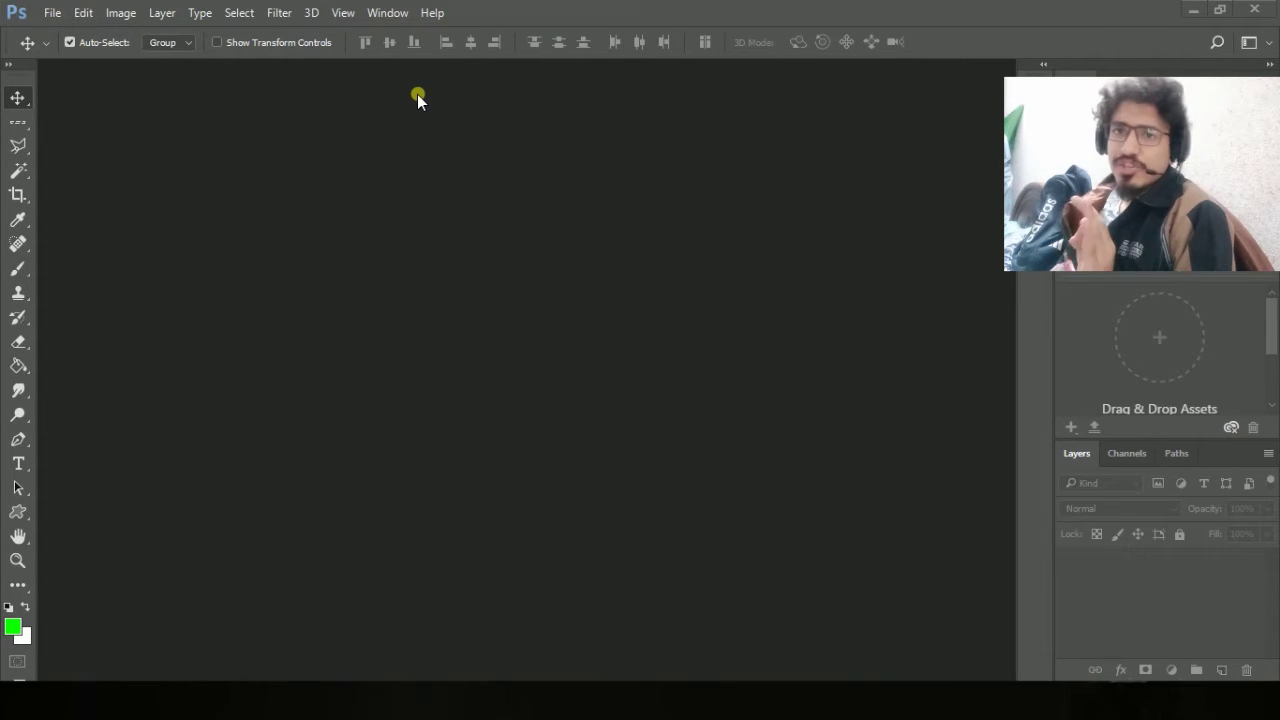
Start a new document and pick the Print category after viewing the Photo presets.
{"action": "left_click", "coordinate": [54, 18]}
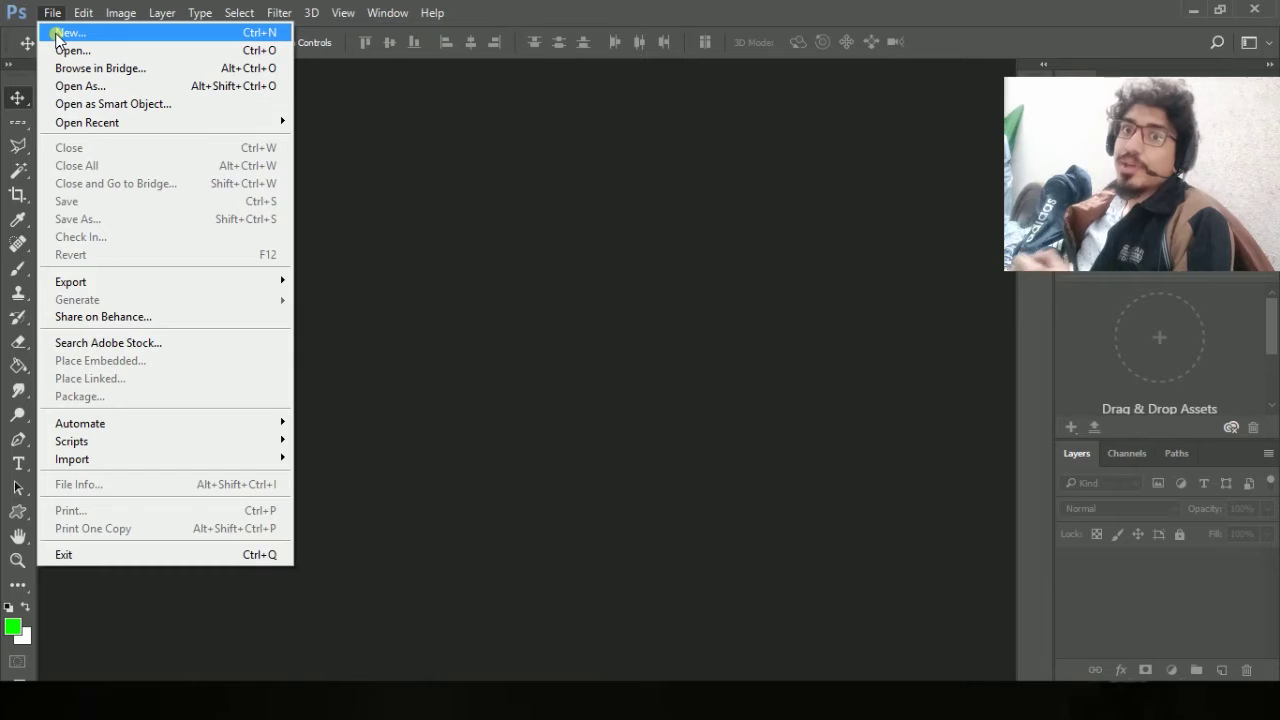
{"action": "left_click", "coordinate": [58, 34]}
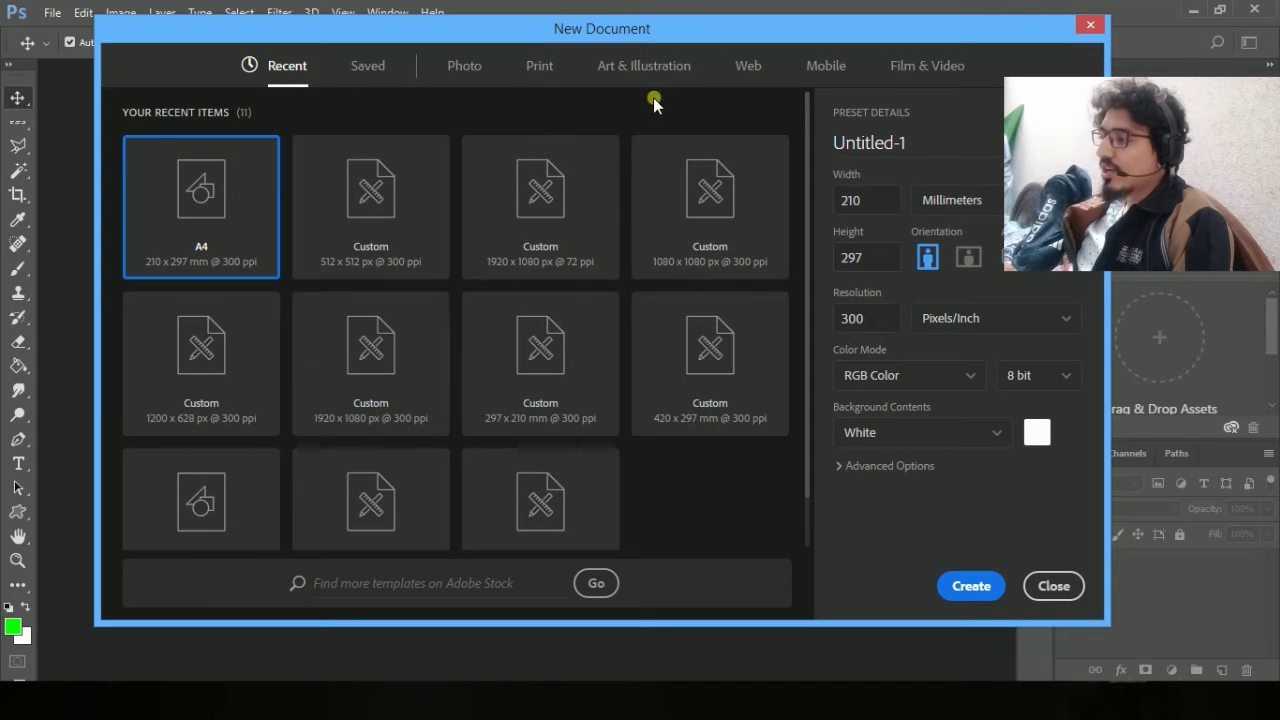
{"action": "left_click", "coordinate": [475, 72]}
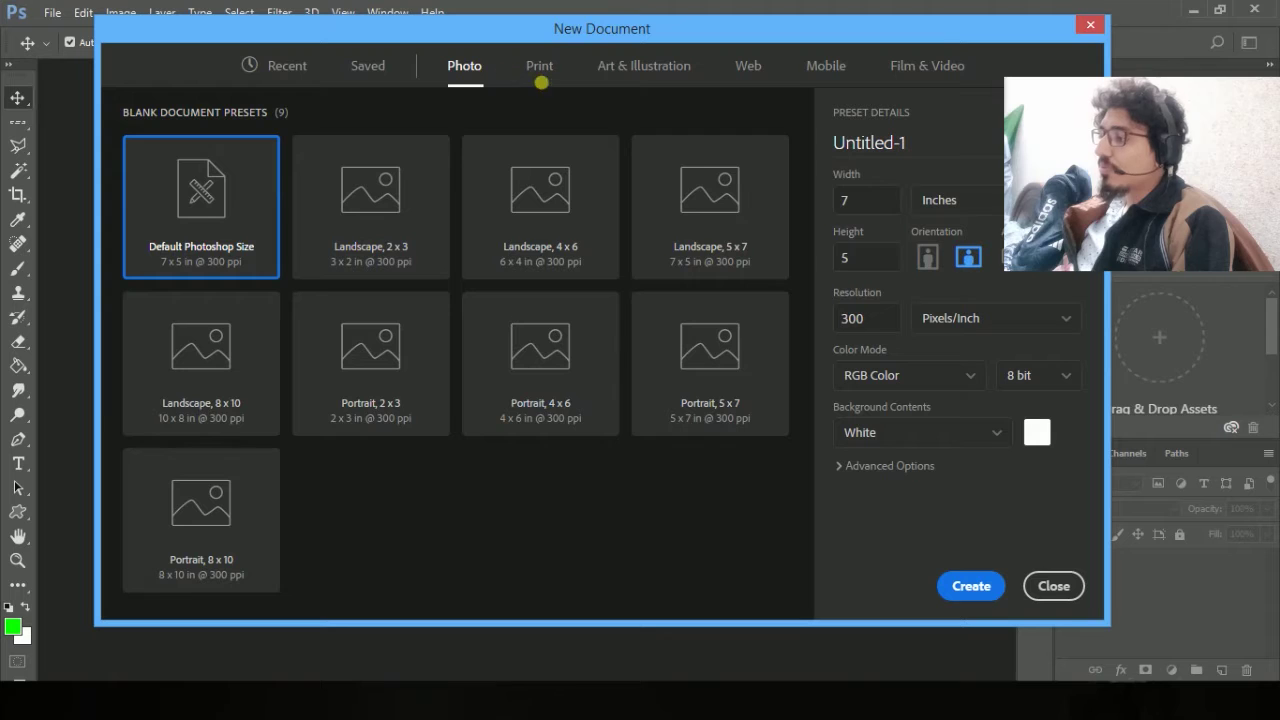
{"action": "left_click", "coordinate": [541, 68]}
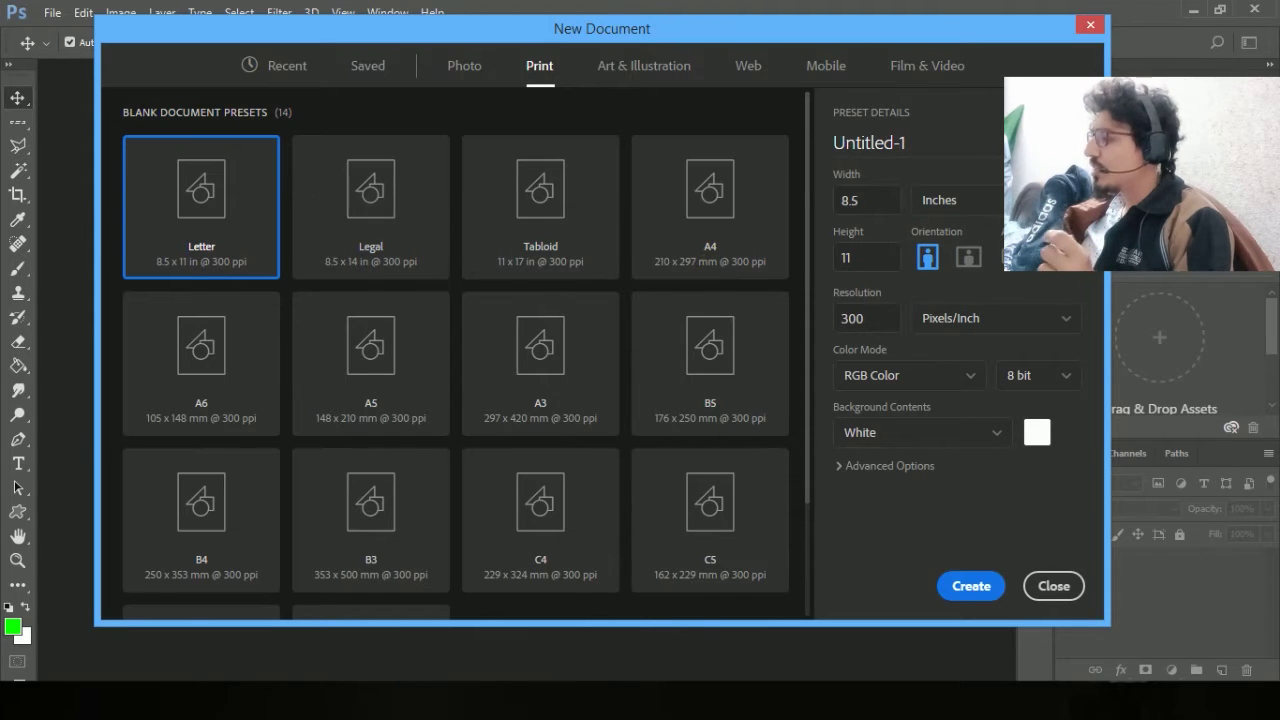
Set the new document's dimensions to 10 and 9 inches, compare both orientations and choose portrait, 9 inches wide by 10 inches high.
{"action": "left_click", "coordinate": [871, 200]}
{"action": "type", "text": "10"}
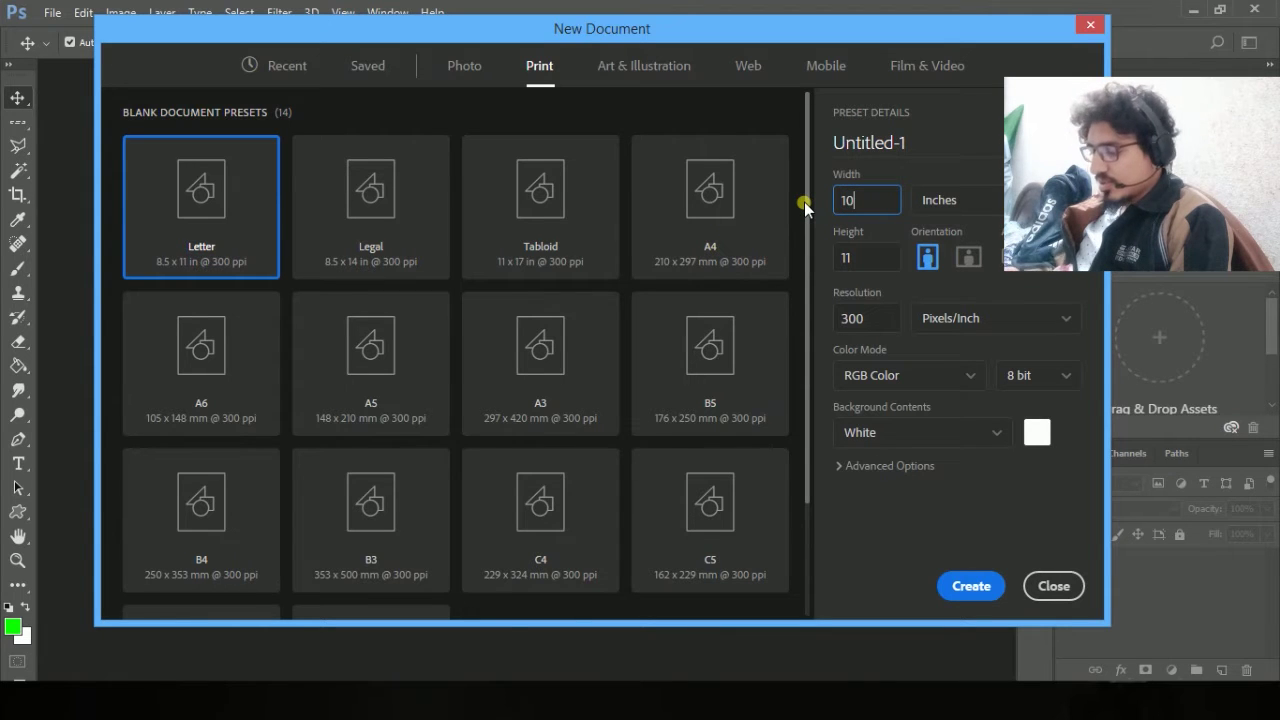
{"action": "key", "text": "Tab"}
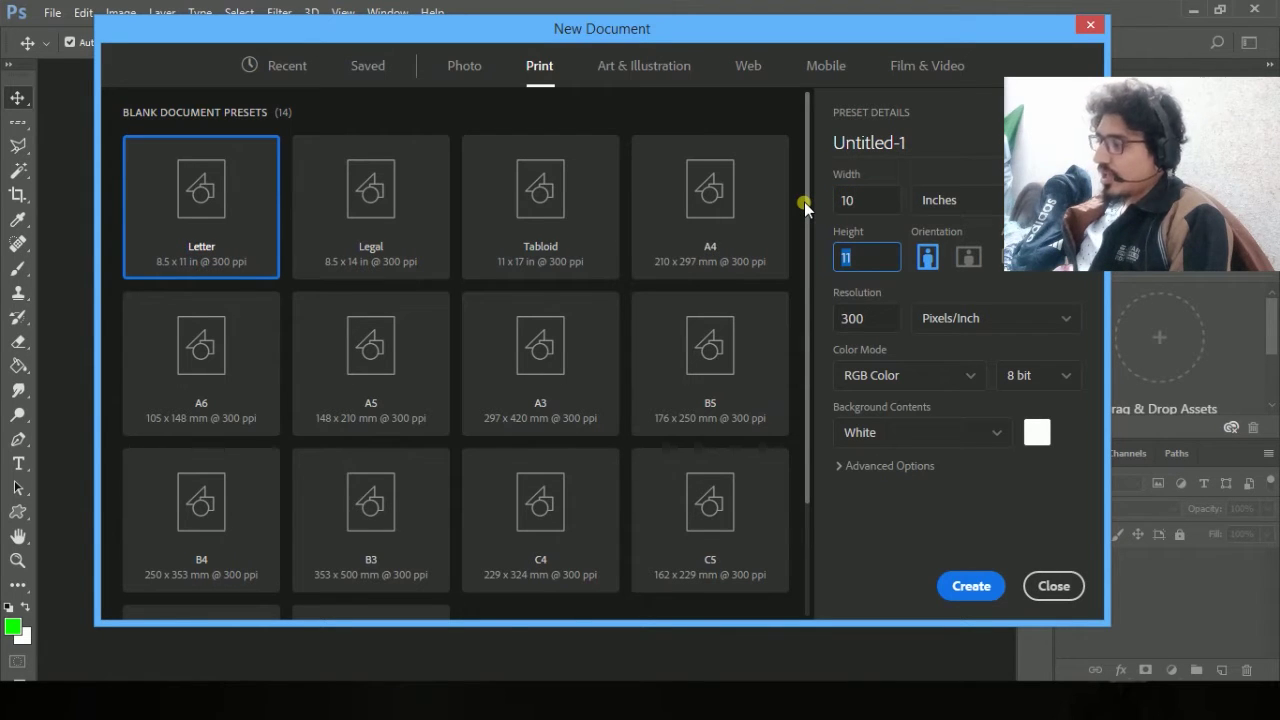
{"action": "type", "text": "9"}
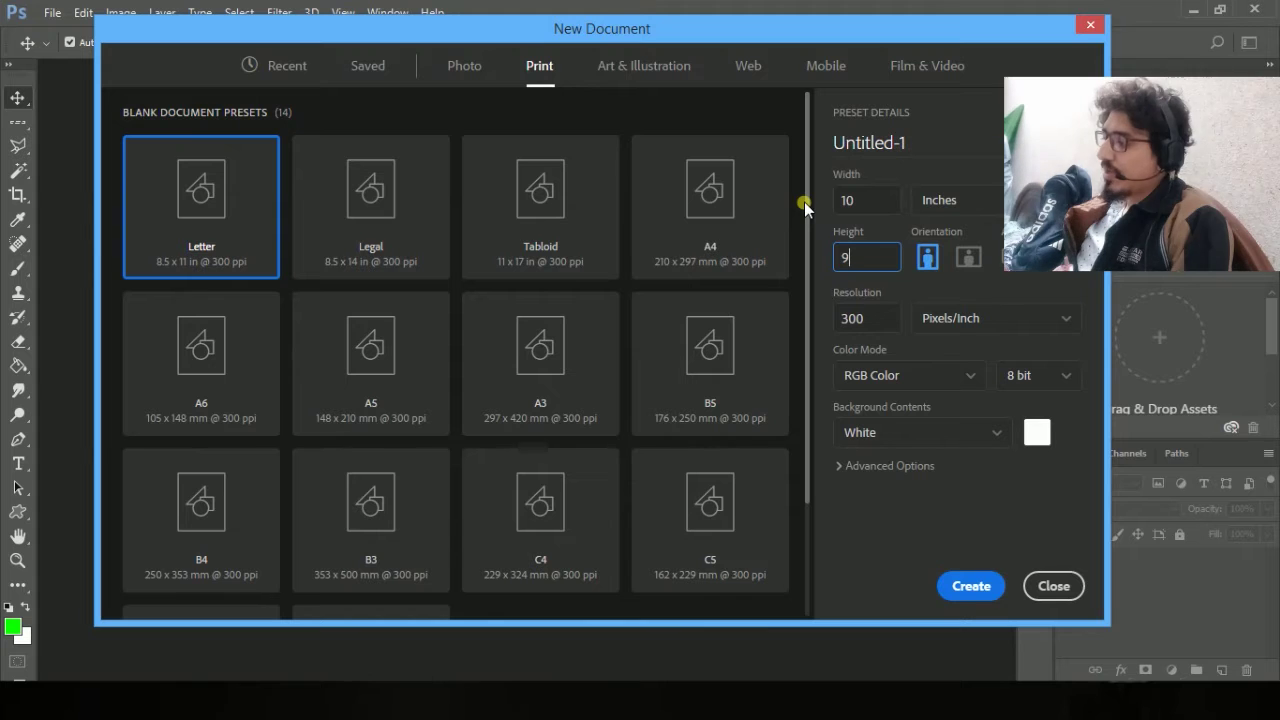
{"action": "left_click", "coordinate": [928, 257]}
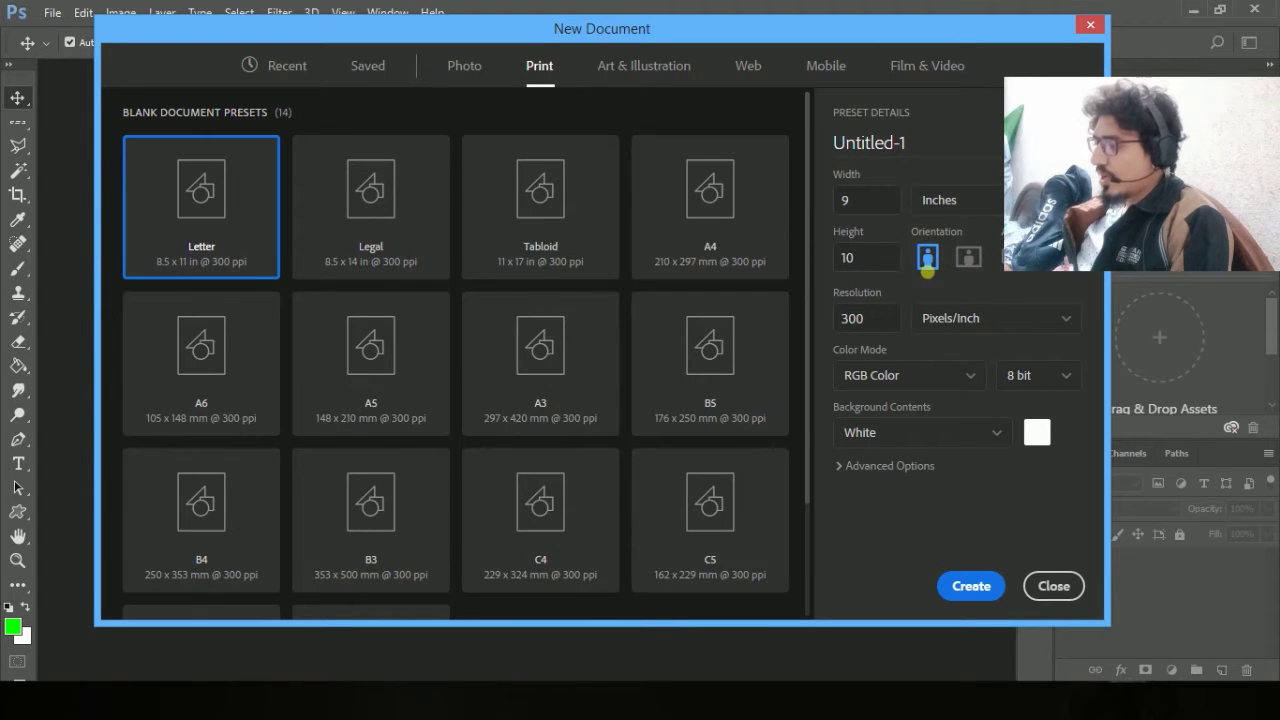
{"action": "left_click", "coordinate": [968, 258]}
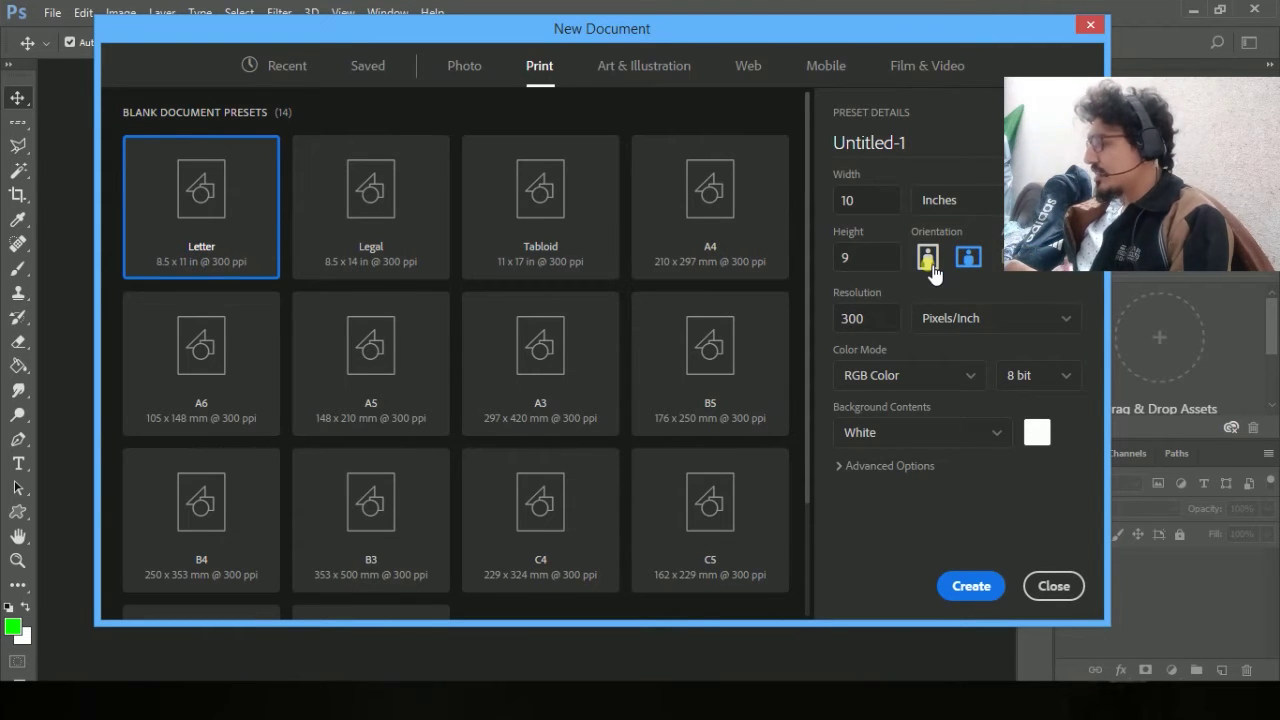
{"action": "left_click", "coordinate": [929, 262]}
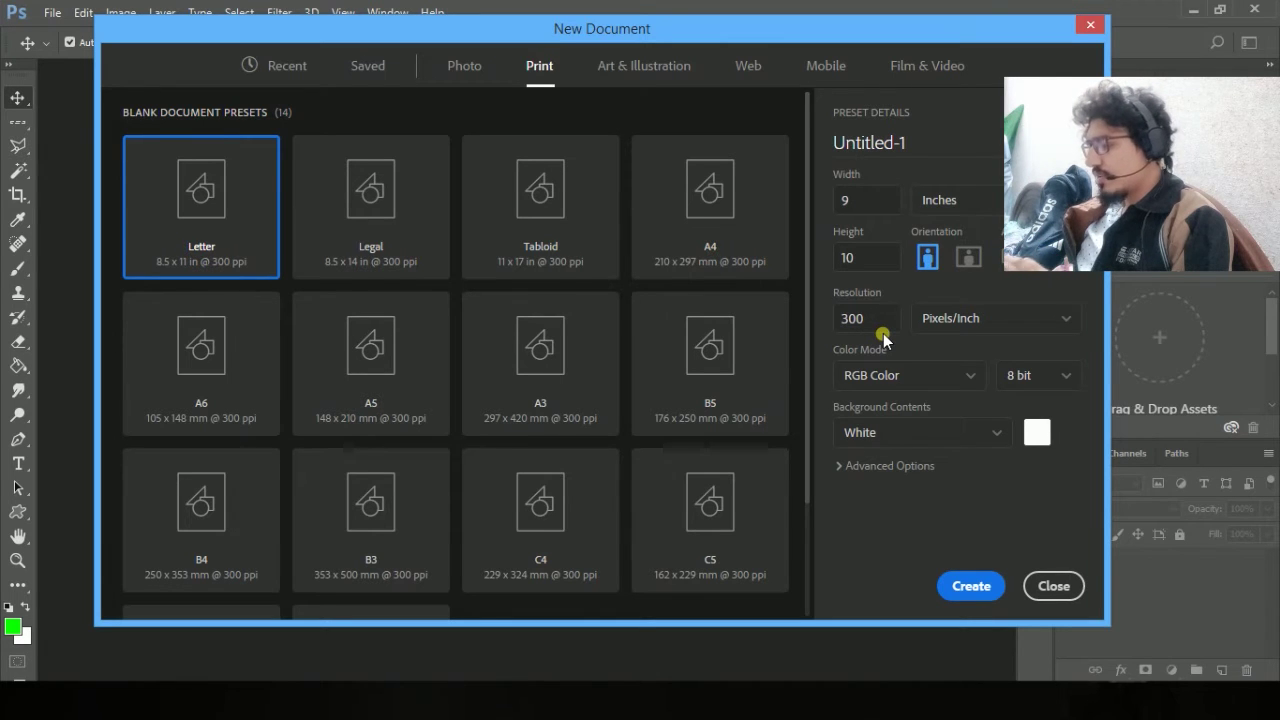
Try CMYK Color as the new document's color mode, and return it to RGB Color.
{"action": "left_click", "coordinate": [918, 378]}
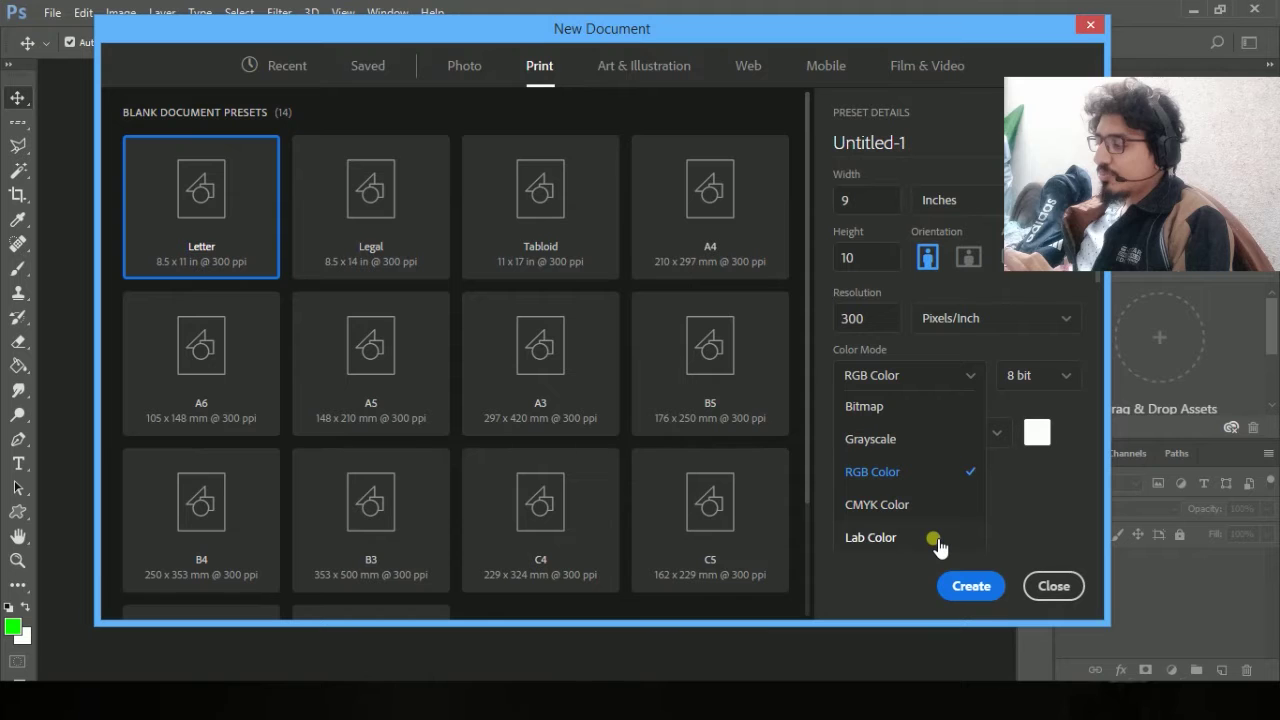
{"action": "left_click", "coordinate": [885, 506]}
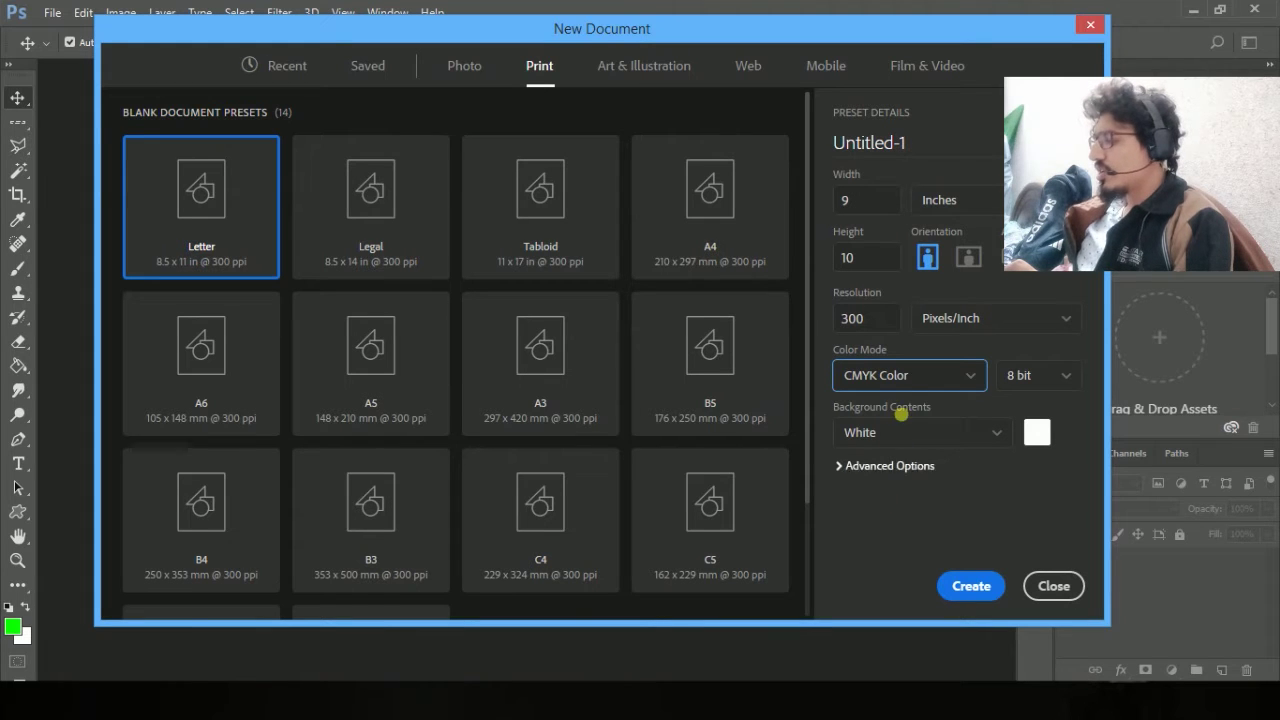
{"action": "left_click", "coordinate": [921, 376]}
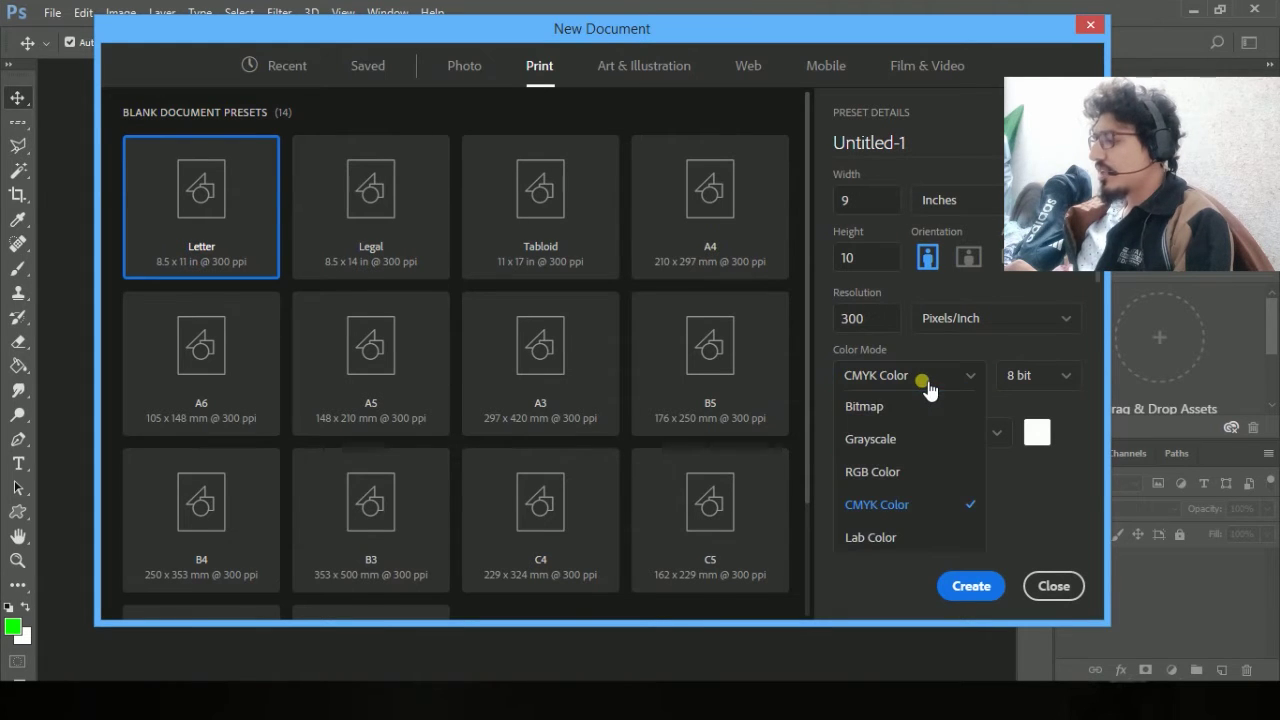
{"action": "left_click", "coordinate": [885, 472]}
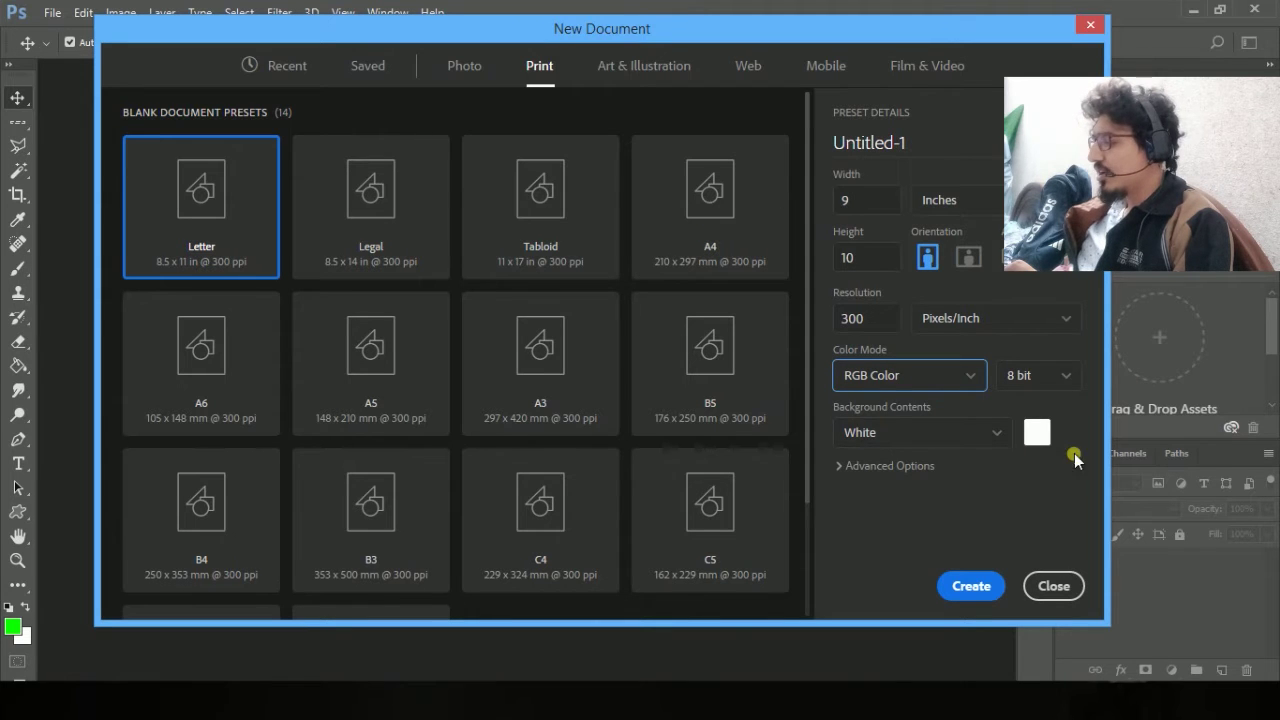
Accept white (ffffff) as the custom background color and create the document.
{"action": "left_click", "coordinate": [1037, 432]}
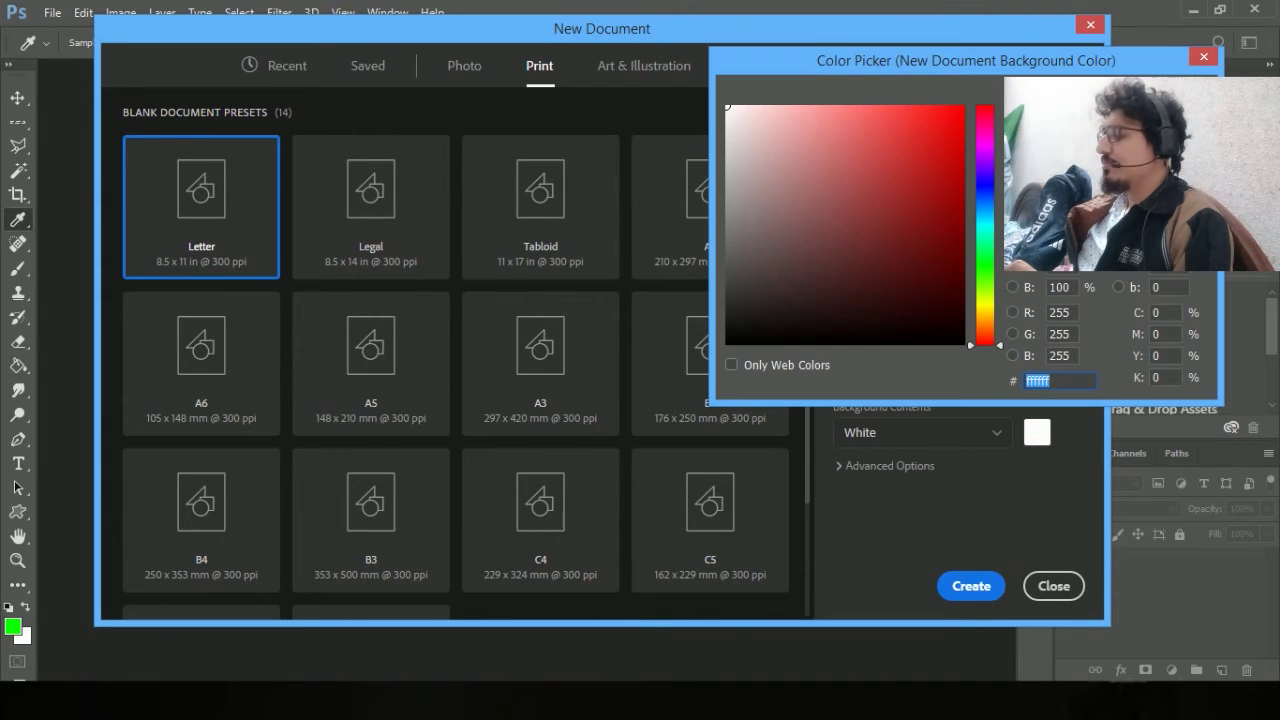
{"action": "left_click", "coordinate": [1150, 95]}
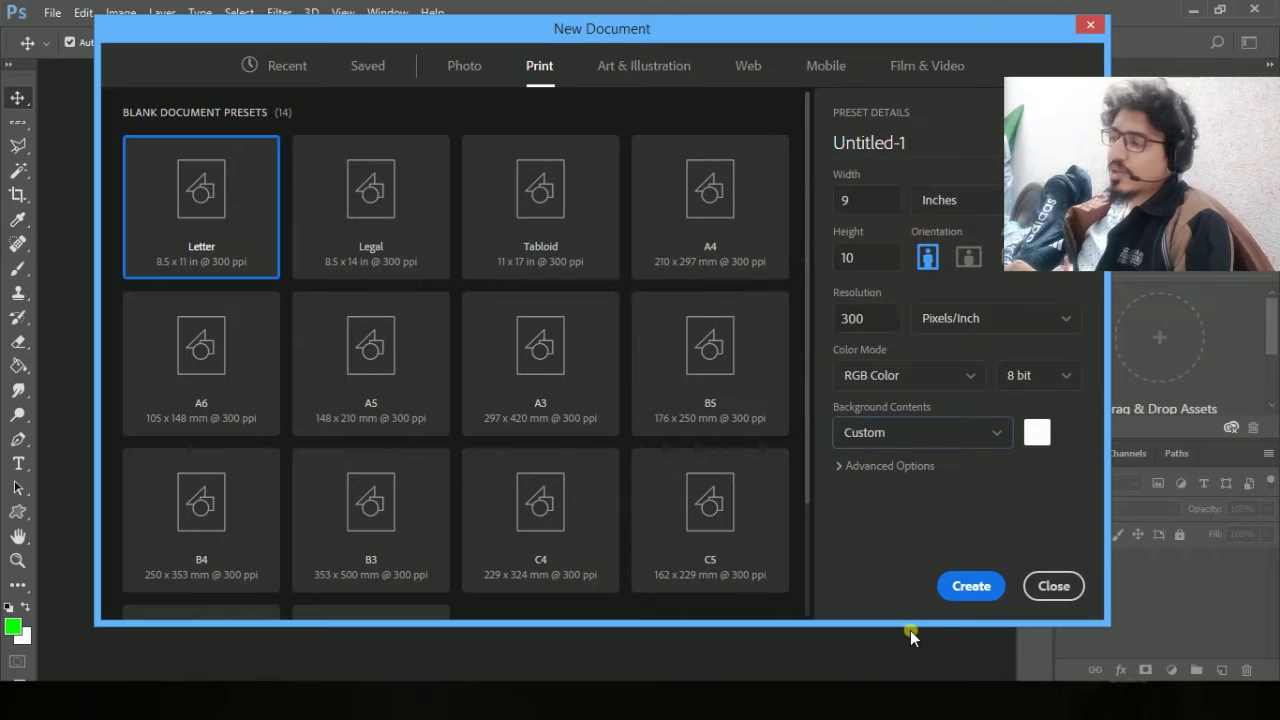
{"action": "left_click", "coordinate": [975, 590]}
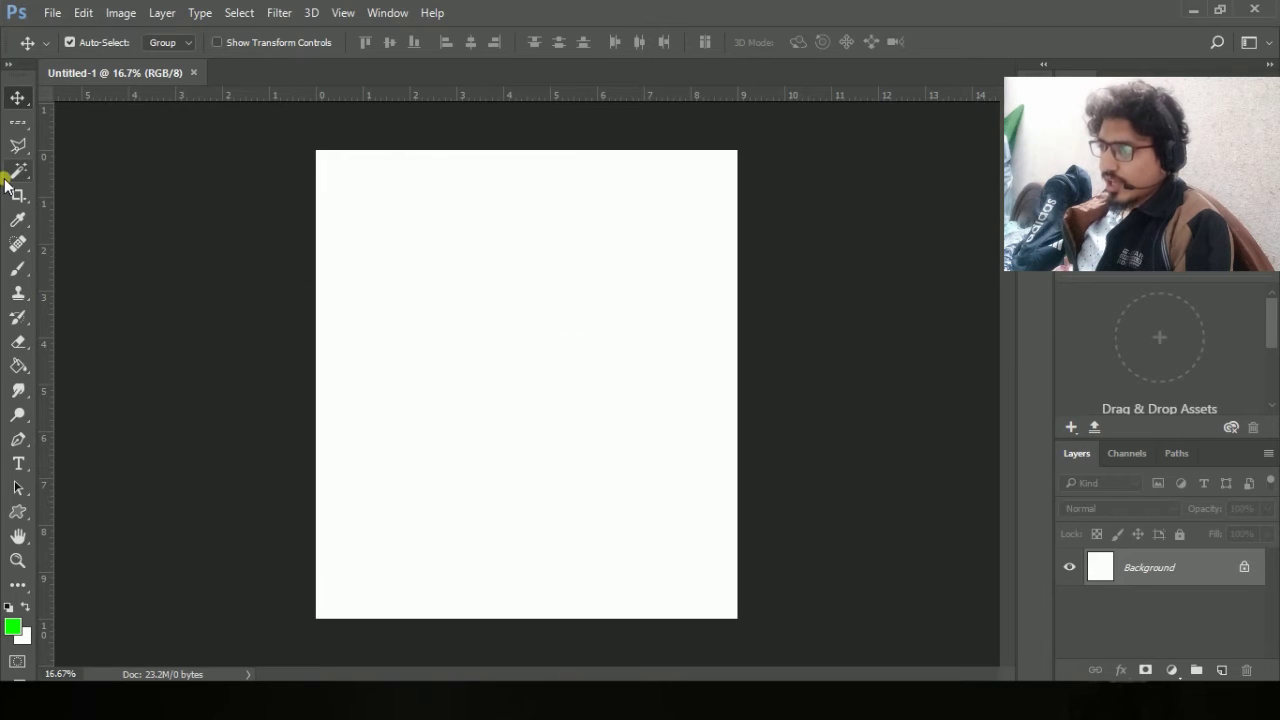
Open the book cover image Book-Design-last2 from the POrtfolio folder inside Youtube Data.
{"action": "left_click", "coordinate": [53, 13]}
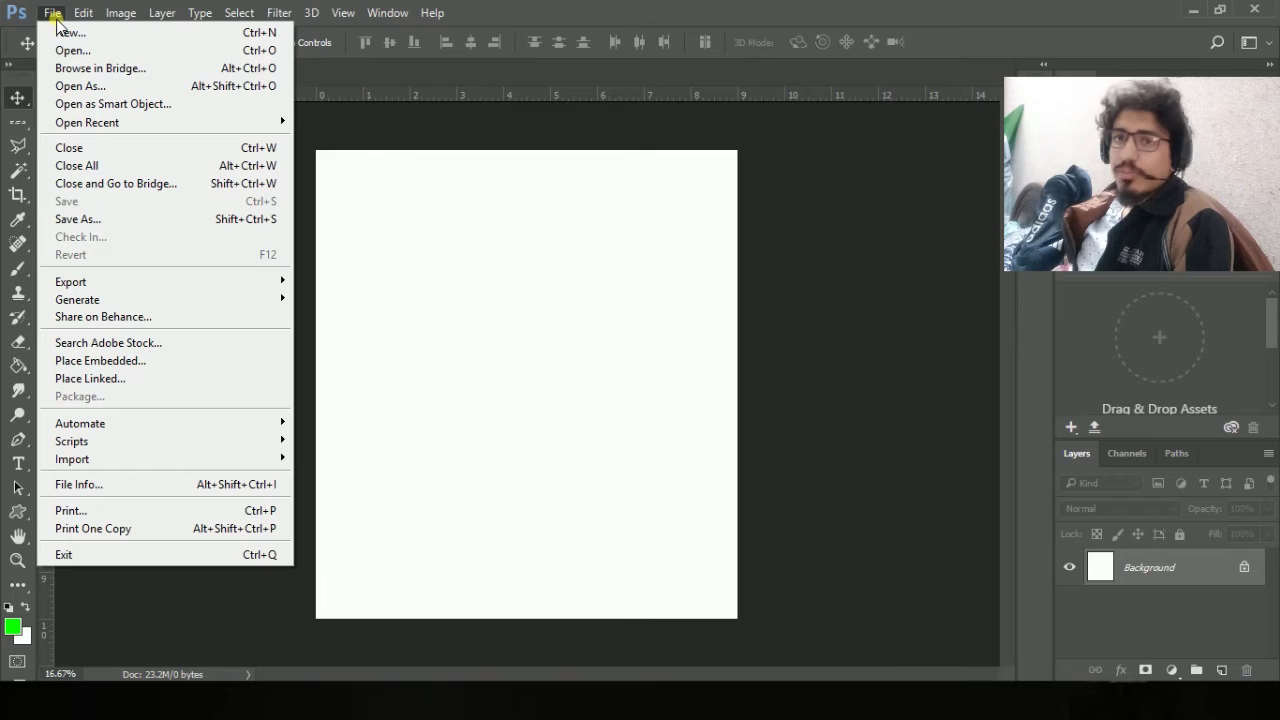
{"action": "left_click", "coordinate": [101, 50]}
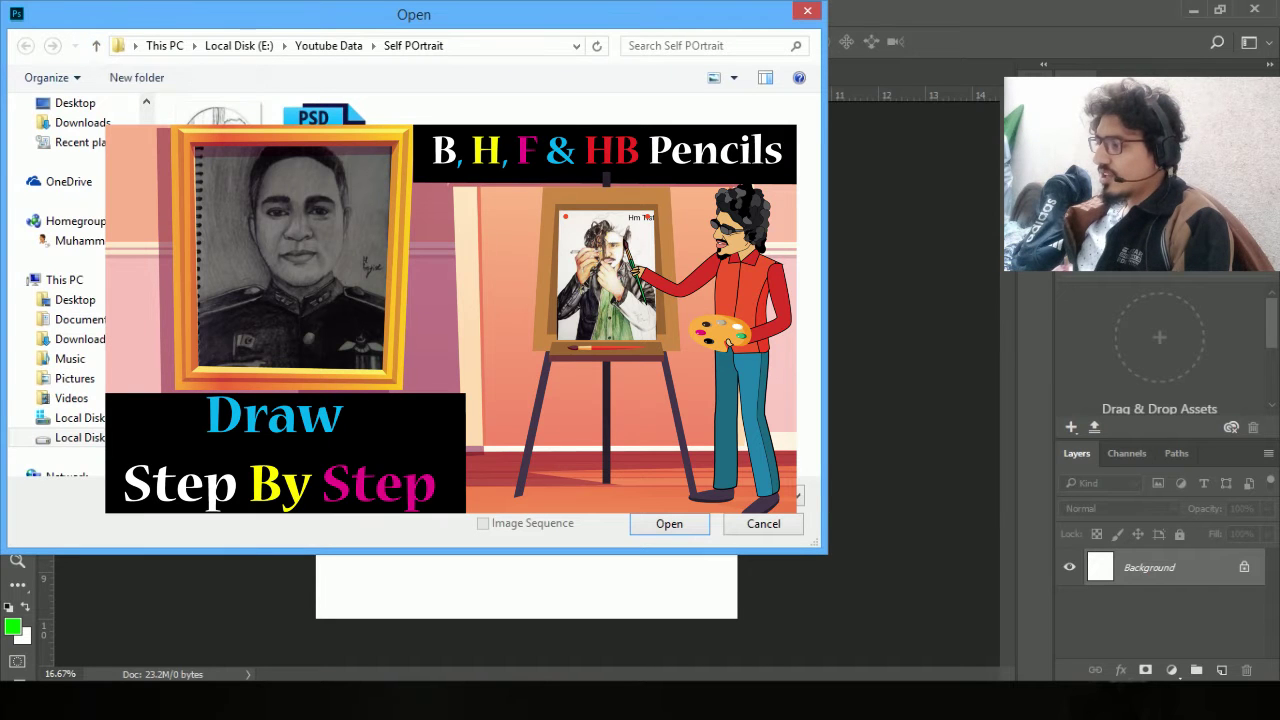
{"action": "left_click", "coordinate": [97, 48]}
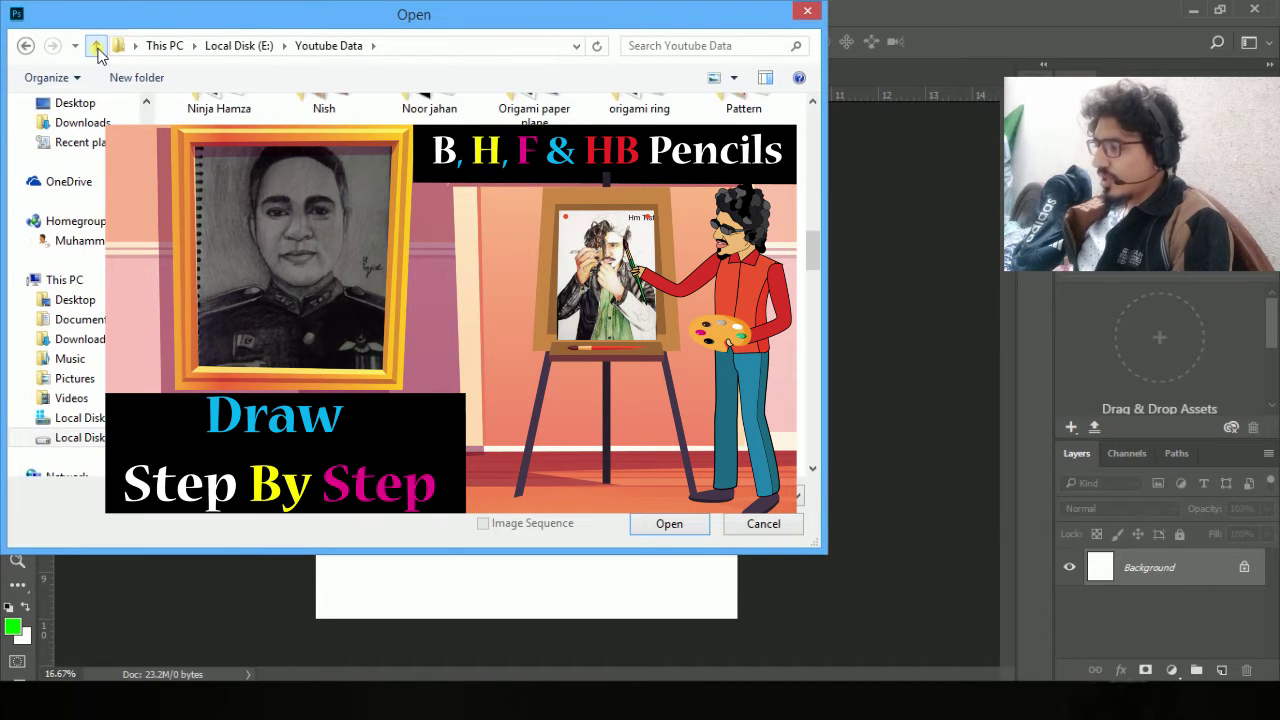
{"action": "double_click", "coordinate": [415, 283]}
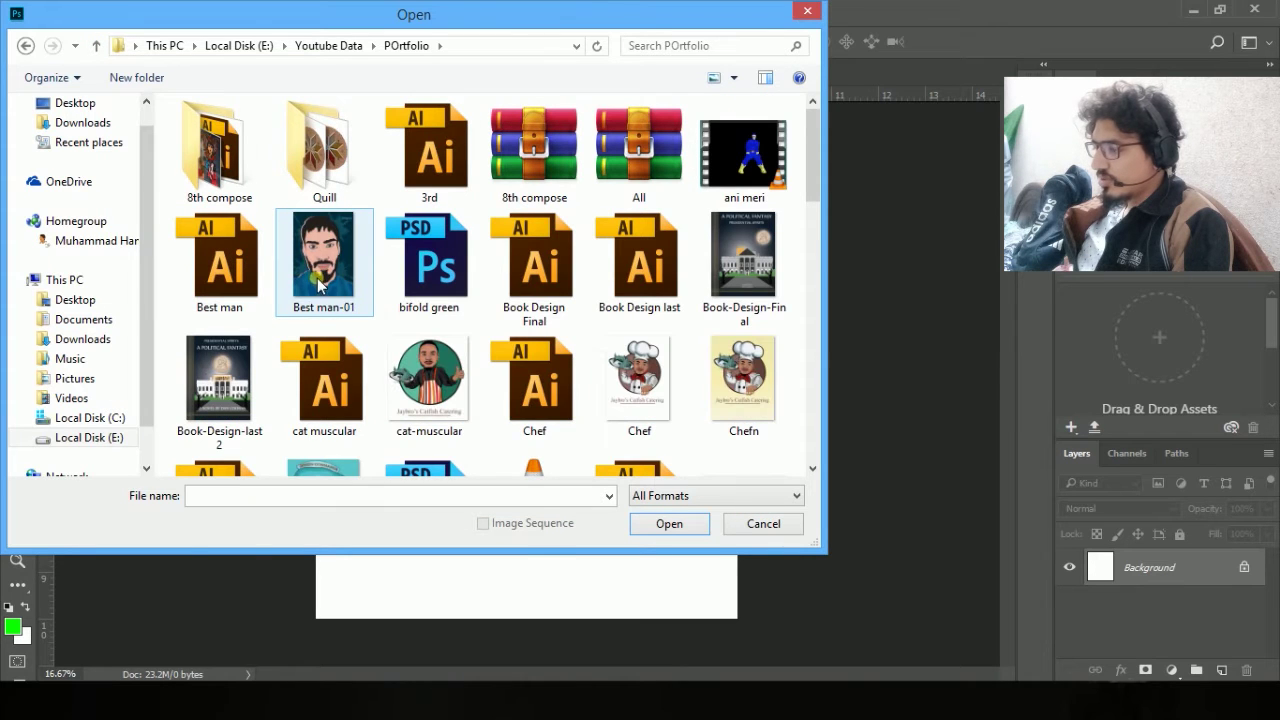
{"action": "left_click", "coordinate": [333, 279]}
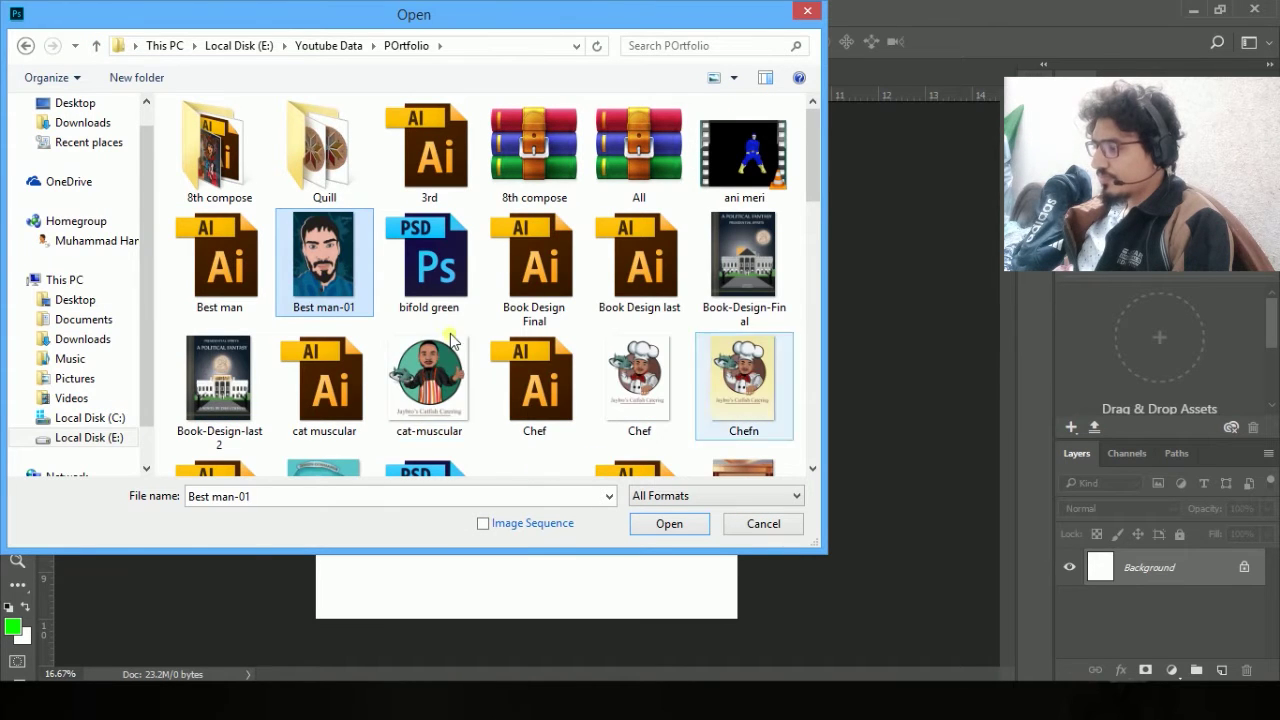
{"action": "left_click", "coordinate": [428, 385]}
{"action": "left_click", "coordinate": [219, 382]}
{"action": "left_click", "coordinate": [649, 523]}
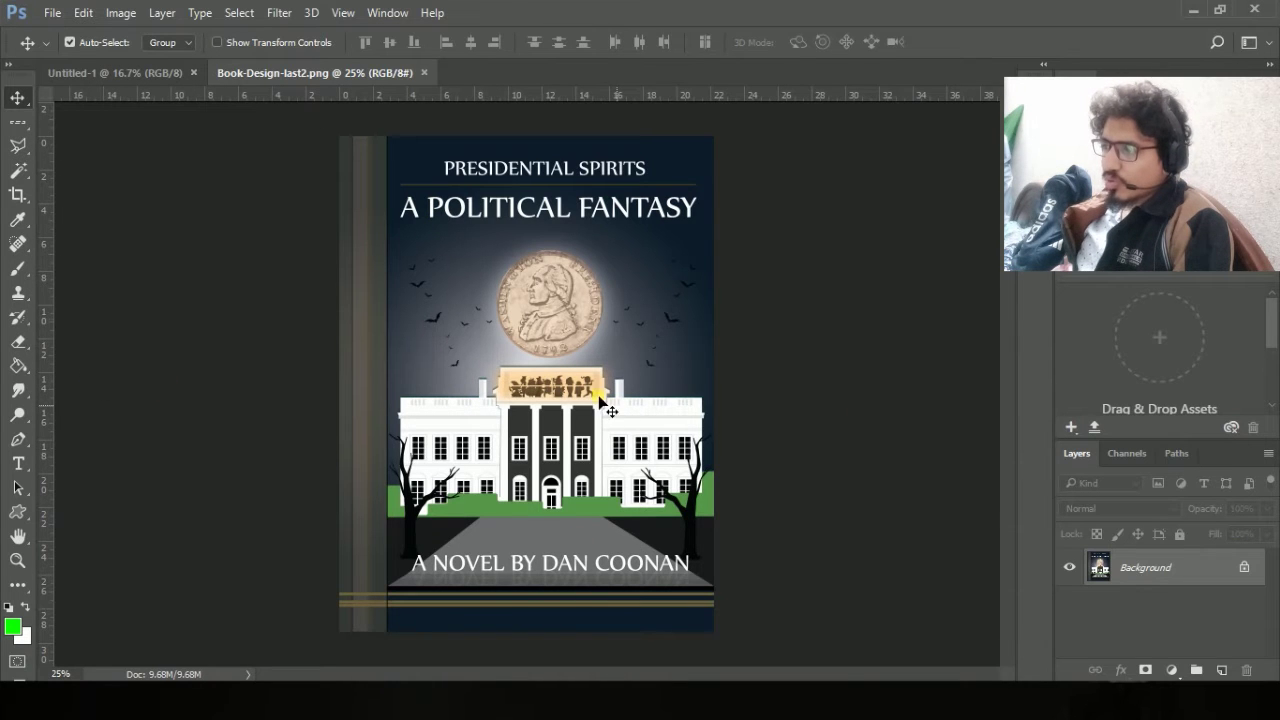
{"action": "left_click", "coordinate": [49, 14]}
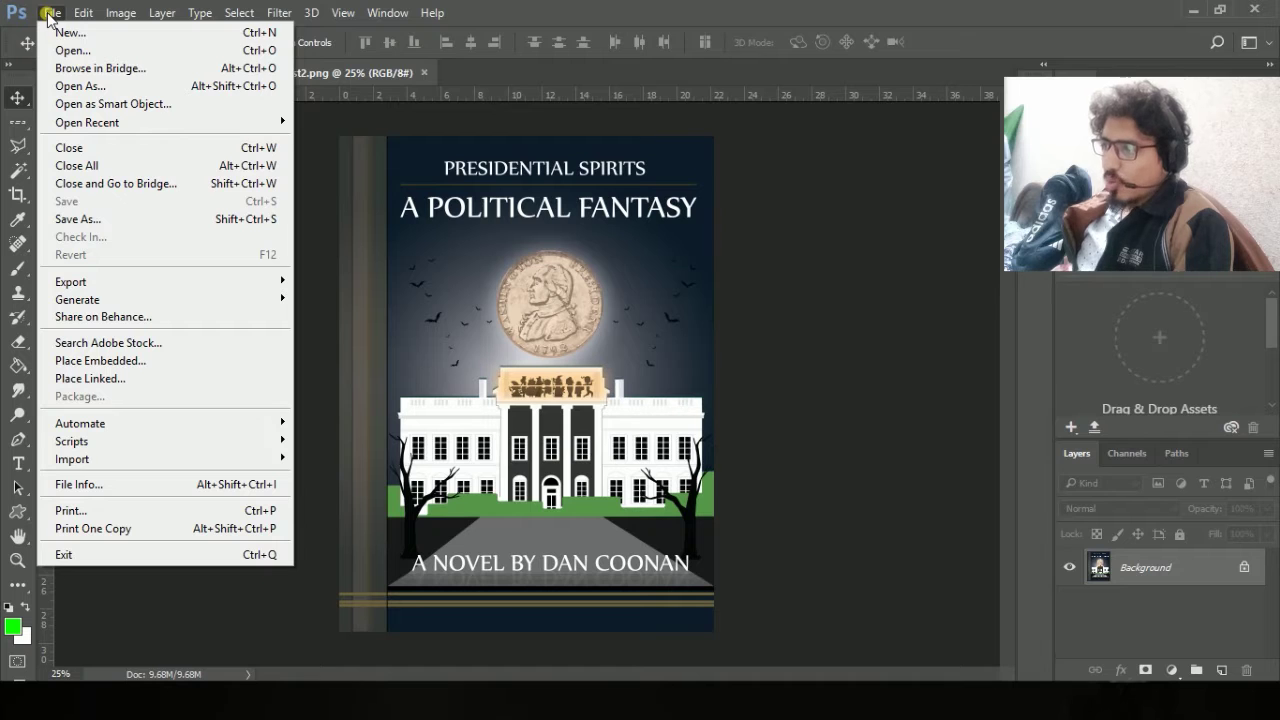
{"action": "left_click", "coordinate": [118, 86]}
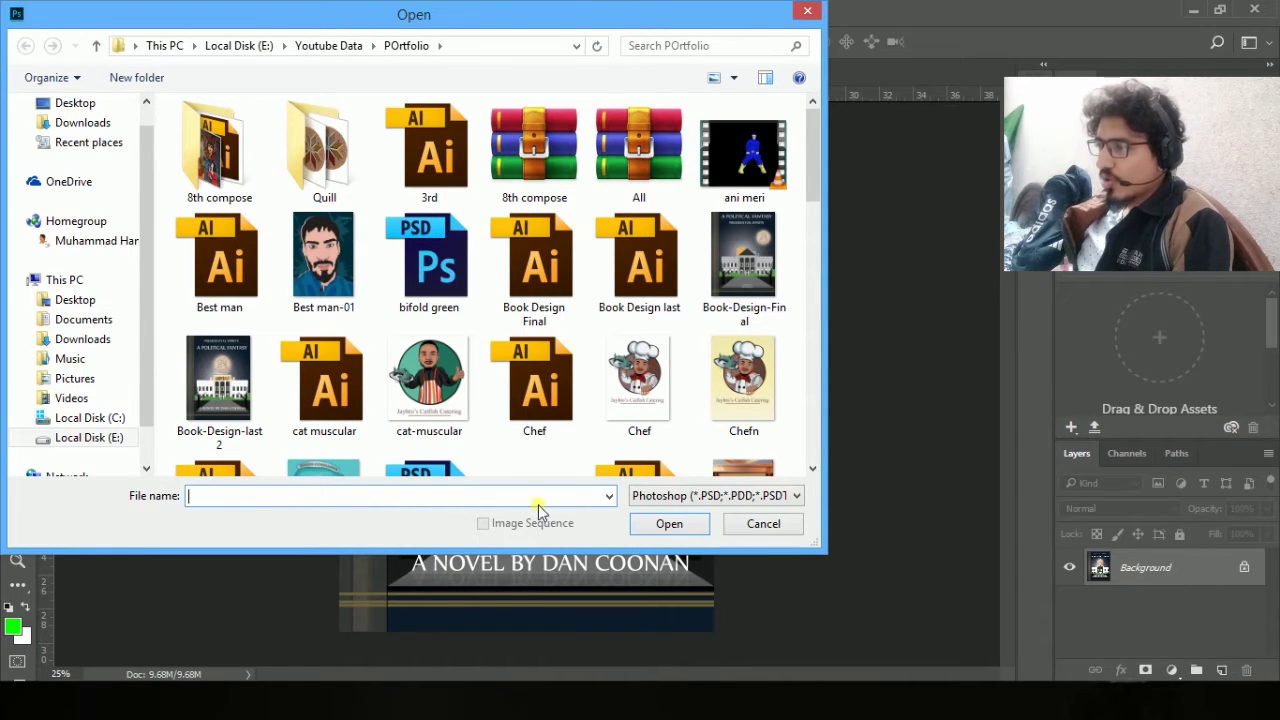
{"action": "left_click", "coordinate": [765, 524]}
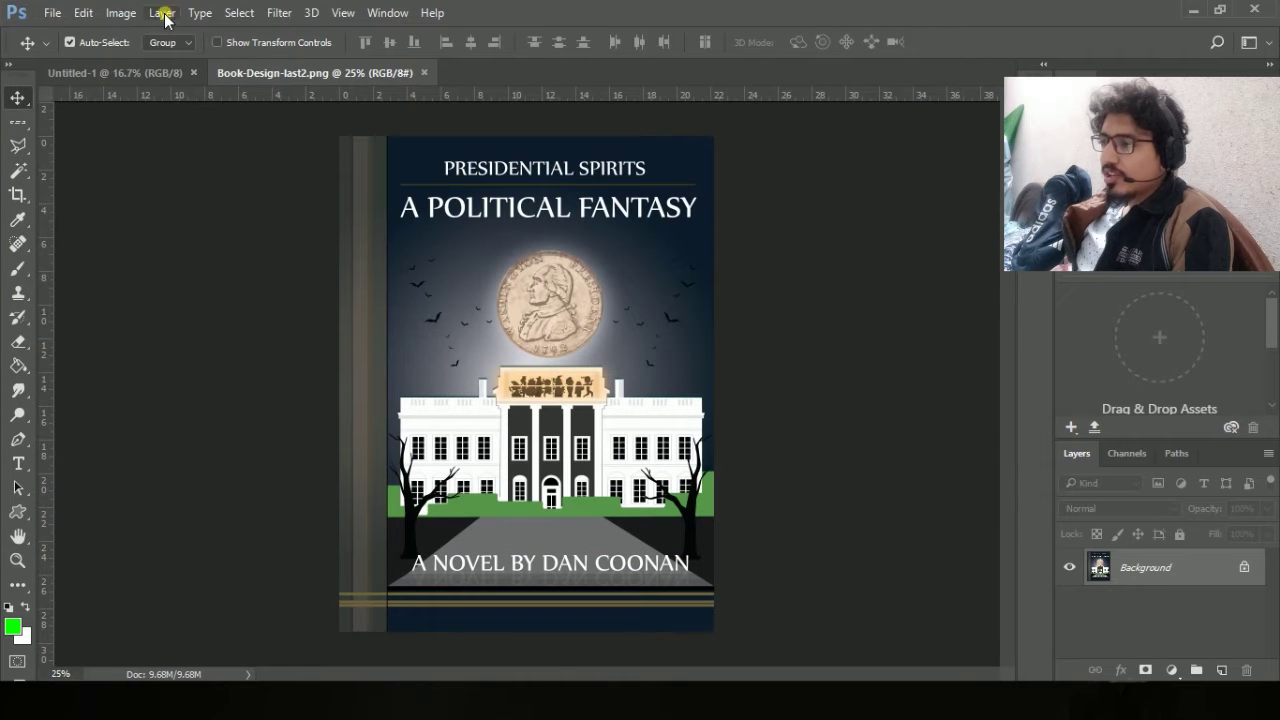
{"action": "left_click", "coordinate": [49, 12]}
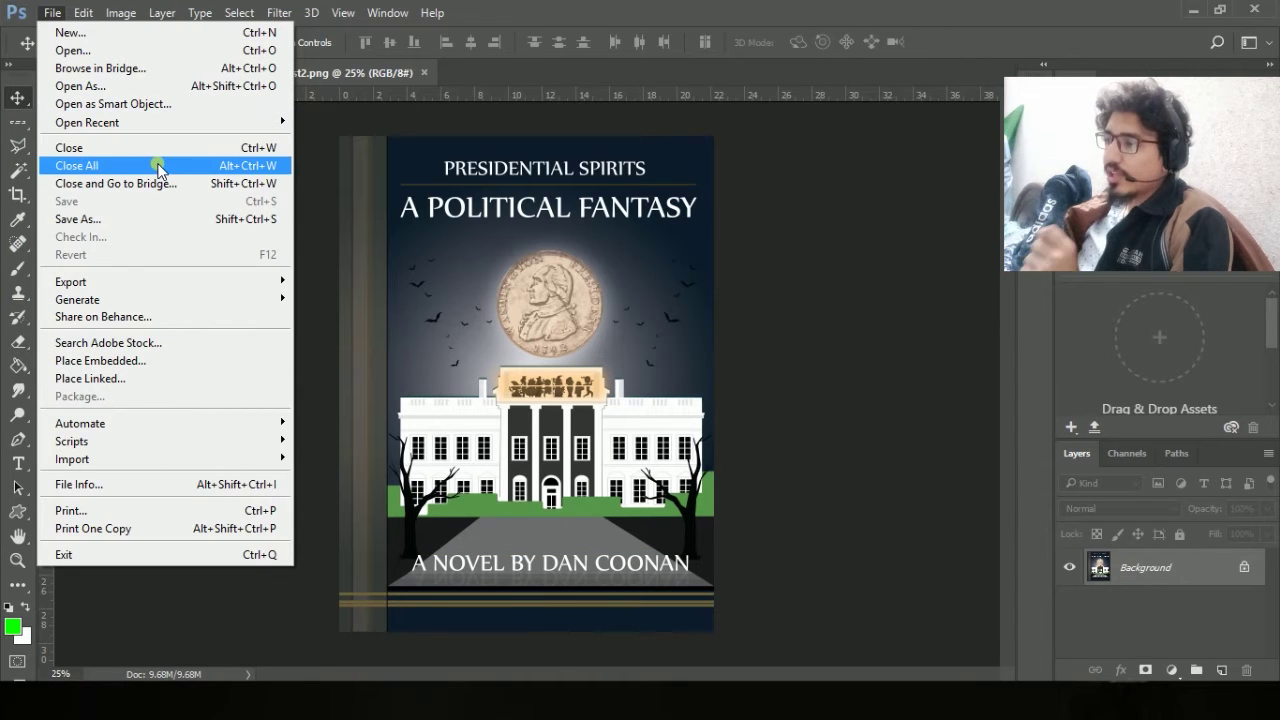
{"action": "left_click", "coordinate": [151, 148]}
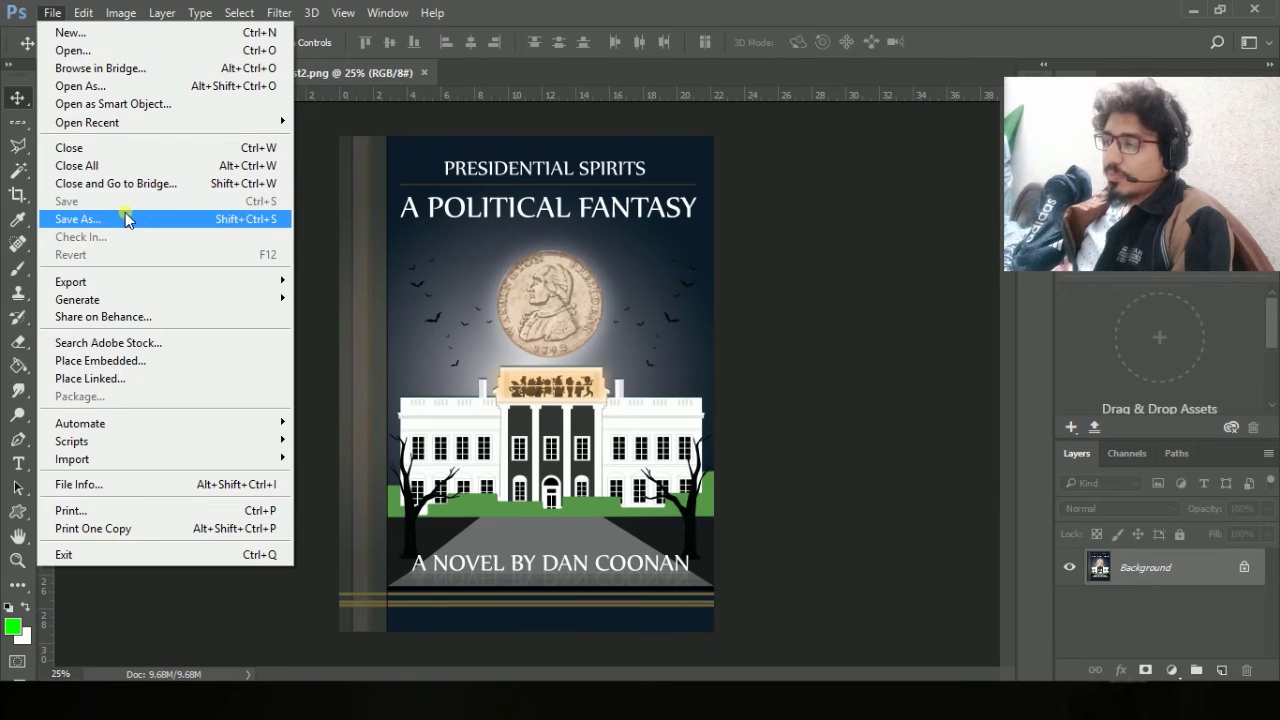
{"action": "mouse_move", "coordinate": [137, 291]}
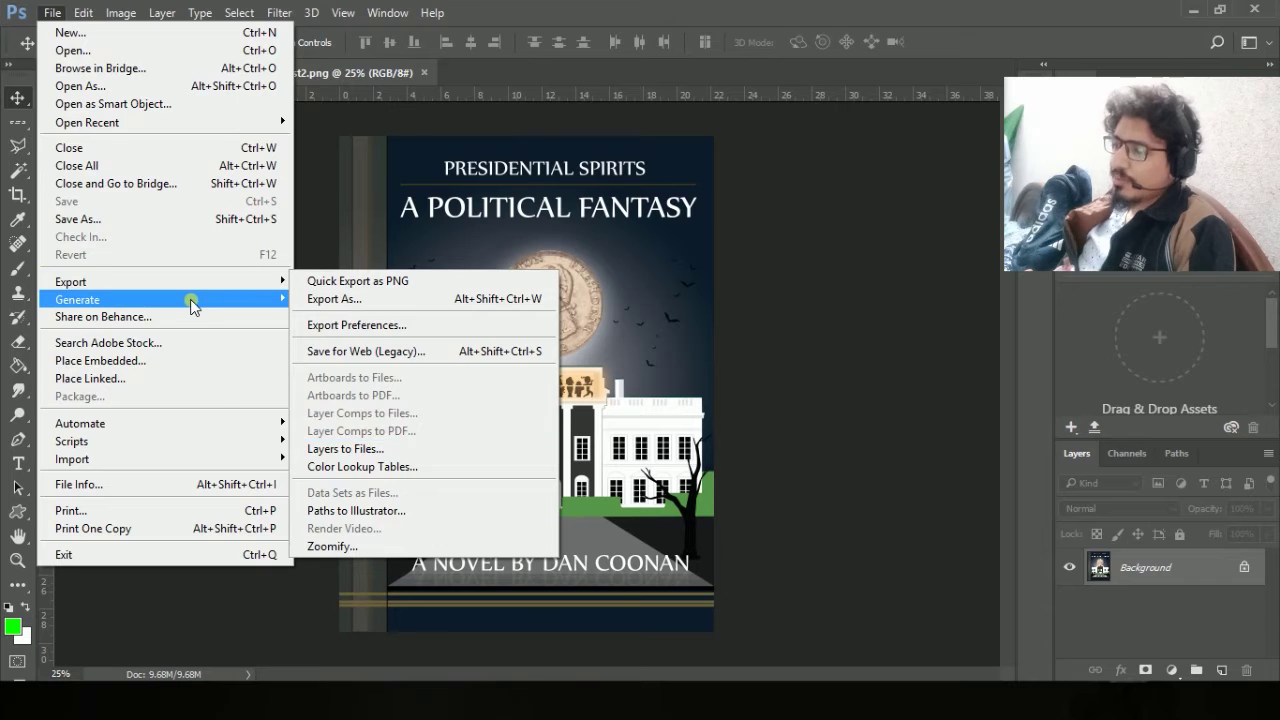
{"action": "mouse_move", "coordinate": [193, 306]}
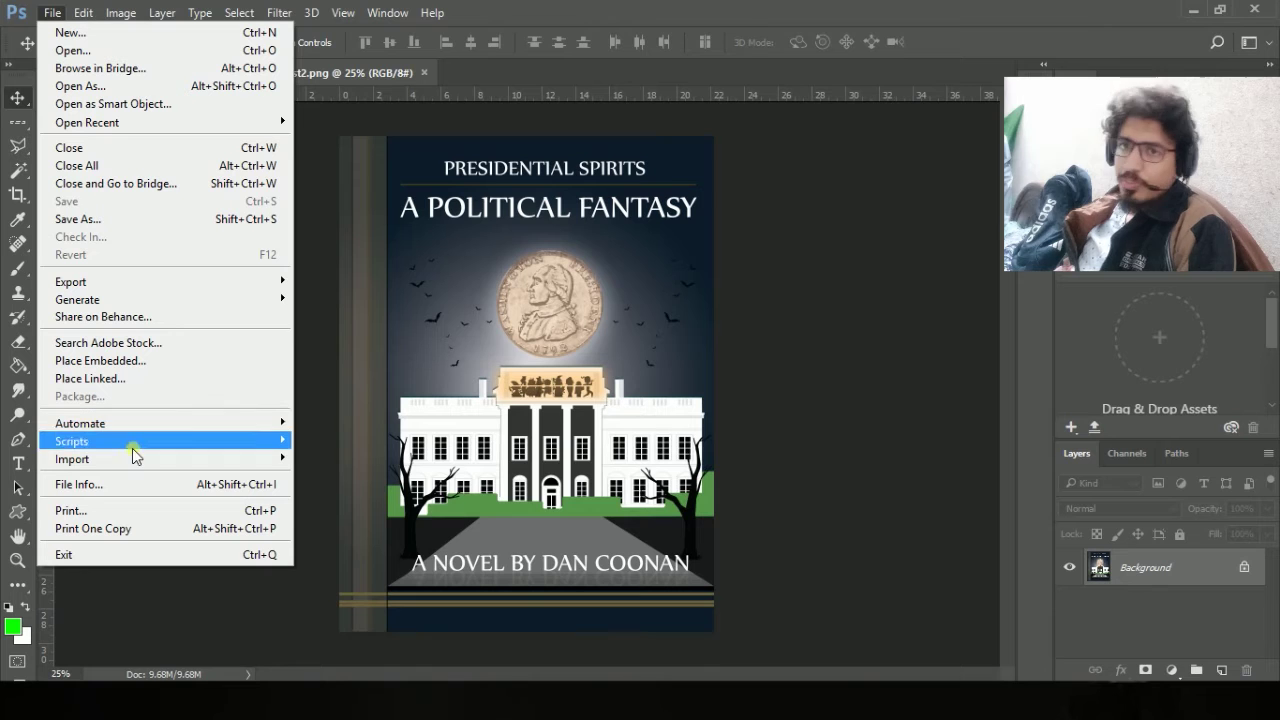
{"action": "mouse_move", "coordinate": [137, 463]}
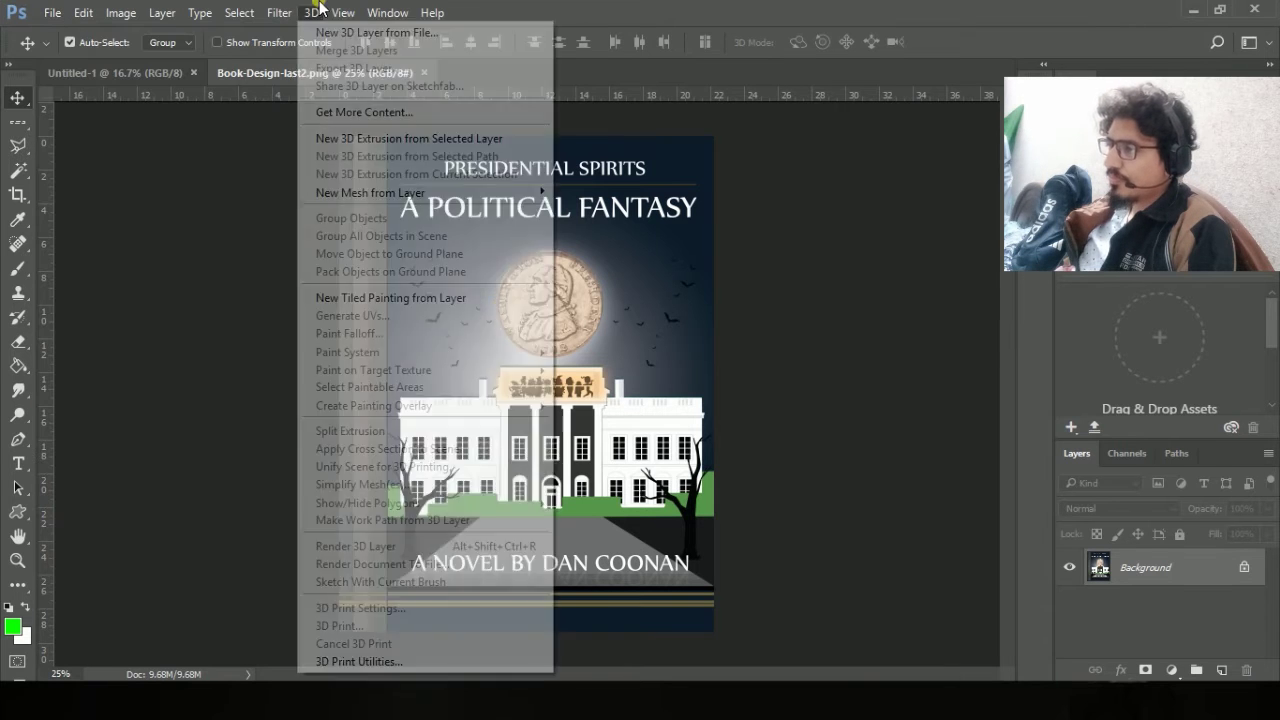
{"action": "left_click", "coordinate": [609, 6]}
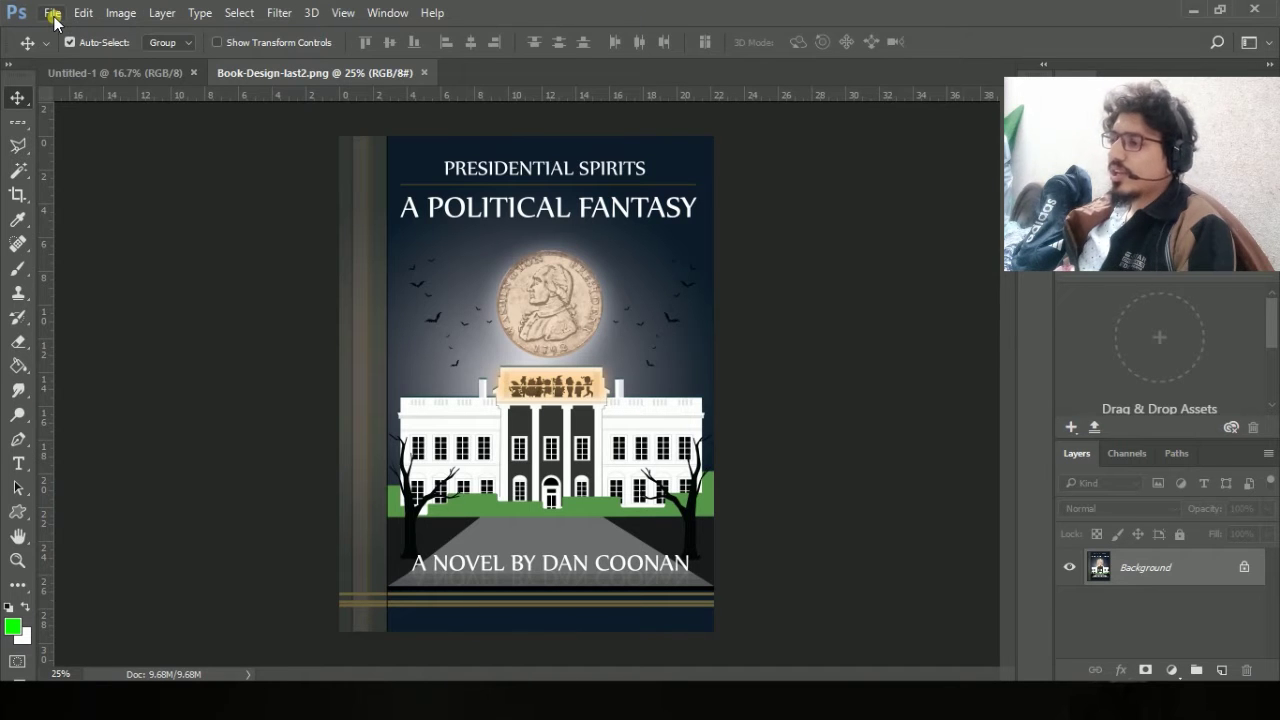
Switch to the blank Untitled-1 document and expand the toolbox to two columns.
{"action": "left_click", "coordinate": [110, 72]}
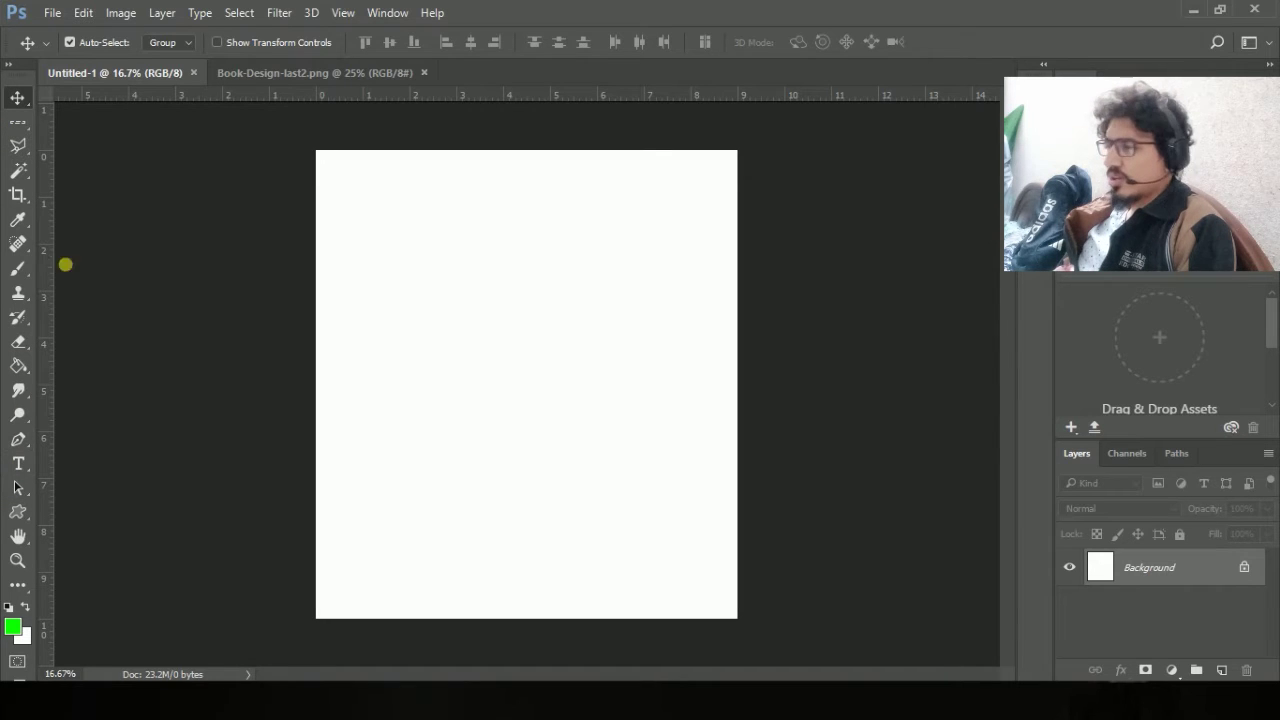
{"action": "left_click", "coordinate": [12, 68]}
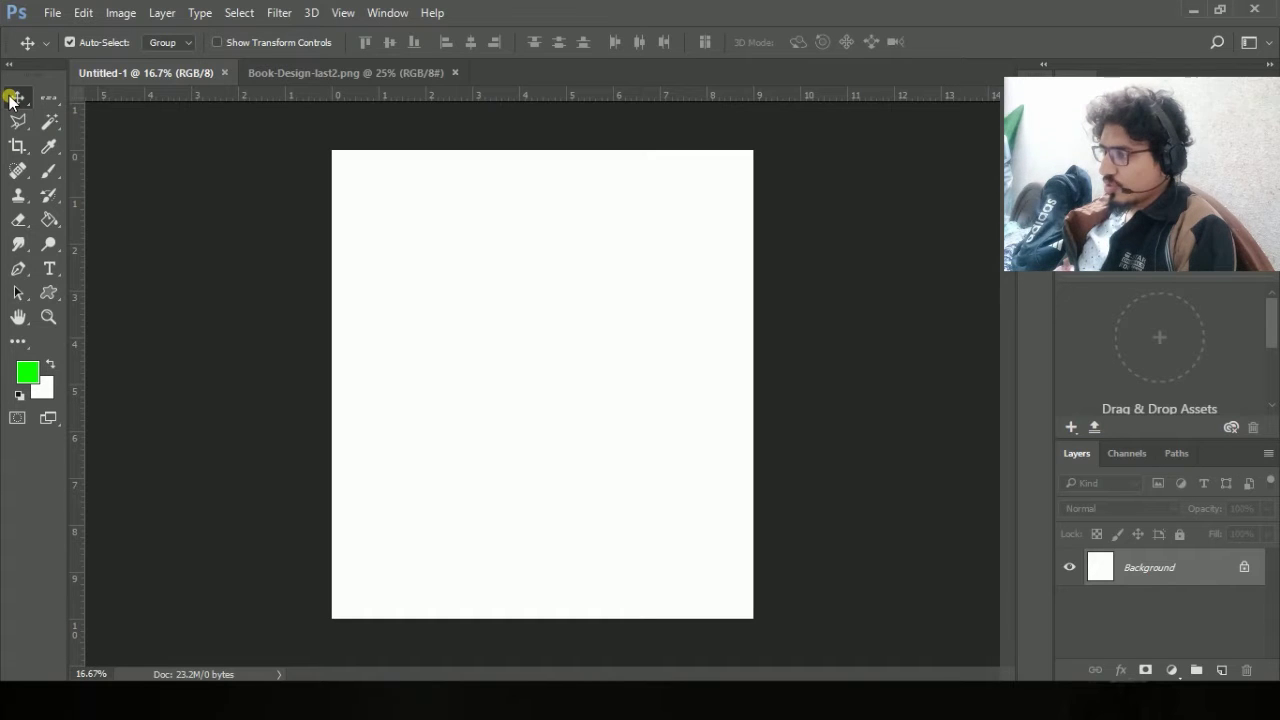
Convert the Book-Design-last2 background to a normal layer and copy the book cover onto the Untitled-1 page with the Move tool.
{"action": "left_click", "coordinate": [285, 75]}
{"action": "left_click_drag", "start_coordinate": [601, 252], "coordinate": [315, 140]}
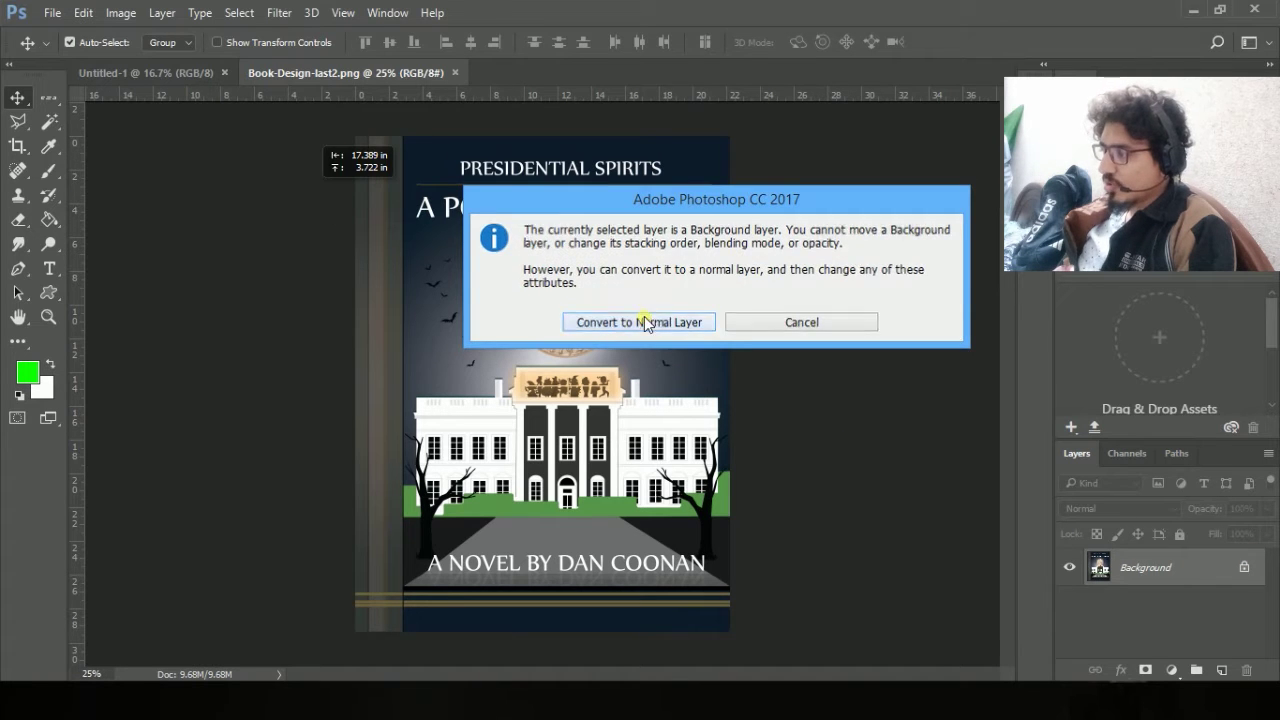
{"action": "left_click", "coordinate": [650, 320]}
{"action": "left_click_drag", "start_coordinate": [563, 257], "coordinate": [606, 284]}
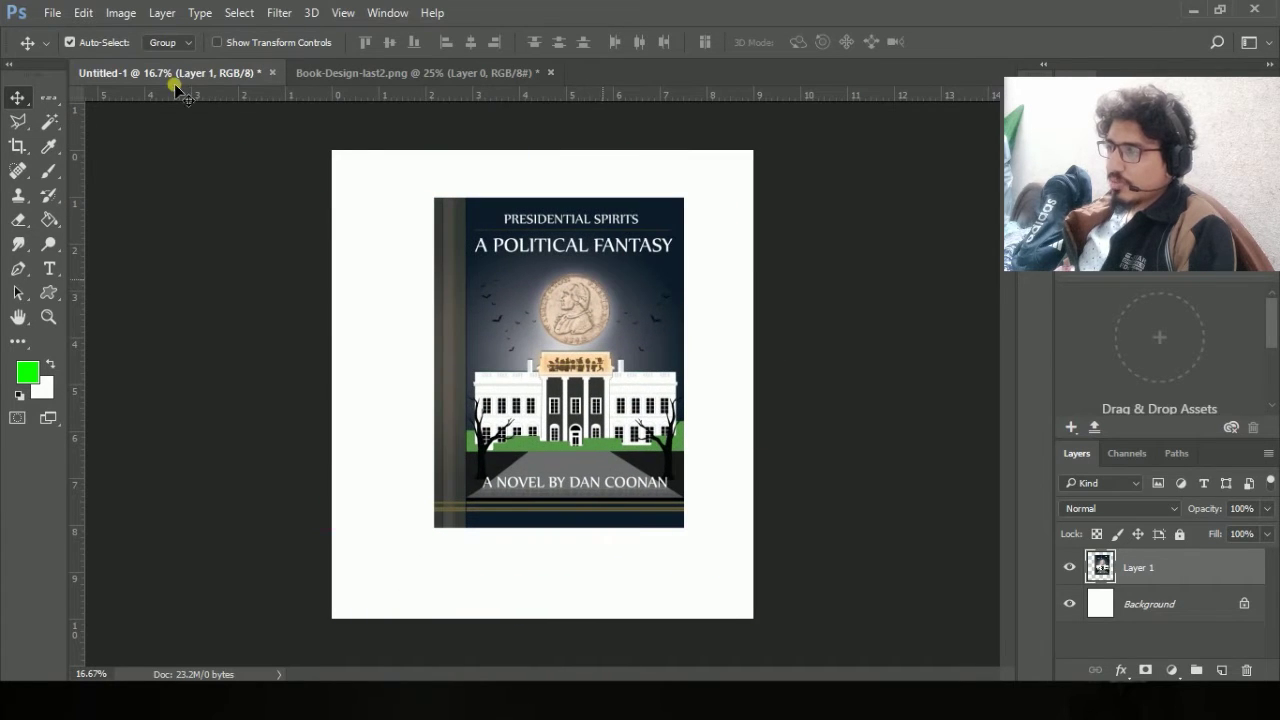
{"action": "right_click", "coordinate": [22, 98]}
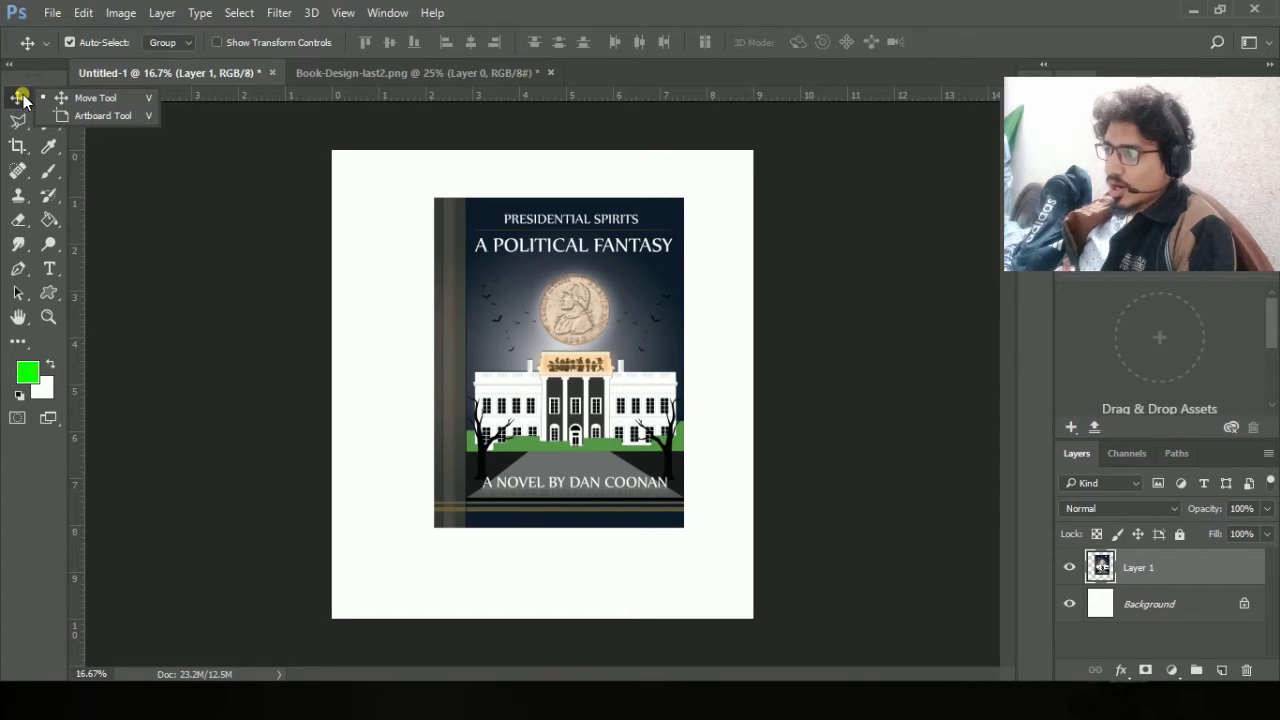
{"action": "left_click", "coordinate": [151, 99]}
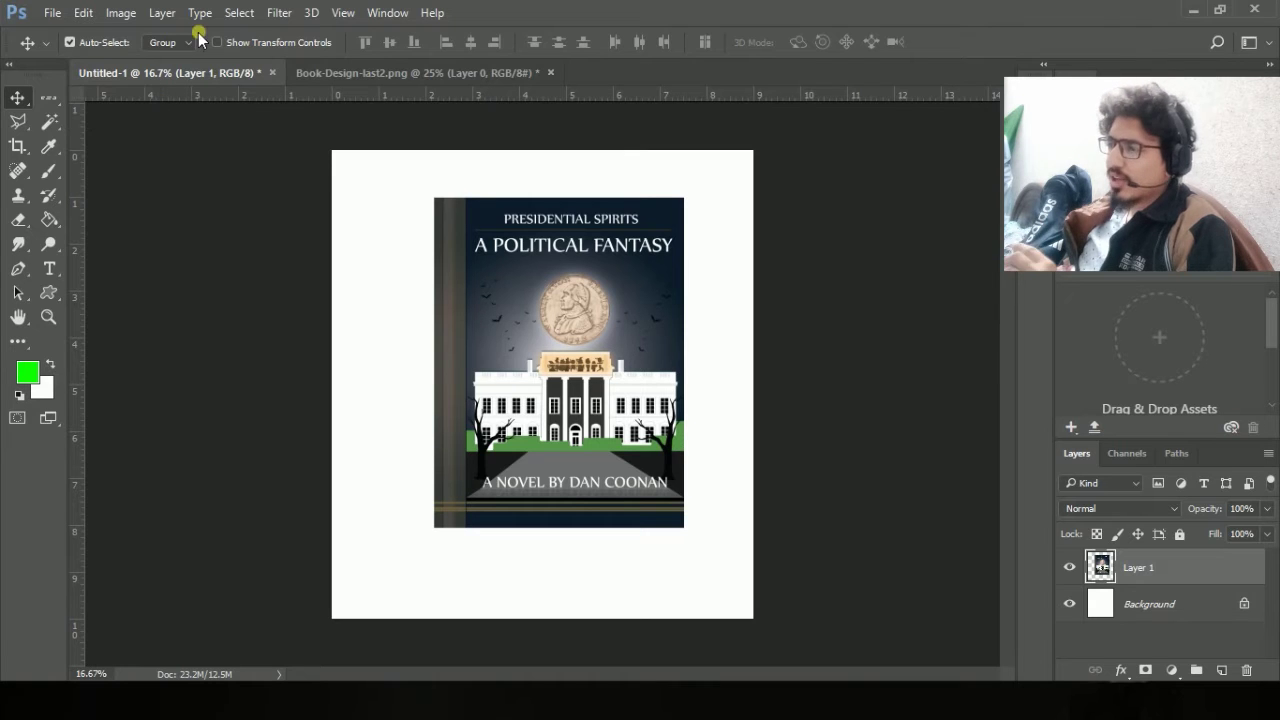
{"action": "left_click", "coordinate": [50, 11]}
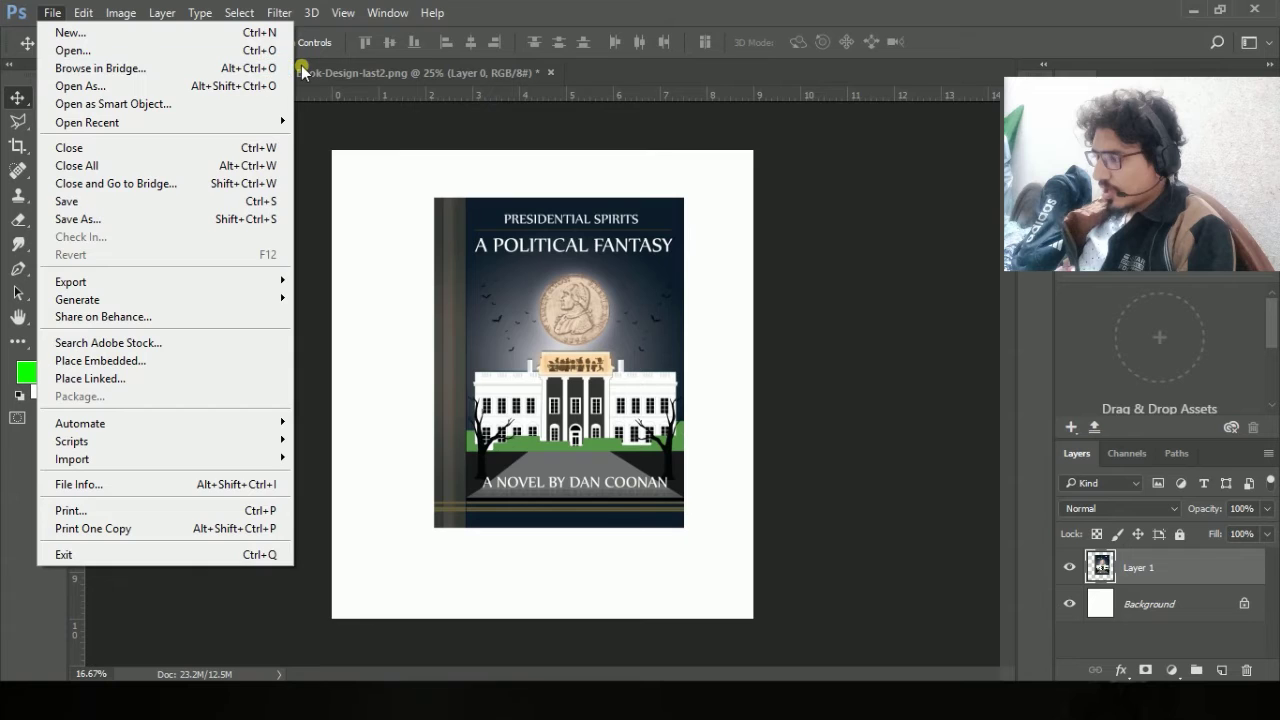
{"action": "left_click", "coordinate": [769, 6]}
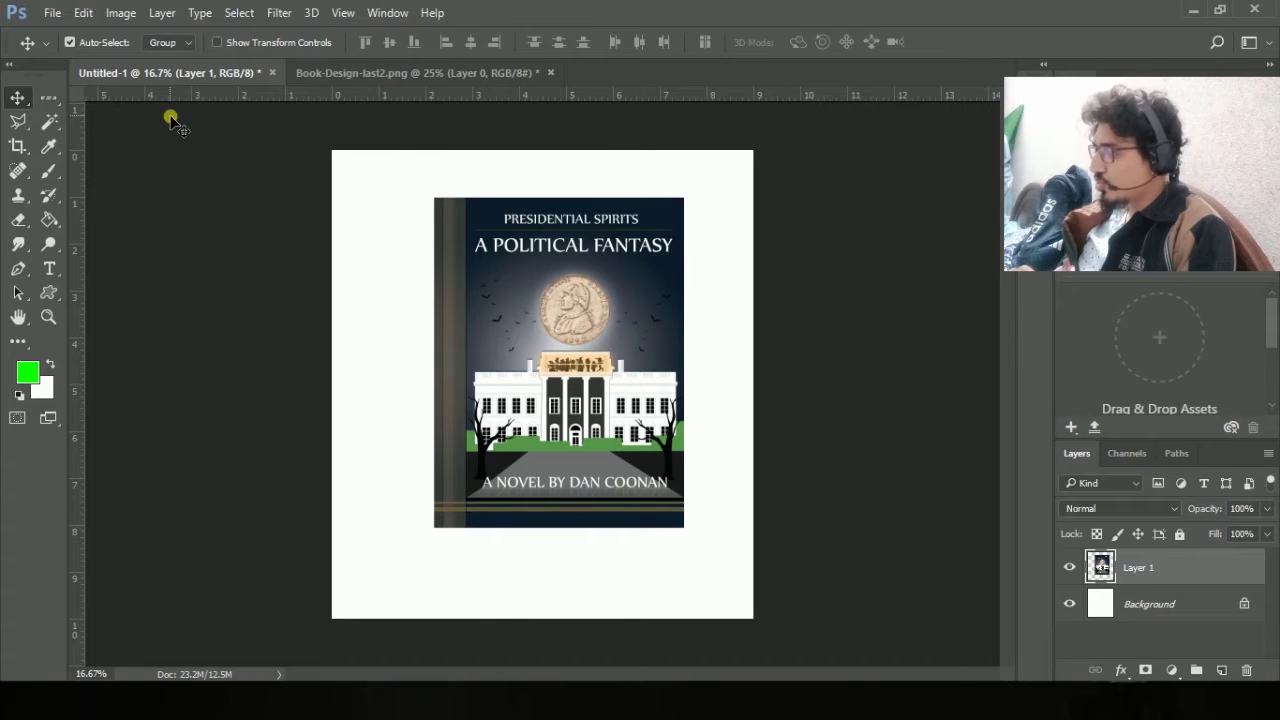
Copy the cover from Untitled-1 to Book-Design-last2 and back, and leave a single cover layer on the Untitled-1 page.
{"action": "left_click_drag", "start_coordinate": [573, 333], "coordinate": [524, 298]}
{"action": "left_click_drag", "start_coordinate": [531, 397], "coordinate": [563, 377]}
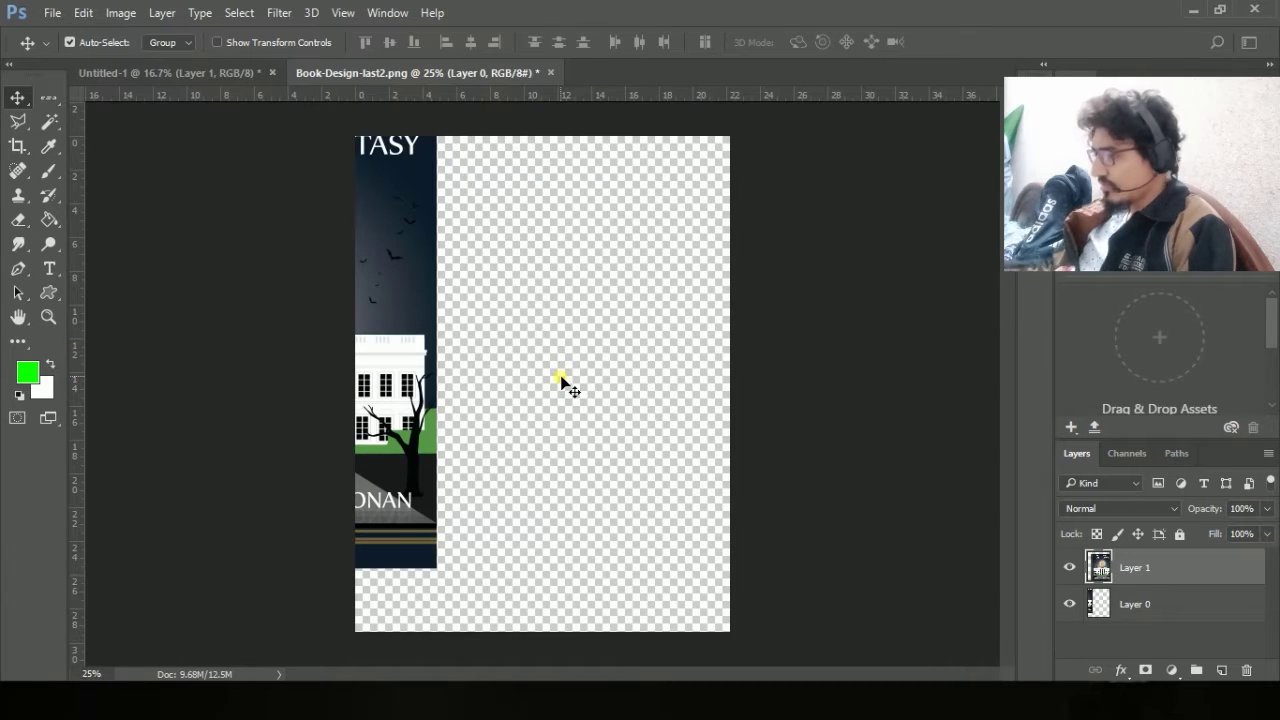
{"action": "mouse_move", "coordinate": [515, 285]}
{"action": "left_mouse_down"}
{"action": "mouse_move", "coordinate": [607, 274]}
{"action": "mouse_move", "coordinate": [588, 326]}
{"action": "mouse_move", "coordinate": [540, 288]}
{"action": "left_mouse_up"}
{"action": "left_click_drag", "start_coordinate": [590, 348], "coordinate": [557, 346]}
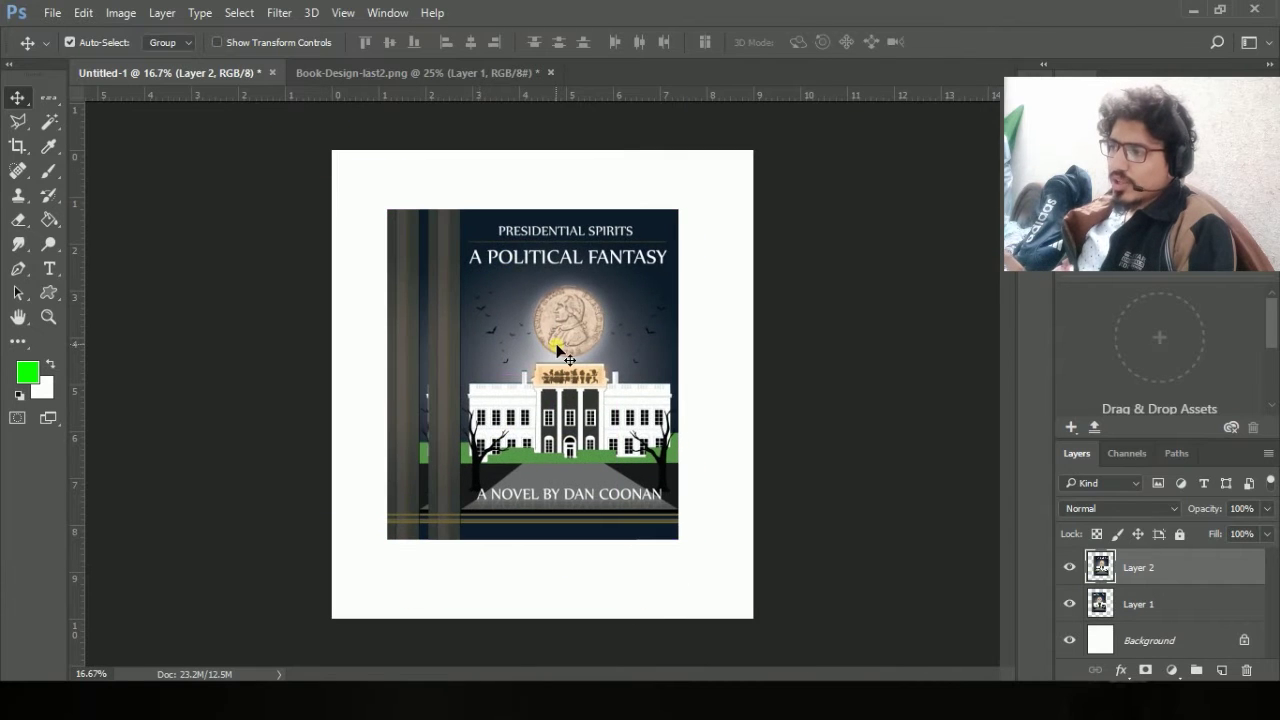
{"action": "key", "text": "ctrl+e"}
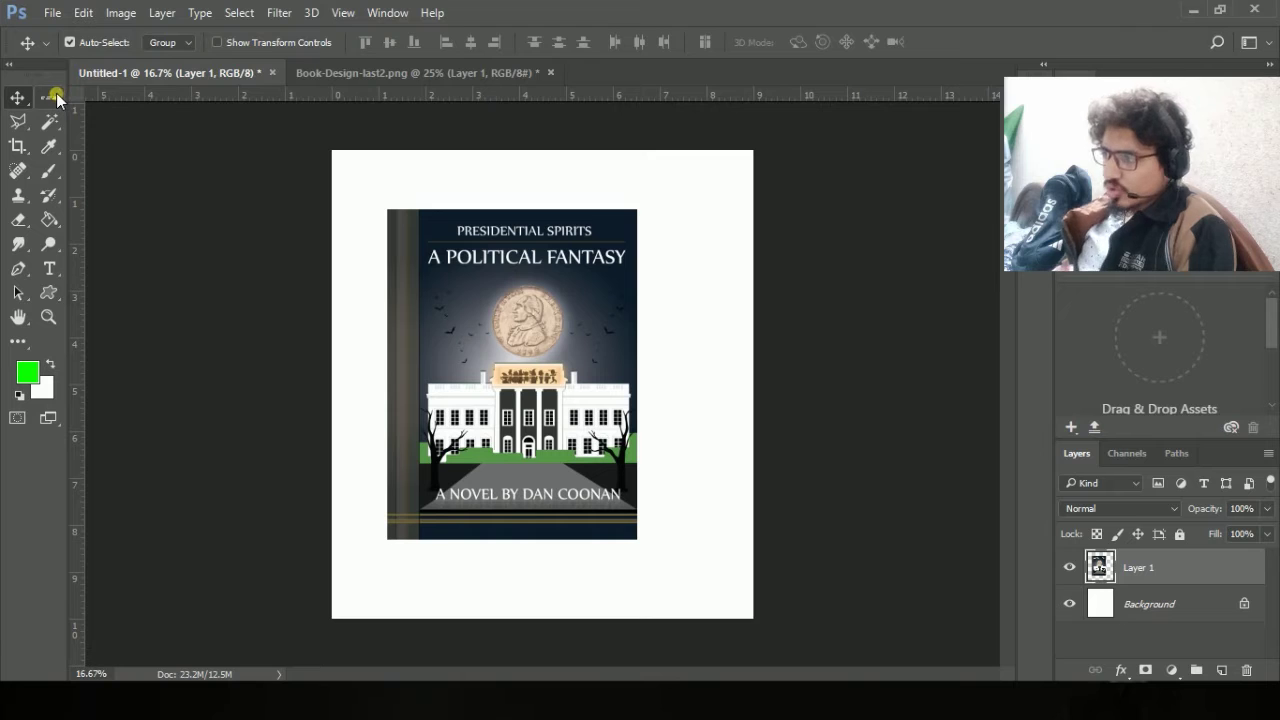
Select the upper part of the cover with the Rectangular Marquee tool and copy it to a new layer.
{"action": "left_click", "coordinate": [56, 97]}
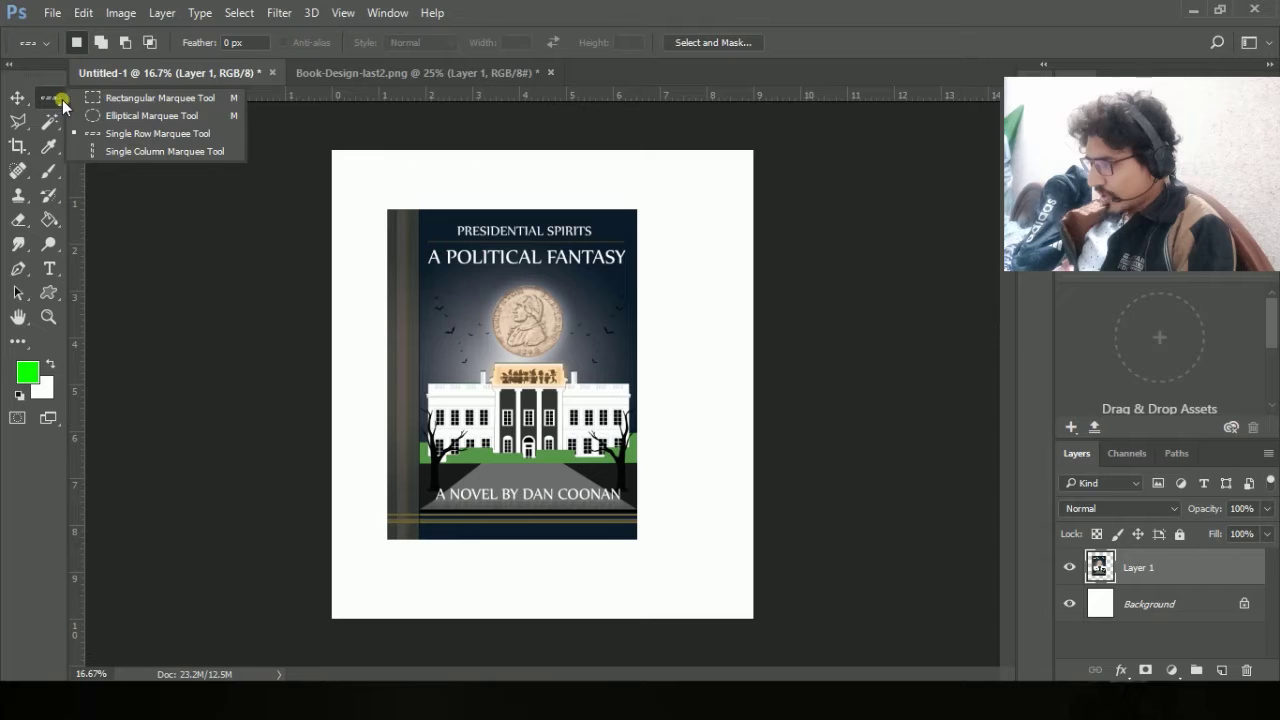
{"action": "left_click", "coordinate": [131, 103]}
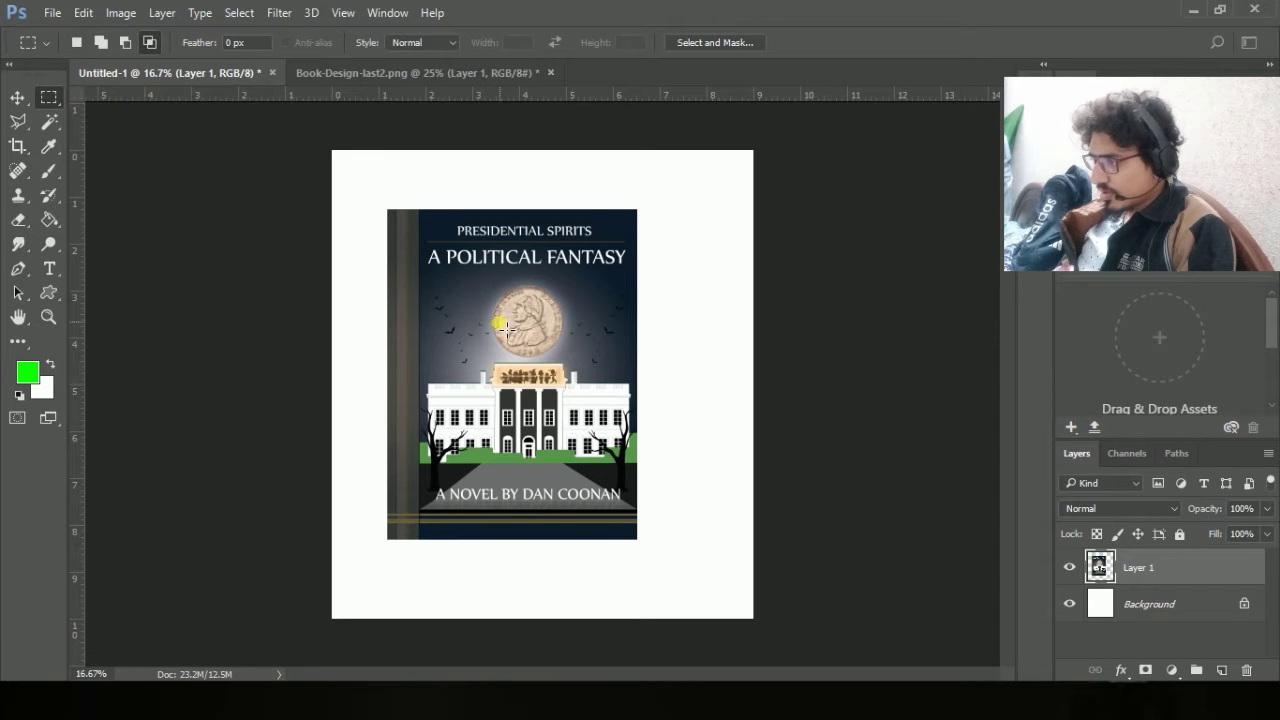
{"action": "left_click_drag", "start_coordinate": [390, 213], "coordinate": [600, 398]}
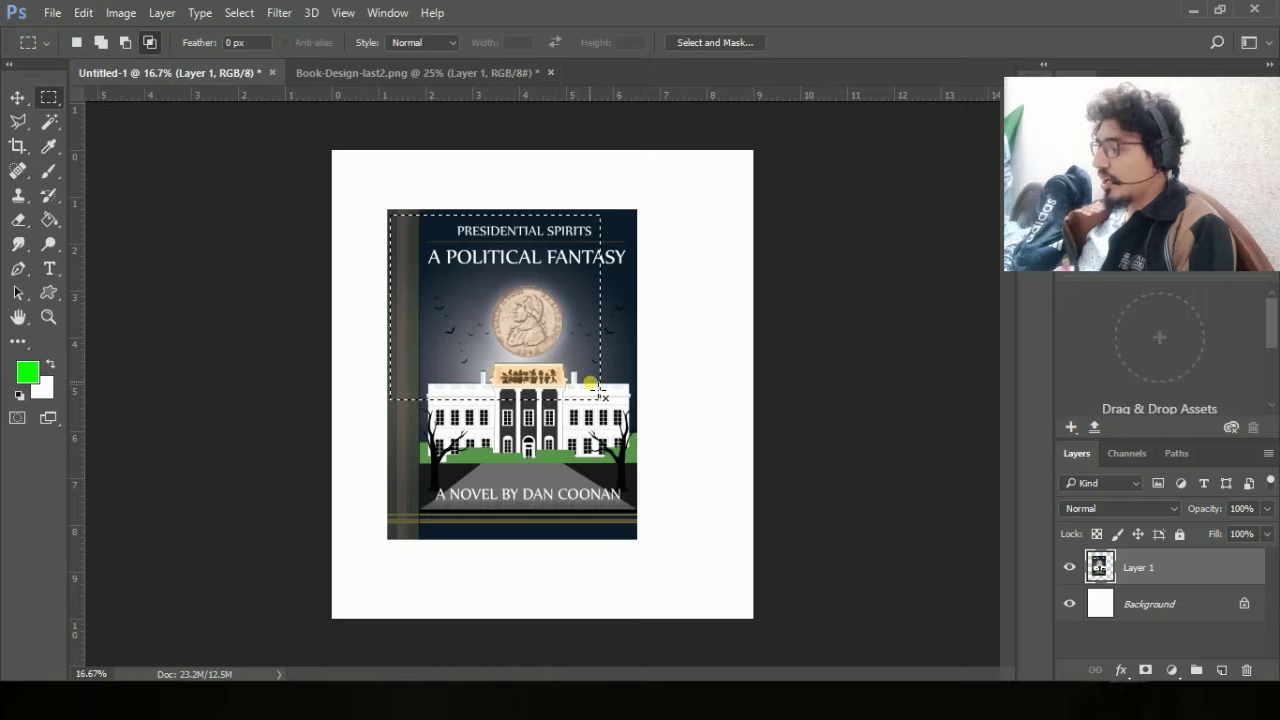
{"action": "key", "text": "ctrl+j"}
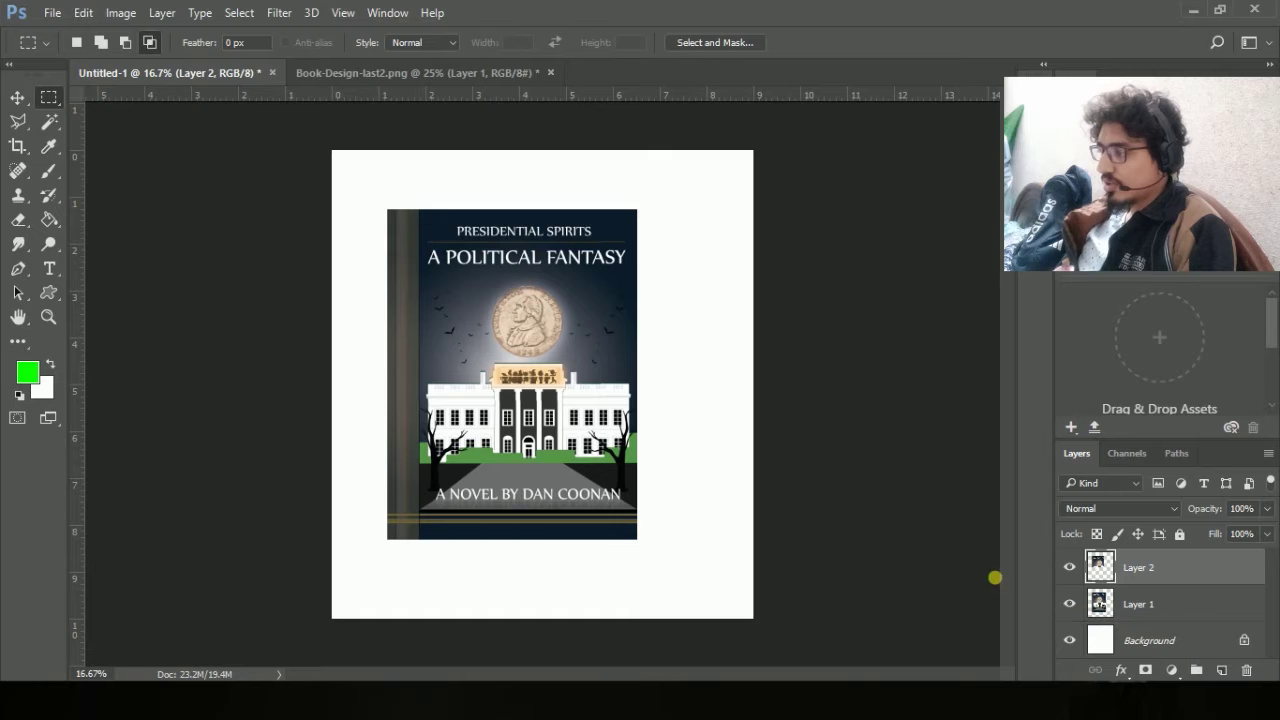
Move the copied rectangle to the upper right of the page and the full cover to the lower left.
{"action": "left_click", "coordinate": [17, 97]}
{"action": "left_click_drag", "start_coordinate": [470, 318], "coordinate": [643, 297]}
{"action": "left_click_drag", "start_coordinate": [470, 520], "coordinate": [415, 570]}
{"action": "left_click_drag", "start_coordinate": [729, 266], "coordinate": [580, 323]}
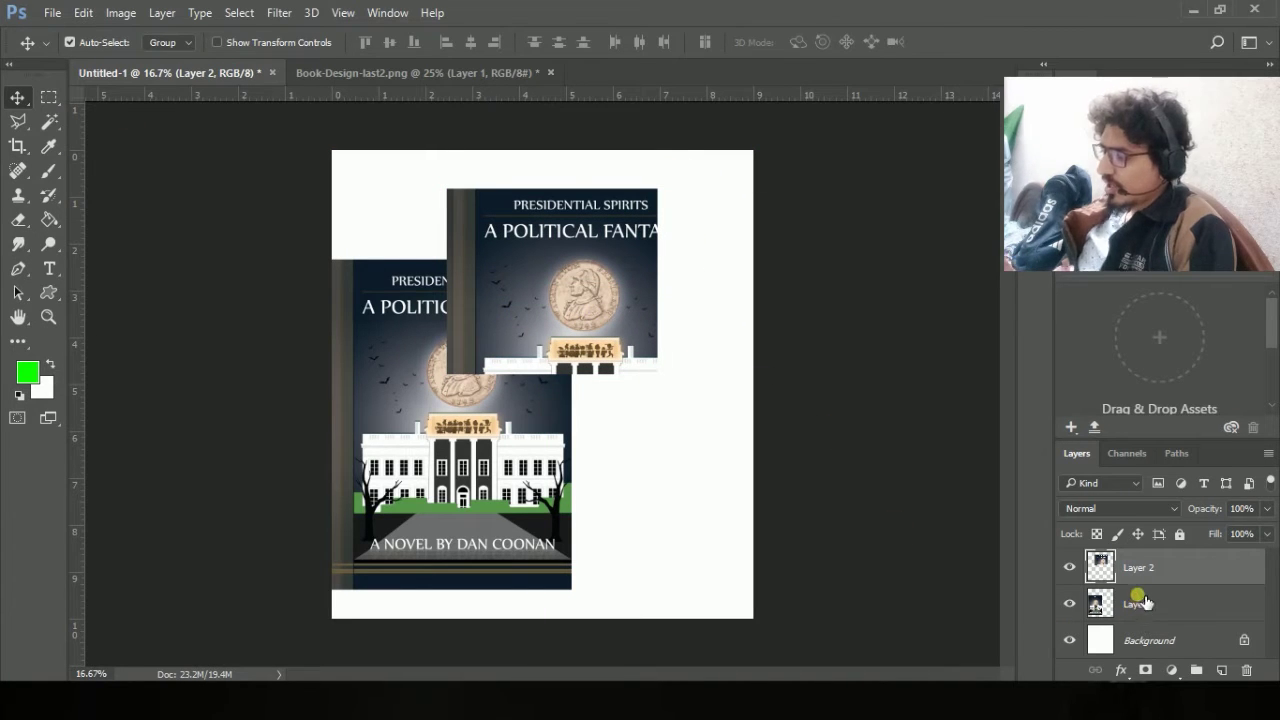
On Layer 1, select a circle around the coin and building with the Elliptical Marquee tool and copy it to a new layer.
{"action": "left_click", "coordinate": [1142, 598]}
{"action": "left_click", "coordinate": [1113, 571]}
{"action": "left_click", "coordinate": [1152, 610]}
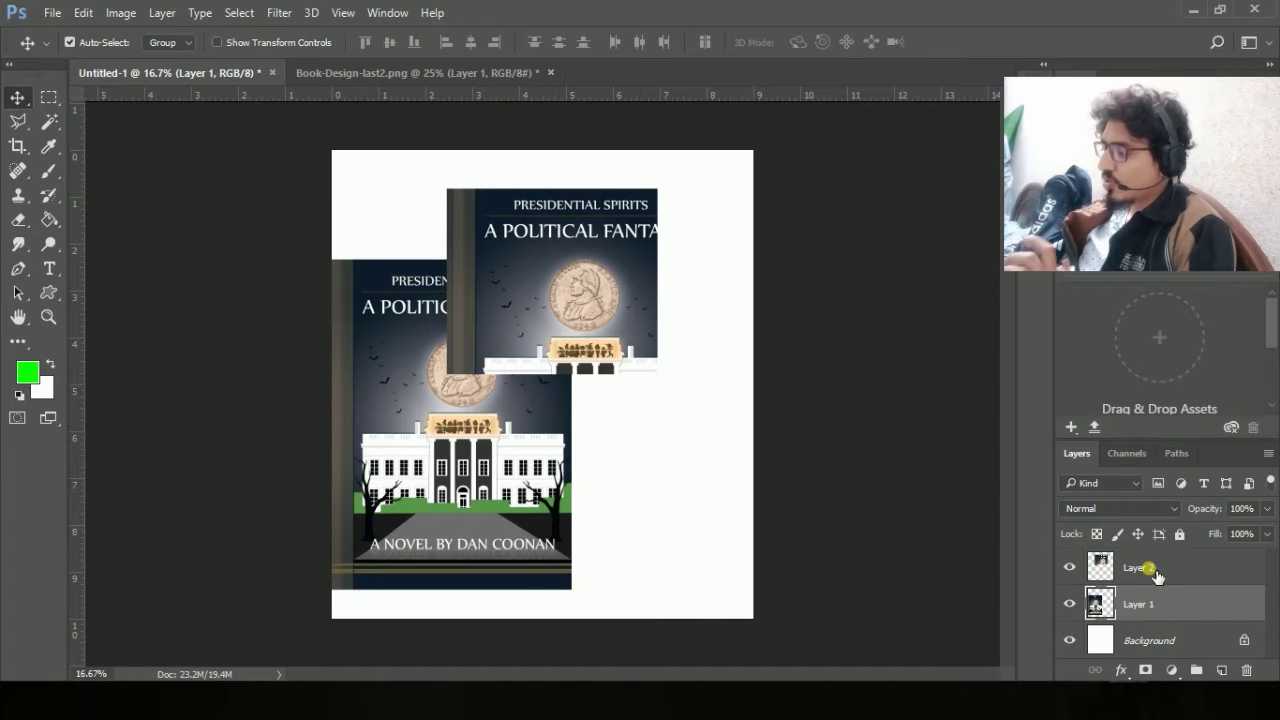
{"action": "left_click", "coordinate": [1151, 572]}
{"action": "left_click", "coordinate": [1147, 601]}
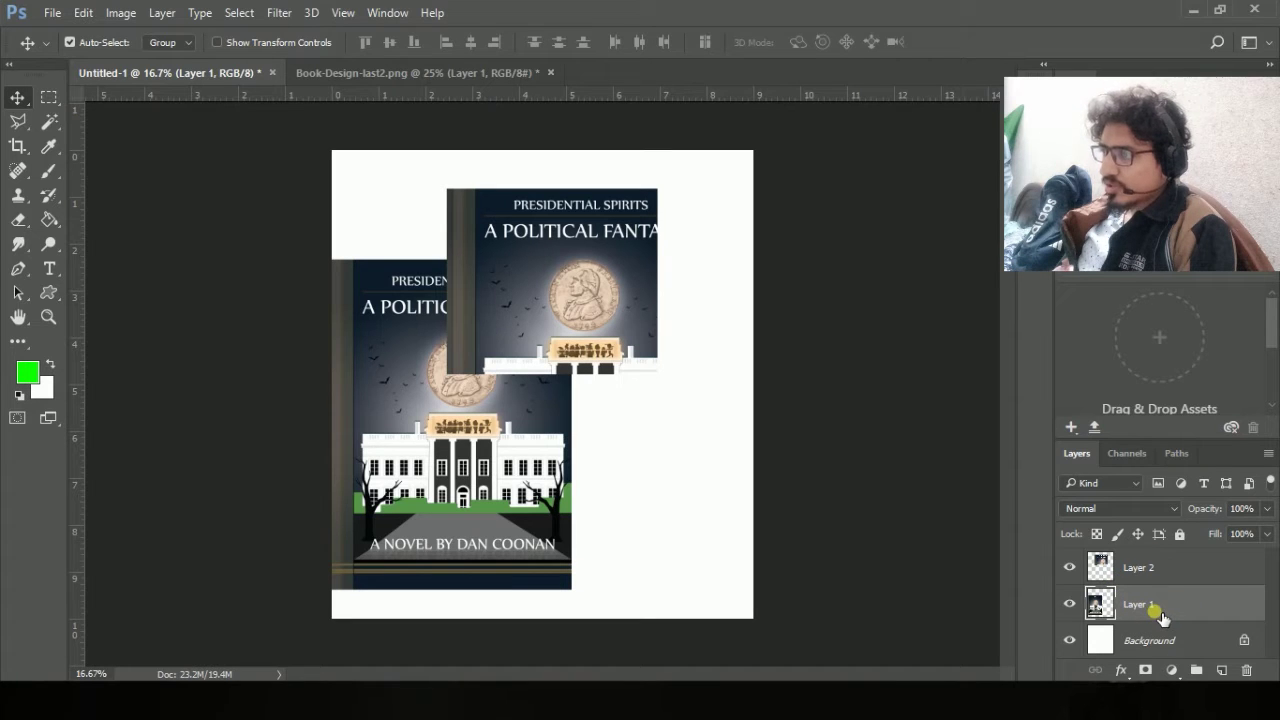
{"action": "left_click", "coordinate": [48, 98]}
{"action": "right_click", "coordinate": [48, 100]}
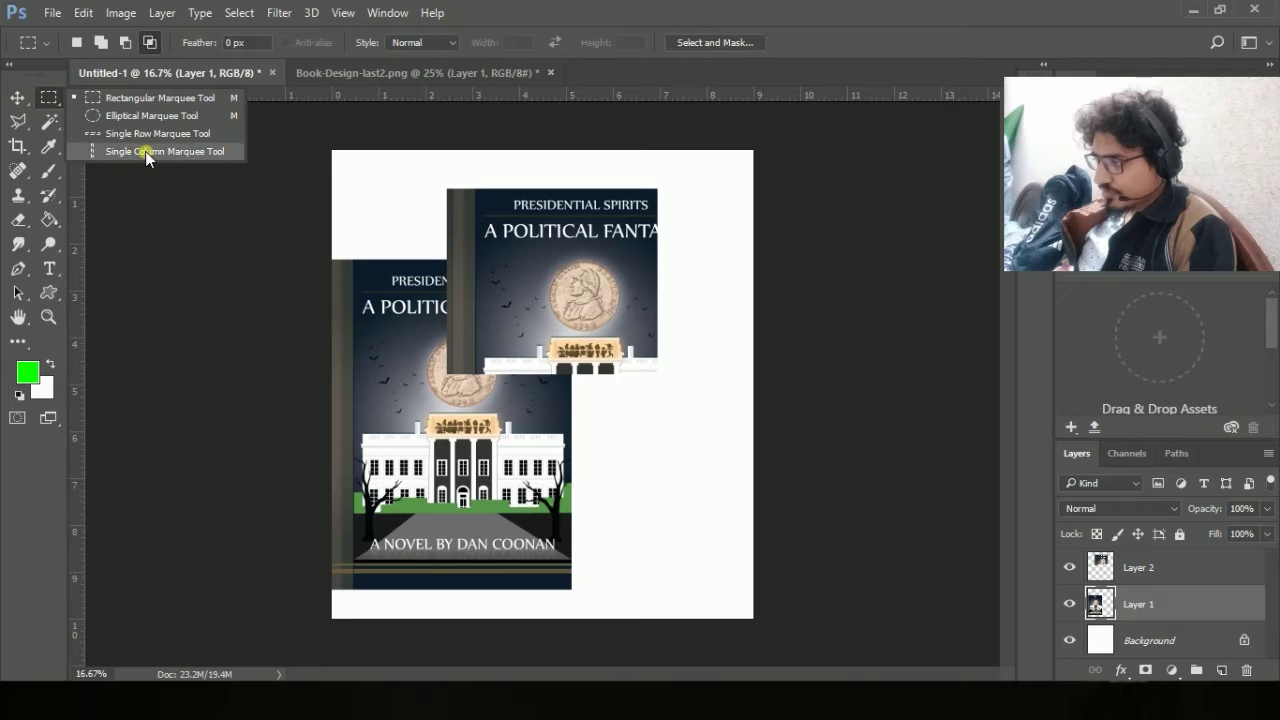
{"action": "left_click", "coordinate": [143, 117]}
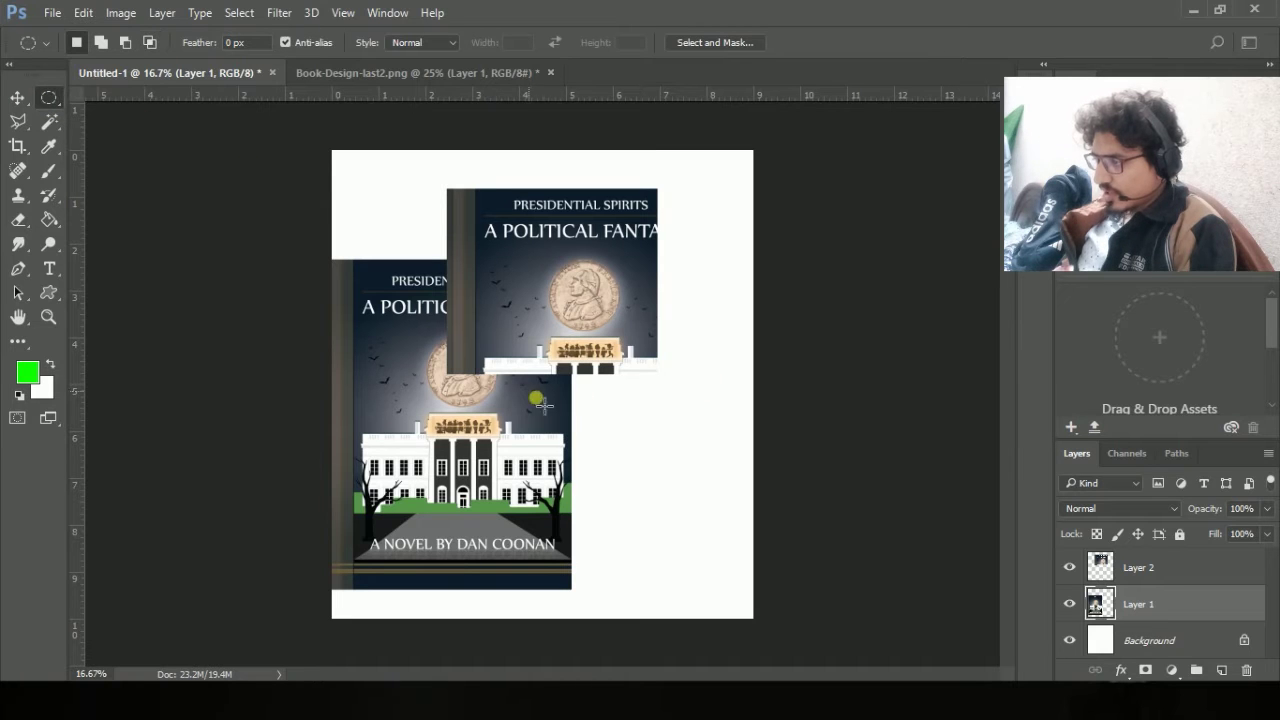
{"action": "left_click_drag", "start_coordinate": [372, 310], "coordinate": [568, 497]}
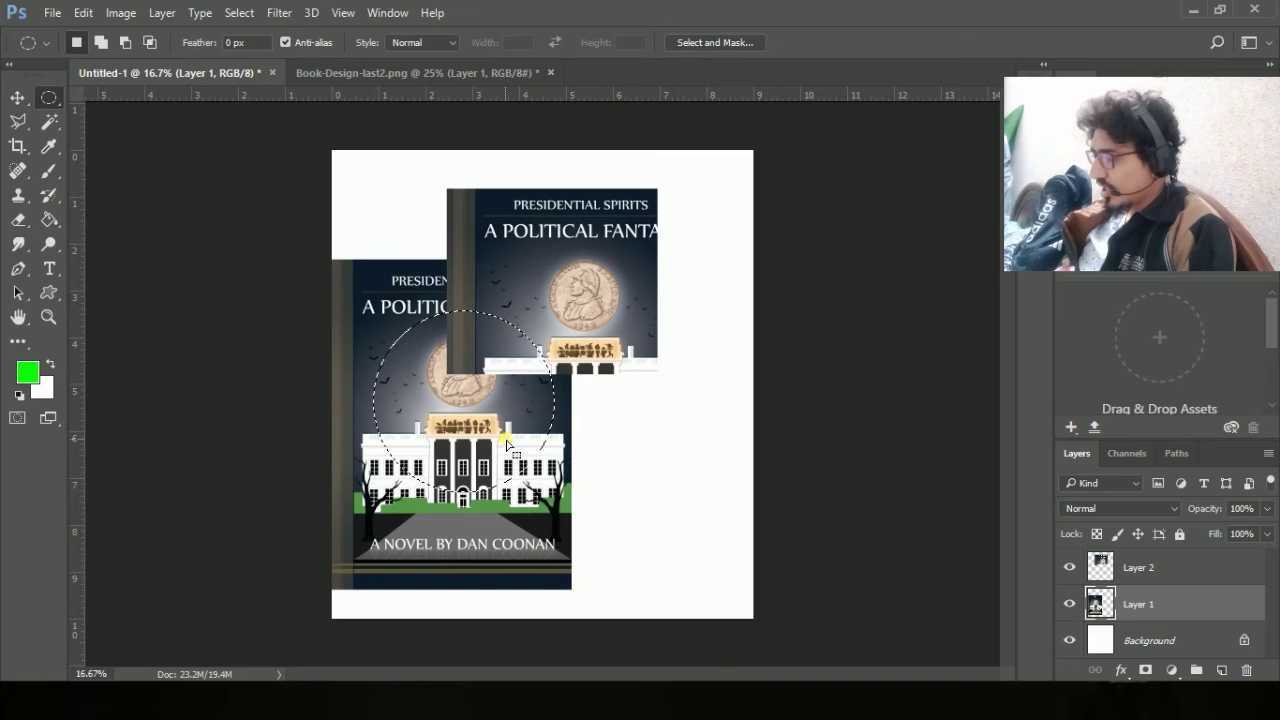
{"action": "key", "text": "ctrl+j"}
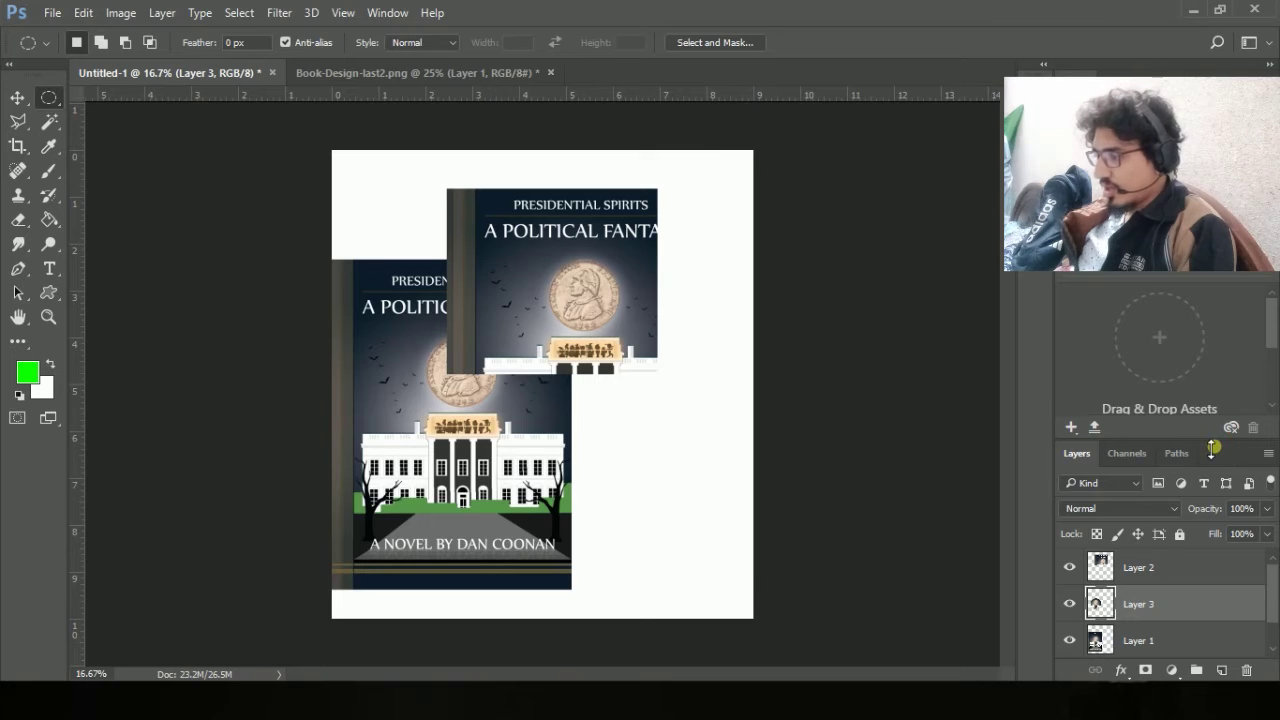
Hide Layer 2 and move the circular copy on Layer 3 to the right of the full cover.
{"action": "left_click_drag", "start_coordinate": [1210, 440], "coordinate": [1210, 381]}
{"action": "left_click", "coordinate": [1069, 508]}
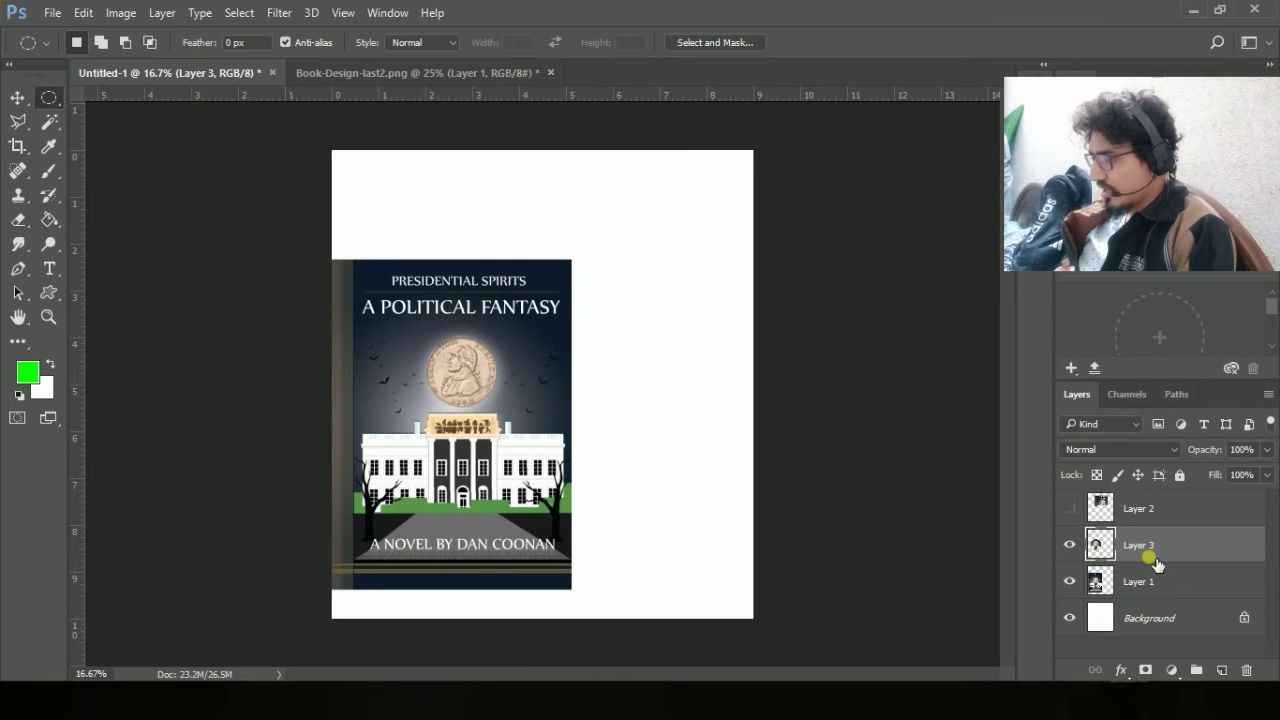
{"action": "key", "text": "v"}
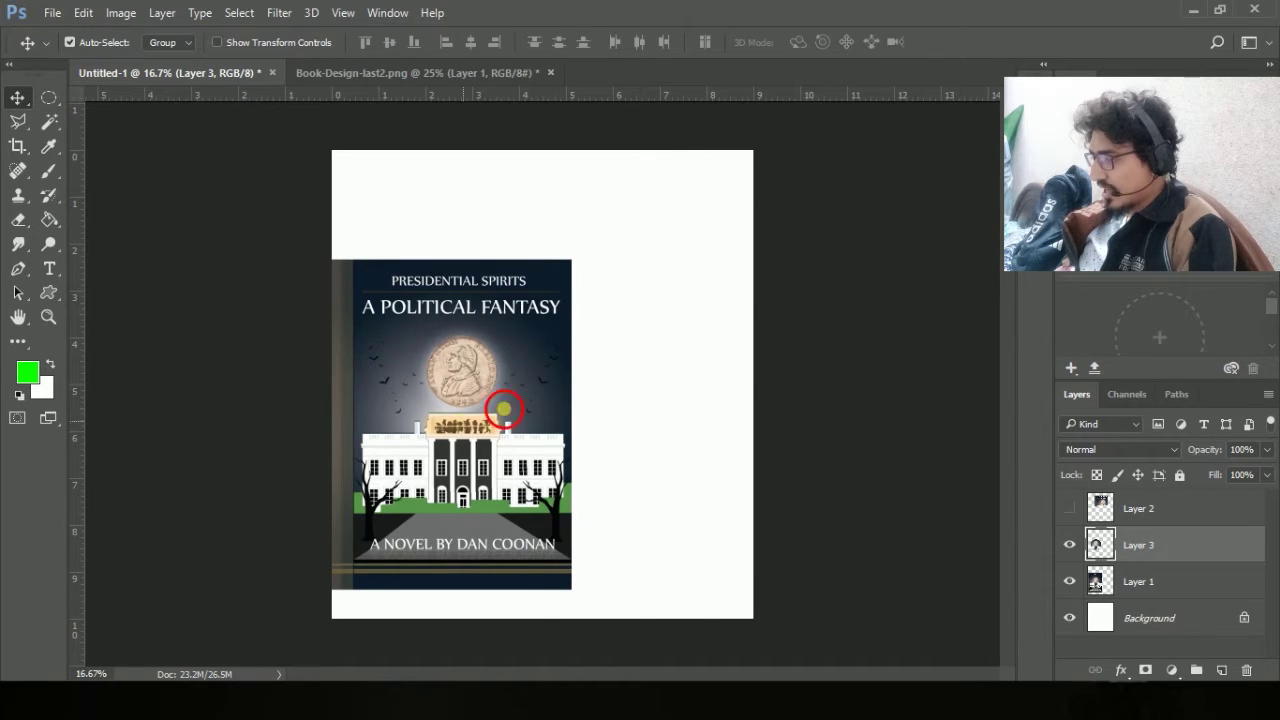
{"action": "left_click_drag", "start_coordinate": [491, 408], "coordinate": [699, 356]}
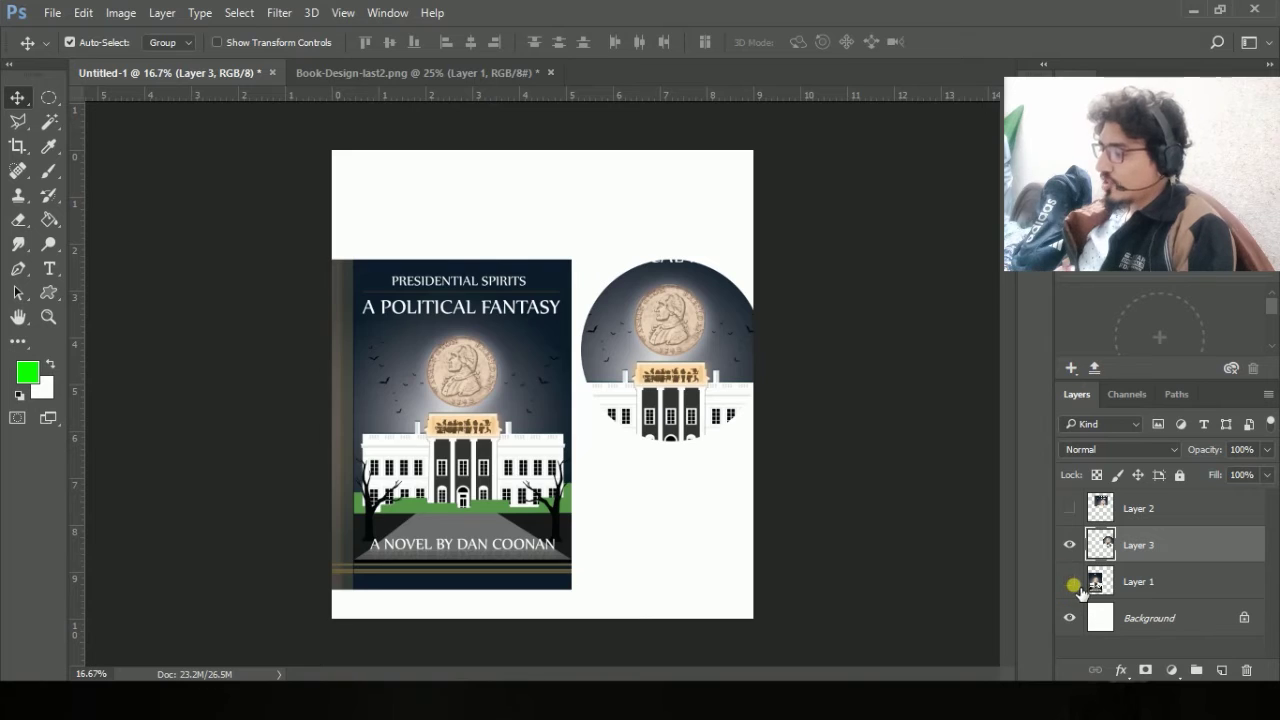
Toggle Layer 1's visibility to compare the full cover with the circular copy, and leave the layer shown.
{"action": "left_click", "coordinate": [1071, 584]}
{"action": "left_click", "coordinate": [1071, 582]}
{"action": "left_click", "coordinate": [1071, 582]}
{"action": "left_click", "coordinate": [1071, 582]}
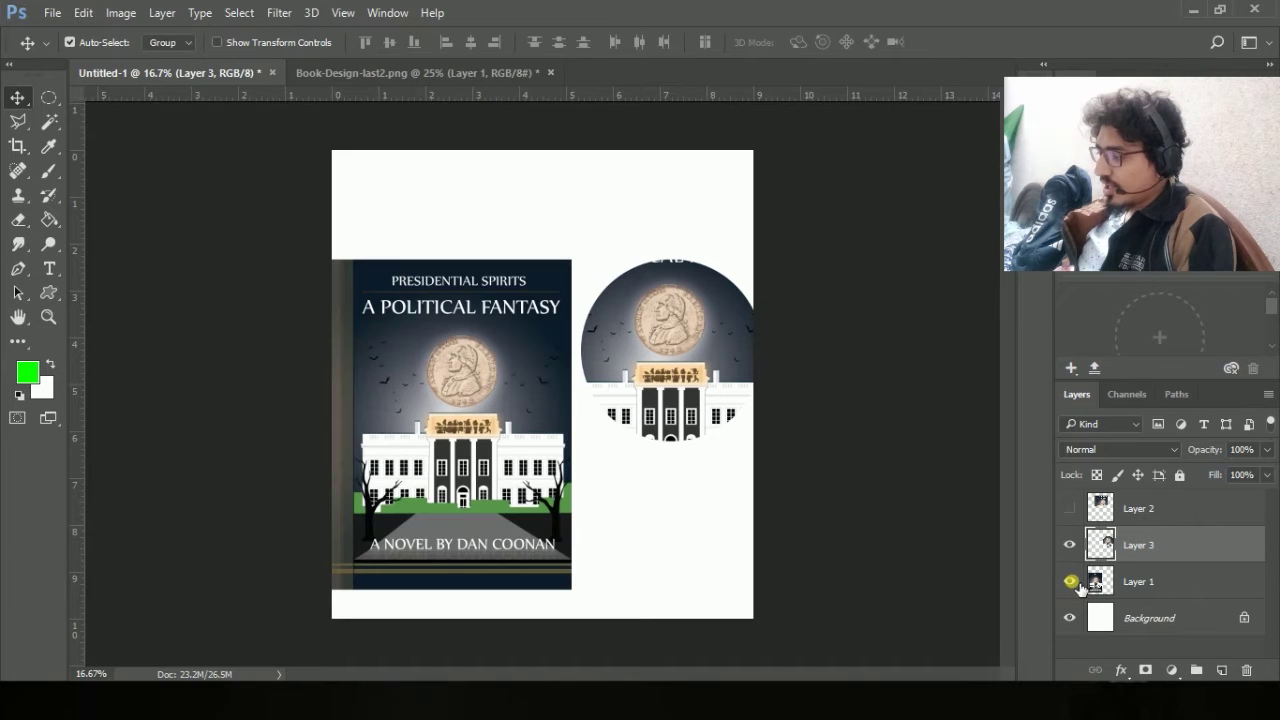
{"action": "left_click", "coordinate": [1071, 582]}
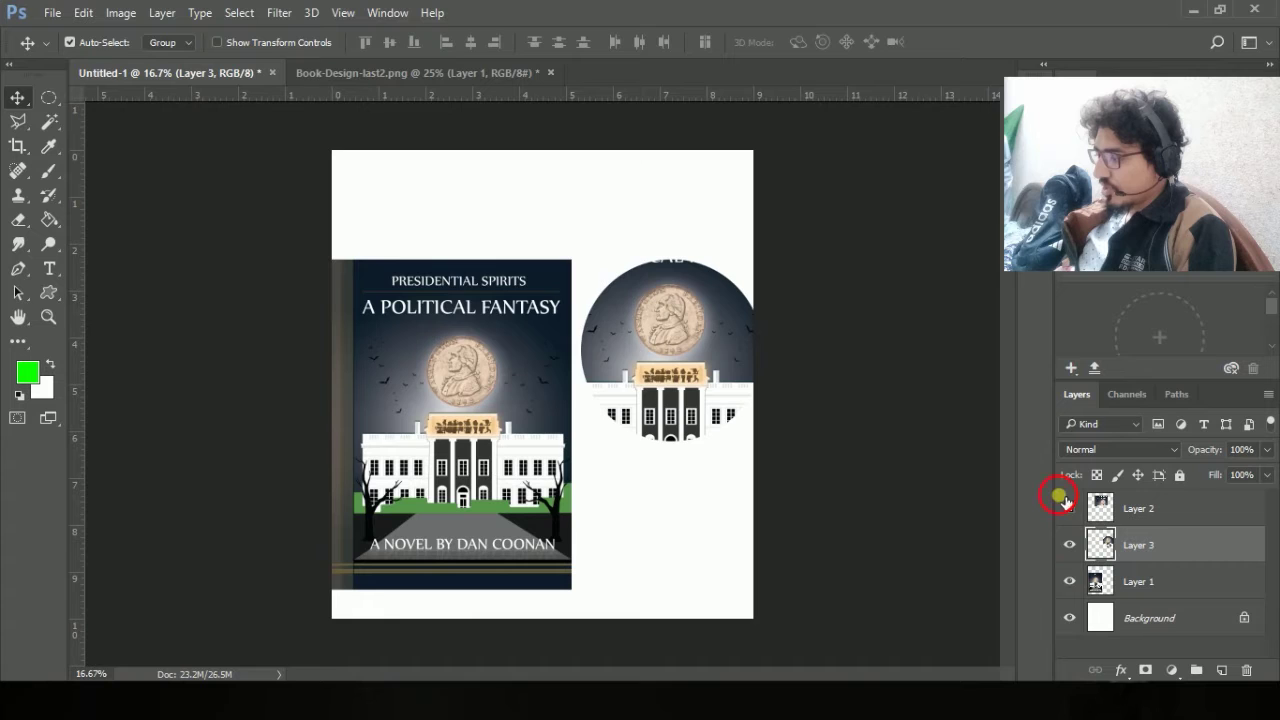
Show Layer 2 again, stack Layer 3 above it, and move the circular copy so it overlaps both cover pieces.
{"action": "left_click", "coordinate": [1069, 508]}
{"action": "mouse_move", "coordinate": [1160, 507]}
{"action": "left_mouse_down"}
{"action": "mouse_move", "coordinate": [1173, 571]}
{"action": "mouse_move", "coordinate": [1160, 494]}
{"action": "left_mouse_up"}
{"action": "left_click_drag", "start_coordinate": [679, 376], "coordinate": [581, 376]}
{"action": "left_click_drag", "start_coordinate": [517, 333], "coordinate": [564, 280]}
Select a single pixel row across the page through the upper coin with the Single Row Marquee tool and fill it with black on Layer 3.
{"action": "left_click", "coordinate": [48, 100]}
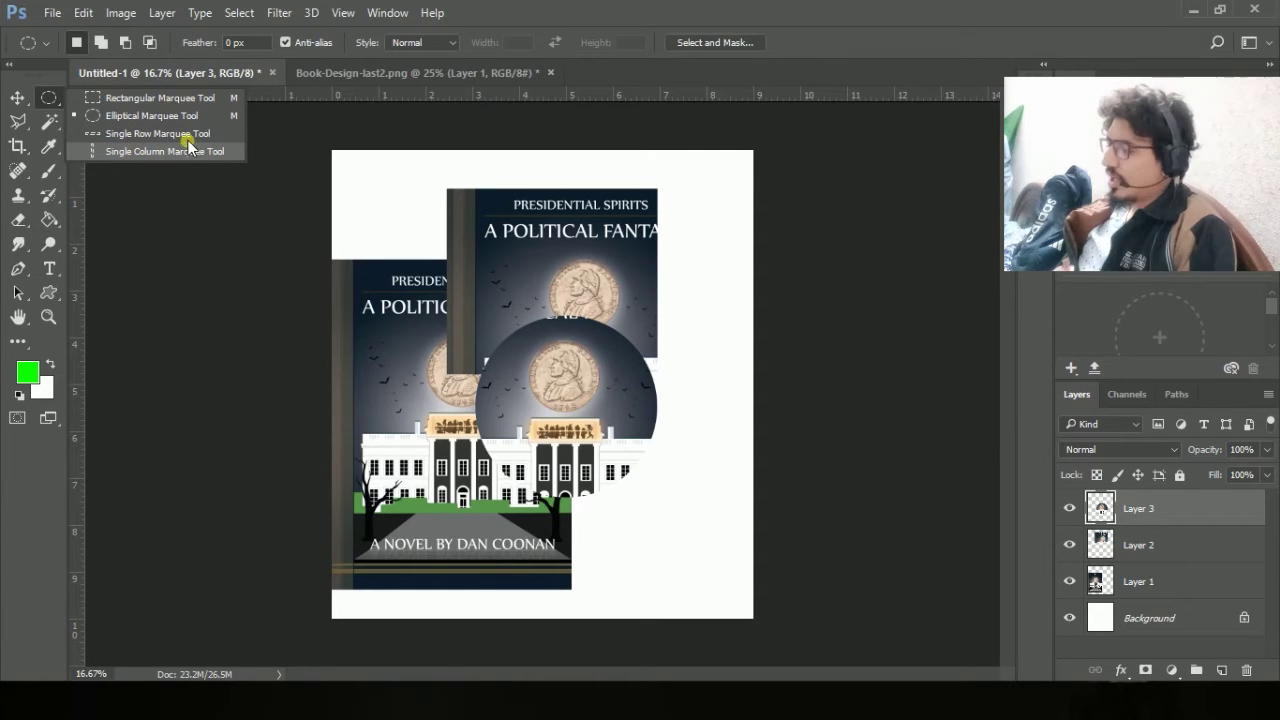
{"action": "left_click", "coordinate": [165, 133]}
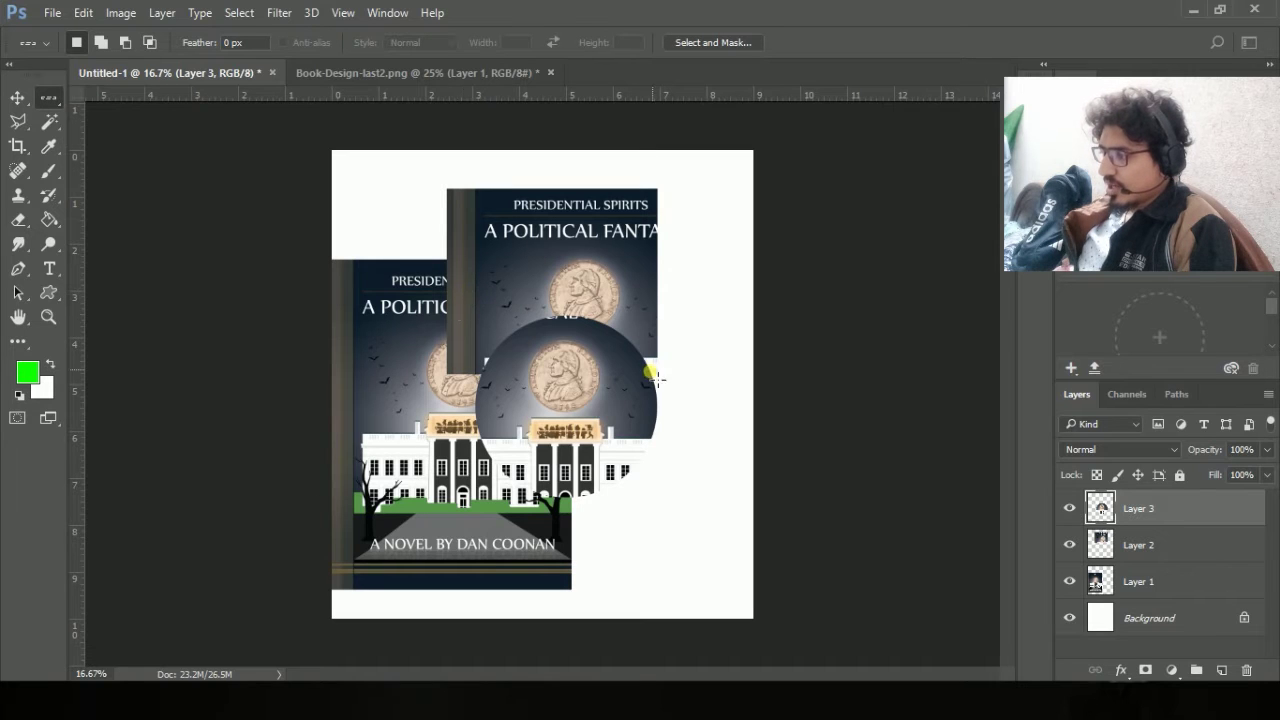
{"action": "left_click_drag", "start_coordinate": [366, 297], "coordinate": [440, 305]}
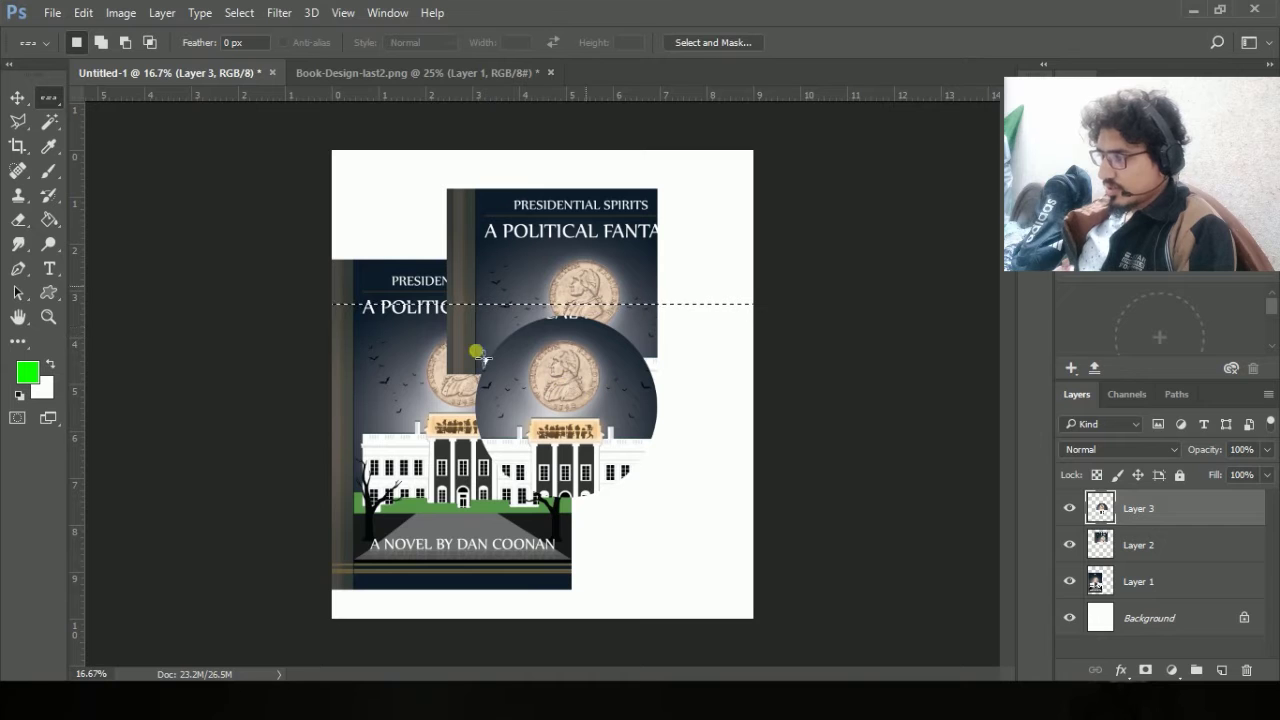
{"action": "scroll", "coordinate": [548, 318], "scroll_direction": "up", "scroll_amount": 3}
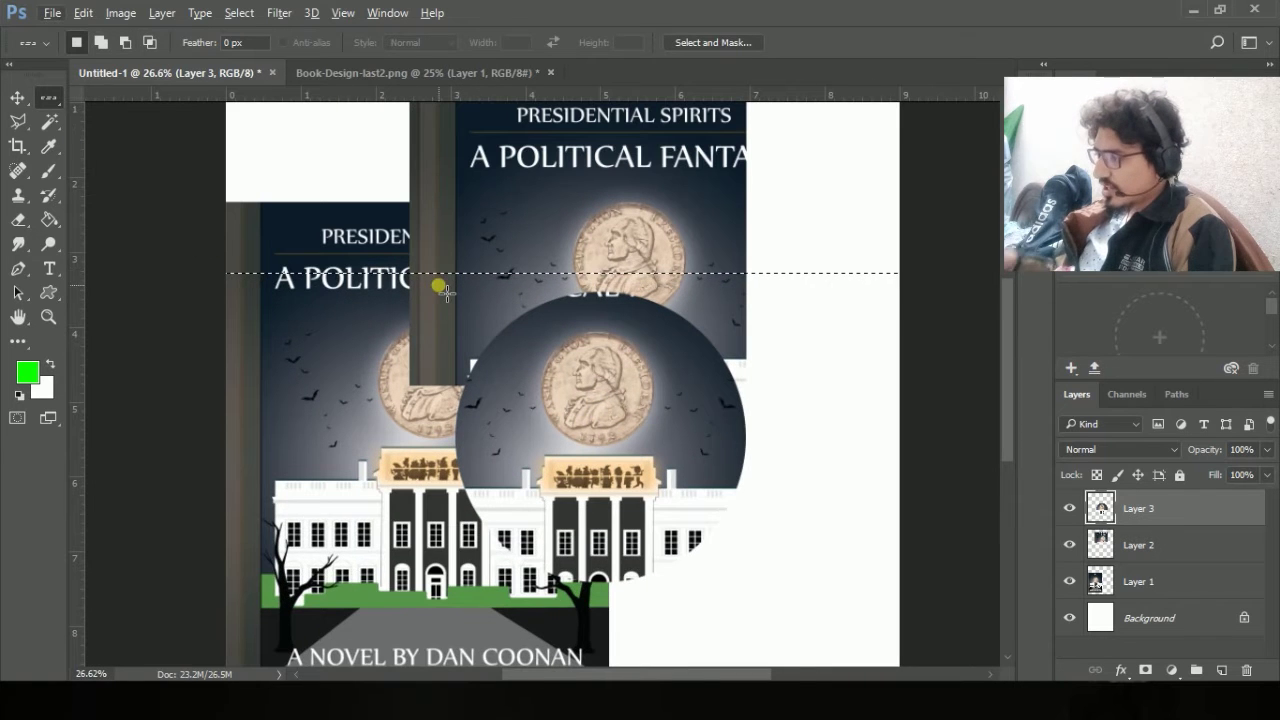
{"action": "key", "text": "alt"}
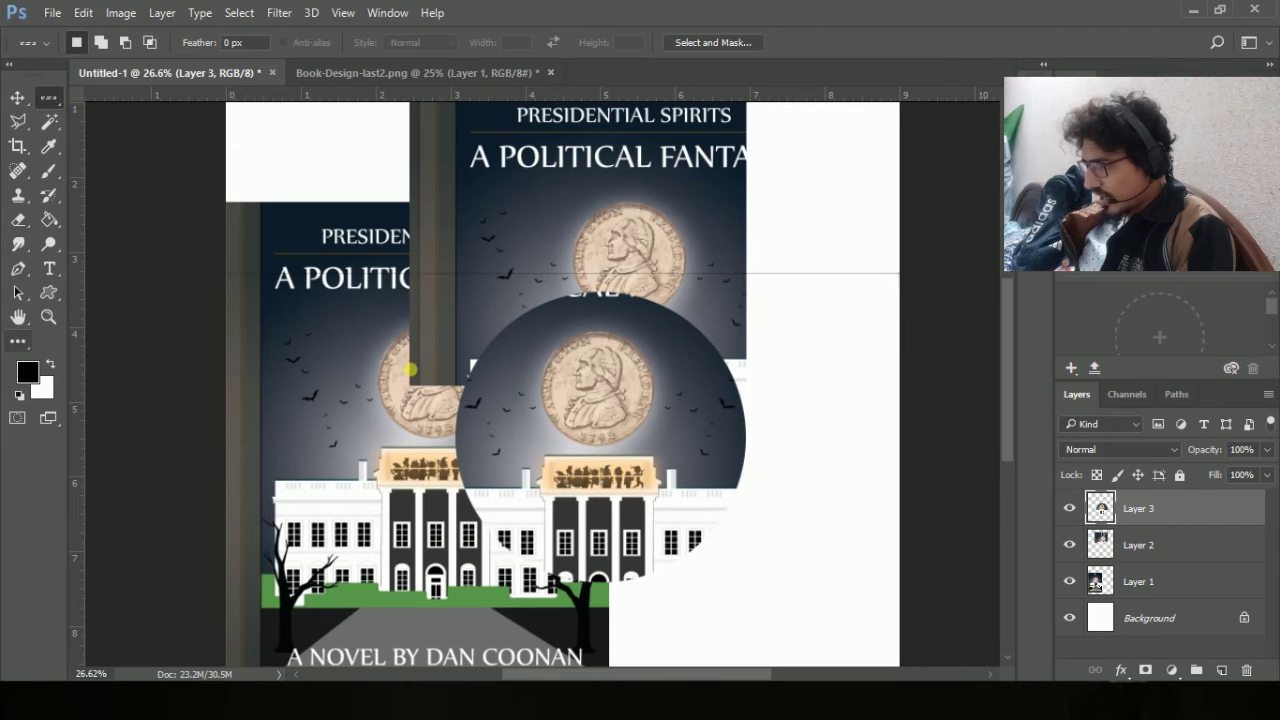
{"action": "scroll", "coordinate": [850, 280], "scroll_direction": "up", "scroll_amount": 6}
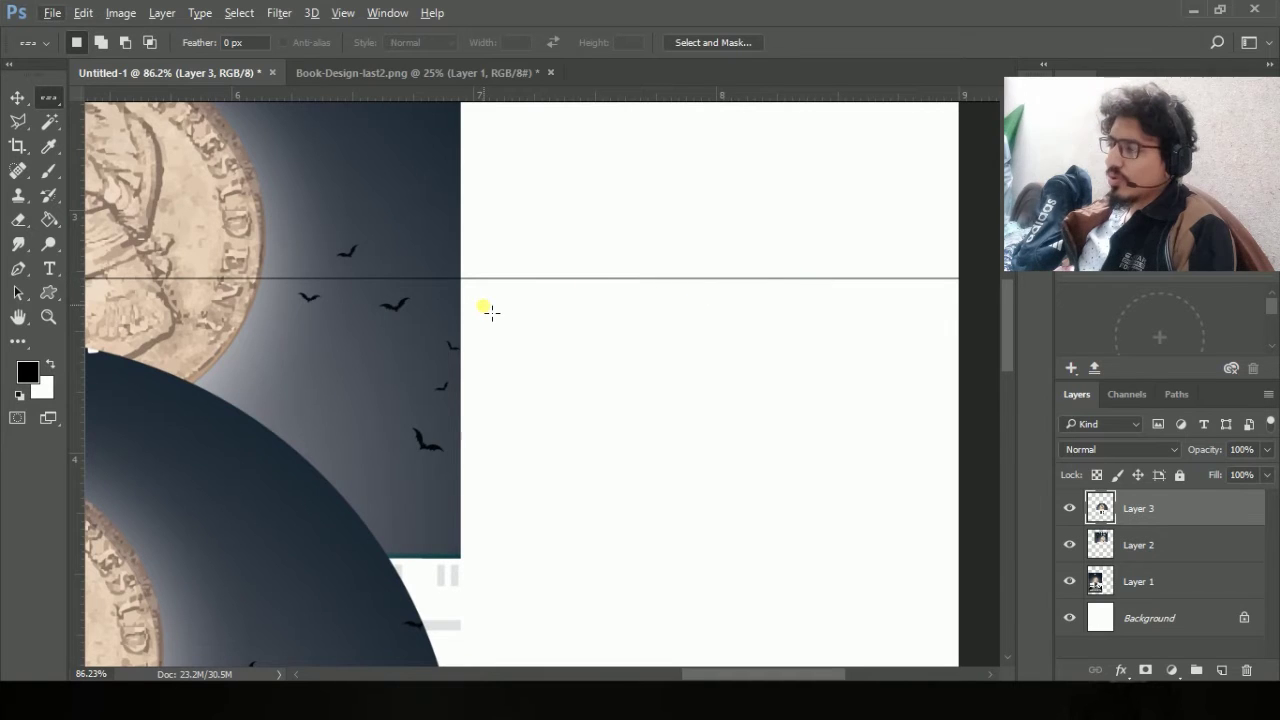
{"action": "scroll", "coordinate": [487, 310], "scroll_direction": "down", "scroll_amount": 6}
{"action": "scroll", "coordinate": [510, 307], "scroll_direction": "down", "scroll_amount": 1}
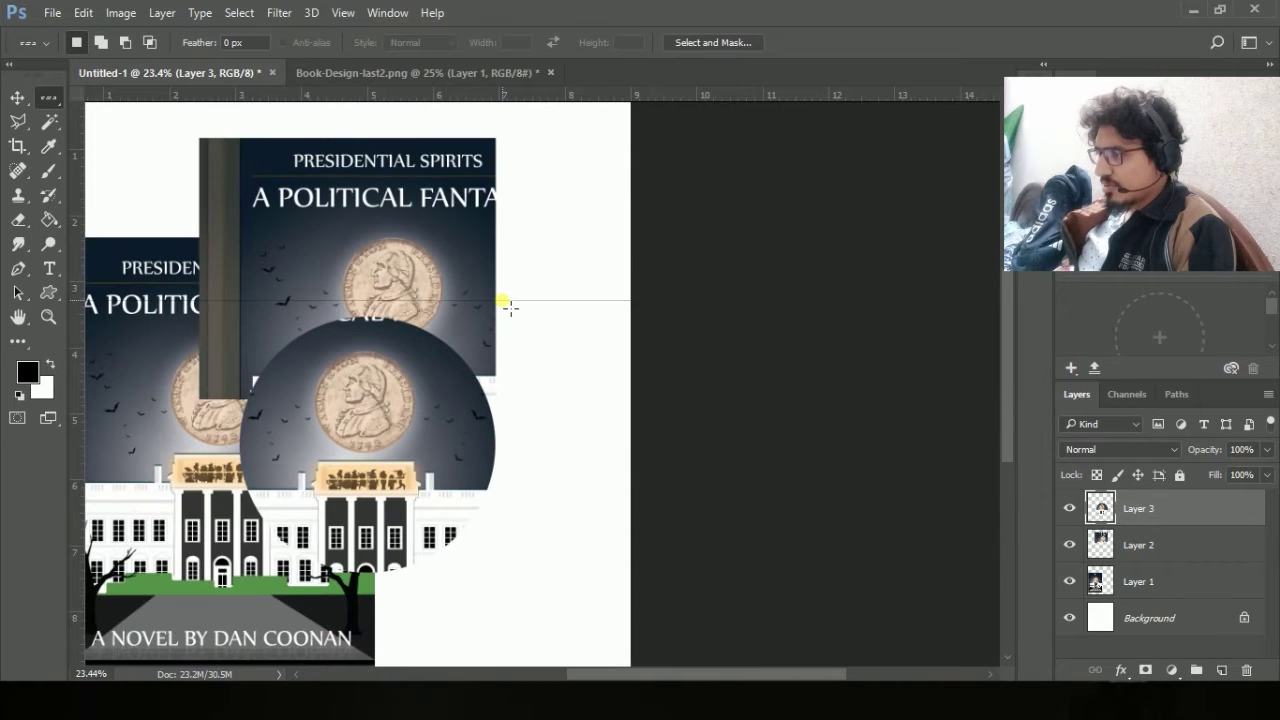
{"action": "left_click_drag", "start_coordinate": [478, 349], "coordinate": [671, 300]}
{"action": "scroll", "coordinate": [660, 300], "scroll_direction": "down", "scroll_amount": 2}
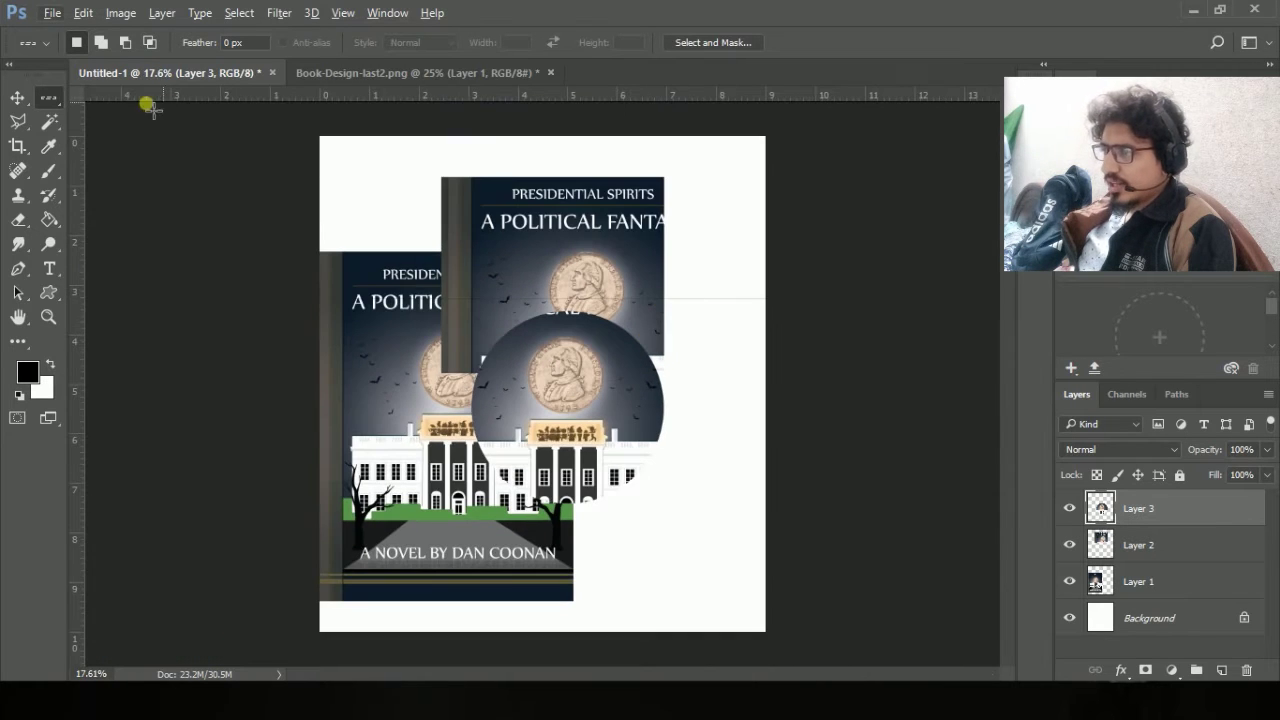
{"action": "left_click", "coordinate": [47, 102]}
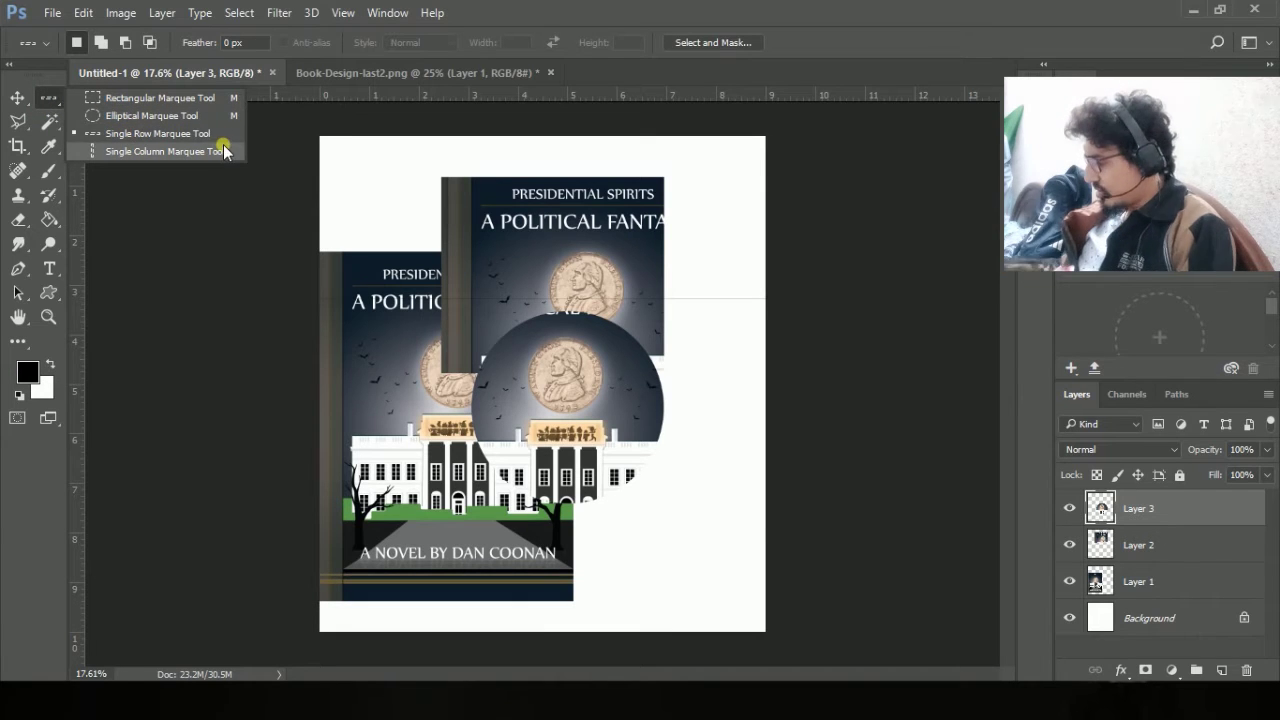
{"action": "left_click", "coordinate": [1215, 513]}
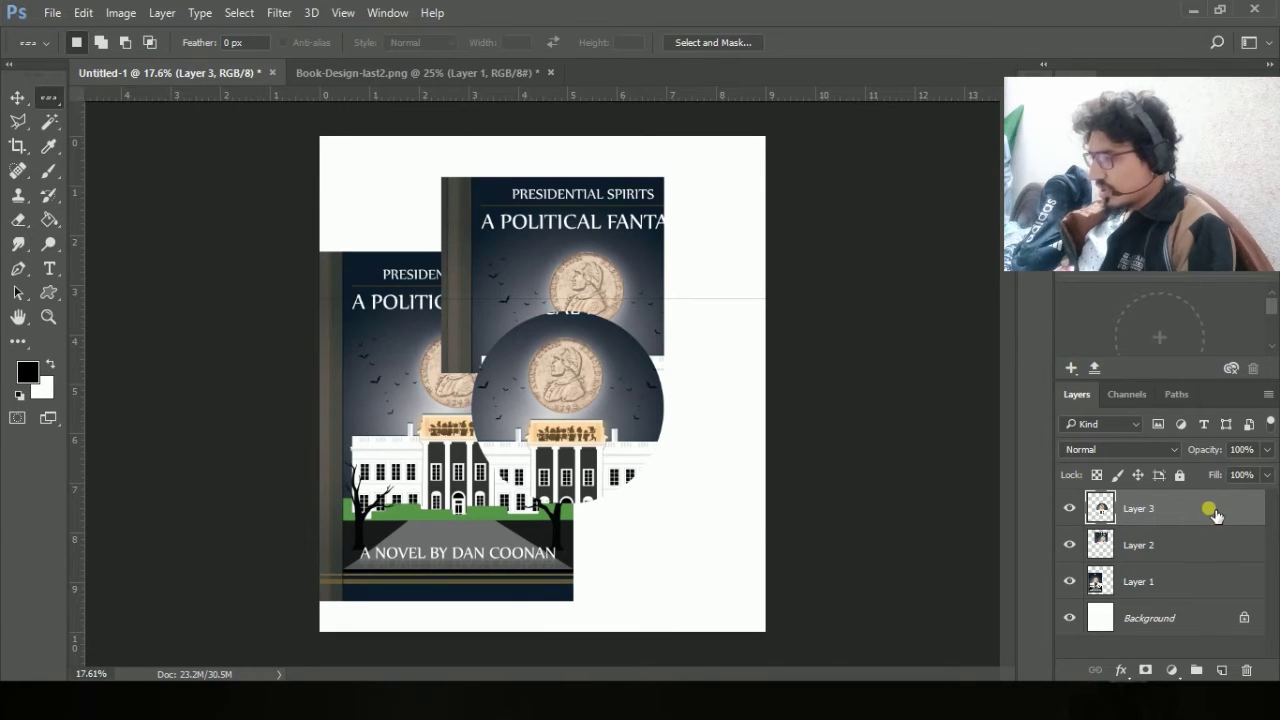
Delete Layer 3 and Layer 2, keeping only the full cover on Layer 1 above the Background.
{"action": "key", "text": "Delete"}
{"action": "key", "text": "Delete"}
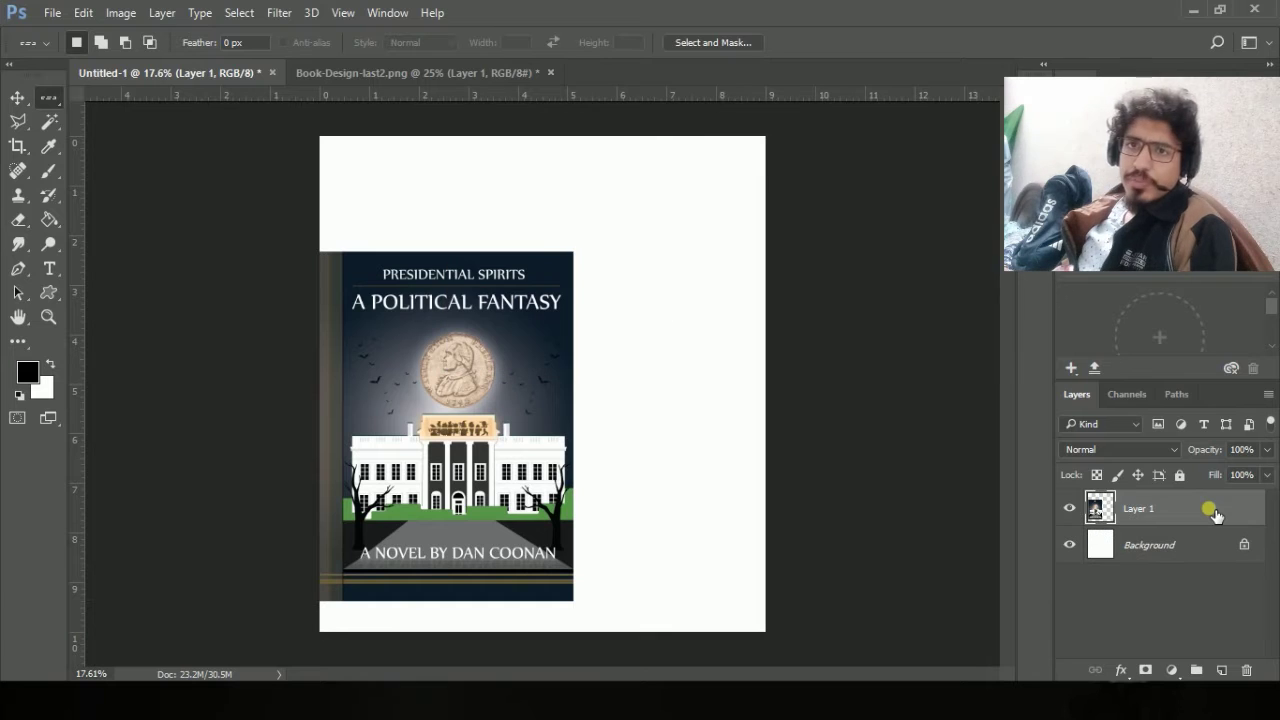
Draw a loose freehand selection around the coin with the Lasso tool.
{"action": "left_click", "coordinate": [20, 125]}
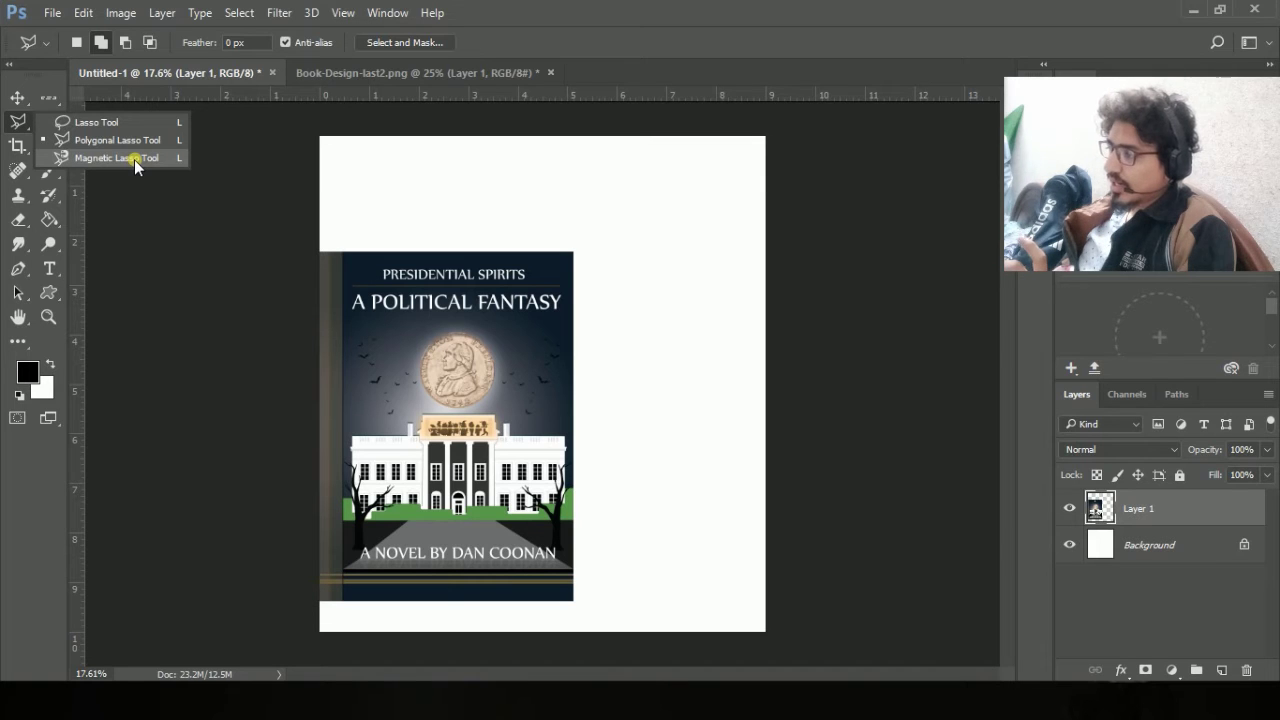
{"action": "left_click", "coordinate": [110, 128]}
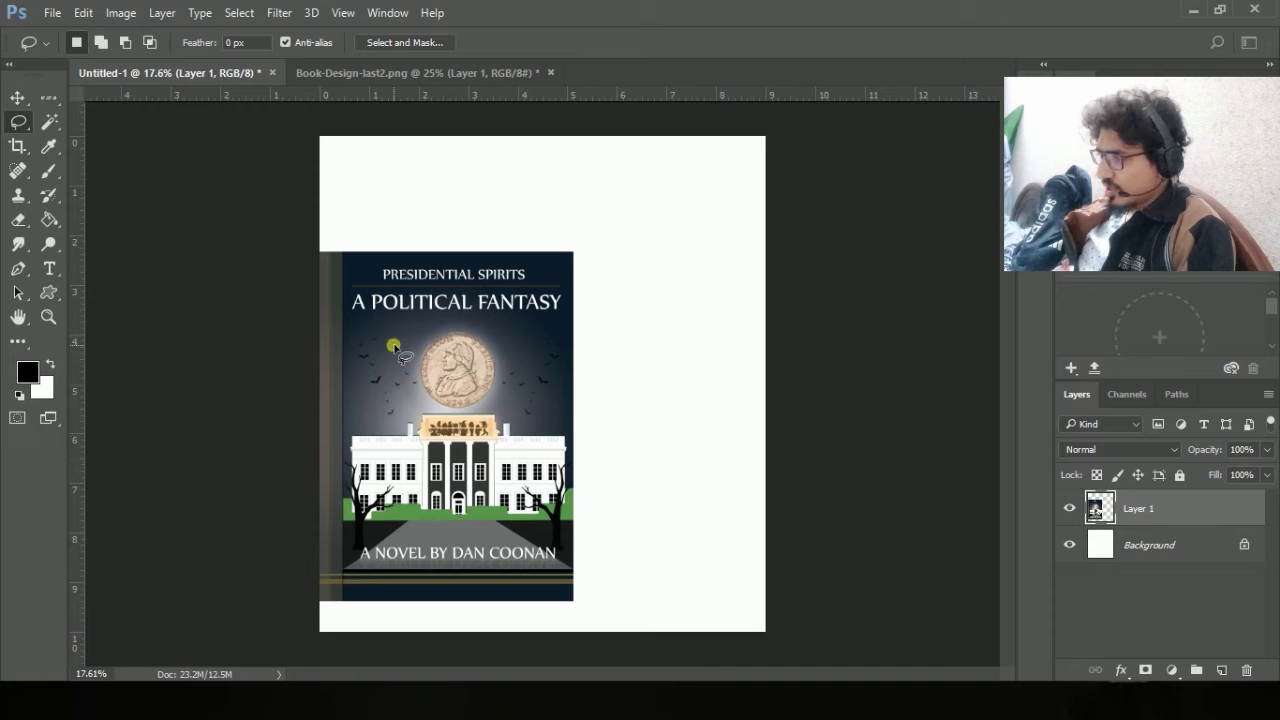
{"action": "scroll", "coordinate": [466, 424], "scroll_direction": "up", "scroll_amount": 5}
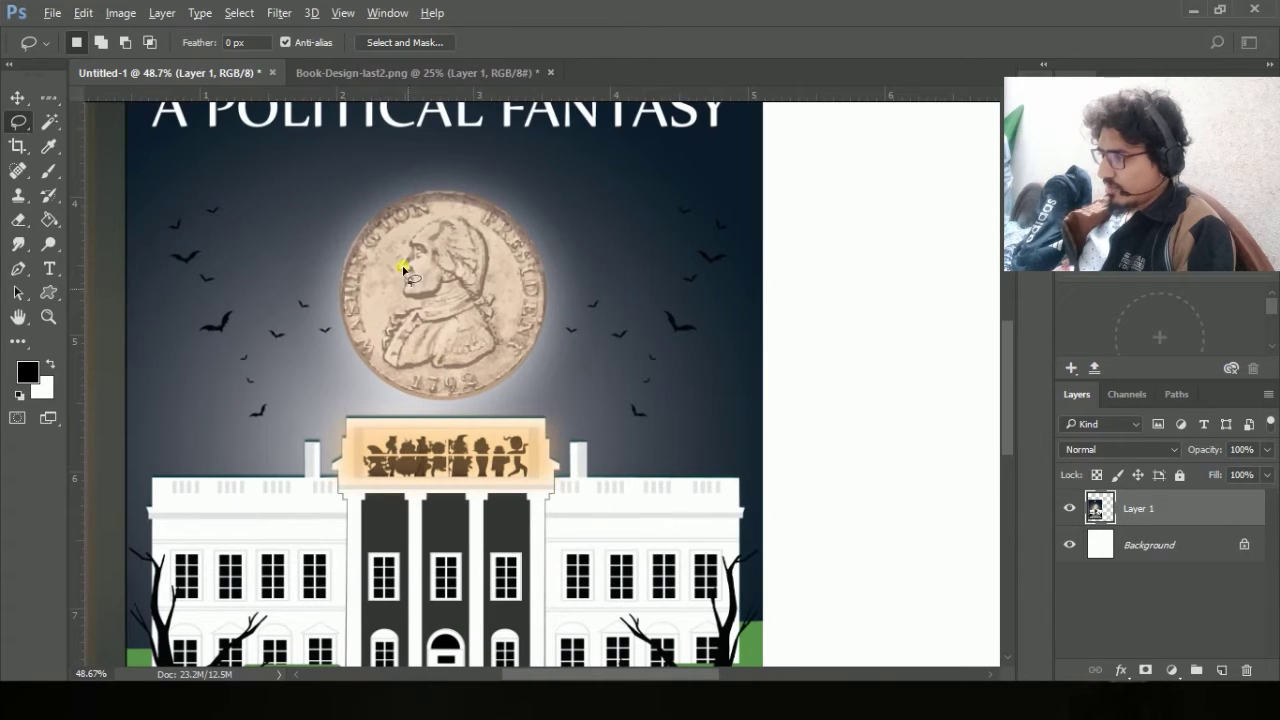
{"action": "left_click_drag", "start_coordinate": [365, 211], "coordinate": [567, 277]}
{"action": "left_click_drag", "start_coordinate": [348, 226], "coordinate": [366, 207]}
{"action": "left_click_drag", "start_coordinate": [484, 262], "coordinate": [574, 346]}
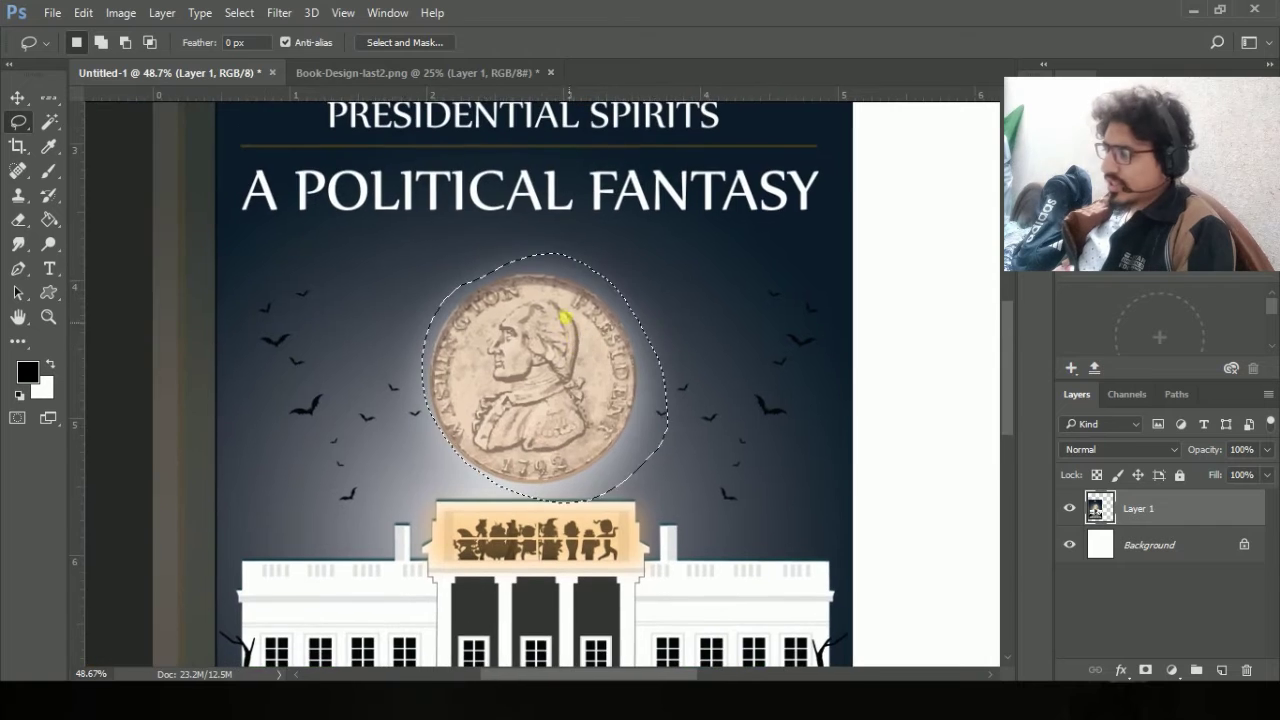
Draw a freehand lasso selection around the white building and copy it to a new layer.
{"action": "scroll", "coordinate": [565, 318], "scroll_direction": "down", "scroll_amount": 3}
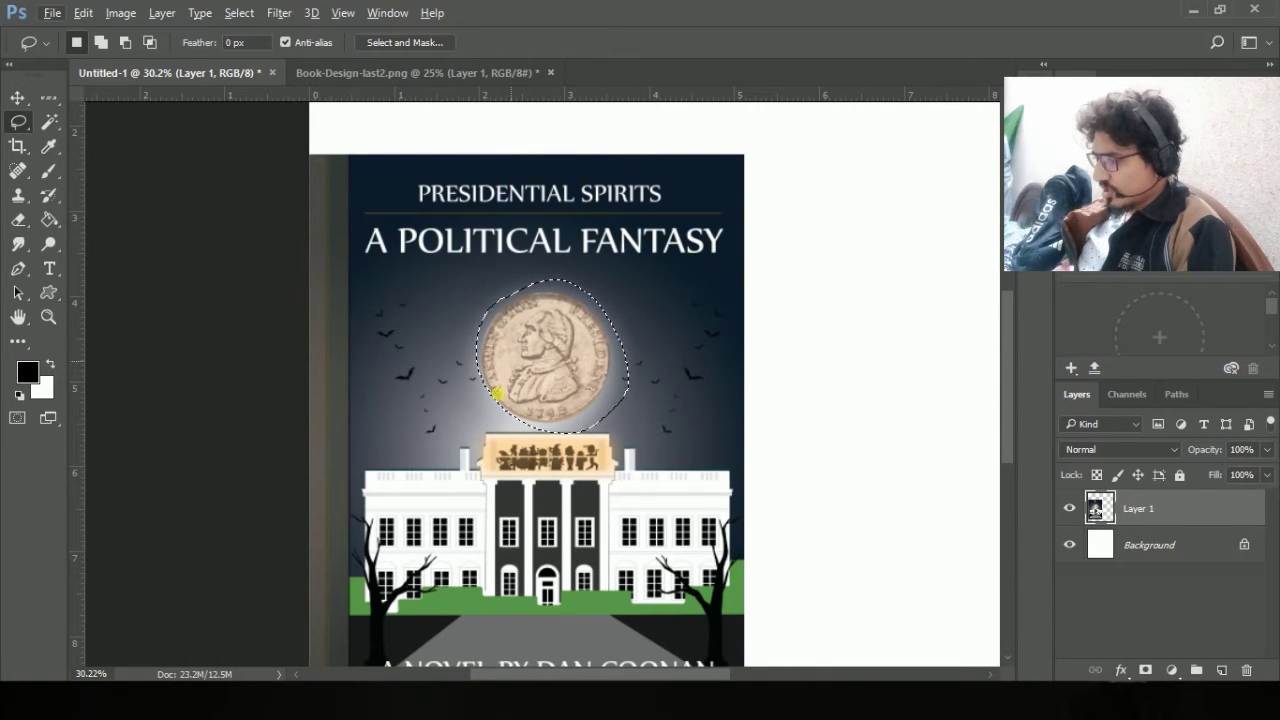
{"action": "scroll", "coordinate": [497, 395], "scroll_direction": "down", "scroll_amount": 2}
{"action": "mouse_move", "coordinate": [395, 431]}
{"action": "left_mouse_down"}
{"action": "mouse_move", "coordinate": [541, 423]}
{"action": "mouse_move", "coordinate": [657, 506]}
{"action": "mouse_move", "coordinate": [385, 510]}
{"action": "left_mouse_up"}
{"action": "left_click_drag", "start_coordinate": [408, 407], "coordinate": [404, 412]}
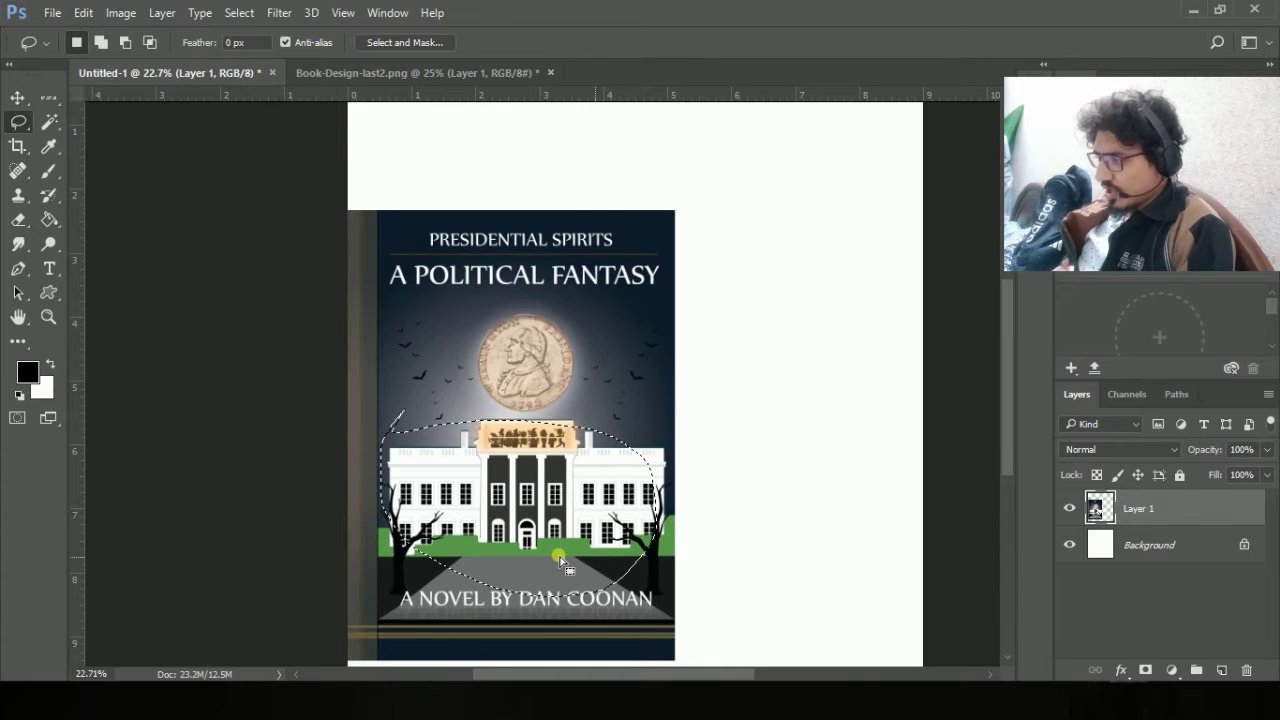
{"action": "left_click_drag", "start_coordinate": [526, 385], "coordinate": [496, 297]}
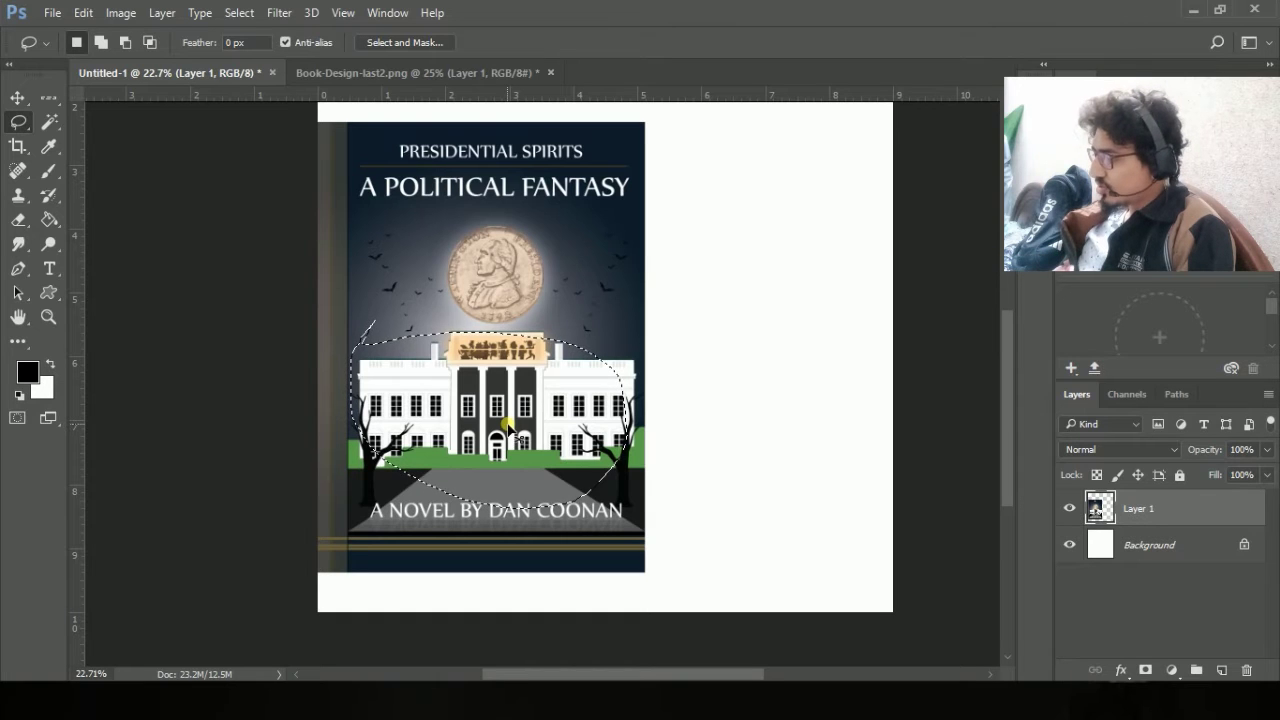
{"action": "key", "text": "ctrl+j"}
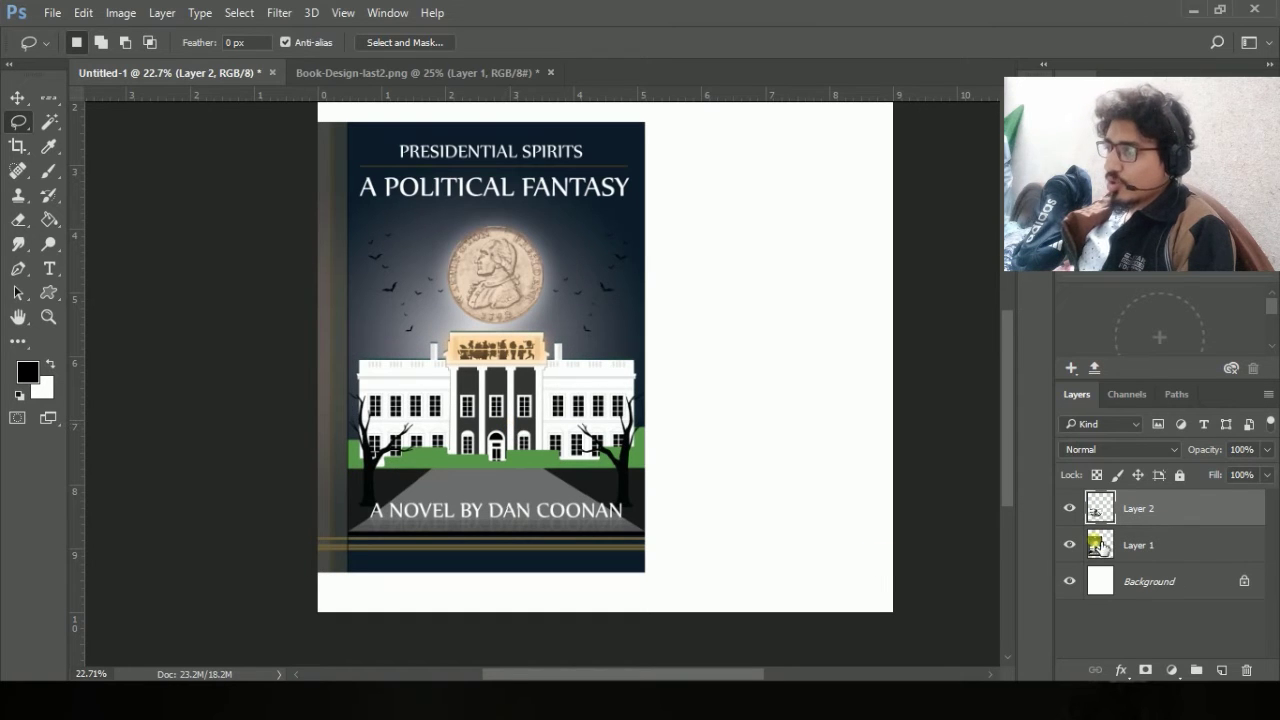
Hide Layer 1, move the copied building up and to the right, and show Layer 1 again.
{"action": "left_click", "coordinate": [1075, 545]}
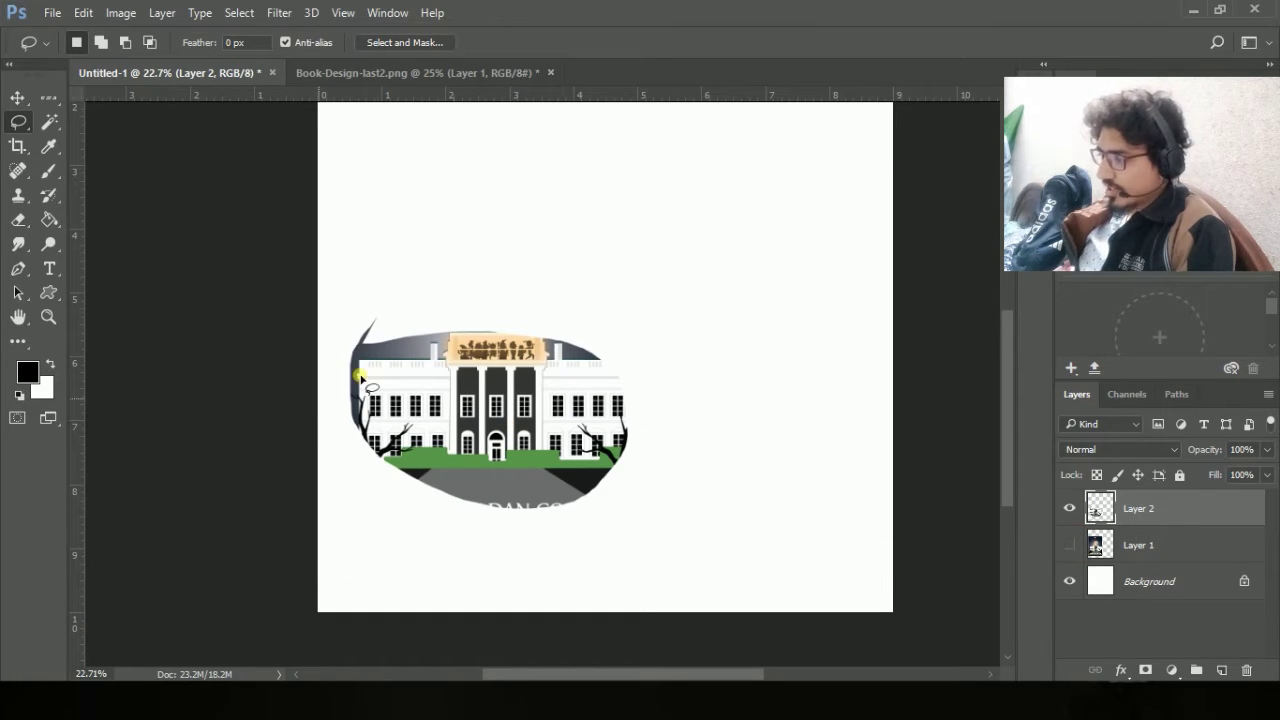
{"action": "left_click", "coordinate": [17, 98]}
{"action": "left_click_drag", "start_coordinate": [466, 374], "coordinate": [566, 279]}
{"action": "left_click", "coordinate": [1069, 545]}
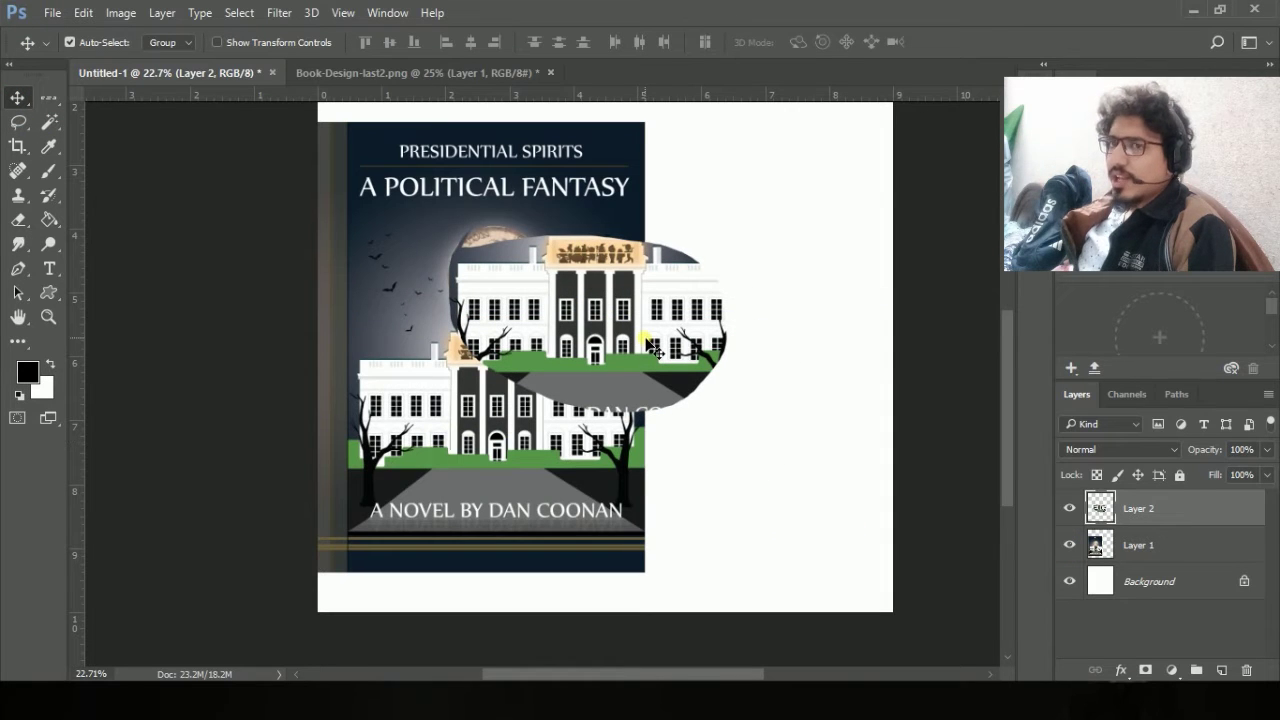
Switch to the Polygonal Lasso tool, hide Layer 2, and make Layer 1 the active layer.
{"action": "left_click", "coordinate": [20, 122]}
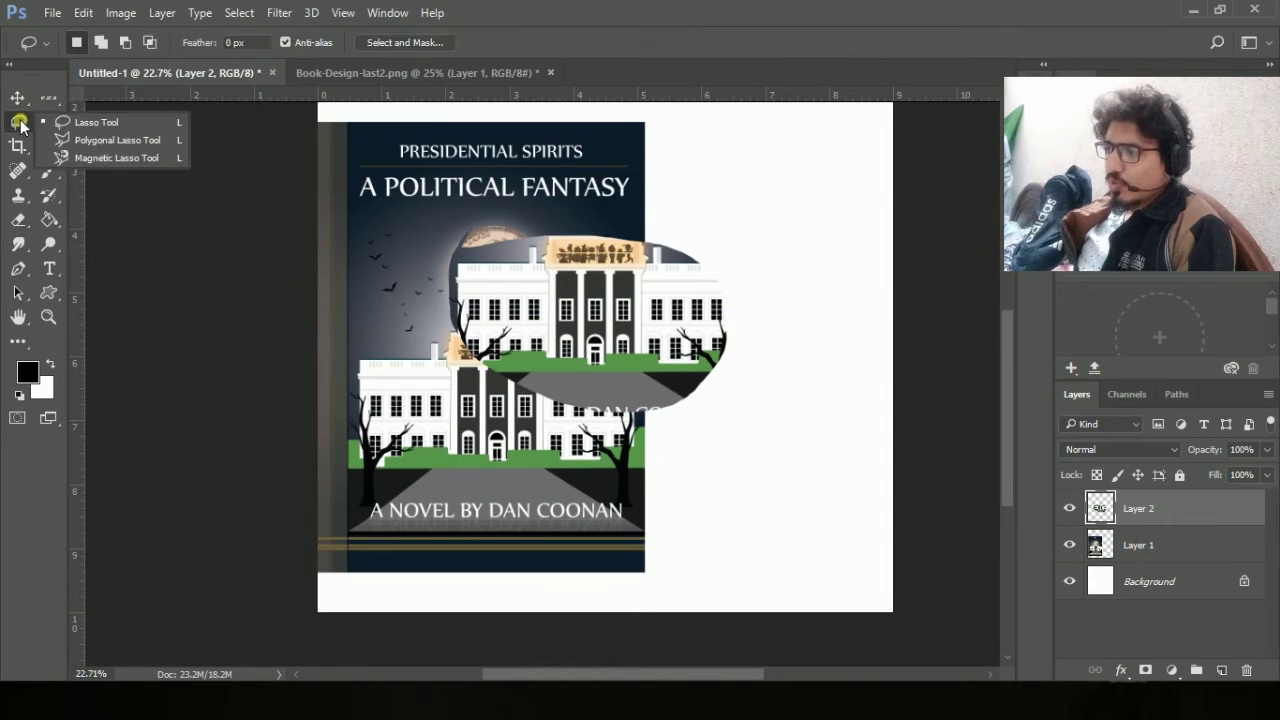
{"action": "left_click", "coordinate": [134, 141]}
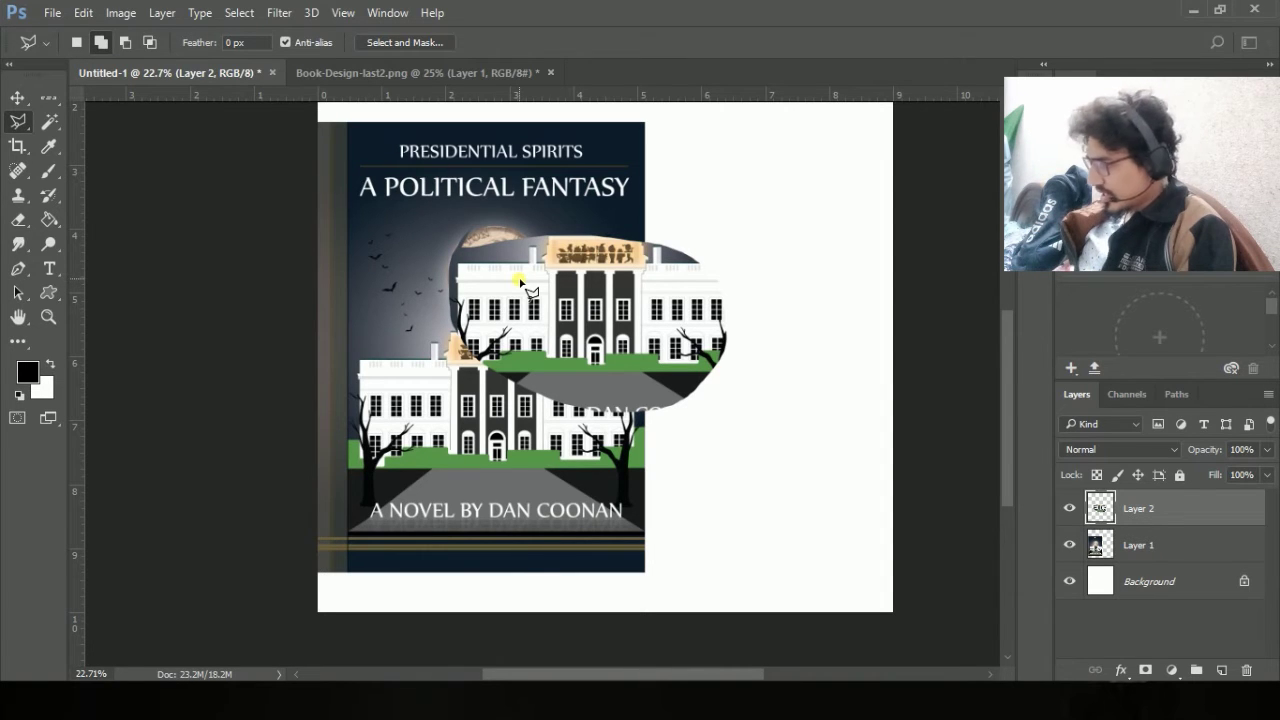
{"action": "scroll", "coordinate": [509, 455], "scroll_direction": "up", "scroll_amount": 3}
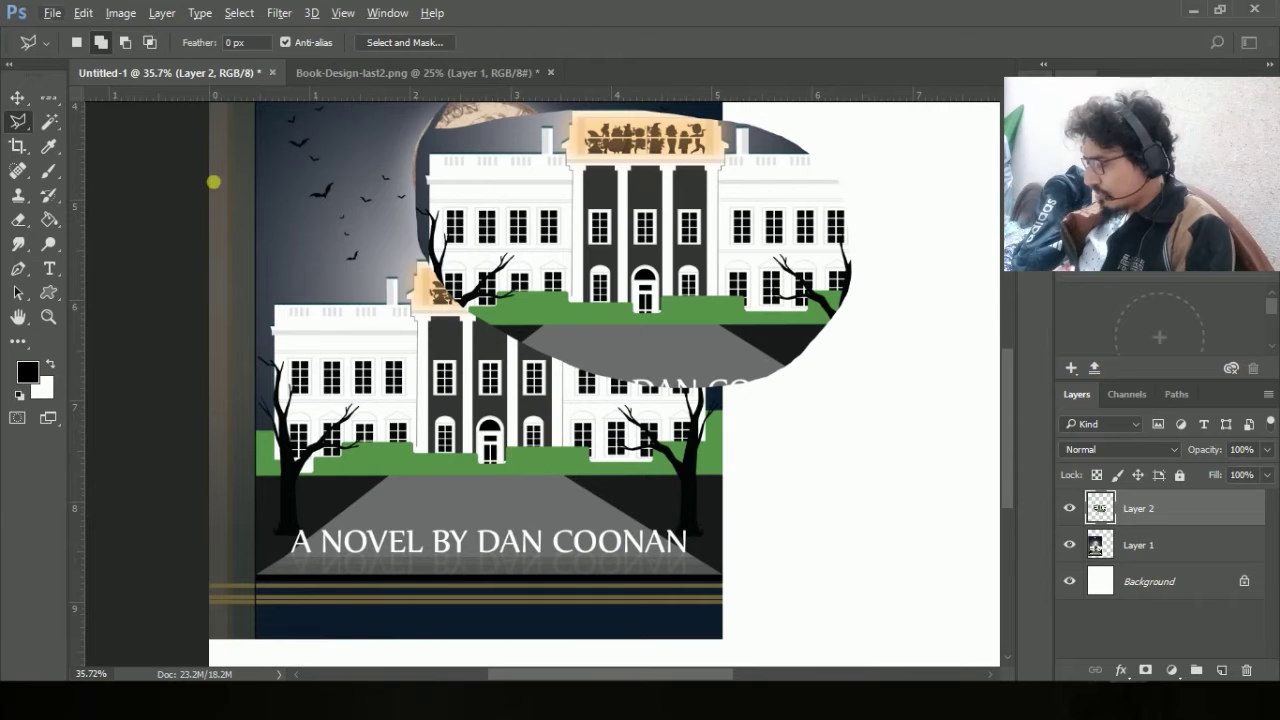
{"action": "left_click", "coordinate": [1069, 508]}
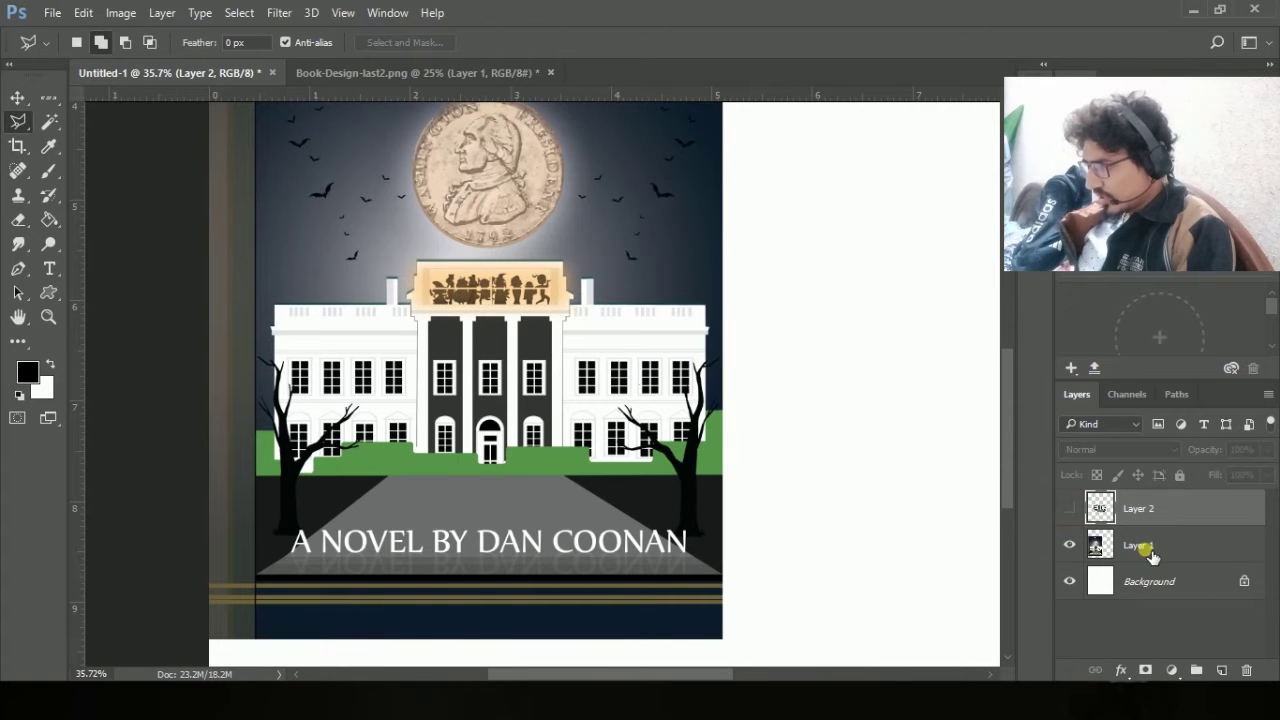
{"action": "left_click", "coordinate": [1150, 550]}
{"action": "scroll", "coordinate": [680, 277], "scroll_direction": "up", "scroll_amount": 3}
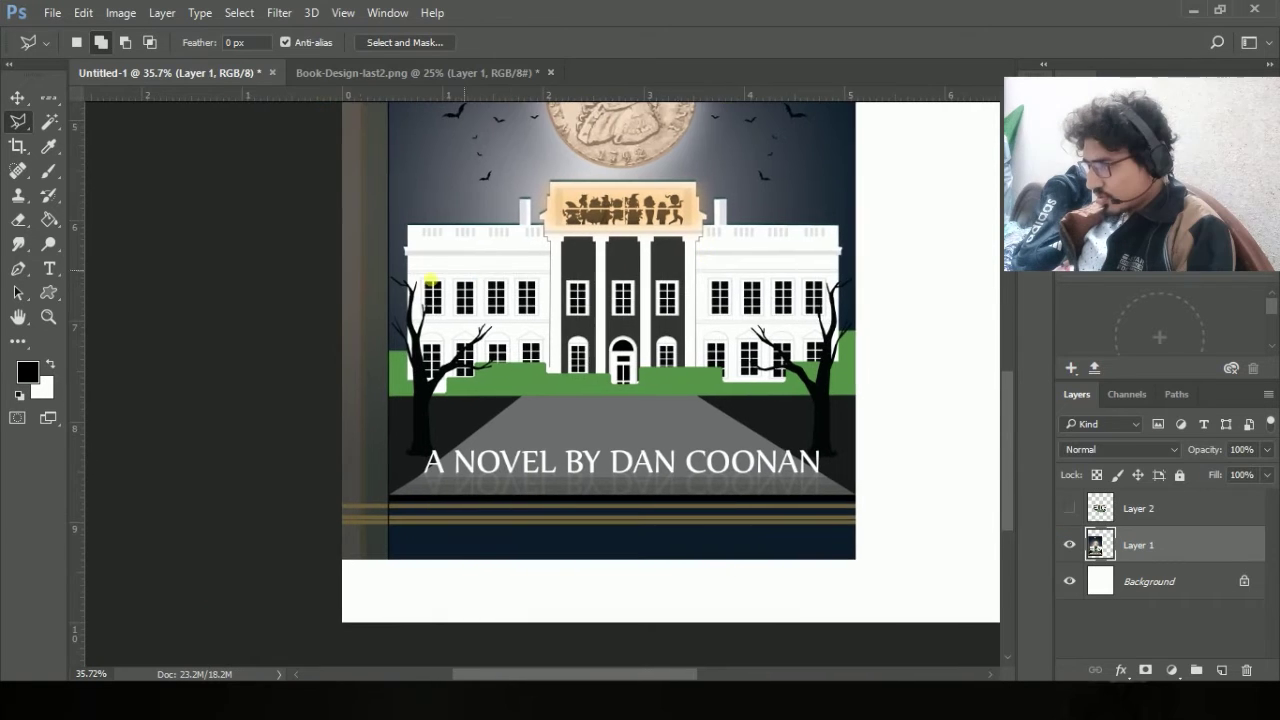
{"action": "scroll", "coordinate": [397, 262], "scroll_direction": "up", "scroll_amount": 2}
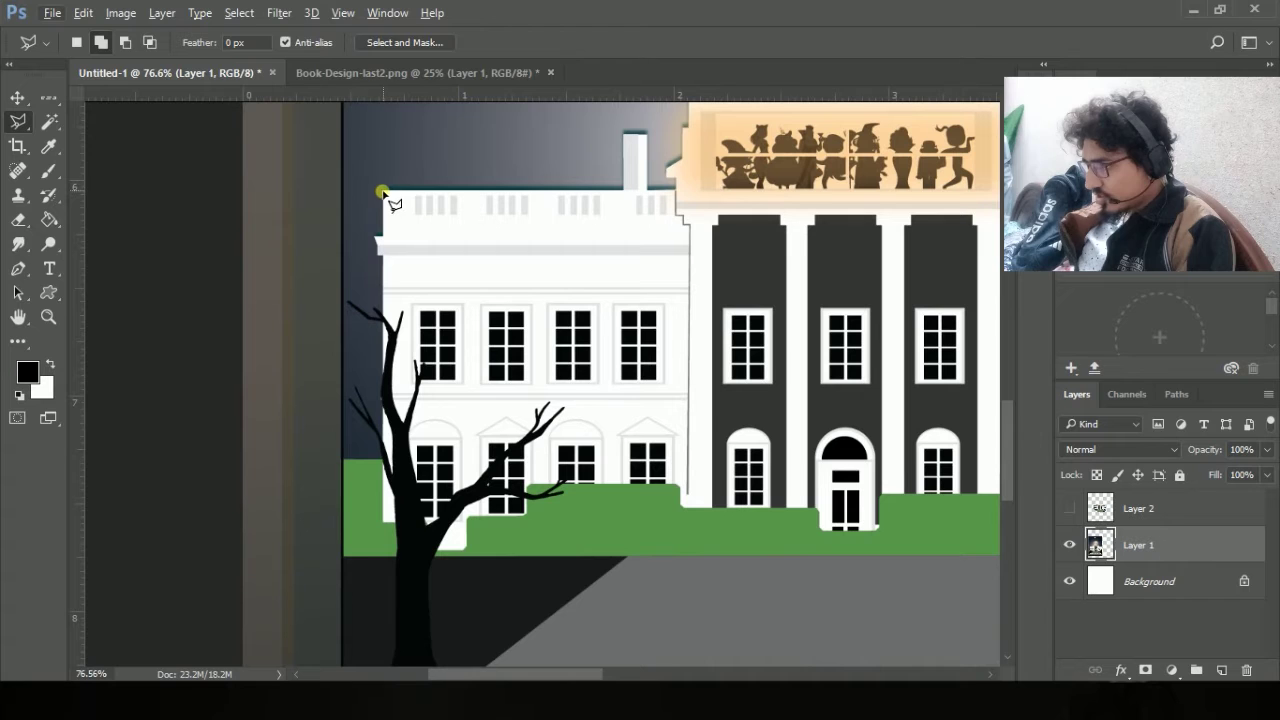
Trace a closed polygonal selection around the upper storey and chimney of the building's left wing.
{"action": "left_click", "coordinate": [384, 188]}
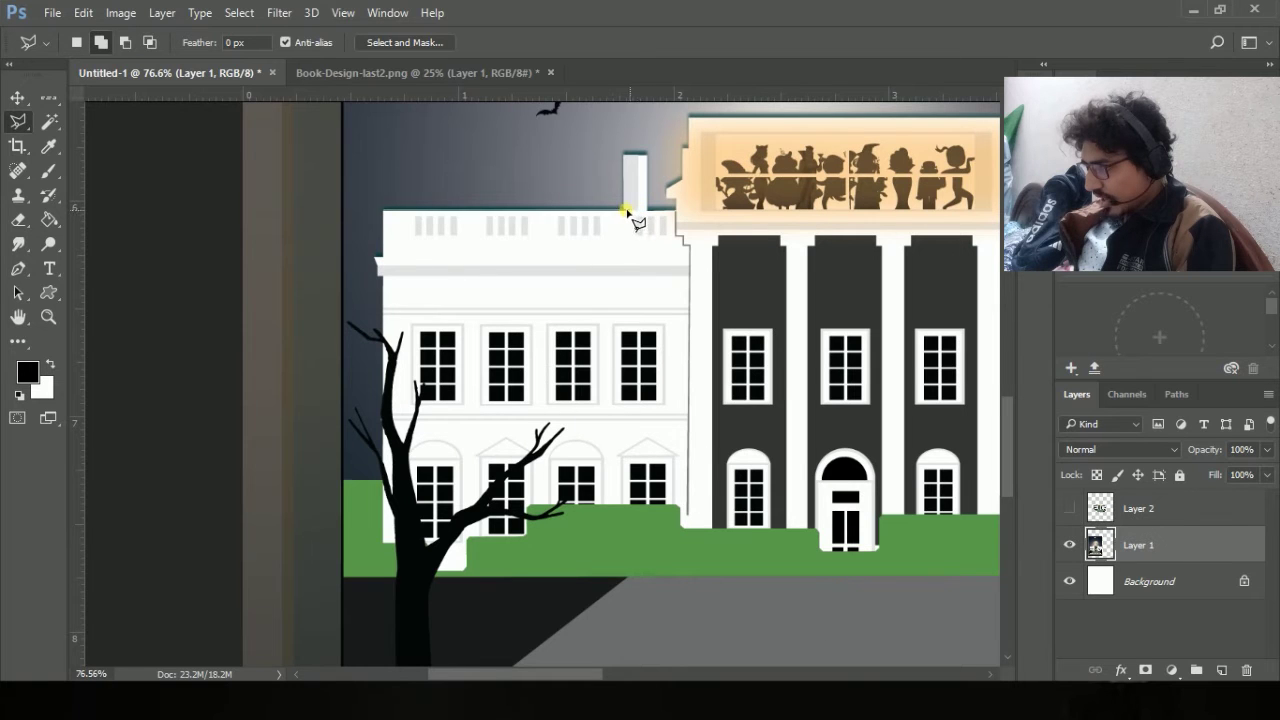
{"action": "left_click", "coordinate": [623, 153]}
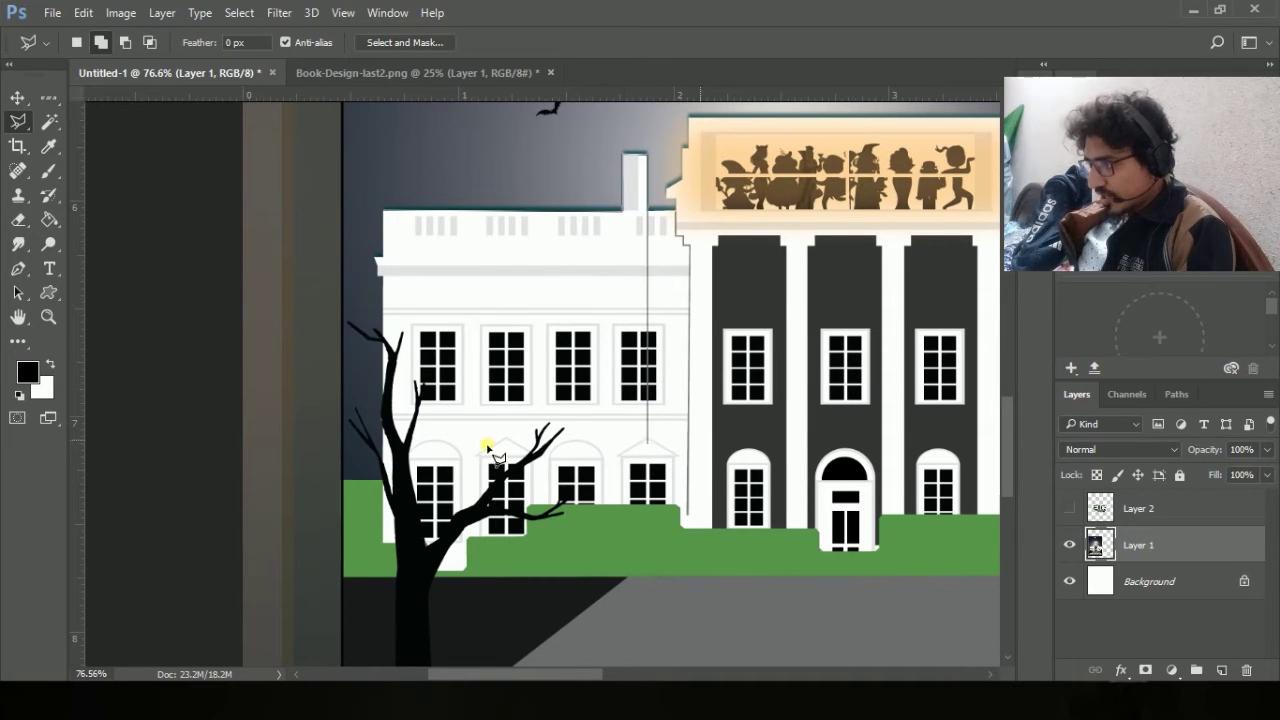
{"action": "scroll", "coordinate": [680, 565], "scroll_direction": "up", "scroll_amount": 1}
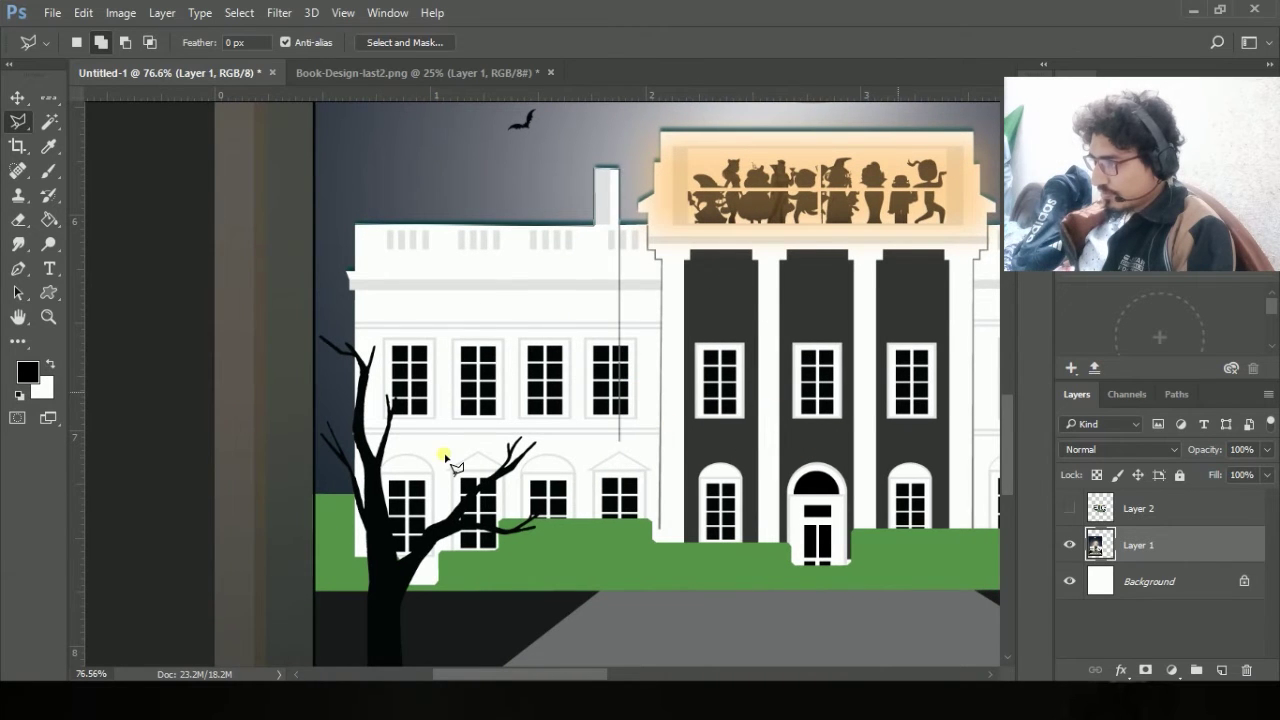
{"action": "scroll", "coordinate": [640, 520], "scroll_direction": "up", "scroll_amount": 5}
{"action": "scroll", "coordinate": [740, 550], "scroll_direction": "down", "scroll_amount": 3}
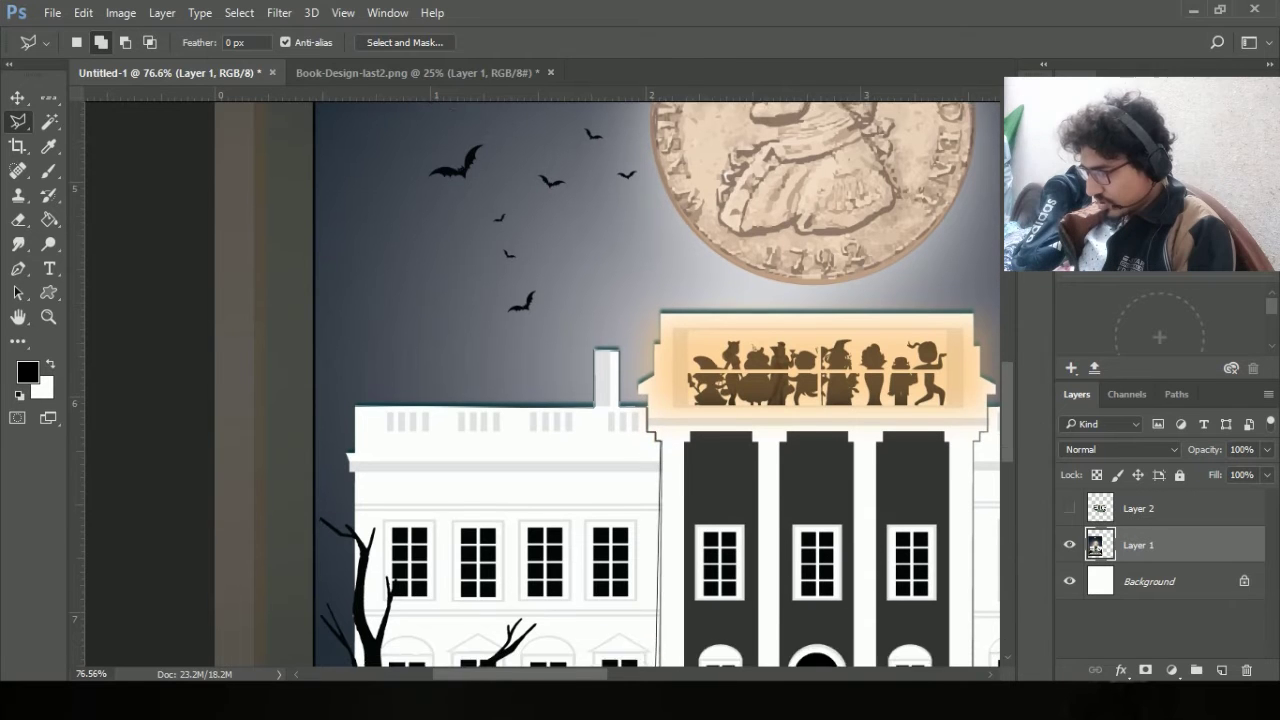
{"action": "scroll", "coordinate": [666, 640], "scroll_direction": "down", "scroll_amount": 5}
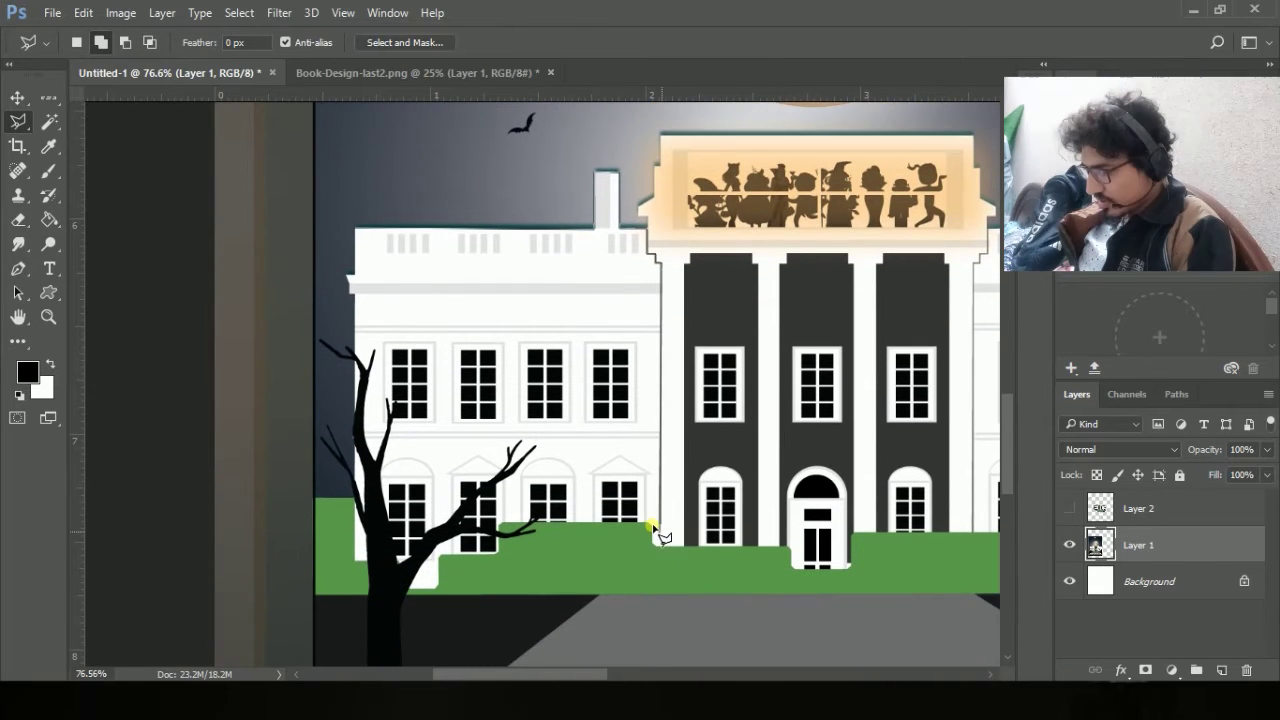
{"action": "left_click", "coordinate": [661, 433]}
{"action": "left_click", "coordinate": [357, 432]}
{"action": "left_click", "coordinate": [358, 230]}
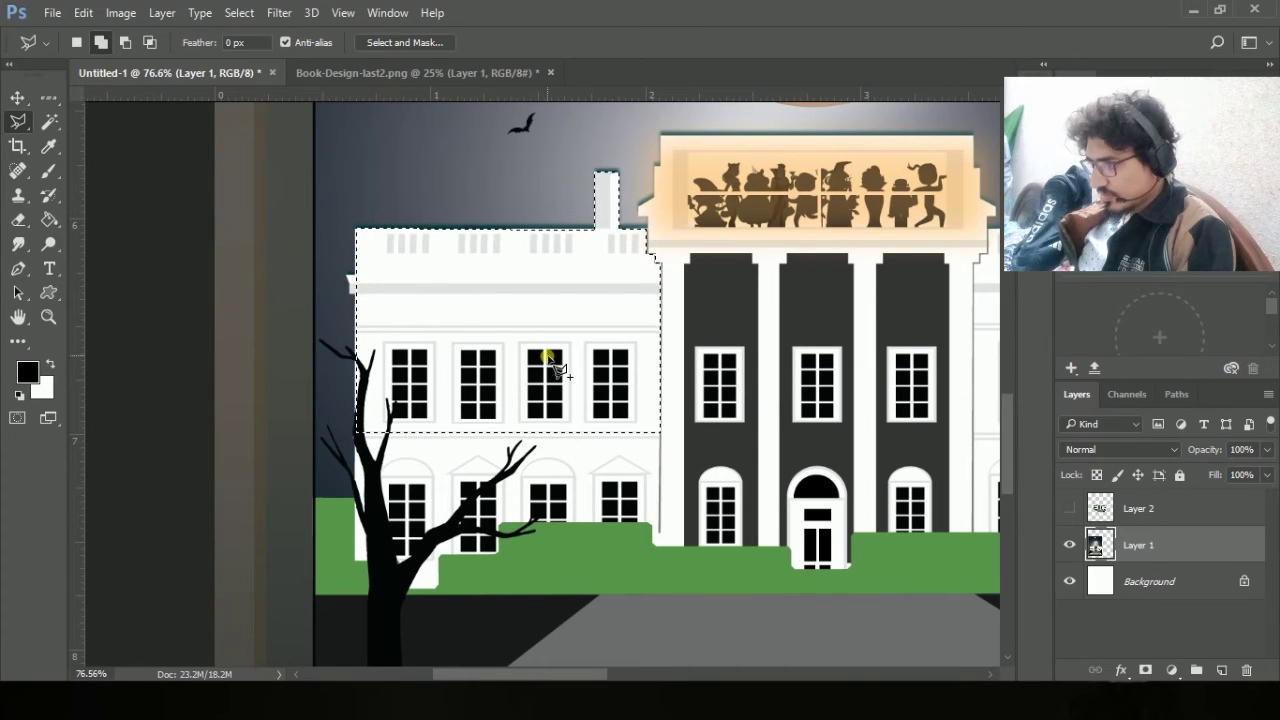
Copy the selected wing to a new layer, view it alone with Layer 1 hidden, and move it down over the lawn.
{"action": "key", "text": "ctrl+j"}
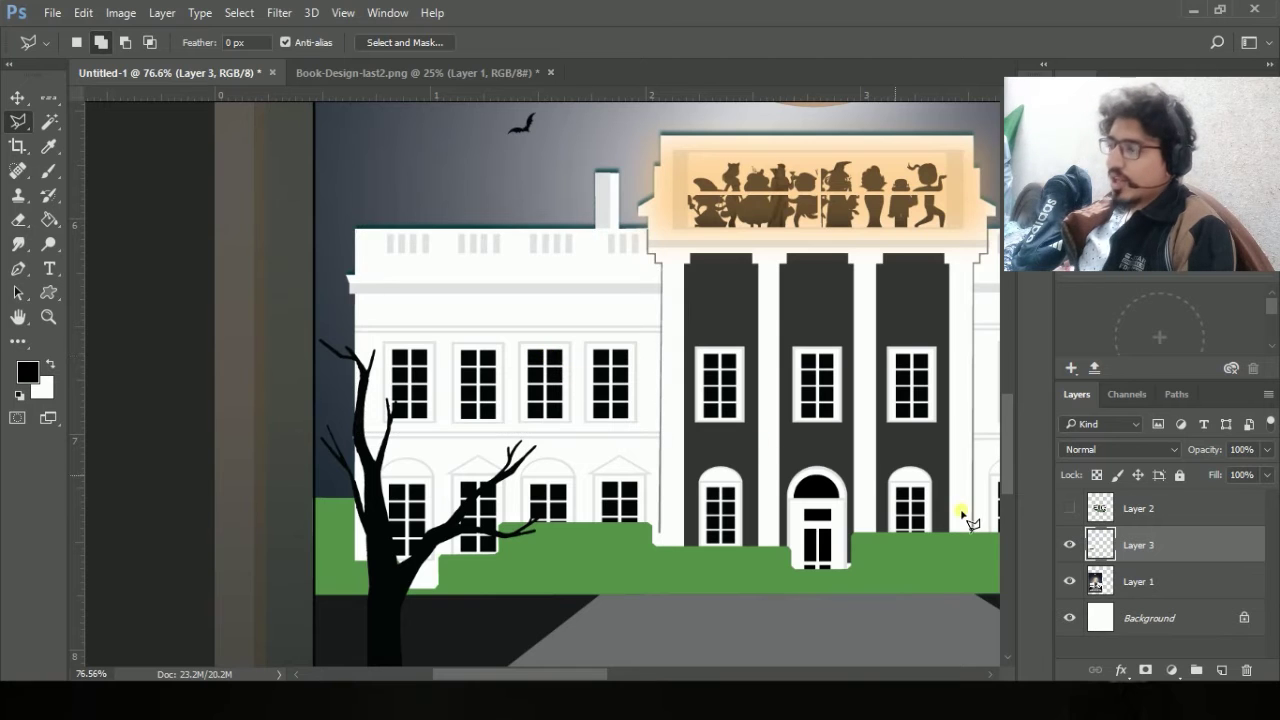
{"action": "left_click", "coordinate": [1070, 581]}
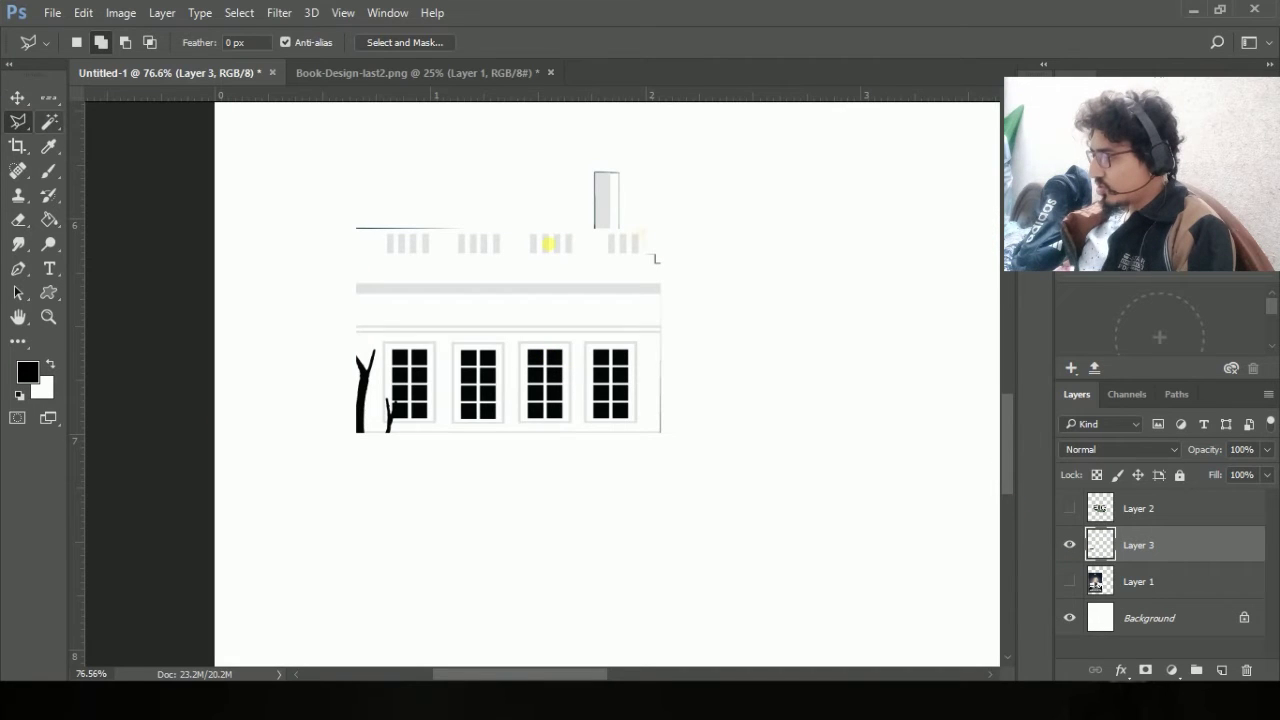
{"action": "left_click", "coordinate": [1070, 581]}
{"action": "key", "text": "v"}
{"action": "left_click_drag", "start_coordinate": [443, 211], "coordinate": [613, 343]}
{"action": "scroll", "coordinate": [613, 343], "scroll_direction": "down", "scroll_amount": 2}
{"action": "left_click_drag", "start_coordinate": [680, 380], "coordinate": [342, 277]}
{"action": "left_click_drag", "start_coordinate": [321, 334], "coordinate": [294, 349]}
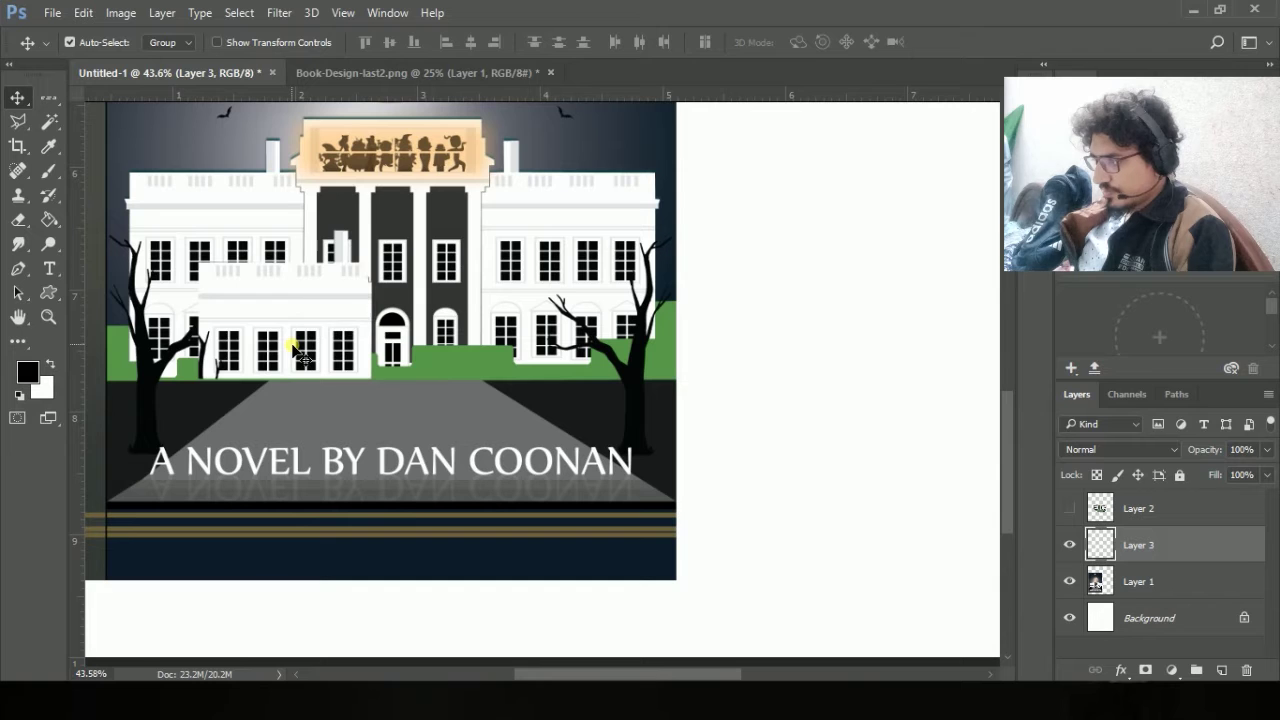
Undo the wing piece's move and its copying, back to the active selection on Layer 1.
{"action": "key", "text": "ctrl"}
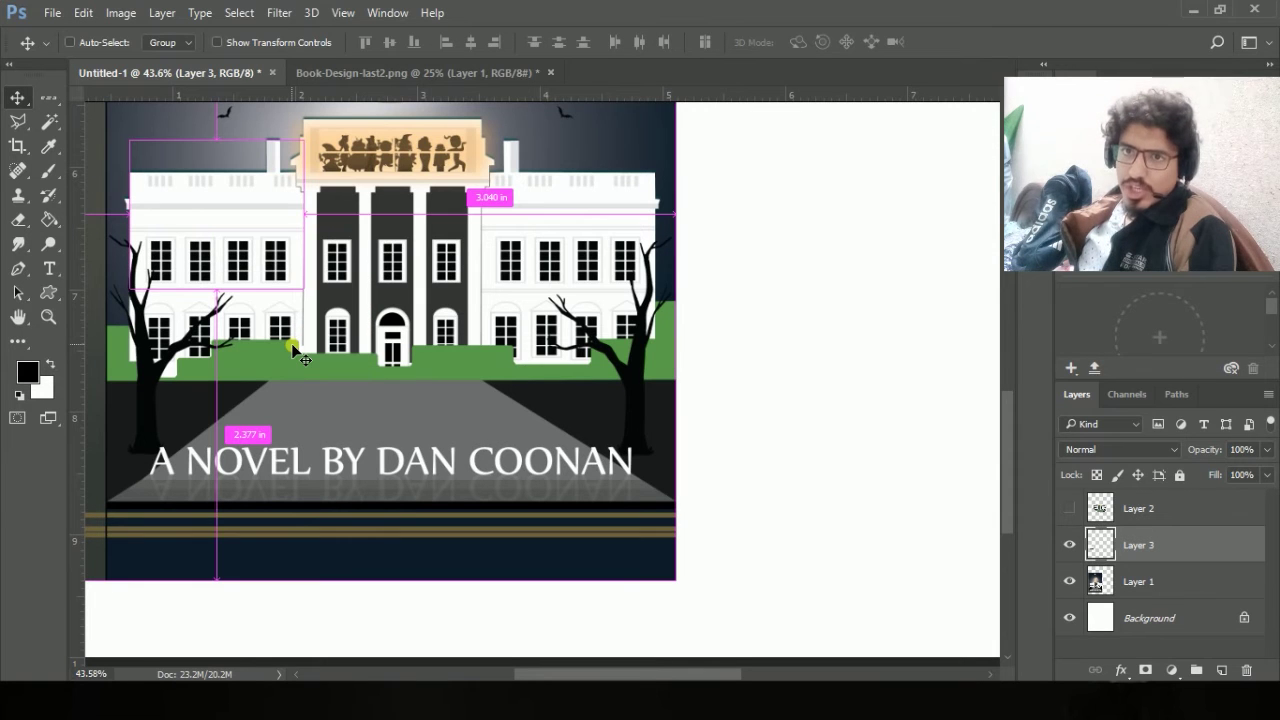
{"action": "key", "text": "ctrl+e"}
{"action": "left_click_drag", "start_coordinate": [240, 308], "coordinate": [370, 345]}
{"action": "key", "text": "ctrl"}
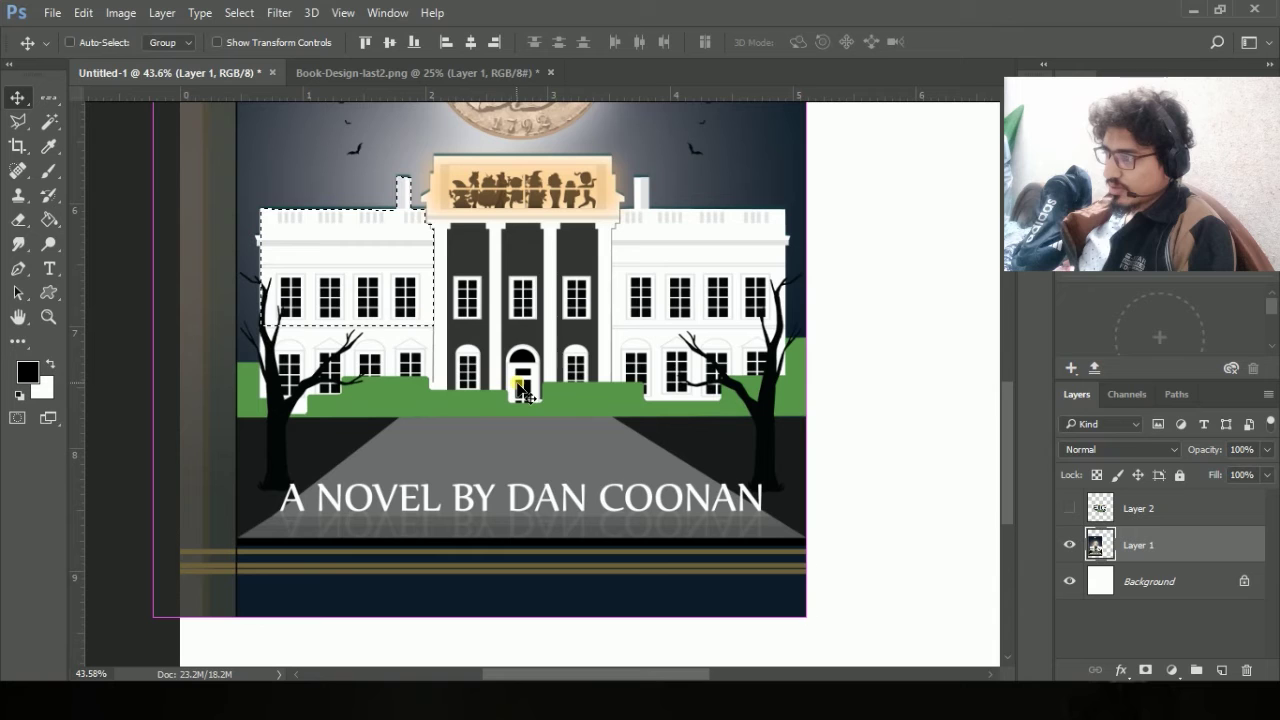
Copy the wing selection to a new layer again and, with Layer 1 temporarily hidden, move it in front of the right wing.
{"action": "key", "text": "ctrl+j"}
{"action": "left_click", "coordinate": [1071, 581]}
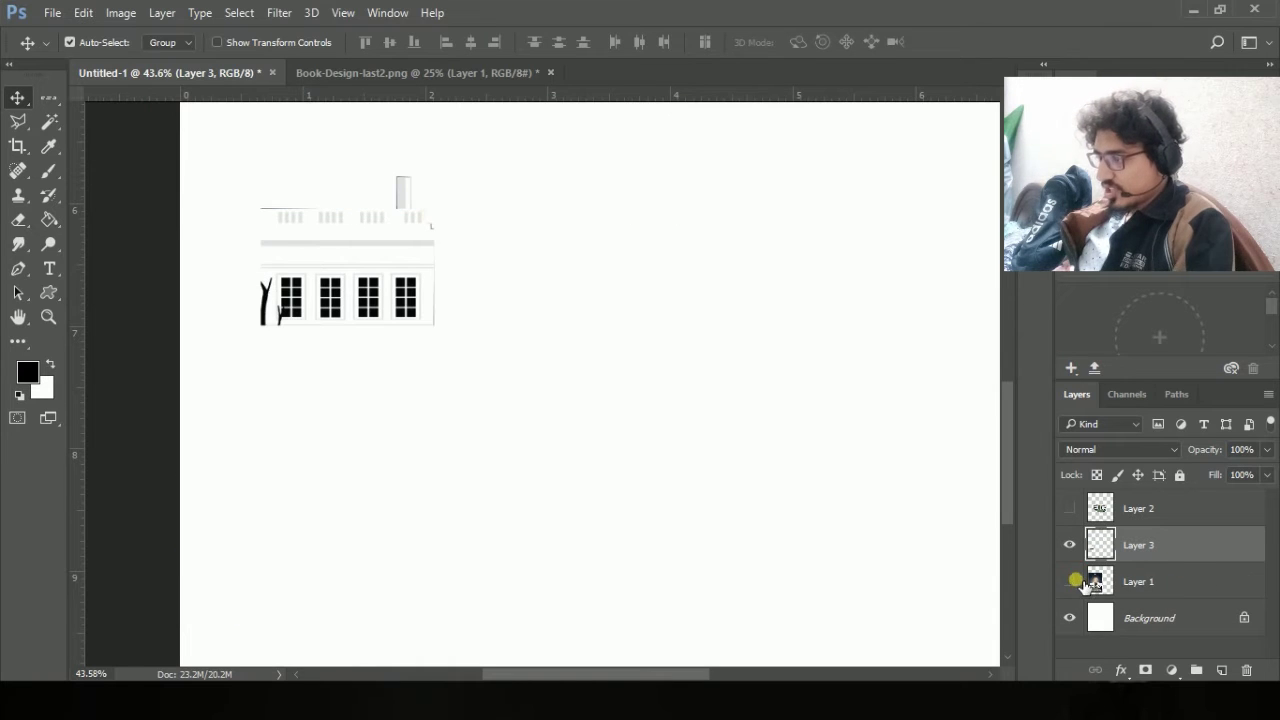
{"action": "left_click_drag", "start_coordinate": [343, 260], "coordinate": [640, 391]}
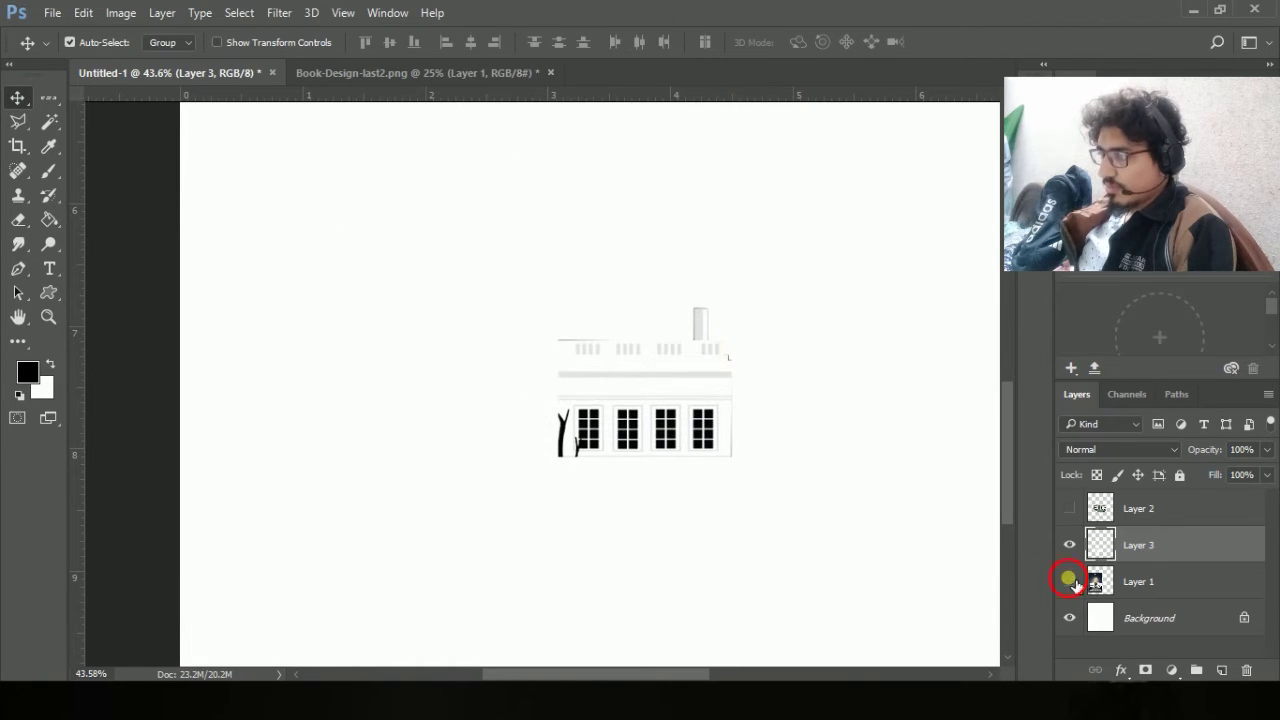
{"action": "left_click", "coordinate": [1071, 581]}
{"action": "scroll", "coordinate": [488, 327], "scroll_direction": "down", "scroll_amount": 2}
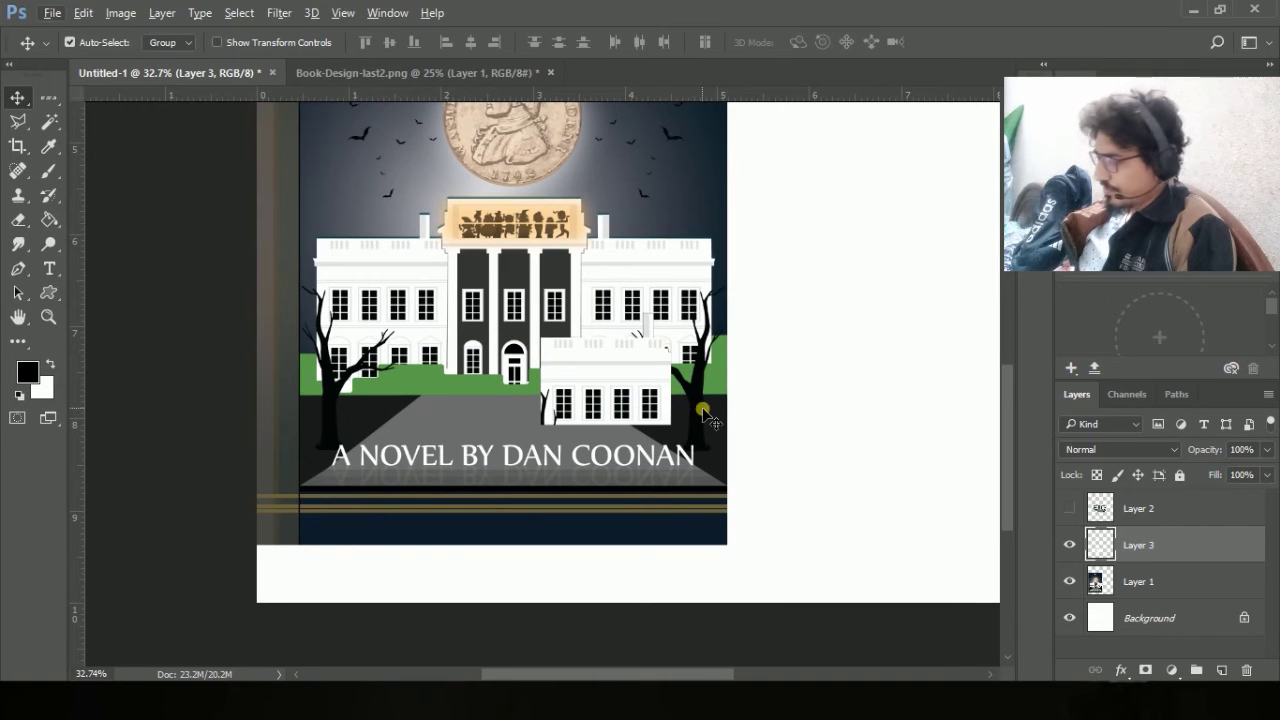
Try shifting the wing copy toward the entrance, and undo back to before the copy was made.
{"action": "left_click_drag", "start_coordinate": [624, 397], "coordinate": [545, 346]}
{"action": "key", "text": "ctrl+z"}
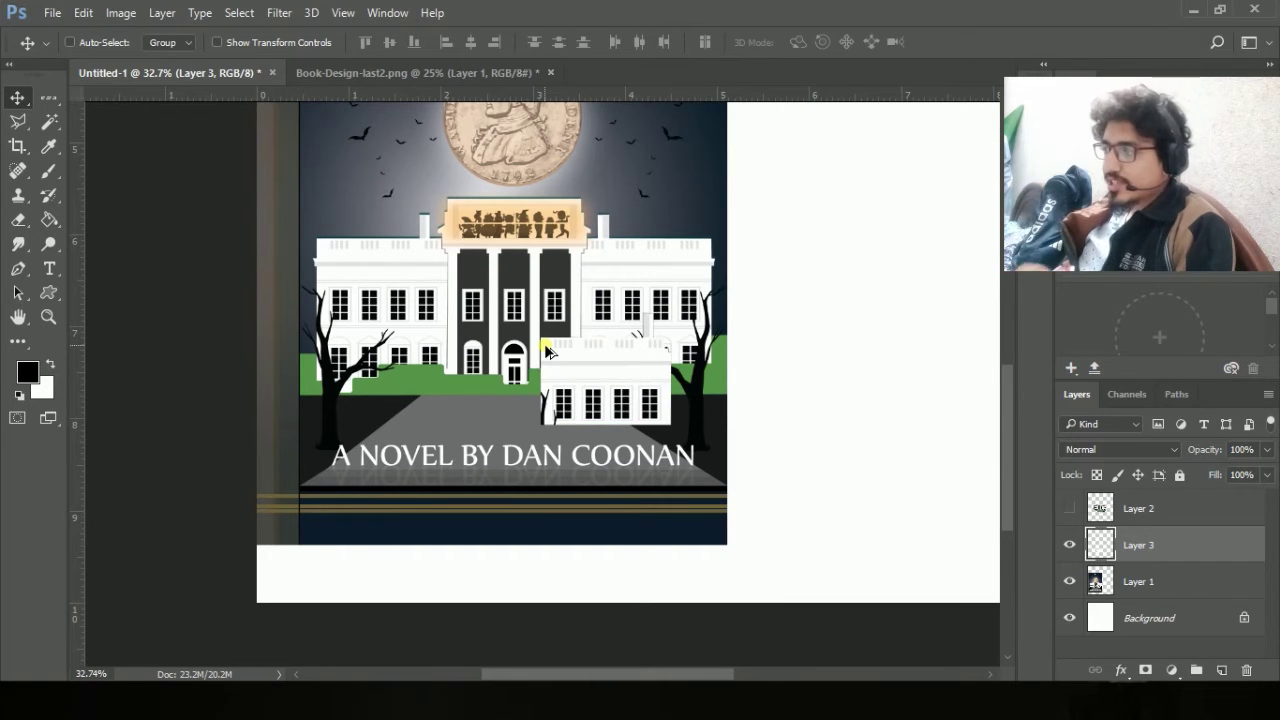
{"action": "key", "text": "ctrl+alt+z"}
Cut the selected left wing out of Layer 1 and fill the Background layer with black.
{"action": "scroll", "coordinate": [363, 261], "scroll_direction": "up", "scroll_amount": 1}
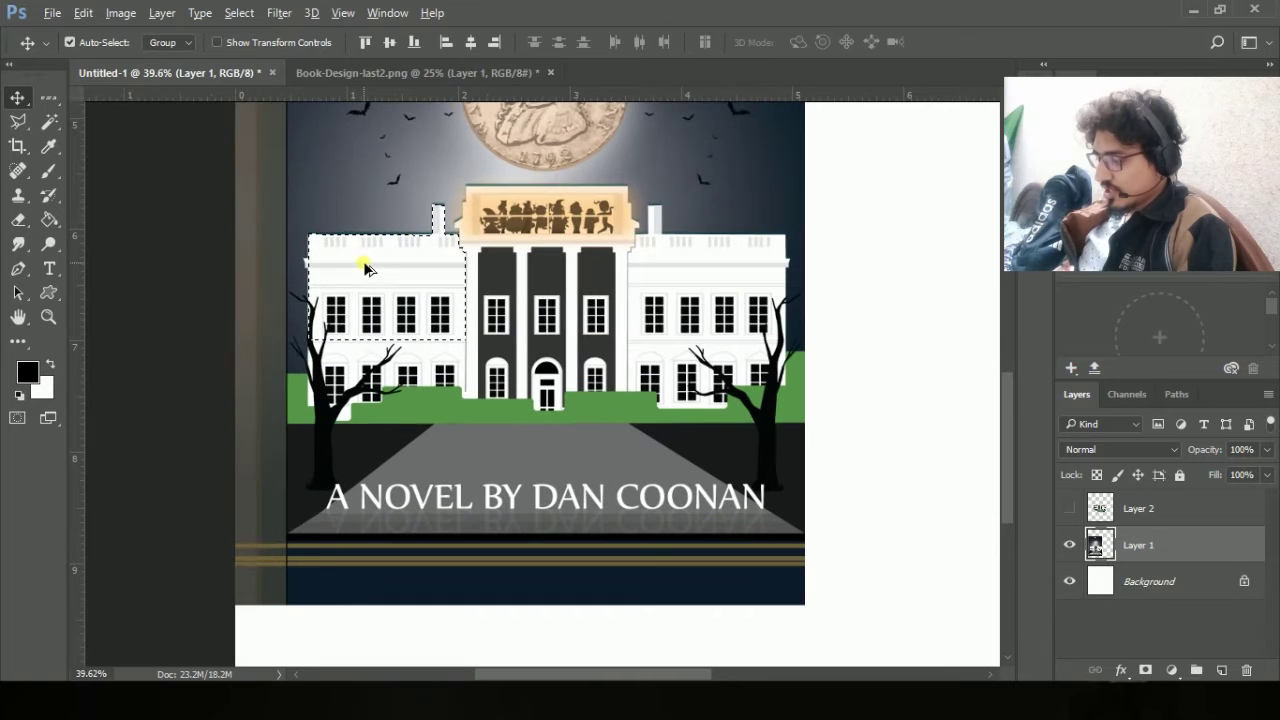
{"action": "key", "text": "ctrl+x"}
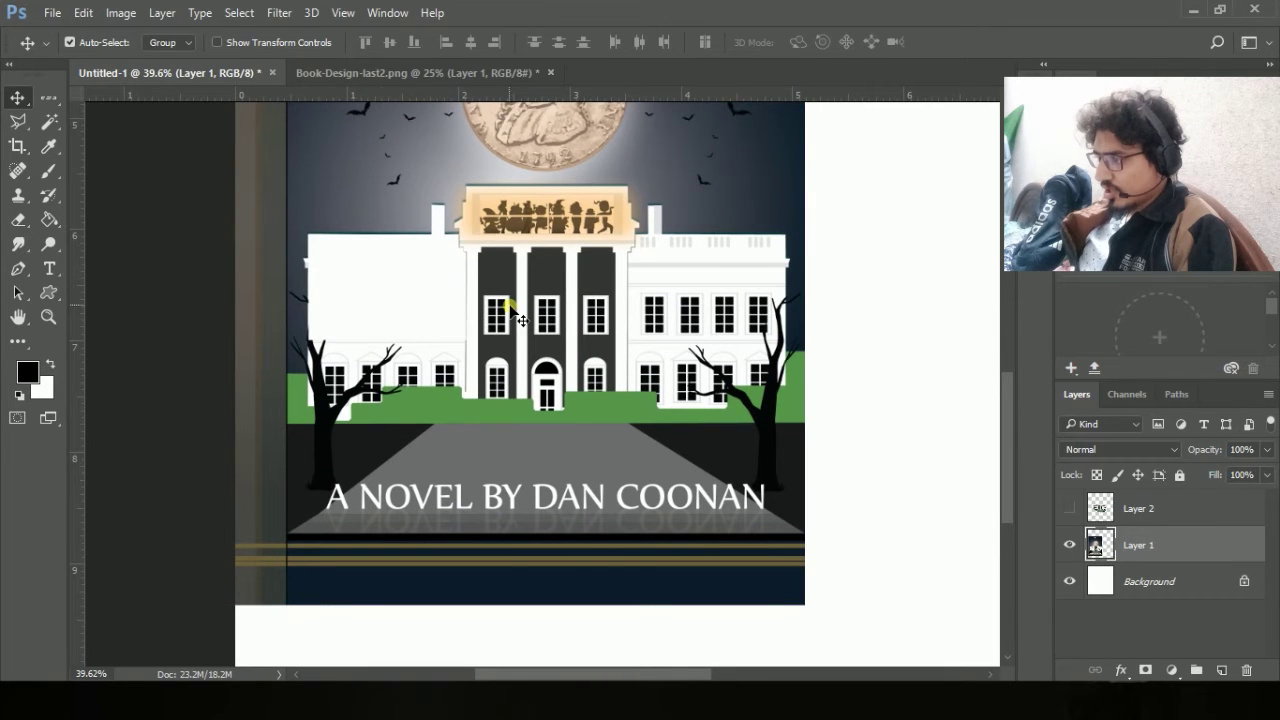
{"action": "left_click", "coordinate": [1120, 590]}
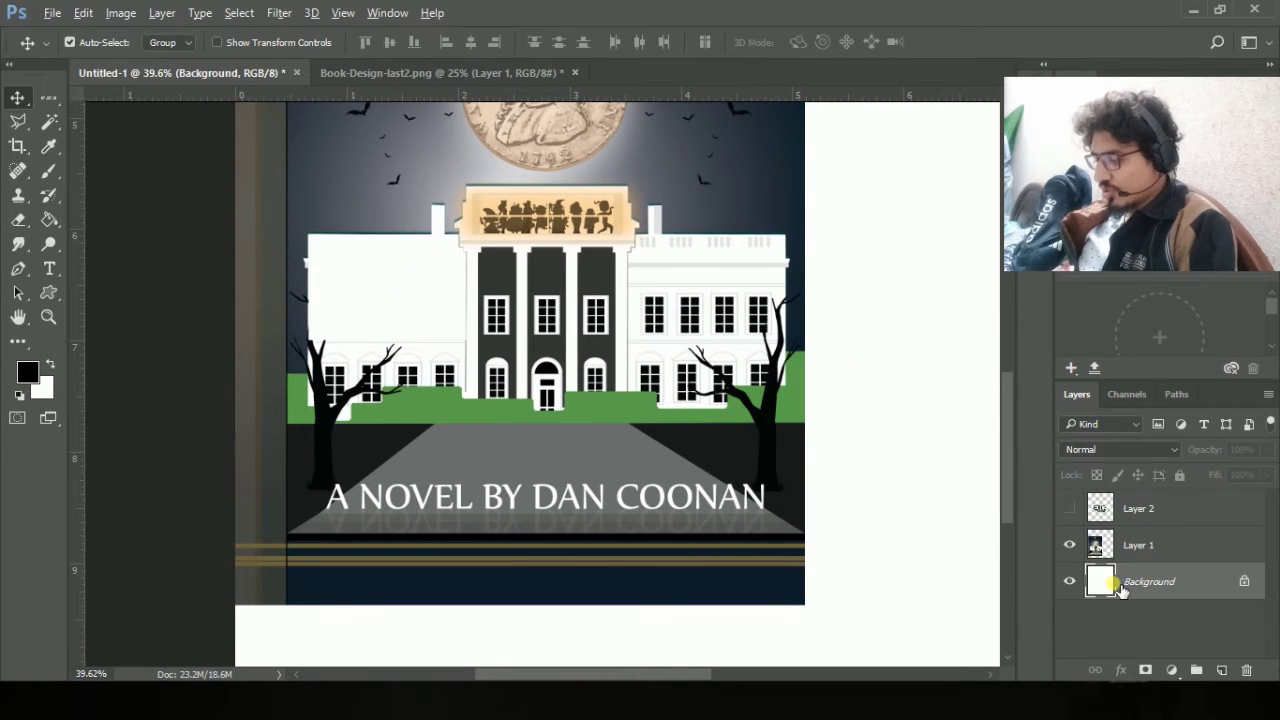
{"action": "key", "text": "alt+BackSpace"}
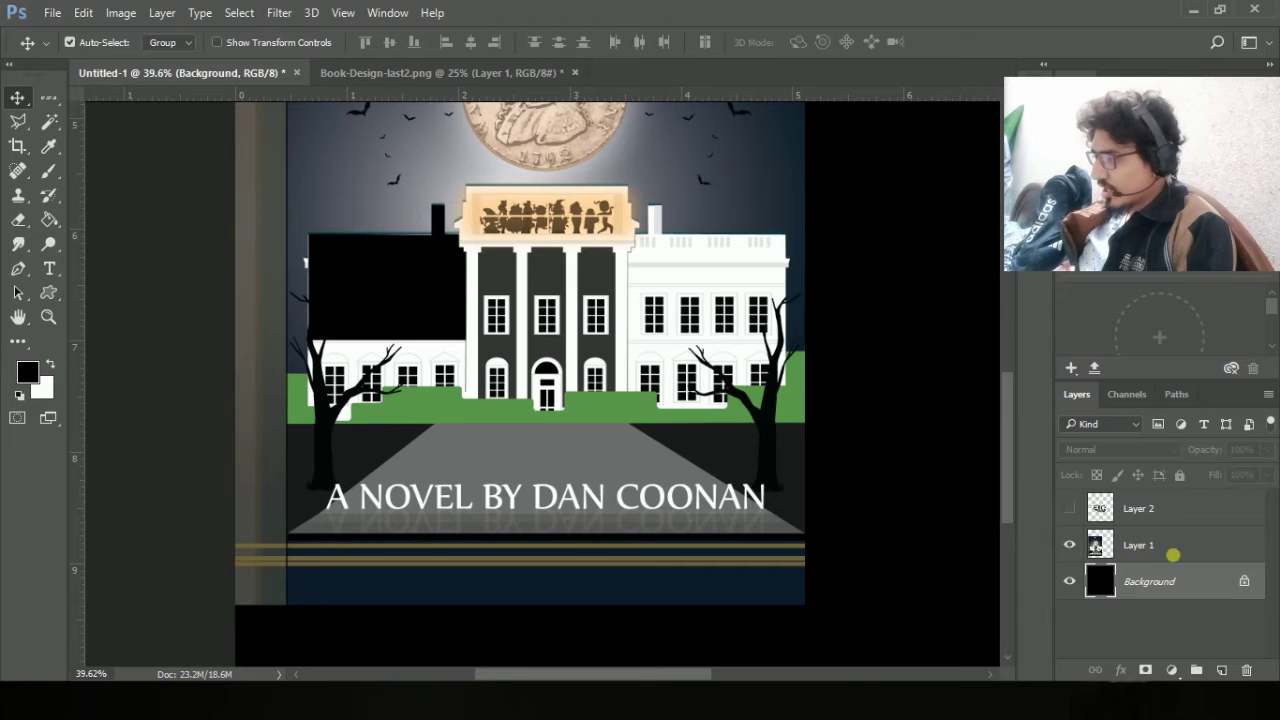
Try pasting the cut wing above Layer 1 and moving it over the entrance, and undo back to the black-filled Background.
{"action": "left_click", "coordinate": [552, 372]}
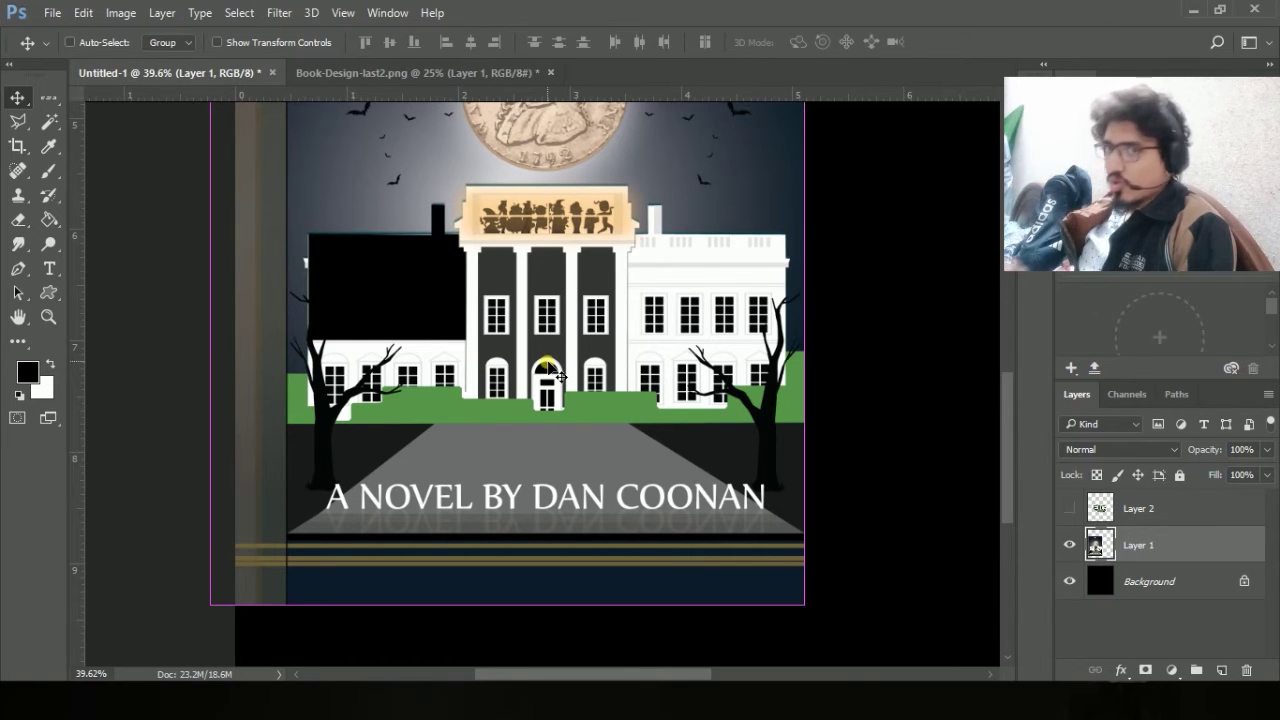
{"action": "key", "text": "ctrl+v"}
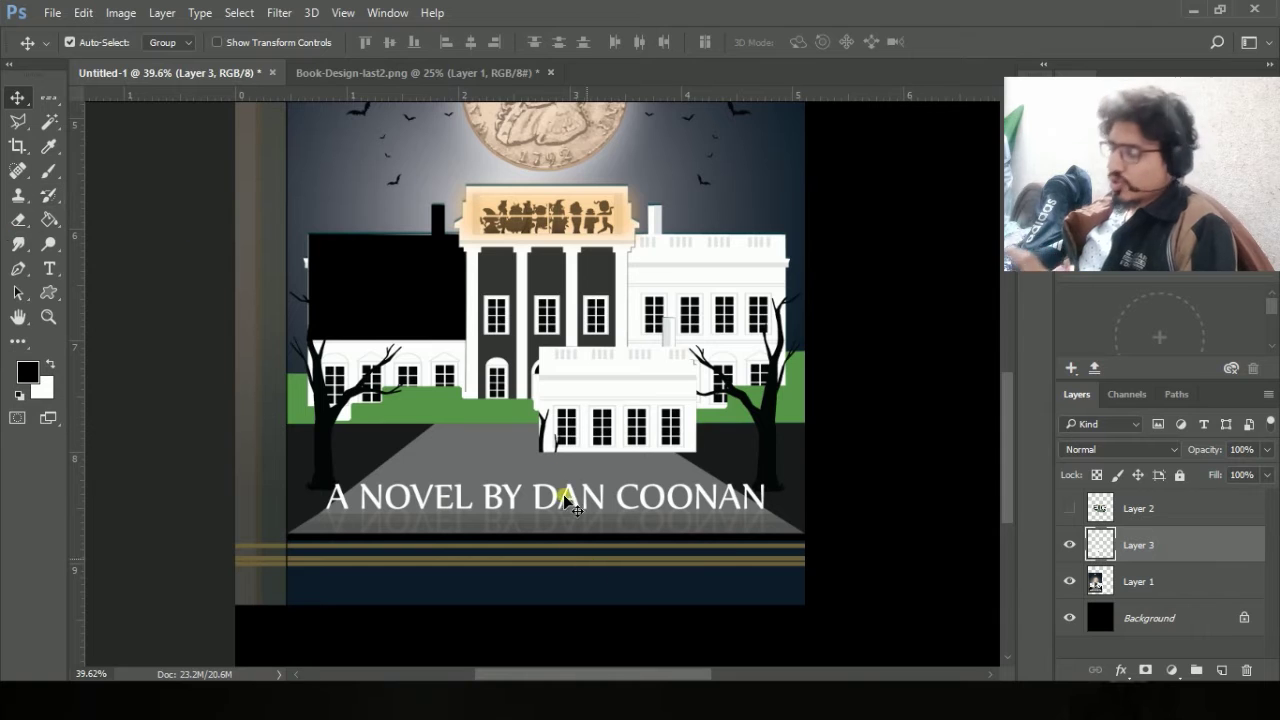
{"action": "left_click_drag", "start_coordinate": [612, 425], "coordinate": [537, 371]}
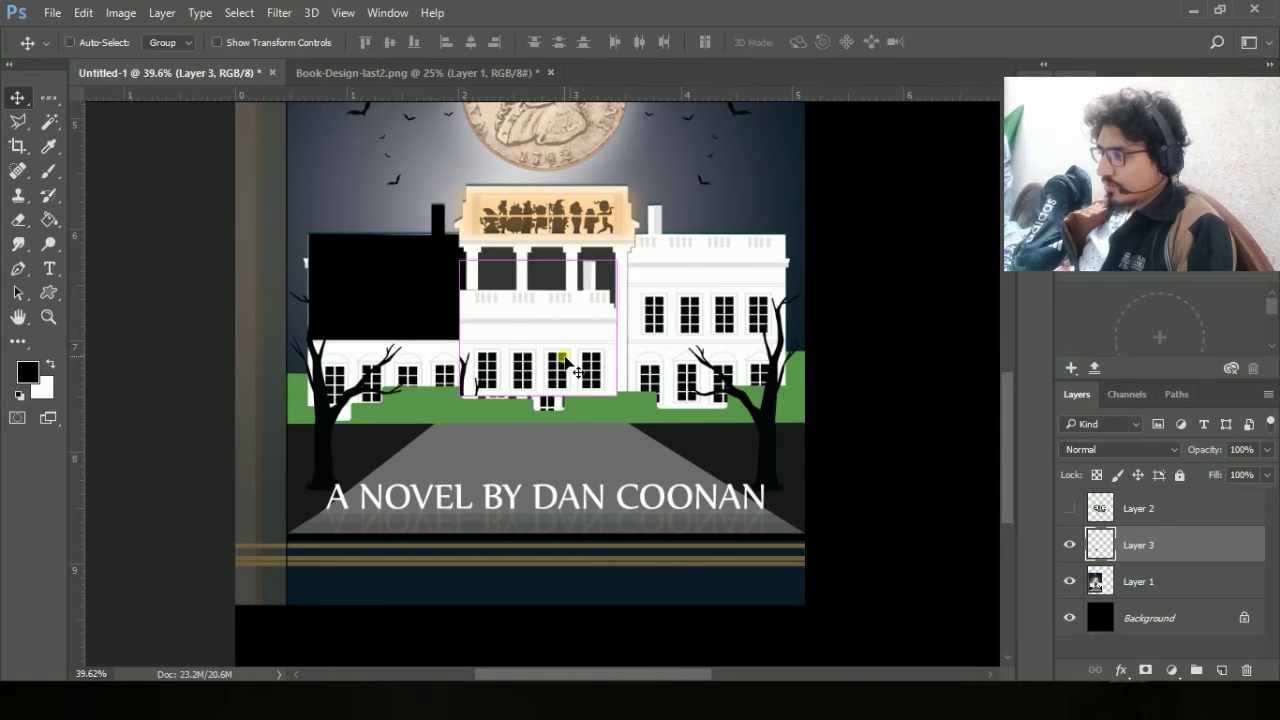
{"action": "key", "text": "ctrl+alt+z"}
{"action": "key", "text": "ctrl+alt+z"}
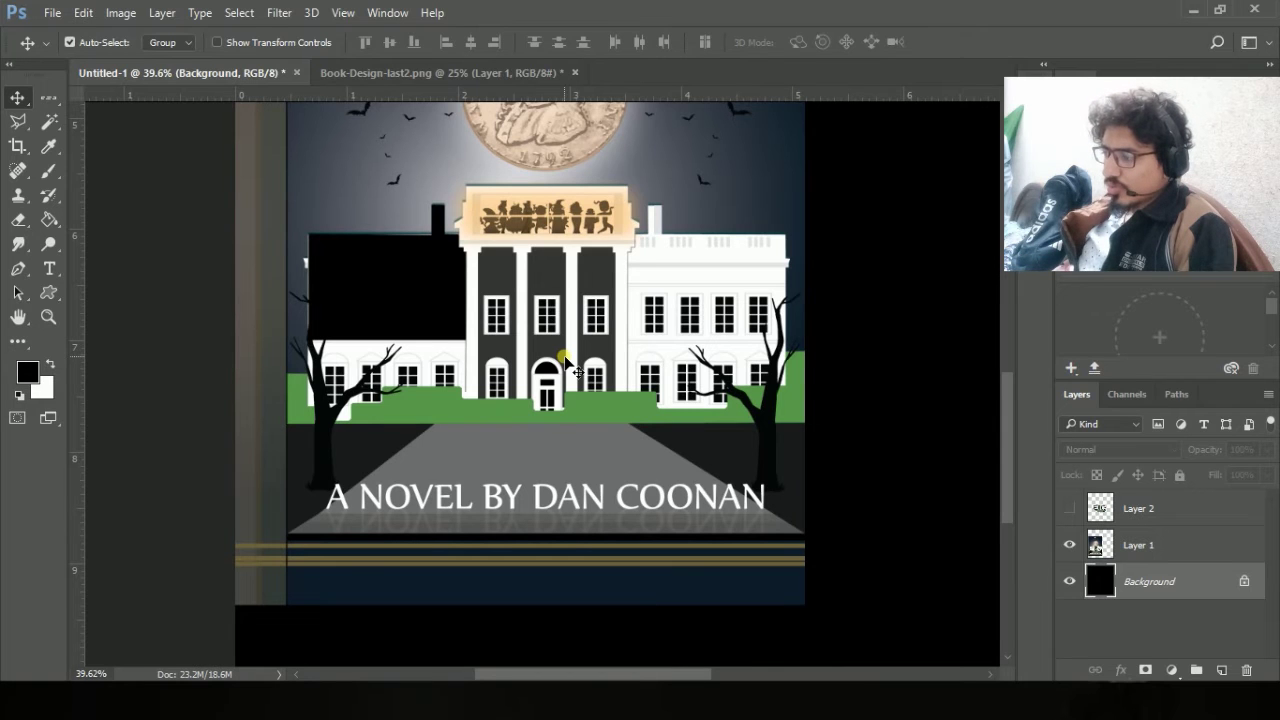
Paste the cut wing in its original place, on a new layer between Layer 1 and the Background.
{"action": "key", "text": "ctrl"}
{"action": "key", "text": "ctrl+shift+z"}
{"action": "key", "text": "ctrl+shift+z"}
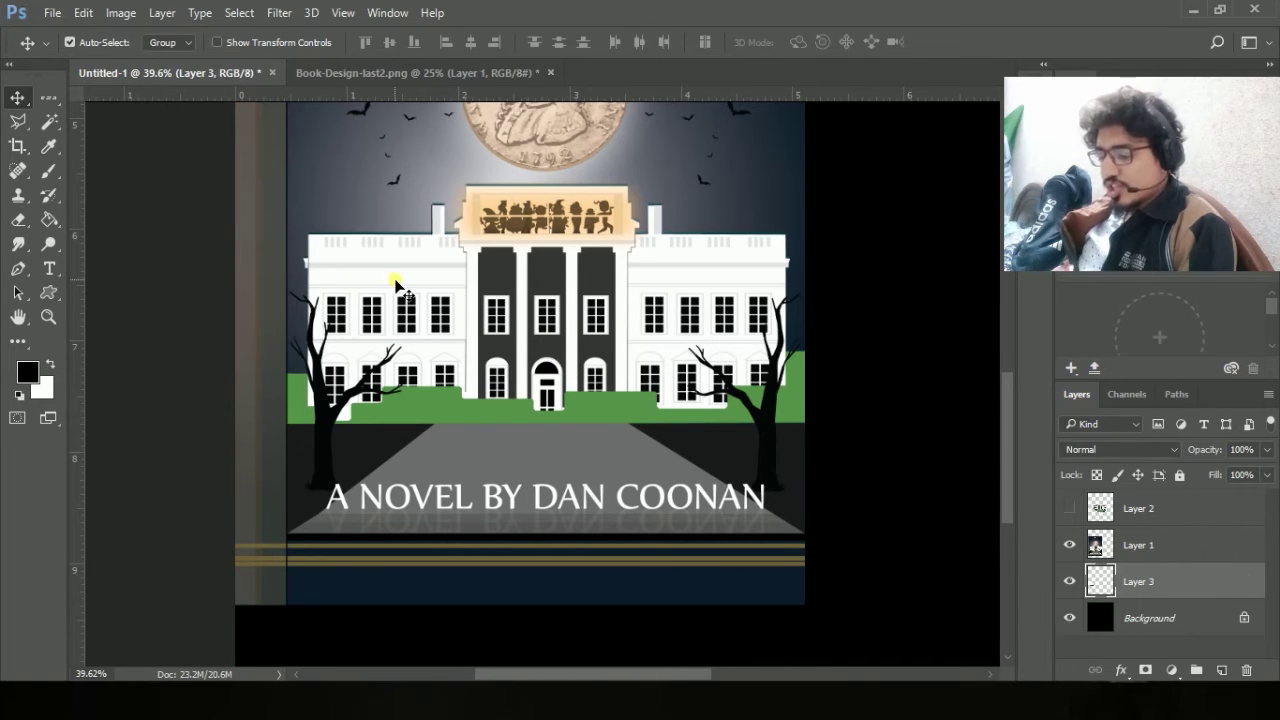
Check that the pasted wing is a separate piece by briefly shifting it, undoing the shift, and toggling Layer 3's visibility.
{"action": "left_click_drag", "start_coordinate": [395, 280], "coordinate": [385, 284]}
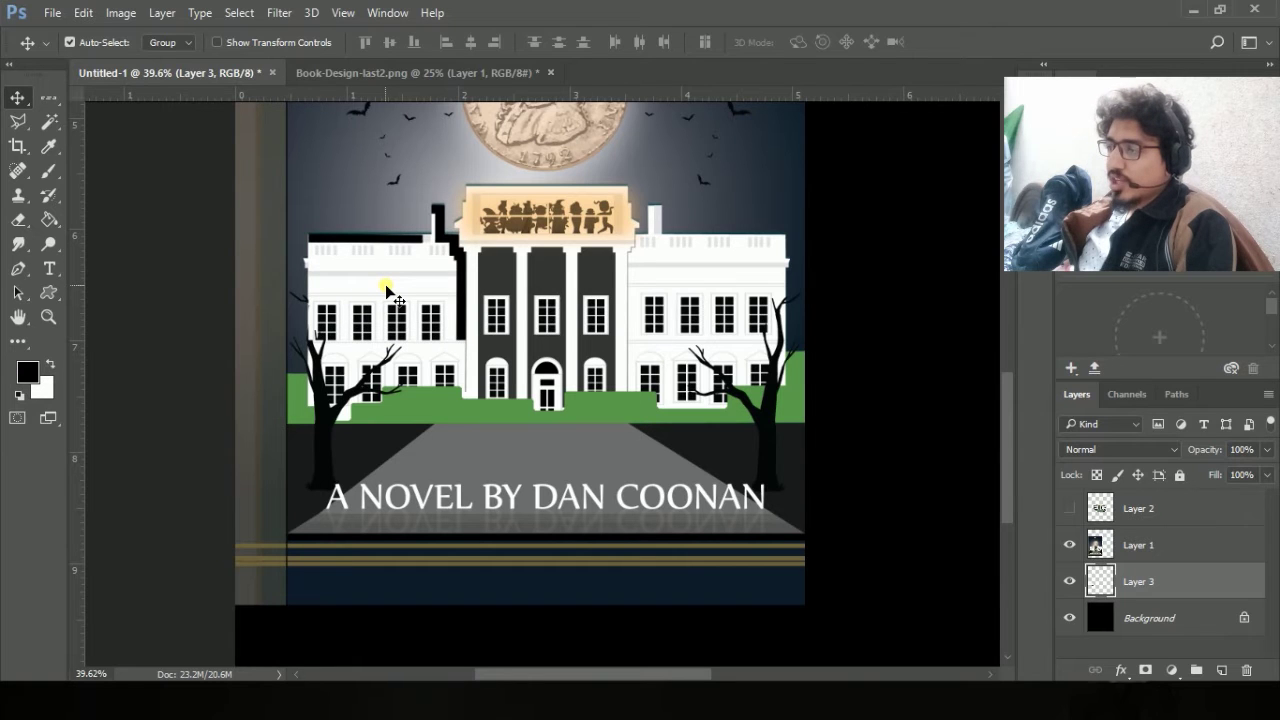
{"action": "key", "text": "ctrl+z"}
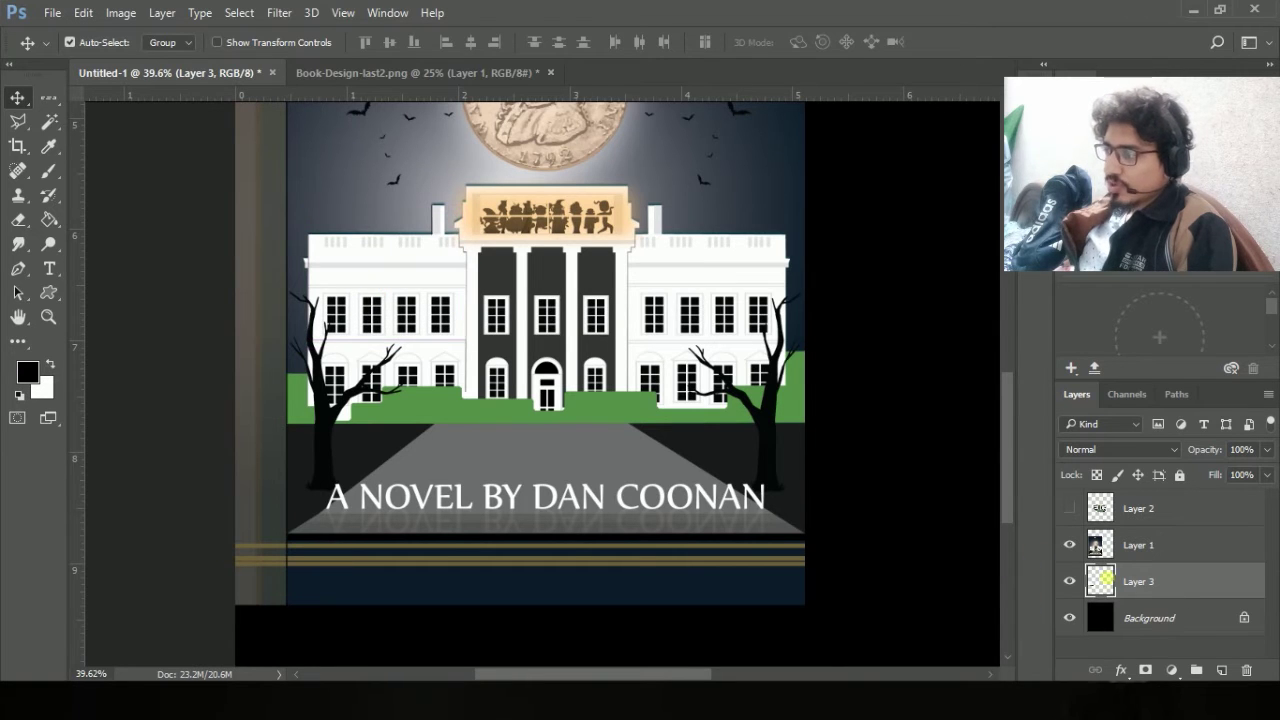
{"action": "left_click", "coordinate": [1070, 580]}
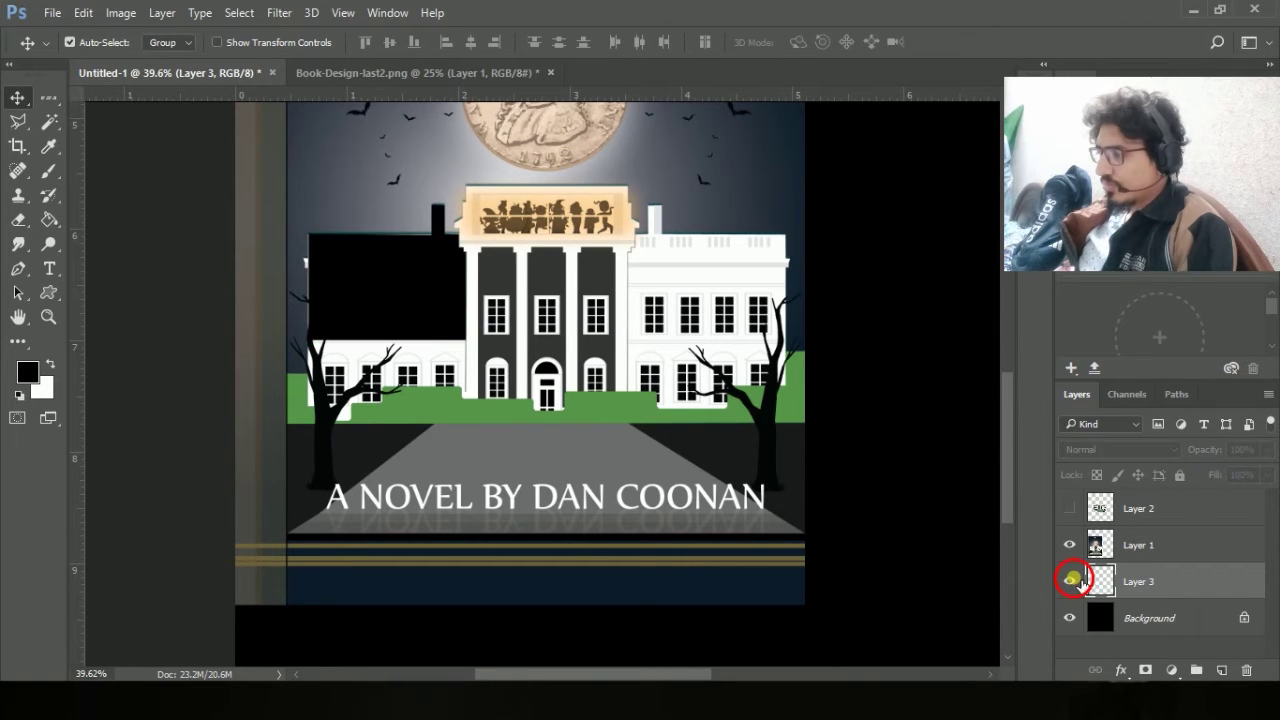
{"action": "left_click", "coordinate": [1070, 580]}
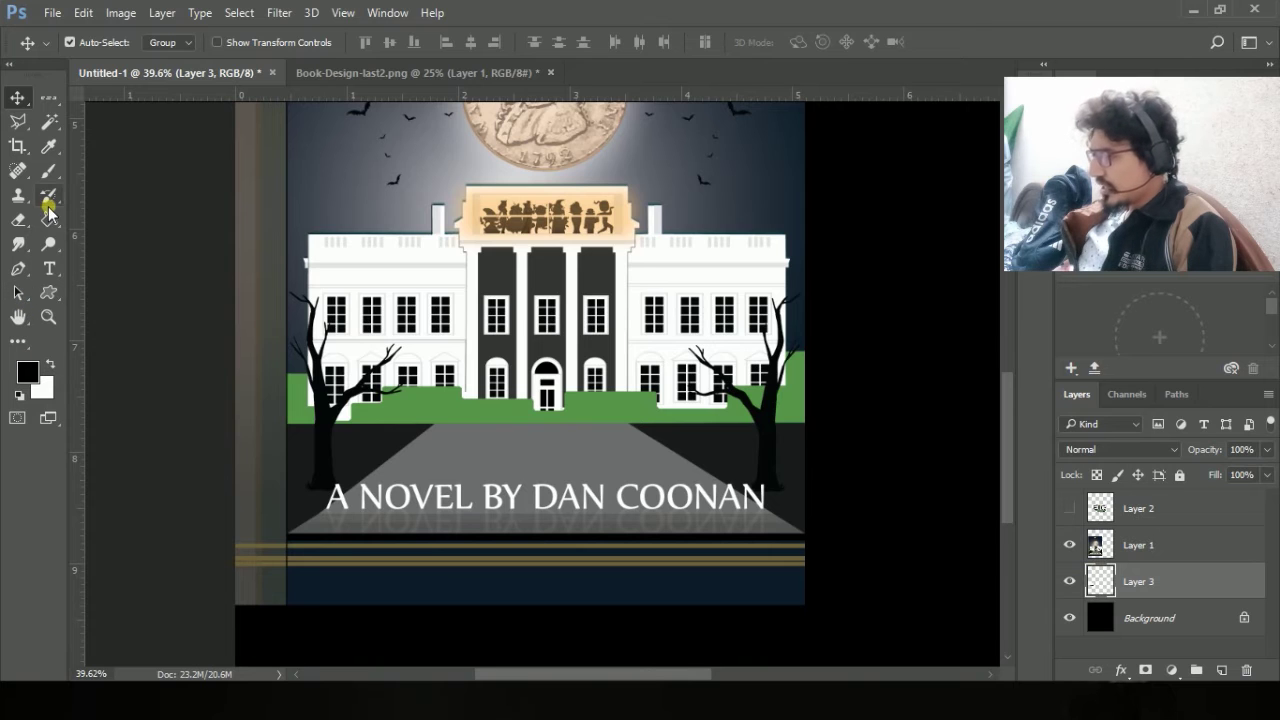
Trace a rough Magnetic Lasso selection around the upper part of the right wing on Layer 1, and deselect it.
{"action": "left_click", "coordinate": [16, 122]}
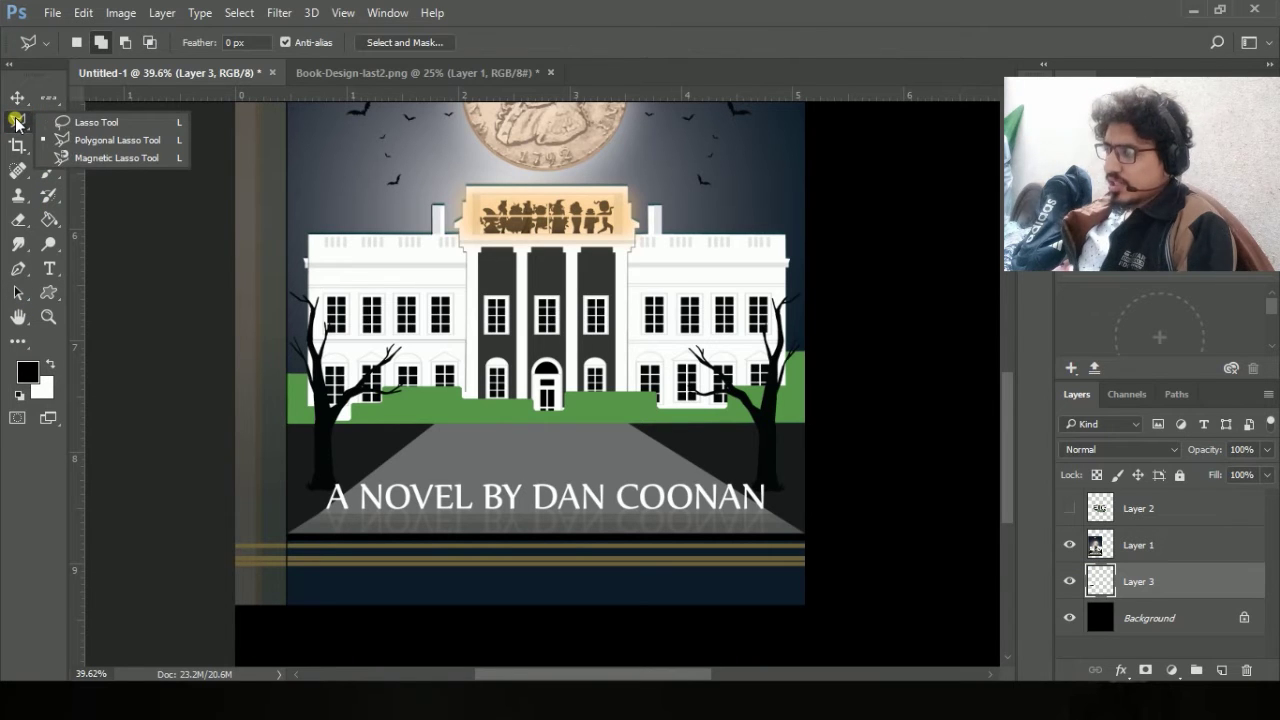
{"action": "left_click", "coordinate": [131, 160]}
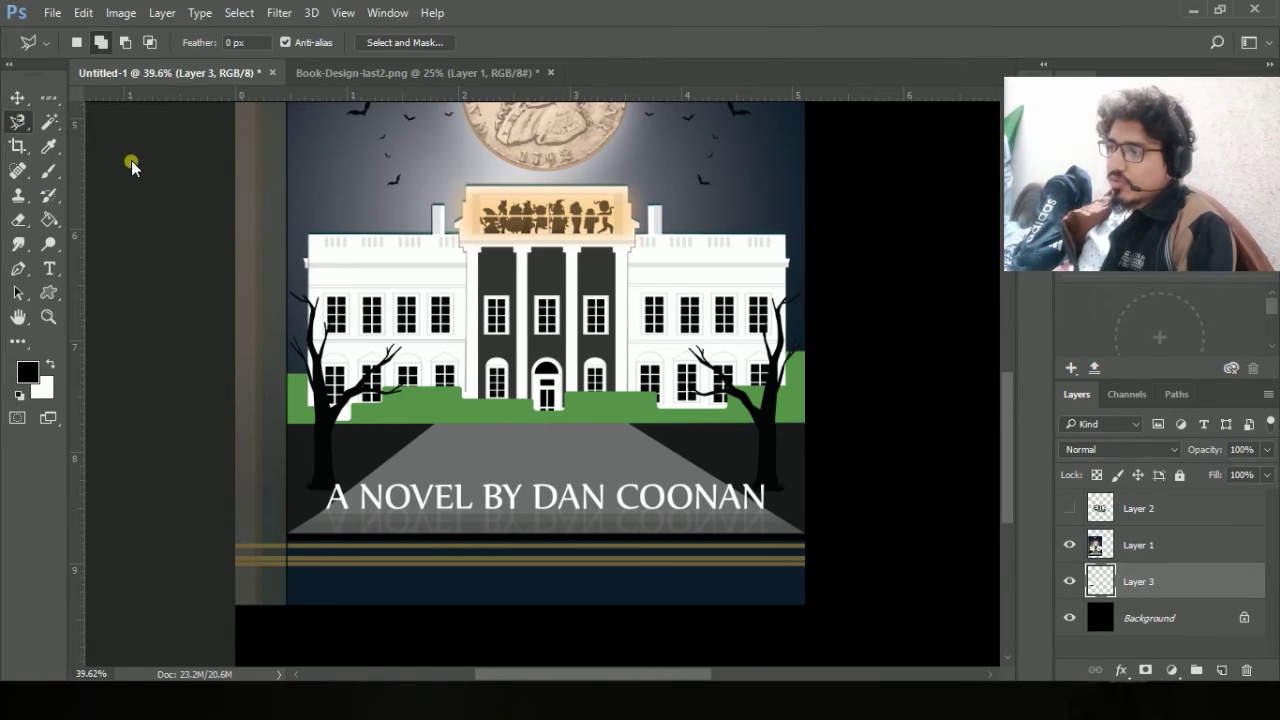
{"action": "left_click", "coordinate": [1146, 546]}
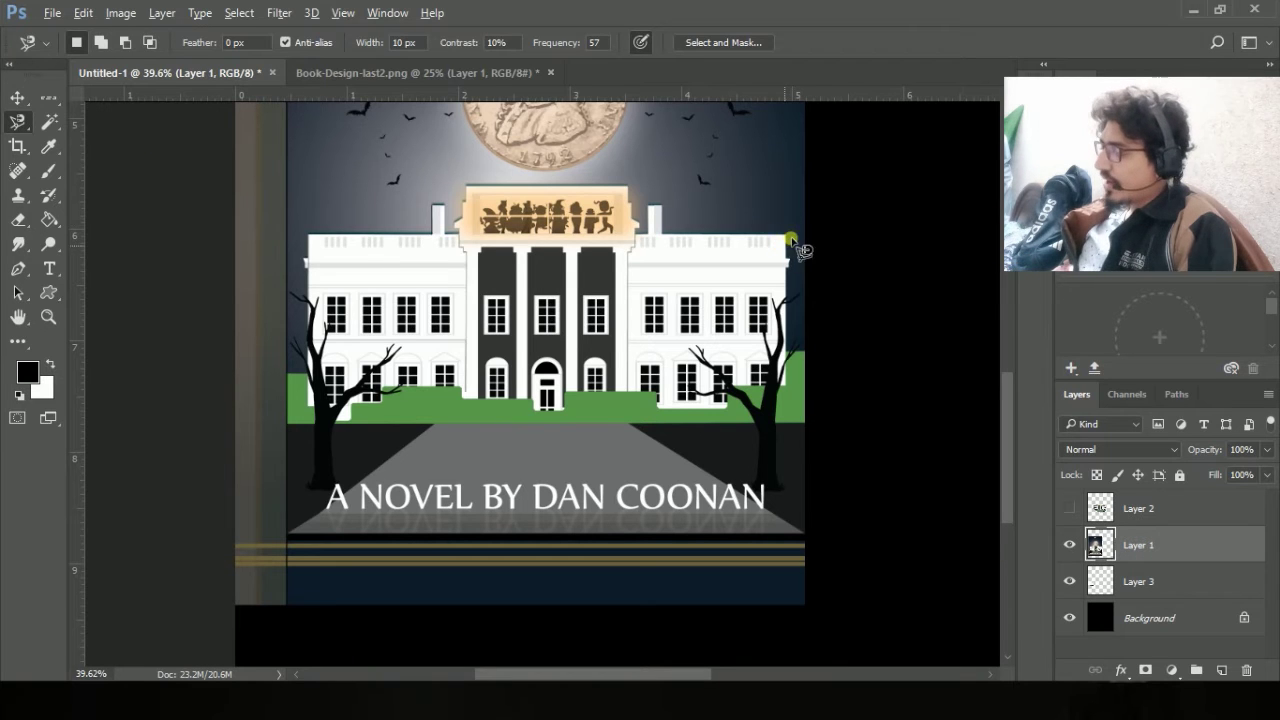
{"action": "scroll", "coordinate": [790, 240], "scroll_direction": "up", "scroll_amount": 4}
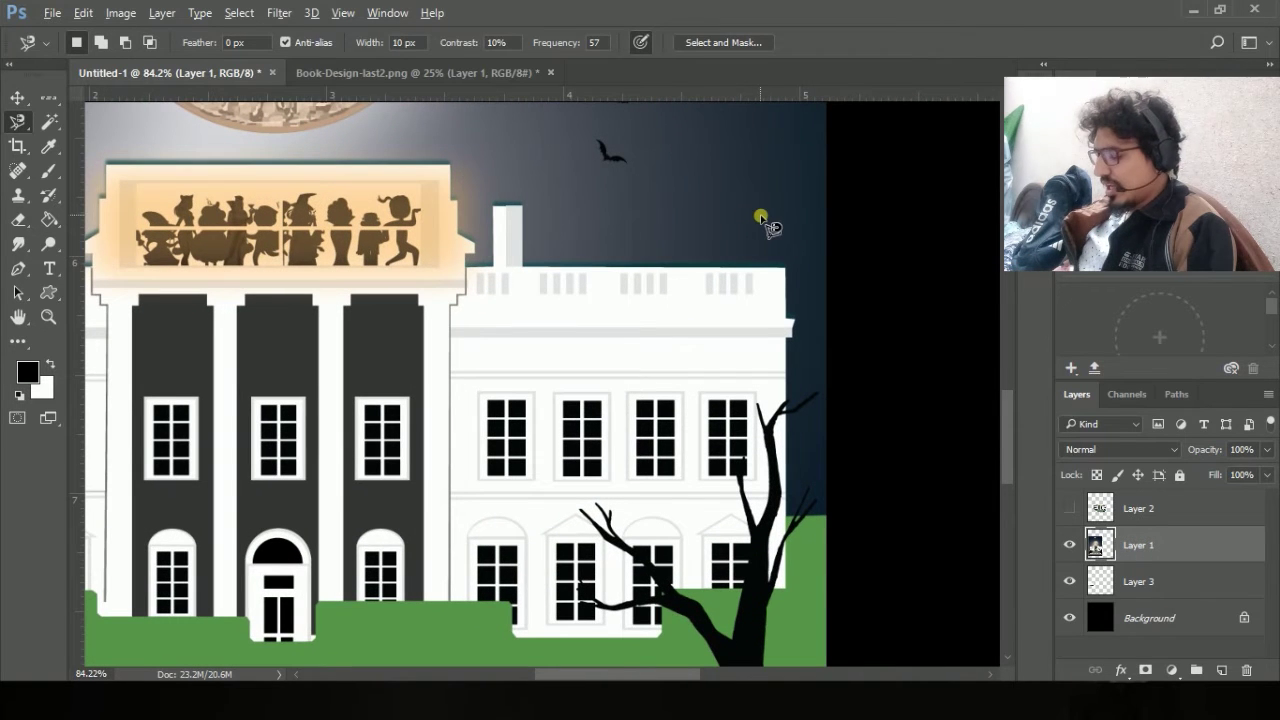
{"action": "scroll", "coordinate": [651, 246], "scroll_direction": "up", "scroll_amount": 1}
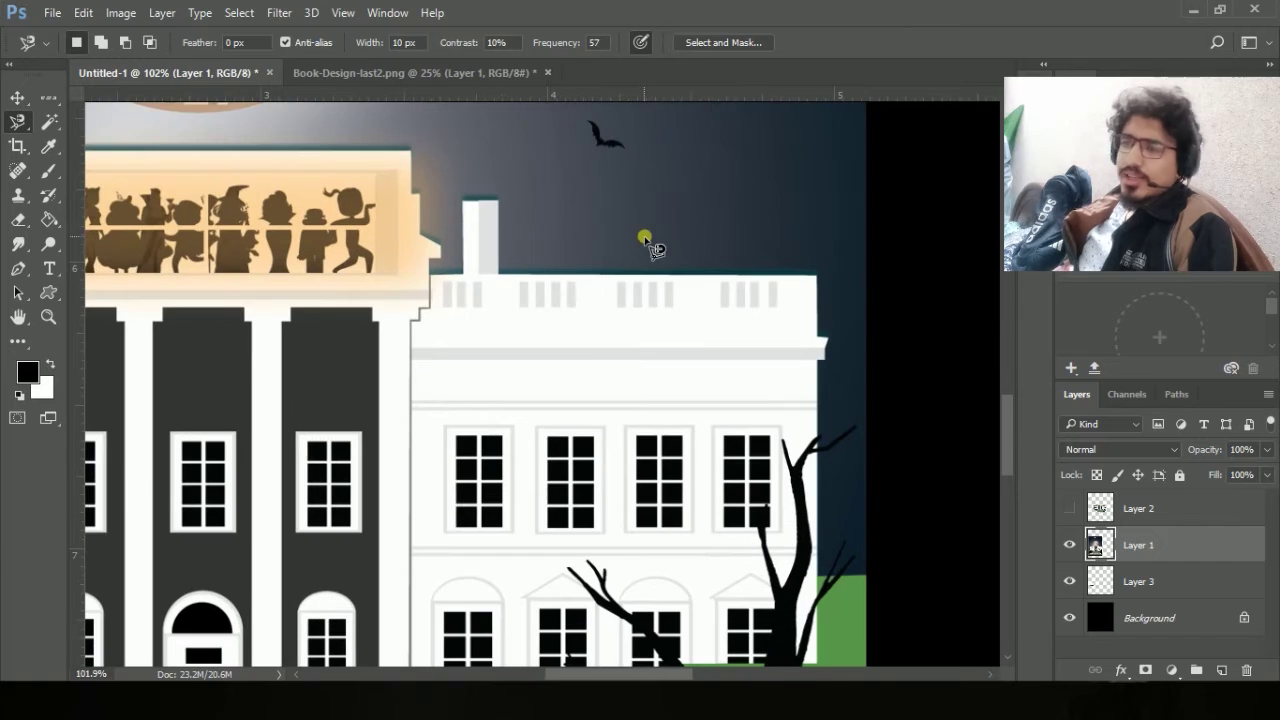
{"action": "scroll", "coordinate": [565, 268], "scroll_direction": "up", "scroll_amount": 2}
{"action": "scroll", "coordinate": [565, 268], "scroll_direction": "down", "scroll_amount": 1}
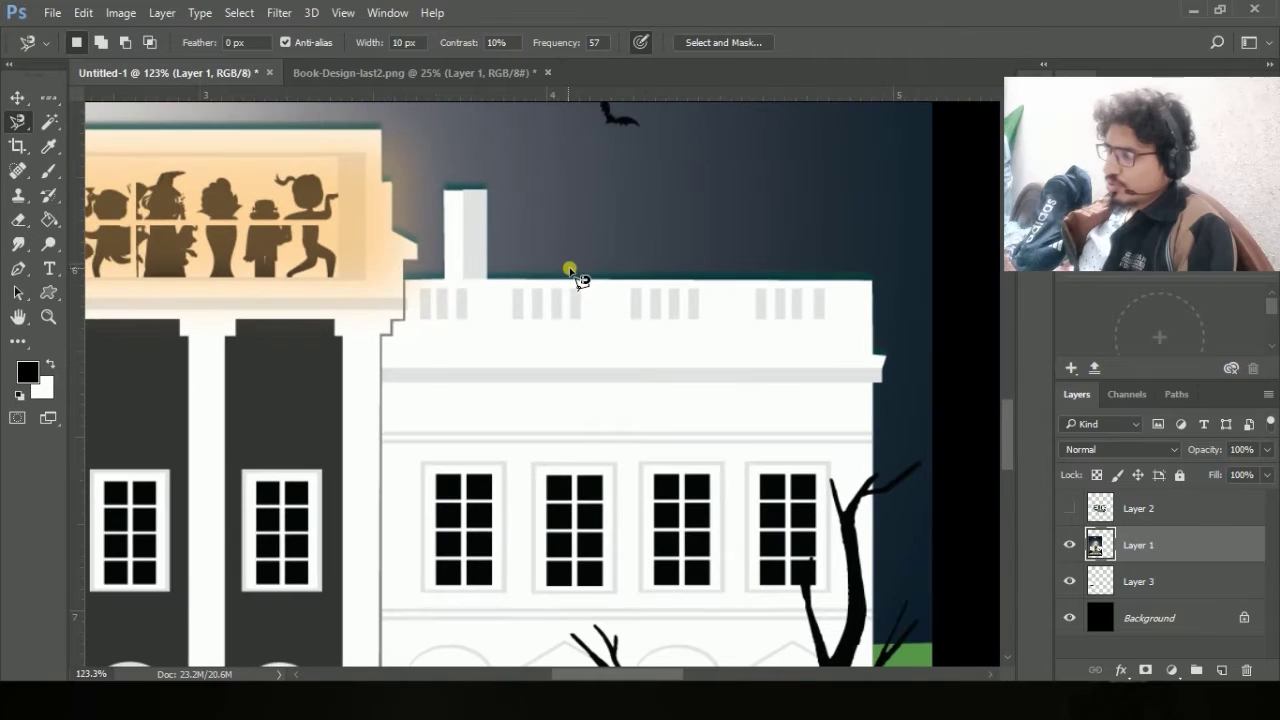
{"action": "left_click", "coordinate": [490, 277]}
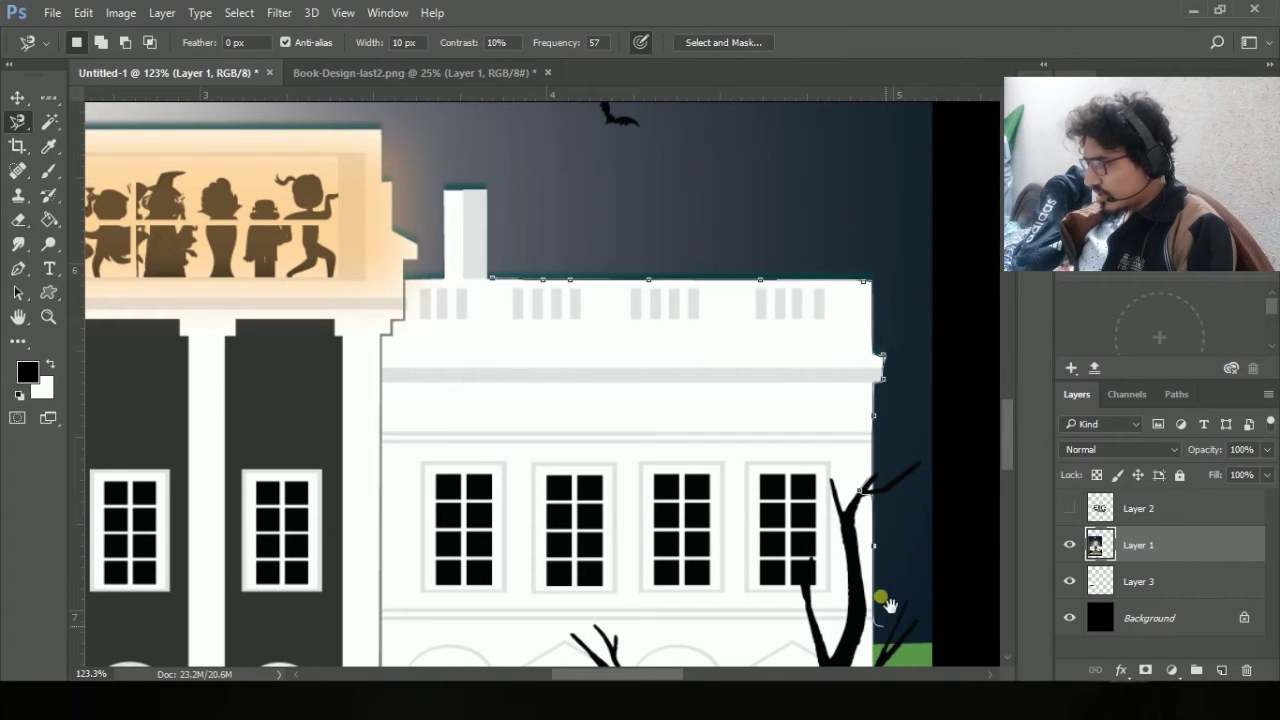
{"action": "left_click_drag", "start_coordinate": [878, 594], "coordinate": [865, 536]}
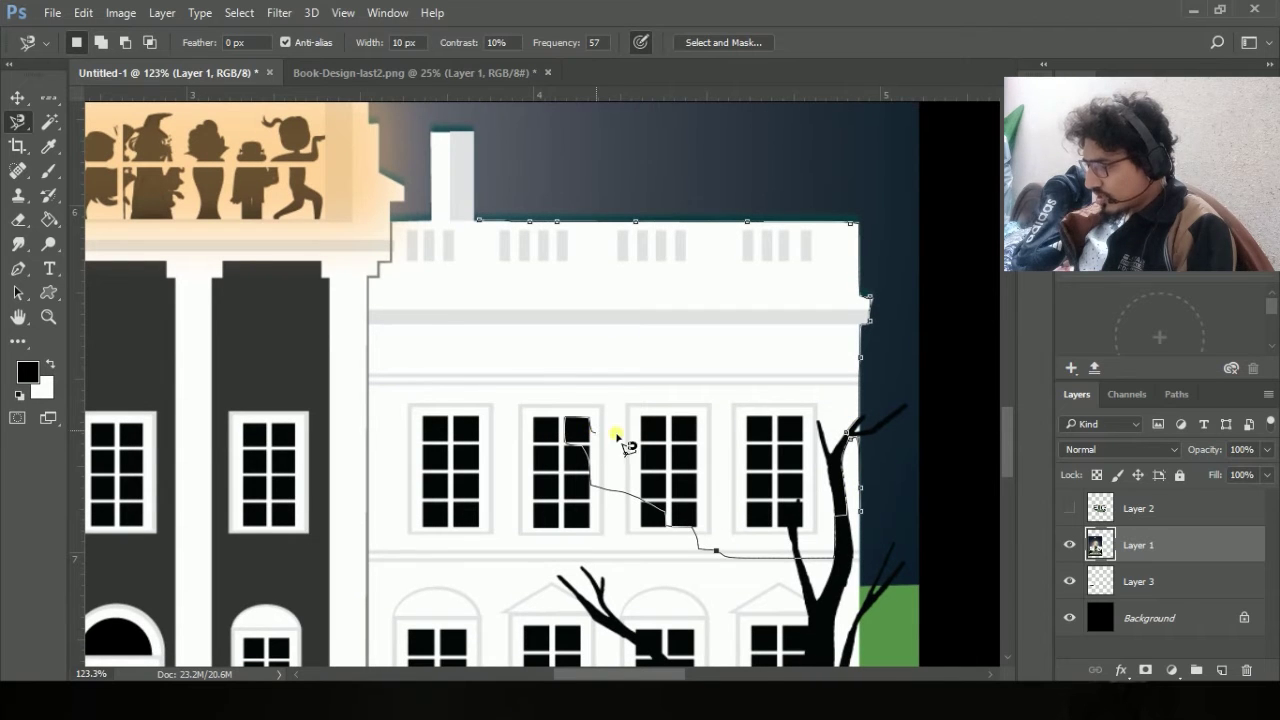
{"action": "left_click", "coordinate": [477, 222]}
{"action": "scroll", "coordinate": [760, 355], "scroll_direction": "down", "scroll_amount": 1}
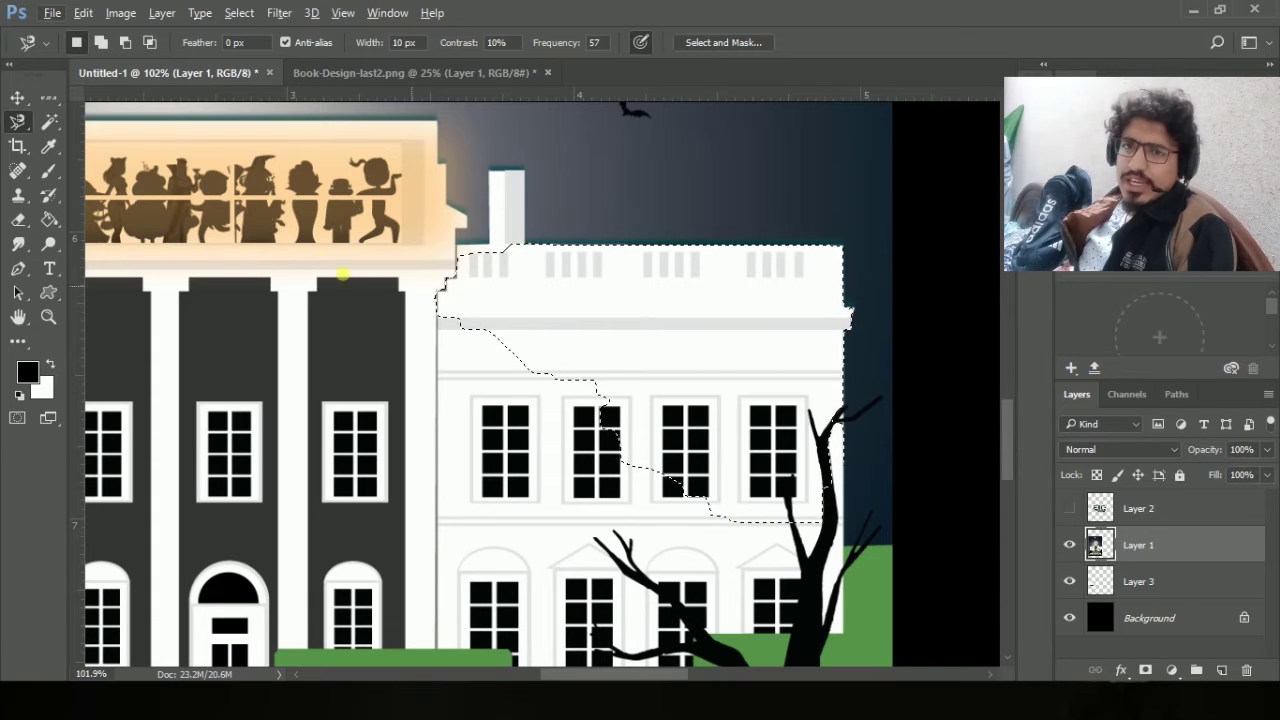
{"action": "left_click", "coordinate": [15, 122]}
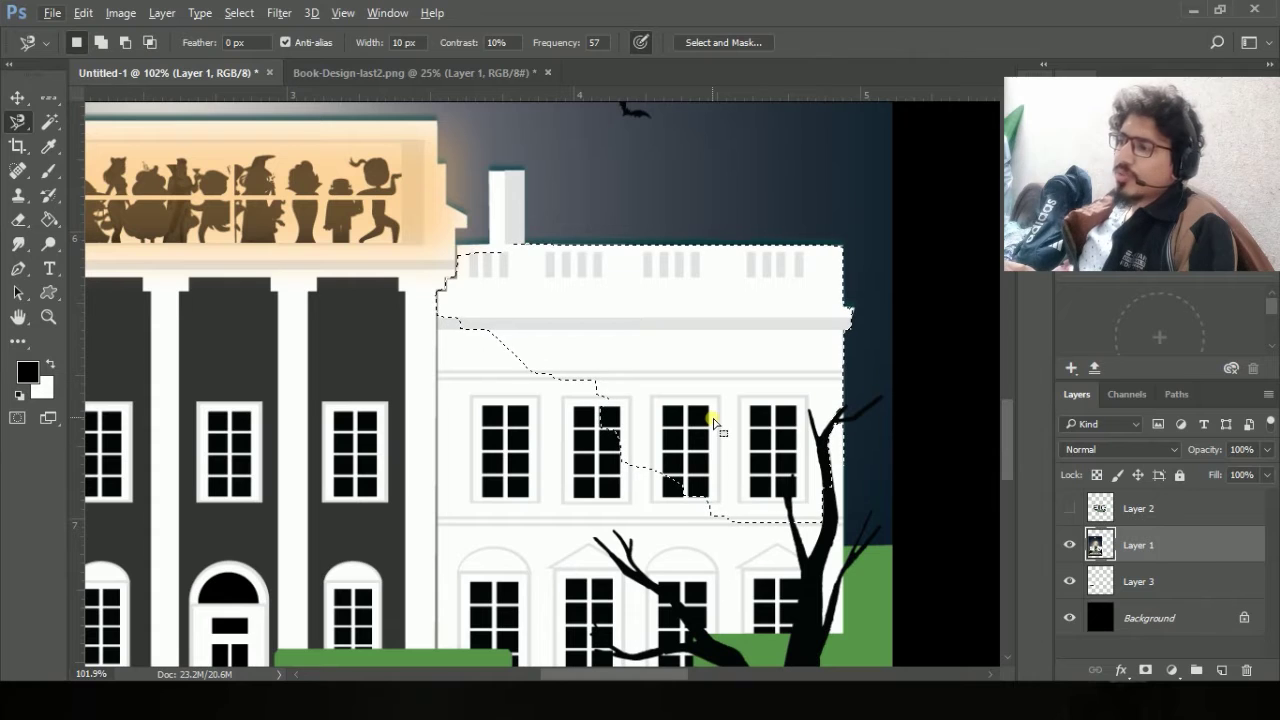
{"action": "key", "text": "ctrl+d"}
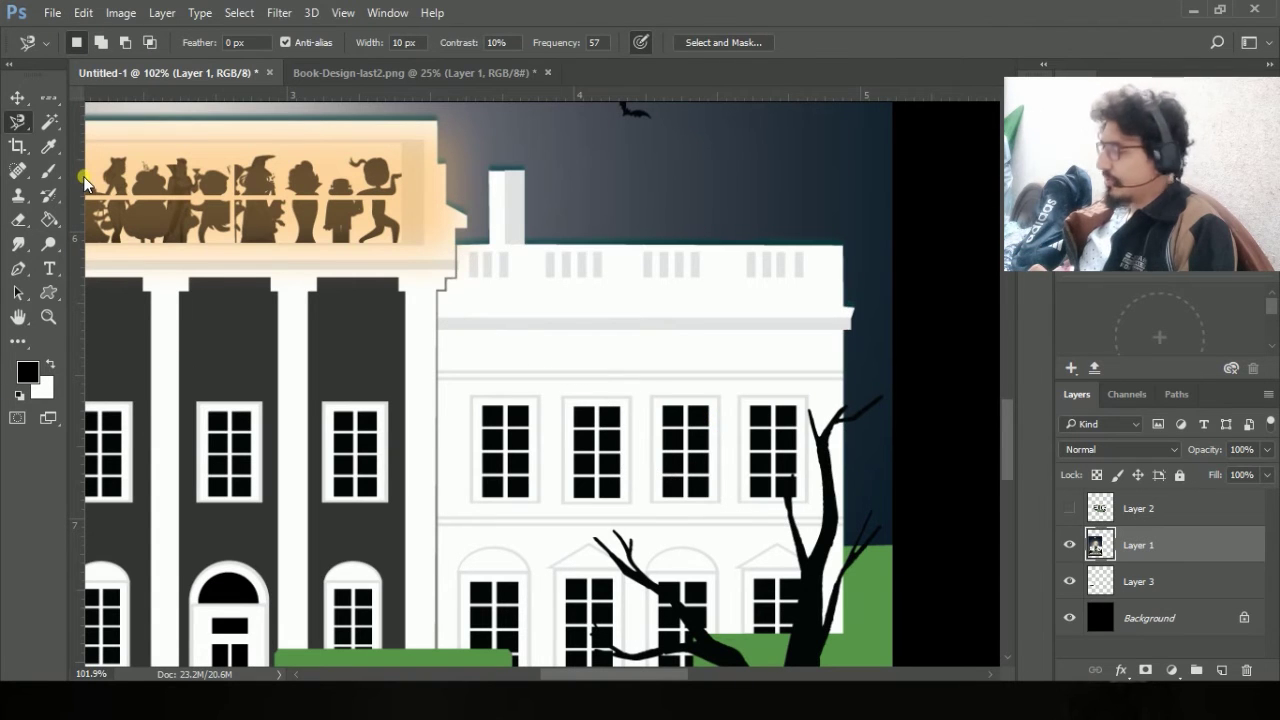
Brush a Quick Selection over the right wing, the columned entrance and the pediment on Layer 1, and deselect it.
{"action": "left_click", "coordinate": [48, 125]}
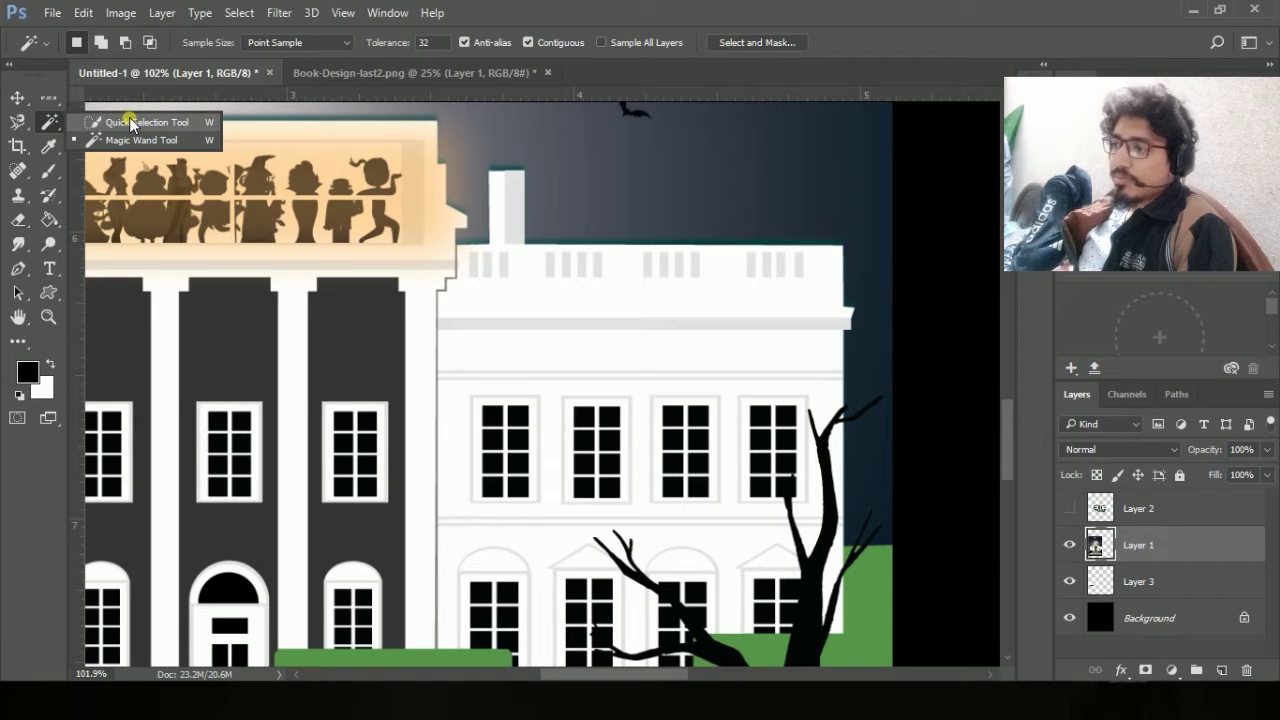
{"action": "left_click", "coordinate": [138, 123]}
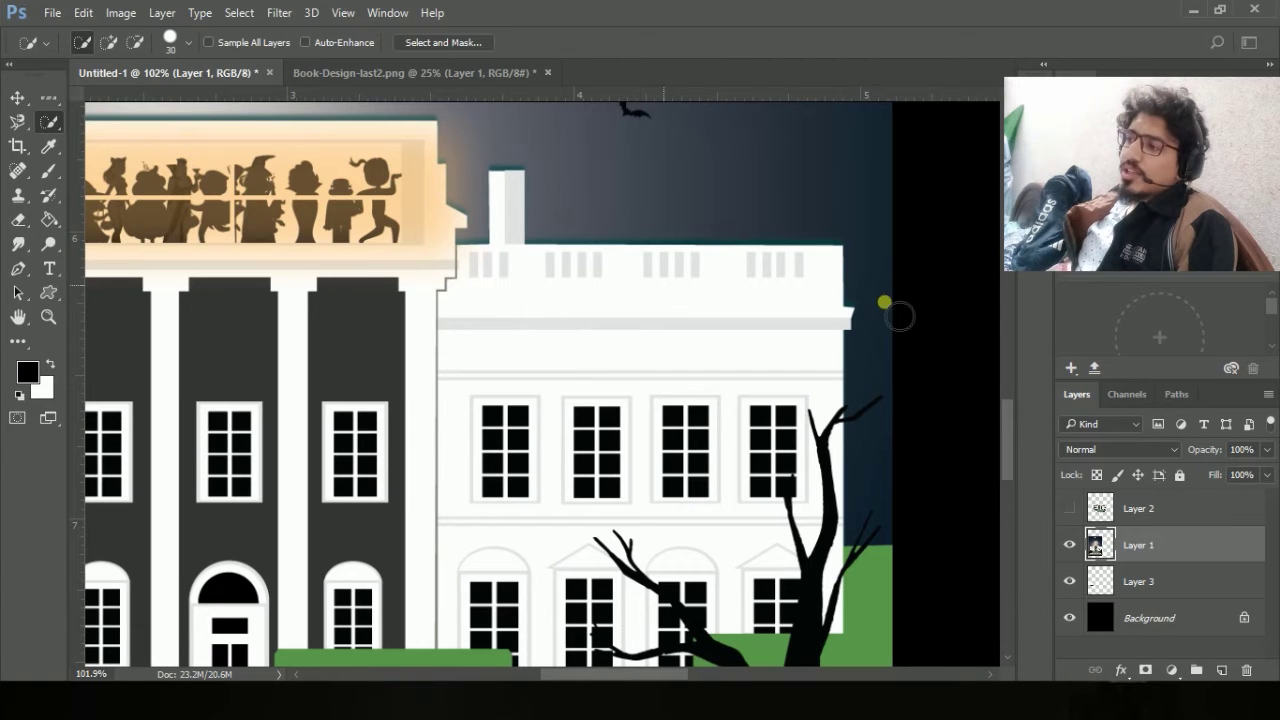
{"action": "mouse_move", "coordinate": [845, 275]}
{"action": "left_mouse_down"}
{"action": "mouse_move", "coordinate": [843, 286]}
{"action": "mouse_move", "coordinate": [529, 271]}
{"action": "left_mouse_up"}
{"action": "mouse_move", "coordinate": [639, 424]}
{"action": "left_mouse_down"}
{"action": "mouse_move", "coordinate": [543, 289]}
{"action": "mouse_move", "coordinate": [431, 423]}
{"action": "mouse_move", "coordinate": [380, 337]}
{"action": "mouse_move", "coordinate": [539, 302]}
{"action": "left_mouse_up"}
{"action": "scroll", "coordinate": [539, 302], "scroll_direction": "down", "scroll_amount": 2}
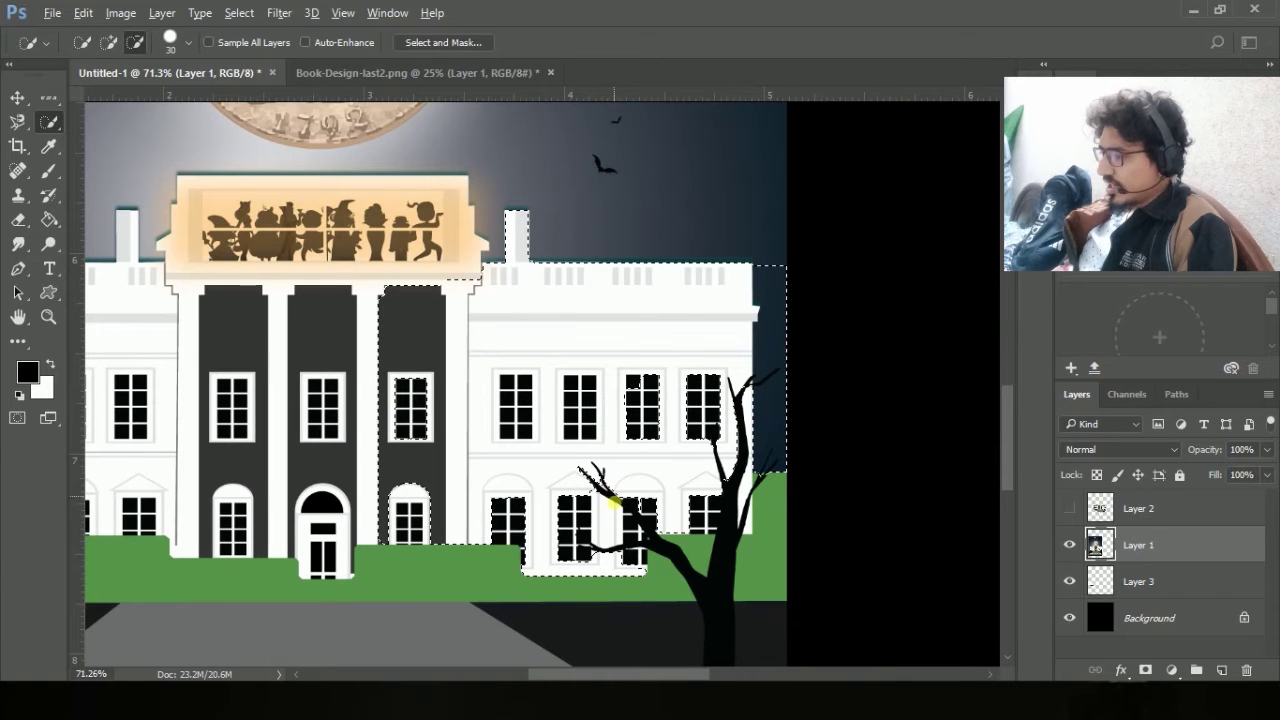
{"action": "mouse_move", "coordinate": [343, 345]}
{"action": "left_mouse_down"}
{"action": "mouse_move", "coordinate": [248, 380]}
{"action": "mouse_move", "coordinate": [224, 357]}
{"action": "mouse_move", "coordinate": [245, 308]}
{"action": "mouse_move", "coordinate": [236, 226]}
{"action": "mouse_move", "coordinate": [268, 264]}
{"action": "mouse_move", "coordinate": [388, 258]}
{"action": "mouse_move", "coordinate": [284, 173]}
{"action": "mouse_move", "coordinate": [394, 191]}
{"action": "mouse_move", "coordinate": [300, 203]}
{"action": "left_mouse_up"}
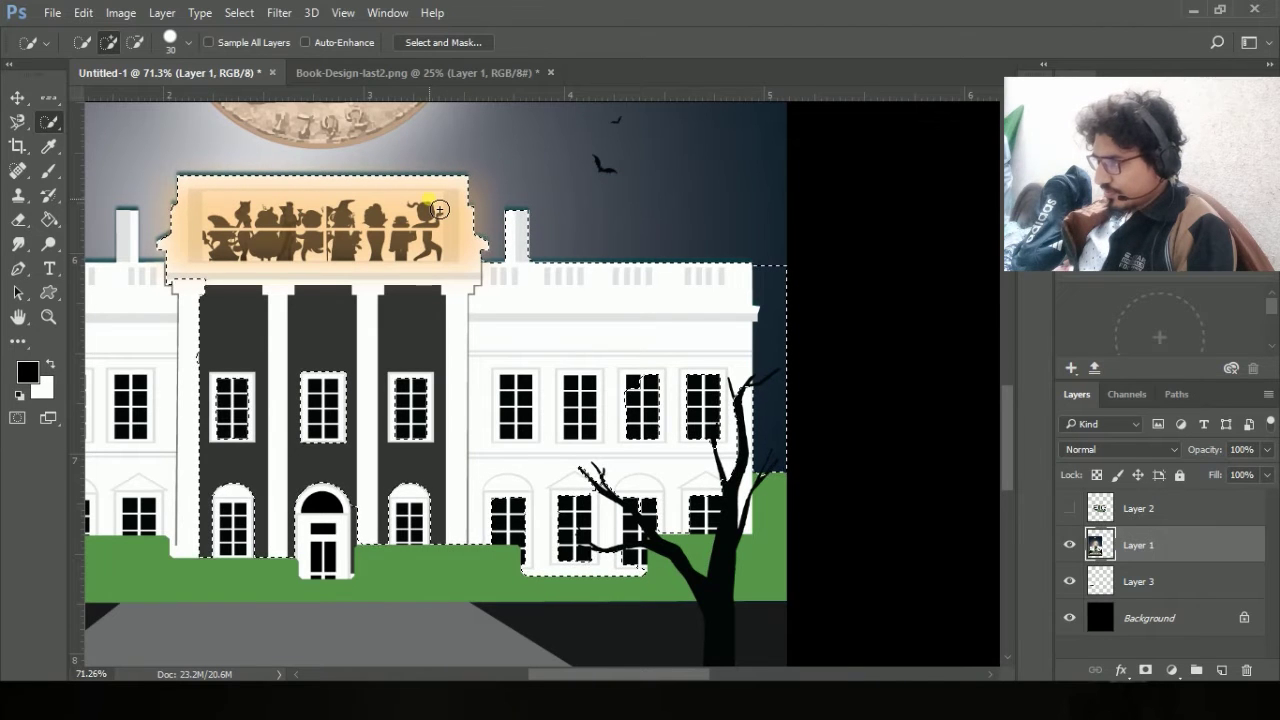
{"action": "key", "text": "ctrl+d"}
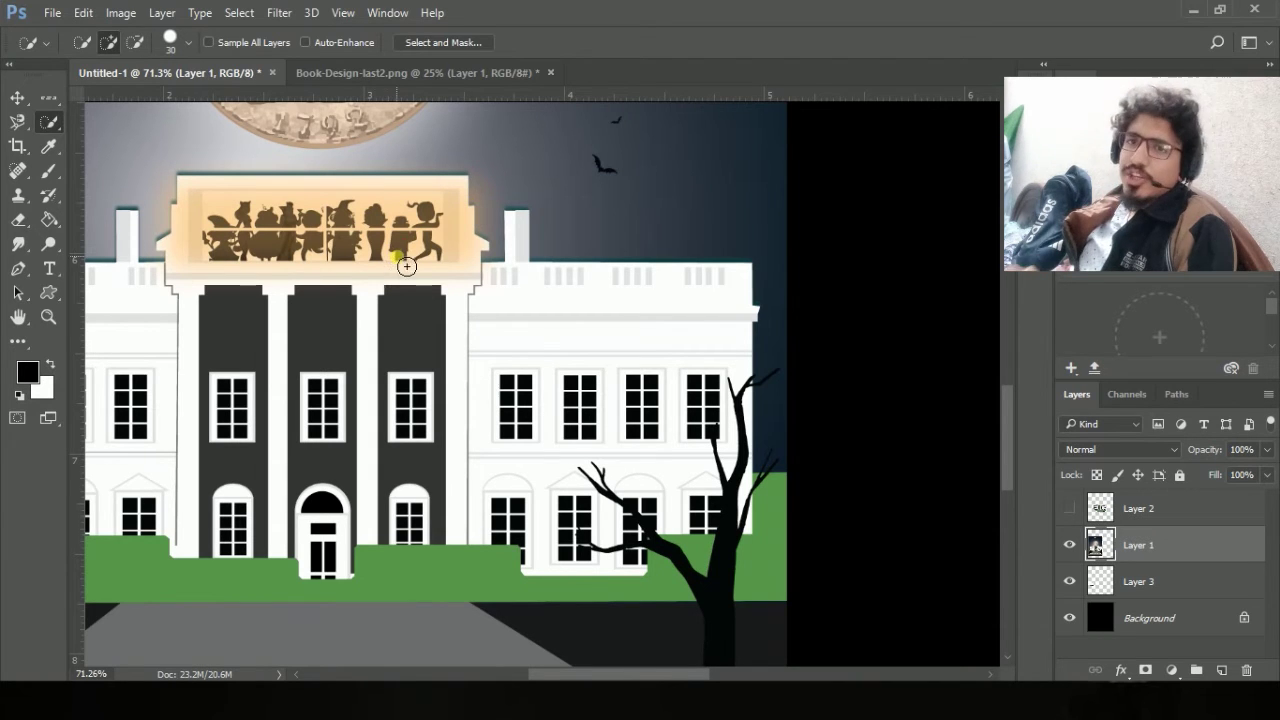
{"action": "right_click", "coordinate": [385, 242]}
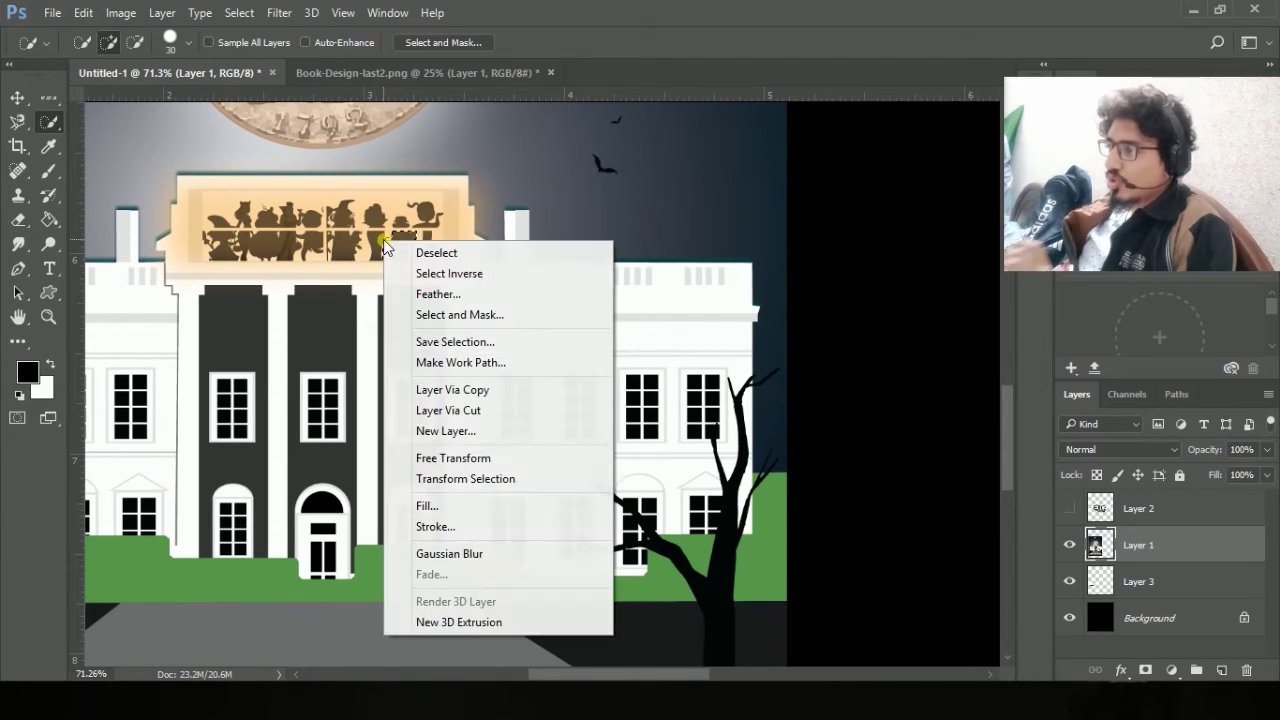
{"action": "left_click", "coordinate": [455, 258]}
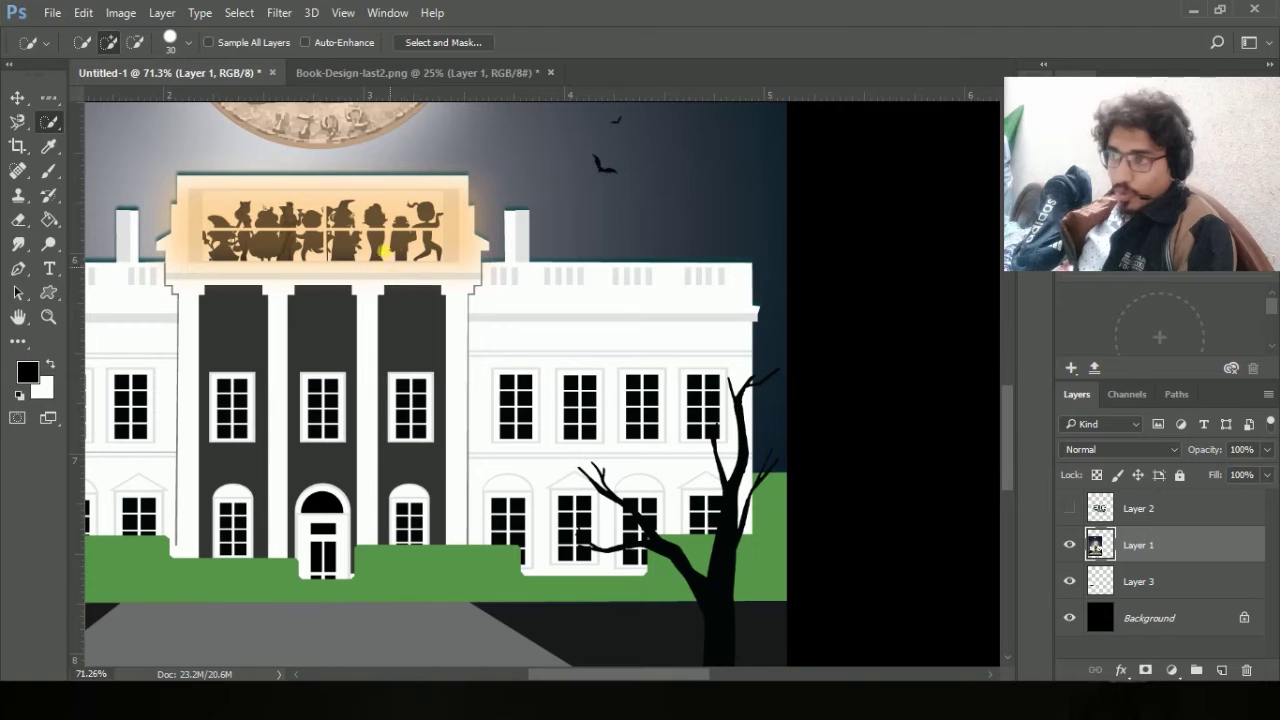
Select the building's white right wing on Layer 1 with the Magic Wand at a tolerance of 32.
{"action": "scroll", "coordinate": [399, 258], "scroll_direction": "up", "scroll_amount": 1}
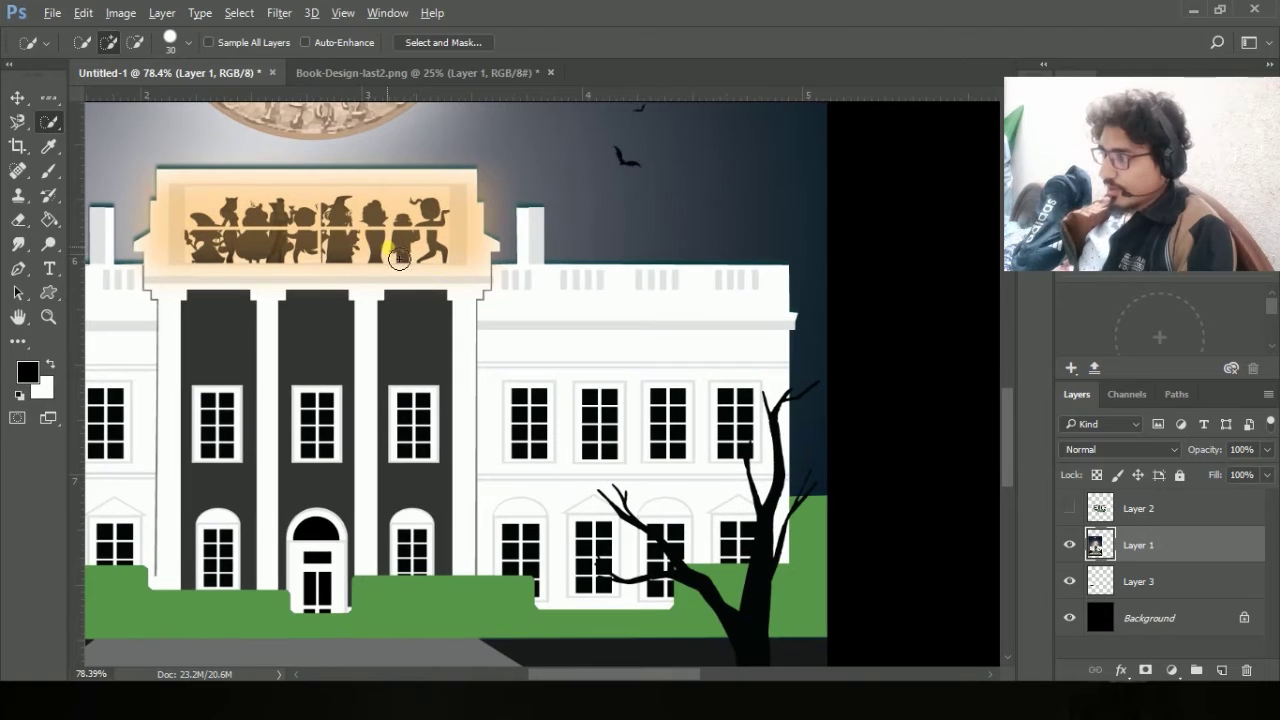
{"action": "right_click", "coordinate": [48, 128]}
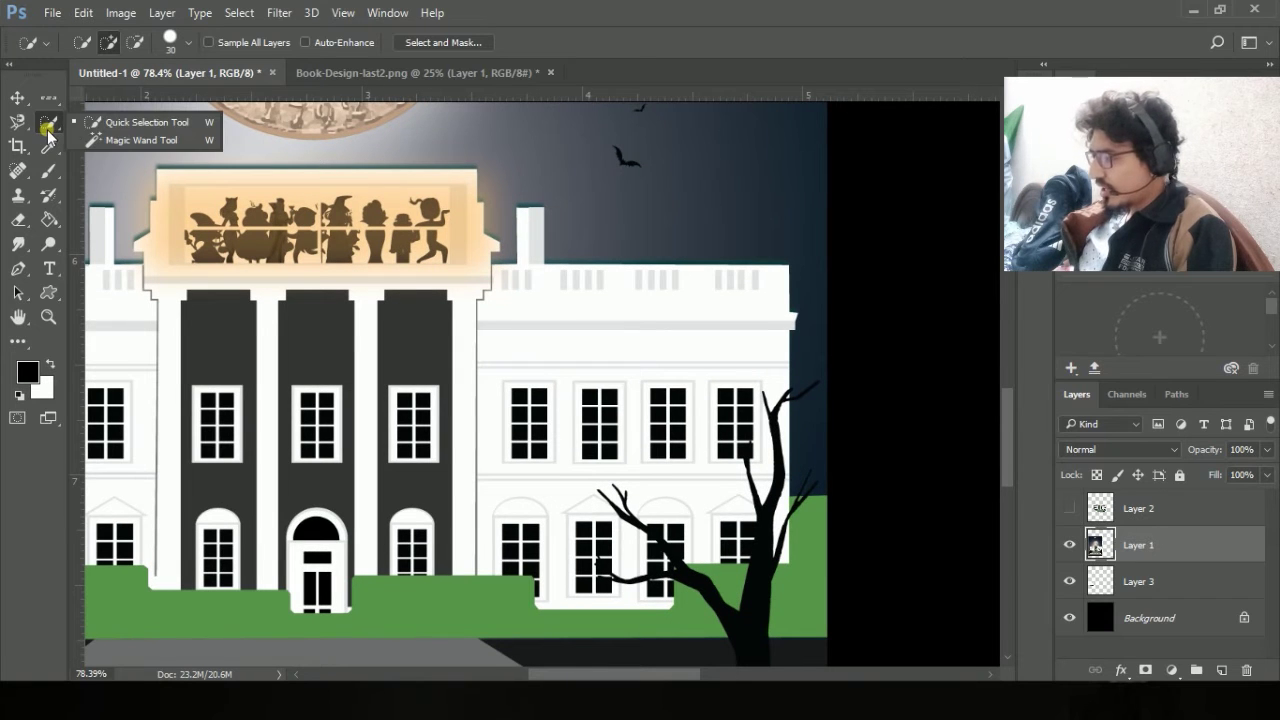
{"action": "left_click", "coordinate": [151, 139]}
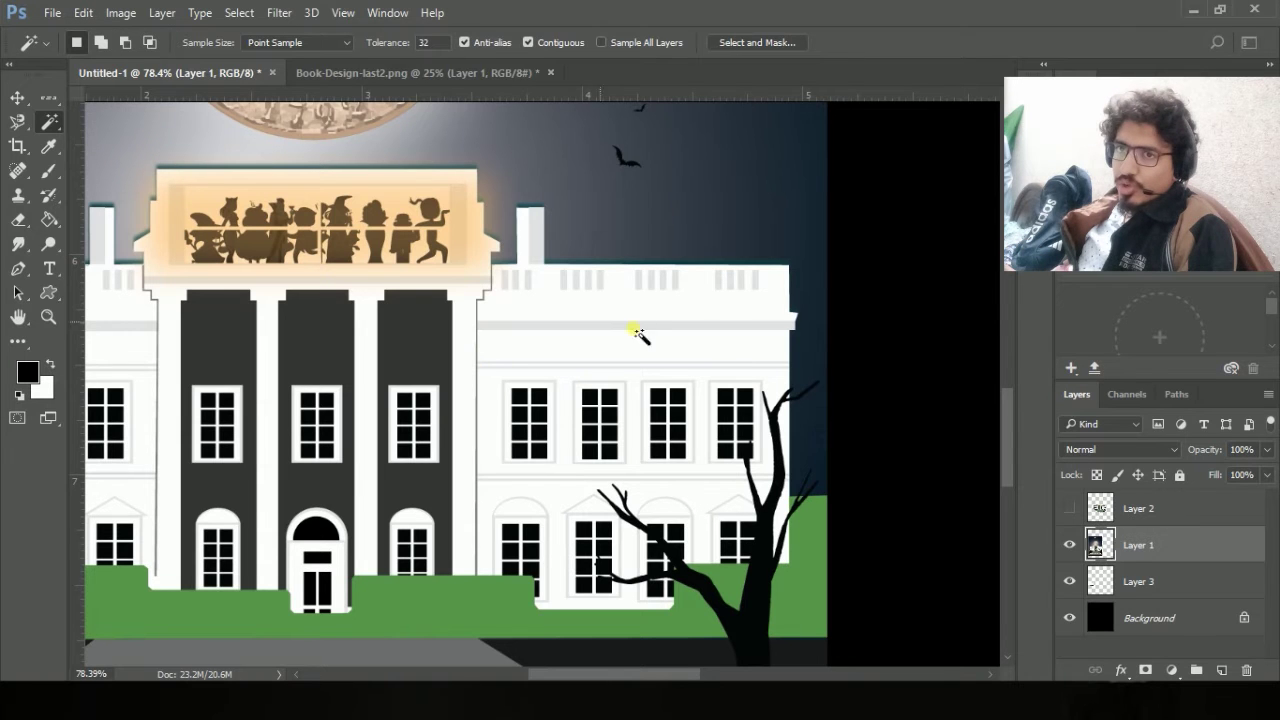
{"action": "scroll", "coordinate": [737, 331], "scroll_direction": "up", "scroll_amount": 2}
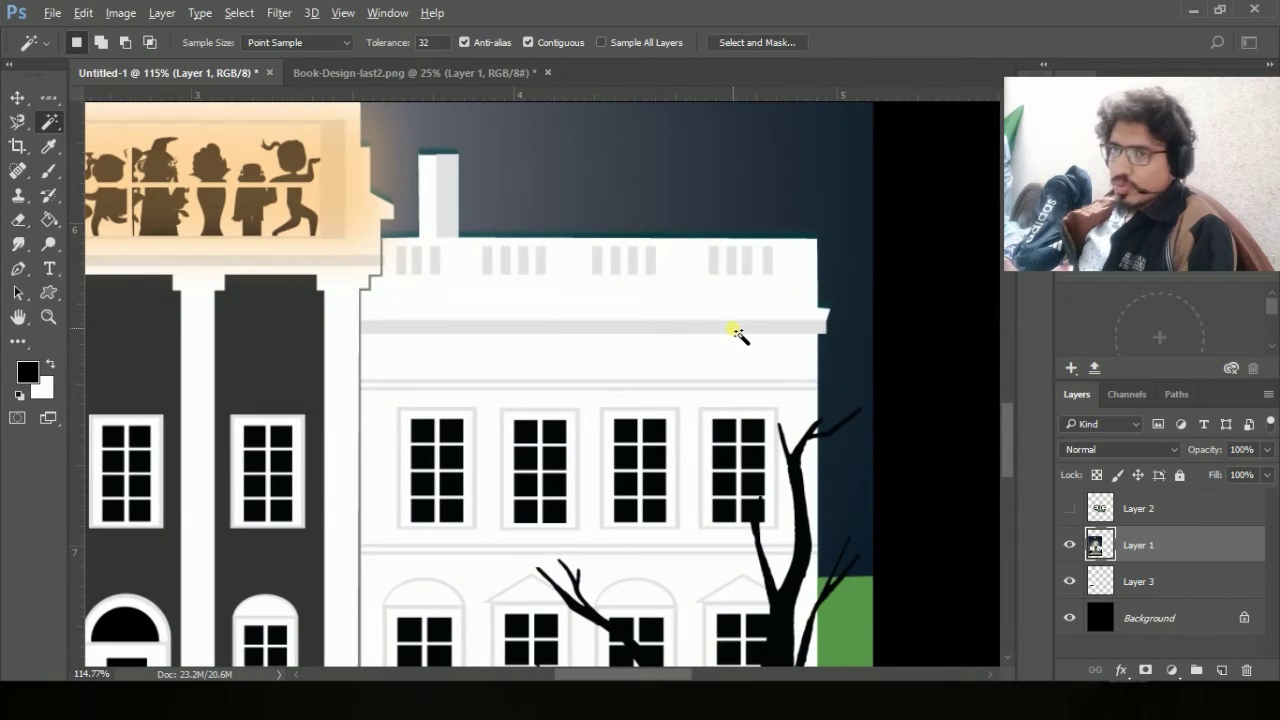
{"action": "left_click", "coordinate": [642, 307]}
{"action": "scroll", "coordinate": [694, 317], "scroll_direction": "down", "scroll_amount": 2}
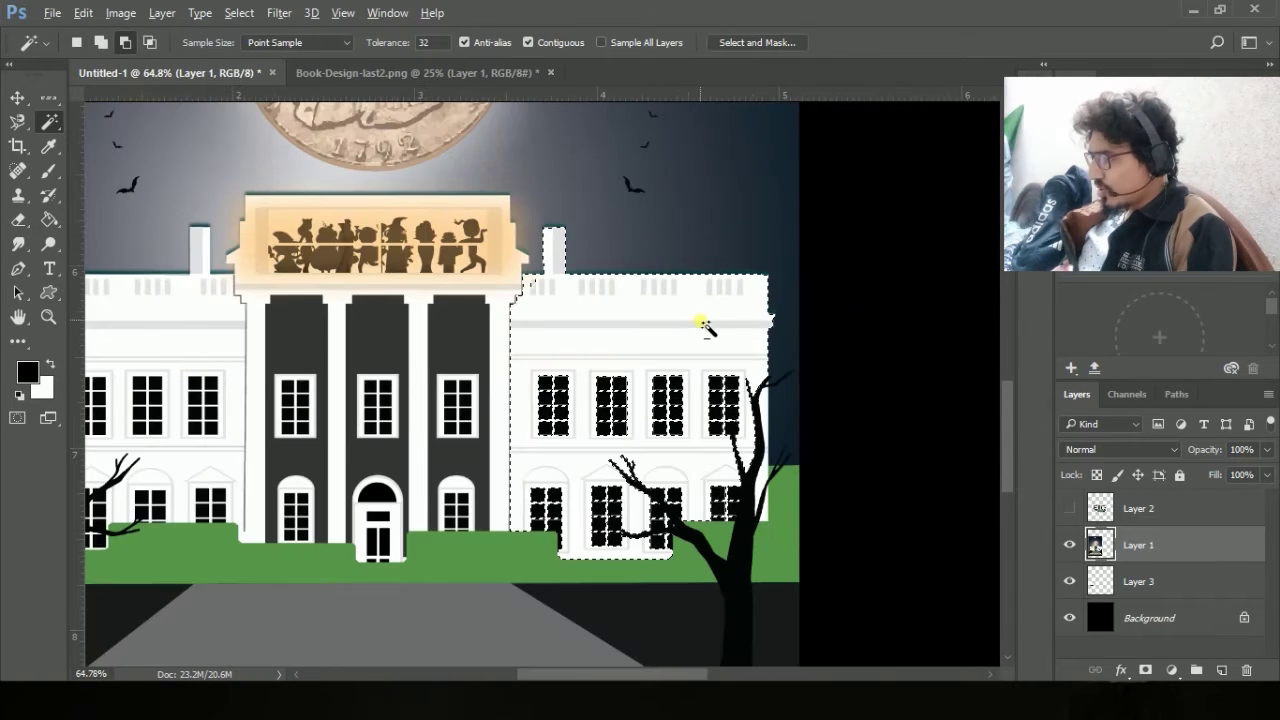
{"action": "scroll", "coordinate": [686, 340], "scroll_direction": "up", "scroll_amount": 2}
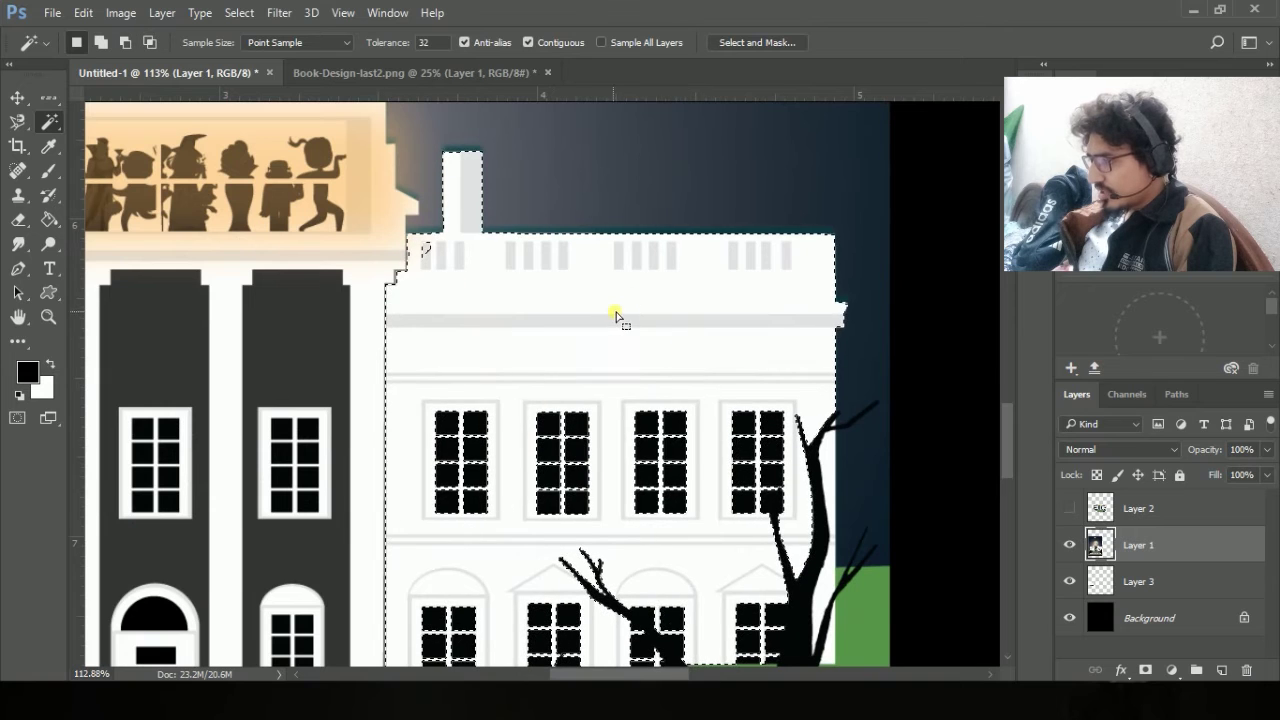
{"action": "scroll", "coordinate": [618, 314], "scroll_direction": "down", "scroll_amount": 1}
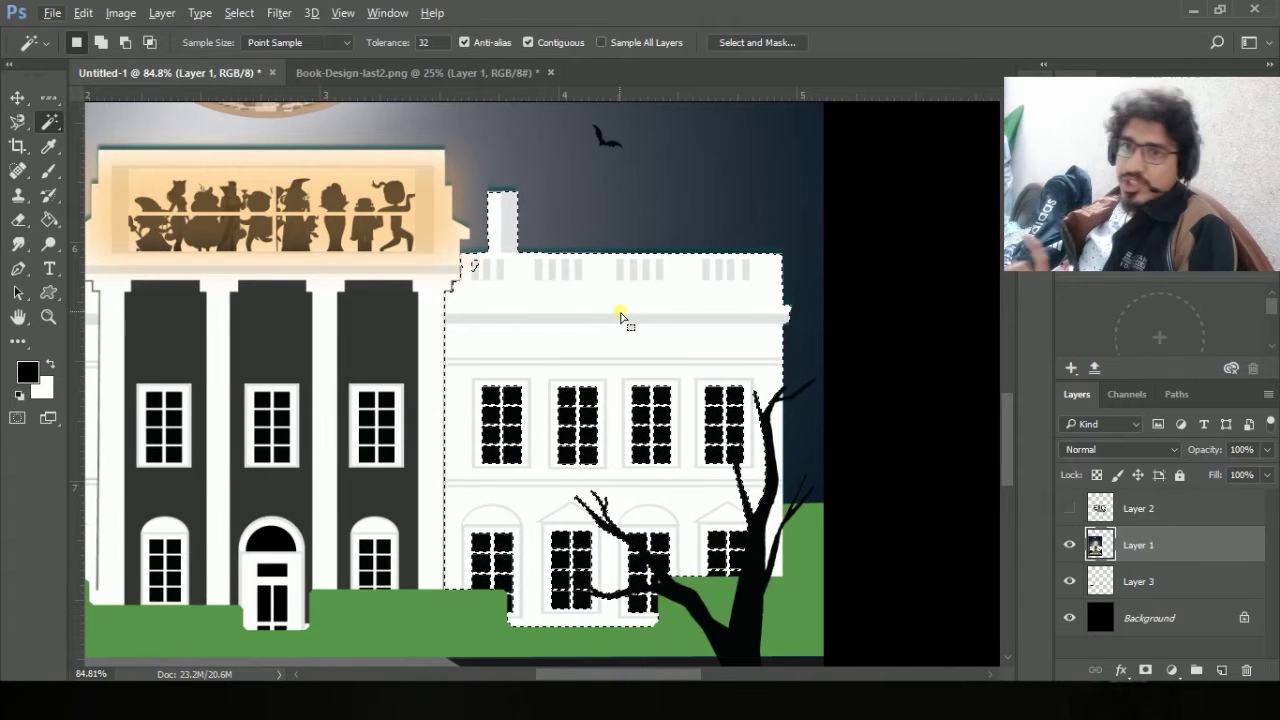
Select the dark wall panel between the two rightmost columns with the Magic Wand and copy it to a new layer.
{"action": "left_click", "coordinate": [375, 344]}
{"action": "scroll", "coordinate": [343, 369], "scroll_direction": "up", "scroll_amount": 3}
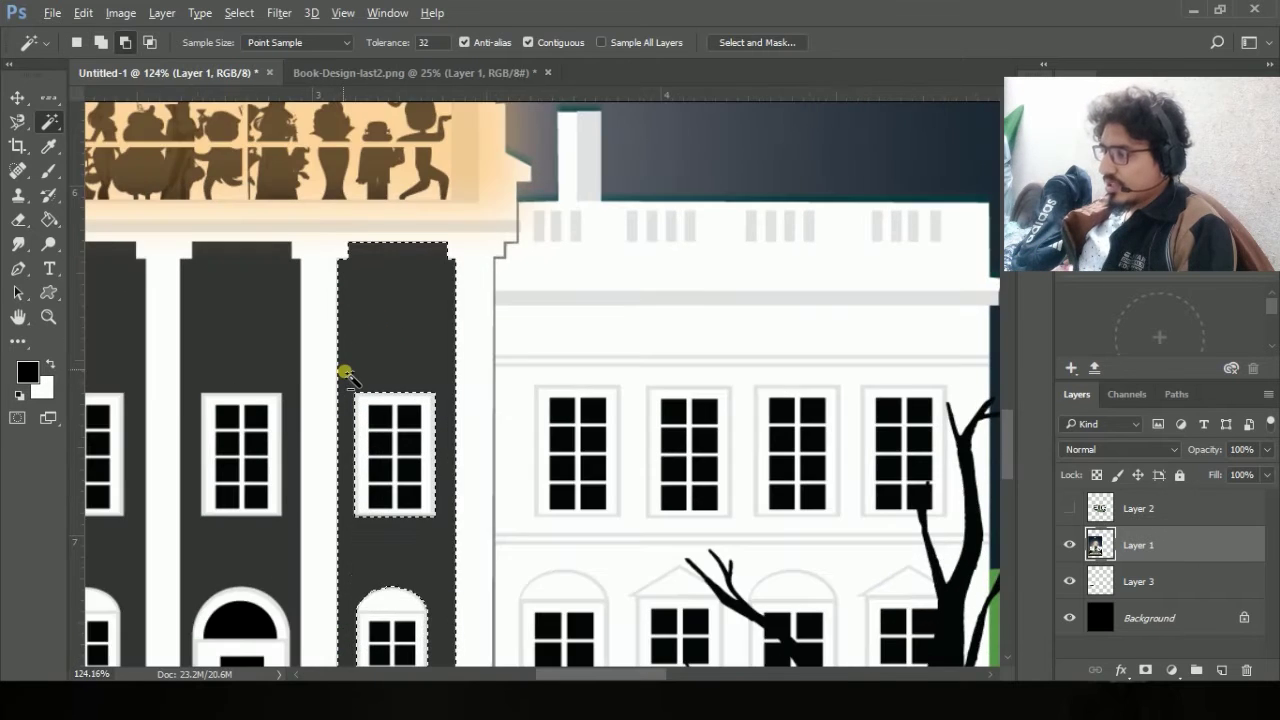
{"action": "left_click_drag", "start_coordinate": [481, 490], "coordinate": [543, 383]}
{"action": "scroll", "coordinate": [554, 360], "scroll_direction": "down", "scroll_amount": 3}
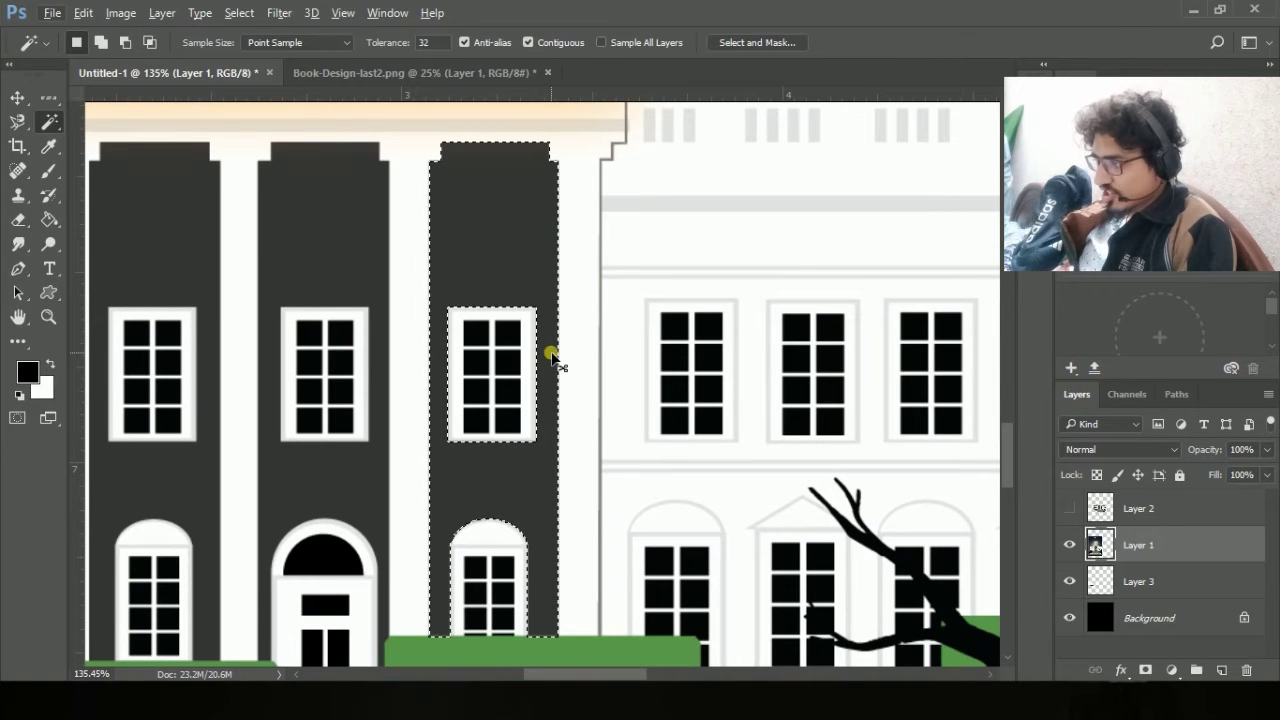
{"action": "key", "text": "ctrl+j"}
Try to move the copied wall panel on its own with Layer 1 hidden, and show Layer 1 again.
{"action": "left_click", "coordinate": [1069, 581]}
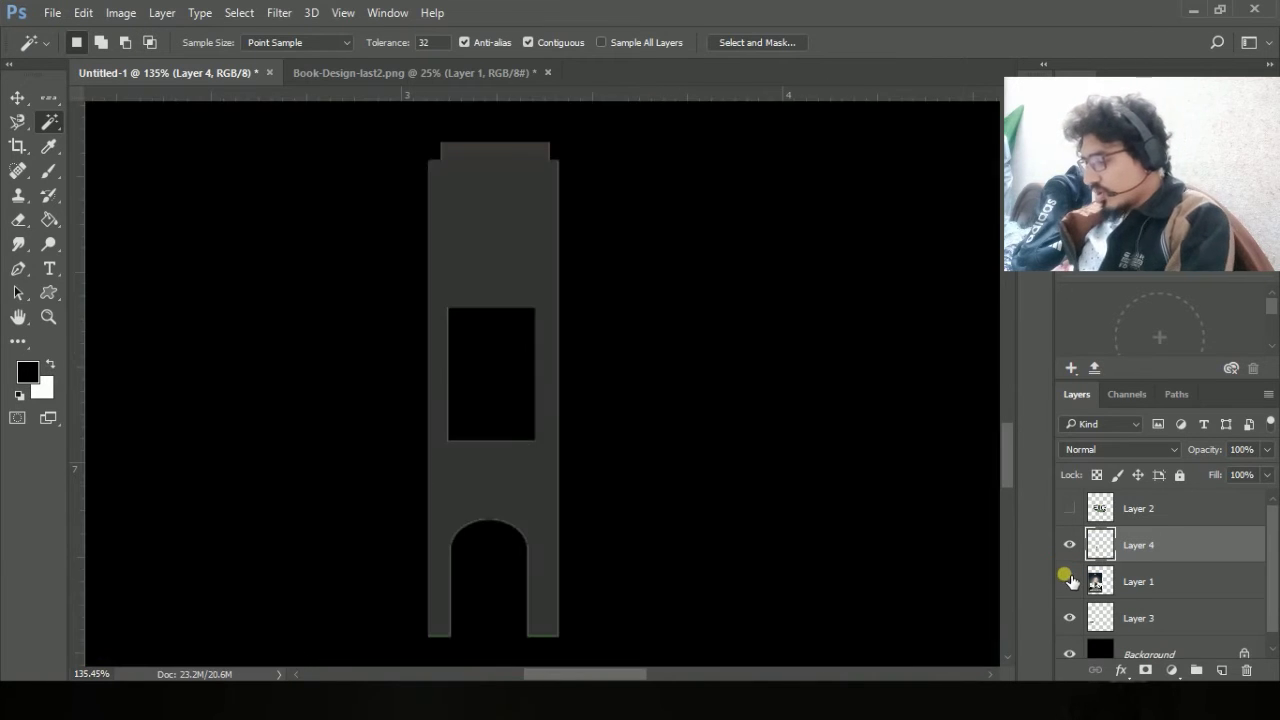
{"action": "scroll", "coordinate": [527, 345], "scroll_direction": "down", "scroll_amount": 3}
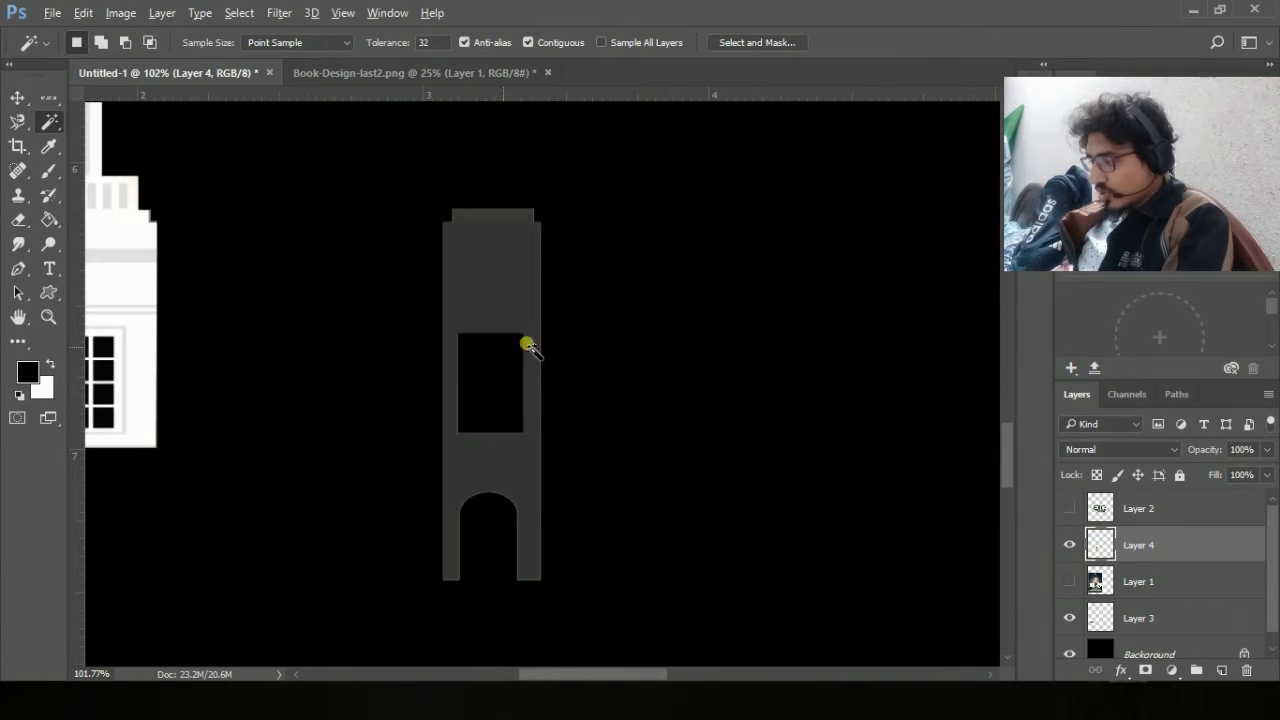
{"action": "left_click", "coordinate": [17, 97]}
{"action": "left_click_drag", "start_coordinate": [534, 164], "coordinate": [482, 266]}
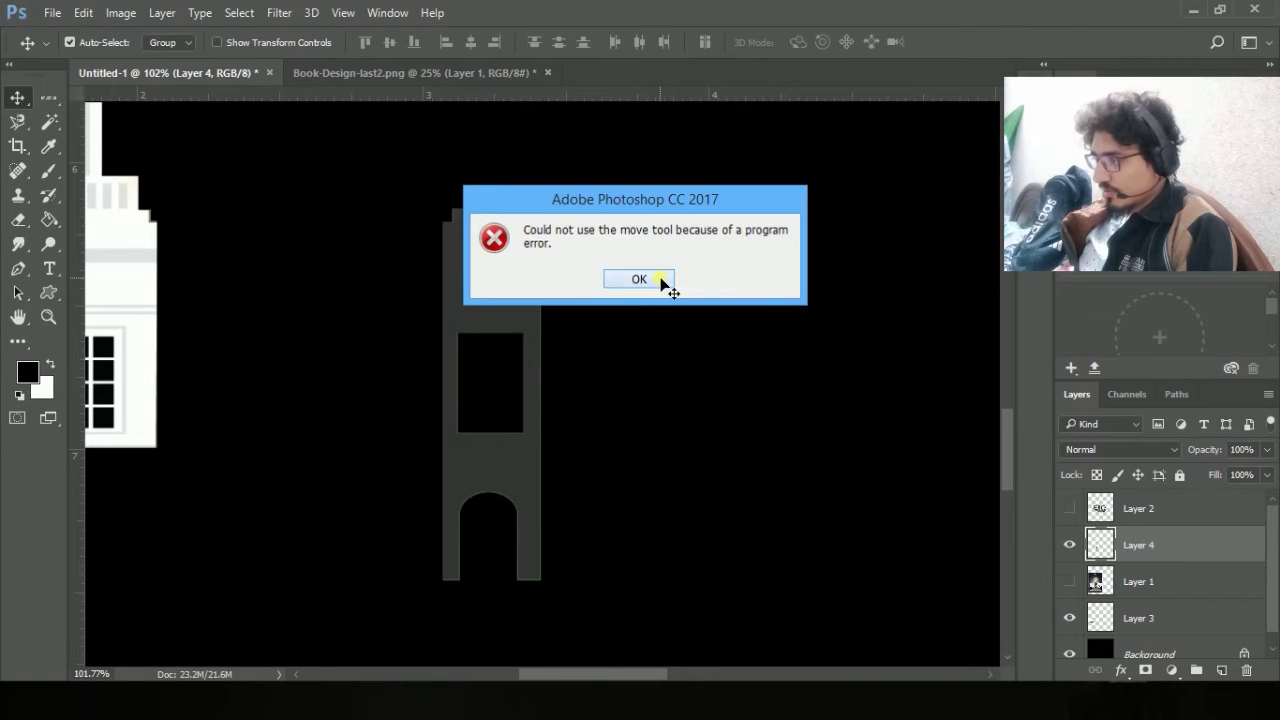
{"action": "left_click", "coordinate": [639, 279]}
{"action": "left_click", "coordinate": [1088, 543]}
{"action": "left_click", "coordinate": [1069, 581]}
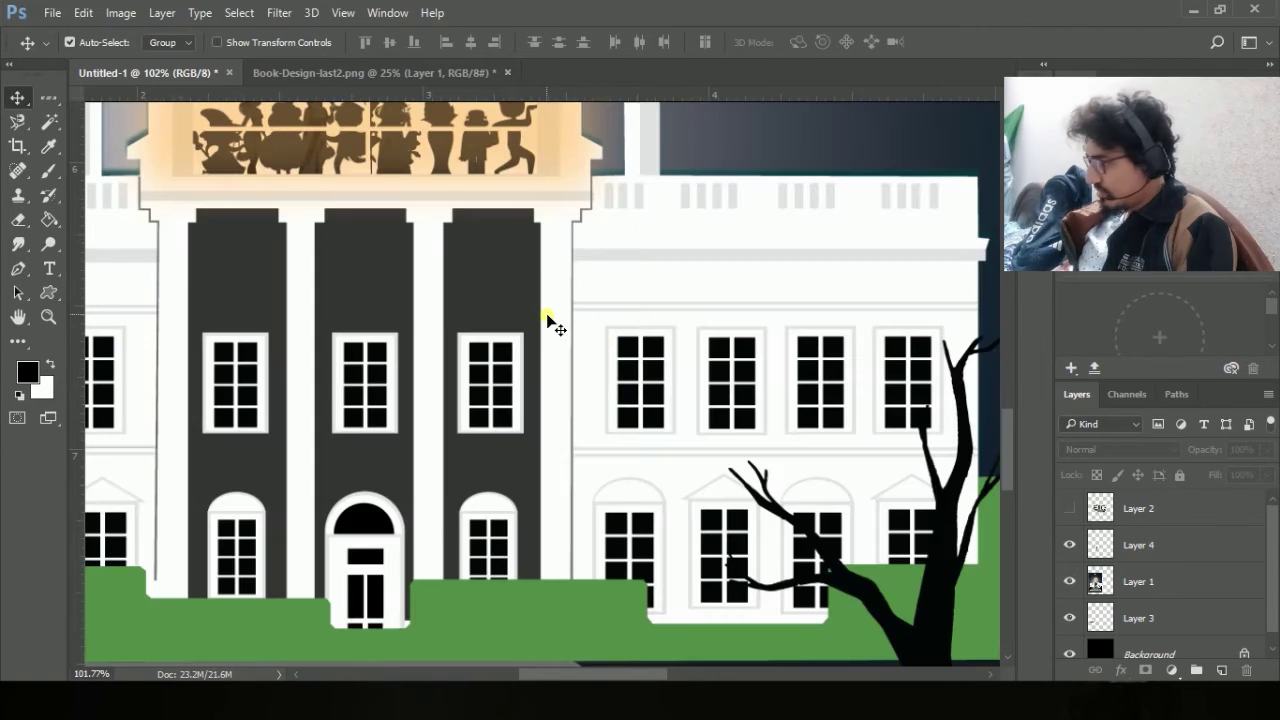
{"action": "scroll", "coordinate": [551, 320], "scroll_direction": "down", "scroll_amount": 2}
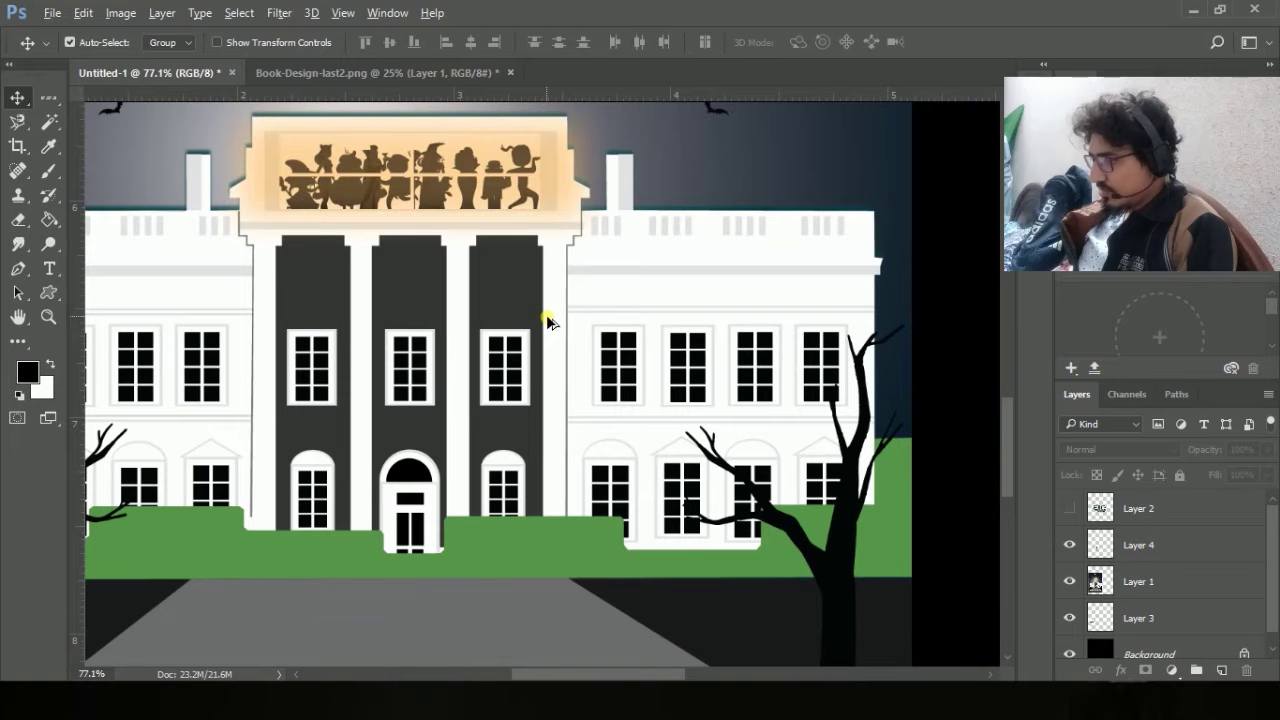
Crop the canvas to the edges of the book cover, cutting off the surrounding black area.
{"action": "left_click", "coordinate": [16, 147]}
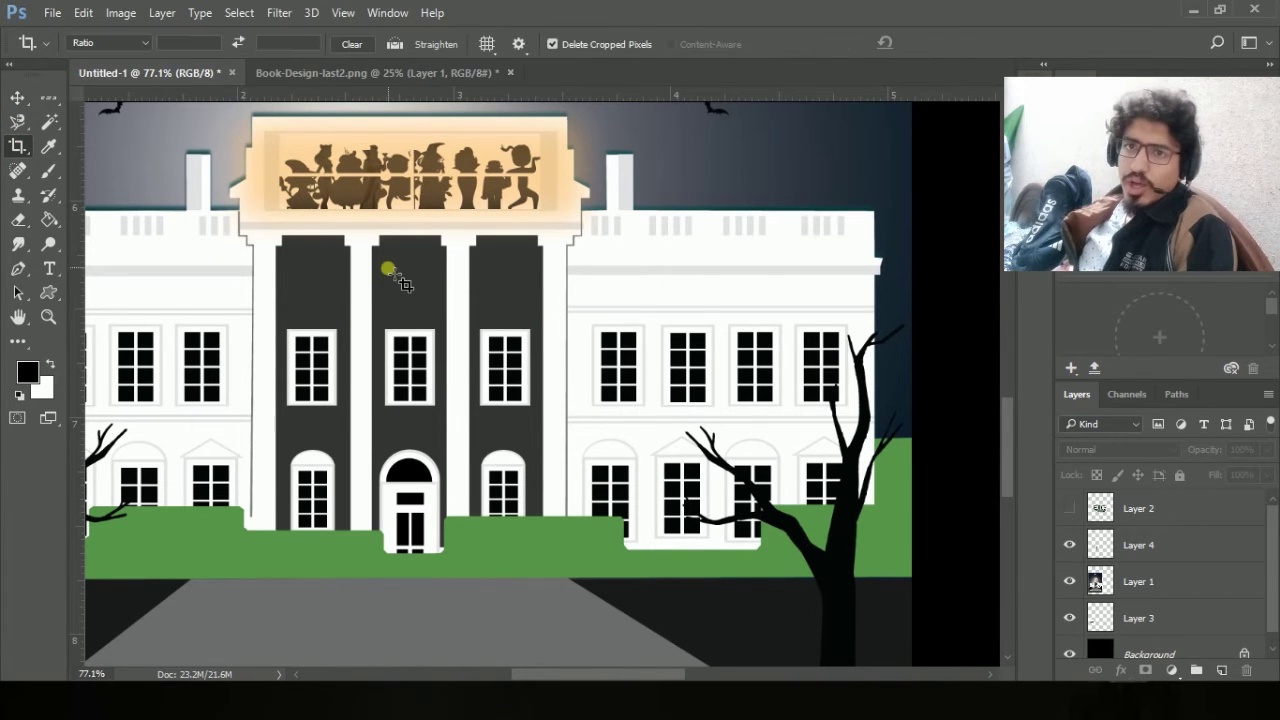
{"action": "scroll", "coordinate": [390, 278], "scroll_direction": "down", "scroll_amount": 3}
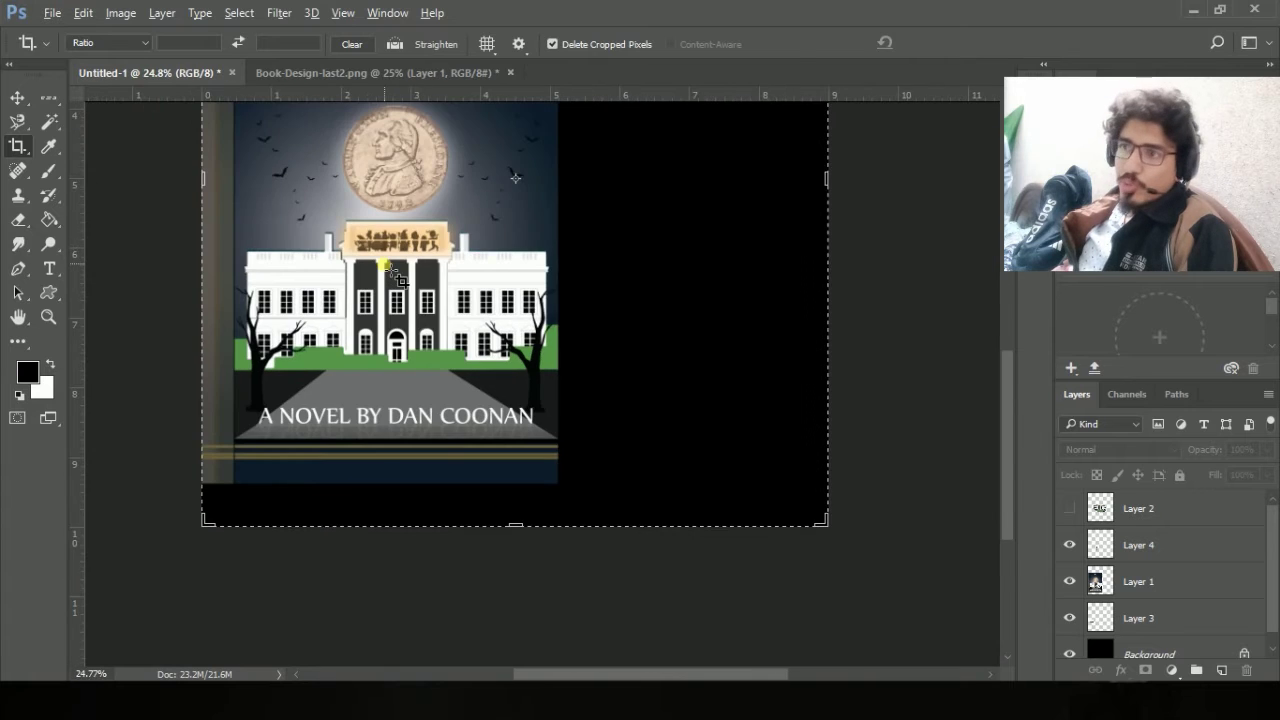
{"action": "scroll", "coordinate": [392, 272], "scroll_direction": "down", "scroll_amount": 2}
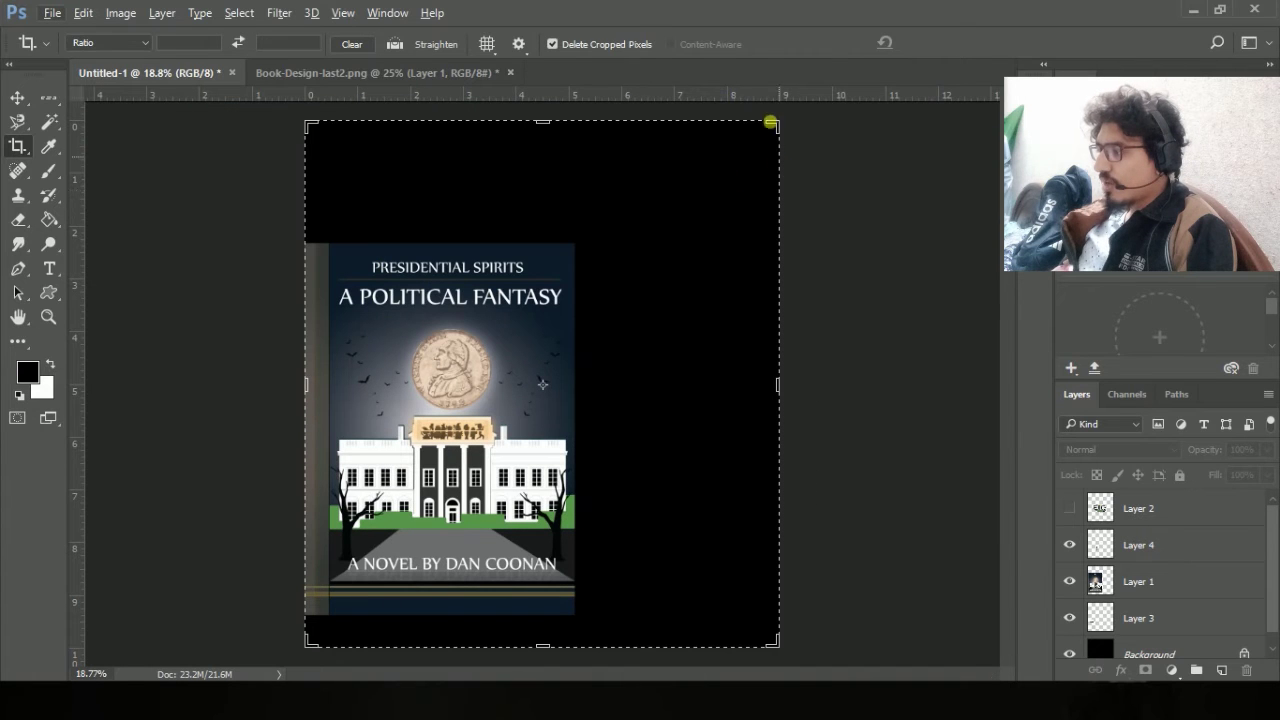
{"action": "left_click_drag", "start_coordinate": [786, 131], "coordinate": [677, 187]}
{"action": "left_click_drag", "start_coordinate": [539, 584], "coordinate": [543, 560]}
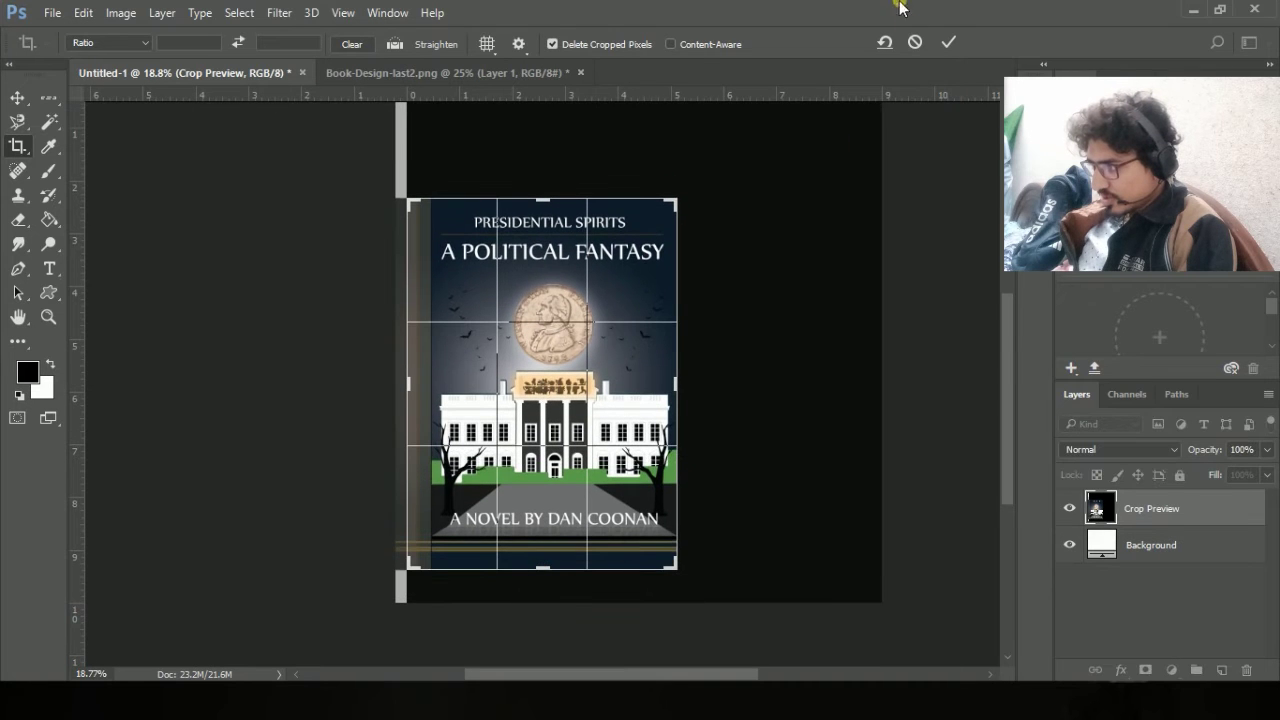
{"action": "left_click", "coordinate": [949, 43]}
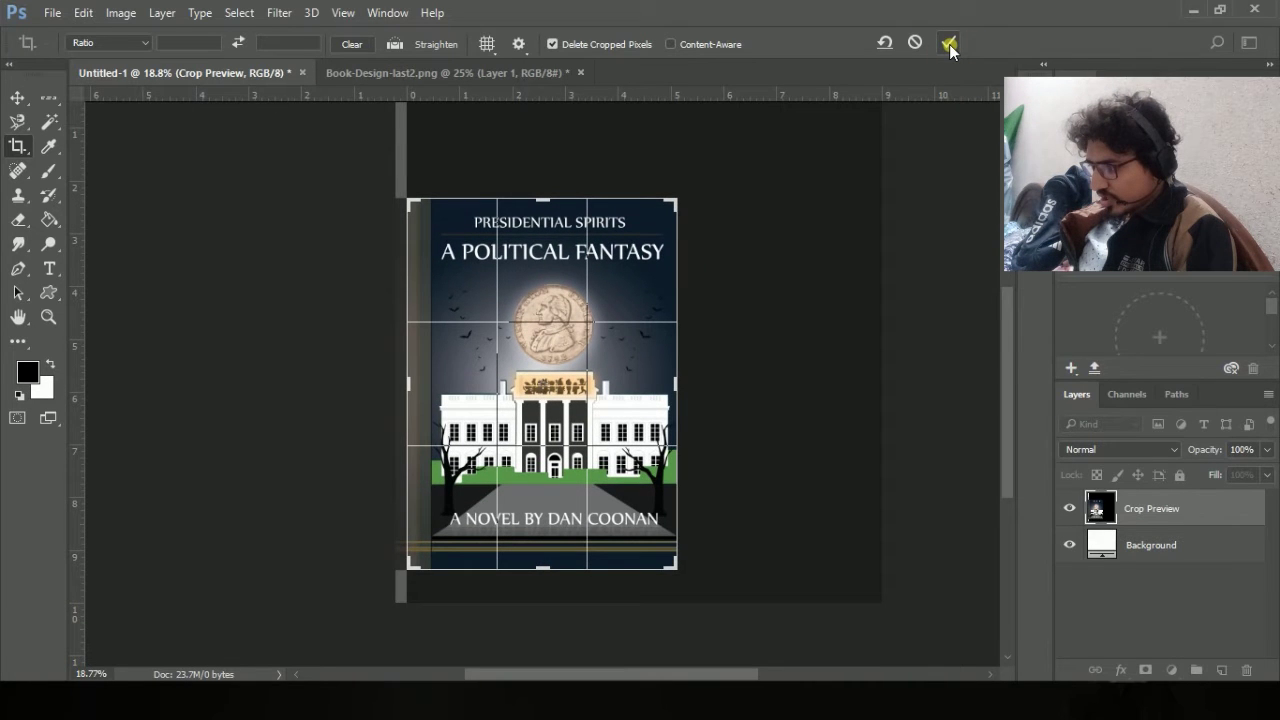
{"action": "left_click", "coordinate": [949, 45]}
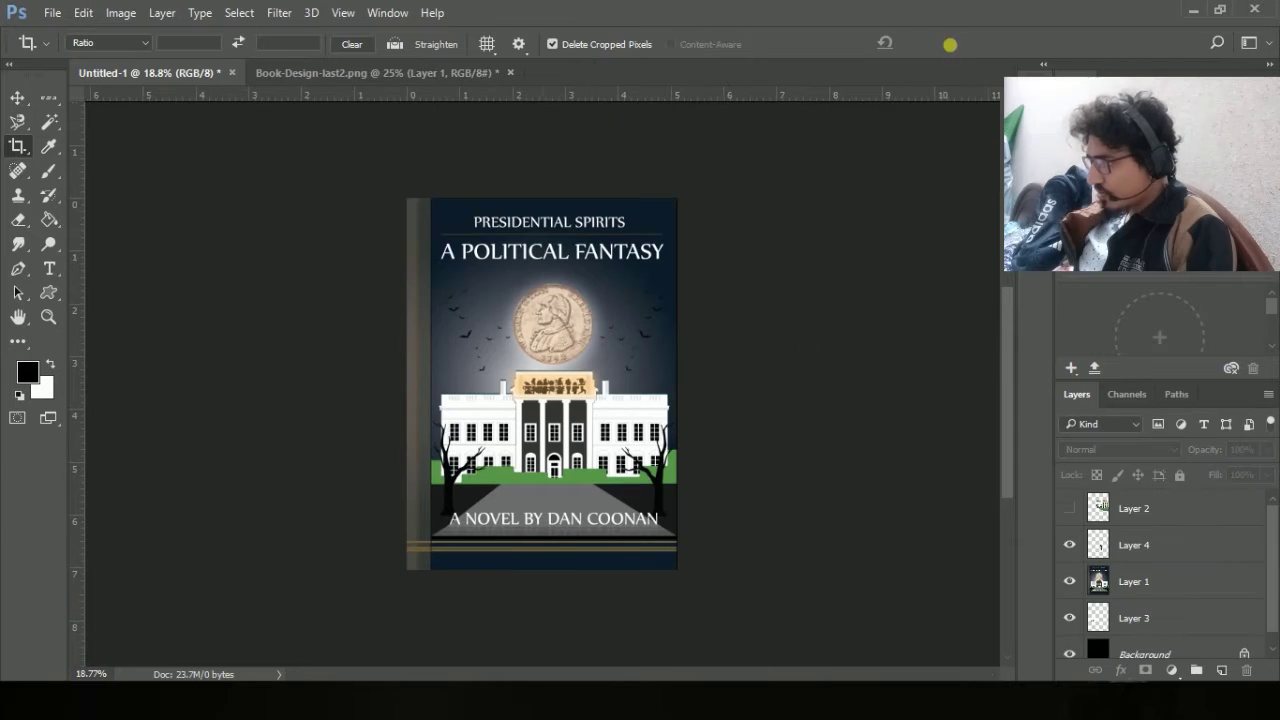
{"action": "left_click", "coordinate": [17, 147]}
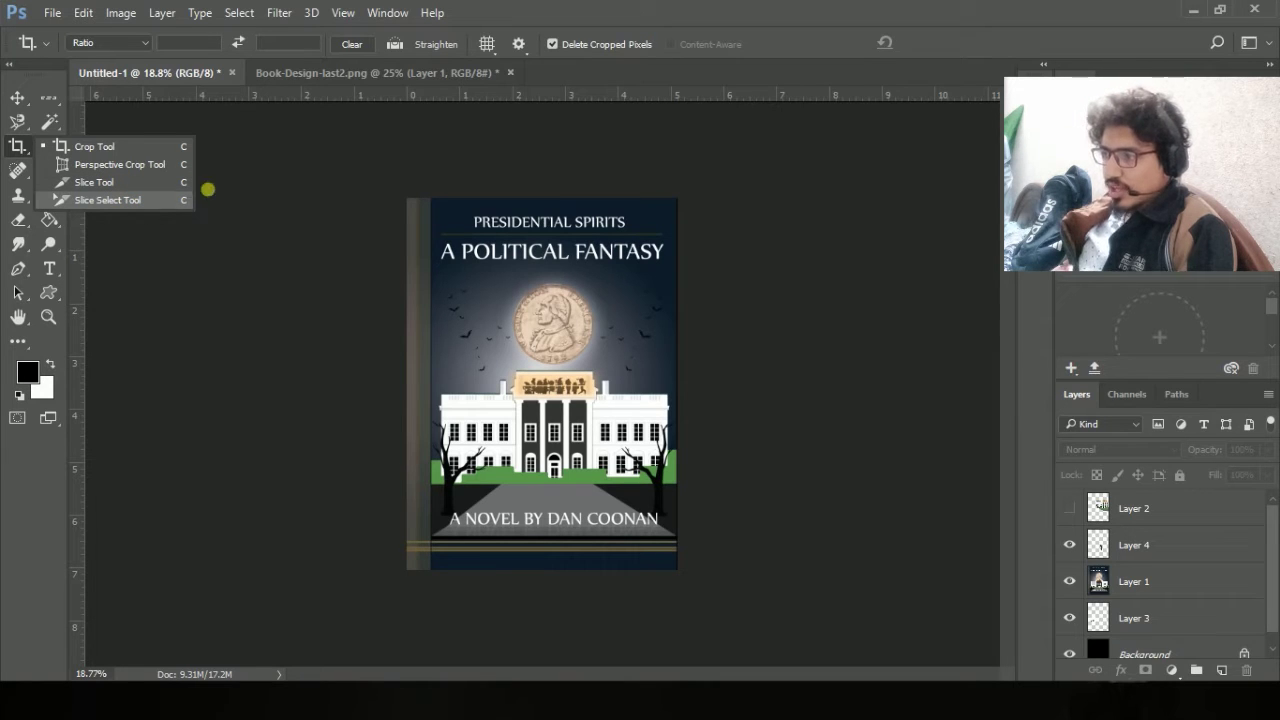
{"action": "left_click", "coordinate": [118, 150]}
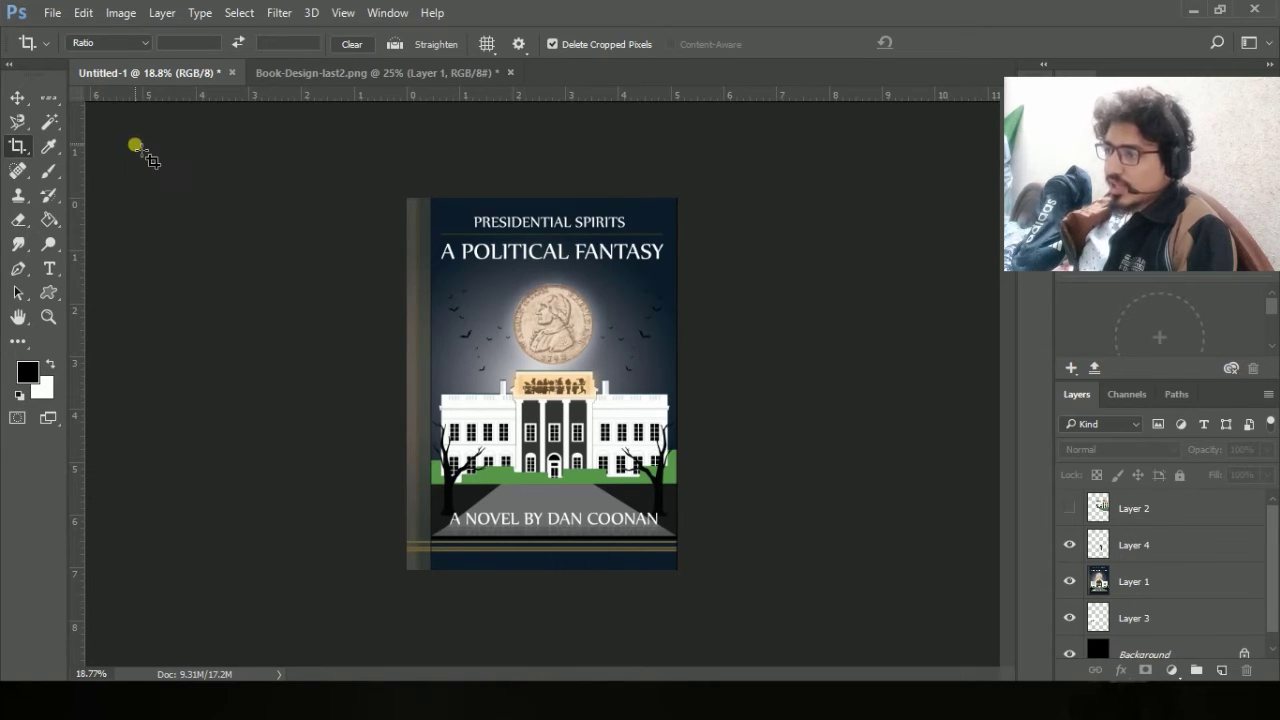
Sample foreground colours with the Eyedropper from the sky, the coin, the white column, the dark wall and finally the green hedge.
{"action": "left_click", "coordinate": [44, 151]}
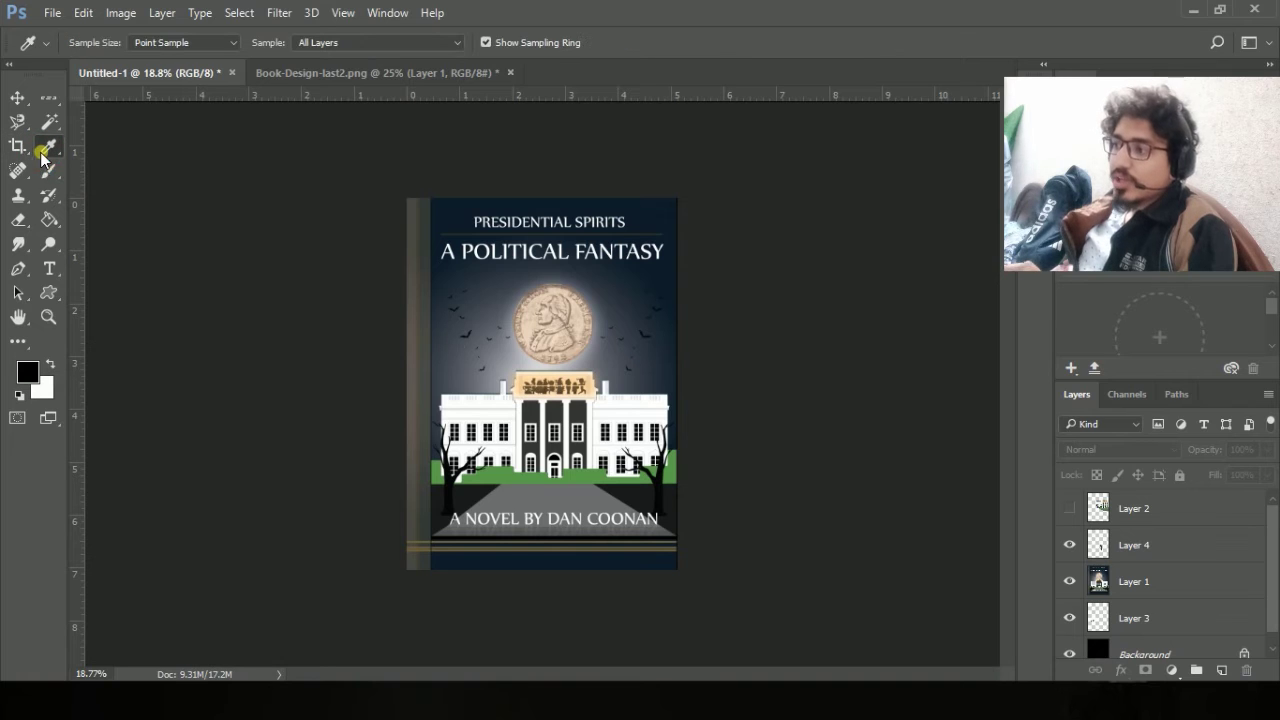
{"action": "scroll", "coordinate": [584, 438], "scroll_direction": "up", "scroll_amount": 5}
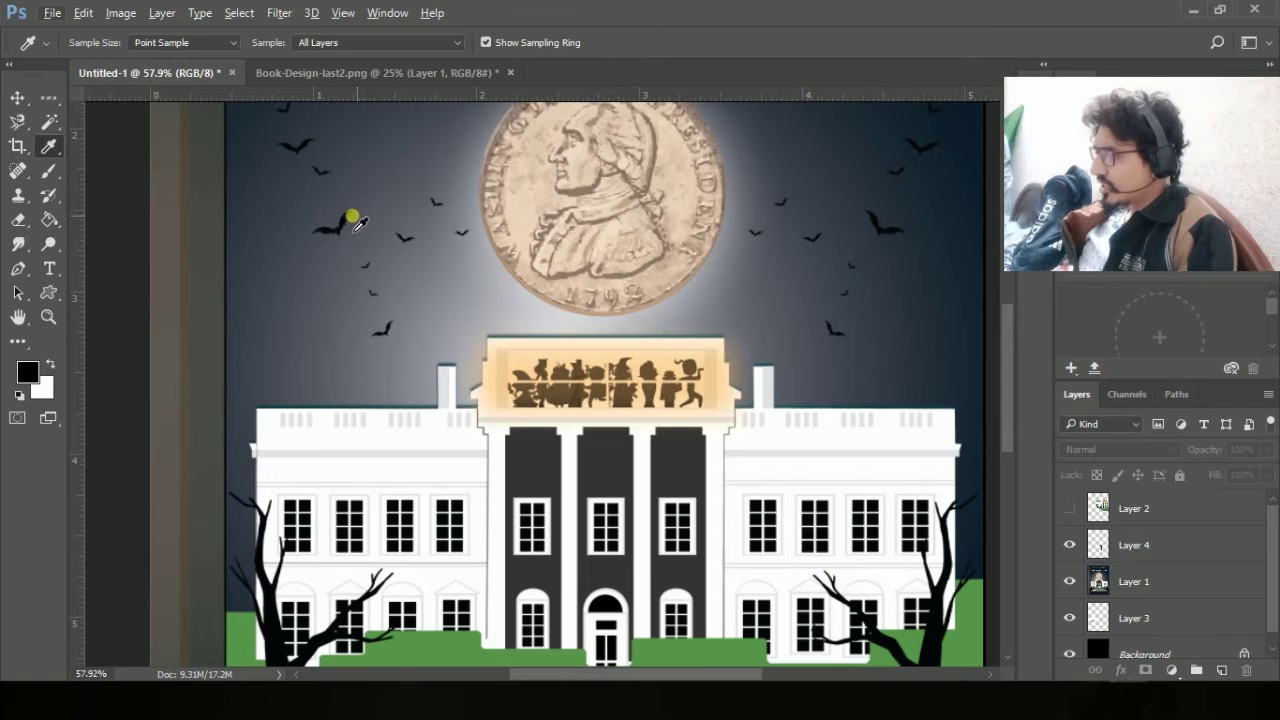
{"action": "left_click", "coordinate": [370, 177]}
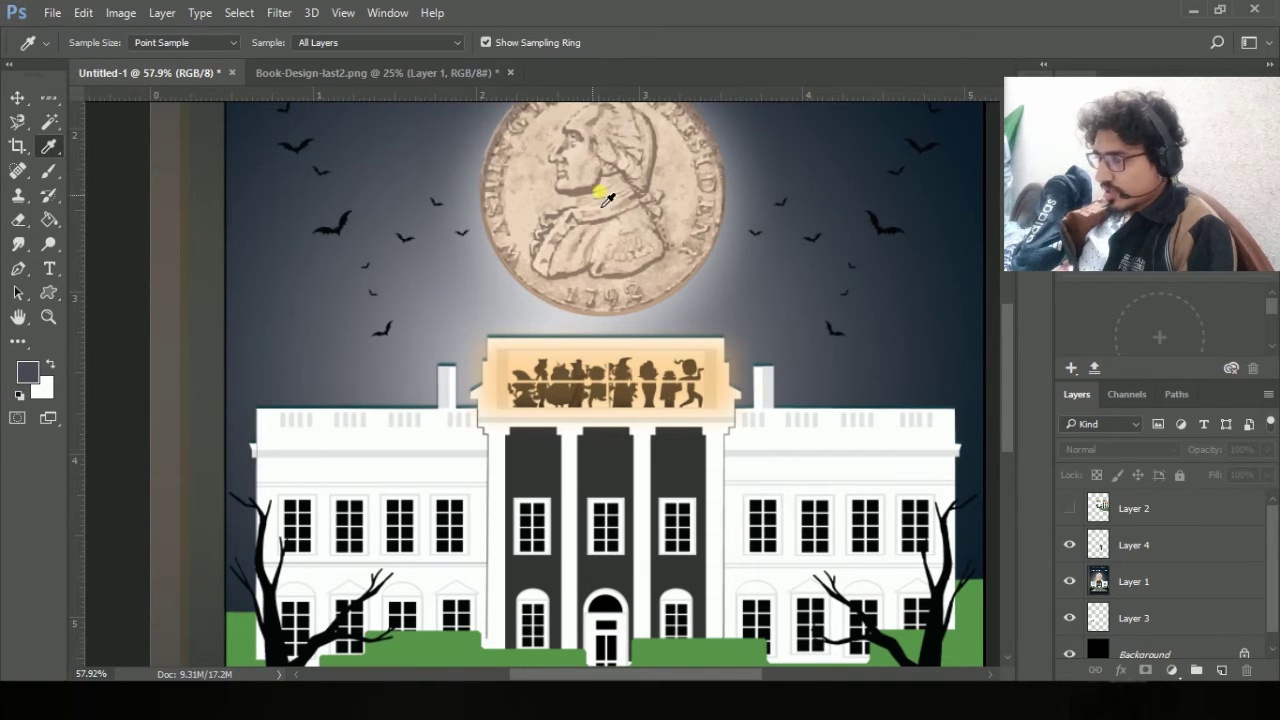
{"action": "left_click", "coordinate": [568, 163]}
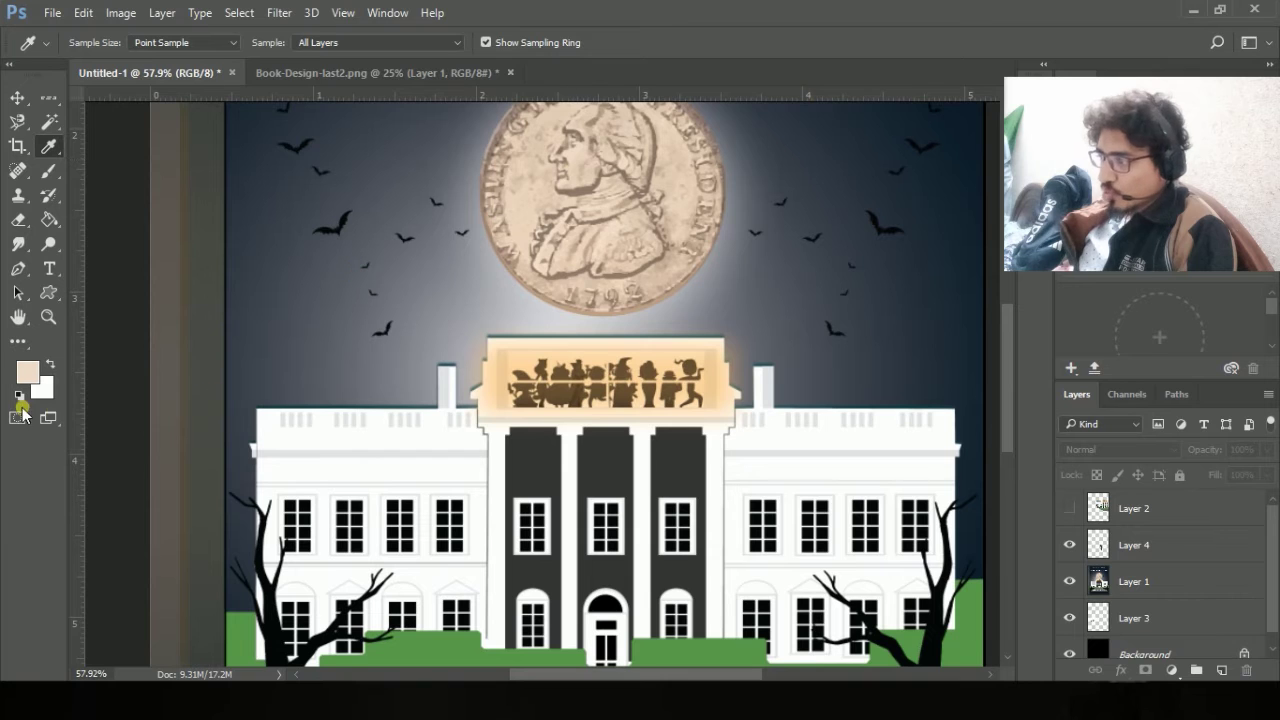
{"action": "scroll", "coordinate": [518, 430], "scroll_direction": "down", "scroll_amount": 5}
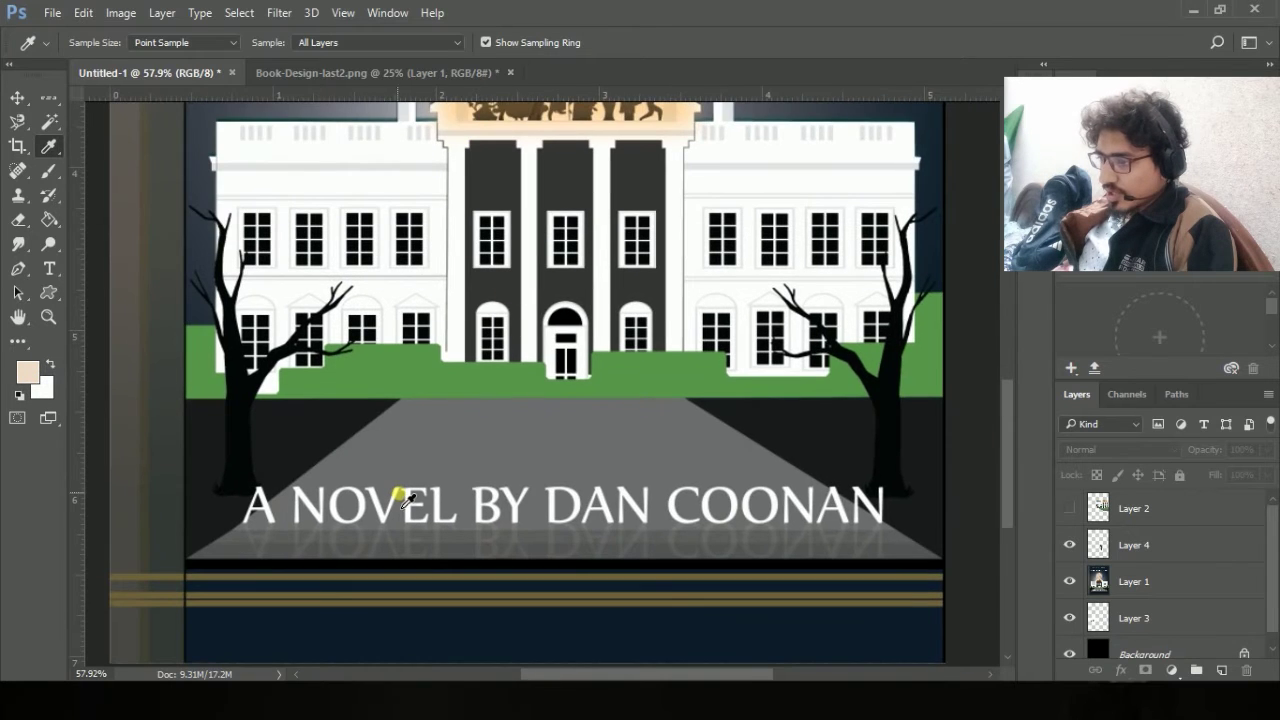
{"action": "left_click", "coordinate": [449, 250]}
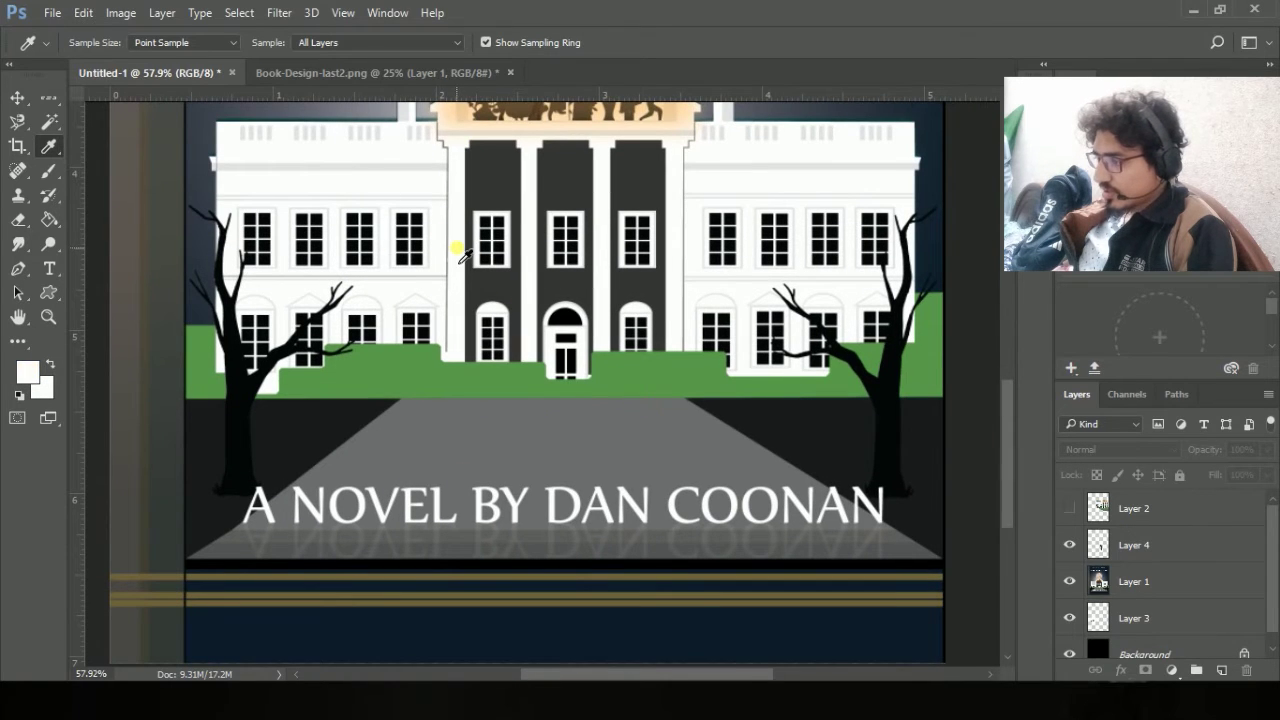
{"action": "left_click", "coordinate": [580, 199]}
{"action": "left_click", "coordinate": [844, 383]}
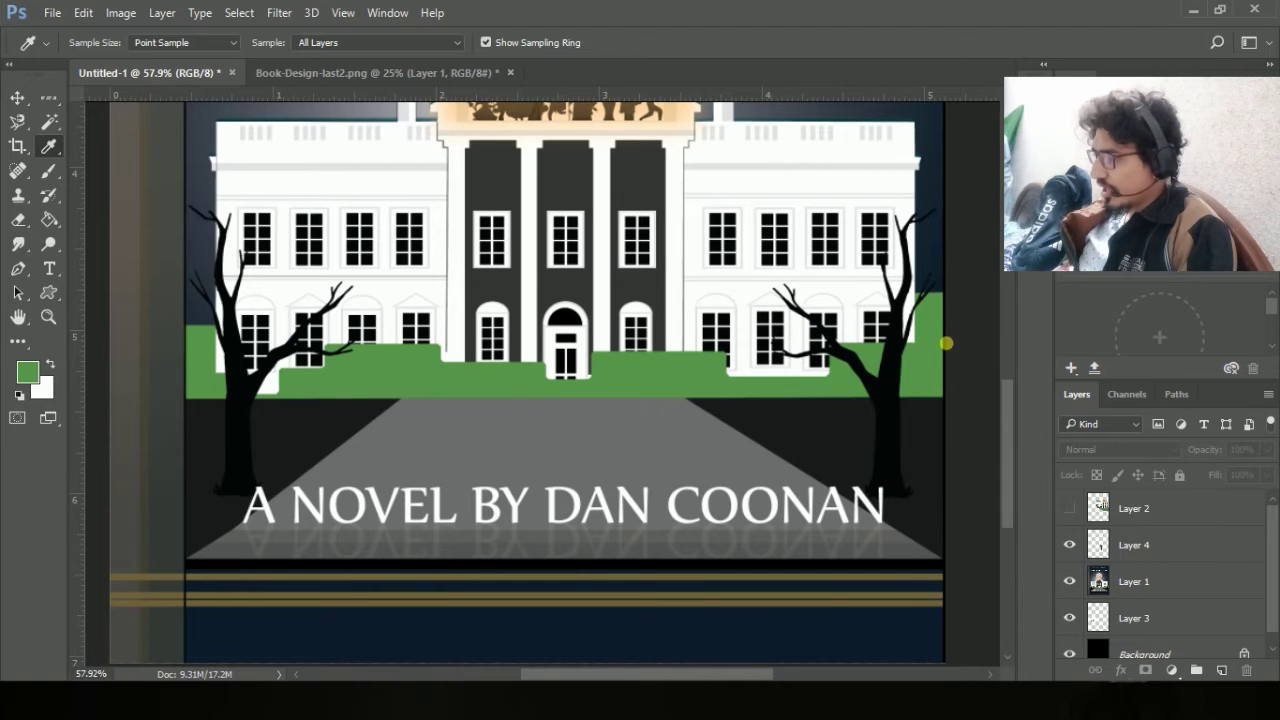
{"action": "left_click_drag", "start_coordinate": [731, 201], "coordinate": [642, 374]}
{"action": "scroll", "coordinate": [788, 322], "scroll_direction": "down", "scroll_amount": 4}
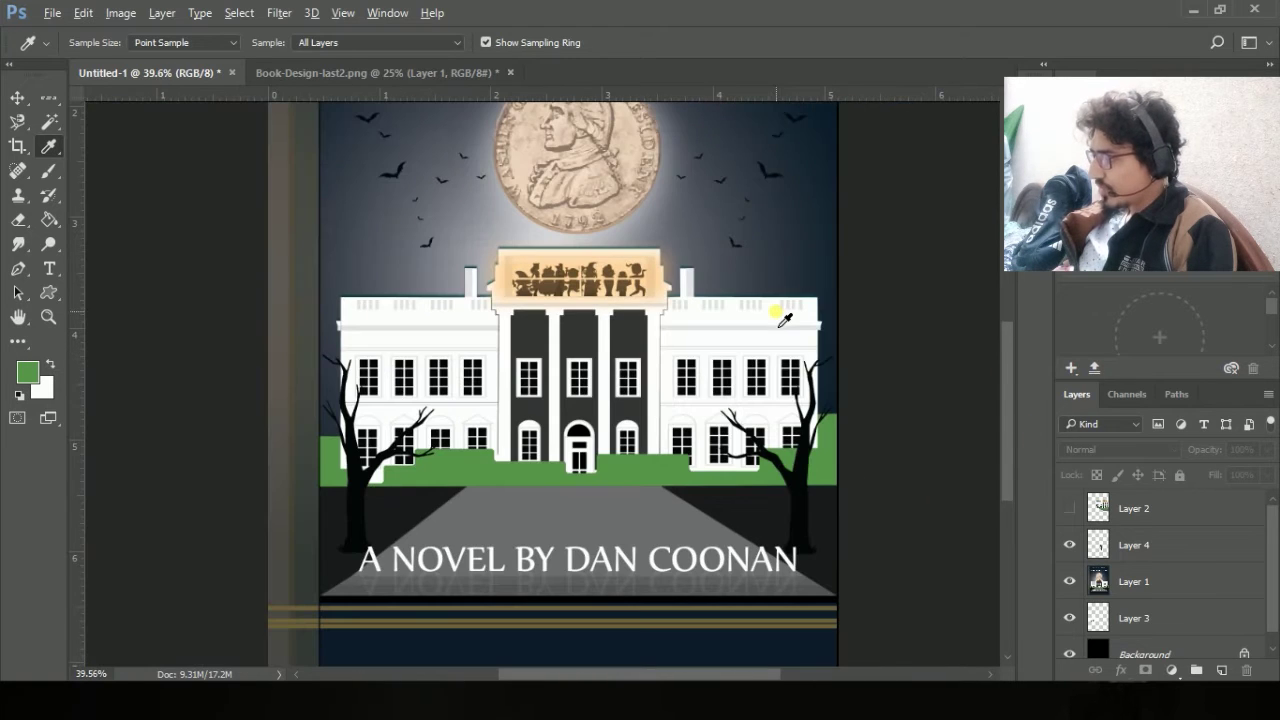
{"action": "right_click", "coordinate": [49, 146]}
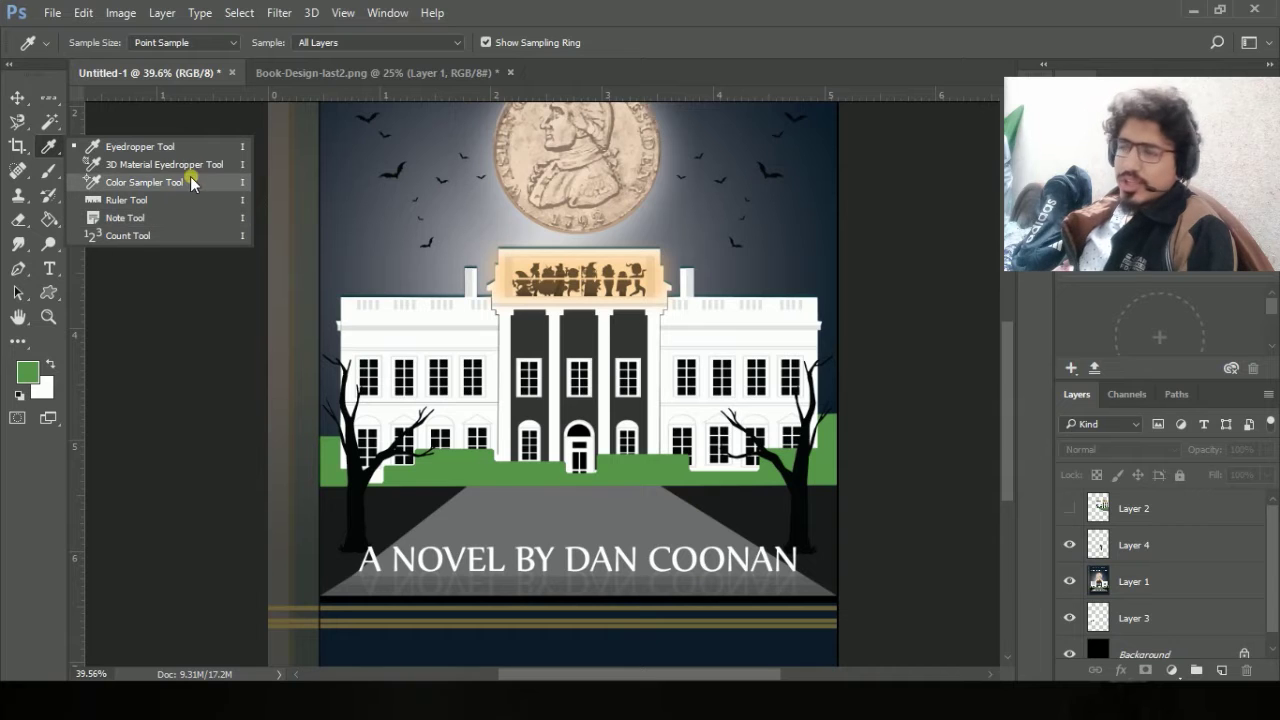
{"action": "left_click", "coordinate": [141, 147]}
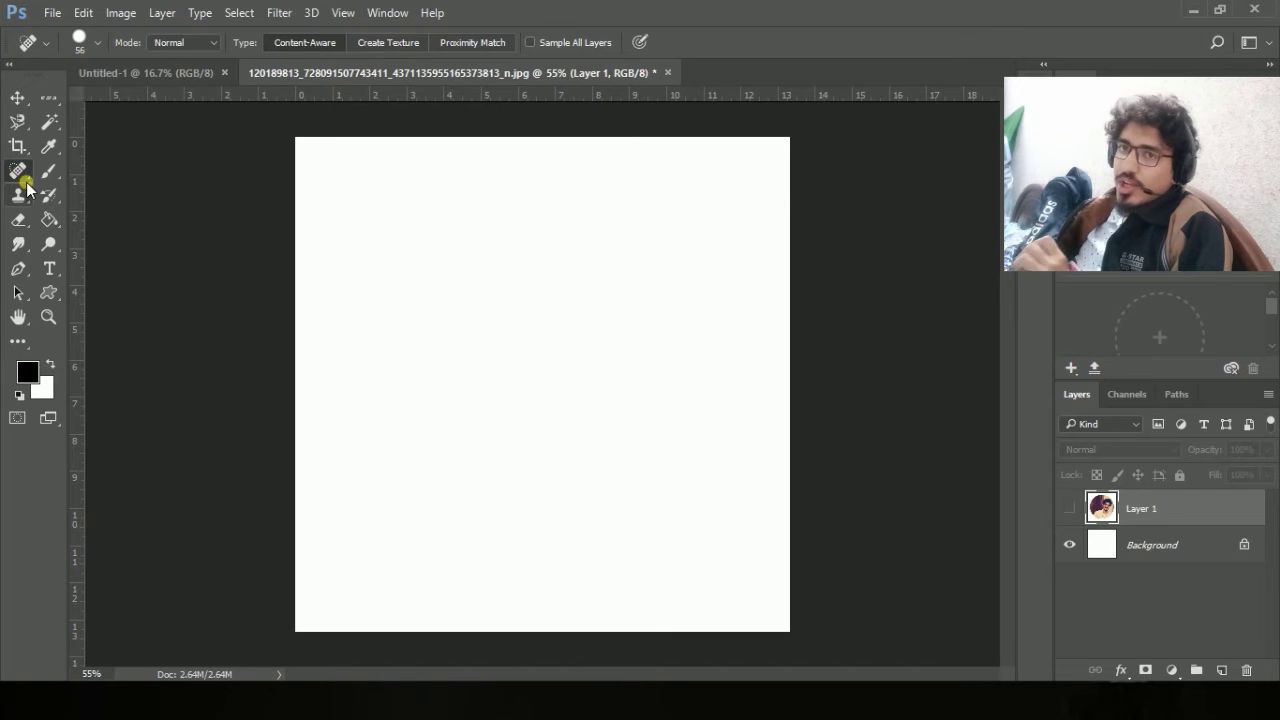
Choose the Spot Healing Brush and make the portrait on Layer 1 visible.
{"action": "right_click", "coordinate": [20, 168]}
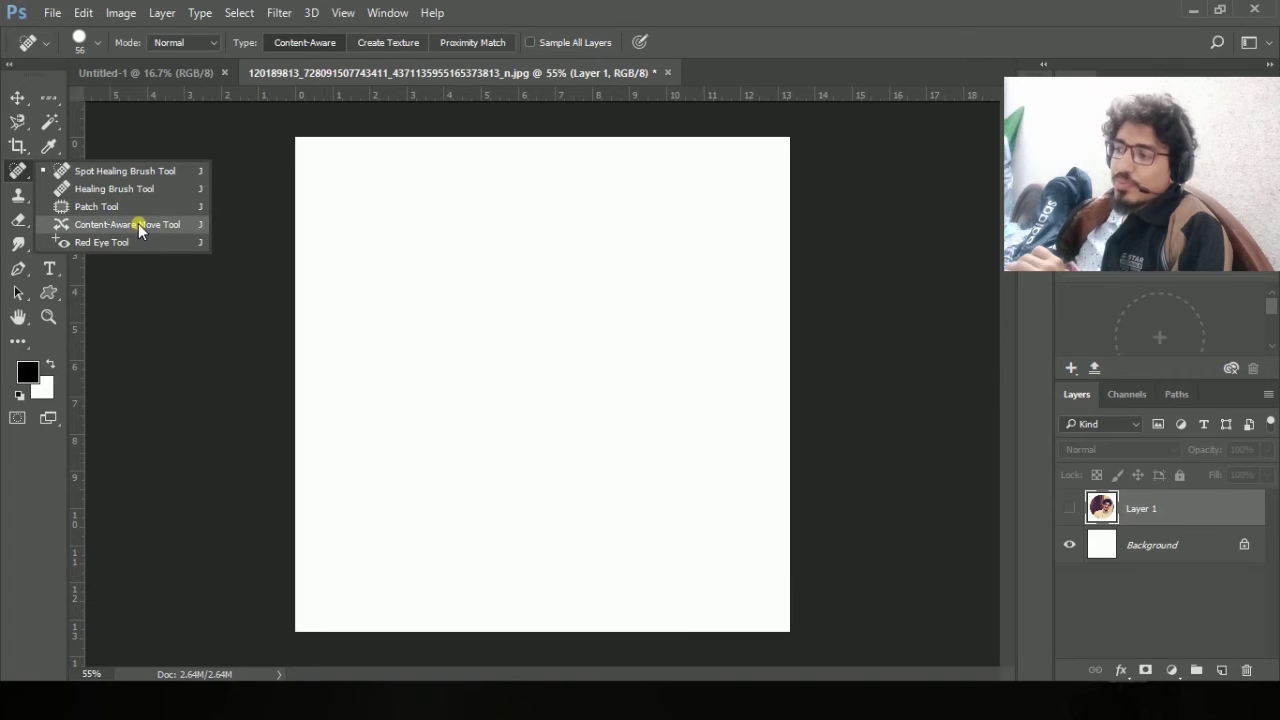
{"action": "left_click", "coordinate": [93, 172]}
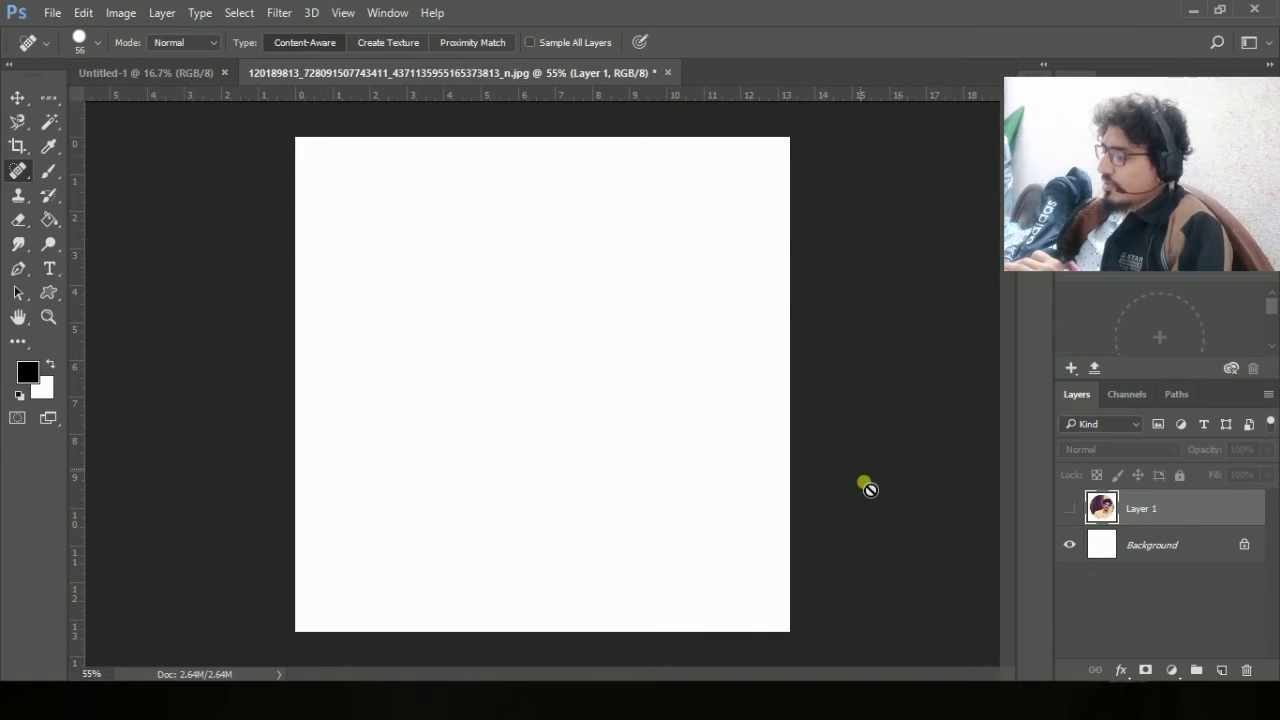
{"action": "left_click", "coordinate": [1069, 508]}
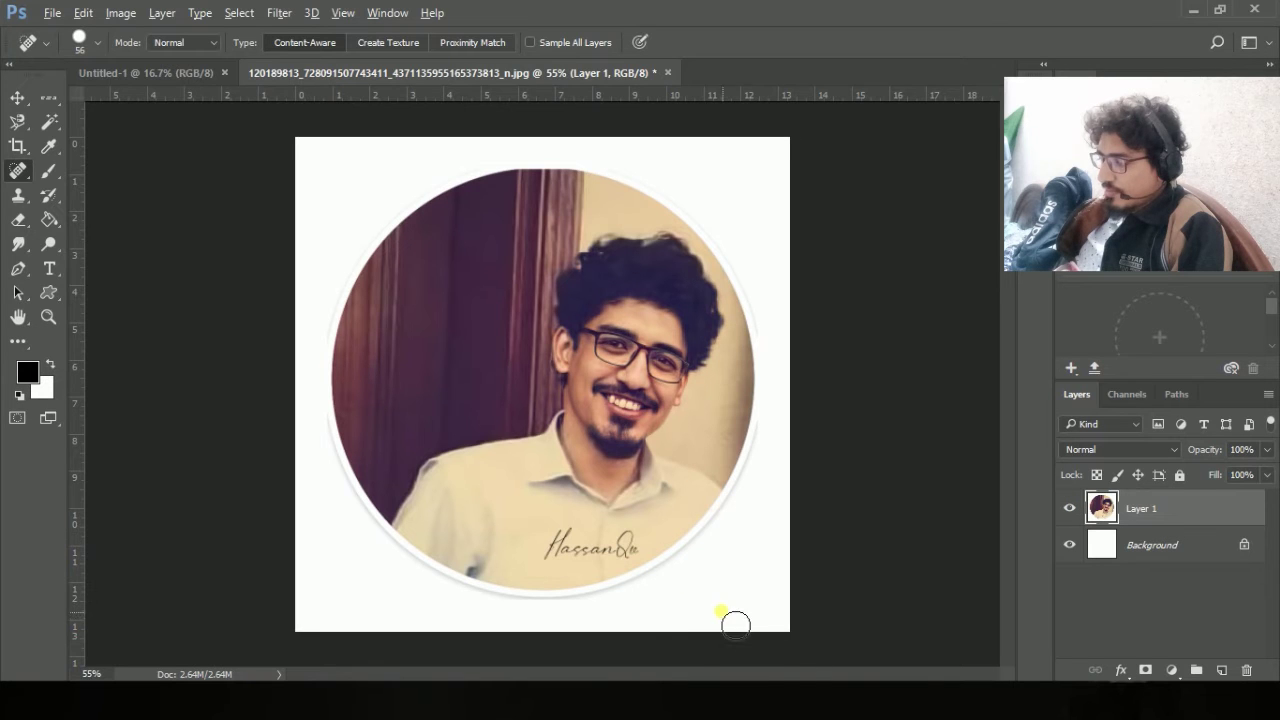
Erase the handwritten signature from the shirt with the Spot Healing Brush at size 40, including the leftover dark speck.
{"action": "scroll", "coordinate": [689, 625], "scroll_direction": "up", "scroll_amount": 3}
{"action": "scroll", "coordinate": [689, 625], "scroll_direction": "up", "scroll_amount": 2}
{"action": "scroll", "coordinate": [581, 614], "scroll_direction": "up", "scroll_amount": 1}
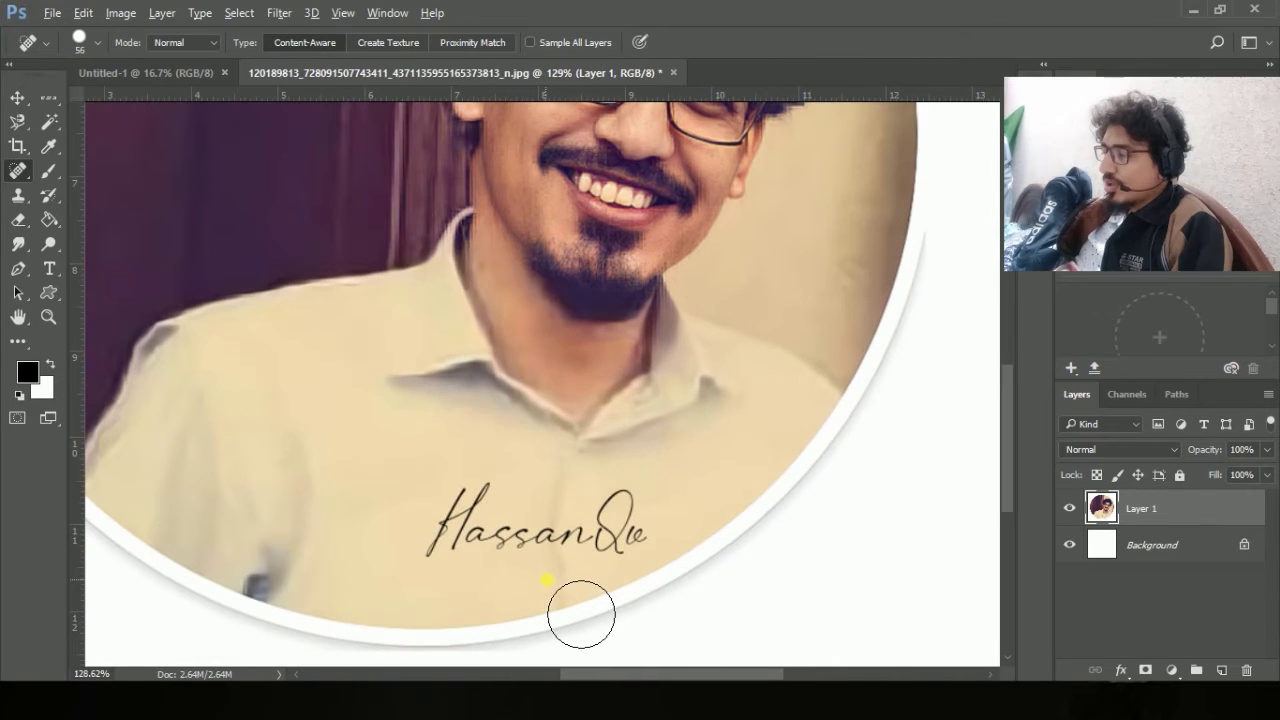
{"action": "left_click_drag", "start_coordinate": [667, 548], "coordinate": [680, 428]}
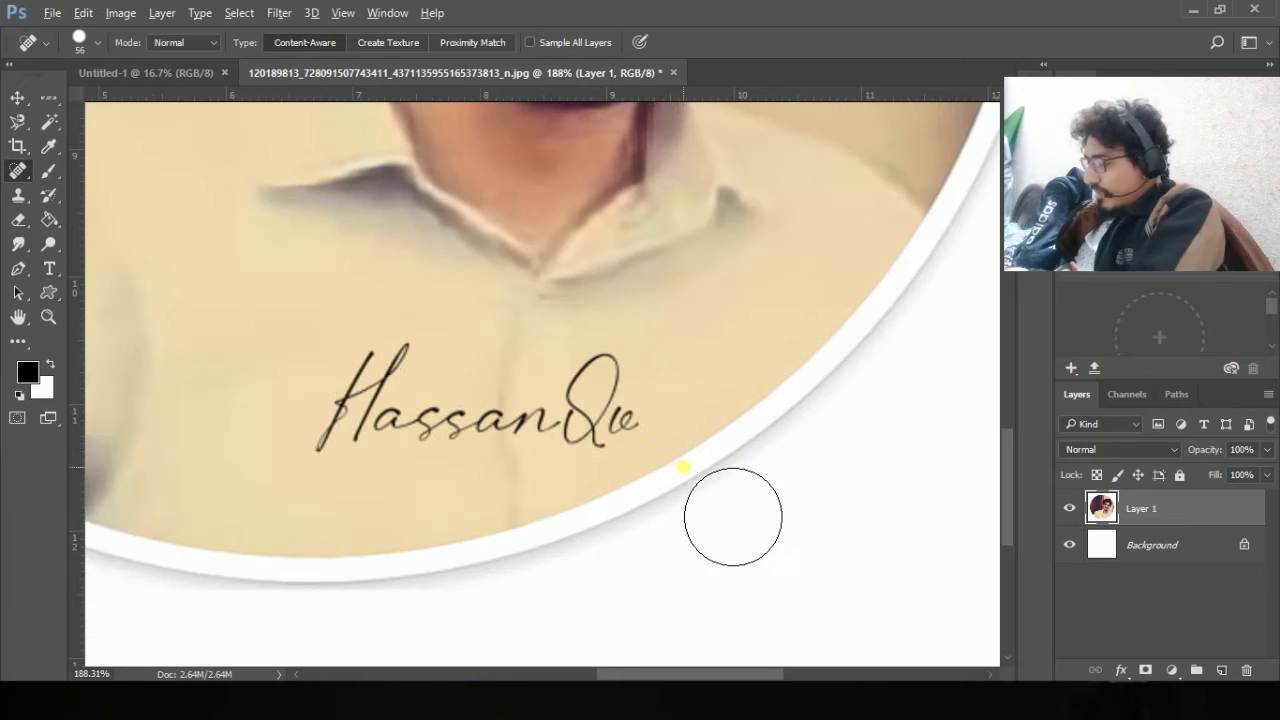
{"action": "scroll", "coordinate": [700, 510], "scroll_direction": "up", "scroll_amount": 3}
{"action": "key", "text": "bracketleft"}
{"action": "key", "text": "bracketleft"}
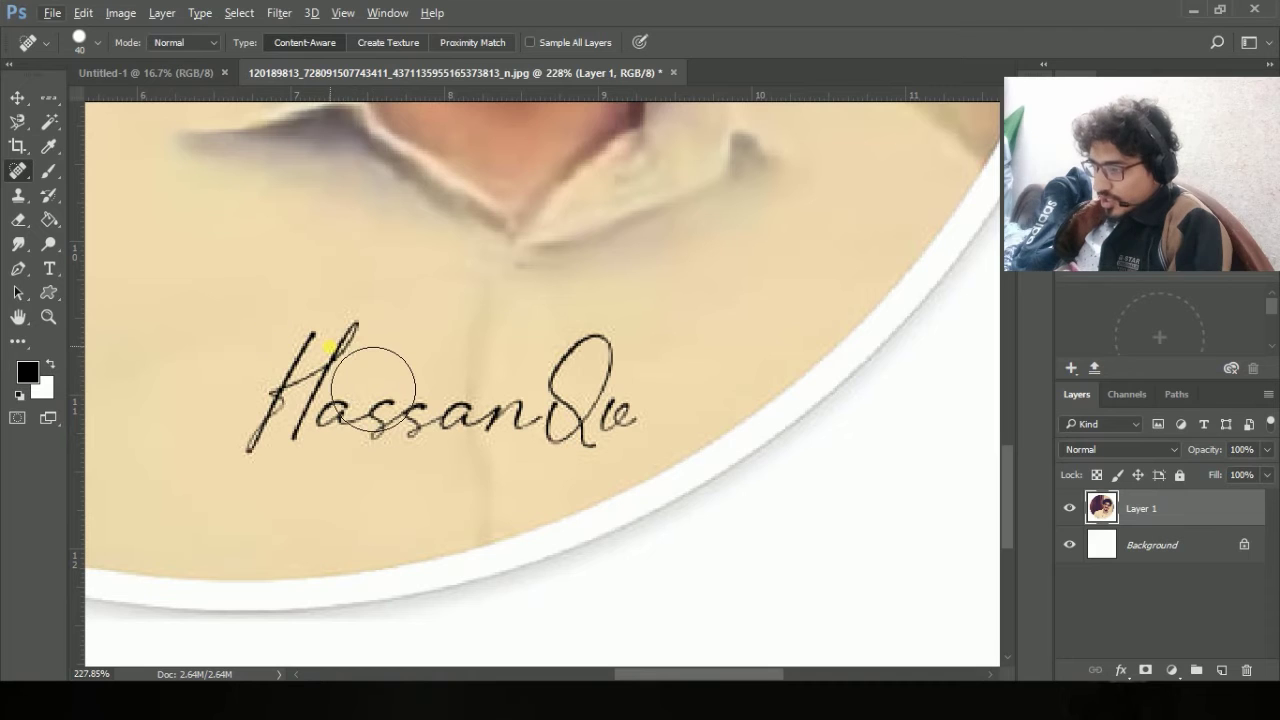
{"action": "mouse_move", "coordinate": [376, 390]}
{"action": "left_mouse_down"}
{"action": "mouse_move", "coordinate": [325, 345]}
{"action": "mouse_move", "coordinate": [289, 383]}
{"action": "mouse_move", "coordinate": [345, 478]}
{"action": "mouse_move", "coordinate": [654, 451]}
{"action": "left_mouse_up"}
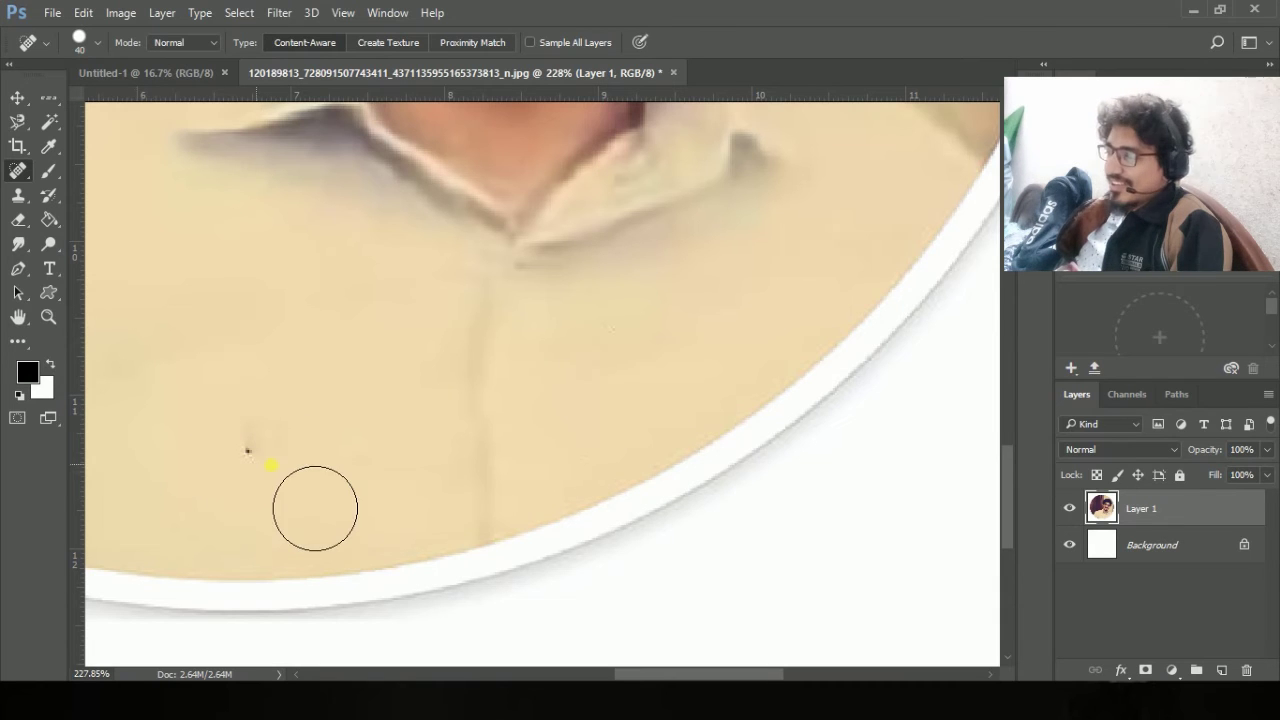
{"action": "left_click", "coordinate": [260, 459]}
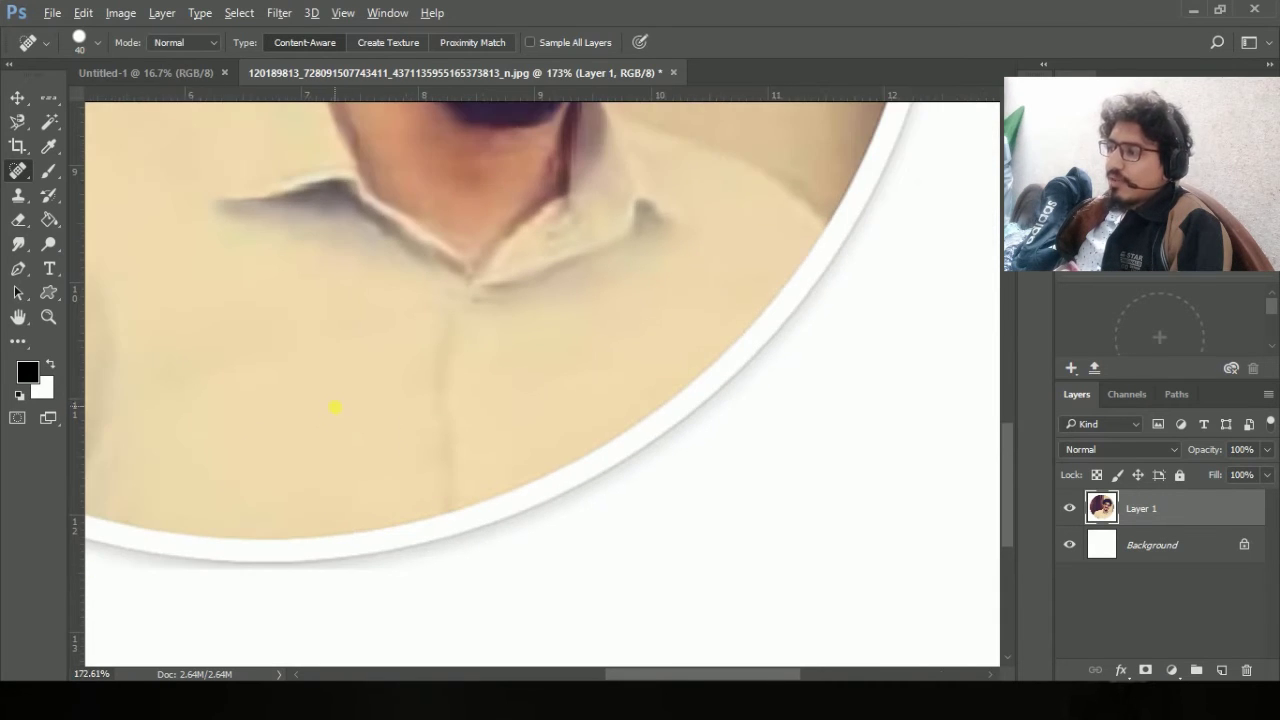
Smooth the blemishes across the forehead with the Spot Healing Brush at size 15.
{"action": "scroll", "coordinate": [340, 400], "scroll_direction": "down", "scroll_amount": 5}
{"action": "left_click_drag", "start_coordinate": [370, 270], "coordinate": [328, 432]}
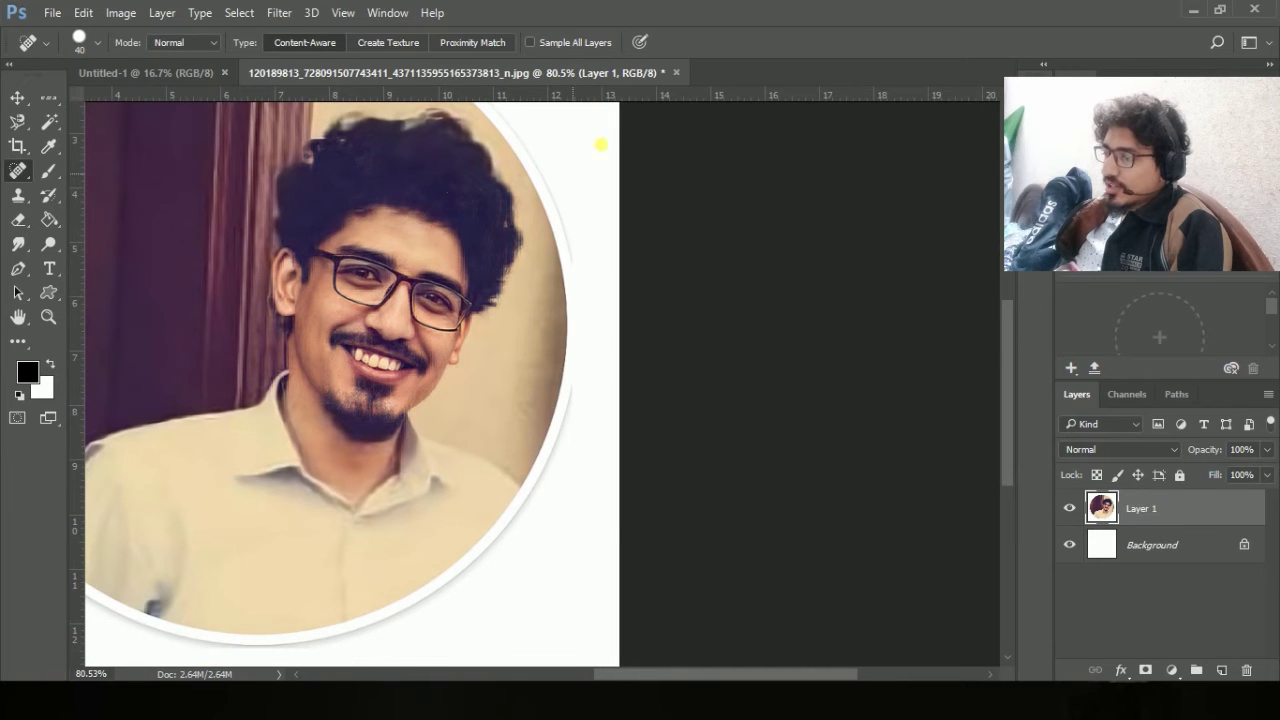
{"action": "scroll", "coordinate": [460, 182], "scroll_direction": "up", "scroll_amount": 4}
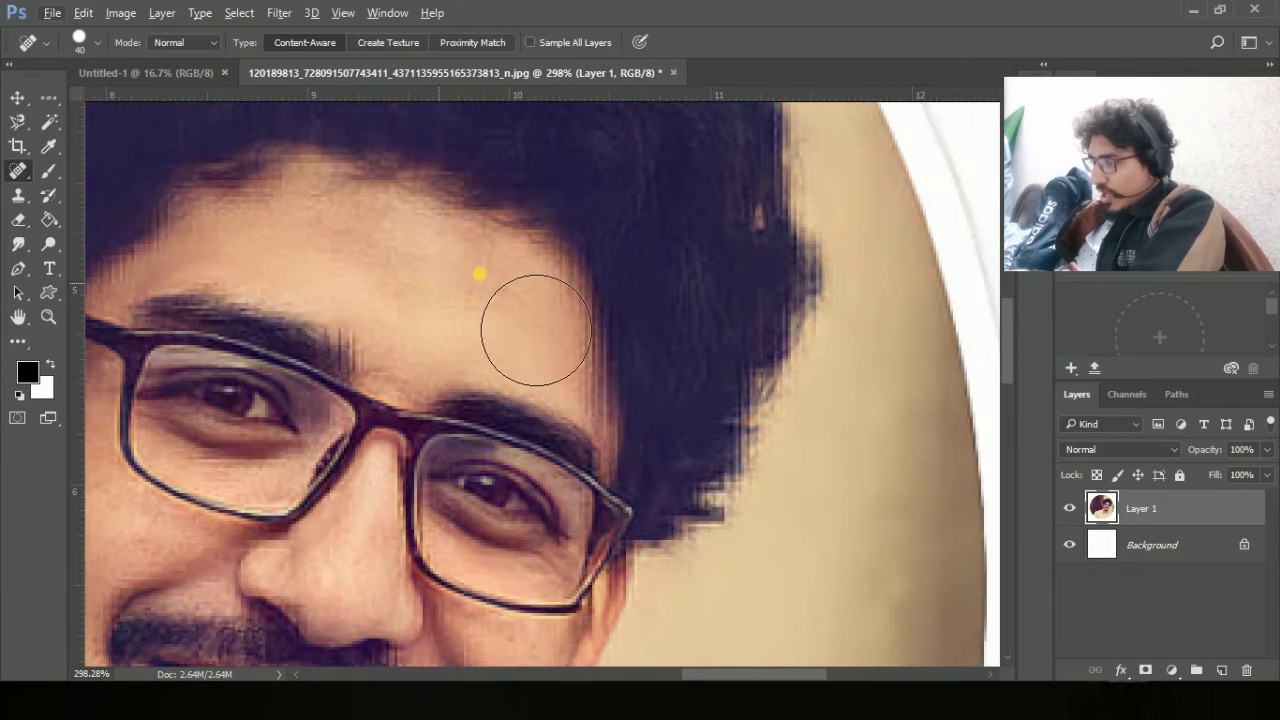
{"action": "key", "text": "bracketleft"}
{"action": "key", "text": "bracketleft"}
{"action": "key", "text": "bracketleft"}
{"action": "key", "text": "bracketleft"}
{"action": "key", "text": "bracketleft"}
{"action": "left_click", "coordinate": [398, 300]}
{"action": "left_click_drag", "start_coordinate": [412, 298], "coordinate": [521, 321]}
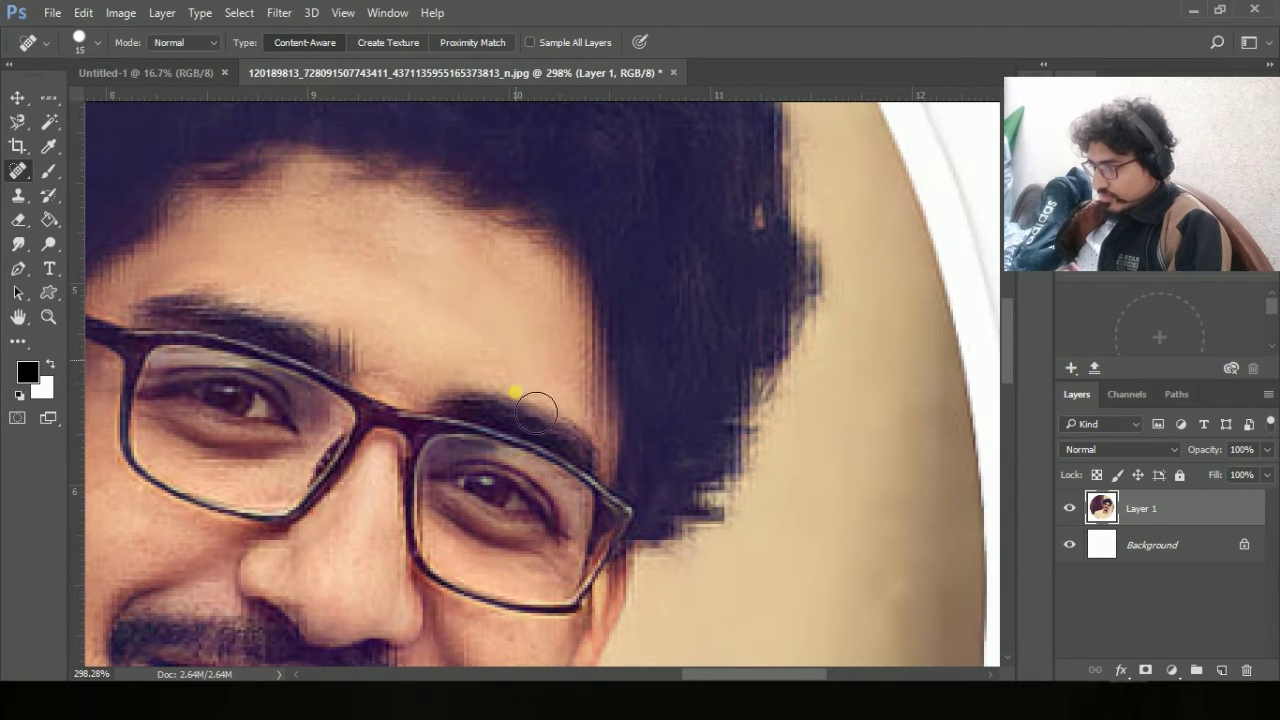
Retouch the skin of the cheek between the ear and the moustache with Spot Healing Brush strokes.
{"action": "scroll", "coordinate": [517, 394], "scroll_direction": "down", "scroll_amount": 5}
{"action": "left_click_drag", "start_coordinate": [328, 447], "coordinate": [589, 277]}
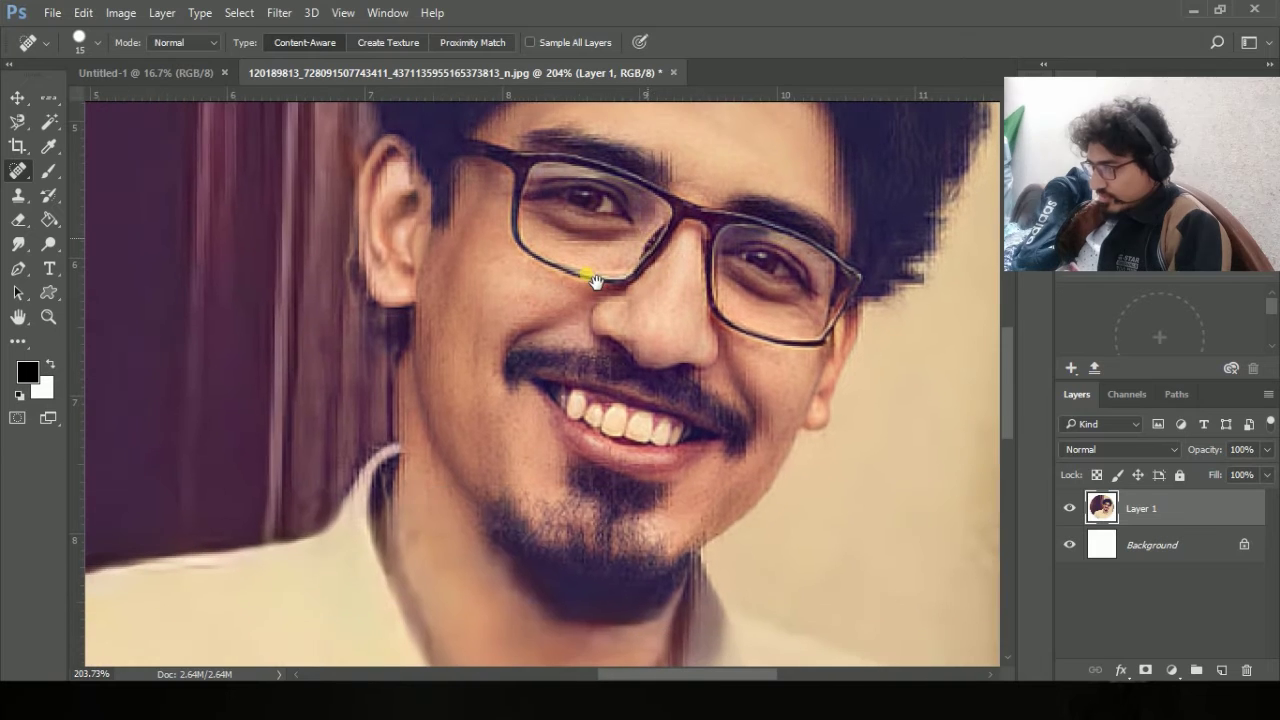
{"action": "left_click_drag", "start_coordinate": [481, 309], "coordinate": [468, 395]}
{"action": "mouse_move", "coordinate": [480, 310]}
{"action": "left_mouse_down"}
{"action": "mouse_move", "coordinate": [470, 428]}
{"action": "mouse_move", "coordinate": [515, 490]}
{"action": "left_mouse_up"}
{"action": "left_click_drag", "start_coordinate": [460, 262], "coordinate": [478, 335]}
With the Healing Brush, sample the eye behind the glasses and paint two copies of it on the beige wall beside the face.
{"action": "scroll", "coordinate": [476, 441], "scroll_direction": "down", "scroll_amount": 5}
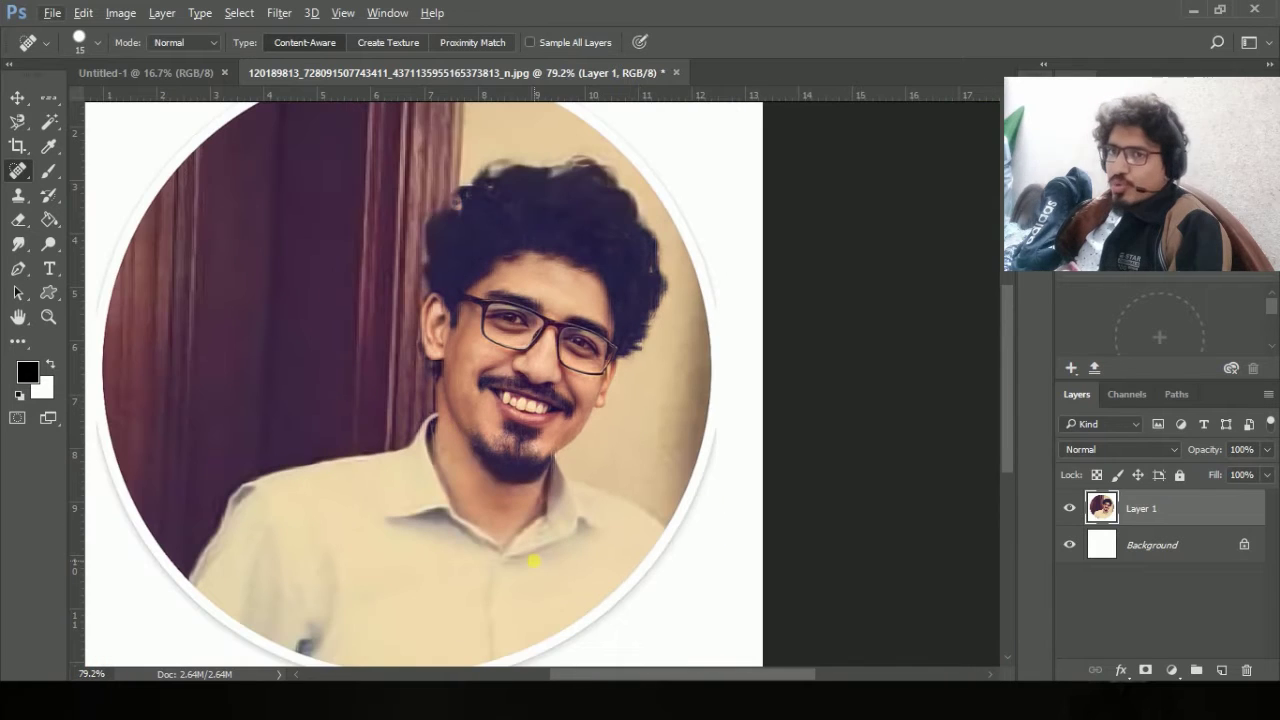
{"action": "left_click_drag", "start_coordinate": [520, 544], "coordinate": [468, 396]}
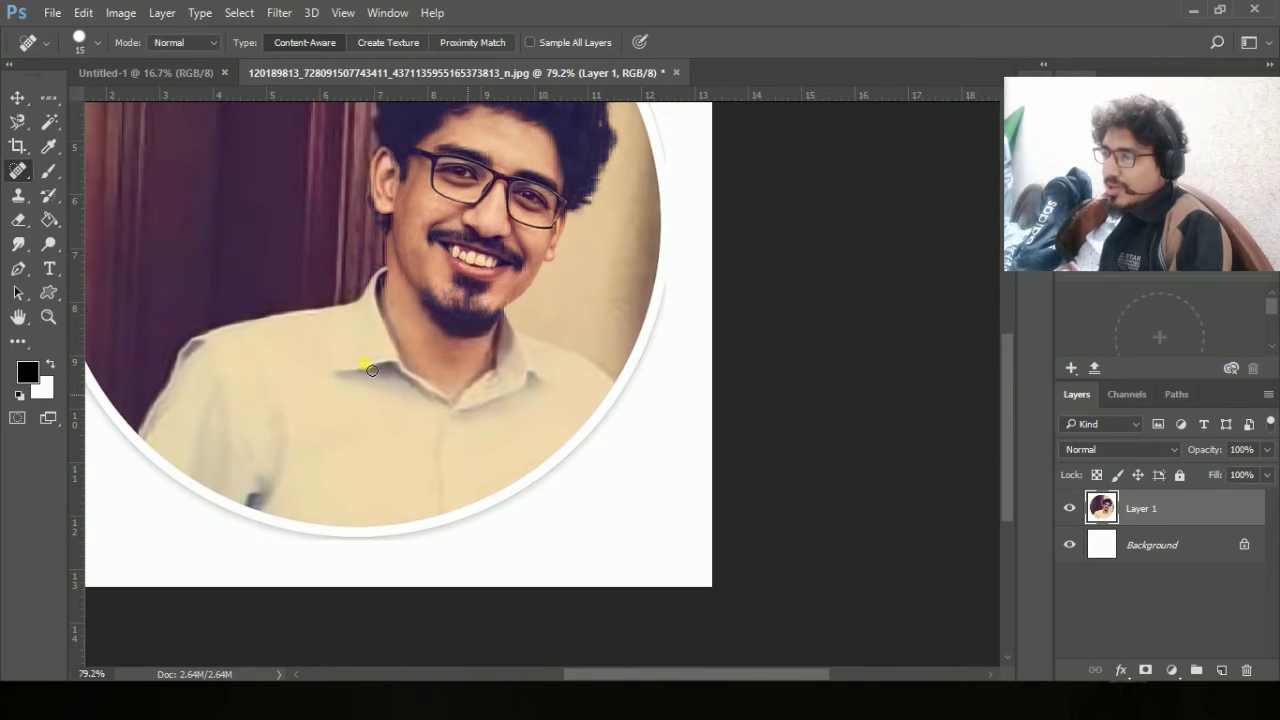
{"action": "right_click", "coordinate": [14, 172]}
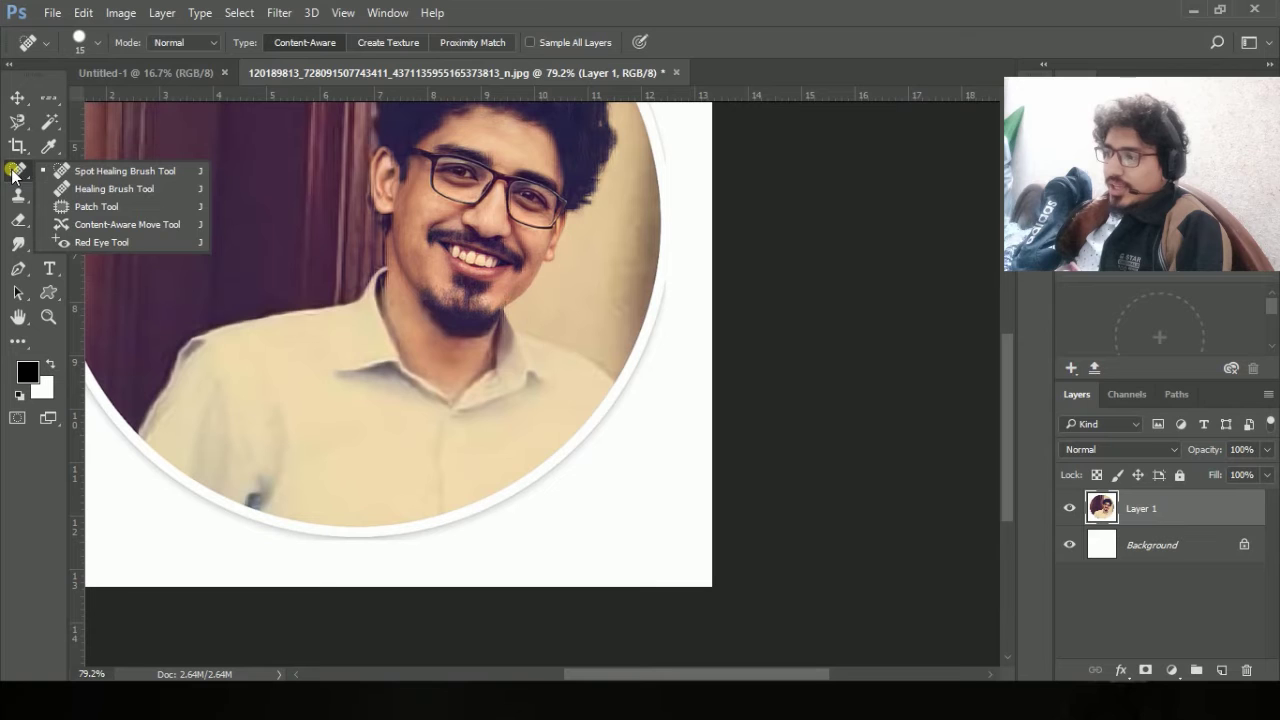
{"action": "left_click", "coordinate": [108, 196]}
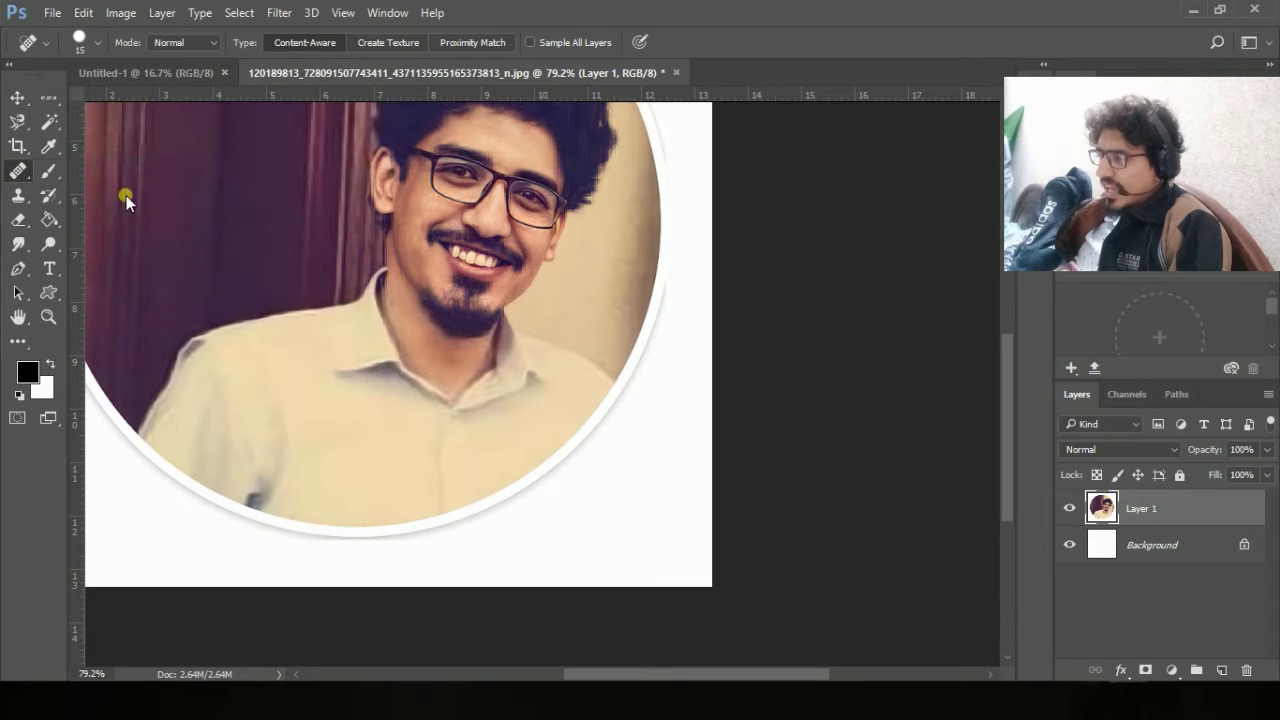
{"action": "left_click_drag", "start_coordinate": [519, 227], "coordinate": [314, 281]}
{"action": "scroll", "coordinate": [314, 281], "scroll_direction": "up", "scroll_amount": 2}
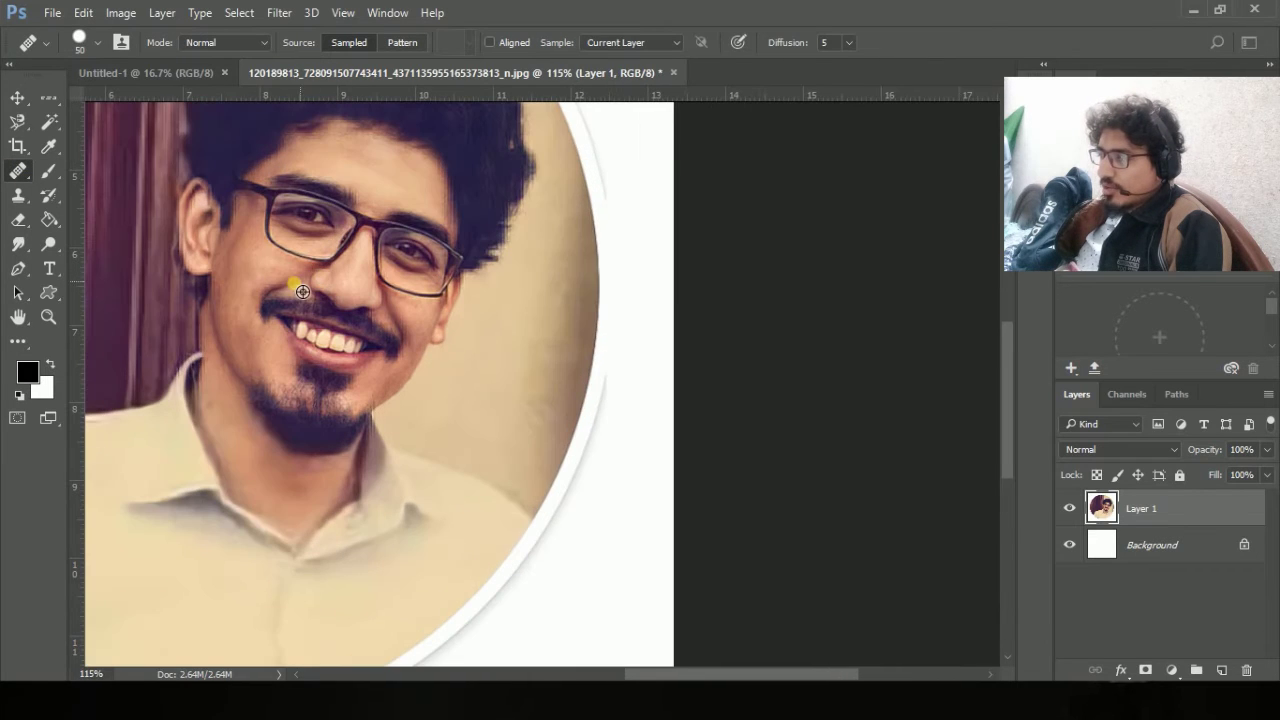
{"action": "left_click", "coordinate": [256, 272]}
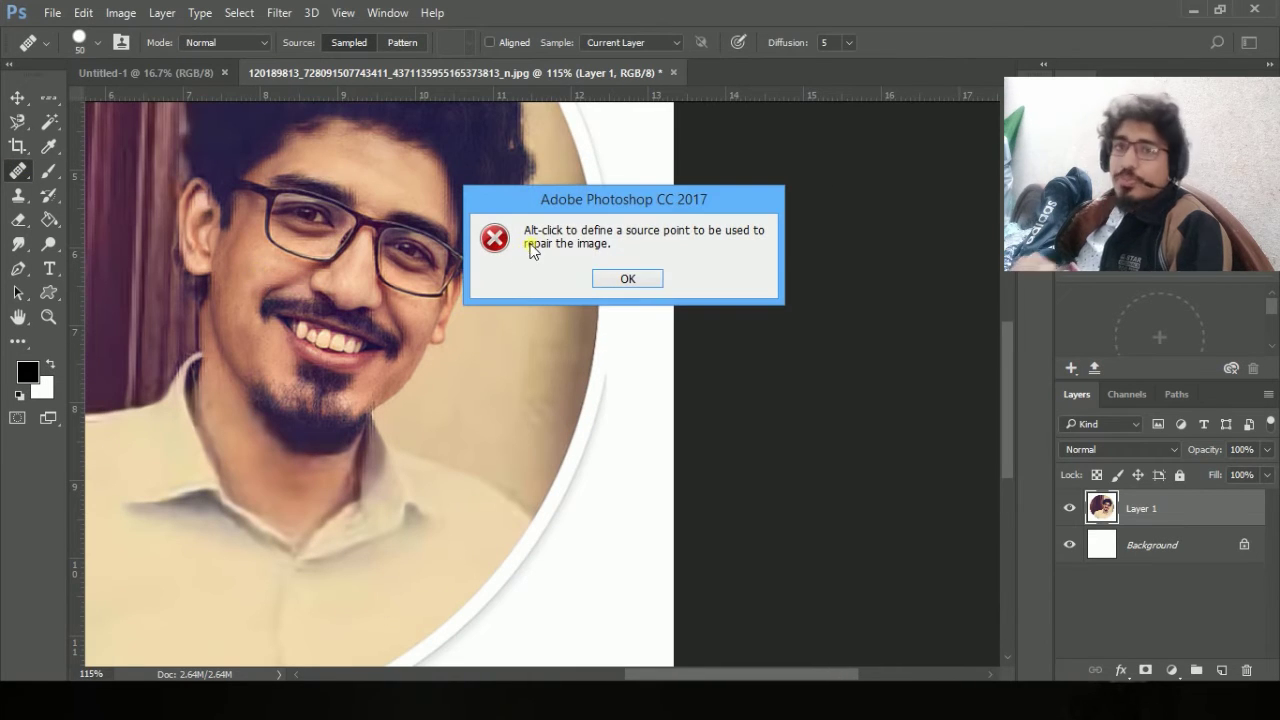
{"action": "left_click", "coordinate": [628, 281]}
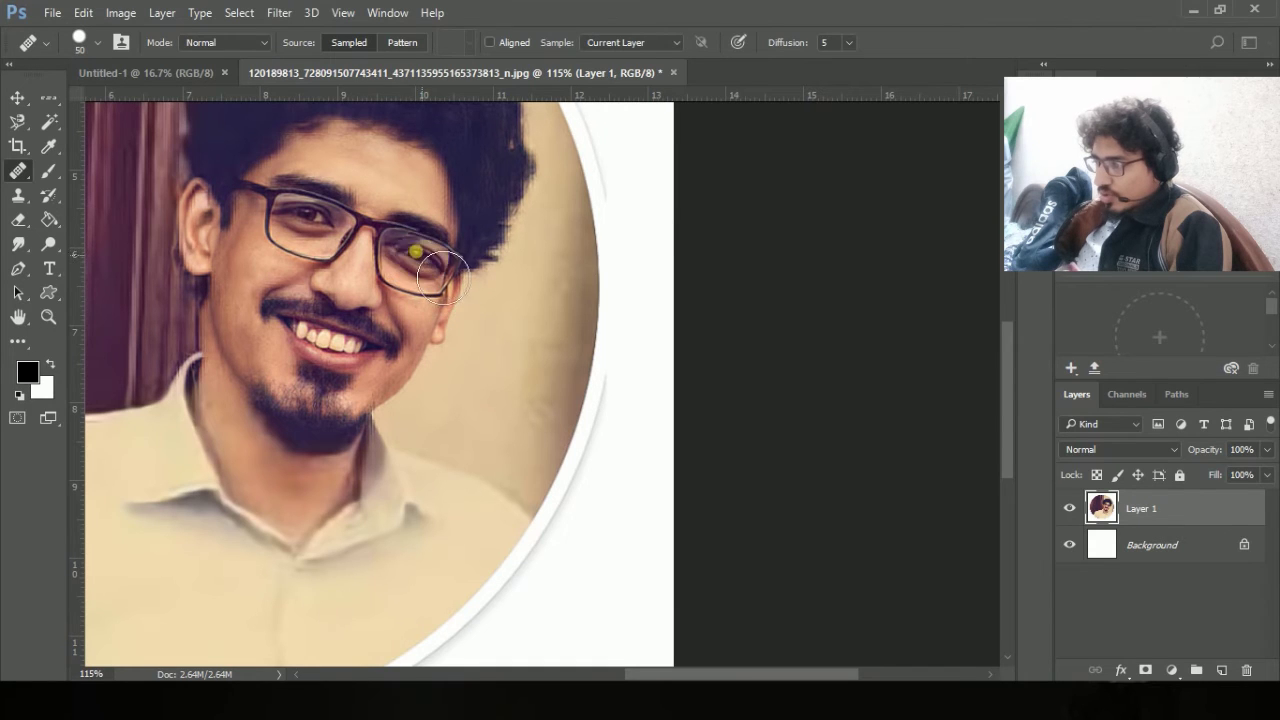
{"action": "left_click", "coordinate": [567, 345]}
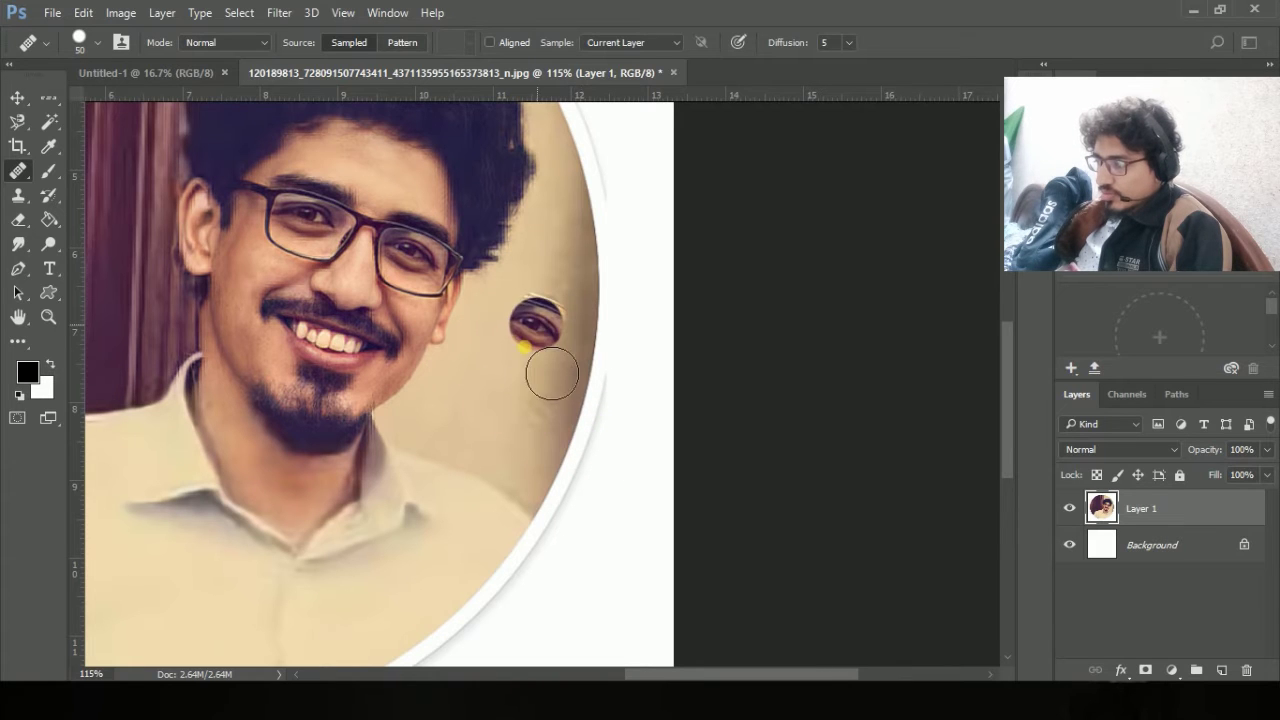
{"action": "left_click", "coordinate": [527, 425]}
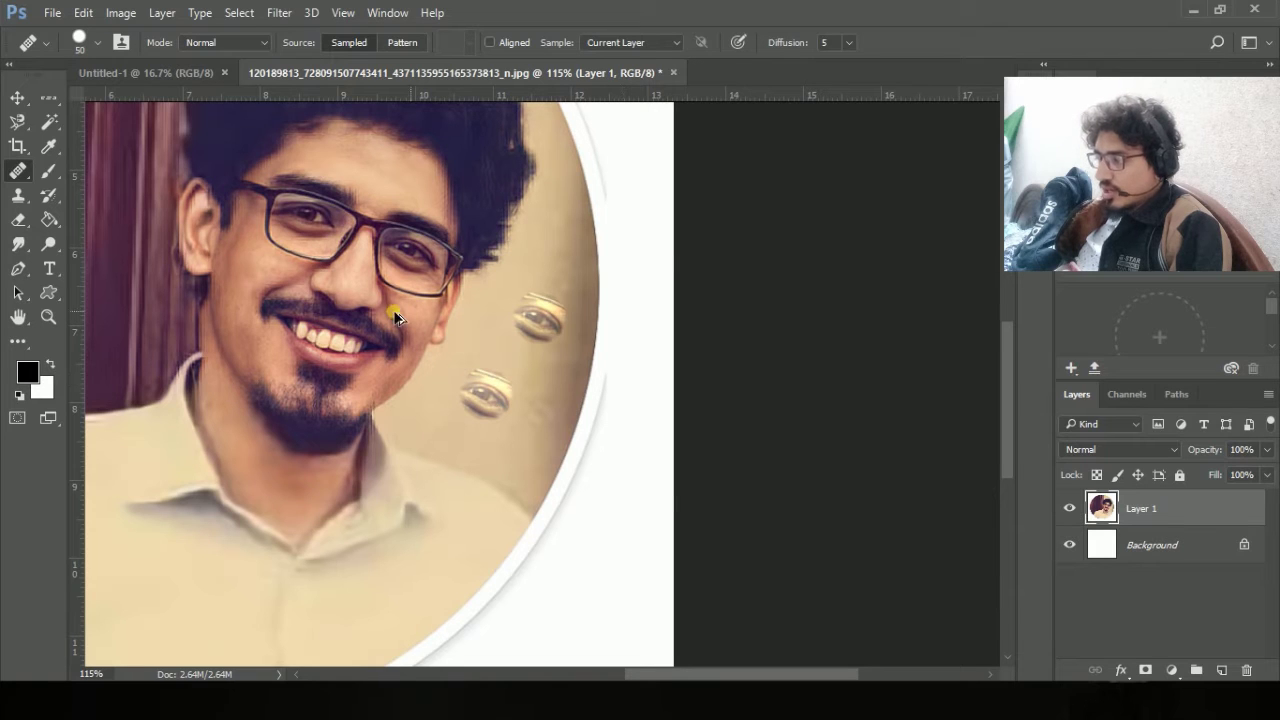
Switch to the Move tool and undo both Healing Brush copies of the eye on the wall.
{"action": "left_click", "coordinate": [17, 97]}
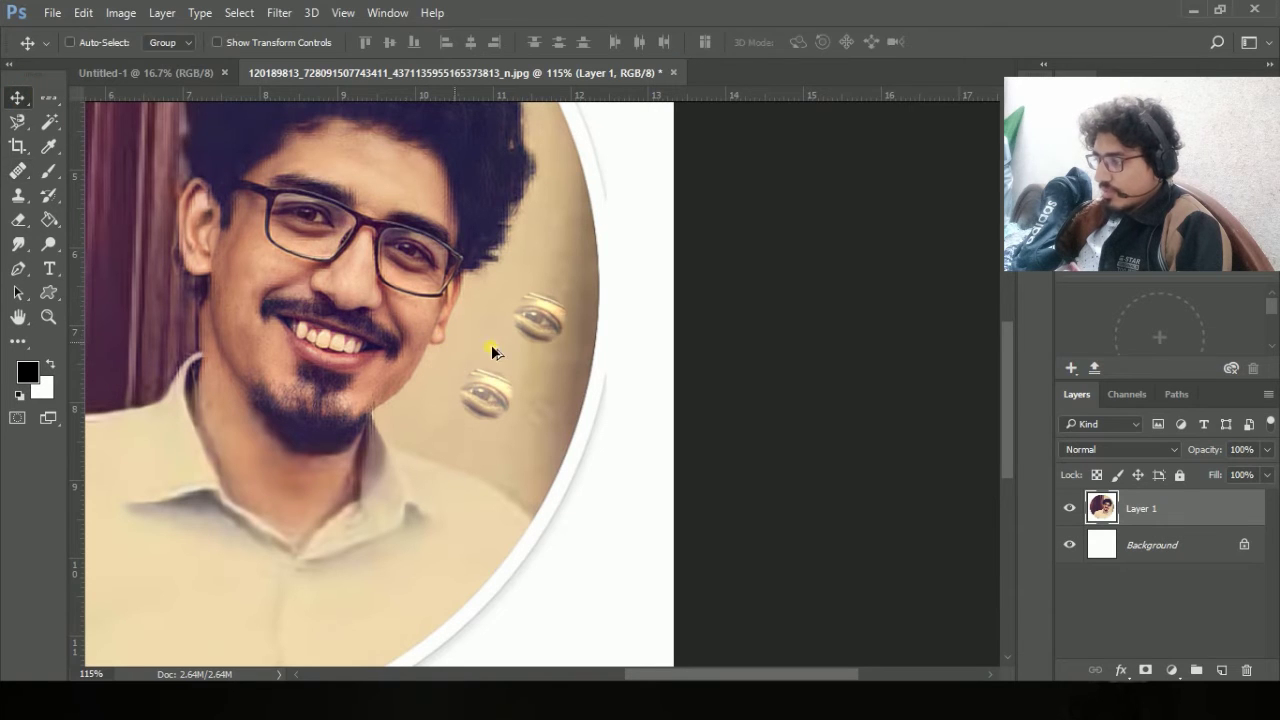
{"action": "key", "text": "ctrl+alt+z"}
{"action": "key", "text": "ctrl+alt+z"}
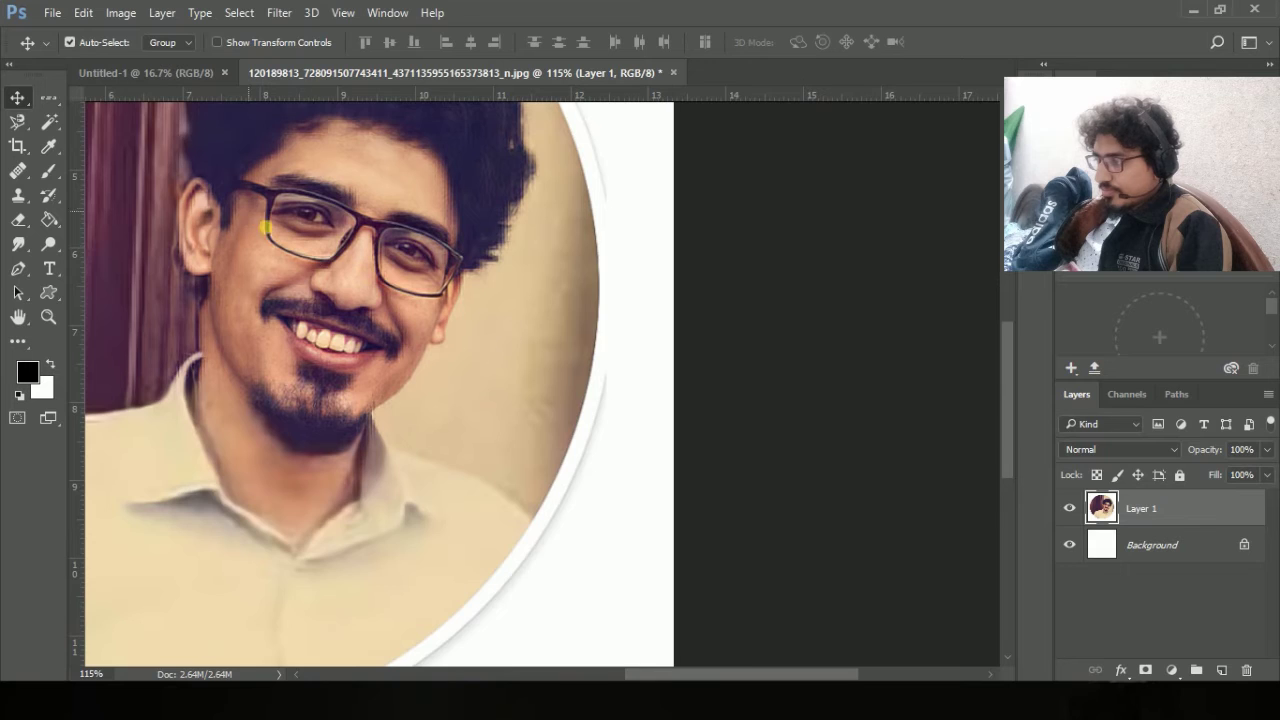
With the Patch Tool, outline the eye nearest the beige wall, patch it from the smiling teeth and deselect.
{"action": "left_click_drag", "start_coordinate": [265, 228], "coordinate": [340, 260]}
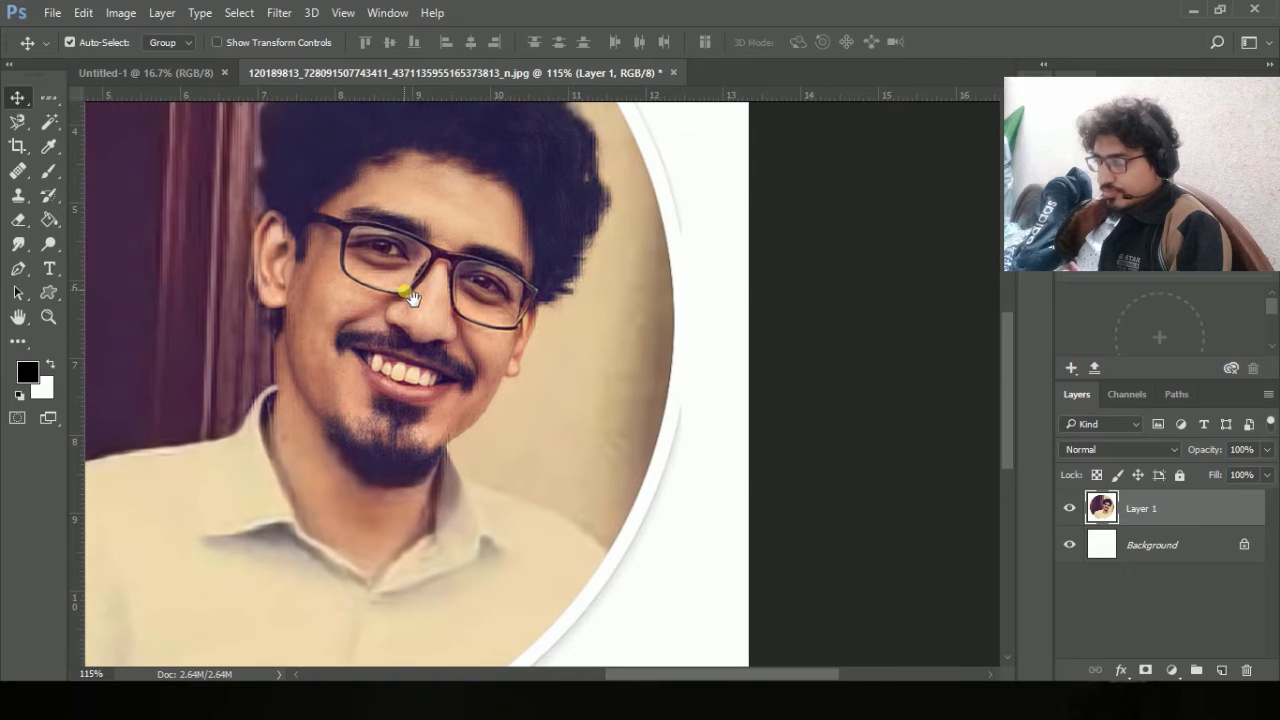
{"action": "left_click", "coordinate": [15, 172]}
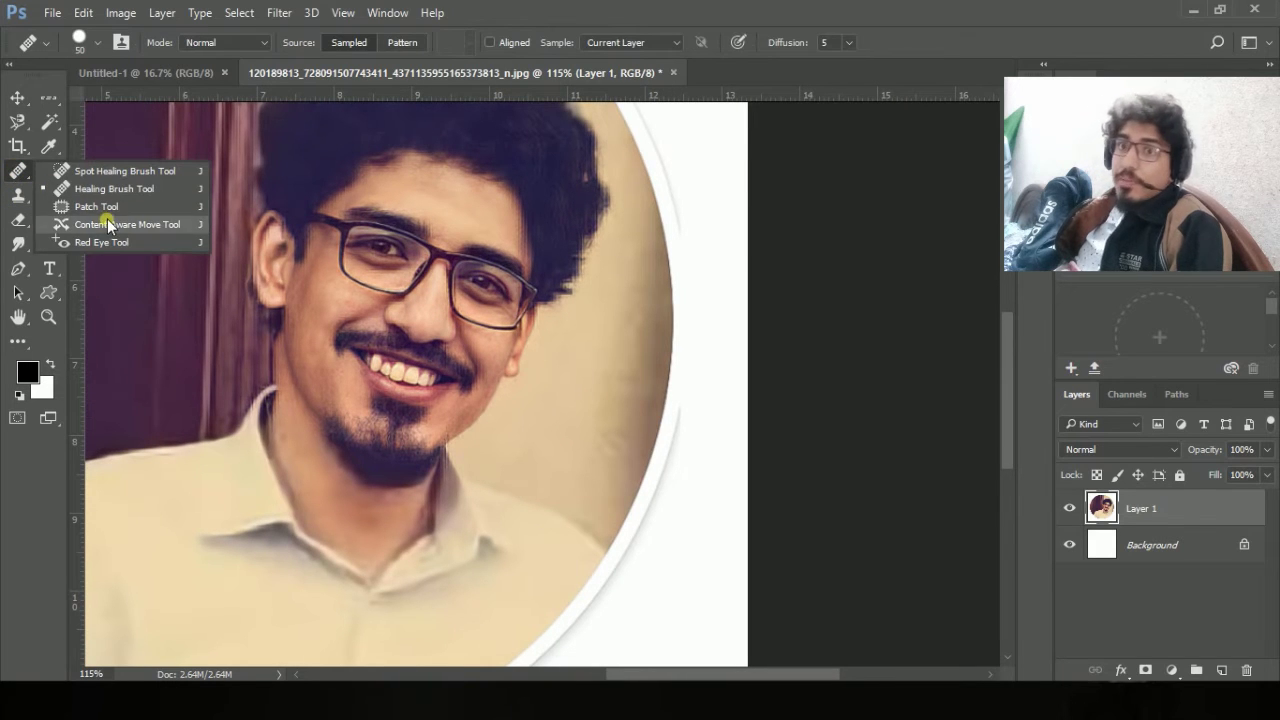
{"action": "left_click", "coordinate": [105, 208]}
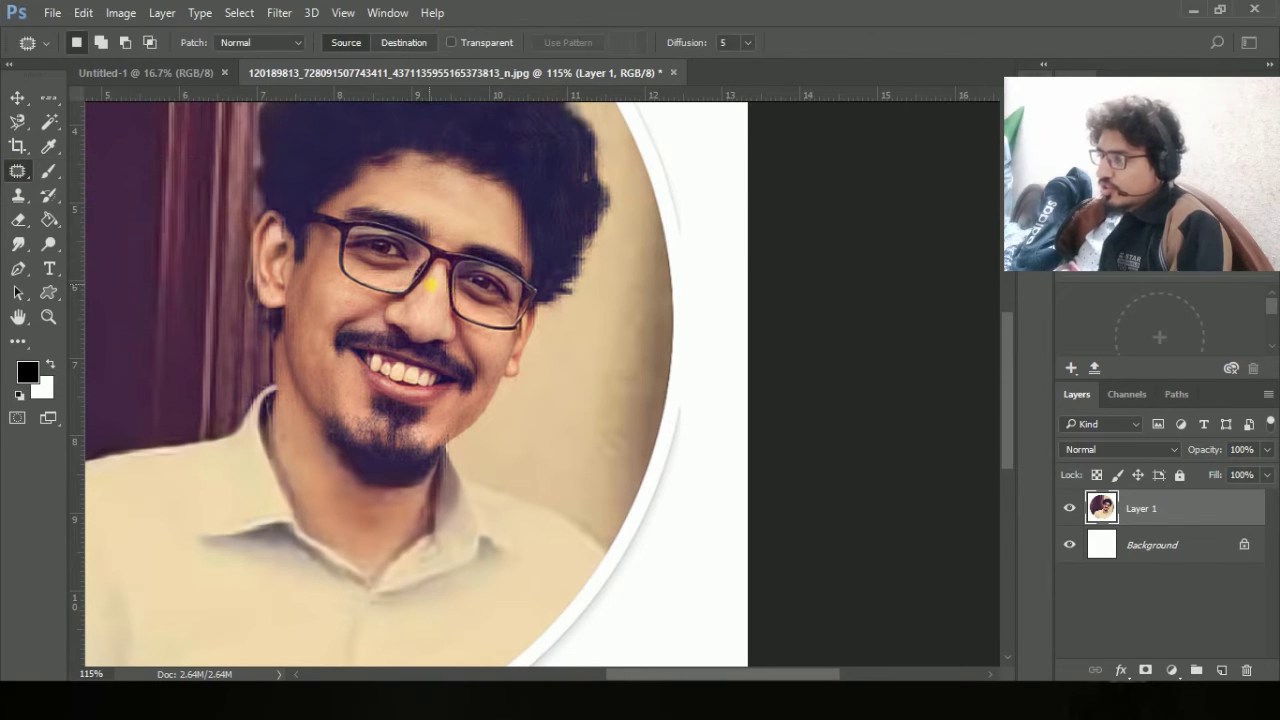
{"action": "scroll", "coordinate": [466, 286], "scroll_direction": "up", "scroll_amount": 3}
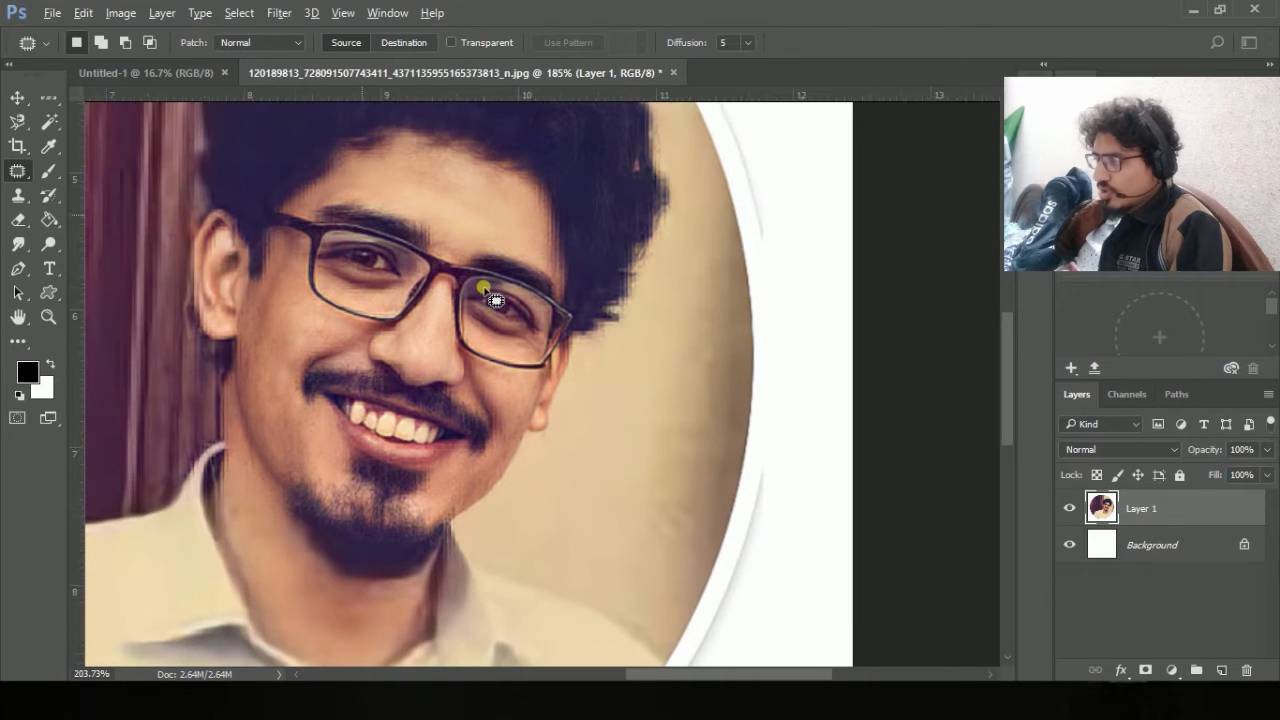
{"action": "scroll", "coordinate": [490, 295], "scroll_direction": "up", "scroll_amount": 2}
{"action": "left_click_drag", "start_coordinate": [578, 338], "coordinate": [513, 280]}
{"action": "mouse_move", "coordinate": [573, 330]}
{"action": "left_mouse_down"}
{"action": "mouse_move", "coordinate": [560, 320]}
{"action": "mouse_move", "coordinate": [663, 434]}
{"action": "mouse_move", "coordinate": [746, 369]}
{"action": "mouse_move", "coordinate": [814, 354]}
{"action": "mouse_move", "coordinate": [768, 428]}
{"action": "mouse_move", "coordinate": [694, 189]}
{"action": "mouse_move", "coordinate": [667, 186]}
{"action": "mouse_move", "coordinate": [580, 250]}
{"action": "mouse_move", "coordinate": [309, 214]}
{"action": "mouse_move", "coordinate": [320, 462]}
{"action": "mouse_move", "coordinate": [357, 508]}
{"action": "left_mouse_up"}
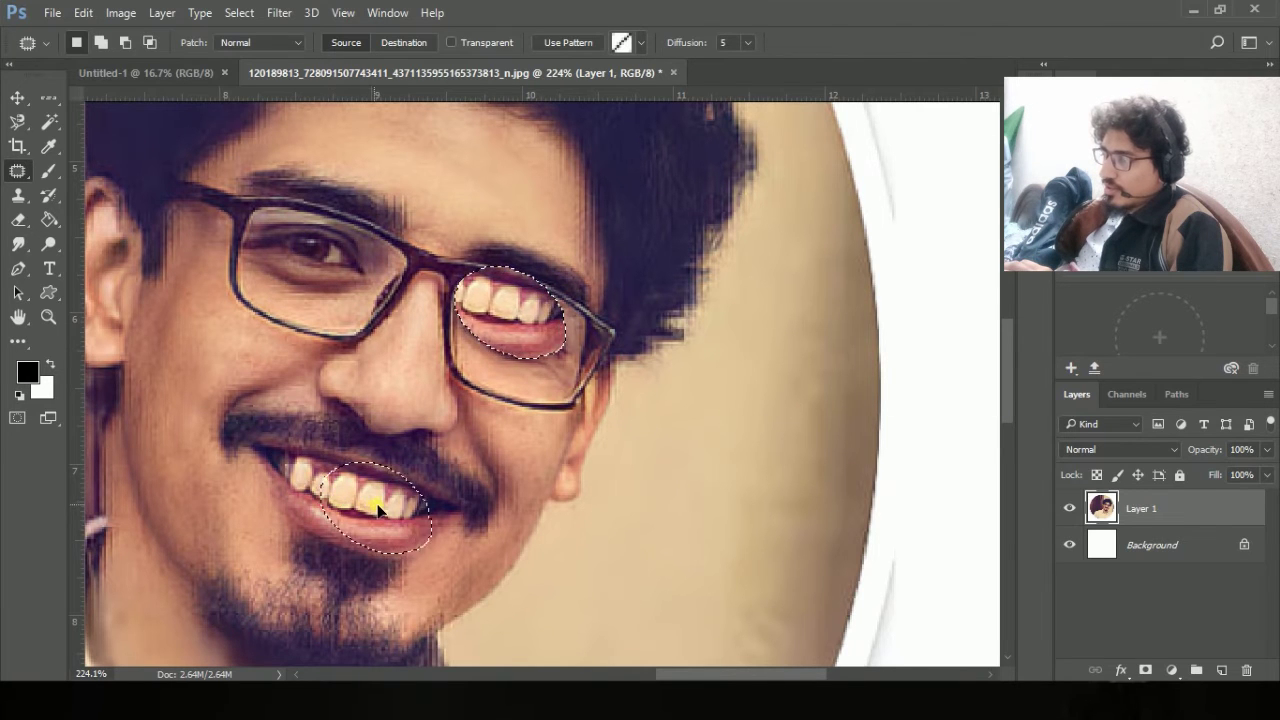
{"action": "key", "text": "ctrl+d"}
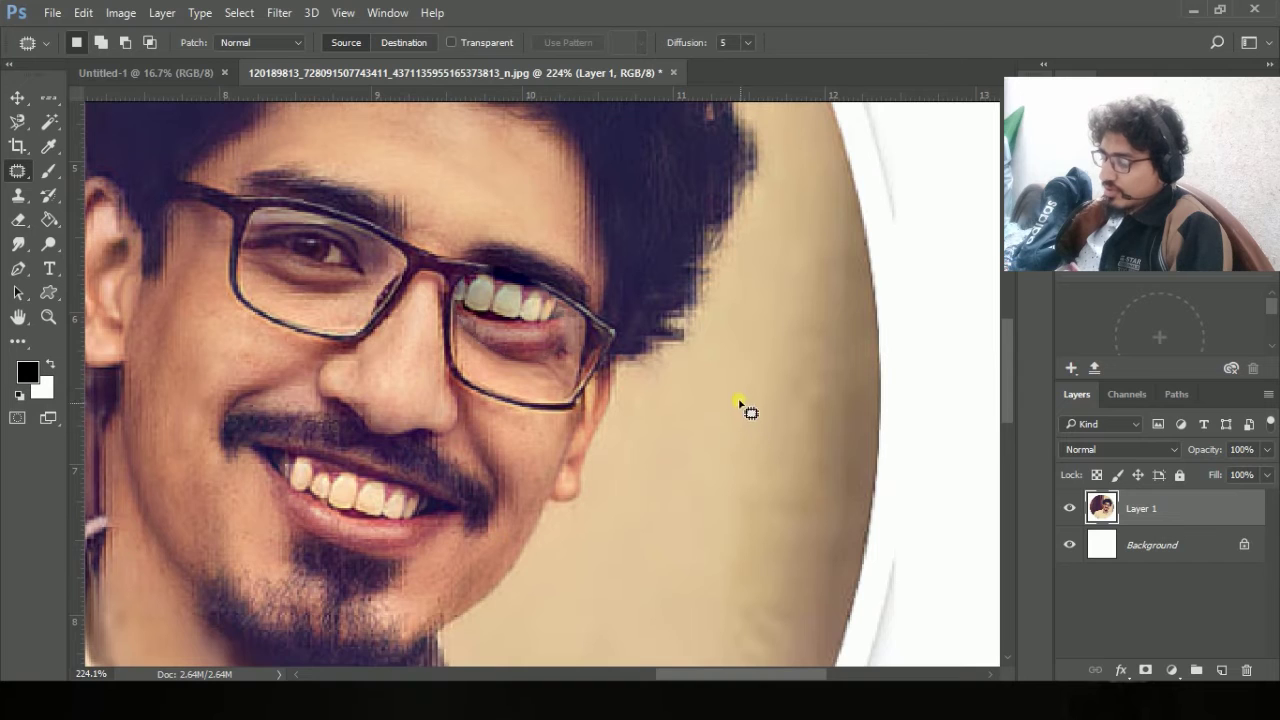
Undo the teeth patch over the eye and clear the remaining selection.
{"action": "scroll", "coordinate": [748, 409], "scroll_direction": "down", "scroll_amount": 4}
{"action": "key", "text": "ctrl+z"}
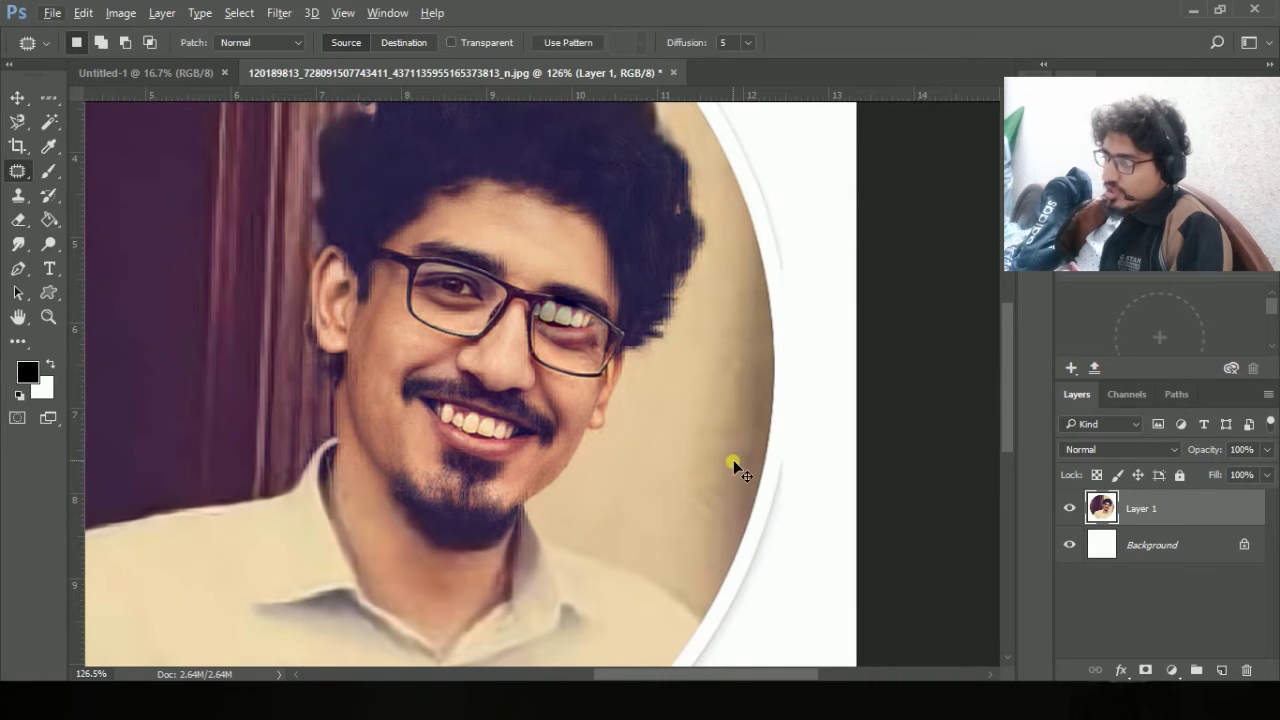
{"action": "key", "text": "ctrl+alt+z"}
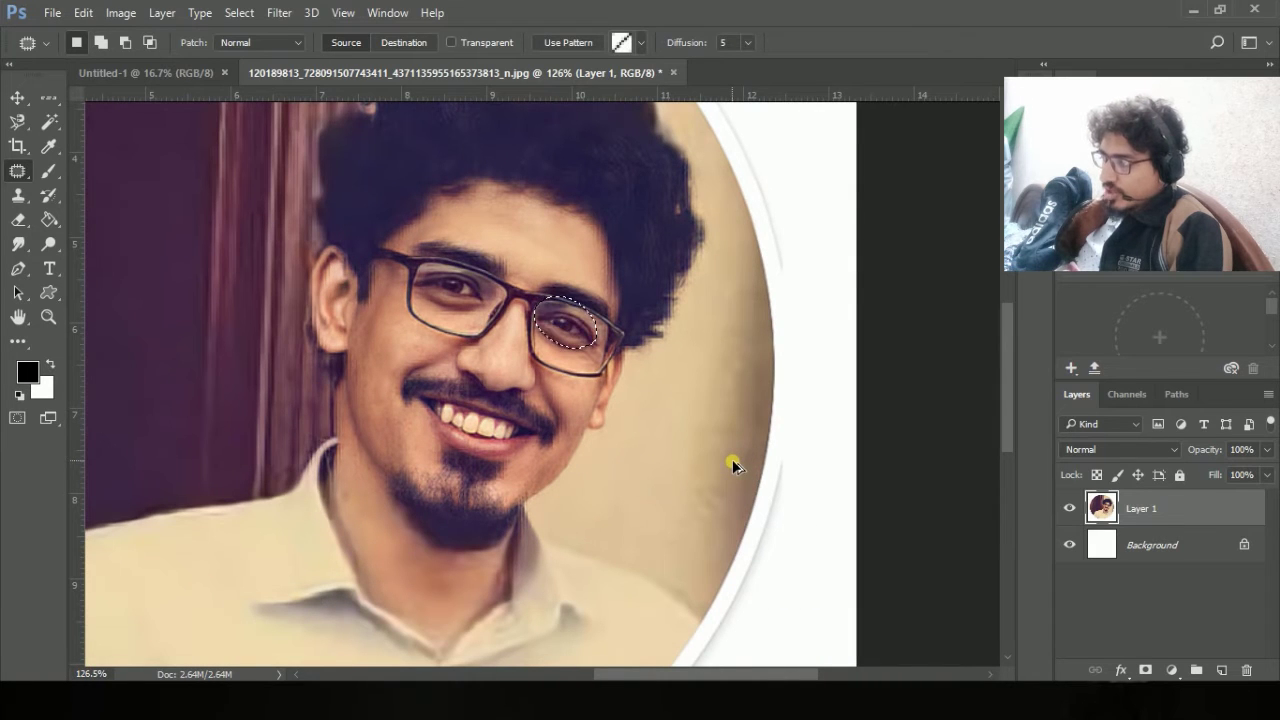
{"action": "key", "text": "ctrl+d"}
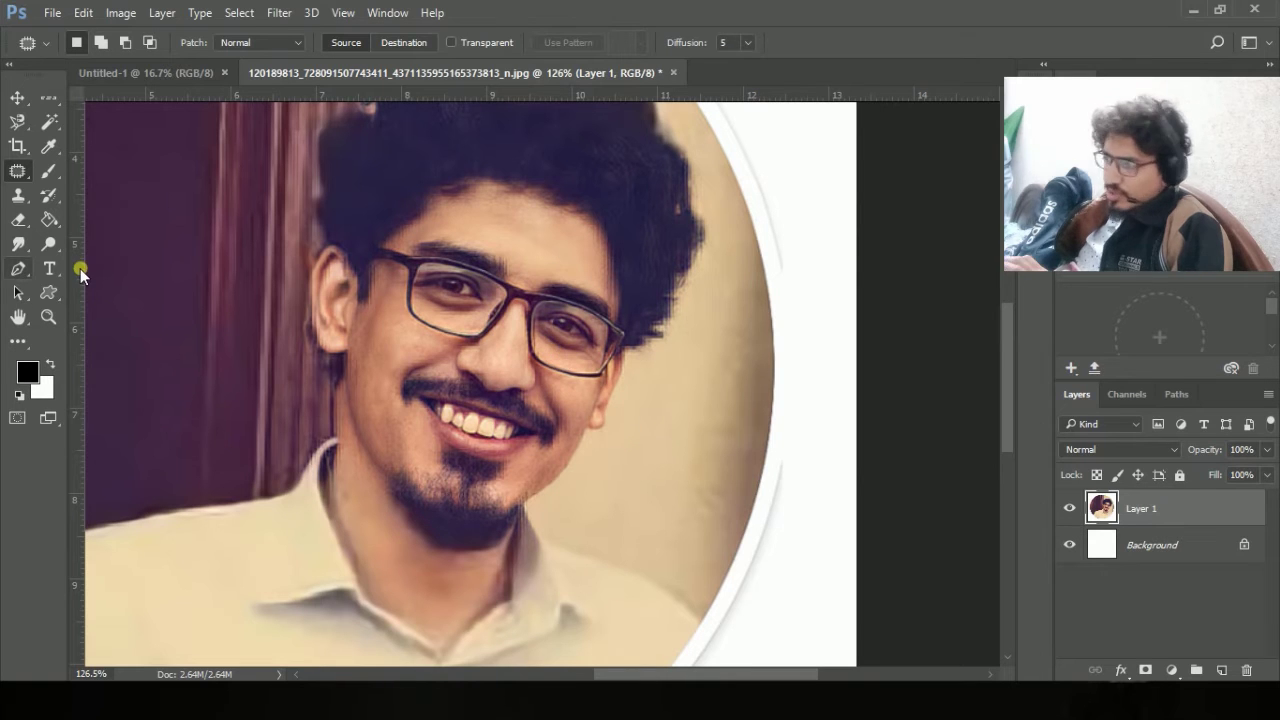
Try to move the other eye onto the beige wall with the Content-Aware Move Tool, cancel the transform and deselect.
{"action": "right_click", "coordinate": [15, 175]}
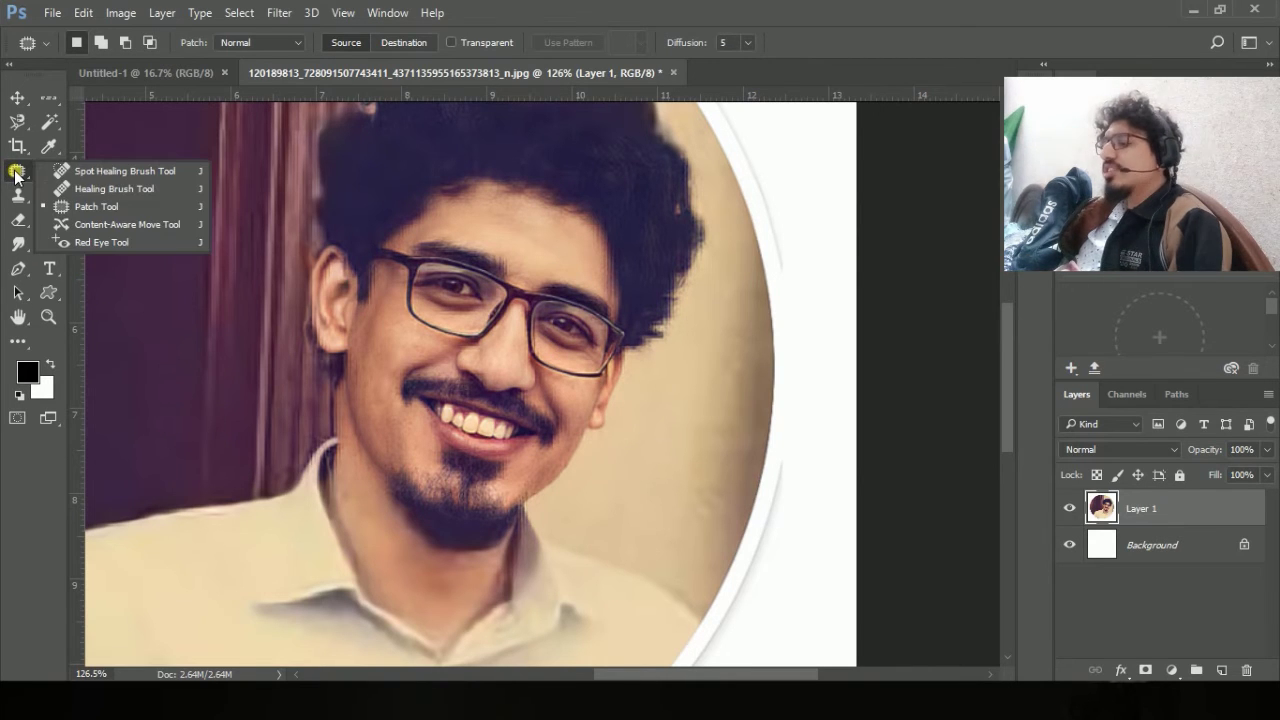
{"action": "left_click", "coordinate": [153, 227]}
{"action": "scroll", "coordinate": [600, 300], "scroll_direction": "up", "scroll_amount": 5}
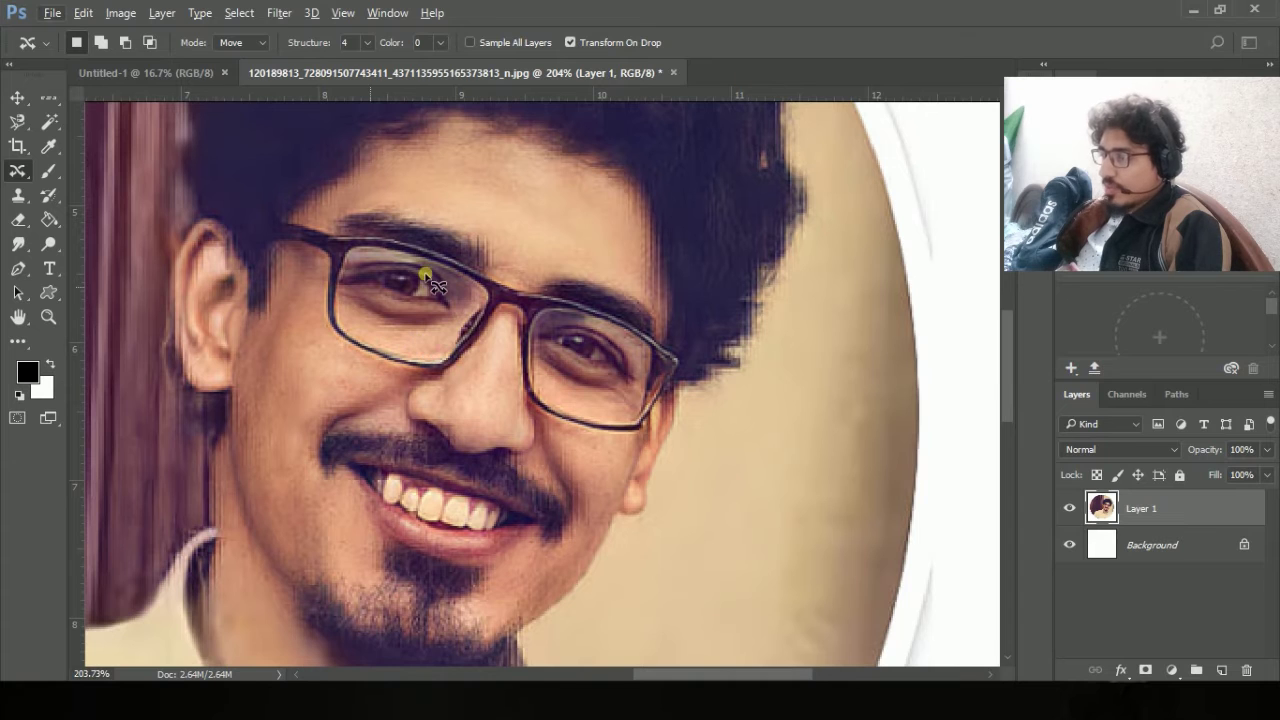
{"action": "mouse_move", "coordinate": [340, 266]}
{"action": "left_mouse_down"}
{"action": "mouse_move", "coordinate": [380, 256]}
{"action": "mouse_move", "coordinate": [428, 275]}
{"action": "left_mouse_up"}
{"action": "mouse_move", "coordinate": [463, 340]}
{"action": "left_mouse_down"}
{"action": "mouse_move", "coordinate": [330, 285]}
{"action": "mouse_move", "coordinate": [345, 262]}
{"action": "mouse_move", "coordinate": [429, 300]}
{"action": "mouse_move", "coordinate": [580, 277]}
{"action": "mouse_move", "coordinate": [766, 190]}
{"action": "mouse_move", "coordinate": [414, 335]}
{"action": "mouse_move", "coordinate": [427, 262]}
{"action": "mouse_move", "coordinate": [845, 165]}
{"action": "mouse_move", "coordinate": [746, 168]}
{"action": "mouse_move", "coordinate": [791, 284]}
{"action": "mouse_move", "coordinate": [801, 360]}
{"action": "left_mouse_up"}
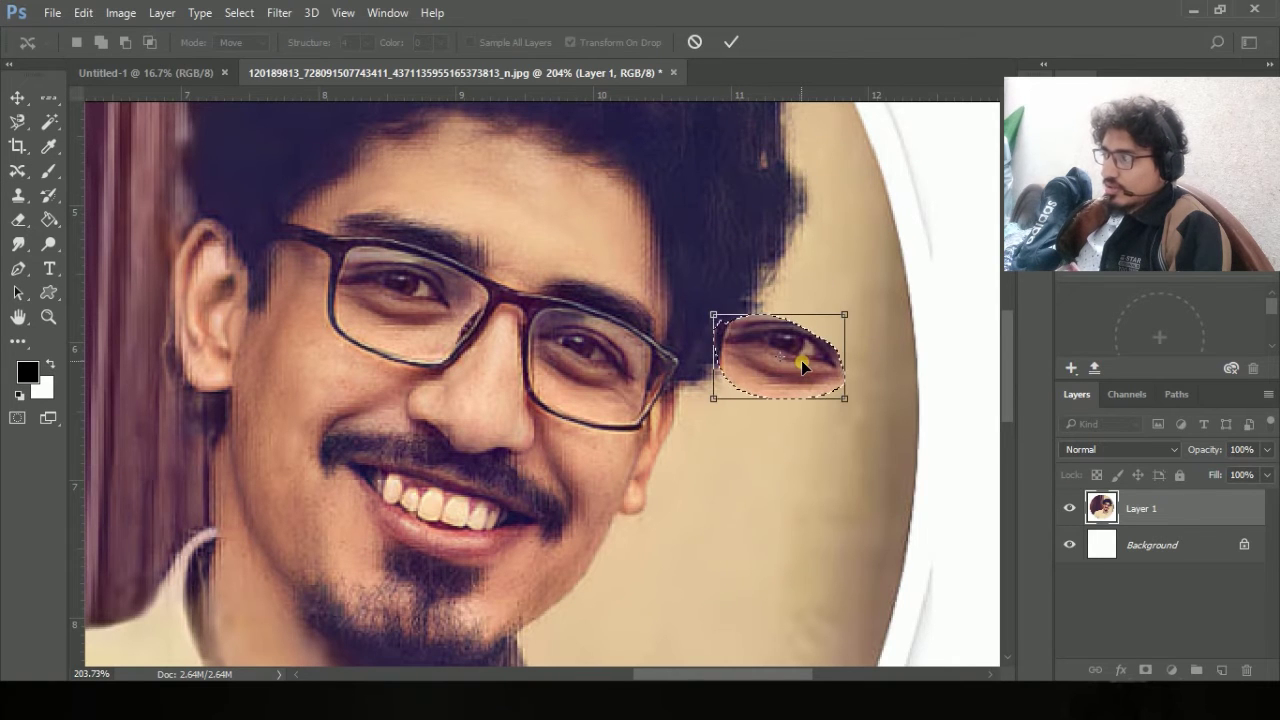
{"action": "left_click", "coordinate": [695, 42]}
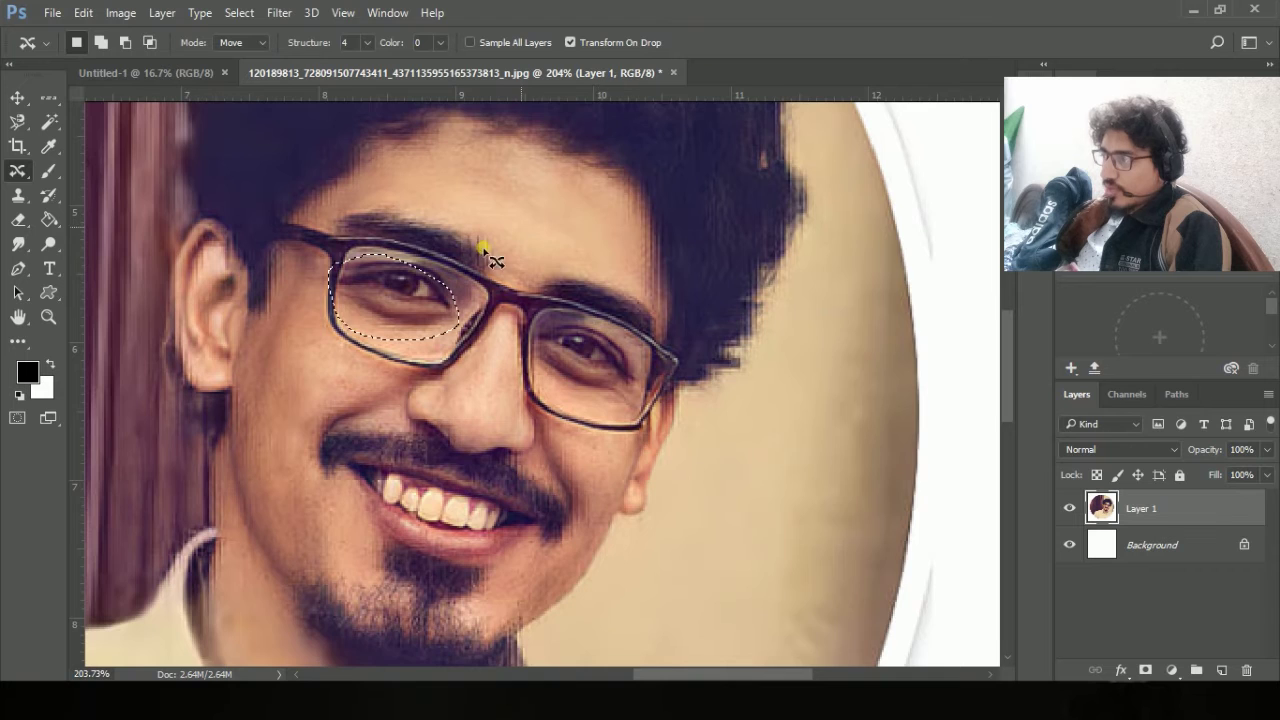
{"action": "scroll", "coordinate": [416, 278], "scroll_direction": "down", "scroll_amount": 3}
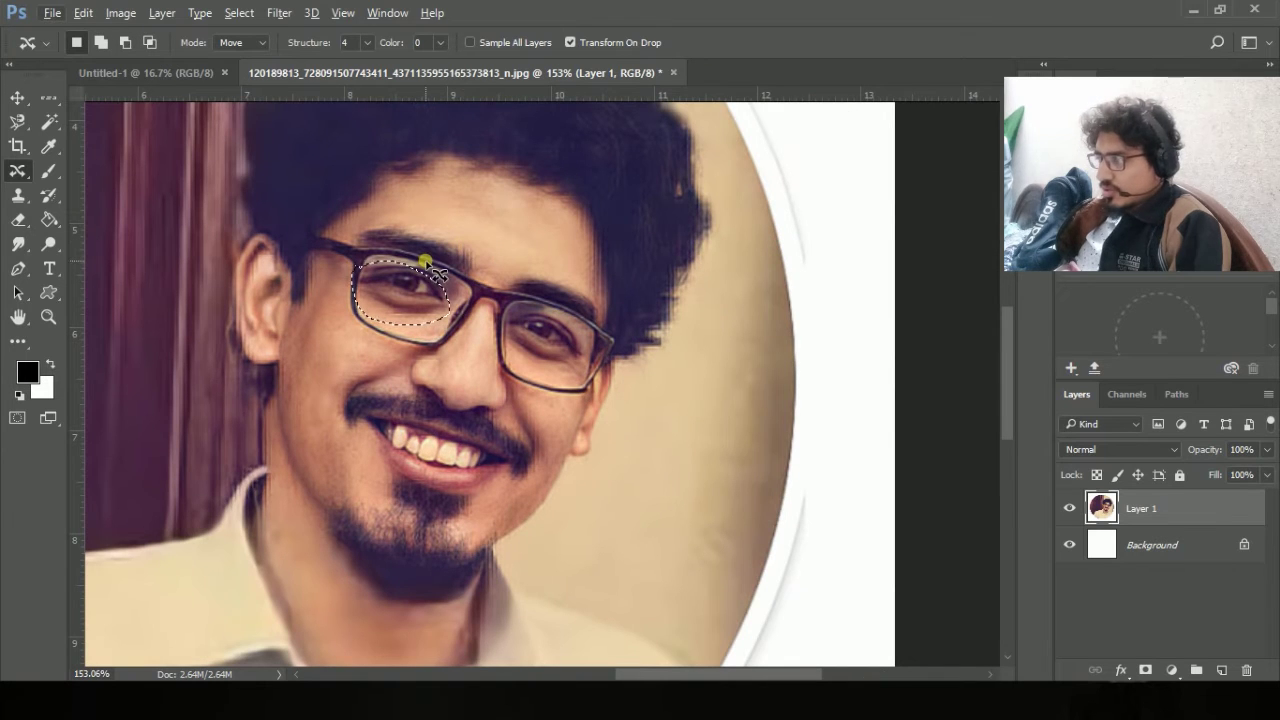
{"action": "key", "text": "ctrl+d"}
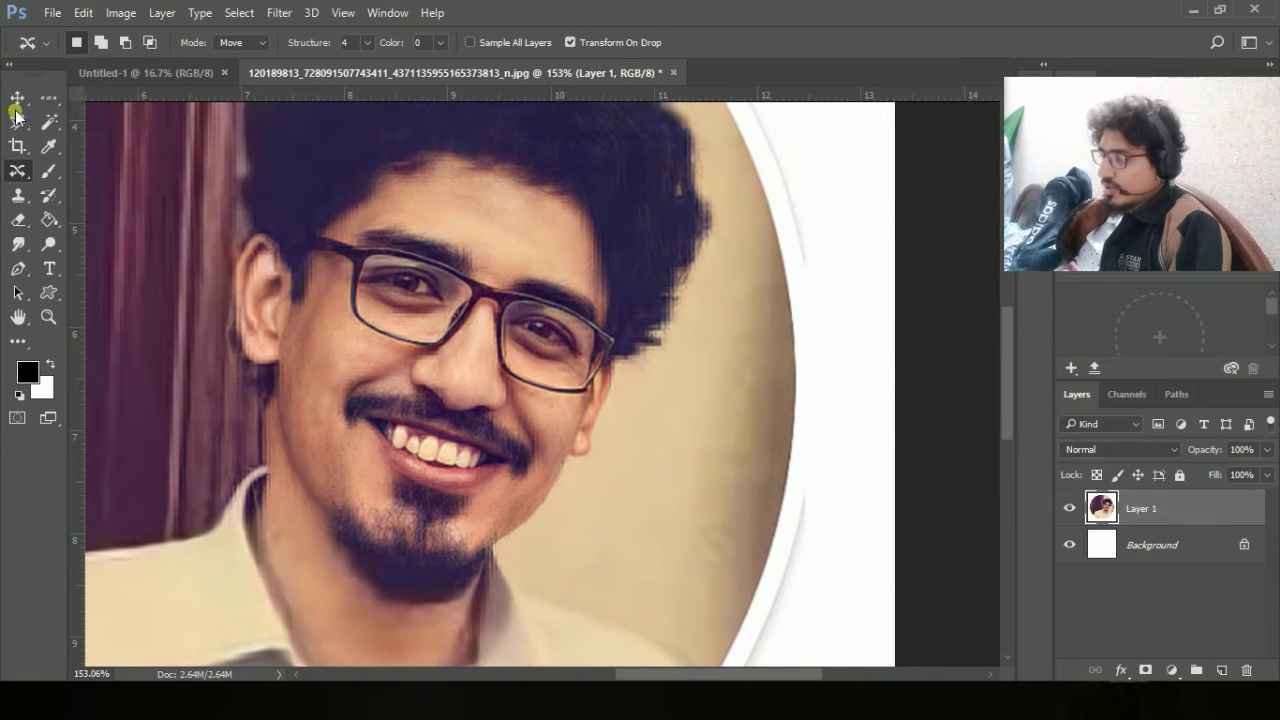
Apply the Red Eye Tool just below the glasses beside the nose.
{"action": "right_click", "coordinate": [18, 172]}
{"action": "left_click", "coordinate": [95, 242]}
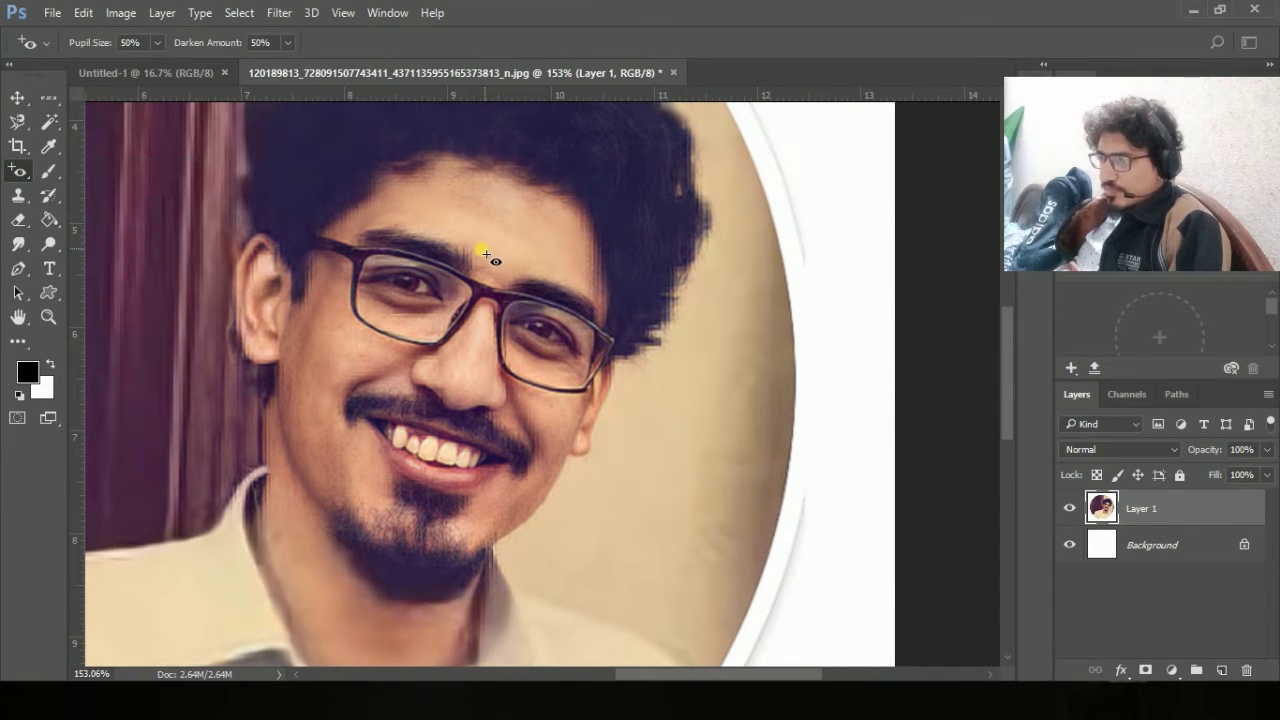
{"action": "scroll", "coordinate": [486, 256], "scroll_direction": "up", "scroll_amount": 2}
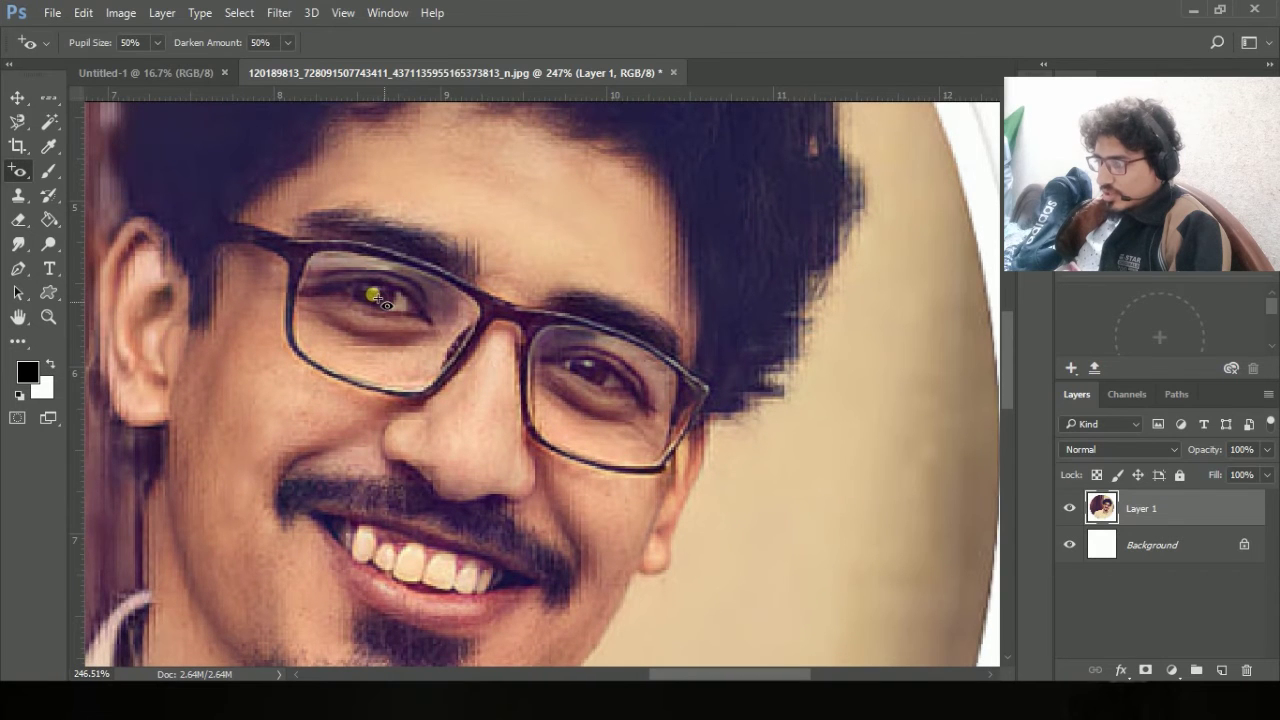
{"action": "left_click", "coordinate": [435, 438]}
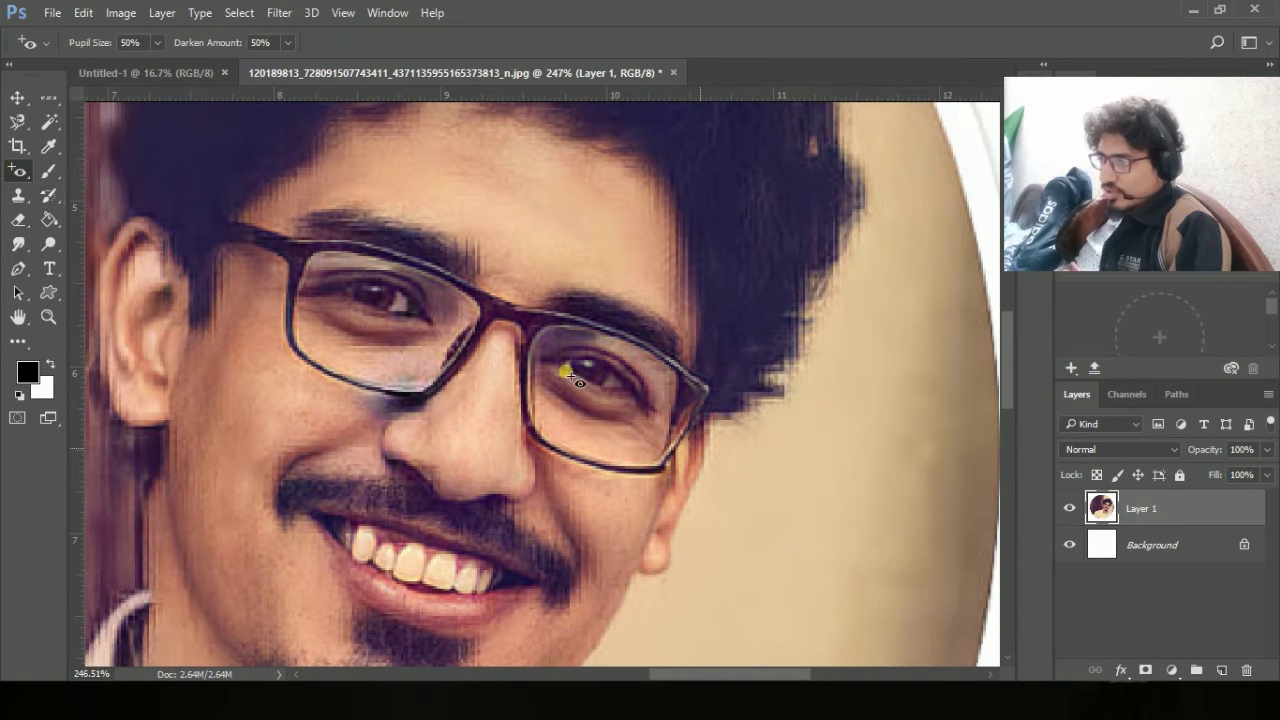
{"action": "scroll", "coordinate": [569, 375], "scroll_direction": "down", "scroll_amount": 5}
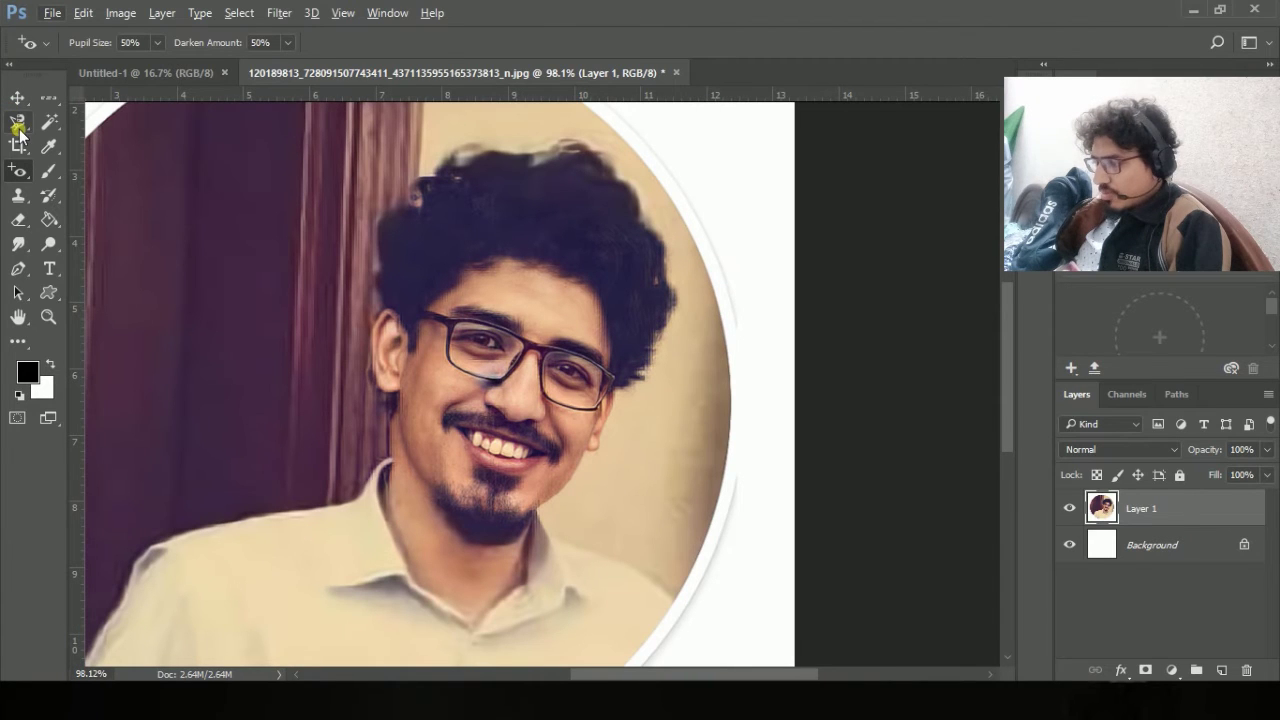
With the Brush Tool in Difference mode, paint over the face using colours sampled from the hair, the beige wall and the white background.
{"action": "left_click", "coordinate": [44, 178]}
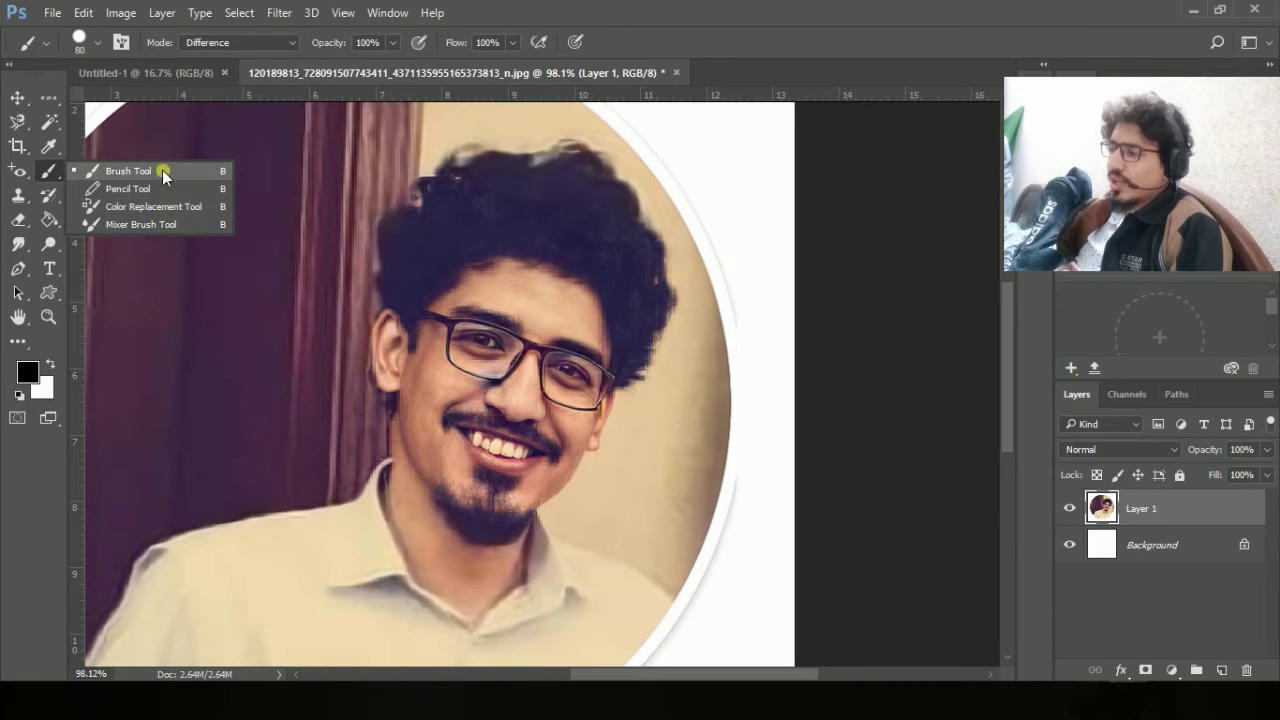
{"action": "scroll", "coordinate": [543, 280], "scroll_direction": "up", "scroll_amount": 5}
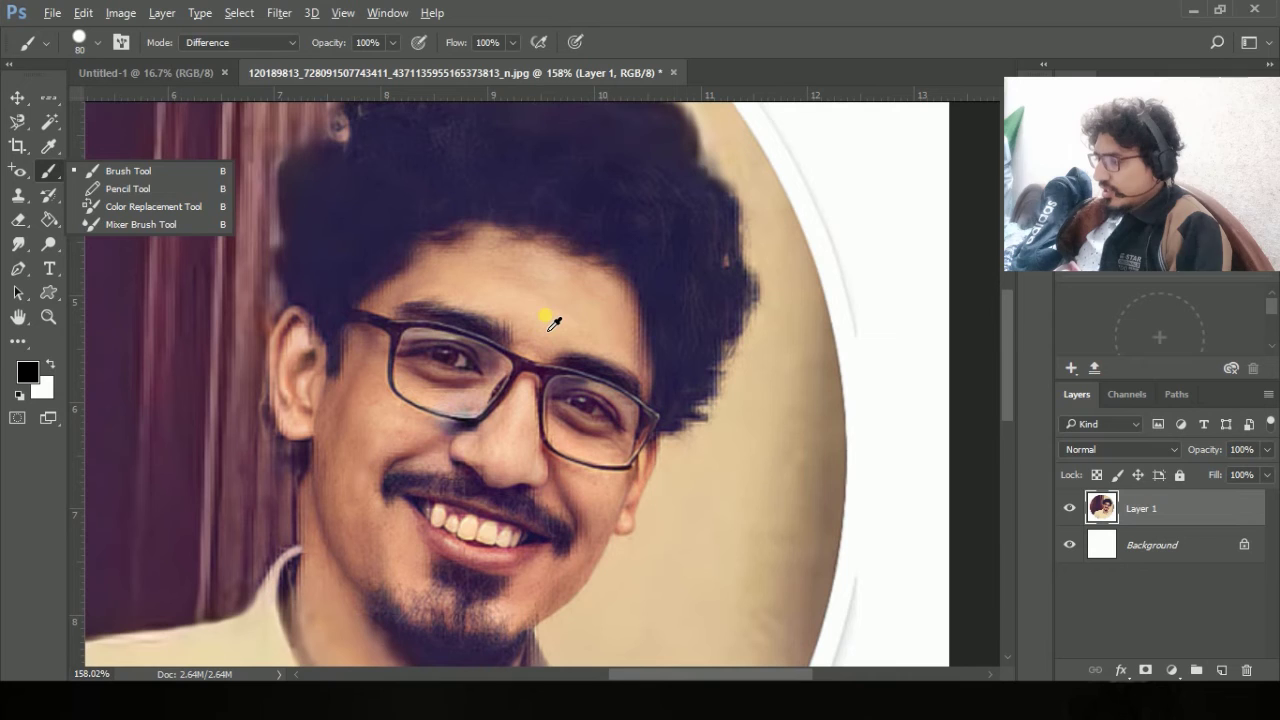
{"action": "left_click", "coordinate": [563, 183], "text": "alt"}
{"action": "mouse_move", "coordinate": [547, 292]}
{"action": "left_mouse_down"}
{"action": "mouse_move", "coordinate": [586, 332]}
{"action": "mouse_move", "coordinate": [496, 249]}
{"action": "mouse_move", "coordinate": [442, 262]}
{"action": "mouse_move", "coordinate": [418, 339]}
{"action": "mouse_move", "coordinate": [450, 400]}
{"action": "mouse_move", "coordinate": [524, 438]}
{"action": "mouse_move", "coordinate": [464, 447]}
{"action": "mouse_move", "coordinate": [476, 484]}
{"action": "mouse_move", "coordinate": [454, 542]}
{"action": "mouse_move", "coordinate": [463, 587]}
{"action": "mouse_move", "coordinate": [377, 587]}
{"action": "mouse_move", "coordinate": [431, 328]}
{"action": "mouse_move", "coordinate": [489, 386]}
{"action": "mouse_move", "coordinate": [471, 320]}
{"action": "mouse_move", "coordinate": [410, 515]}
{"action": "left_mouse_up"}
{"action": "left_click", "coordinate": [790, 440], "text": "alt"}
{"action": "mouse_move", "coordinate": [765, 392]}
{"action": "left_mouse_down"}
{"action": "mouse_move", "coordinate": [545, 330]}
{"action": "mouse_move", "coordinate": [450, 358]}
{"action": "mouse_move", "coordinate": [320, 275]}
{"action": "left_mouse_up"}
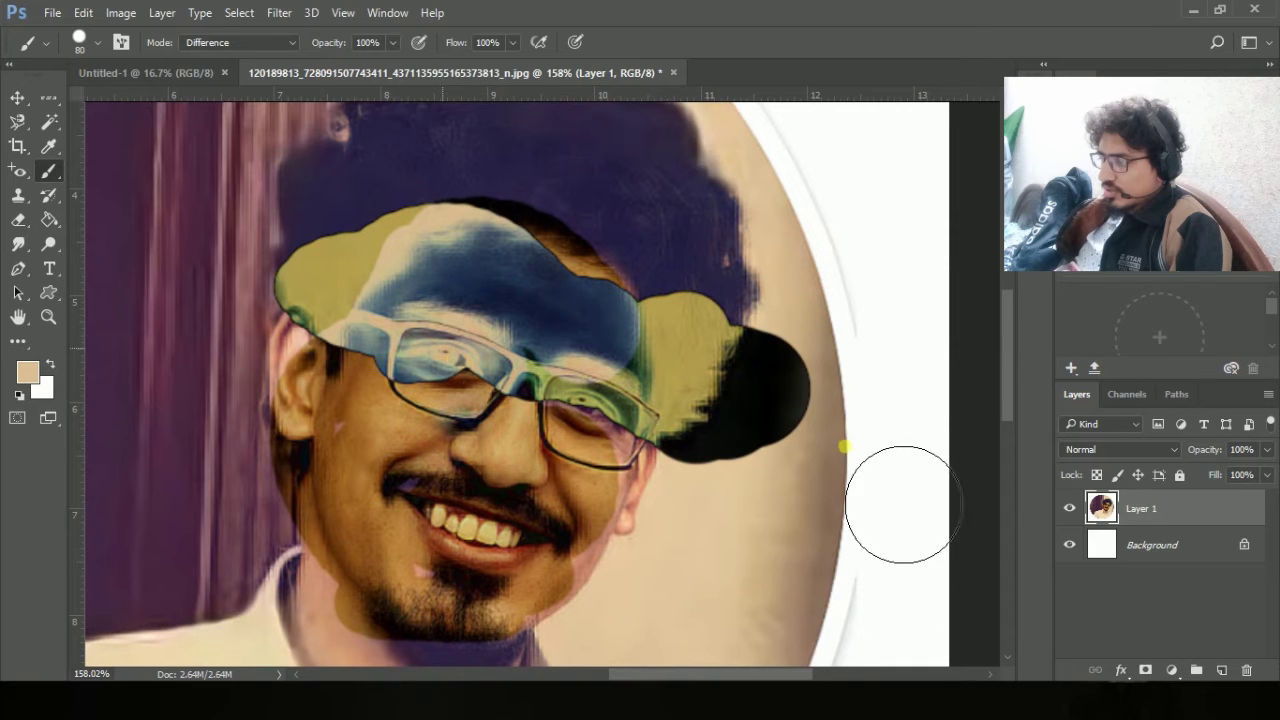
{"action": "left_click", "coordinate": [905, 316], "text": "alt"}
{"action": "left_click_drag", "start_coordinate": [700, 305], "coordinate": [575, 300]}
{"action": "mouse_move", "coordinate": [573, 378]}
{"action": "left_mouse_down"}
{"action": "mouse_move", "coordinate": [480, 470]}
{"action": "mouse_move", "coordinate": [600, 614]}
{"action": "mouse_move", "coordinate": [520, 595]}
{"action": "left_mouse_up"}
Undo all the Difference-mode brush strokes over the face and hair.
{"action": "scroll", "coordinate": [668, 366], "scroll_direction": "down", "scroll_amount": 3, "text": "alt"}
{"action": "key", "text": "ctrl+alt+z"}
{"action": "key", "text": "ctrl+alt+z"}
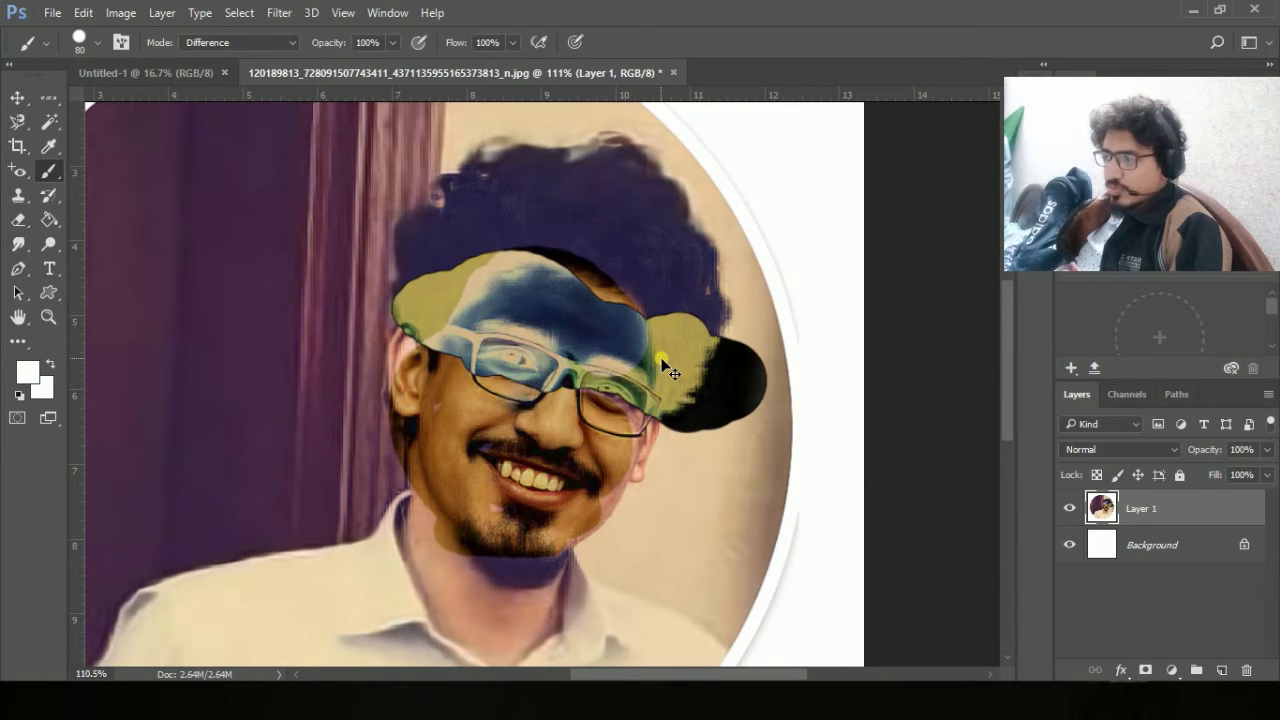
{"action": "key", "text": "ctrl+shift+z"}
{"action": "key", "text": "ctrl+alt+z"}
{"action": "key", "text": "ctrl+alt+z"}
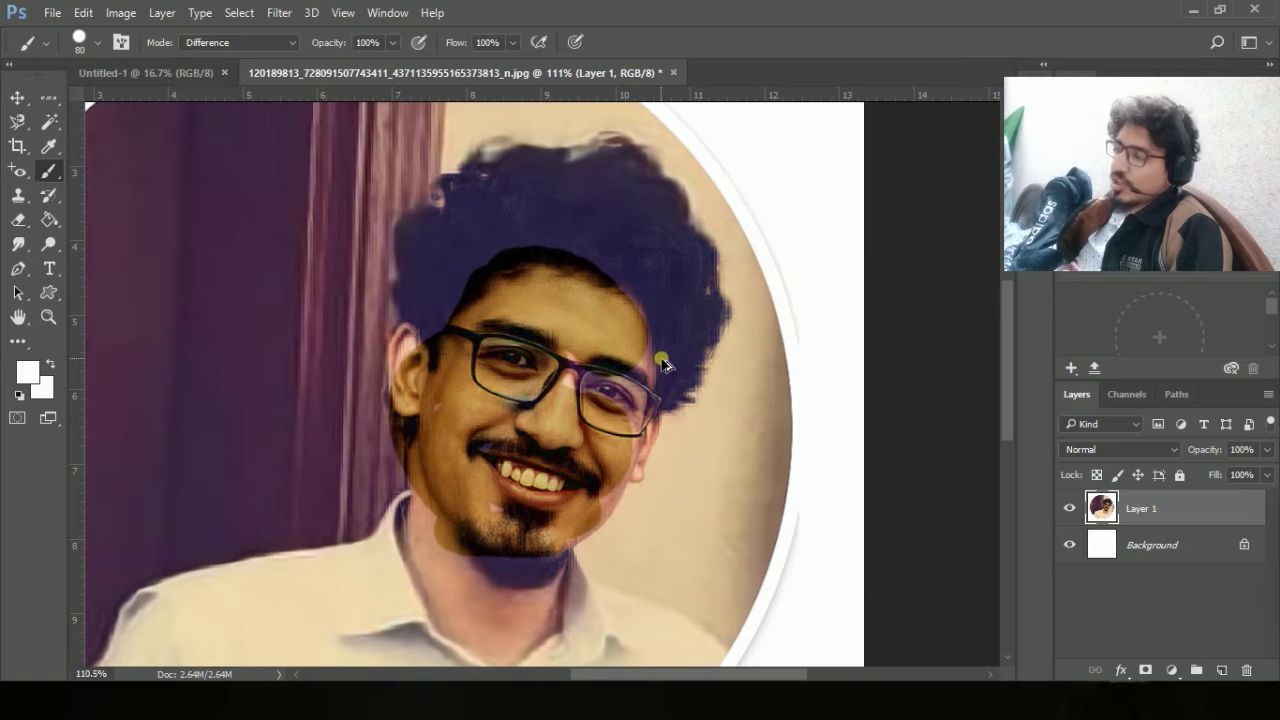
{"action": "key", "text": "ctrl+alt+z"}
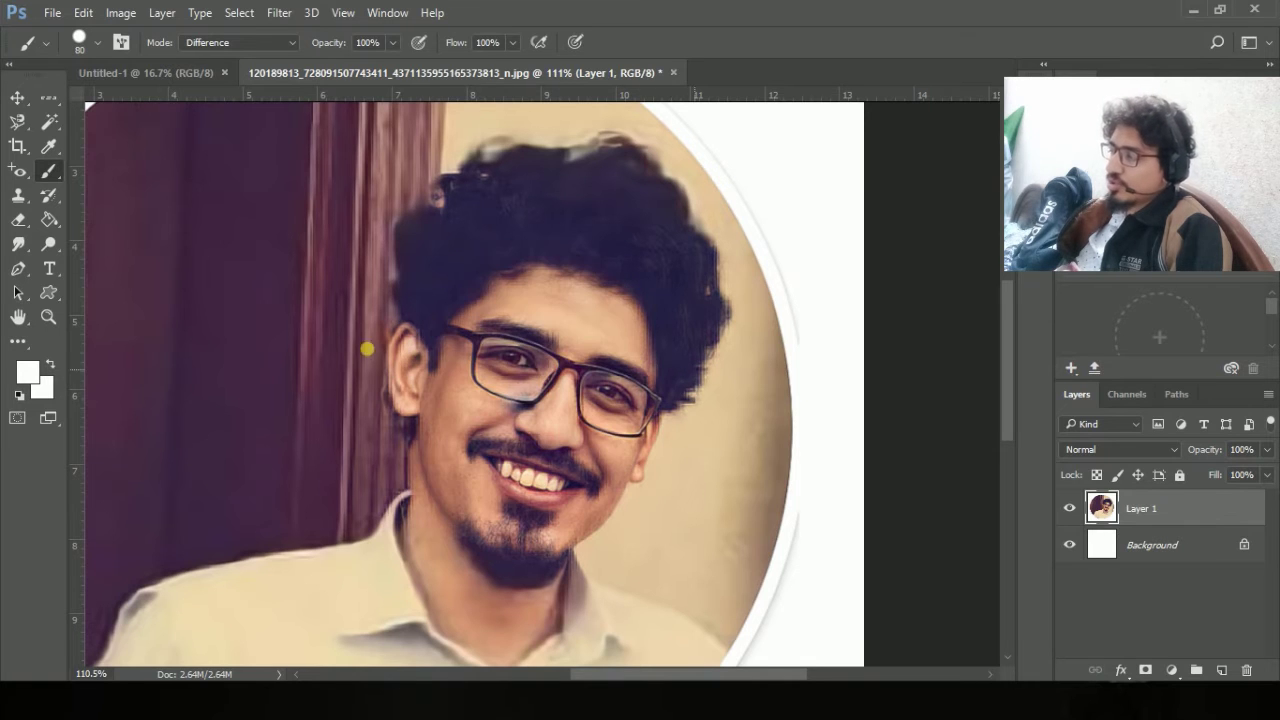
Select the Brush Tool again, reset the colours to default black and white, and reduce the brush size to 10 px.
{"action": "right_click", "coordinate": [63, 171]}
{"action": "left_click", "coordinate": [118, 172]}
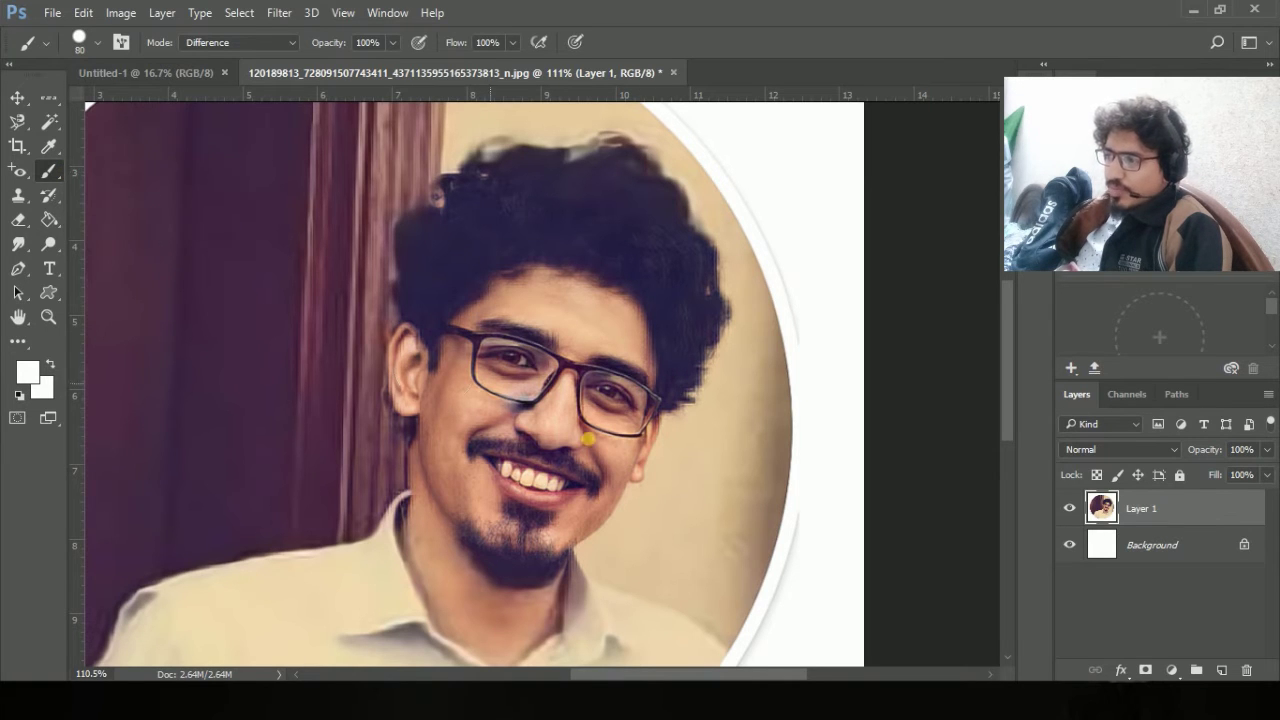
{"action": "left_click_drag", "start_coordinate": [537, 325], "coordinate": [548, 407]}
{"action": "key", "text": "d"}
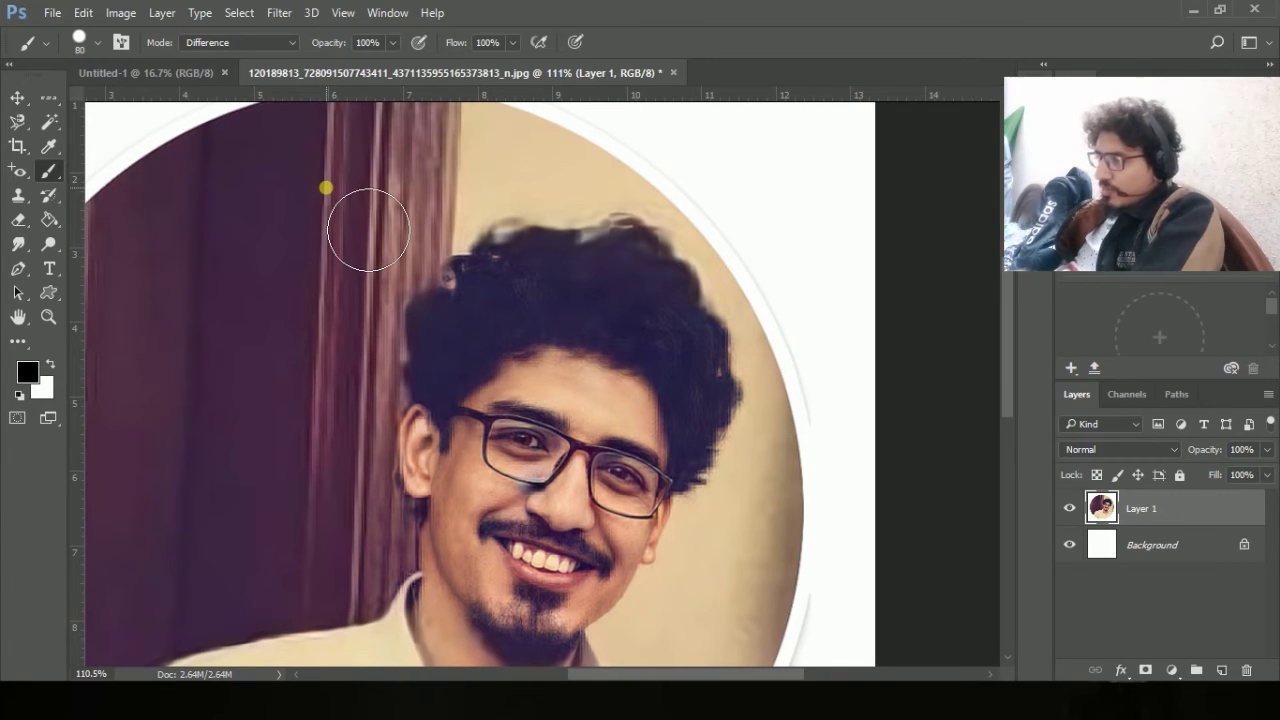
{"action": "key", "text": "bracketleft"}
{"action": "key", "text": "bracketleft"}
{"action": "key", "text": "bracketleft"}
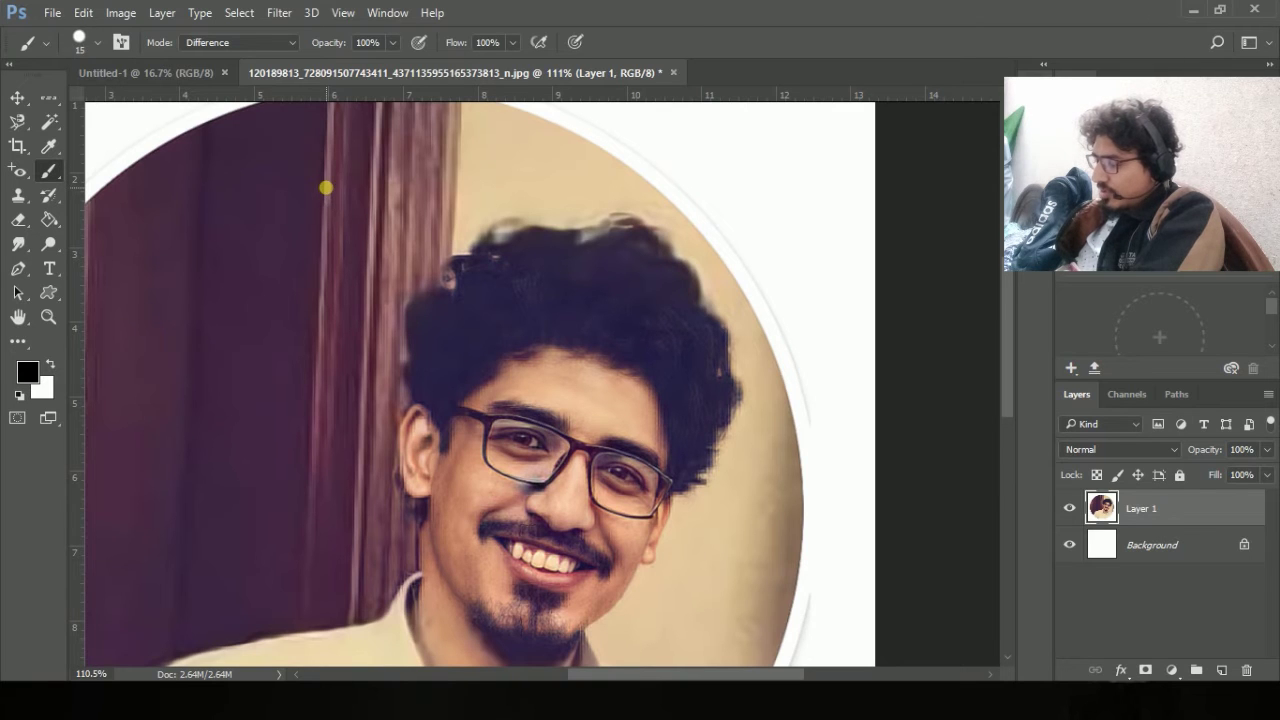
{"action": "key", "text": "bracketleft"}
{"action": "right_click", "coordinate": [343, 199]}
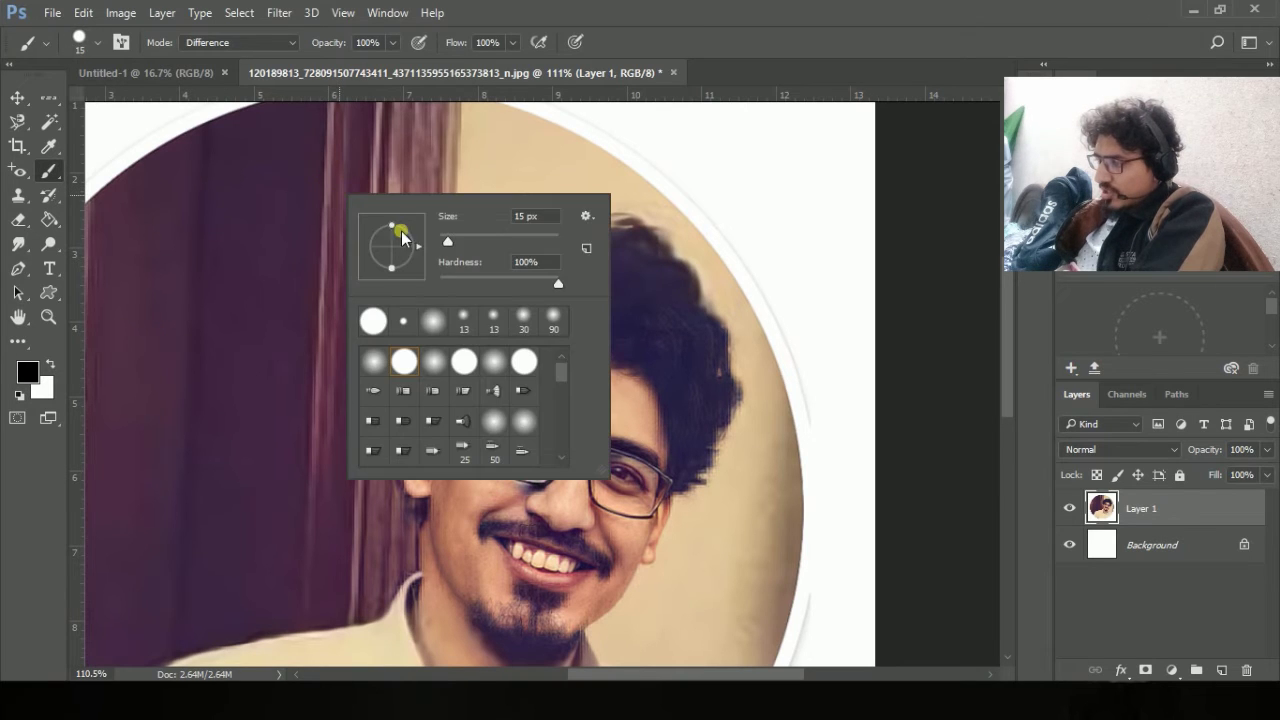
{"action": "mouse_move", "coordinate": [445, 245]}
{"action": "left_mouse_down"}
{"action": "mouse_move", "coordinate": [480, 246]}
{"action": "mouse_move", "coordinate": [445, 258]}
{"action": "left_mouse_up"}
{"action": "key", "text": "Return"}
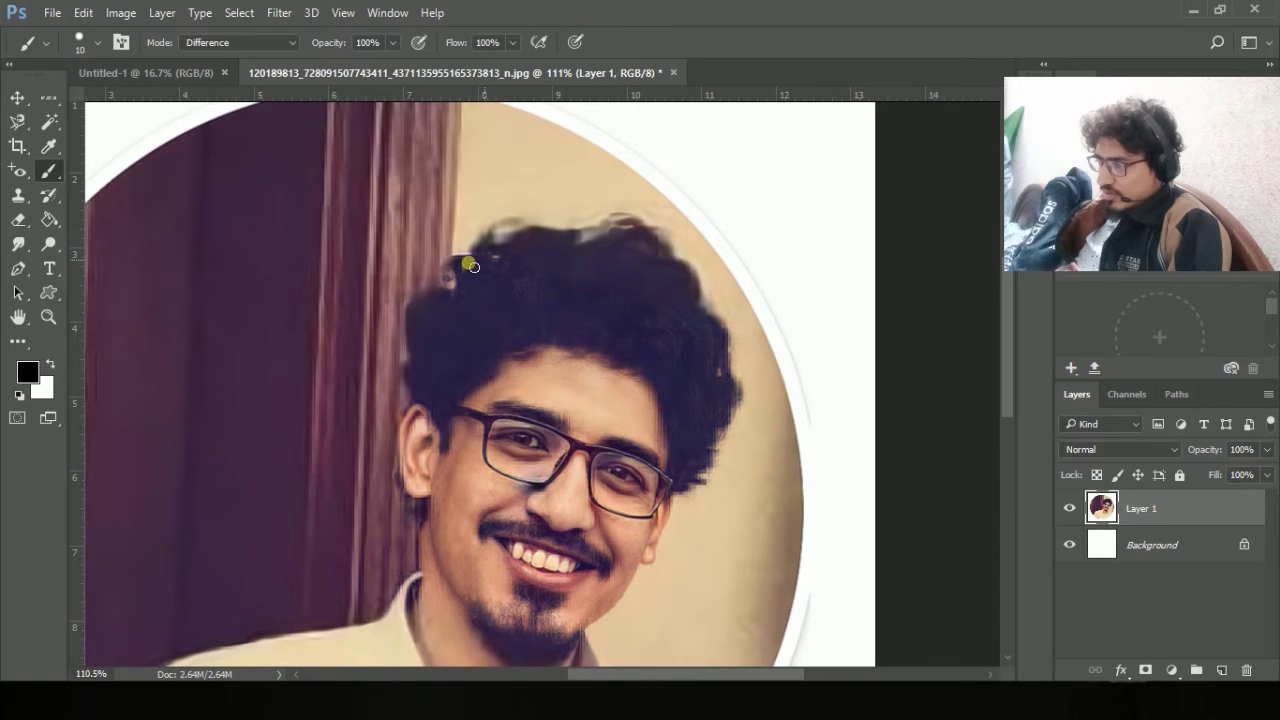
Make white the foreground colour and paint thin Difference-mode strokes from the white border across the dark door.
{"action": "scroll", "coordinate": [460, 265], "scroll_direction": "down", "scroll_amount": 5}
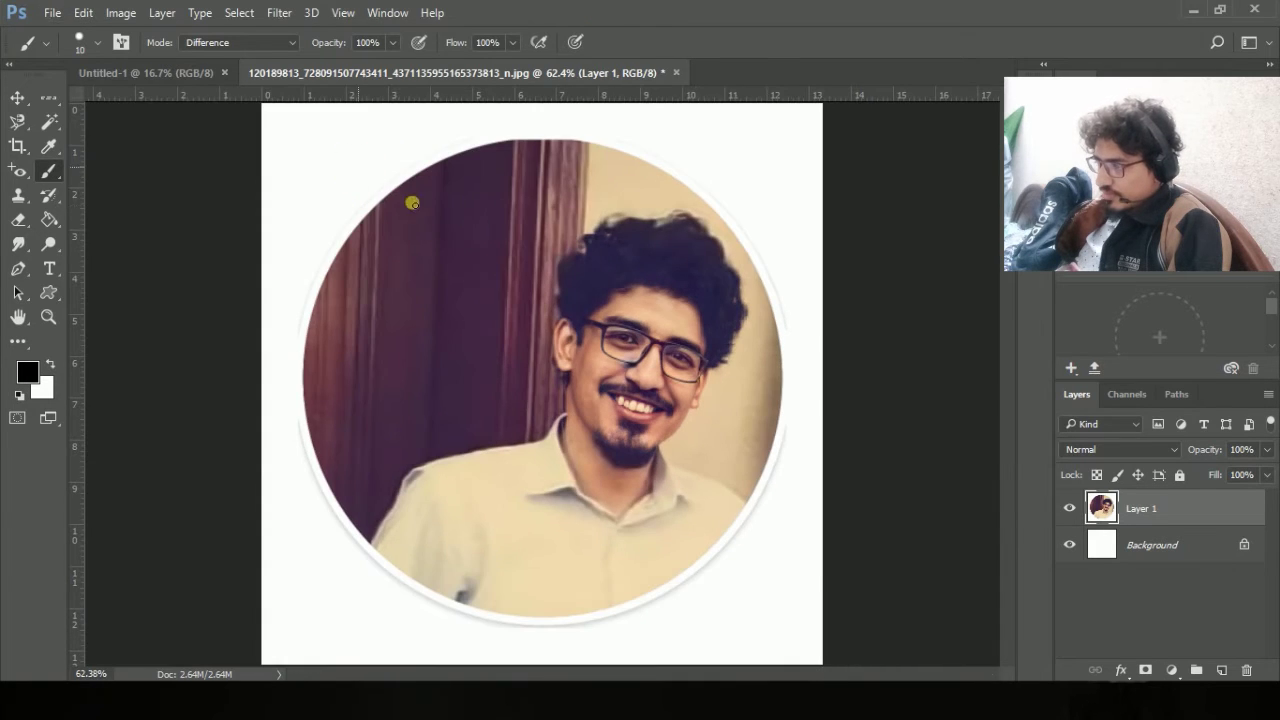
{"action": "key", "text": "x"}
{"action": "mouse_move", "coordinate": [360, 211]}
{"action": "left_mouse_down"}
{"action": "mouse_move", "coordinate": [567, 253]}
{"action": "mouse_move", "coordinate": [383, 222]}
{"action": "mouse_move", "coordinate": [591, 230]}
{"action": "mouse_move", "coordinate": [580, 190]}
{"action": "left_mouse_up"}
{"action": "mouse_move", "coordinate": [413, 180]}
{"action": "left_mouse_down"}
{"action": "mouse_move", "coordinate": [503, 200]}
{"action": "mouse_move", "coordinate": [430, 236]}
{"action": "left_mouse_up"}
Set the brush blending mode to Normal and paint a few white strokes over the dark door.
{"action": "left_click", "coordinate": [252, 42]}
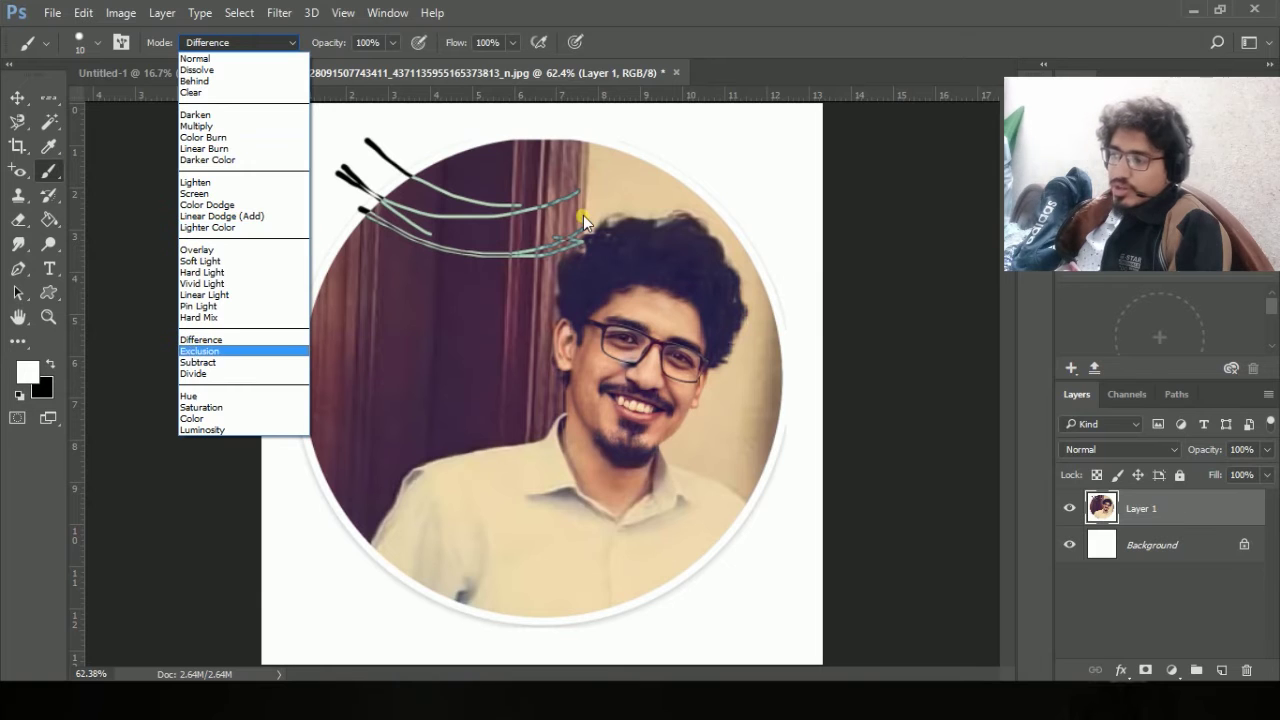
{"action": "left_click", "coordinate": [225, 57]}
{"action": "mouse_move", "coordinate": [325, 262]}
{"action": "left_mouse_down"}
{"action": "mouse_move", "coordinate": [548, 363]}
{"action": "mouse_move", "coordinate": [475, 348]}
{"action": "left_mouse_up"}
{"action": "left_click_drag", "start_coordinate": [398, 276], "coordinate": [389, 406]}
{"action": "left_click_drag", "start_coordinate": [434, 246], "coordinate": [398, 428]}
Swap the foreground colour to black and paint several long strokes over the door and white border.
{"action": "key", "text": "x"}
{"action": "left_click_drag", "start_coordinate": [408, 200], "coordinate": [492, 326]}
{"action": "left_click_drag", "start_coordinate": [467, 187], "coordinate": [537, 386]}
{"action": "left_click_drag", "start_coordinate": [482, 151], "coordinate": [538, 326]}
{"action": "left_click_drag", "start_coordinate": [466, 200], "coordinate": [464, 366]}
{"action": "left_click_drag", "start_coordinate": [447, 461], "coordinate": [373, 180]}
{"action": "left_click_drag", "start_coordinate": [386, 180], "coordinate": [296, 345]}
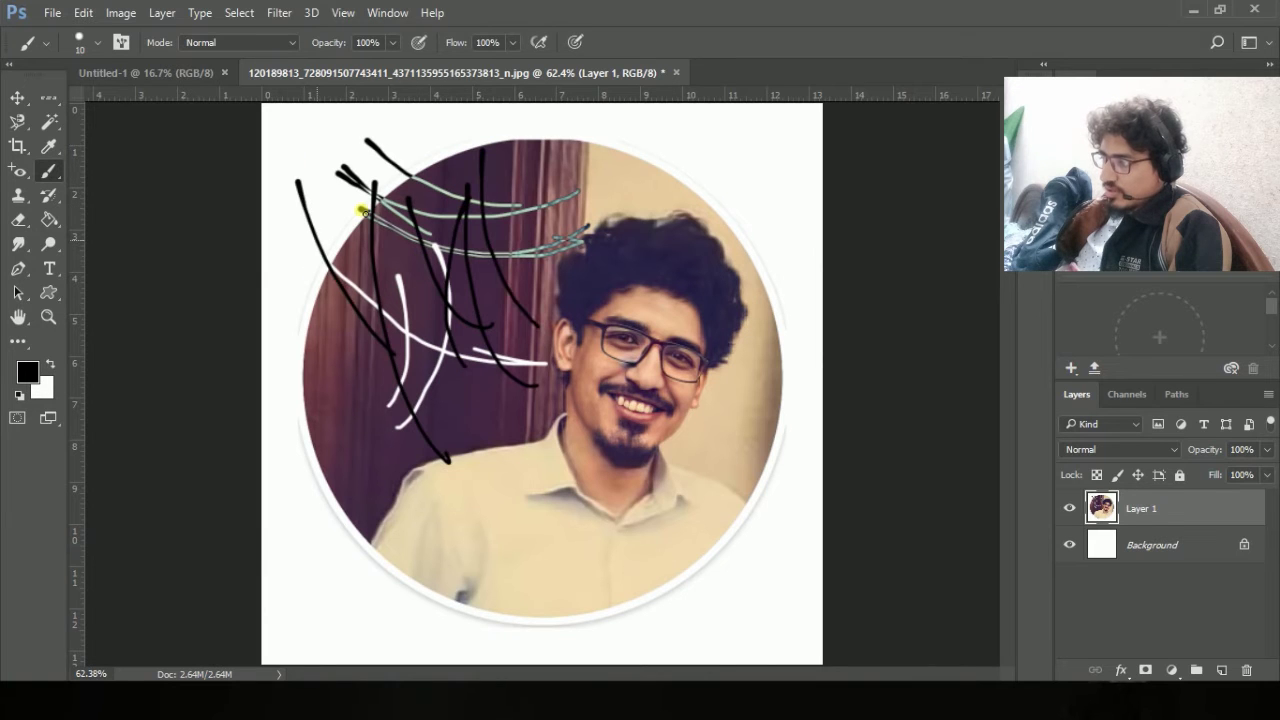
{"action": "left_click_drag", "start_coordinate": [281, 142], "coordinate": [455, 375]}
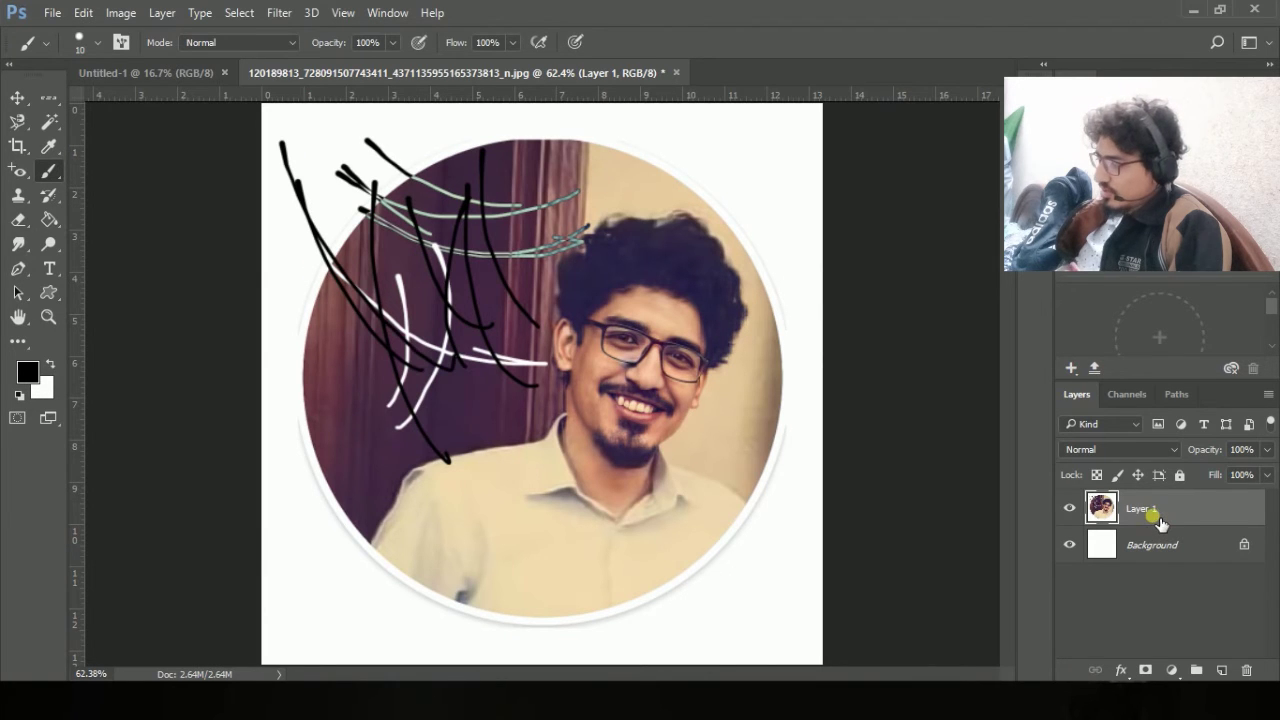
Replace the photo layer with a new empty layer and paint several curved black strokes on it.
{"action": "key", "text": "Delete"}
{"action": "left_click", "coordinate": [1221, 670]}
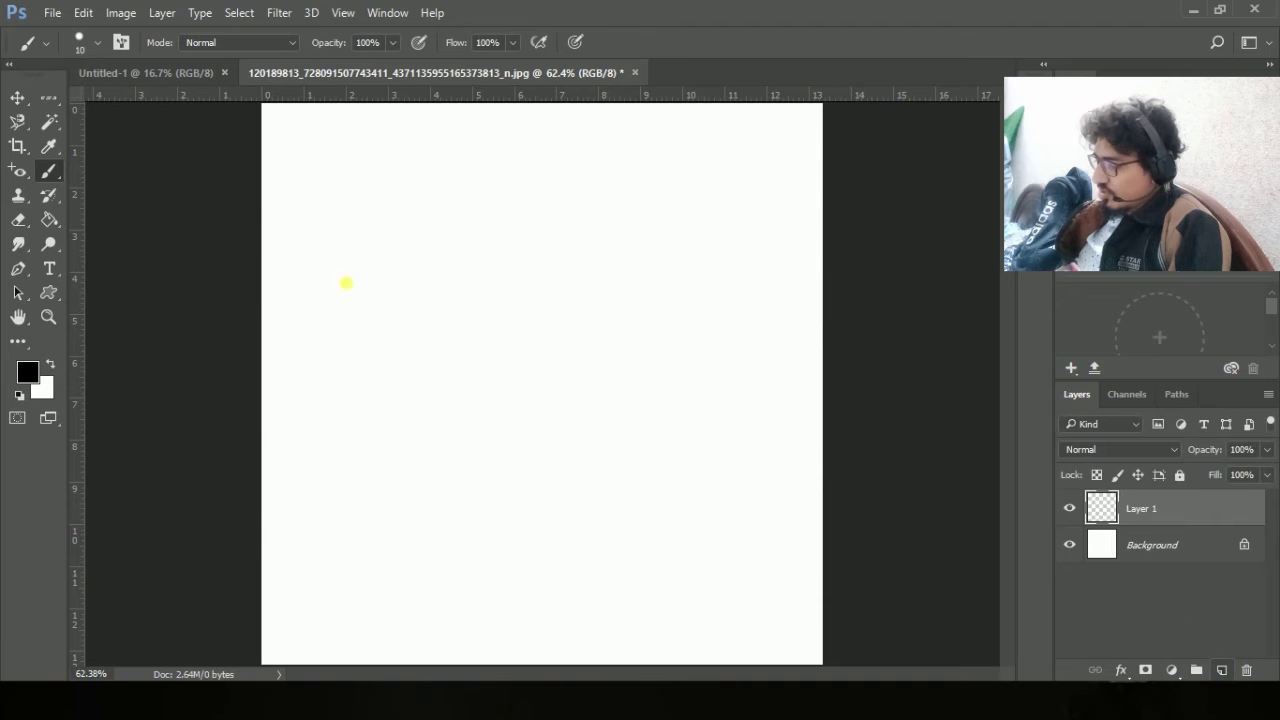
{"action": "left_click_drag", "start_coordinate": [286, 157], "coordinate": [580, 212]}
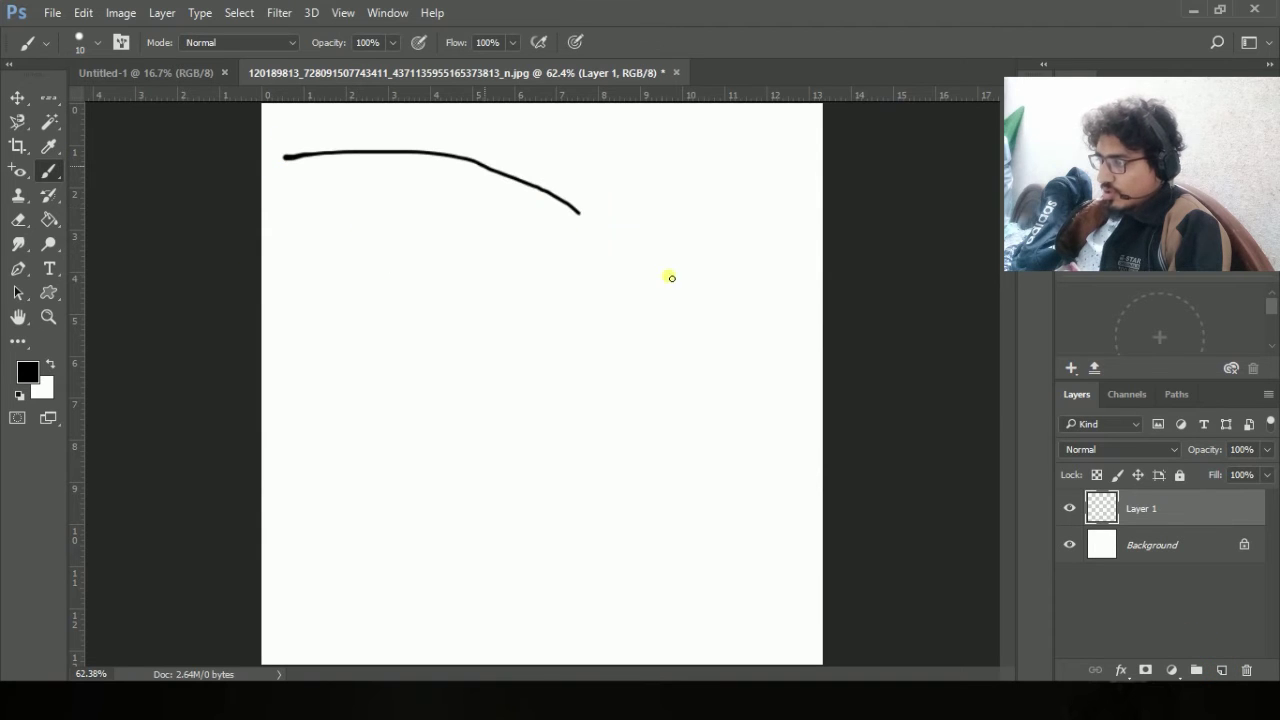
{"action": "left_click_drag", "start_coordinate": [671, 277], "coordinate": [736, 215]}
{"action": "left_click_drag", "start_coordinate": [683, 175], "coordinate": [411, 337]}
{"action": "left_click_drag", "start_coordinate": [415, 205], "coordinate": [558, 470]}
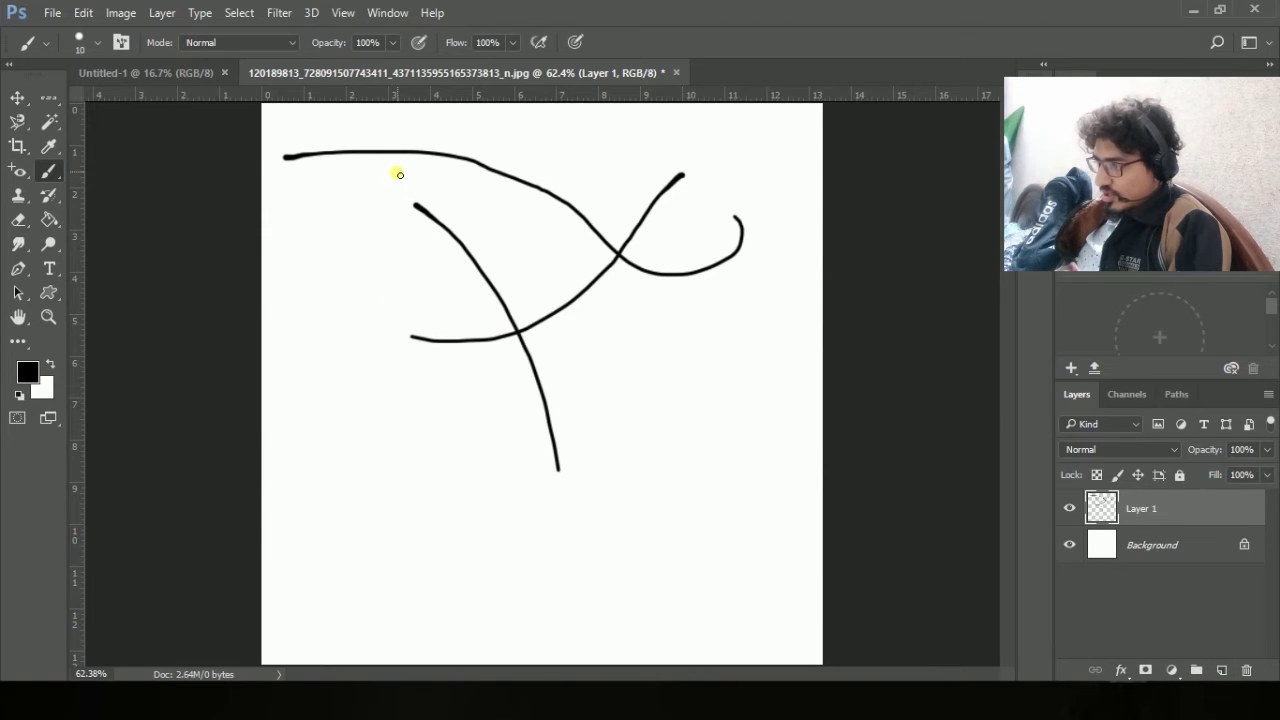
{"action": "scroll", "coordinate": [432, 220], "scroll_direction": "up", "scroll_amount": 2}
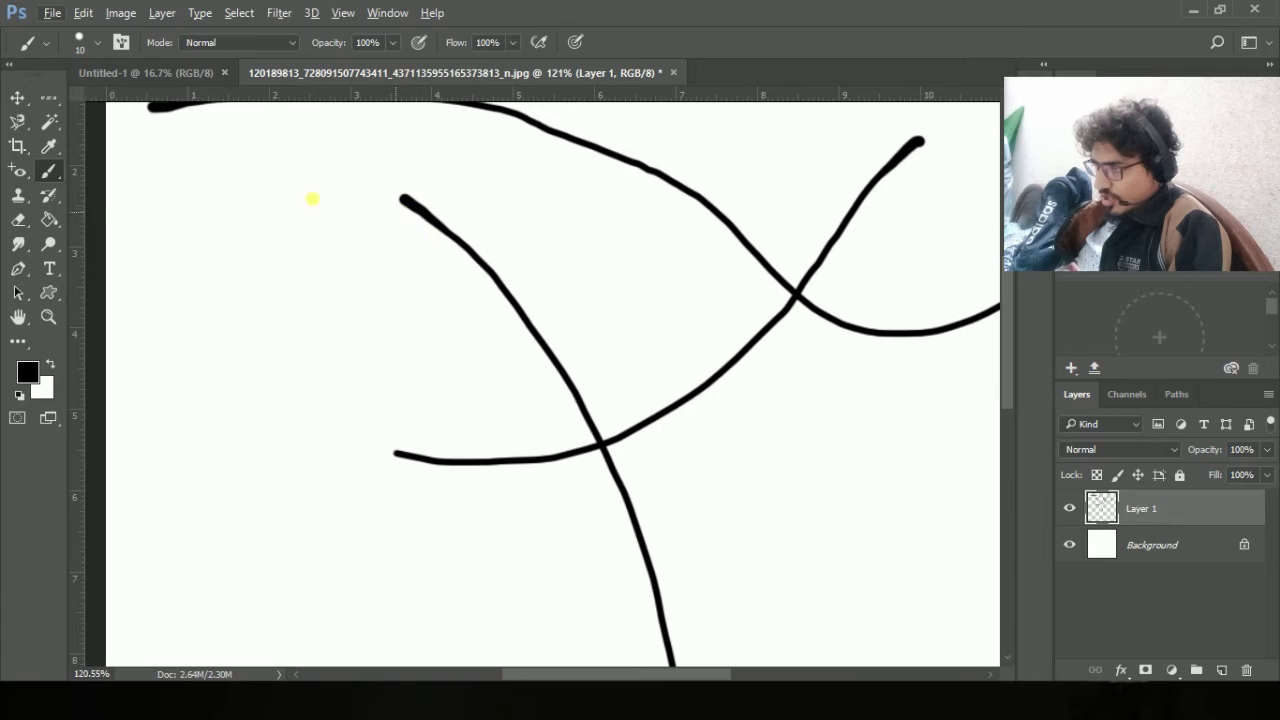
{"action": "mouse_move", "coordinate": [302, 196]}
{"action": "left_mouse_down"}
{"action": "mouse_move", "coordinate": [345, 262]}
{"action": "mouse_move", "coordinate": [546, 330]}
{"action": "left_mouse_up"}
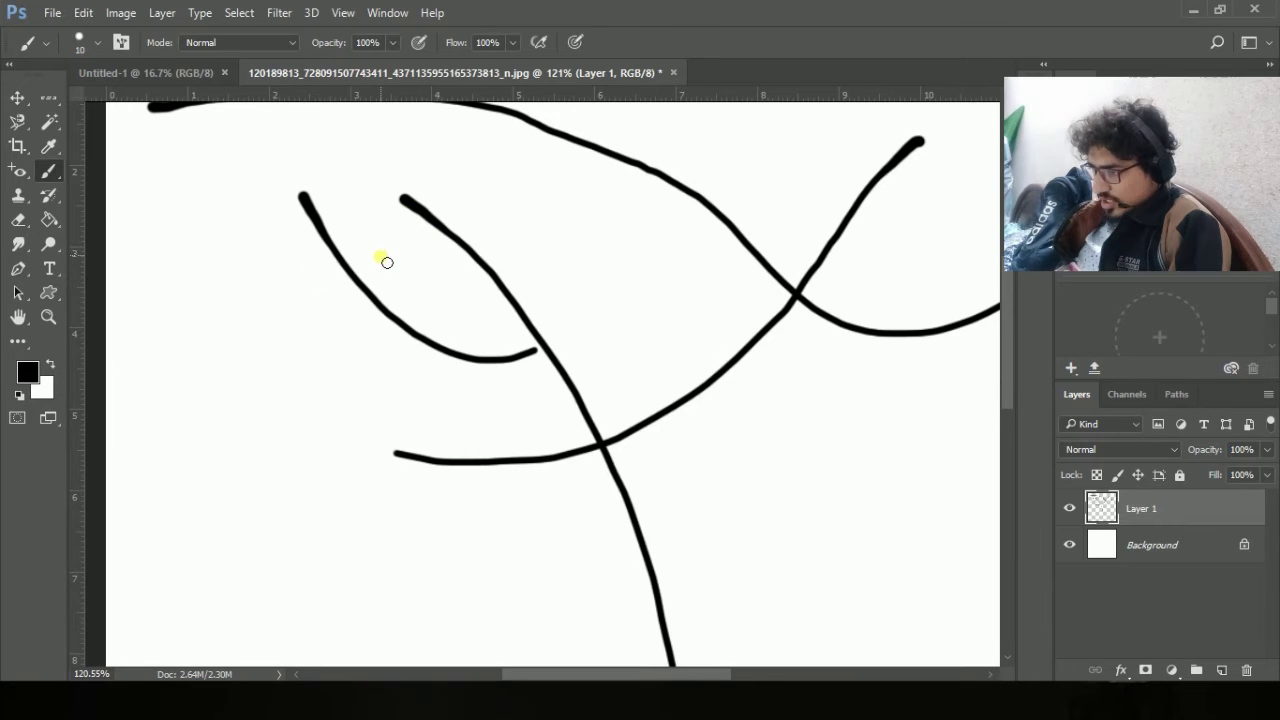
In the brush's Shape Dynamics, try Pen Pressure as the size jitter control and set it to Off.
{"action": "left_click", "coordinate": [388, 14]}
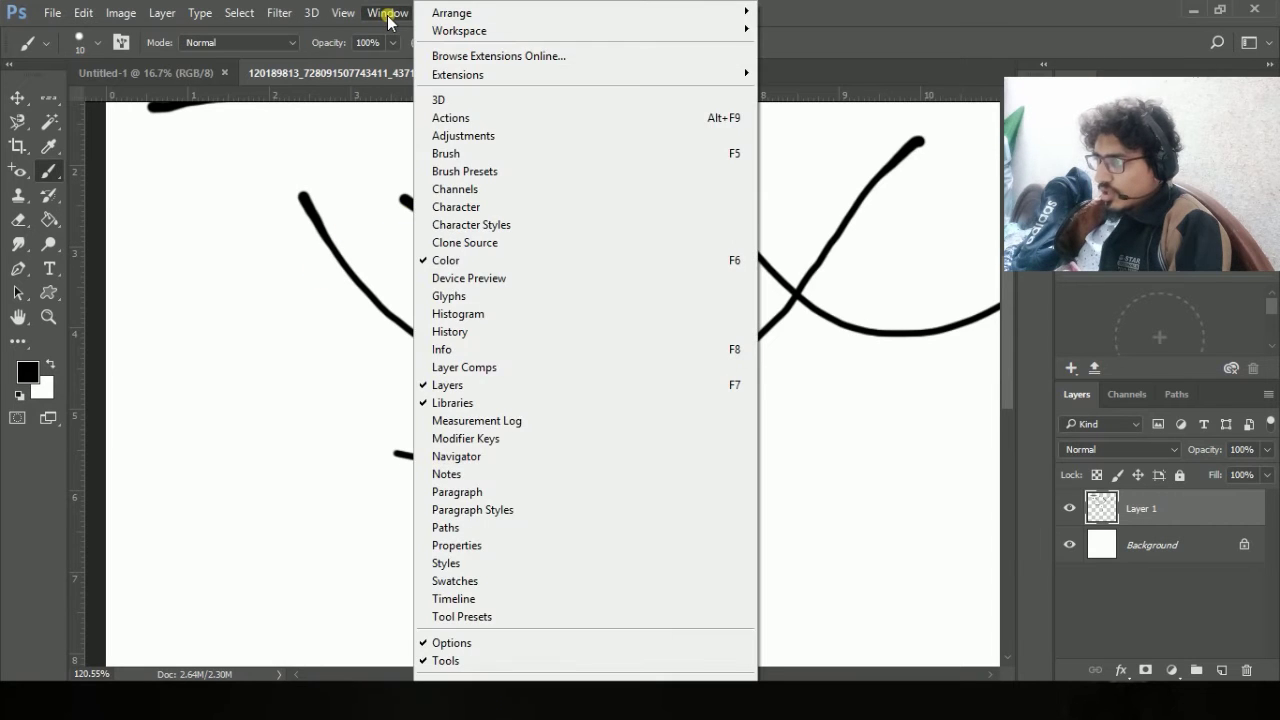
{"action": "left_click", "coordinate": [440, 152]}
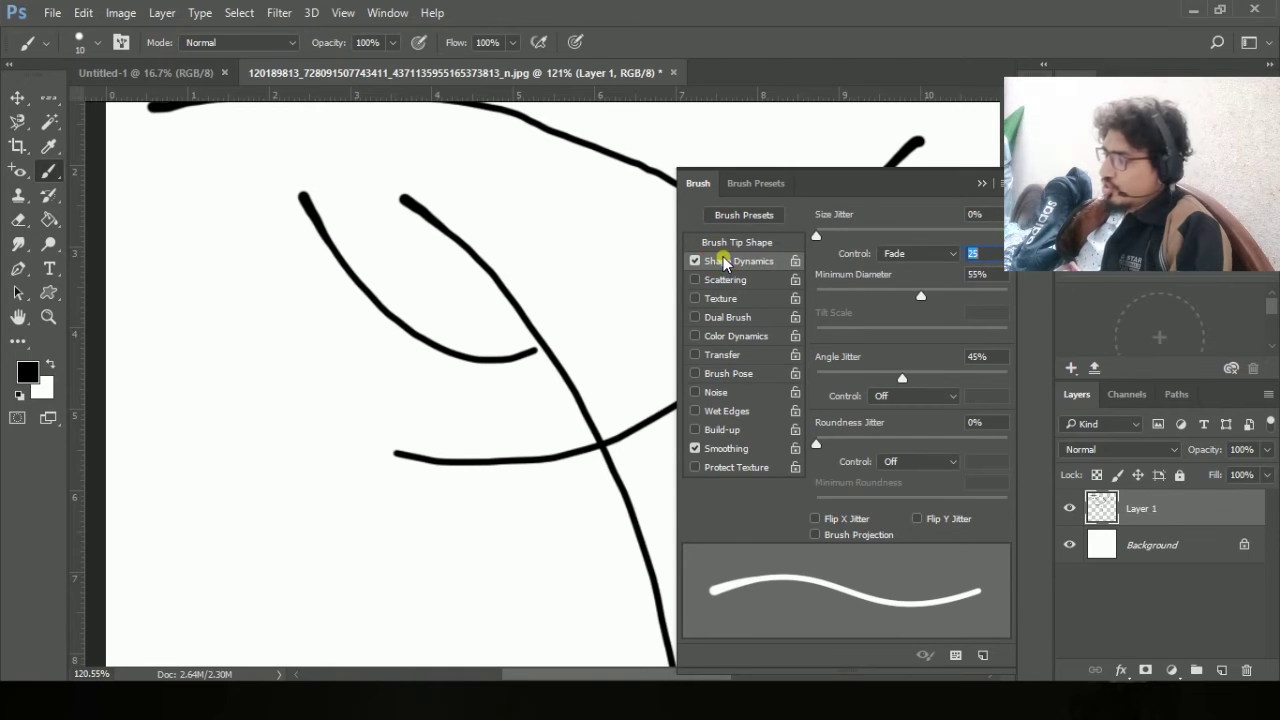
{"action": "left_click", "coordinate": [907, 255]}
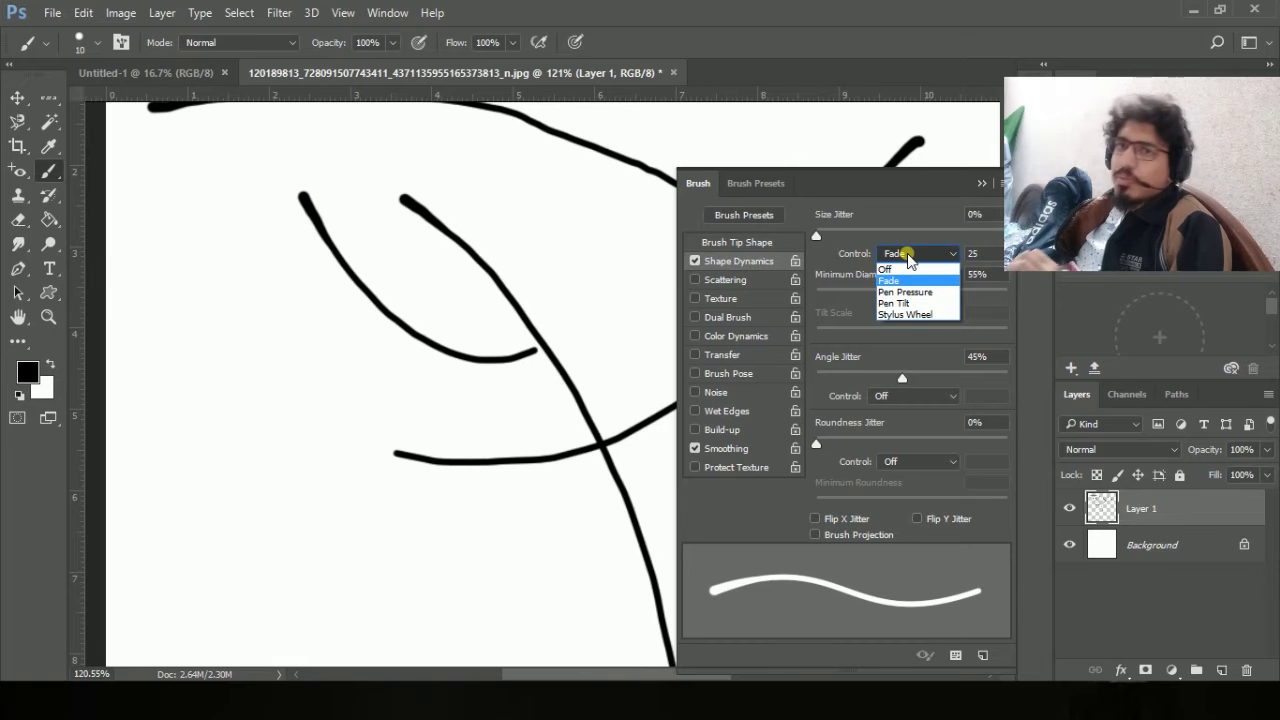
{"action": "left_click", "coordinate": [905, 291]}
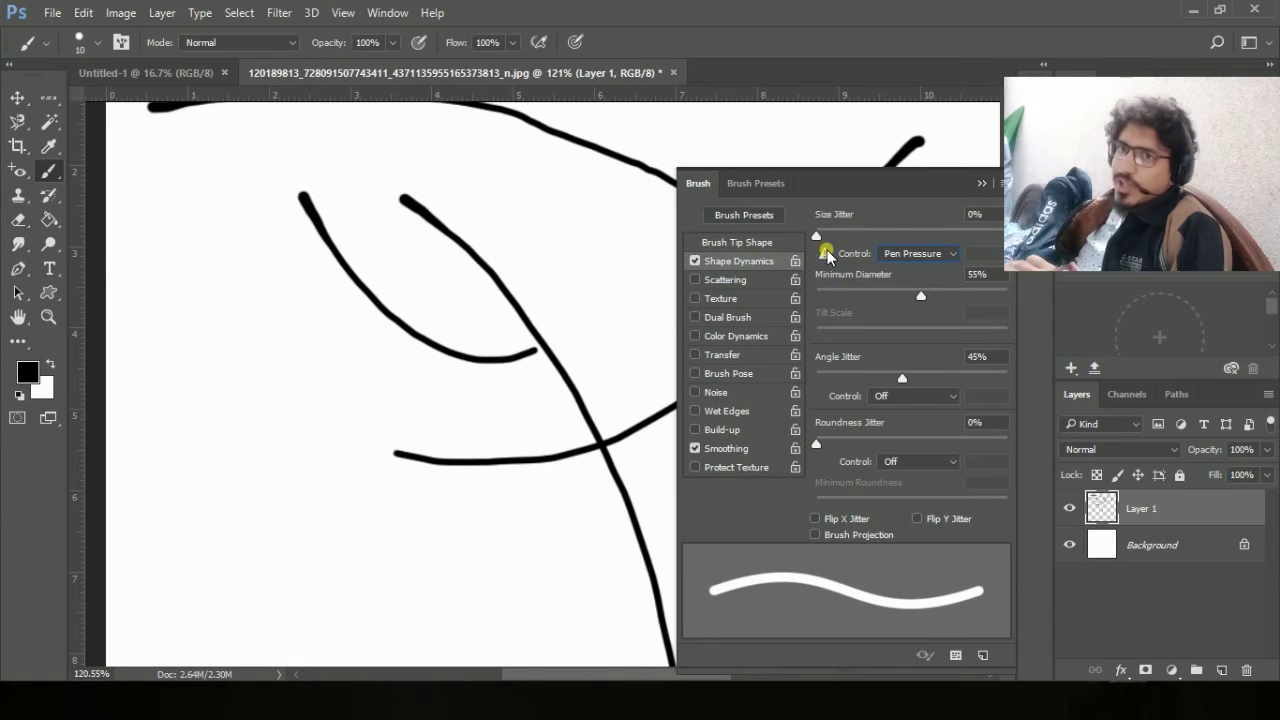
{"action": "left_click", "coordinate": [905, 254]}
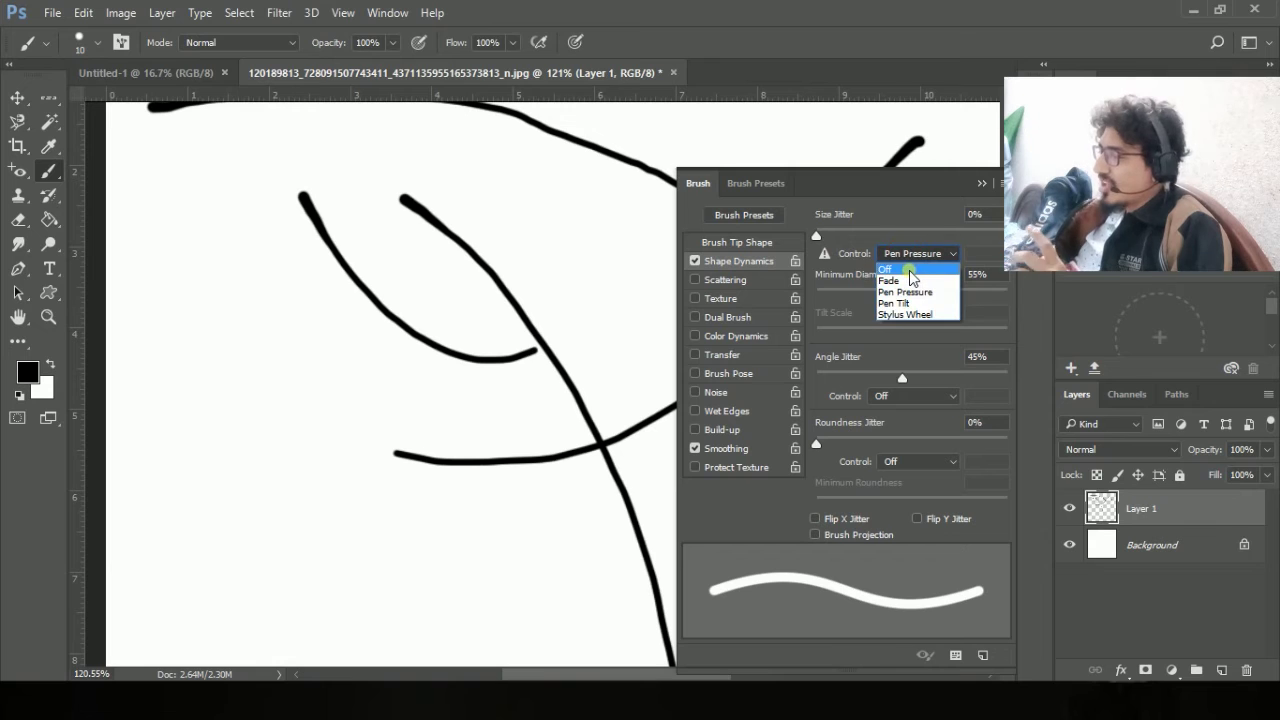
{"action": "left_click", "coordinate": [910, 276]}
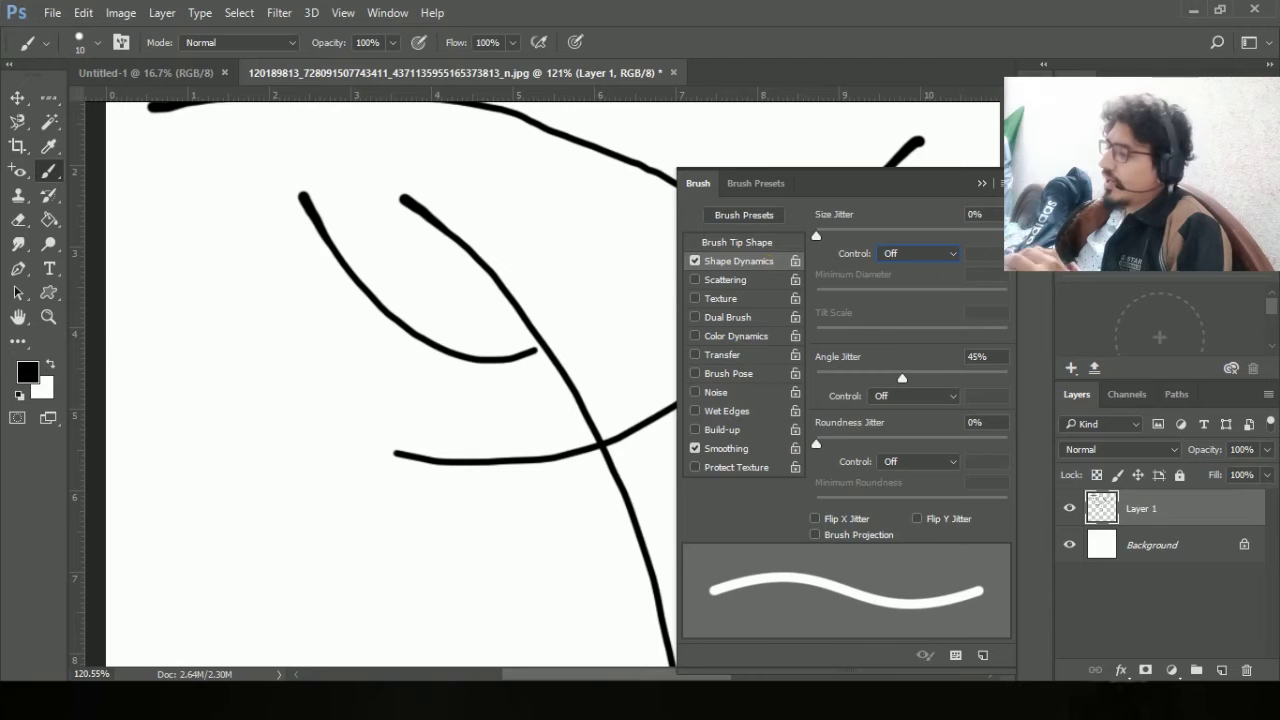
{"action": "left_click", "coordinate": [981, 183]}
Paint several long curved black strokes of uniform thickness across the existing lines and fit the canvas in view.
{"action": "scroll", "coordinate": [265, 278], "scroll_direction": "down", "scroll_amount": 2}
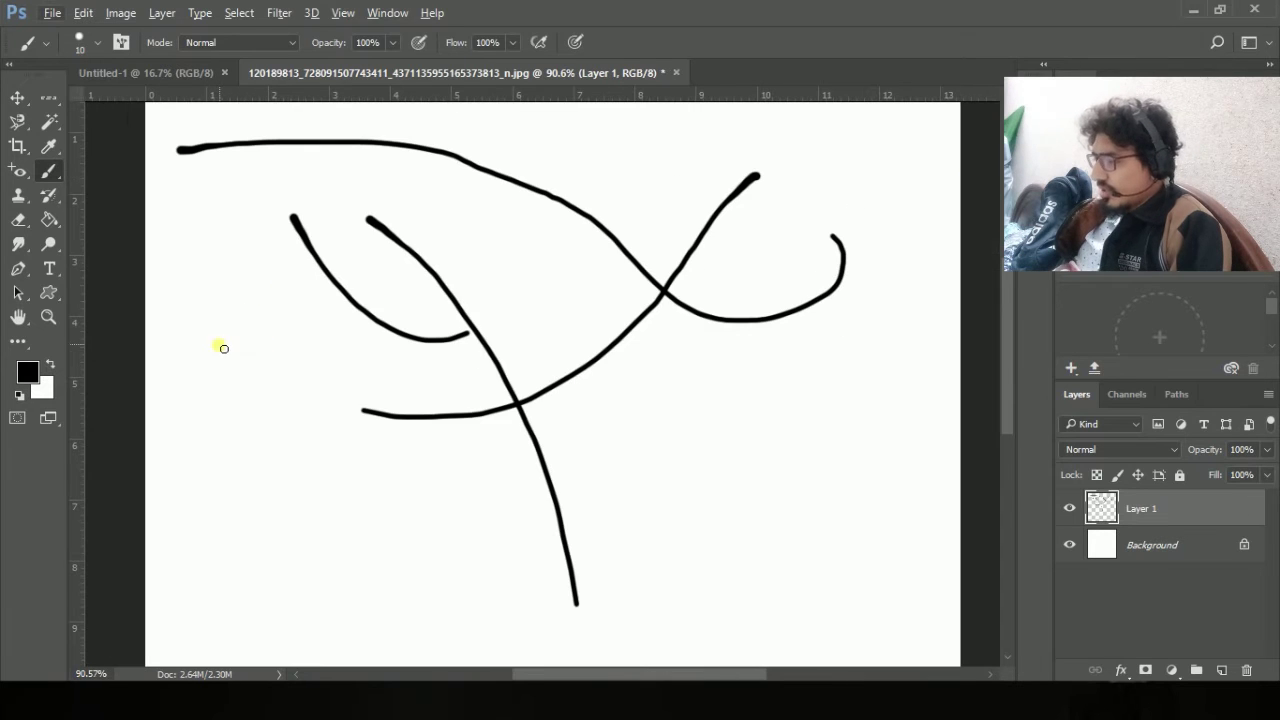
{"action": "left_click_drag", "start_coordinate": [220, 343], "coordinate": [640, 289]}
{"action": "left_click_drag", "start_coordinate": [250, 374], "coordinate": [712, 311]}
{"action": "mouse_move", "coordinate": [248, 402]}
{"action": "left_mouse_down"}
{"action": "mouse_move", "coordinate": [260, 414]}
{"action": "mouse_move", "coordinate": [737, 372]}
{"action": "left_mouse_up"}
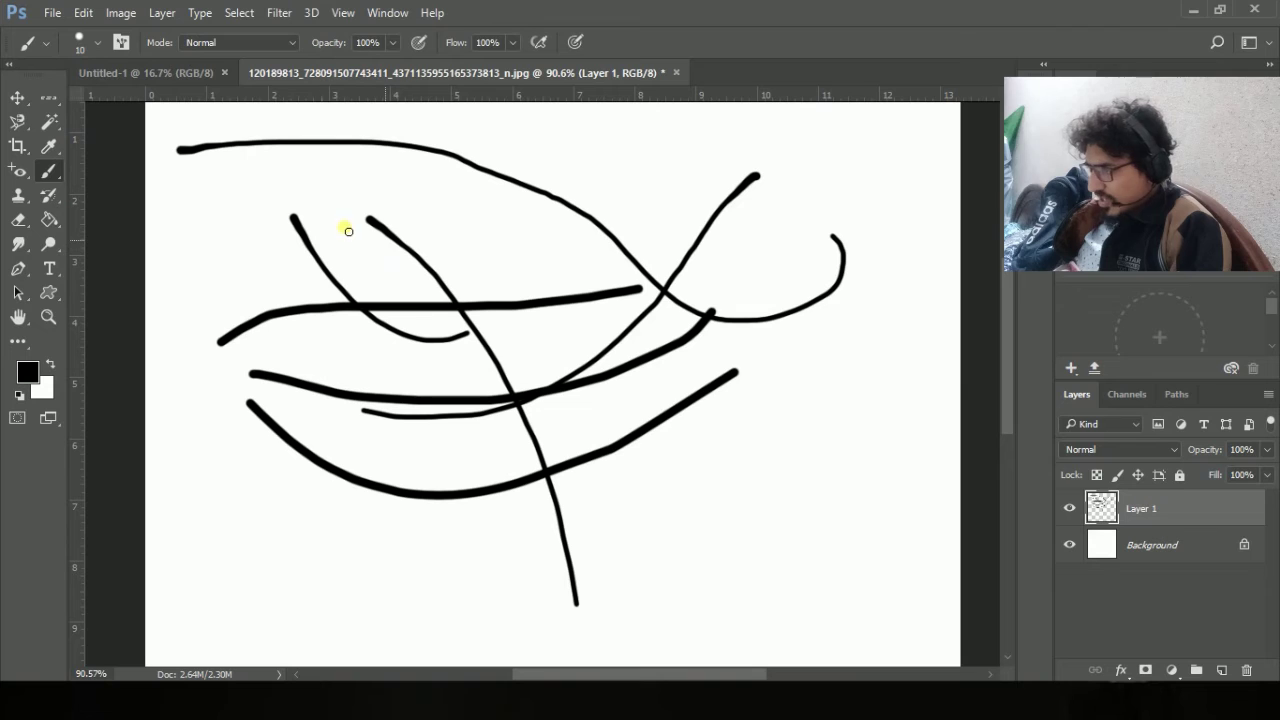
{"action": "left_click", "coordinate": [227, 232]}
{"action": "left_click_drag", "start_coordinate": [227, 232], "coordinate": [730, 112]}
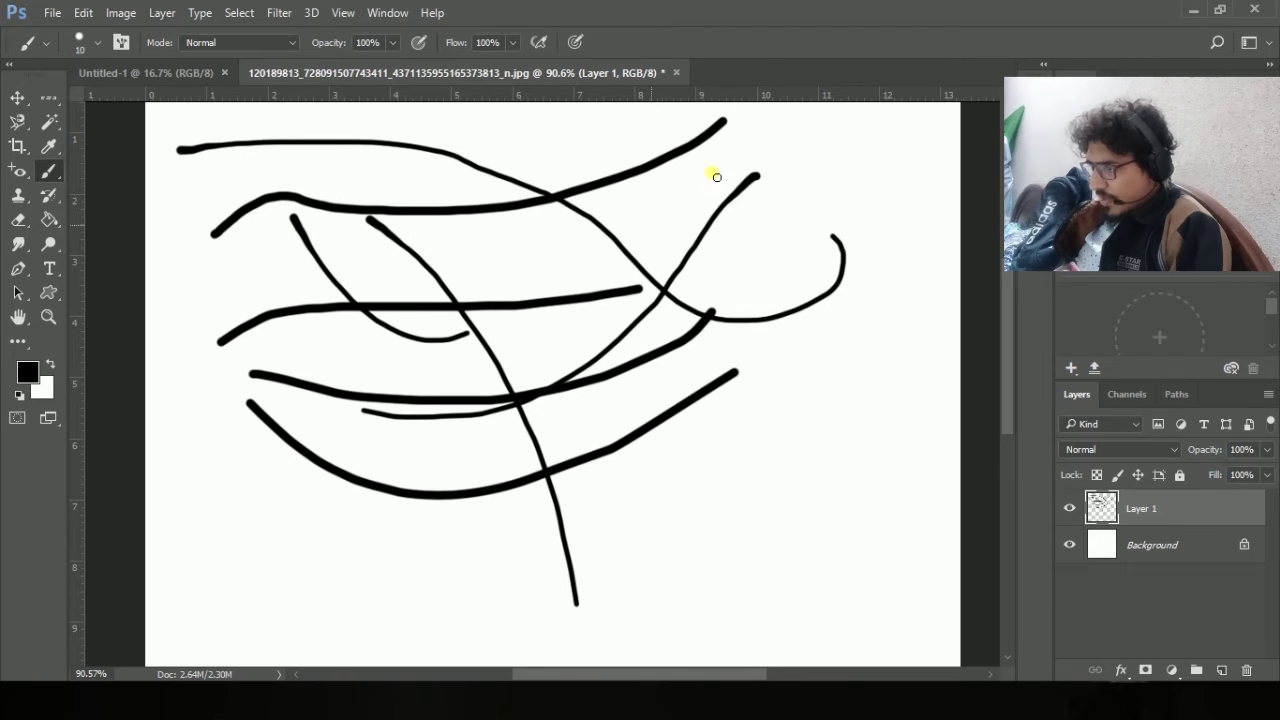
{"action": "left_click_drag", "start_coordinate": [826, 137], "coordinate": [249, 409]}
{"action": "left_click_drag", "start_coordinate": [234, 283], "coordinate": [817, 330]}
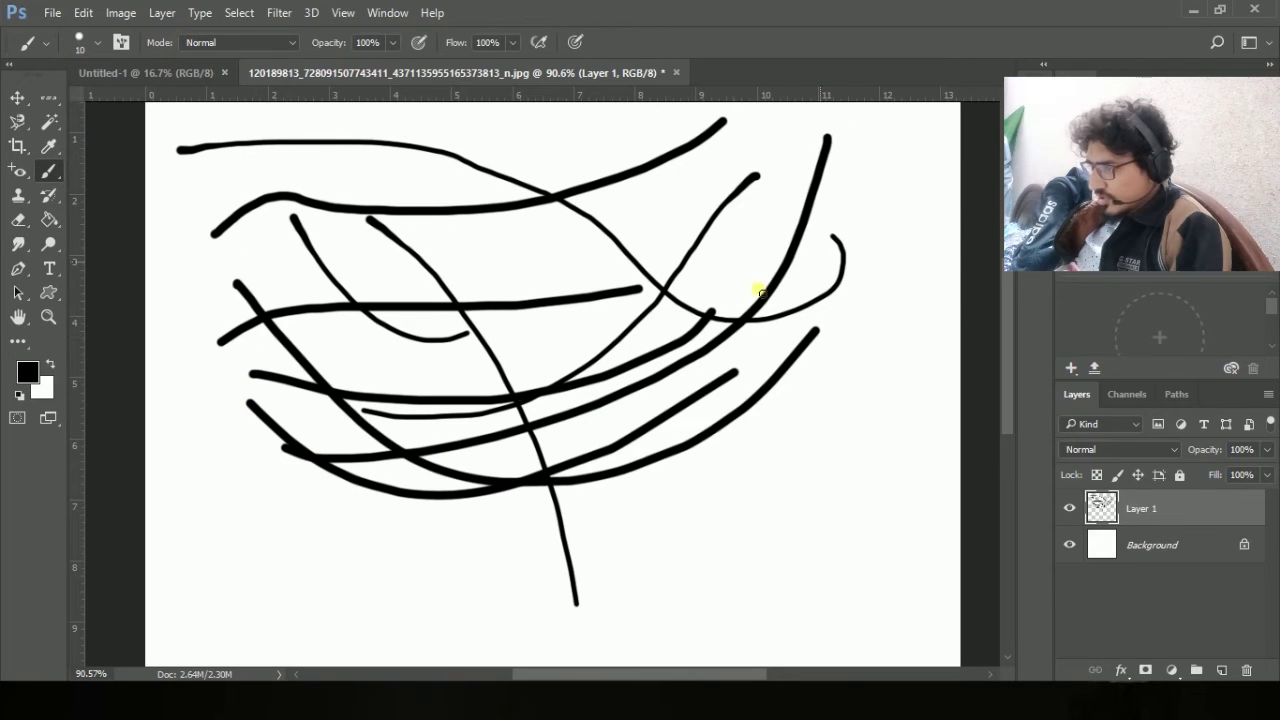
{"action": "key", "text": "ctrl+0"}
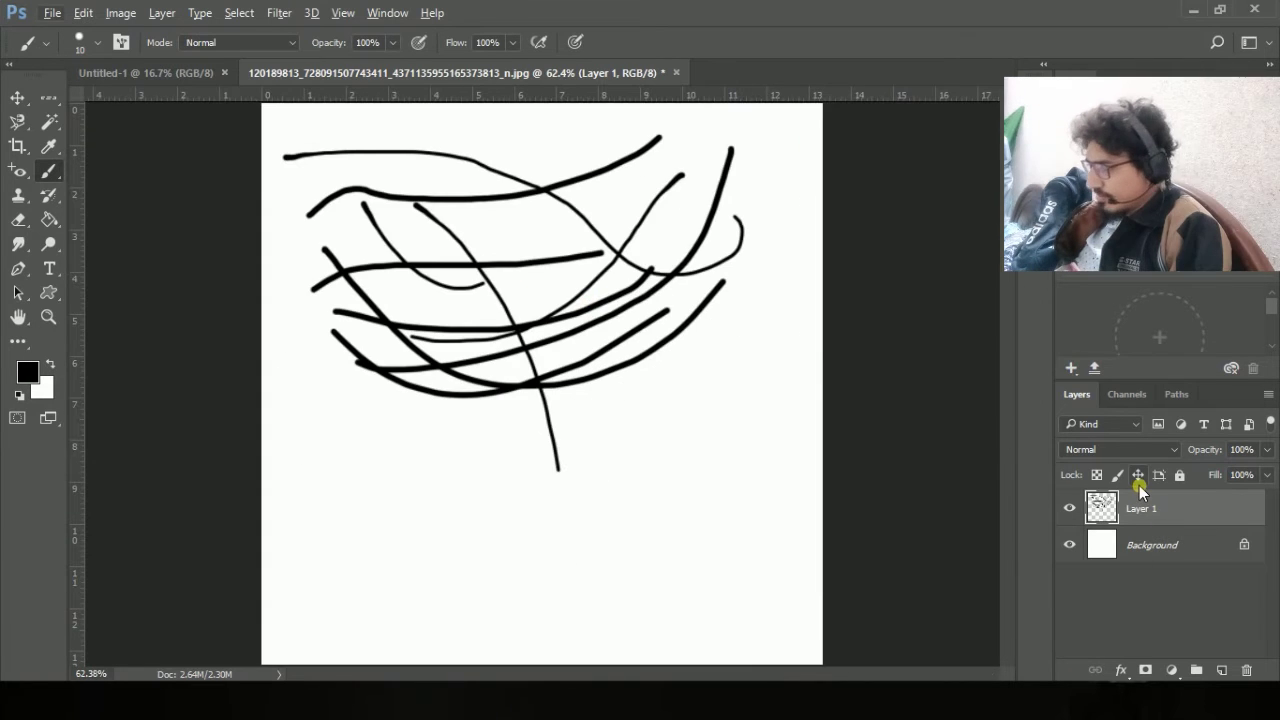
Replace the painted layer with a new empty layer and draw four long, thin, crossing curves on it with the Pencil tool.
{"action": "key", "text": "Delete"}
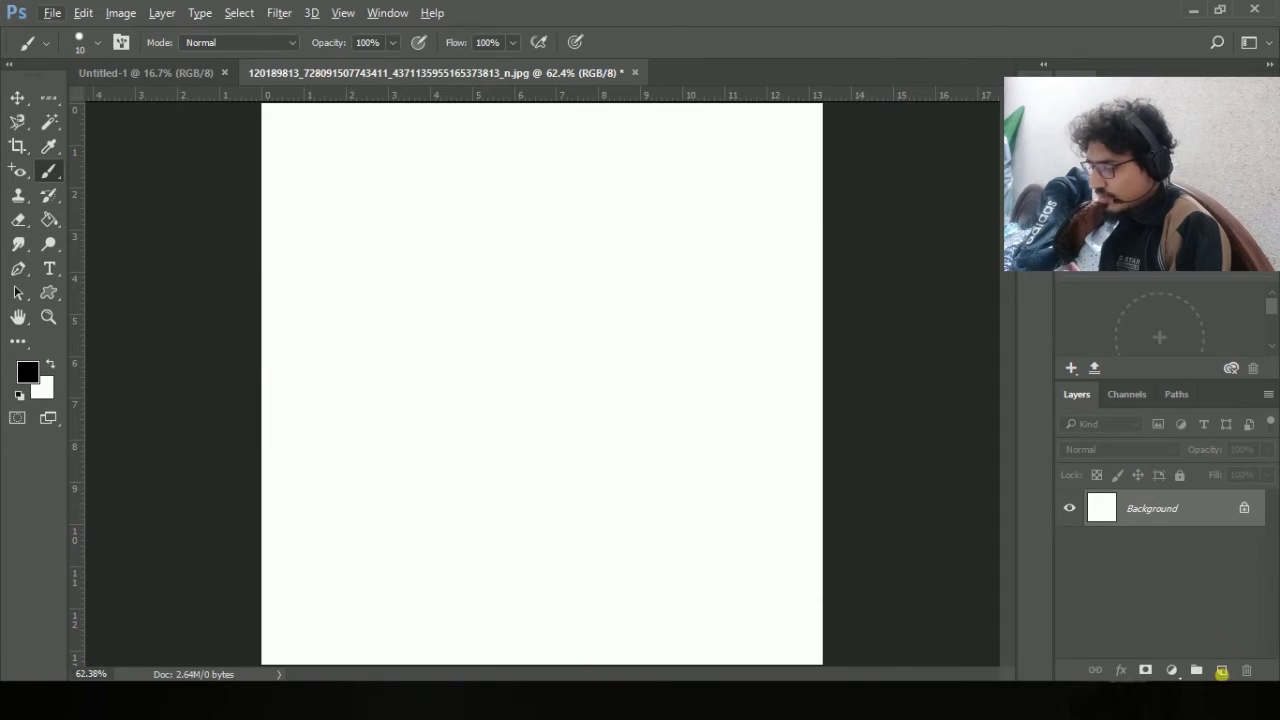
{"action": "left_click", "coordinate": [1221, 671]}
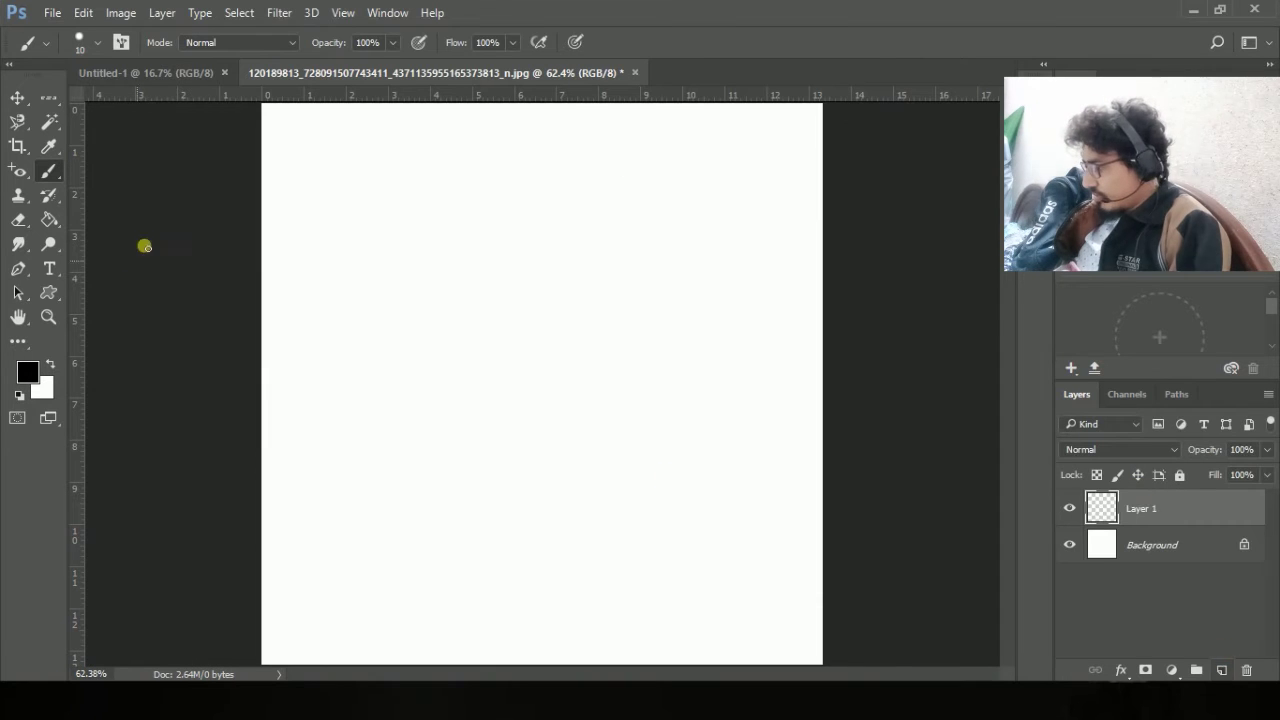
{"action": "right_click", "coordinate": [58, 175]}
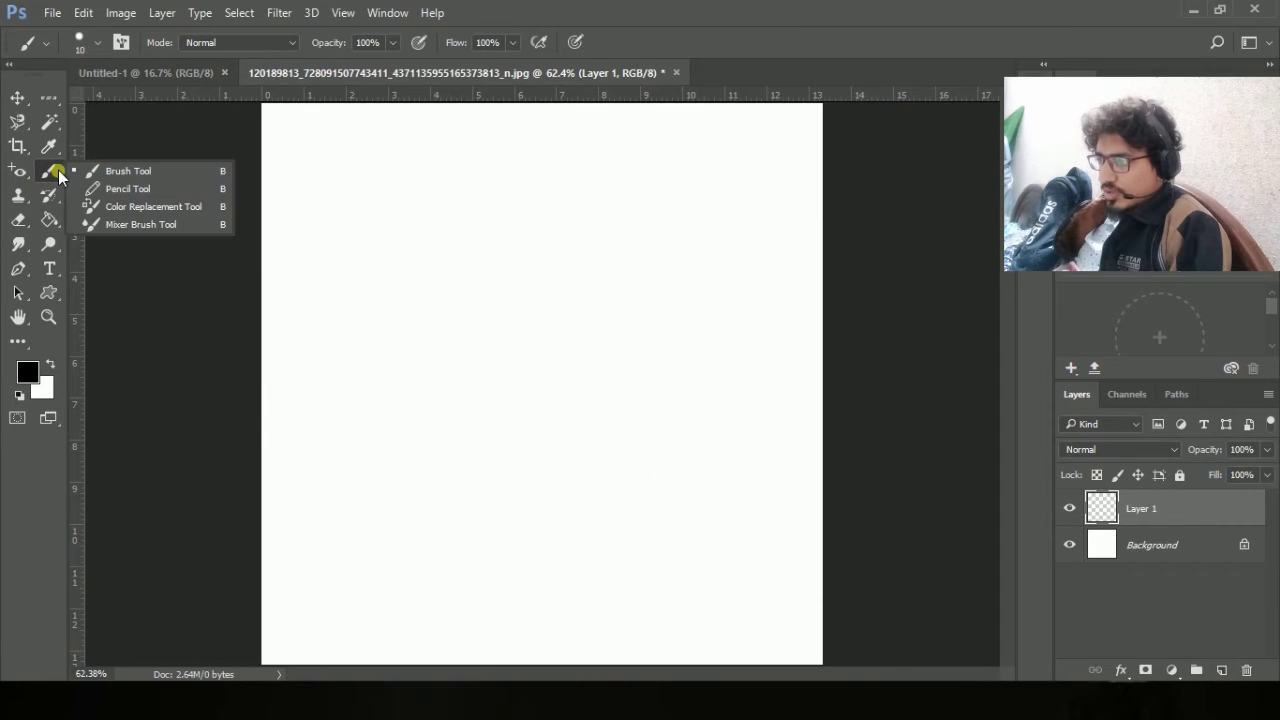
{"action": "left_click", "coordinate": [110, 189]}
{"action": "left_click_drag", "start_coordinate": [380, 254], "coordinate": [715, 316]}
{"action": "left_click_drag", "start_coordinate": [593, 200], "coordinate": [455, 445]}
{"action": "mouse_move", "coordinate": [514, 190]}
{"action": "left_mouse_down"}
{"action": "mouse_move", "coordinate": [640, 380]}
{"action": "mouse_move", "coordinate": [760, 347]}
{"action": "left_mouse_up"}
{"action": "mouse_move", "coordinate": [551, 200]}
{"action": "left_mouse_down"}
{"action": "mouse_move", "coordinate": [583, 260]}
{"action": "mouse_move", "coordinate": [747, 253]}
{"action": "left_mouse_up"}
Look through the brush presets available for the Pencil tool.
{"action": "right_click", "coordinate": [405, 224]}
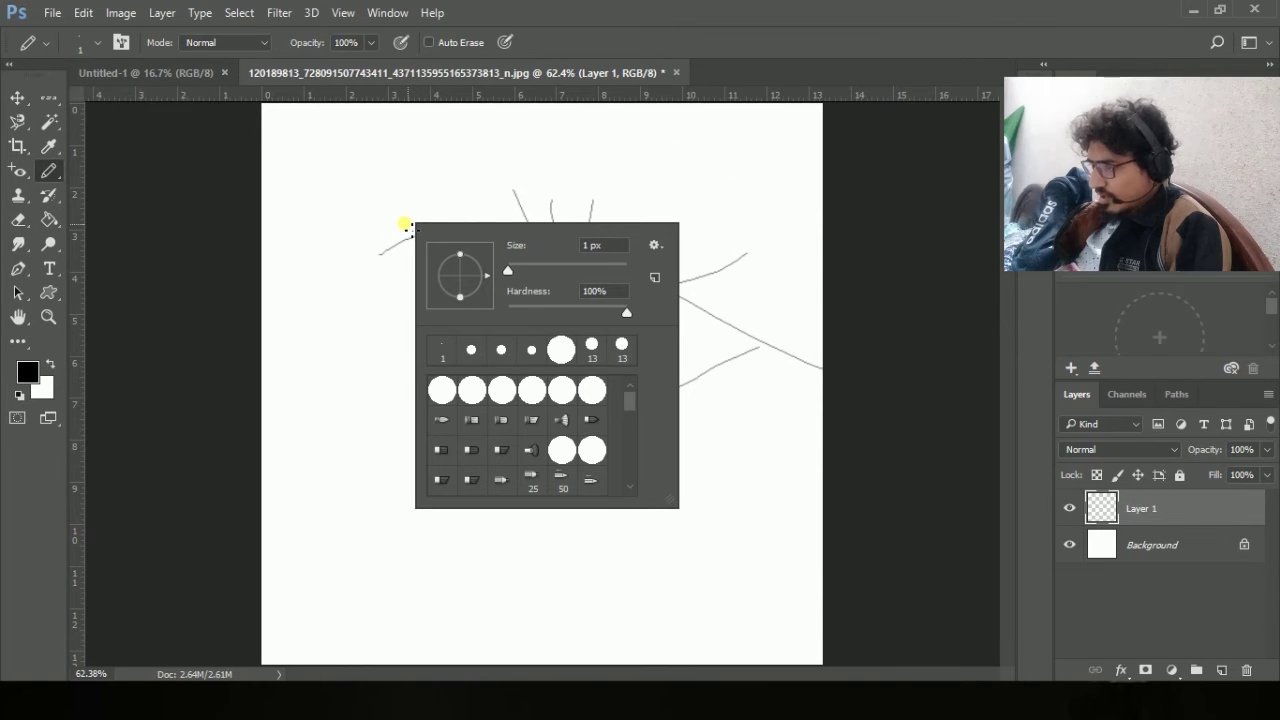
{"action": "scroll", "coordinate": [532, 390], "scroll_direction": "down", "scroll_amount": 5}
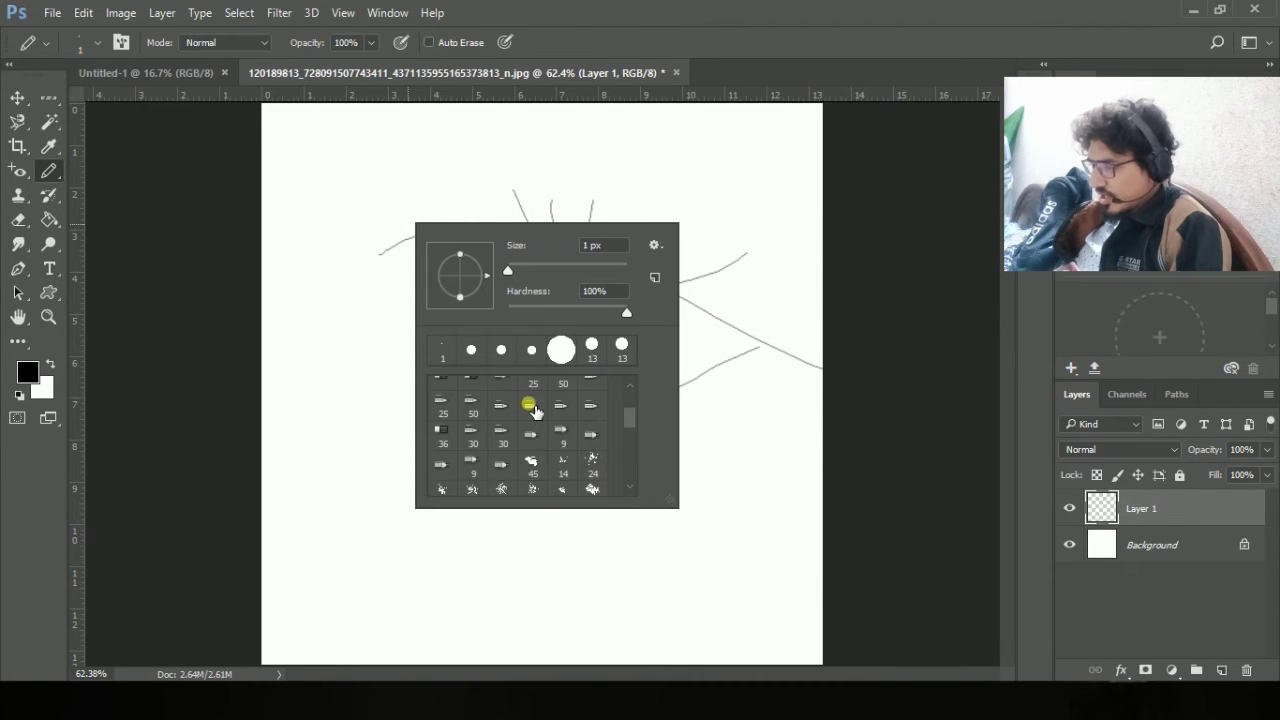
{"action": "scroll", "coordinate": [535, 424], "scroll_direction": "up", "scroll_amount": 5}
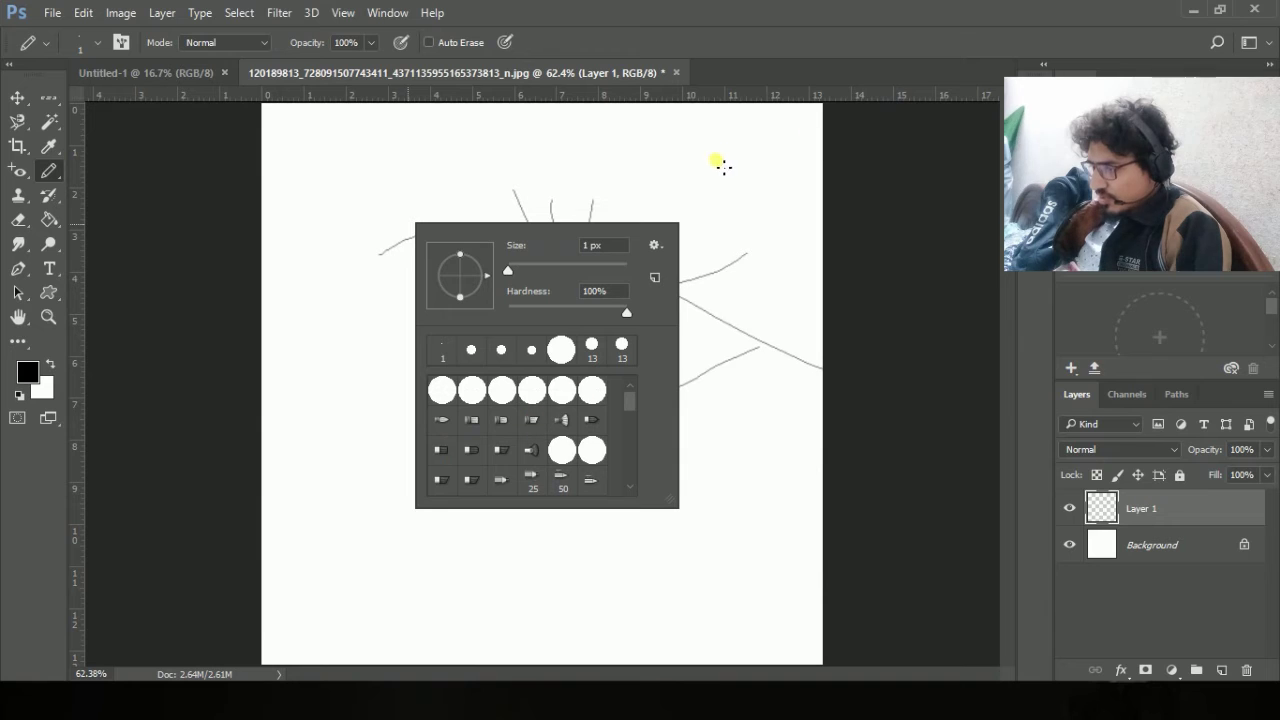
Switch to the Brush tool, browse its brush presets and enlarge the preset picker.
{"action": "left_click", "coordinate": [54, 169]}
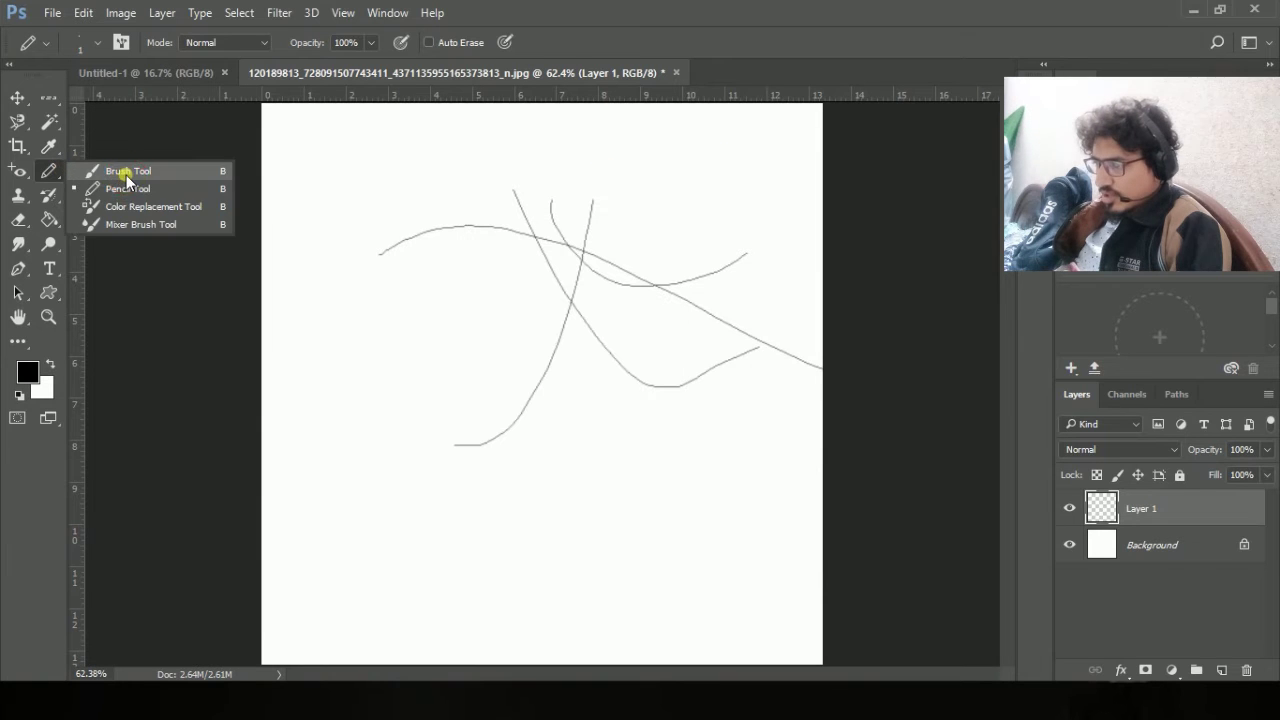
{"action": "left_click", "coordinate": [124, 172]}
{"action": "right_click", "coordinate": [537, 239]}
{"action": "scroll", "coordinate": [700, 423], "scroll_direction": "down", "scroll_amount": 2}
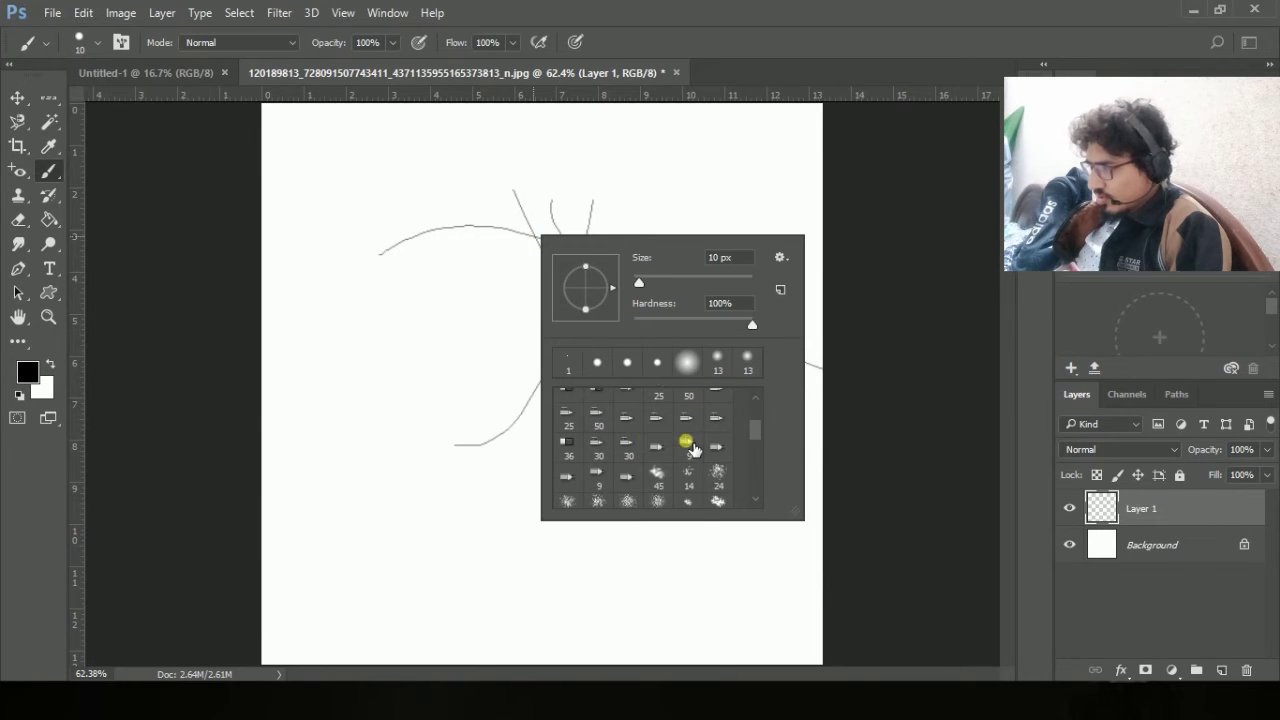
{"action": "scroll", "coordinate": [640, 457], "scroll_direction": "up", "scroll_amount": 2}
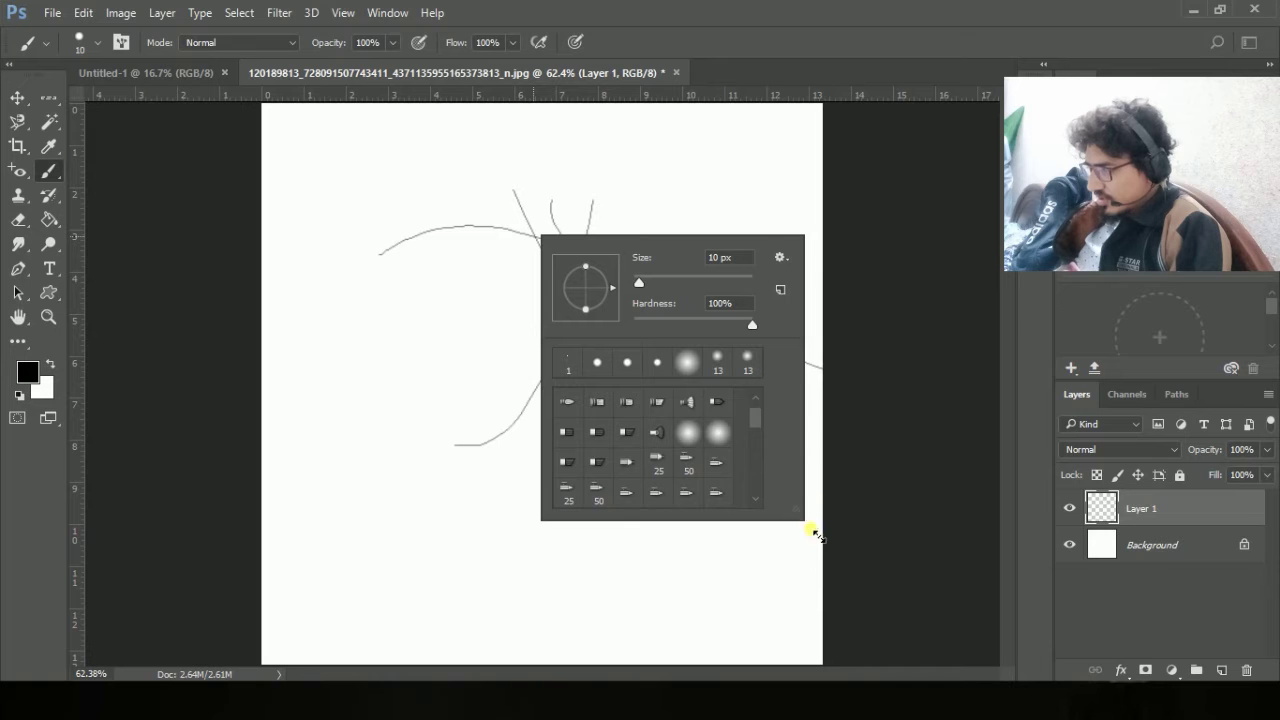
{"action": "left_click_drag", "start_coordinate": [813, 533], "coordinate": [886, 641]}
Try the Large List view for the brush presets and set it to Large Thumbnail.
{"action": "left_click", "coordinate": [873, 257]}
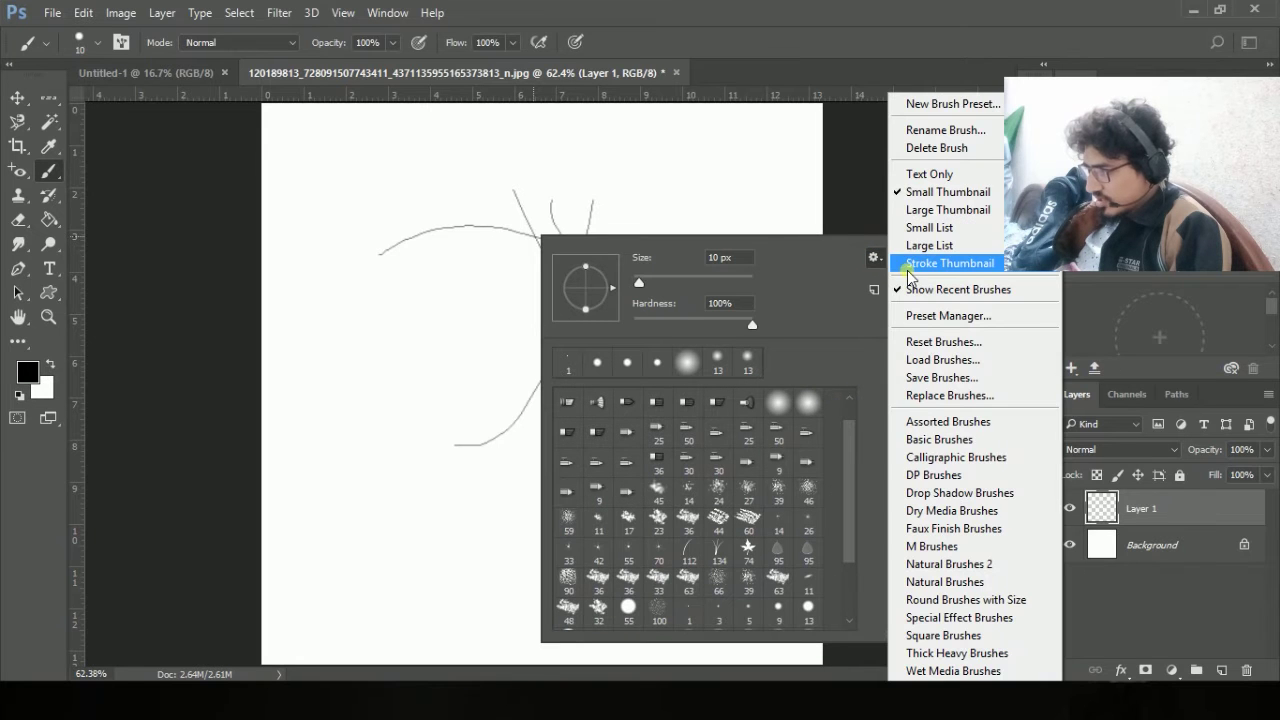
{"action": "left_click", "coordinate": [932, 245]}
{"action": "left_click", "coordinate": [873, 258]}
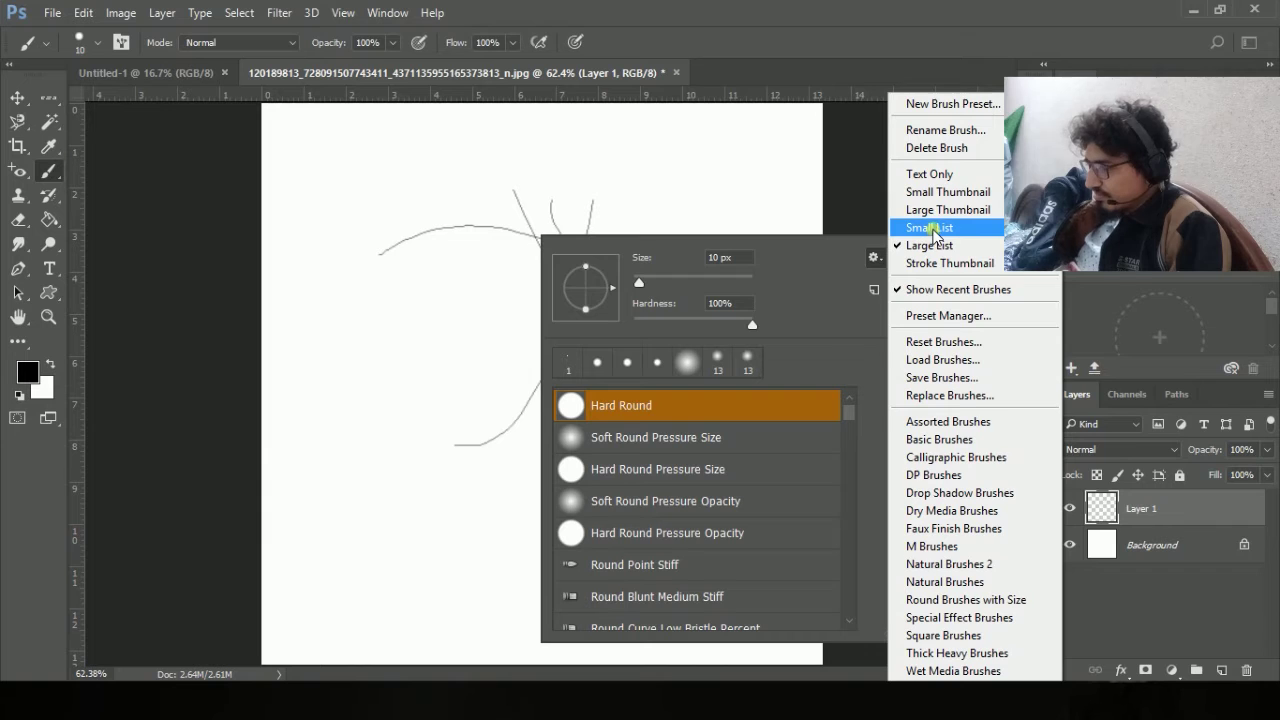
{"action": "left_click", "coordinate": [925, 210]}
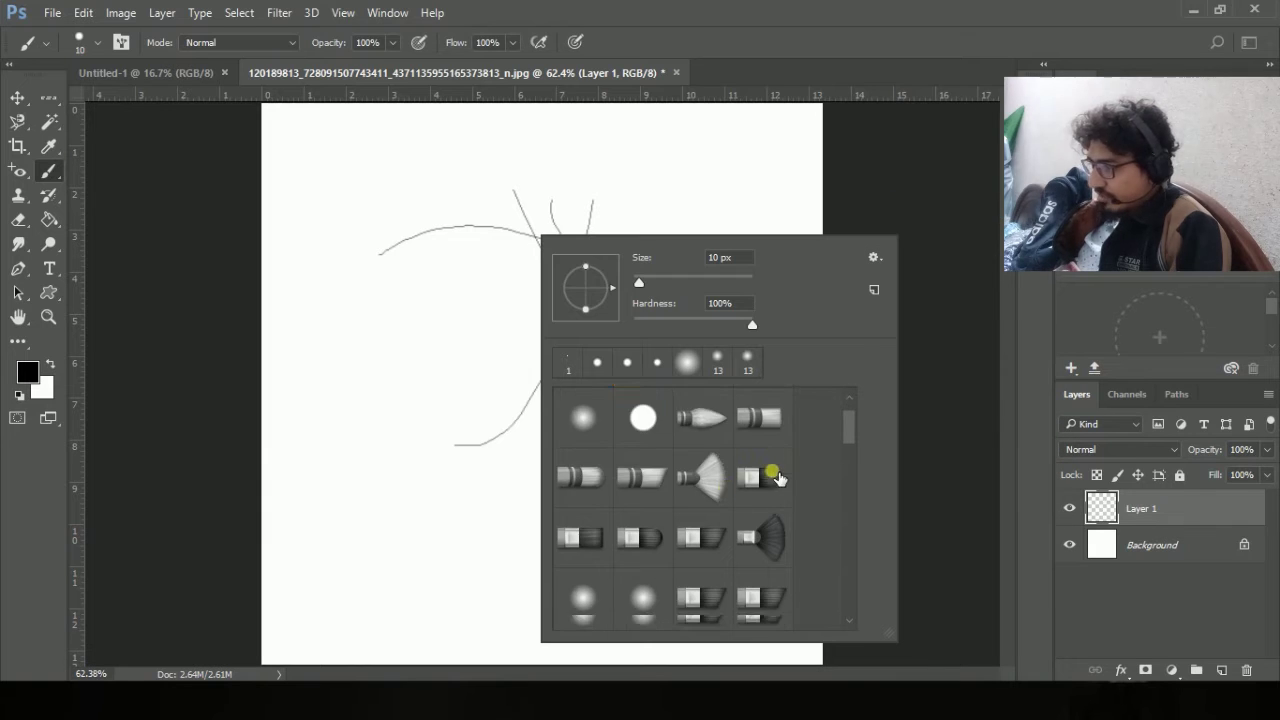
Choose the light fan-shaped bristle brush and paint a thick black looping stroke across the thin pencil lines.
{"action": "scroll", "coordinate": [778, 478], "scroll_direction": "up", "scroll_amount": 2}
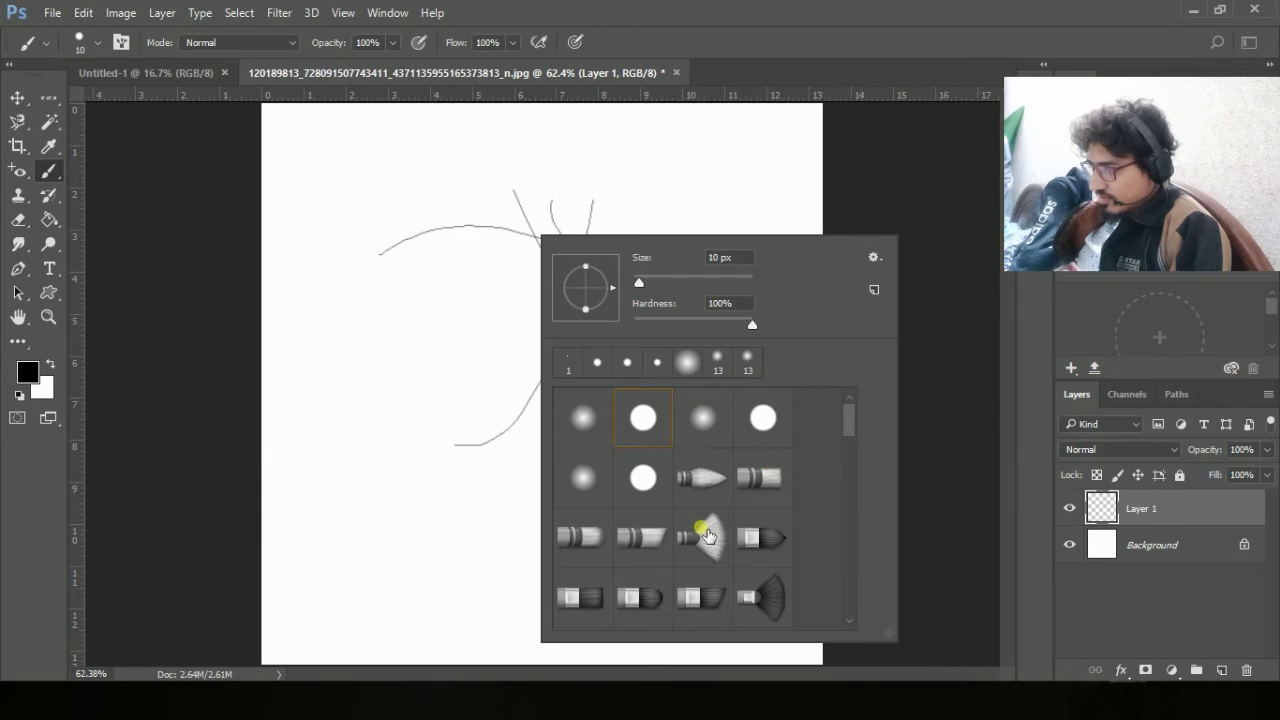
{"action": "left_click", "coordinate": [706, 535]}
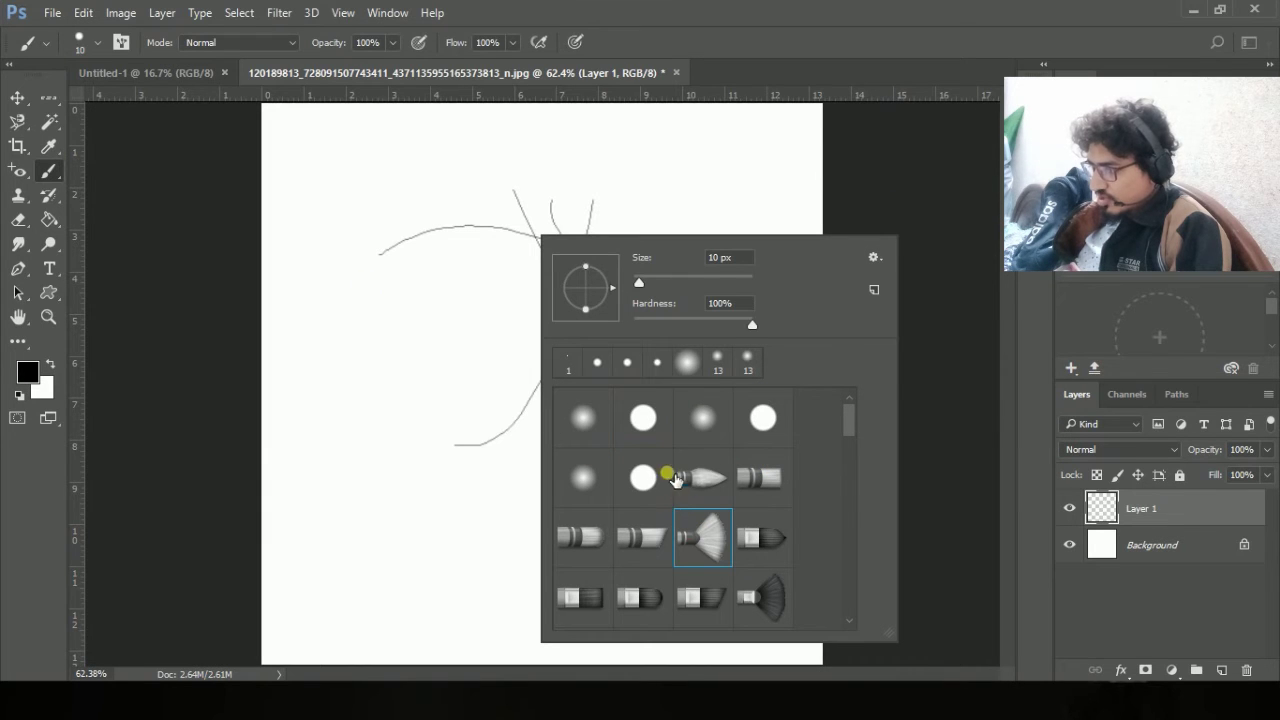
{"action": "mouse_move", "coordinate": [365, 270]}
{"action": "left_mouse_down"}
{"action": "mouse_move", "coordinate": [408, 343]}
{"action": "mouse_move", "coordinate": [511, 361]}
{"action": "mouse_move", "coordinate": [600, 341]}
{"action": "mouse_move", "coordinate": [651, 223]}
{"action": "left_mouse_up"}
Choose a spatter-type brush preset and paint over most of the canvas in red at a brush size of 800 px.
{"action": "right_click", "coordinate": [651, 223]}
{"action": "scroll", "coordinate": [814, 520], "scroll_direction": "down", "scroll_amount": 5}
{"action": "scroll", "coordinate": [823, 480], "scroll_direction": "down", "scroll_amount": 5}
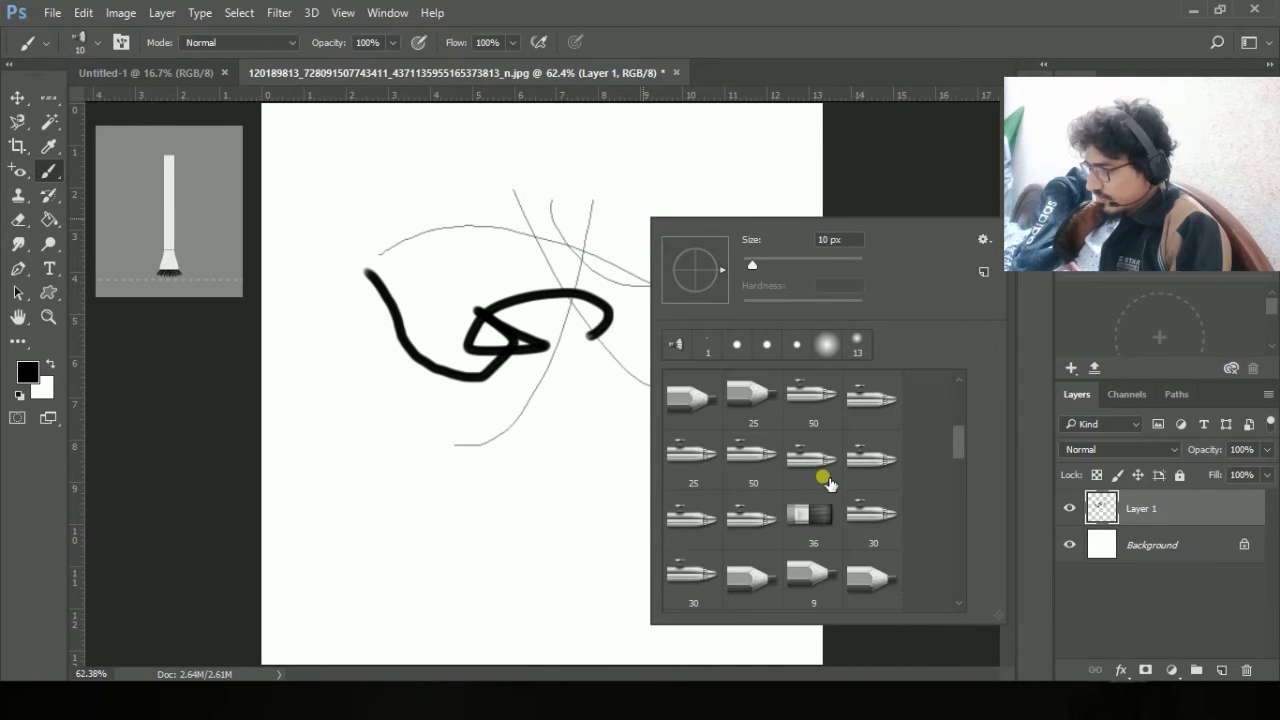
{"action": "left_click", "coordinate": [729, 482]}
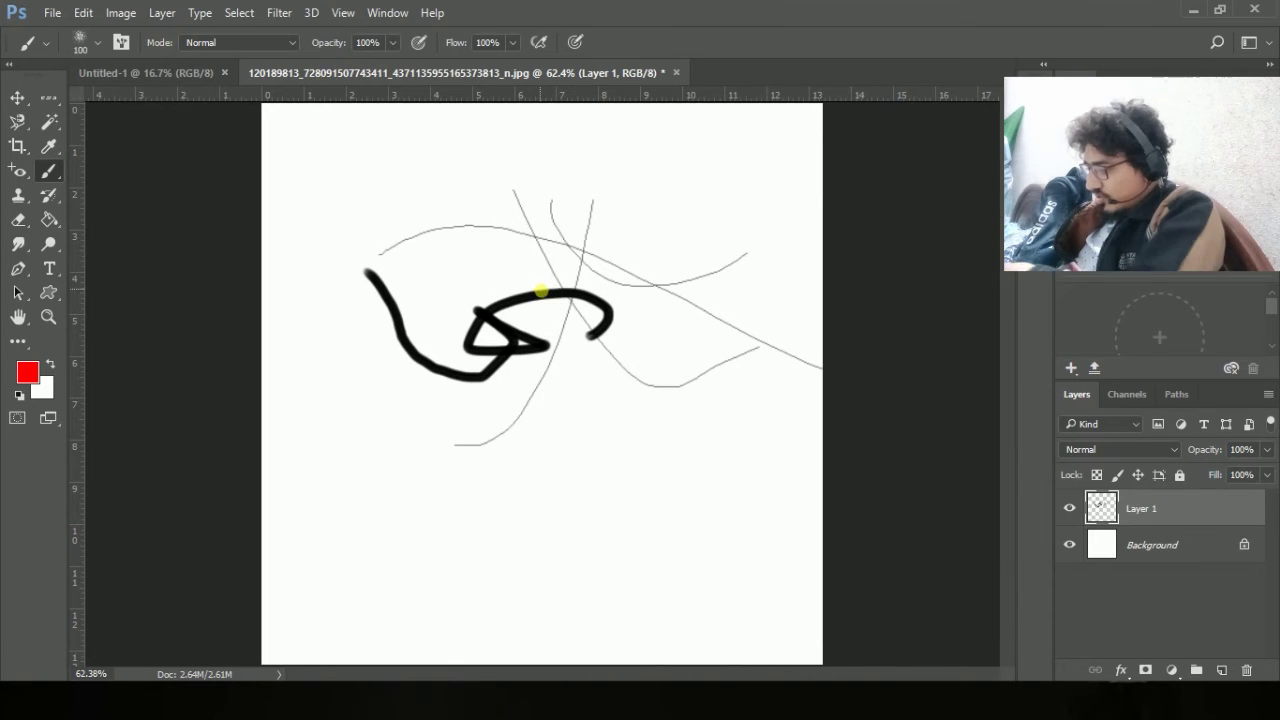
{"action": "left_click", "coordinate": [534, 374]}
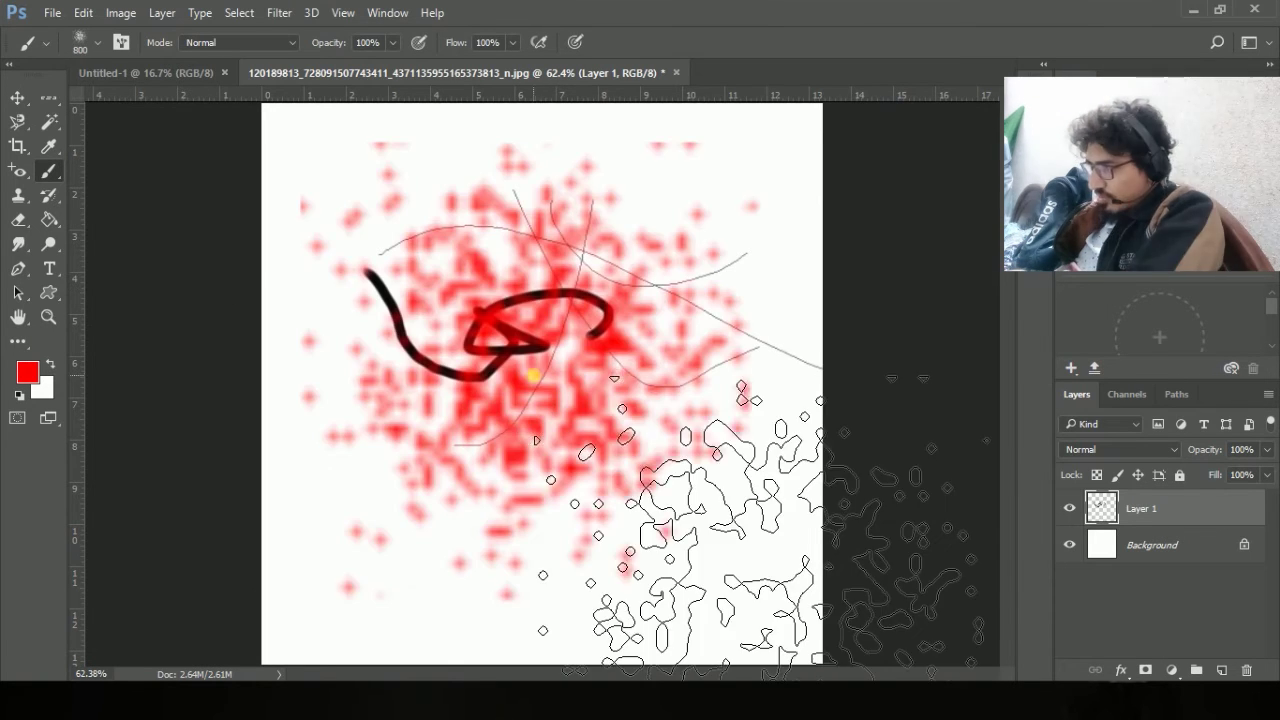
{"action": "left_click", "coordinate": [543, 480]}
{"action": "scroll", "coordinate": [544, 362], "scroll_direction": "down", "scroll_amount": 6}
{"action": "mouse_move", "coordinate": [497, 316]}
{"action": "left_mouse_down"}
{"action": "mouse_move", "coordinate": [529, 350]}
{"action": "mouse_move", "coordinate": [557, 435]}
{"action": "mouse_move", "coordinate": [543, 420]}
{"action": "mouse_move", "coordinate": [610, 420]}
{"action": "mouse_move", "coordinate": [466, 426]}
{"action": "left_mouse_up"}
Replace the red-painted layer with a new empty layer and reduce the brush size to 50 px.
{"action": "scroll", "coordinate": [590, 388], "scroll_direction": "up", "scroll_amount": 1}
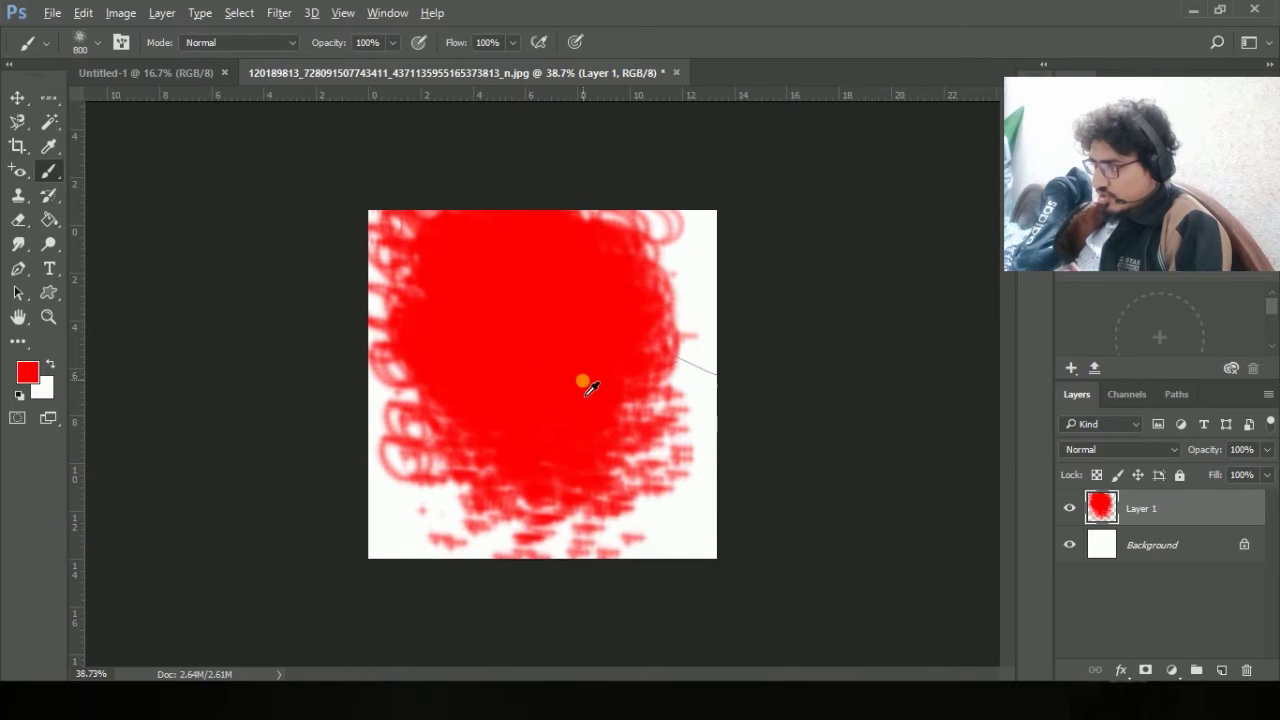
{"action": "scroll", "coordinate": [590, 388], "scroll_direction": "up", "scroll_amount": 3}
{"action": "key", "text": "Delete"}
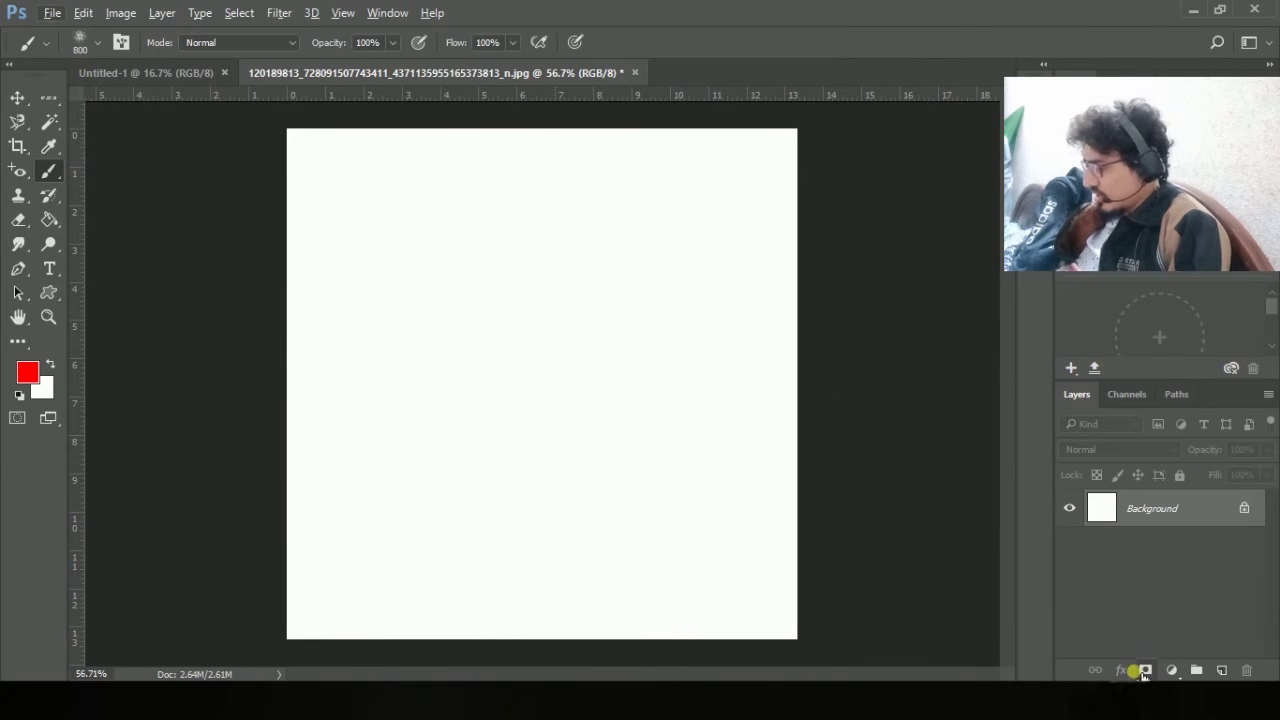
{"action": "left_click", "coordinate": [1221, 670]}
{"action": "key", "text": "bracketleft"}
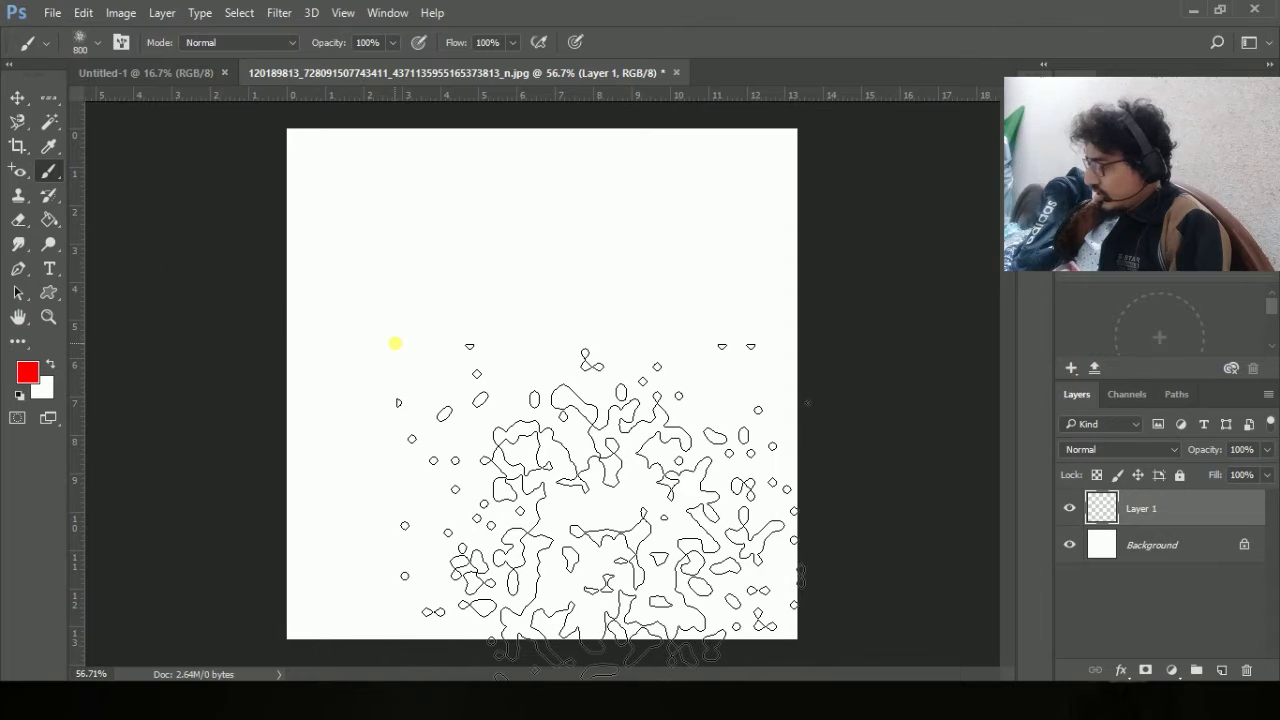
{"action": "key", "text": "bracketleft"}
{"action": "key", "text": "bracketleft"}
{"action": "key", "text": "bracketleft"}
{"action": "key", "text": "bracketleft"}
{"action": "key", "text": "bracketleft"}
{"action": "key", "text": "bracketleft"}
{"action": "key", "text": "bracketleft"}
{"action": "key", "text": "bracketleft"}
{"action": "key", "text": "bracketleft"}
{"action": "key", "text": "bracketleft"}
{"action": "key", "text": "bracketleft"}
{"action": "key", "text": "bracketleft"}
{"action": "key", "text": "bracketleft"}
{"action": "key", "text": "bracketleft"}
{"action": "key", "text": "bracketleft"}
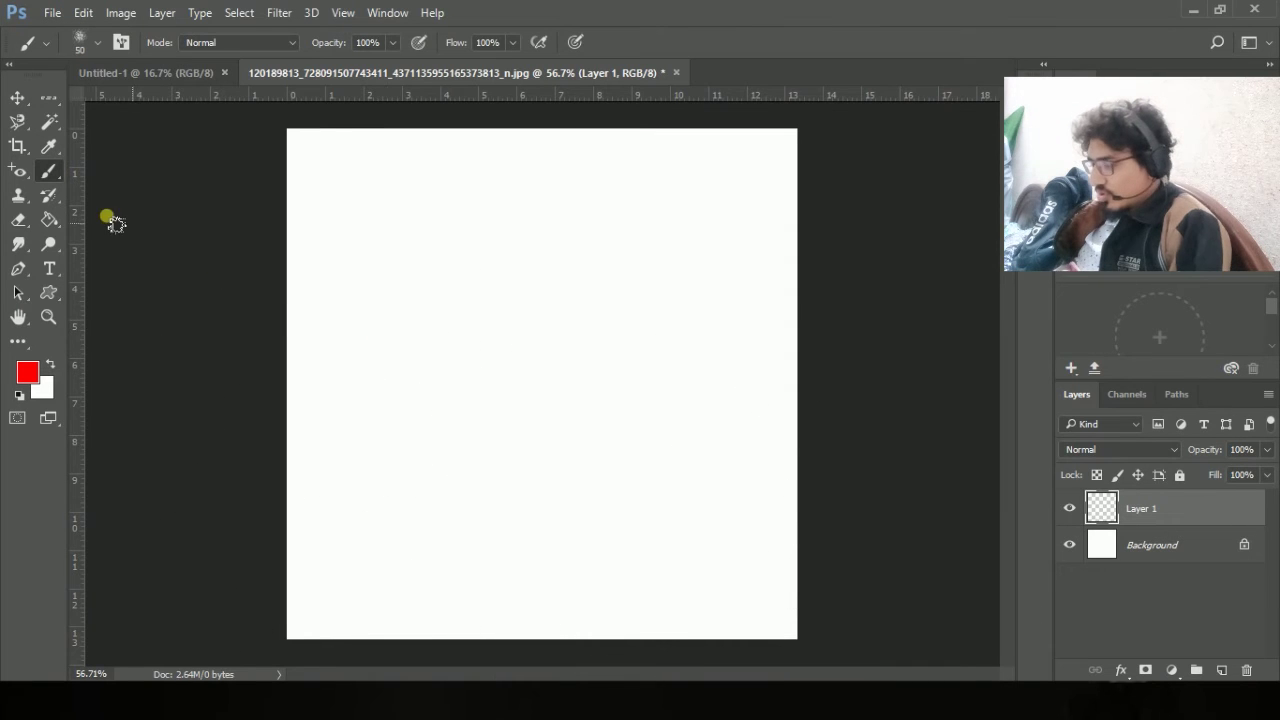
Activate the Clone Stamp tool.
{"action": "left_click", "coordinate": [22, 200]}
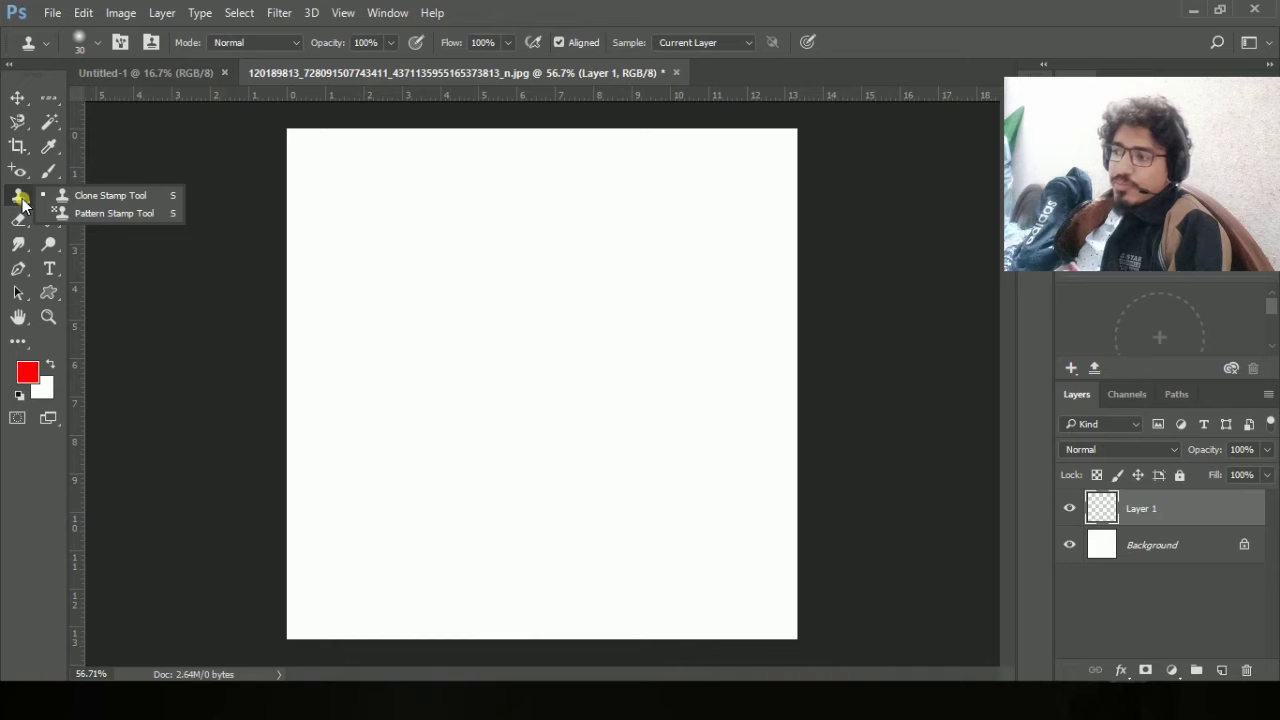
{"action": "left_click", "coordinate": [22, 203]}
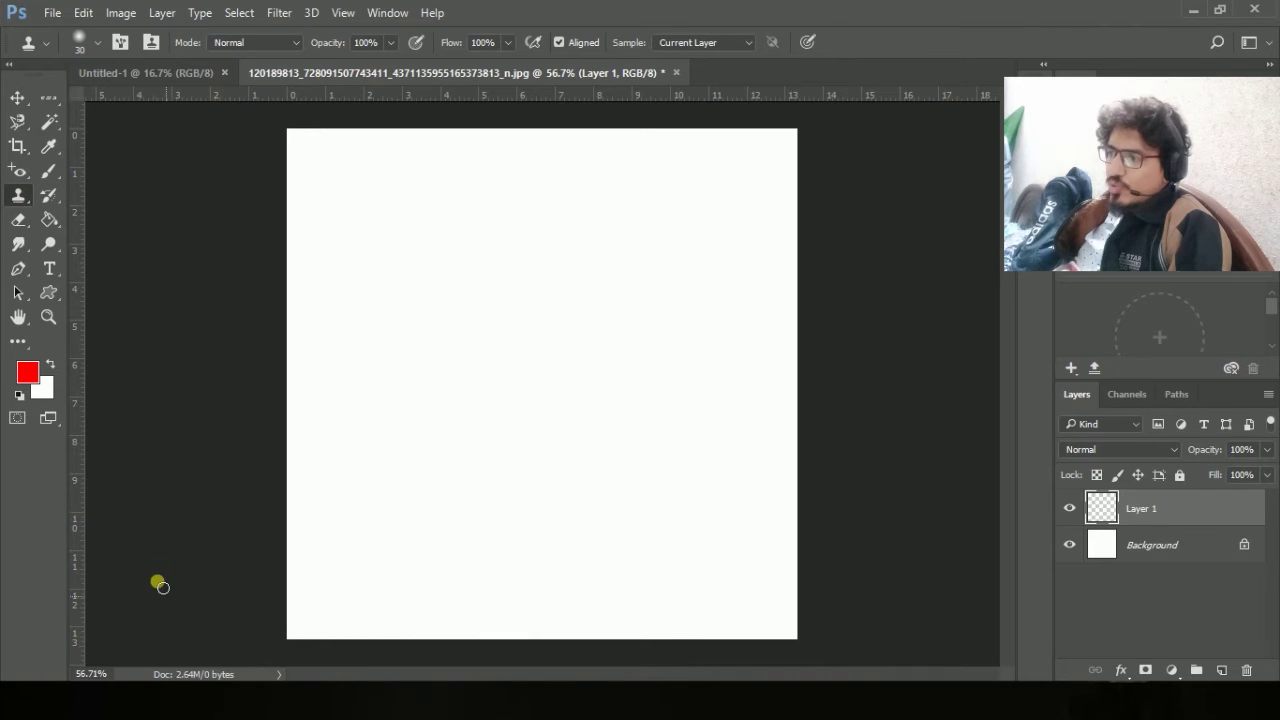
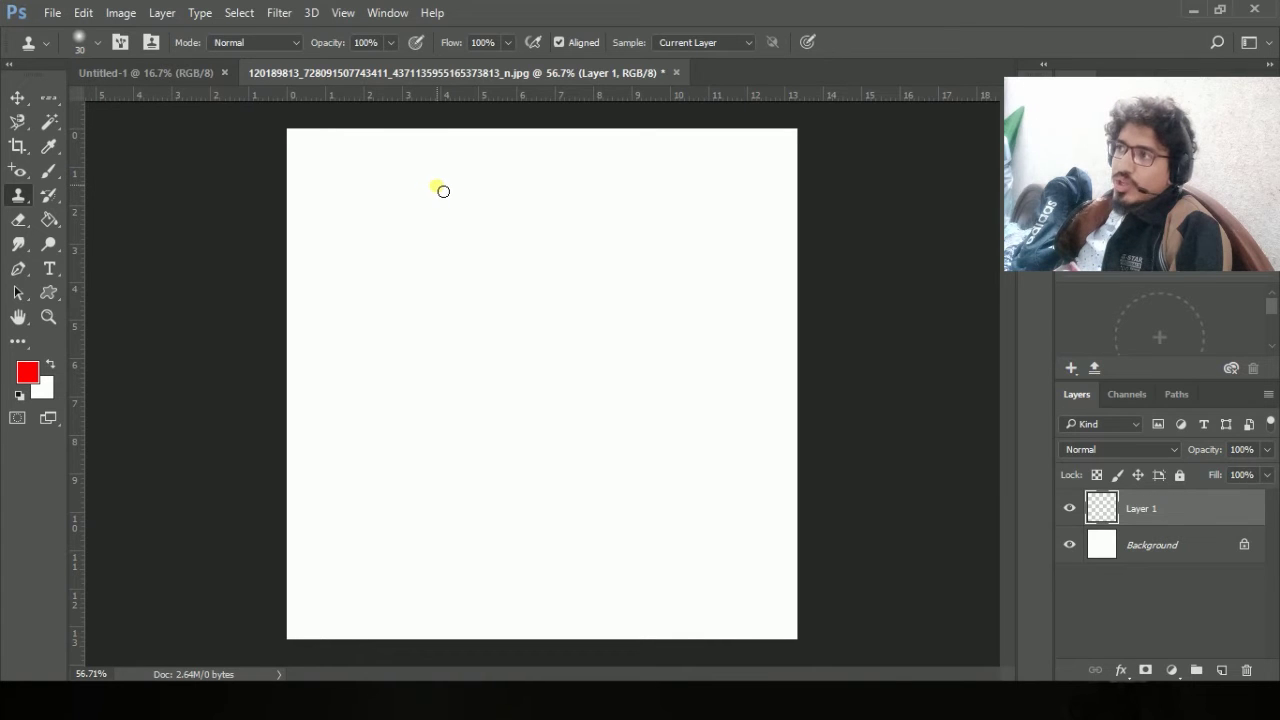
Try to open another image file and check both documents that are already open.
{"action": "left_click", "coordinate": [48, 13]}
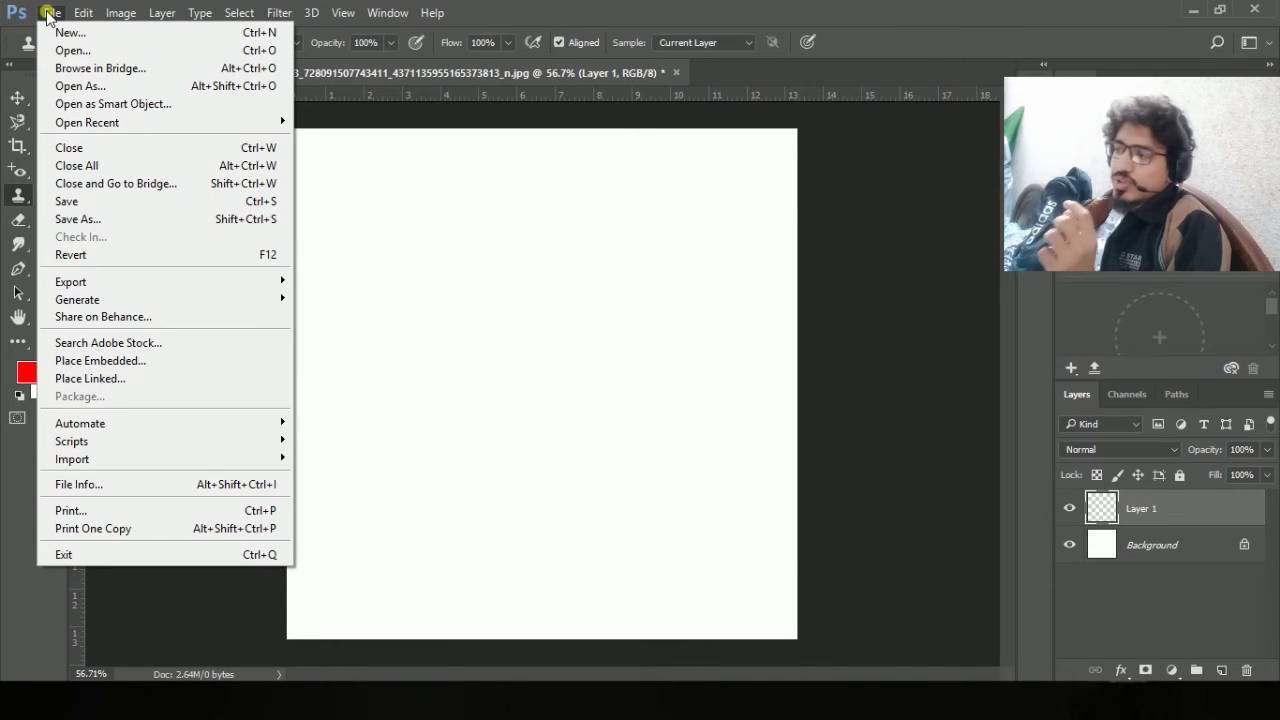
{"action": "left_click", "coordinate": [66, 50]}
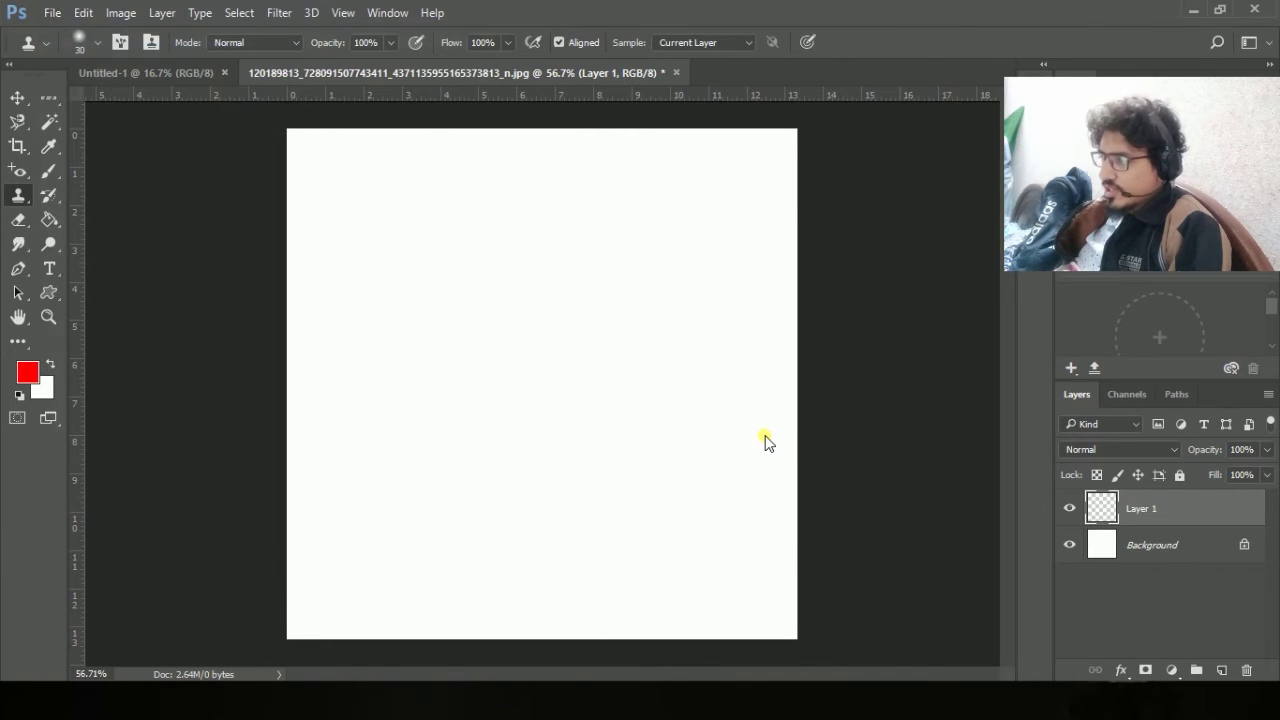
{"action": "left_click", "coordinate": [216, 165]}
{"action": "left_click", "coordinate": [662, 524]}
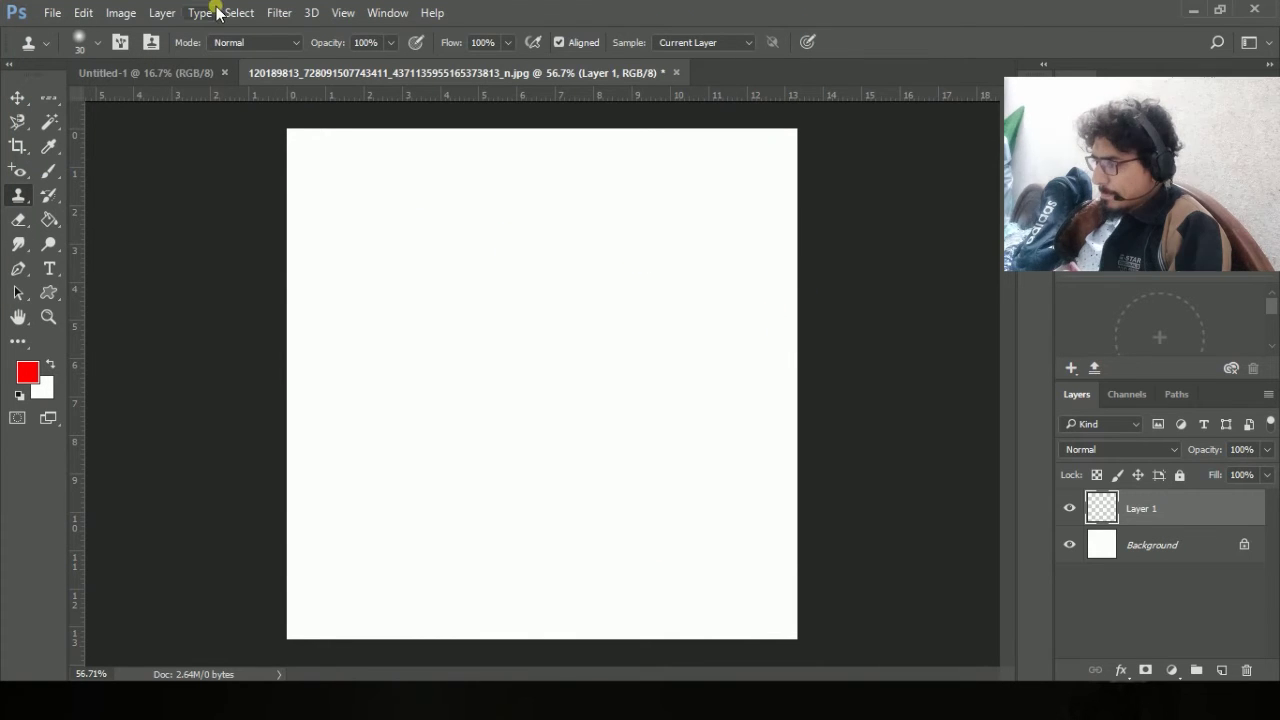
{"action": "left_click", "coordinate": [157, 70]}
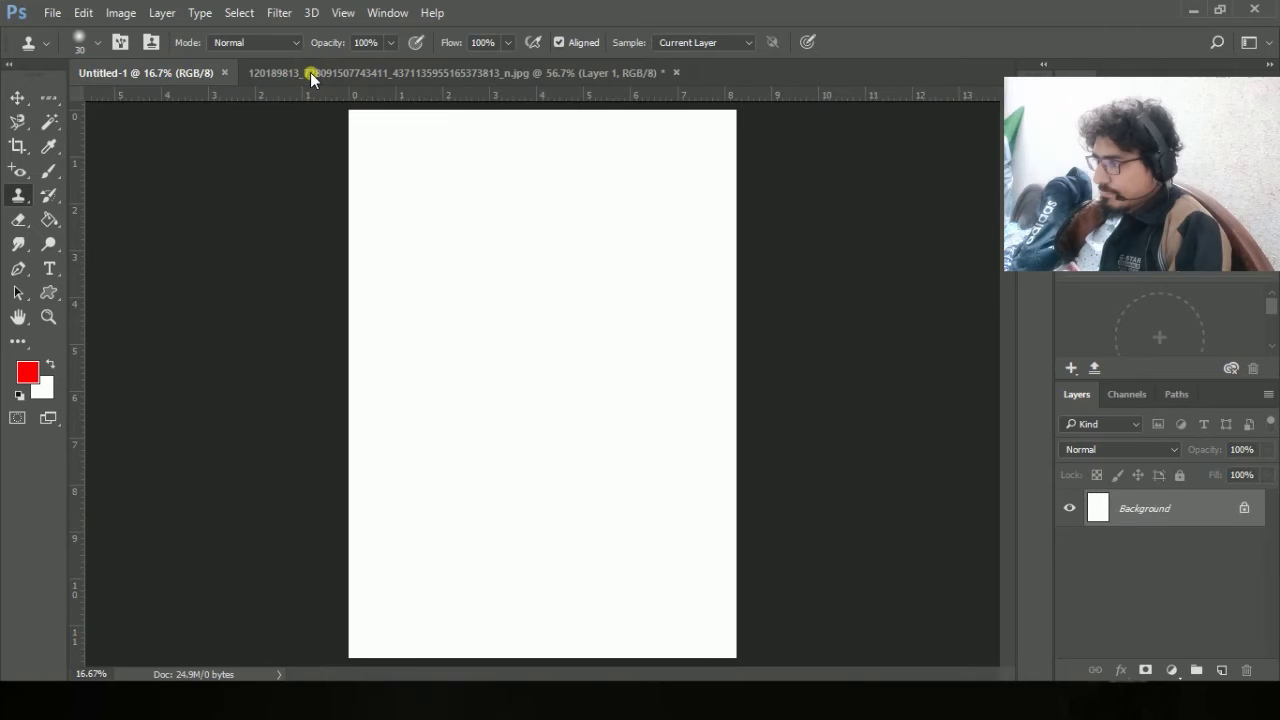
{"action": "left_click", "coordinate": [310, 72]}
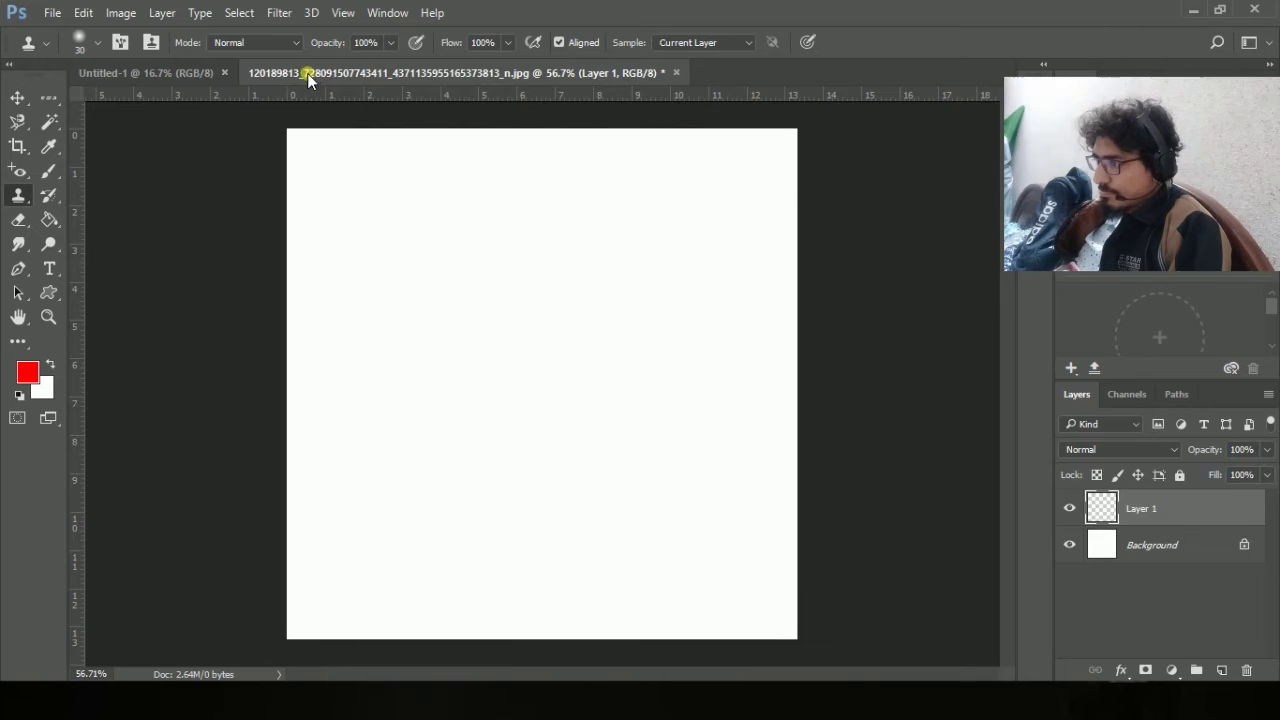
Open the portrait image 0de38f0df4d69cea508ad8f5fb63bd63 from the Search folder in Youtube Data and zoom in on the woman's forehead.
{"action": "left_click", "coordinate": [50, 12]}
{"action": "left_click", "coordinate": [92, 50]}
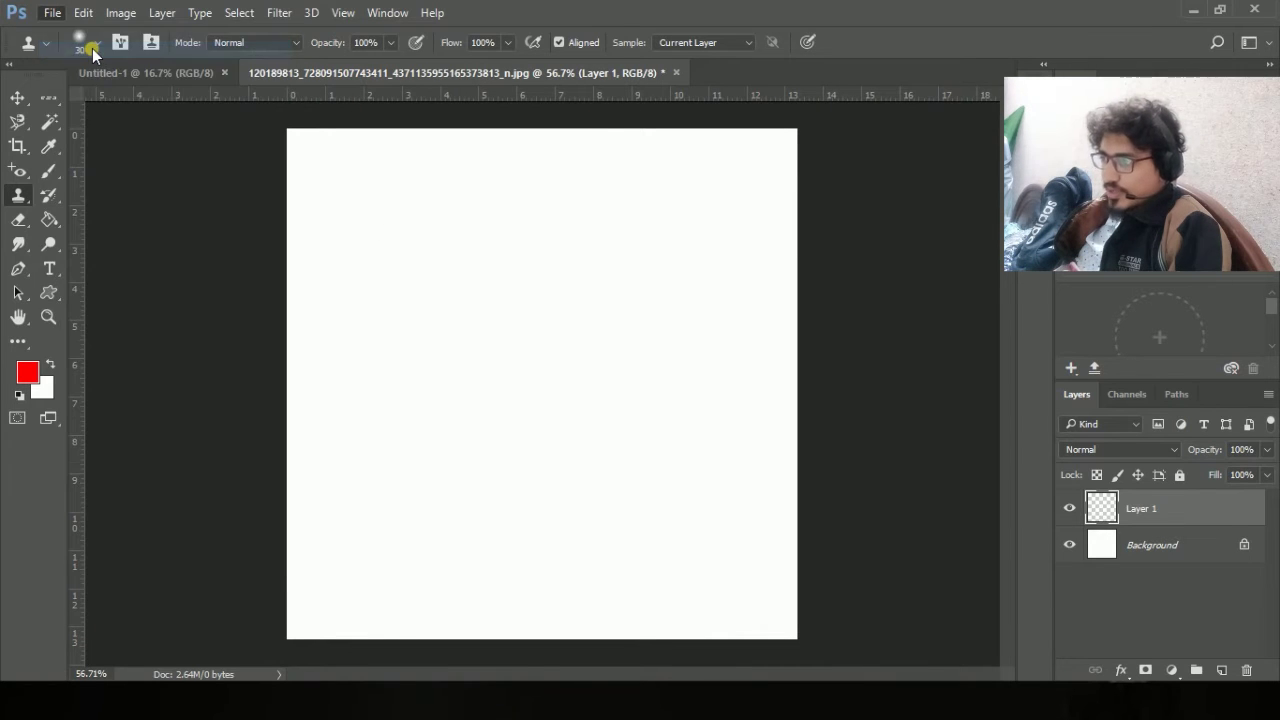
{"action": "left_click", "coordinate": [97, 47]}
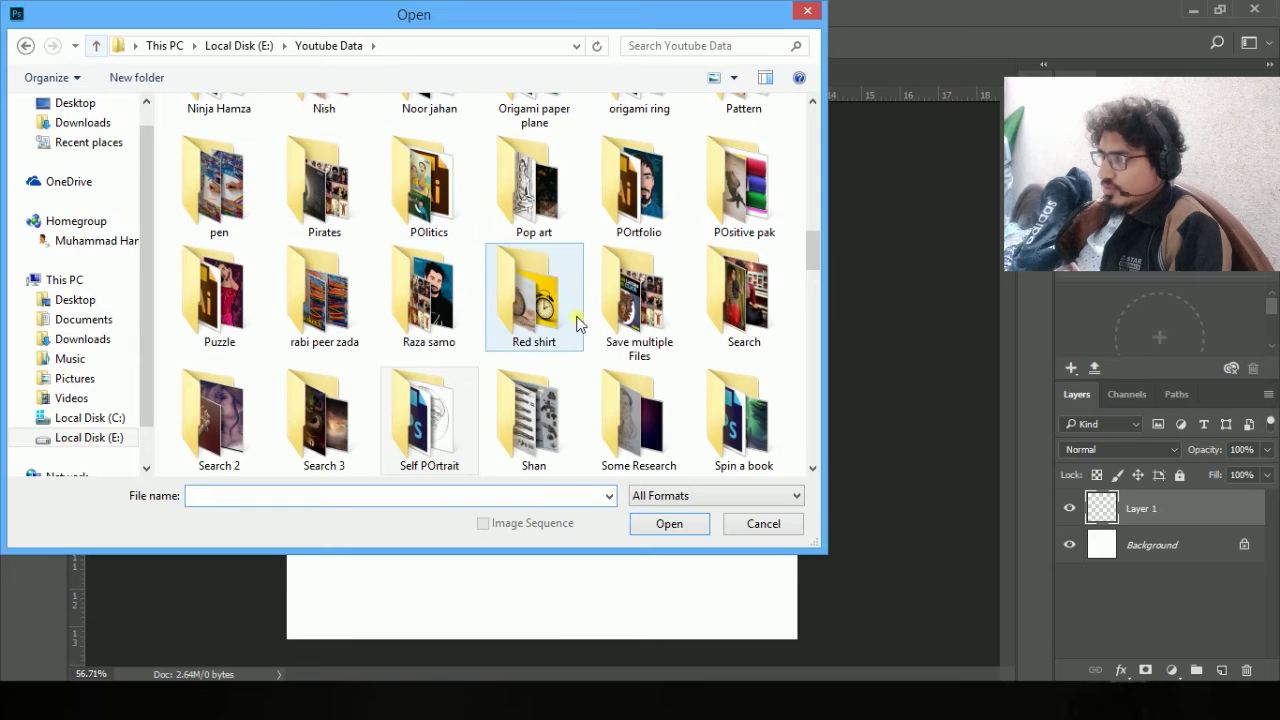
{"action": "double_click", "coordinate": [770, 313]}
{"action": "left_click", "coordinate": [540, 152]}
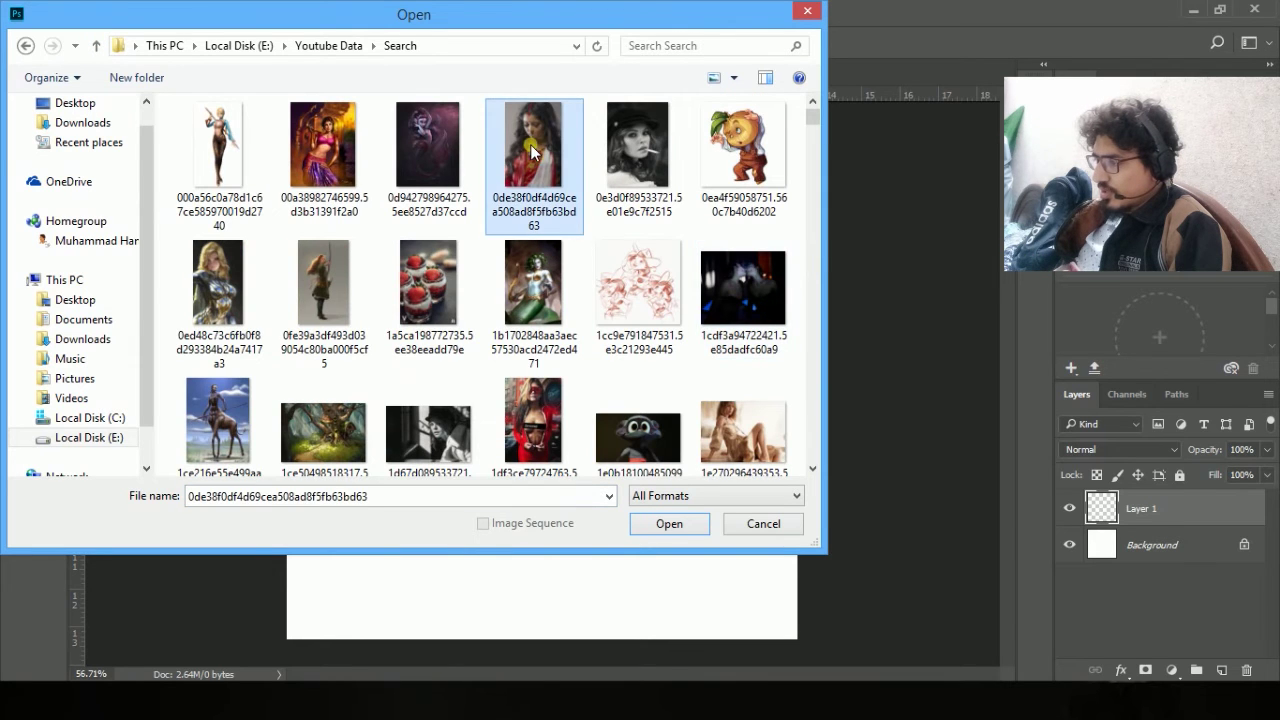
{"action": "left_click", "coordinate": [668, 524]}
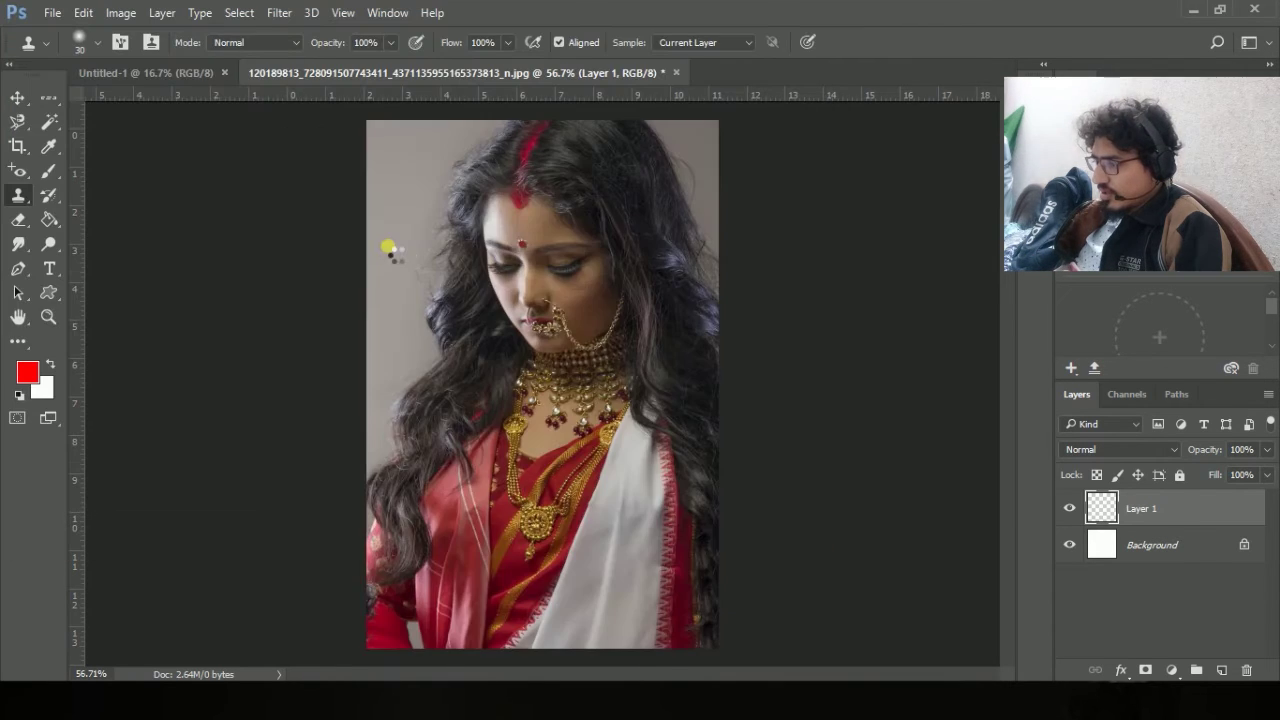
{"action": "scroll", "coordinate": [540, 200], "scroll_direction": "up", "scroll_amount": 3}
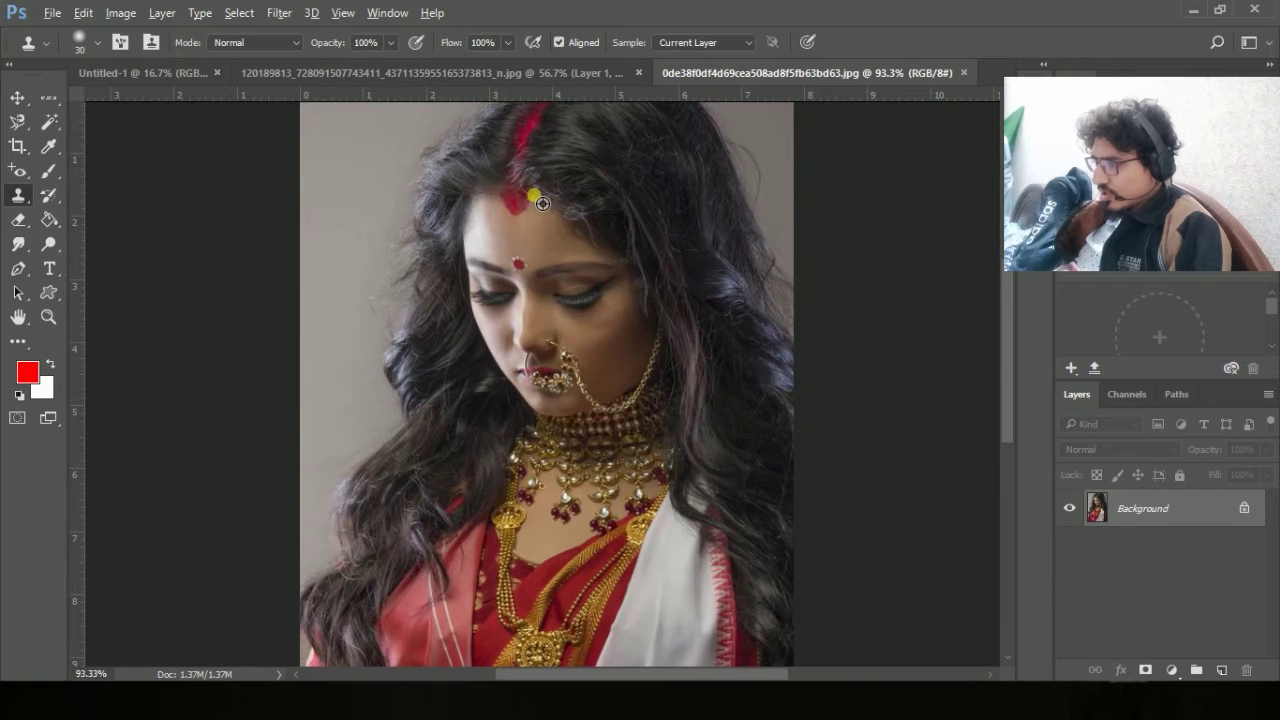
{"action": "scroll", "coordinate": [542, 205], "scroll_direction": "up", "scroll_amount": 3}
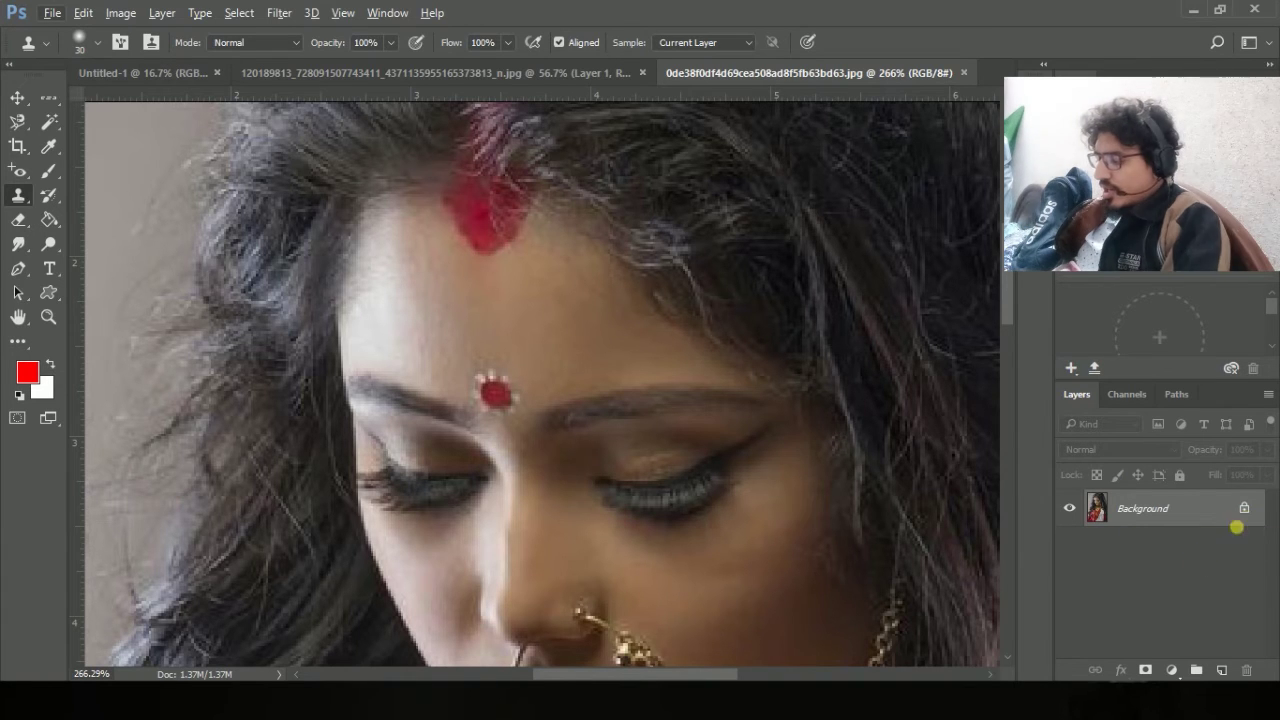
Unlock the portrait's Background layer and duplicate it as a working copy for retouching.
{"action": "left_click", "coordinate": [1243, 510]}
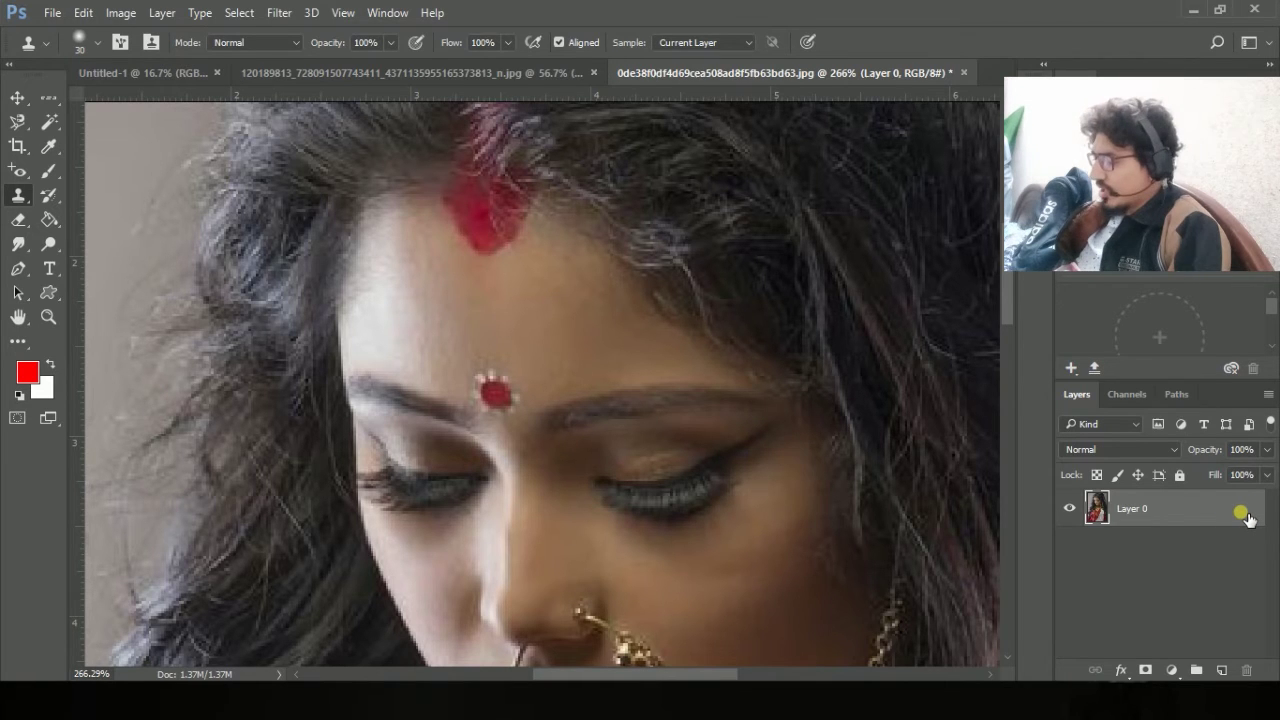
{"action": "key", "text": "ctrl+j"}
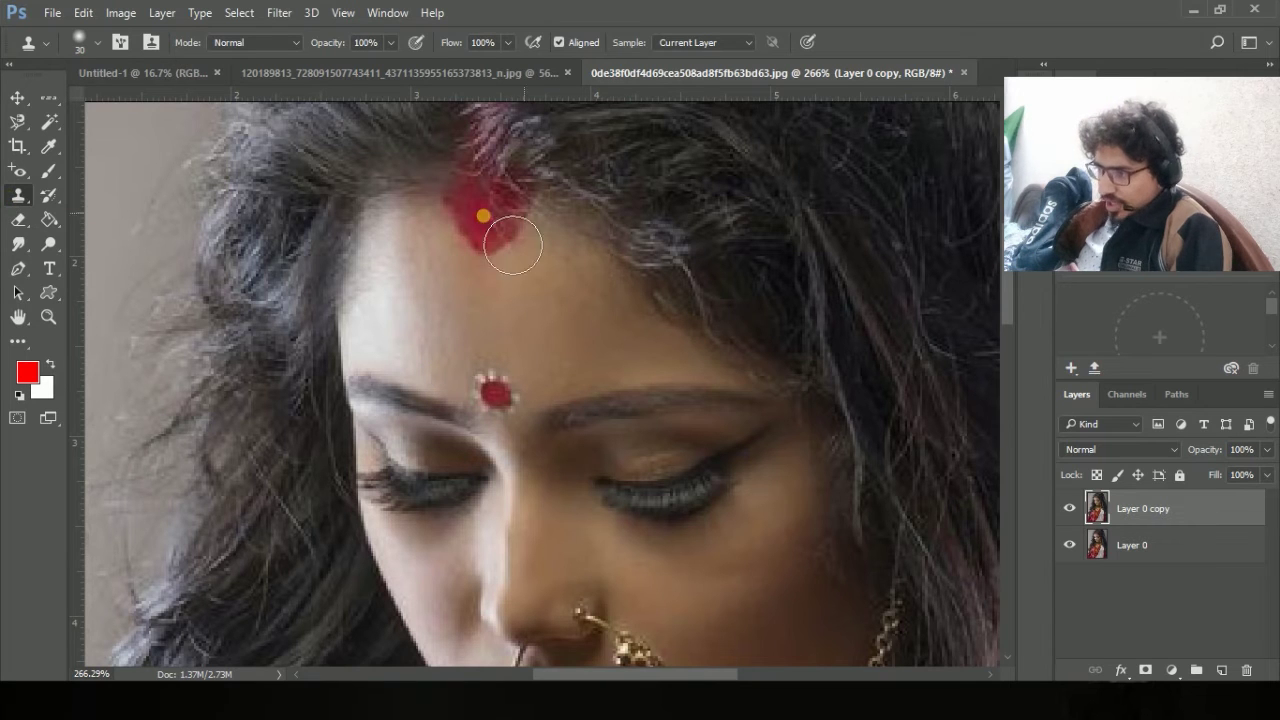
Clone clean forehead skin over the lower part of the red mark below the hairline.
{"action": "left_click", "coordinate": [488, 250]}
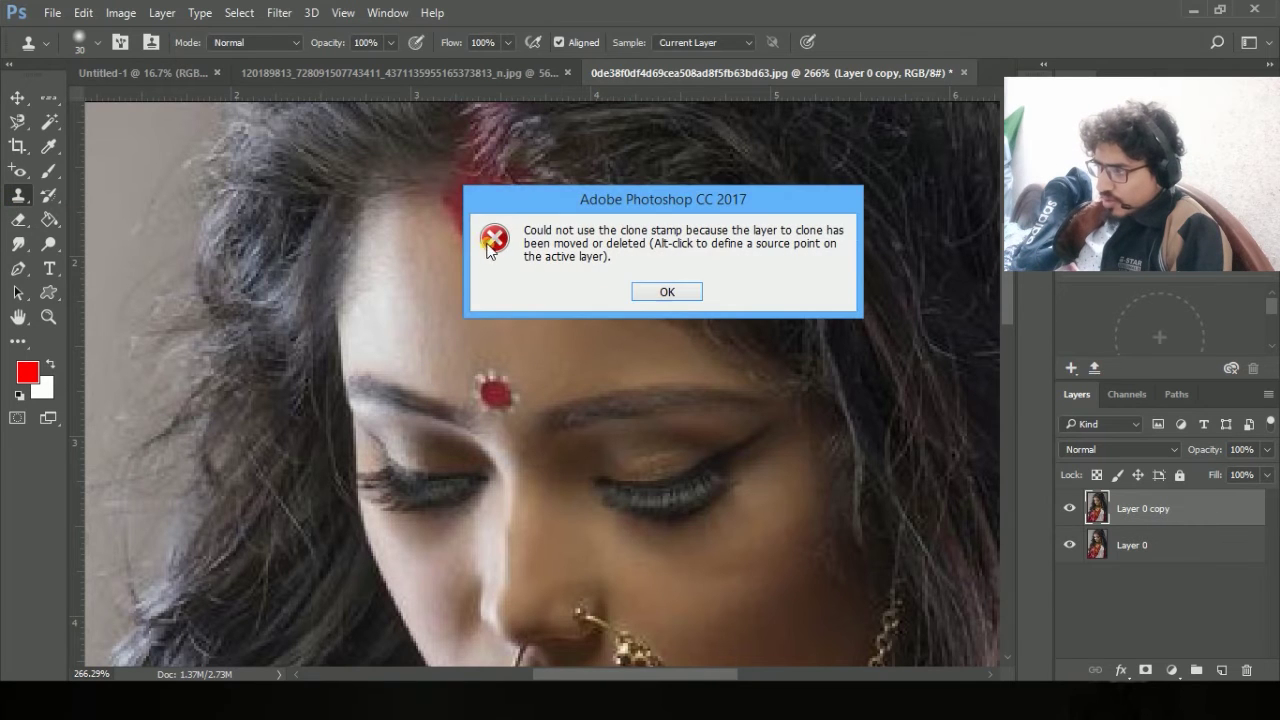
{"action": "left_click", "coordinate": [682, 299]}
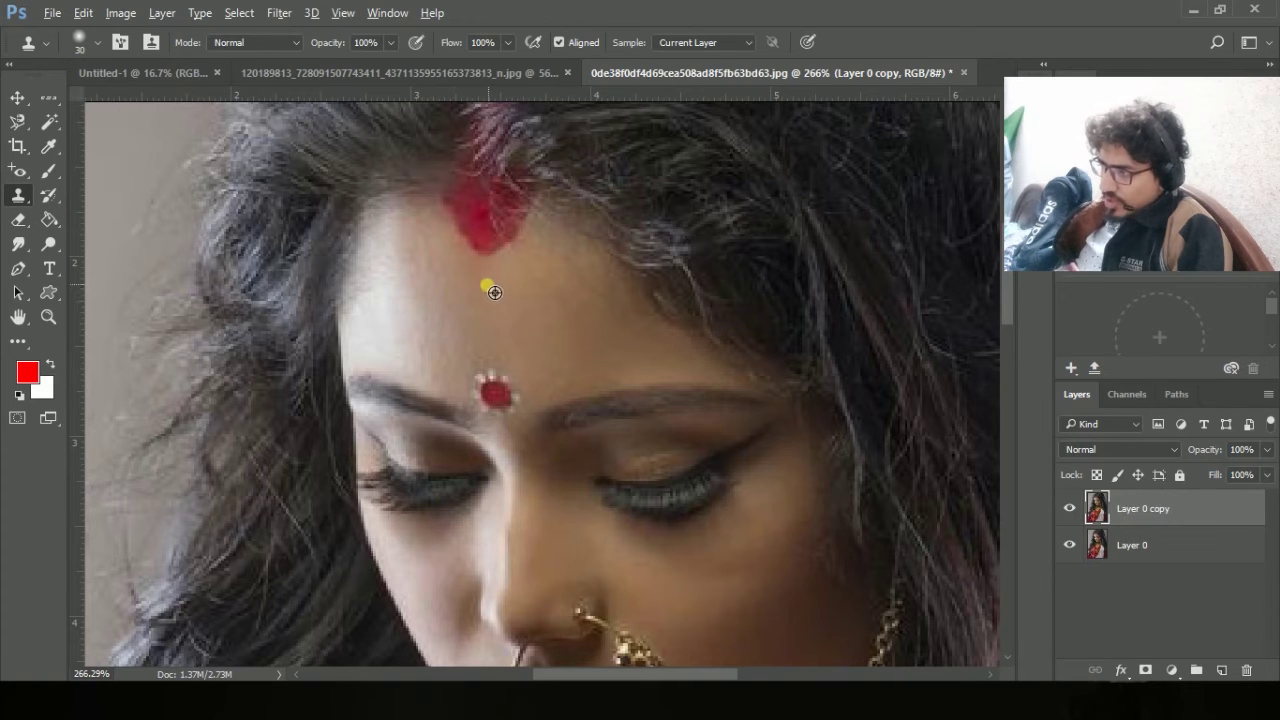
{"action": "mouse_move", "coordinate": [479, 291]}
{"action": "left_mouse_down"}
{"action": "mouse_move", "coordinate": [484, 247]}
{"action": "mouse_move", "coordinate": [503, 246]}
{"action": "mouse_move", "coordinate": [469, 229]}
{"action": "mouse_move", "coordinate": [488, 240]}
{"action": "left_mouse_up"}
Check the brush presets and lower the Clone Stamp opacity to 63%.
{"action": "right_click", "coordinate": [446, 235]}
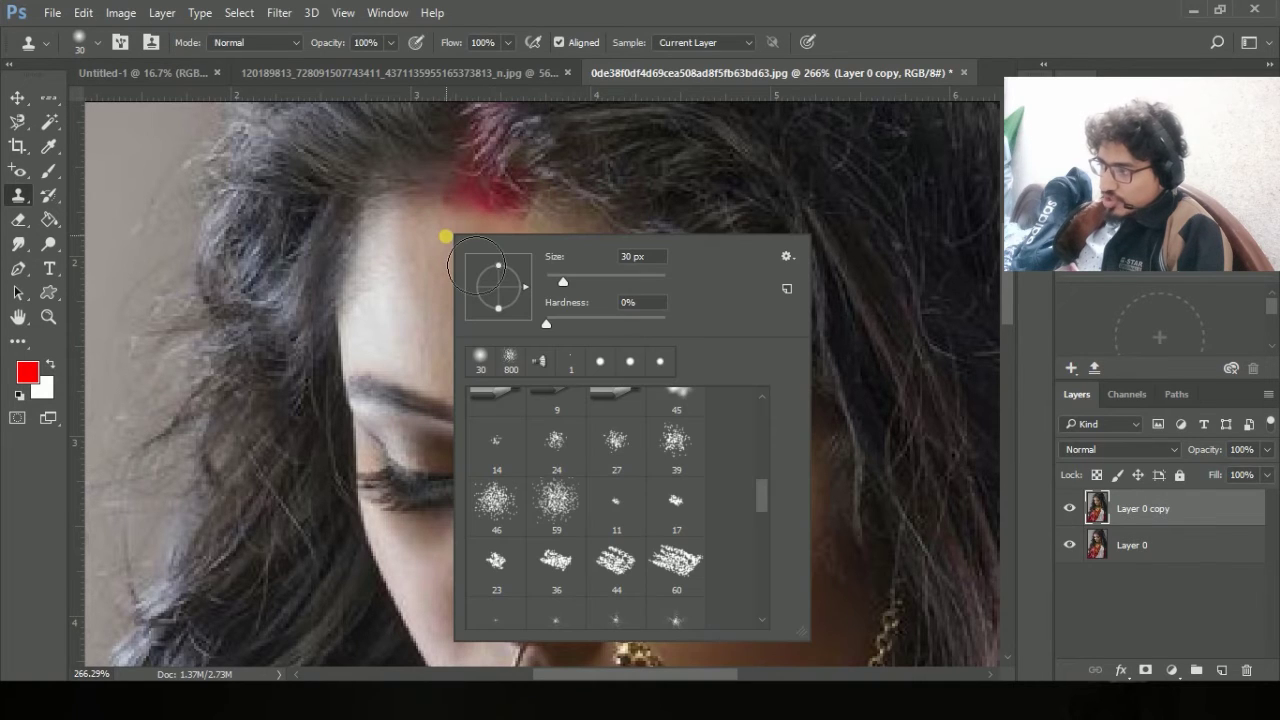
{"action": "scroll", "coordinate": [630, 436], "scroll_direction": "up", "scroll_amount": 6}
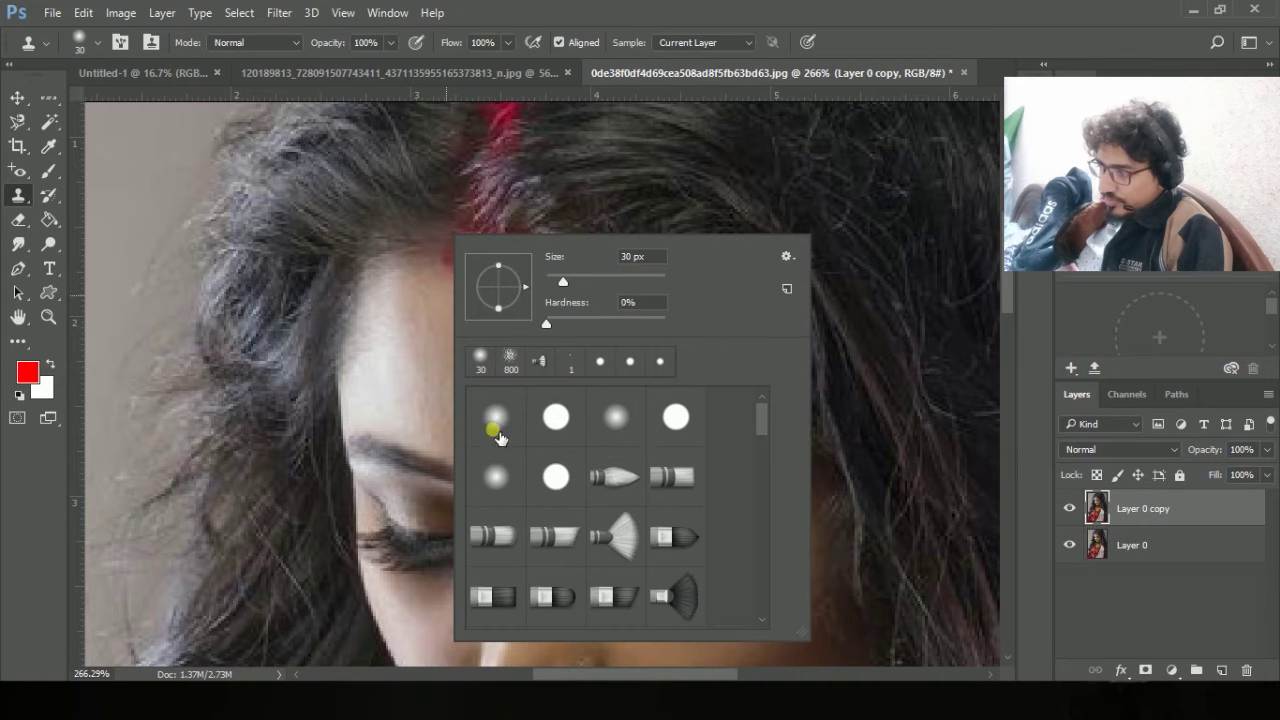
{"action": "left_click", "coordinate": [413, 58]}
{"action": "left_click_drag", "start_coordinate": [390, 41], "coordinate": [352, 70]}
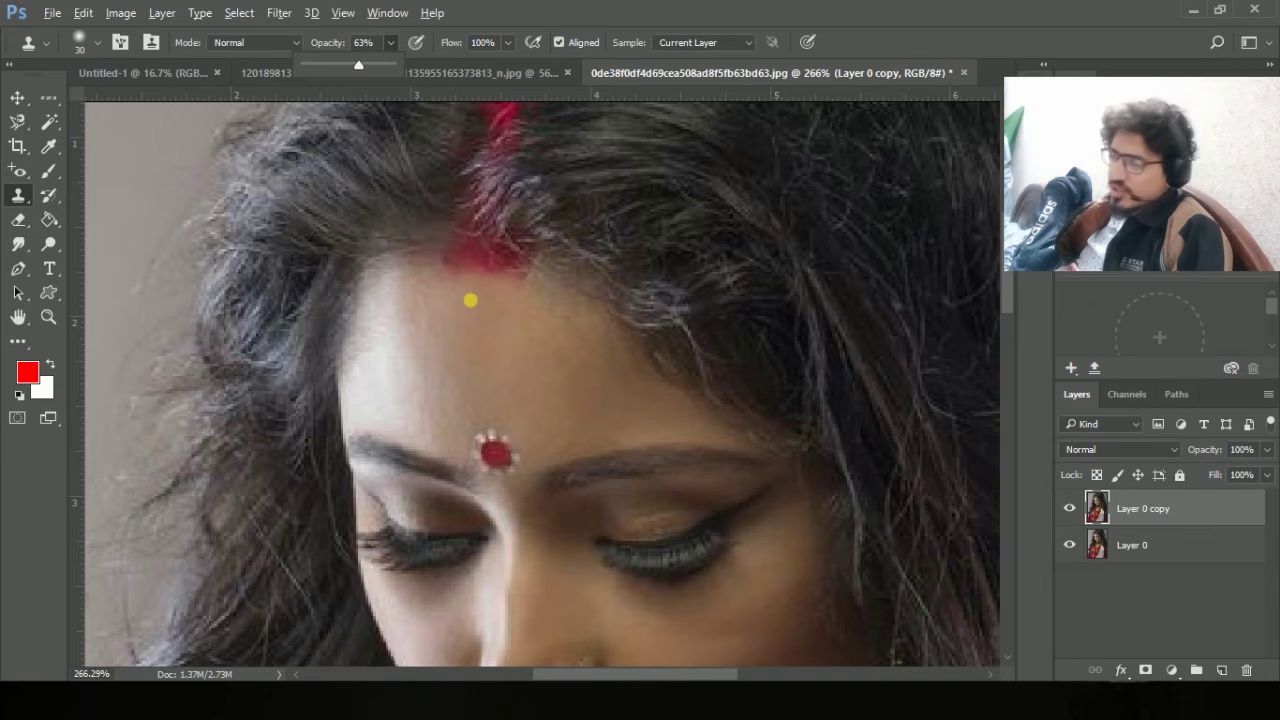
Clone nearby forehead skin over the remaining red along the hairline, resampling the source between strokes.
{"action": "left_click", "coordinate": [455, 276]}
{"action": "left_click_drag", "start_coordinate": [455, 276], "coordinate": [480, 280]}
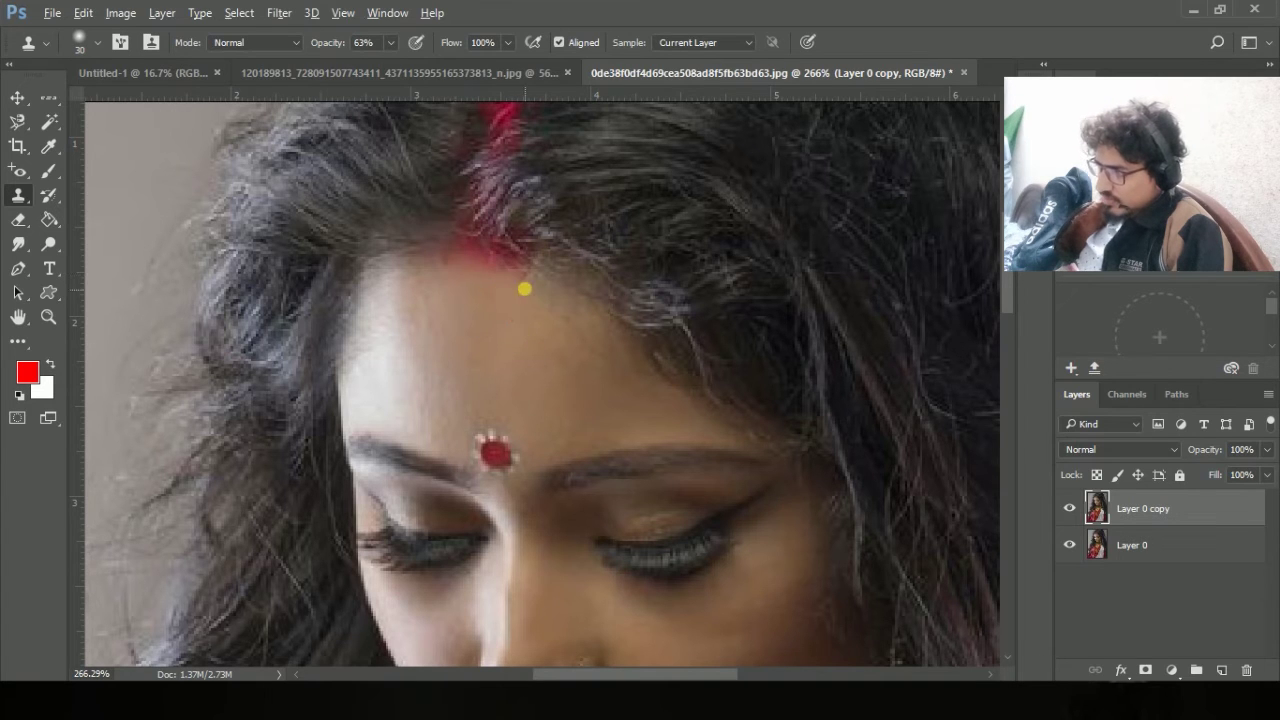
{"action": "left_click", "coordinate": [526, 316], "text": "alt"}
{"action": "left_click", "coordinate": [490, 263]}
{"action": "left_click", "coordinate": [463, 269]}
{"action": "left_click", "coordinate": [515, 306], "text": "alt"}
{"action": "left_click", "coordinate": [503, 278]}
{"action": "left_click", "coordinate": [439, 284], "text": "alt"}
Remove the red bindi between the eyebrows by cloning repeatedly sampled skin from around it.
{"action": "scroll", "coordinate": [570, 322], "scroll_direction": "down", "scroll_amount": 3}
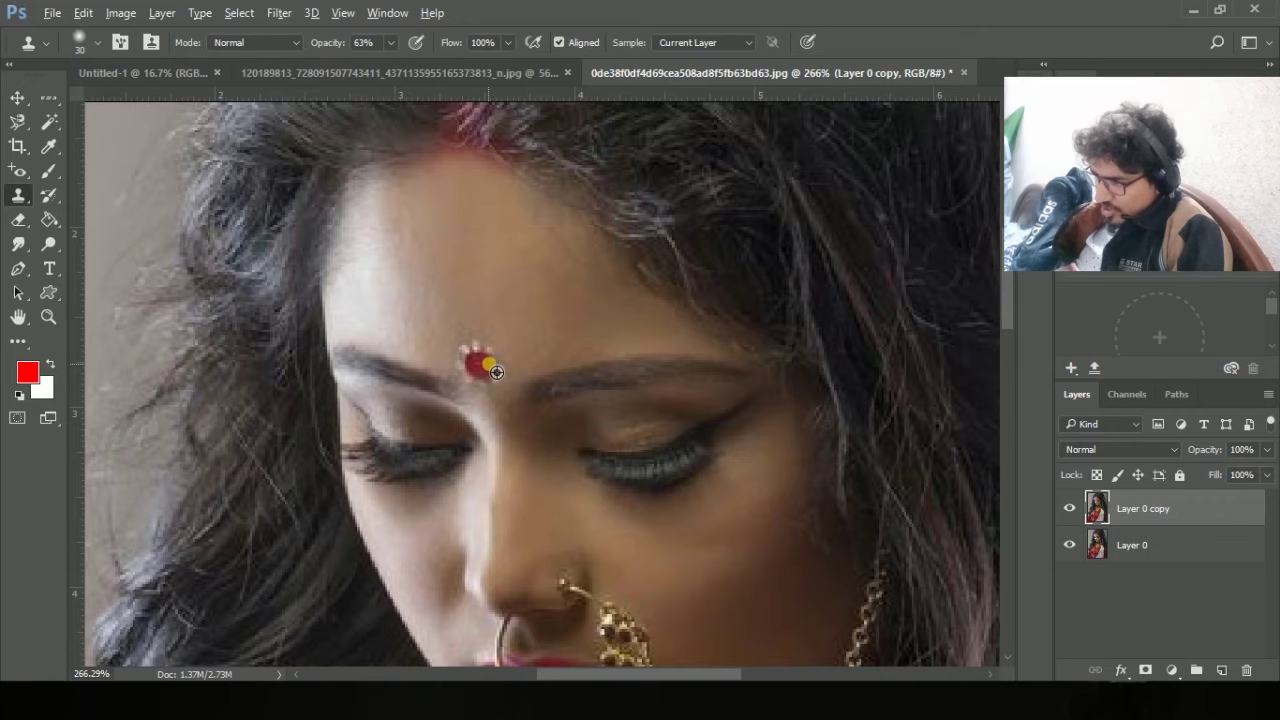
{"action": "left_click", "coordinate": [508, 320], "text": "alt"}
{"action": "left_click", "coordinate": [499, 358]}
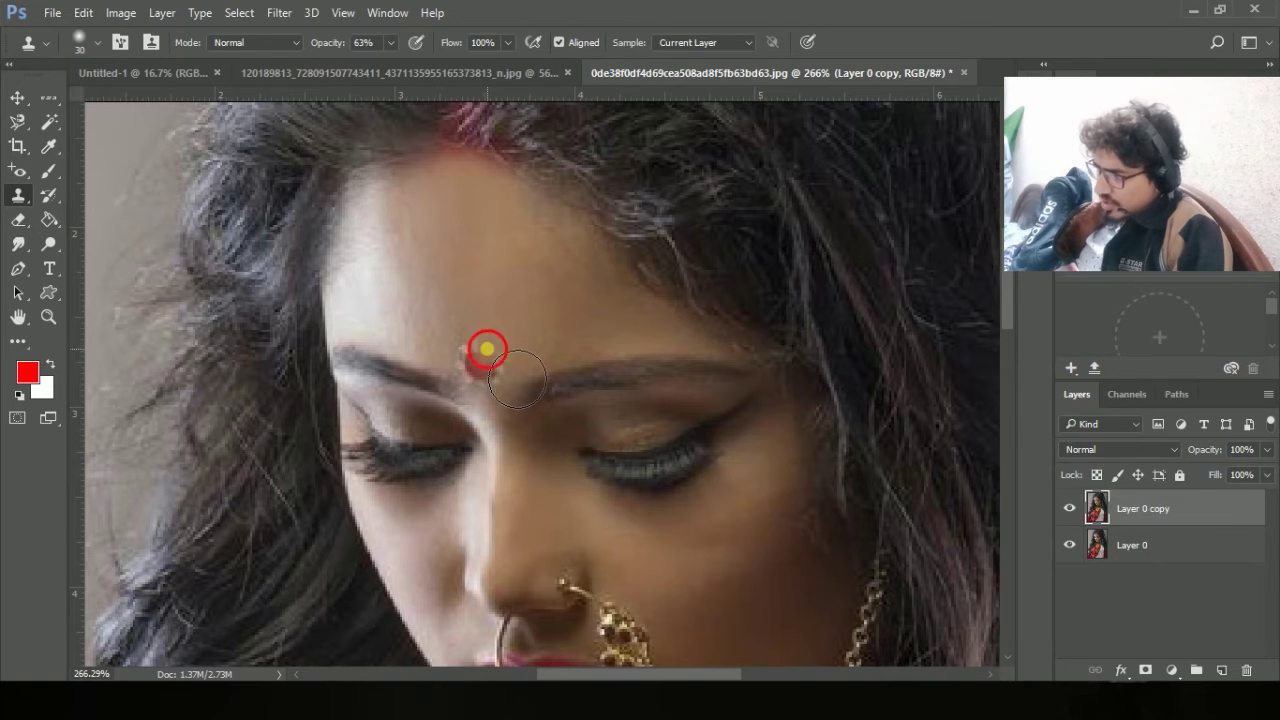
{"action": "left_click", "coordinate": [534, 335], "text": "alt"}
{"action": "left_click", "coordinate": [482, 366]}
{"action": "left_click", "coordinate": [468, 334], "text": "alt"}
{"action": "left_click", "coordinate": [482, 366]}
{"action": "left_click", "coordinate": [471, 322], "text": "alt"}
{"action": "left_click", "coordinate": [482, 361]}
{"action": "left_click", "coordinate": [497, 296], "text": "alt"}
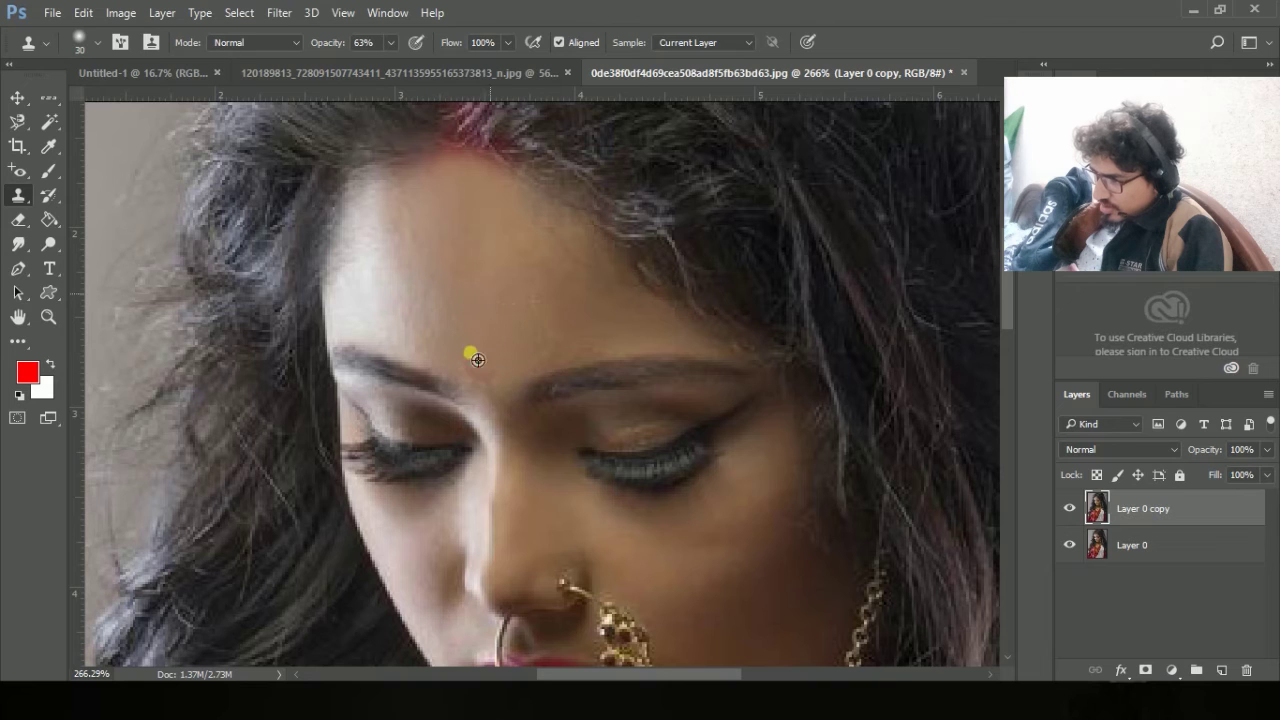
{"action": "left_click", "coordinate": [478, 366]}
Reduce the brush size to 10 px and clone sampled skin over the last trace of the bindi.
{"action": "left_click", "coordinate": [507, 336], "text": "alt"}
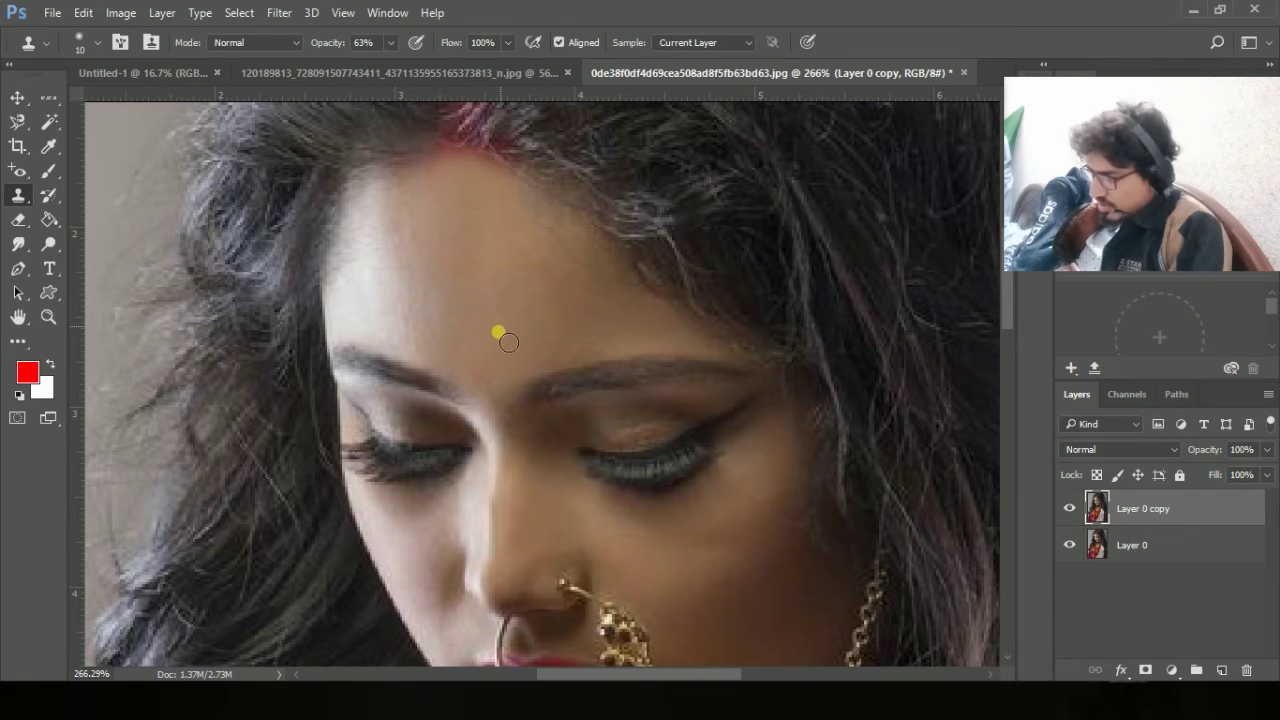
{"action": "key", "text": "bracketleft"}
{"action": "left_click", "coordinate": [480, 368]}
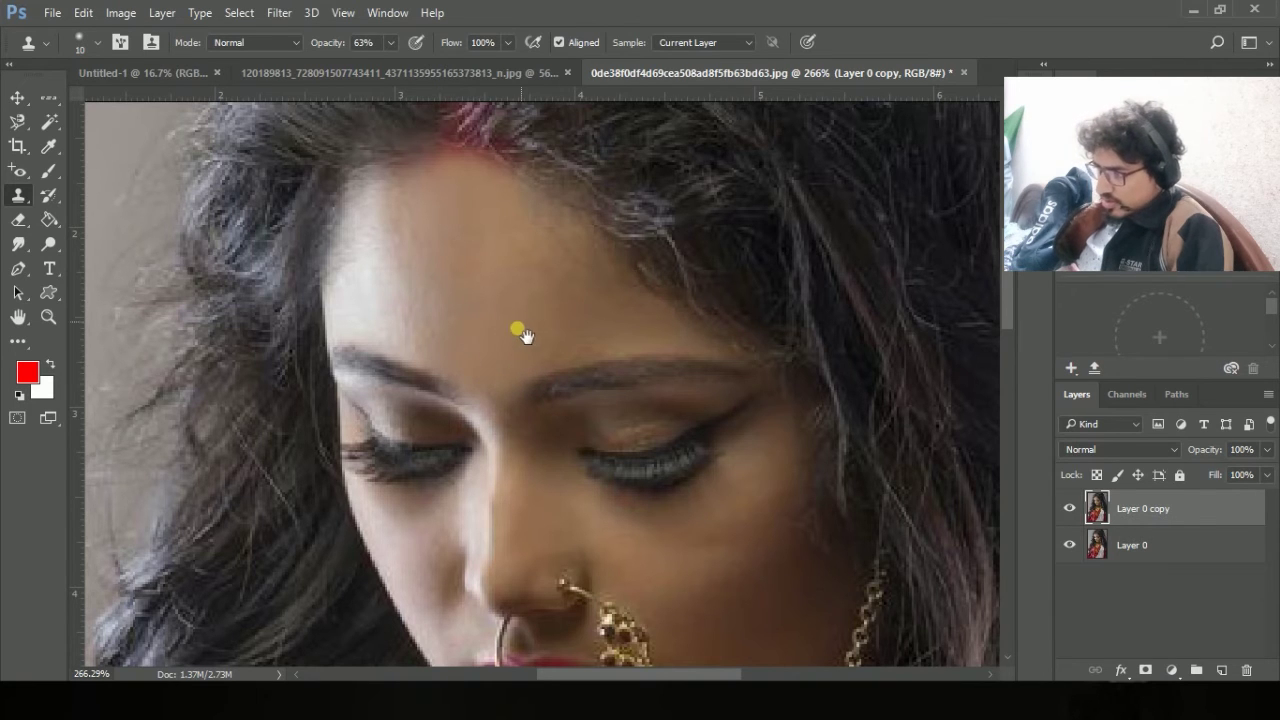
Compare the whole portrait before and after retouching by toggling the visibility of Layer 0 copy.
{"action": "scroll", "coordinate": [517, 329], "scroll_direction": "down", "scroll_amount": 4}
{"action": "scroll", "coordinate": [513, 288], "scroll_direction": "down", "scroll_amount": 3}
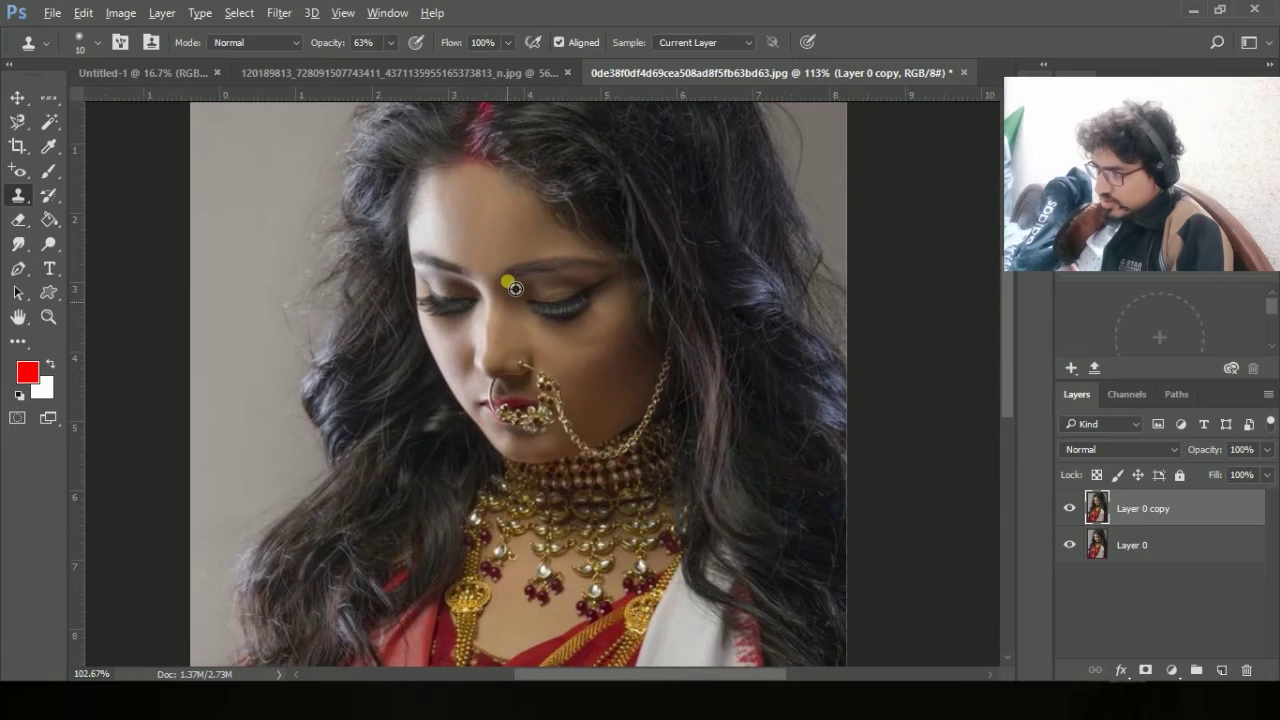
{"action": "left_click", "coordinate": [1068, 510]}
{"action": "left_click", "coordinate": [1068, 510]}
{"action": "left_click", "coordinate": [1068, 510]}
{"action": "left_click", "coordinate": [1068, 510]}
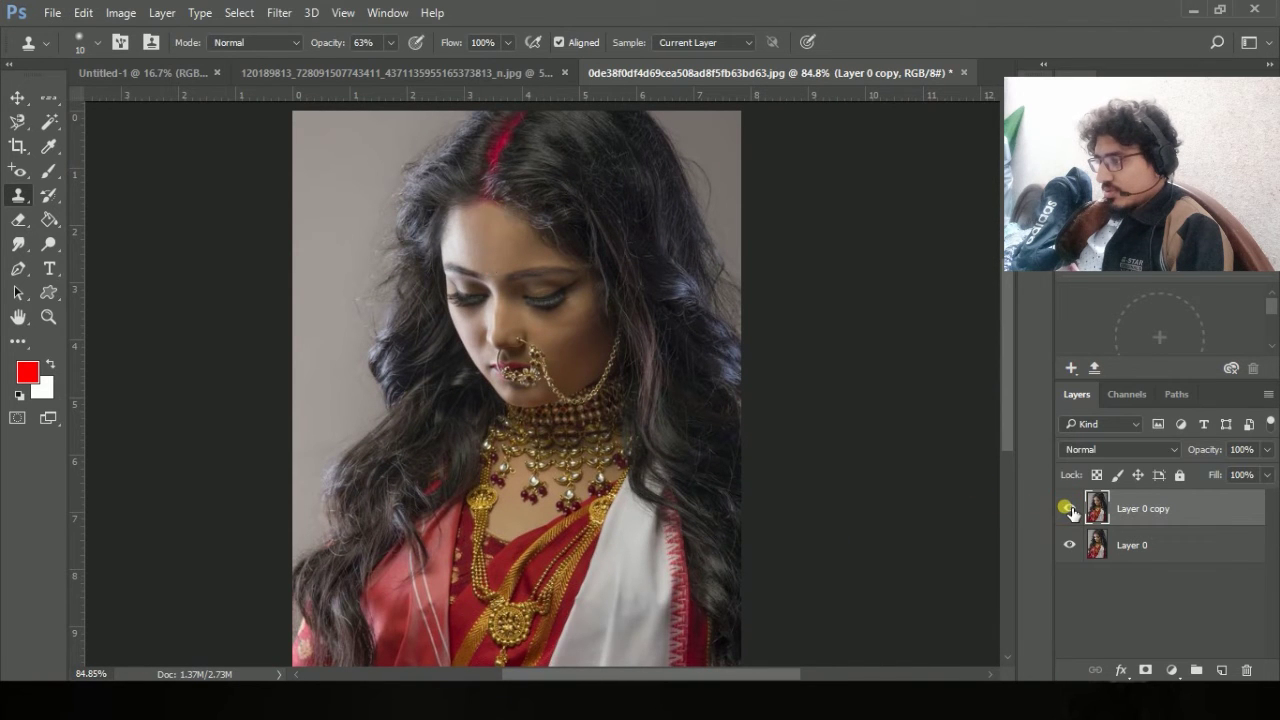
{"action": "left_click", "coordinate": [1068, 510]}
{"action": "left_click", "coordinate": [1068, 510]}
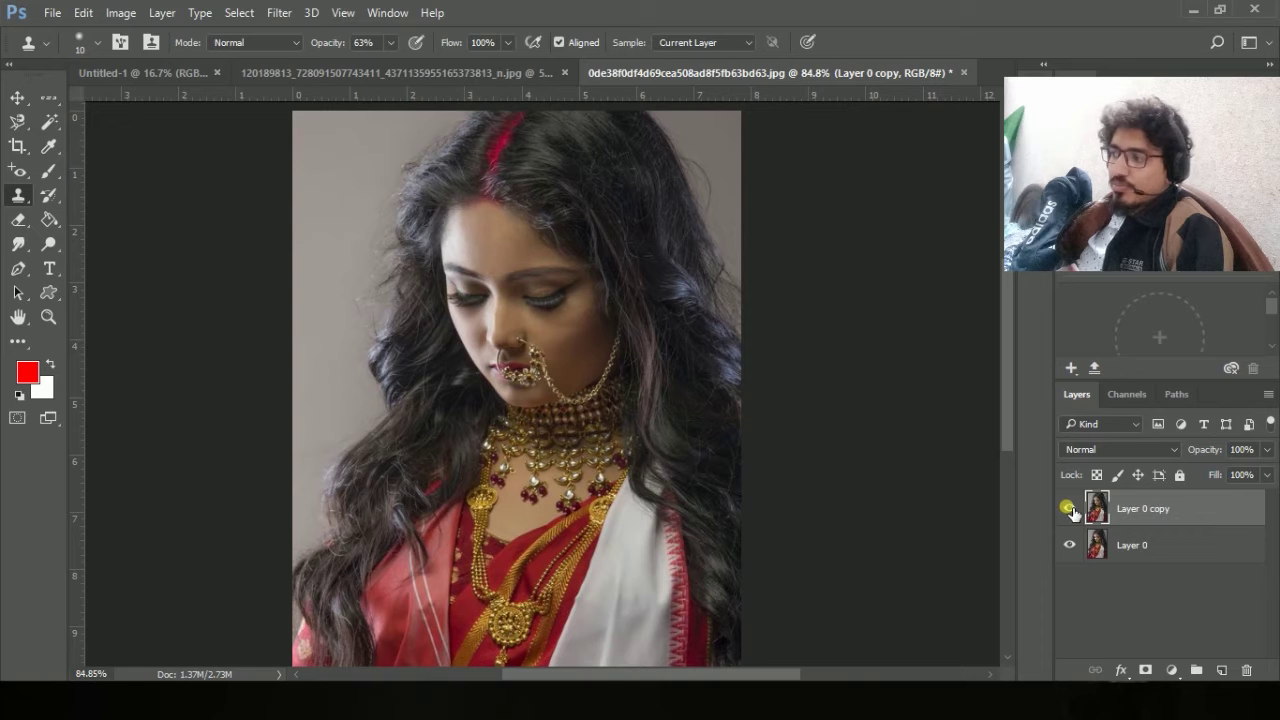
{"action": "right_click", "coordinate": [23, 195]}
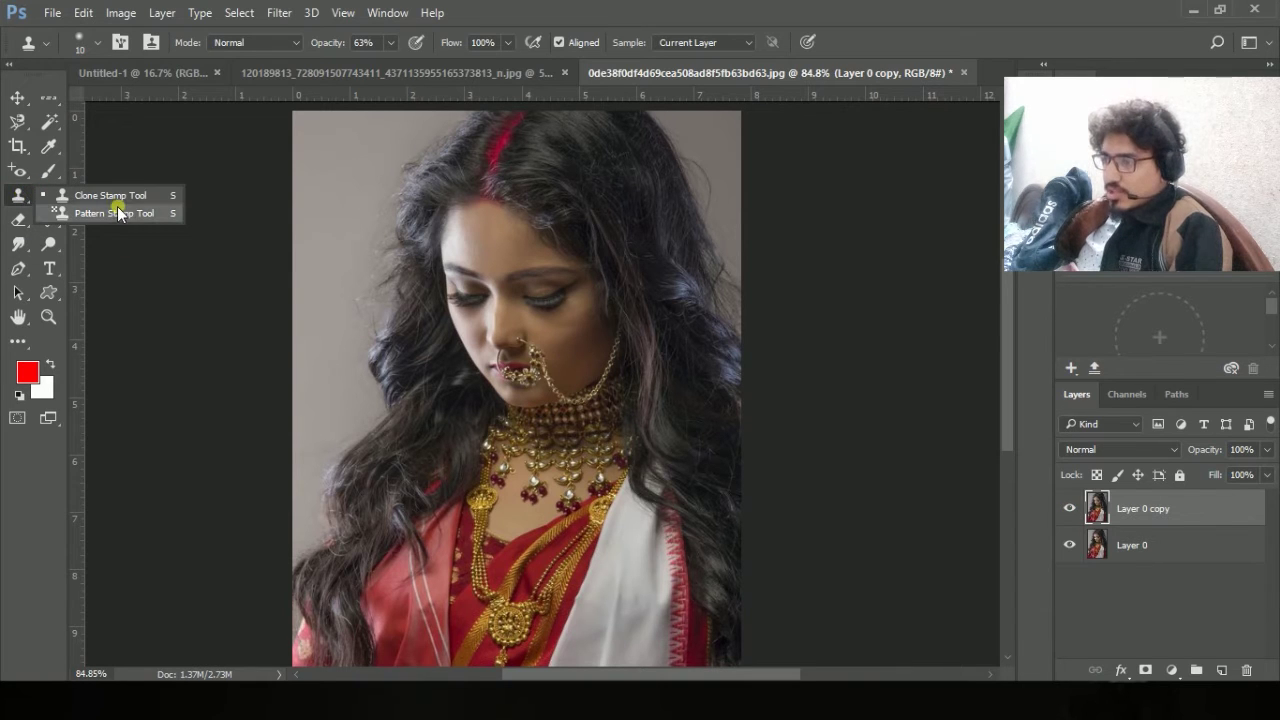
{"action": "left_click", "coordinate": [698, 4]}
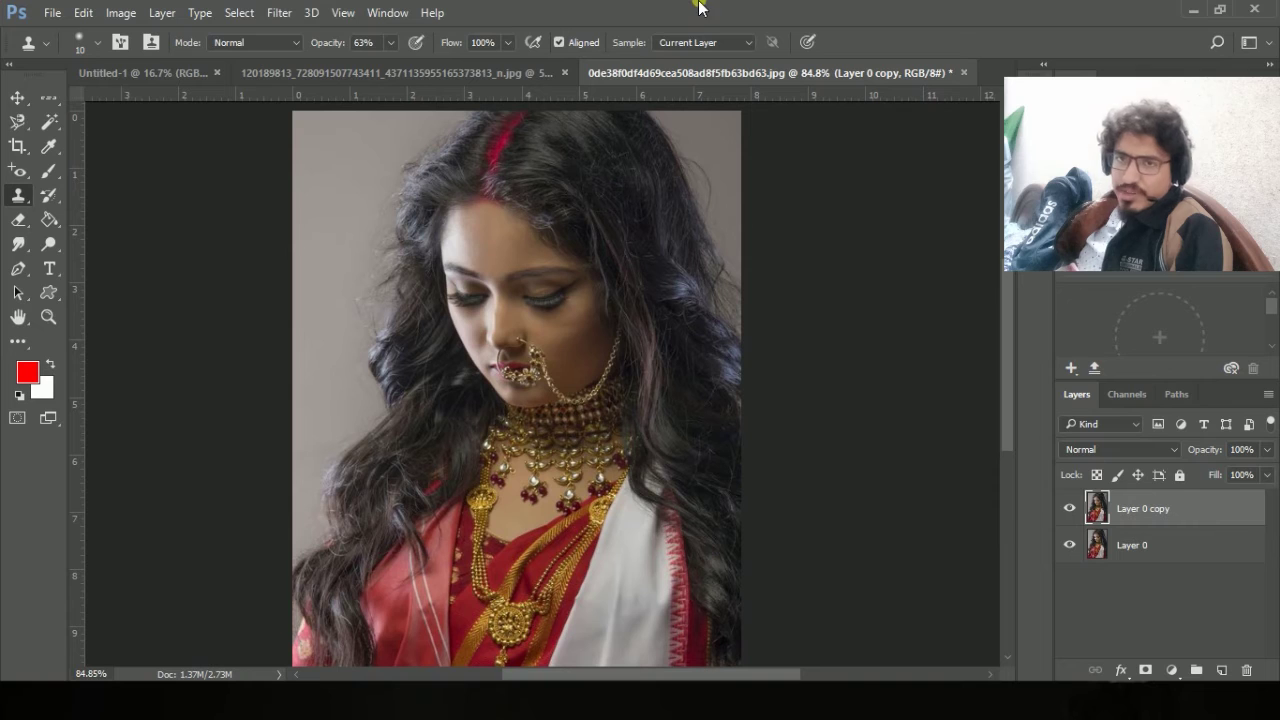
{"action": "left_click", "coordinate": [58, 205]}
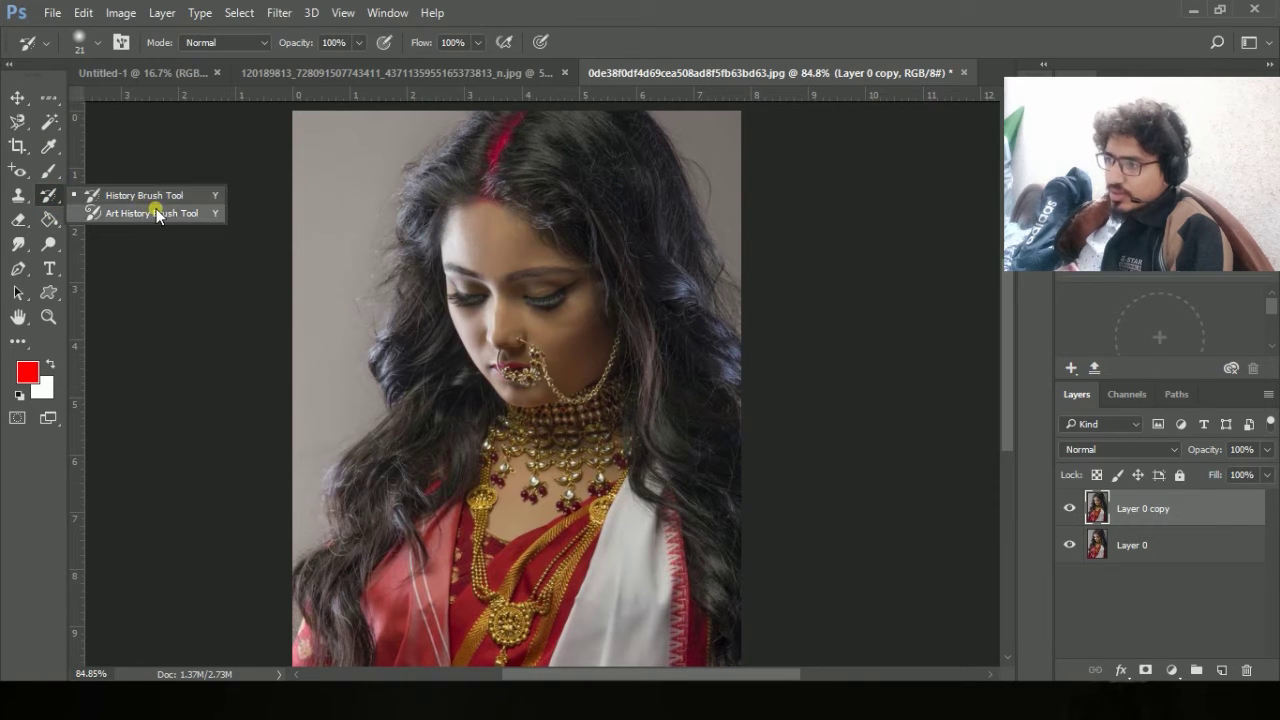
{"action": "left_click", "coordinate": [538, 8]}
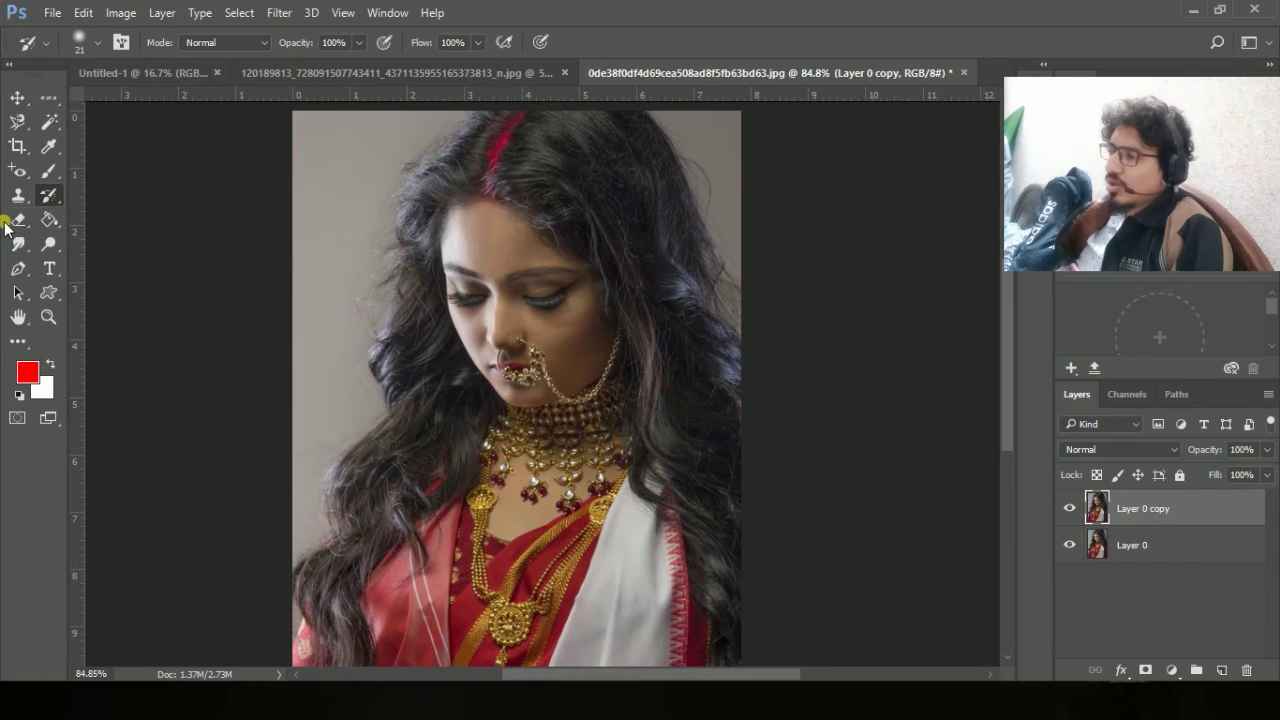
{"action": "left_click", "coordinate": [19, 223]}
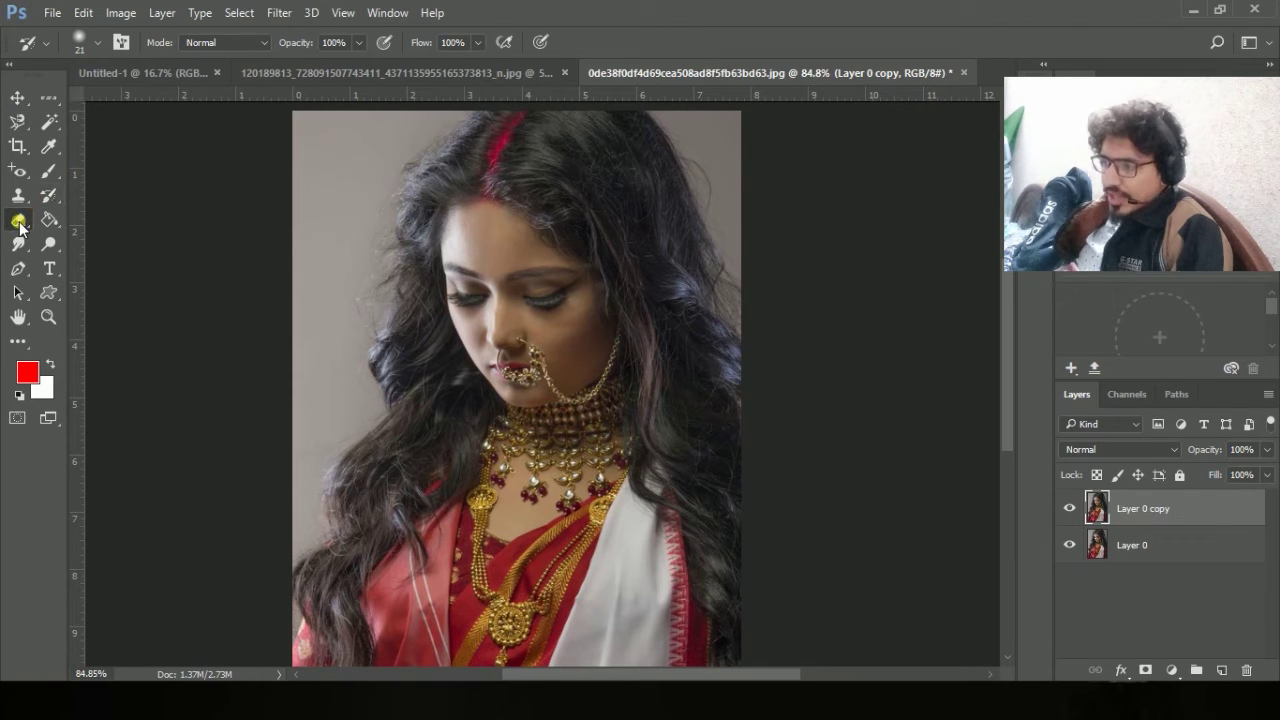
Add a new layer above Layer 0 copy and paint a loose red Brush scribble over the woman's face and chest.
{"action": "left_click", "coordinate": [53, 173]}
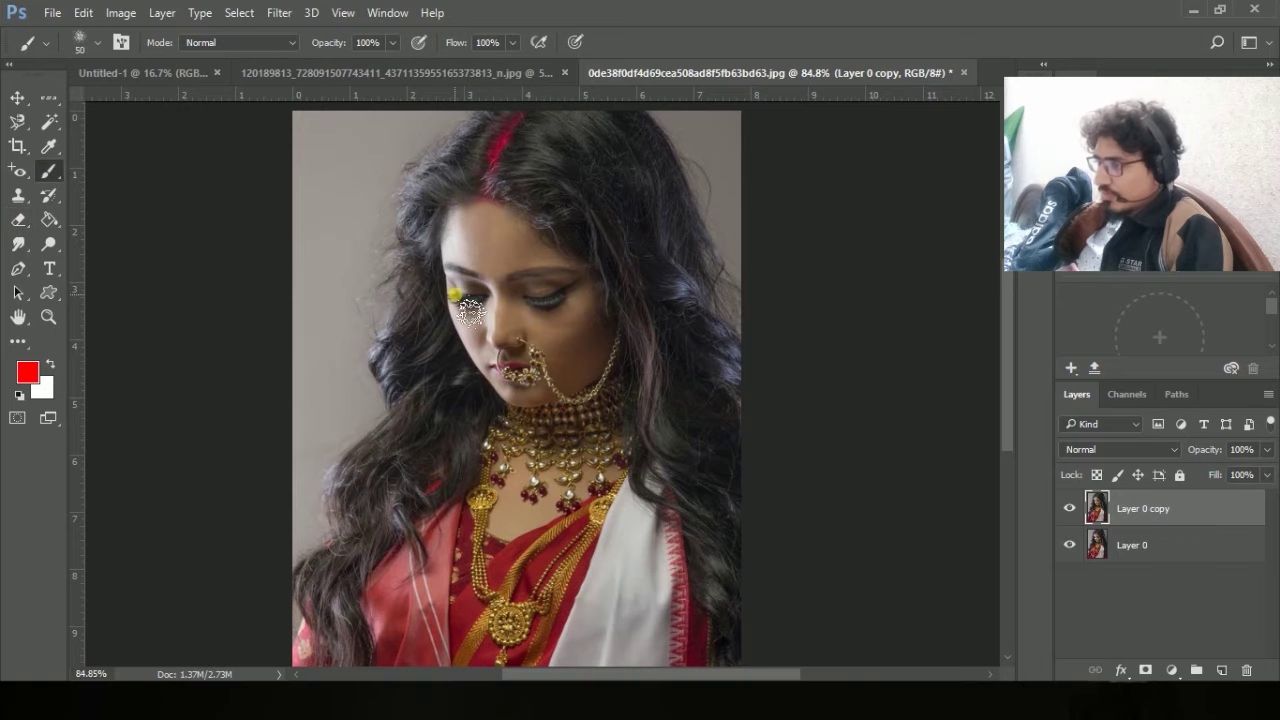
{"action": "left_click", "coordinate": [1222, 669]}
{"action": "mouse_move", "coordinate": [434, 229]}
{"action": "left_mouse_down"}
{"action": "mouse_move", "coordinate": [474, 291]}
{"action": "mouse_move", "coordinate": [475, 351]}
{"action": "mouse_move", "coordinate": [540, 423]}
{"action": "mouse_move", "coordinate": [534, 574]}
{"action": "mouse_move", "coordinate": [471, 370]}
{"action": "mouse_move", "coordinate": [543, 293]}
{"action": "left_mouse_up"}
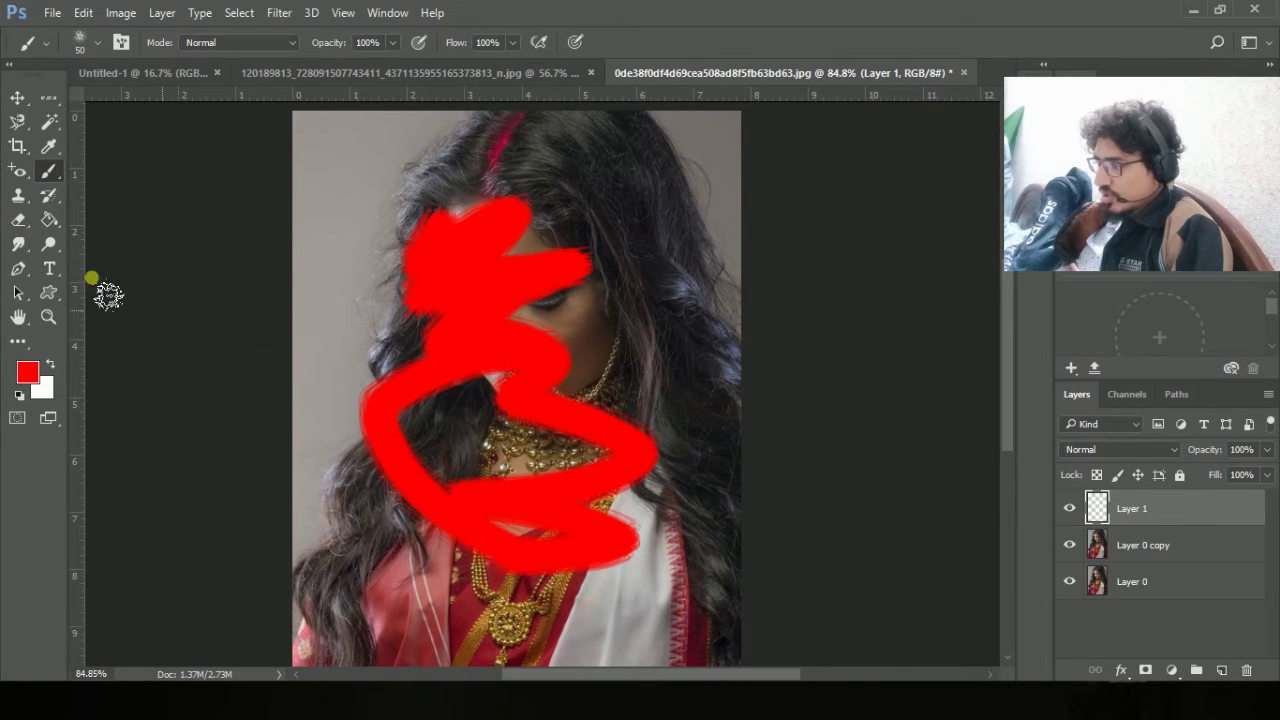
Erase the part of the red scribble covering the face and hair at full eraser opacity.
{"action": "left_click", "coordinate": [19, 219]}
{"action": "left_click_drag", "start_coordinate": [588, 346], "coordinate": [570, 363]}
{"action": "mouse_move", "coordinate": [472, 268]}
{"action": "left_mouse_down"}
{"action": "mouse_move", "coordinate": [458, 299]}
{"action": "mouse_move", "coordinate": [404, 326]}
{"action": "mouse_move", "coordinate": [503, 297]}
{"action": "mouse_move", "coordinate": [396, 342]}
{"action": "left_mouse_up"}
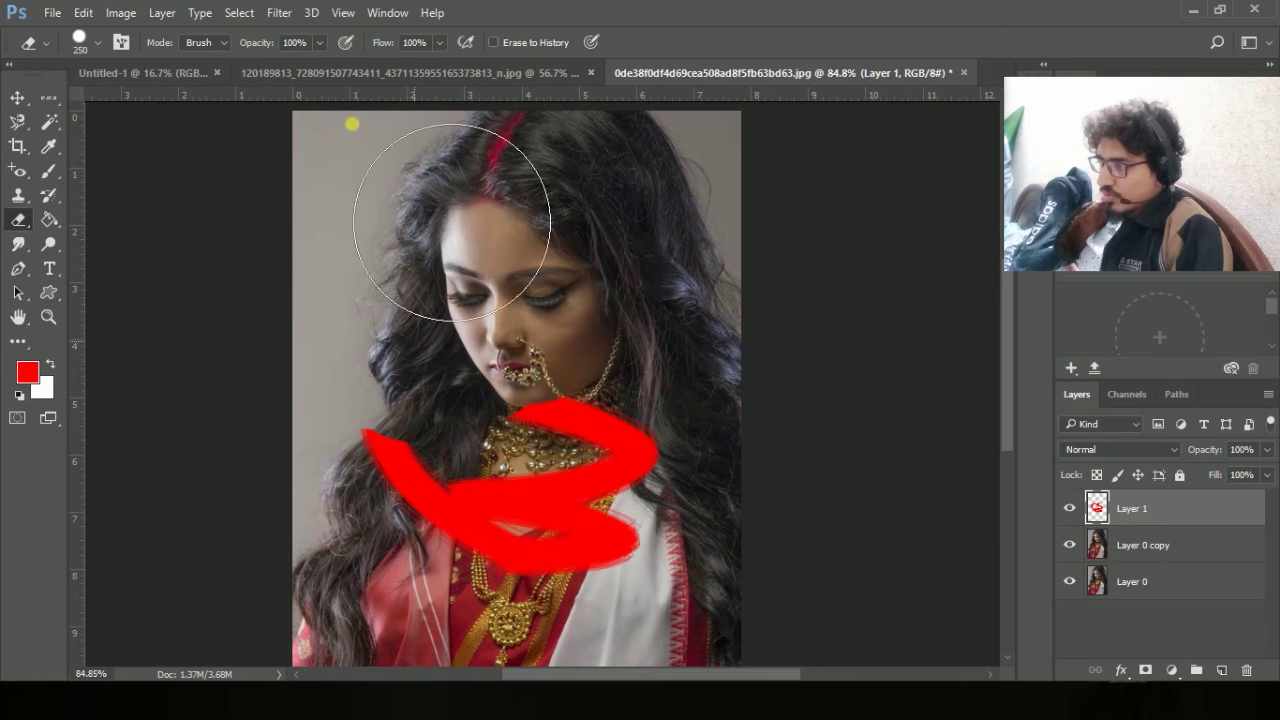
Lower the eraser opacity to 26% and partially fade the remaining red paint over the necklace and chest.
{"action": "left_click", "coordinate": [319, 43]}
{"action": "left_click_drag", "start_coordinate": [326, 65], "coordinate": [255, 66]}
{"action": "mouse_move", "coordinate": [634, 500]}
{"action": "left_mouse_down"}
{"action": "mouse_move", "coordinate": [580, 455]}
{"action": "mouse_move", "coordinate": [680, 612]}
{"action": "mouse_move", "coordinate": [506, 502]}
{"action": "left_mouse_up"}
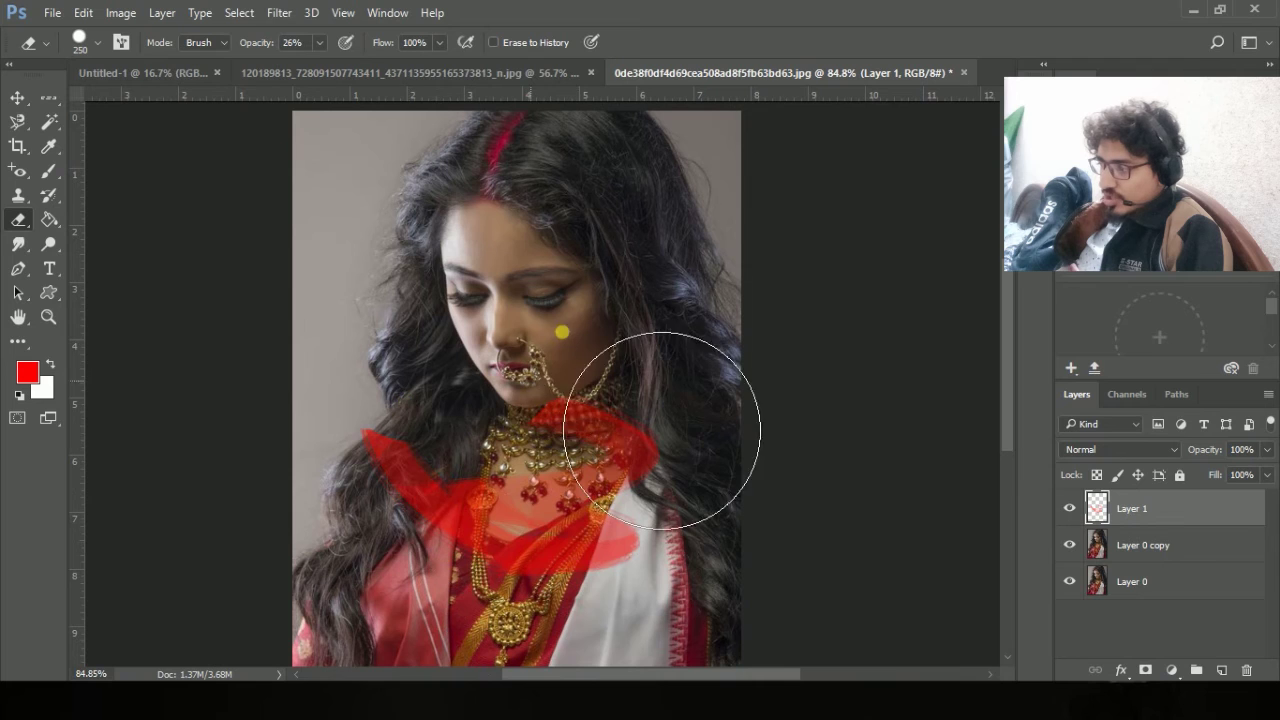
Restore the eraser opacity to 100% and erase most of the faded red paint, leaving a small streak on the chest.
{"action": "left_click", "coordinate": [319, 44]}
{"action": "left_click_drag", "start_coordinate": [322, 67], "coordinate": [460, 72]}
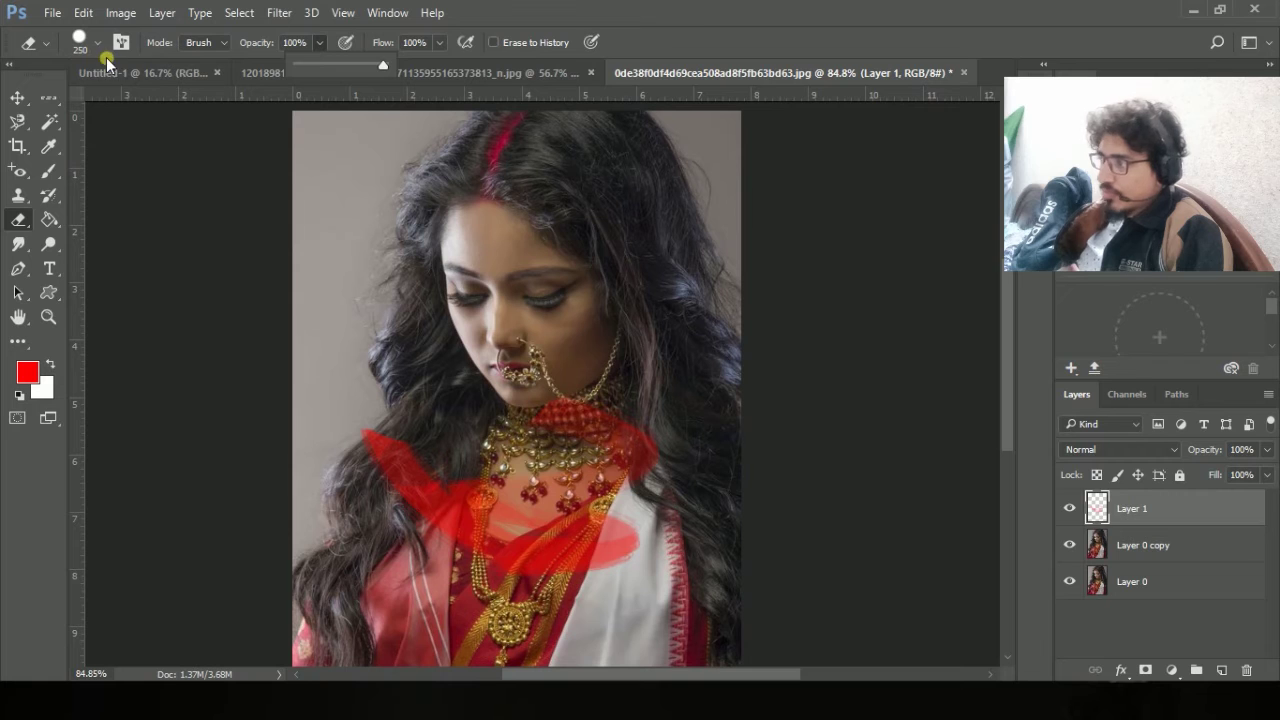
{"action": "left_click_drag", "start_coordinate": [412, 383], "coordinate": [468, 368]}
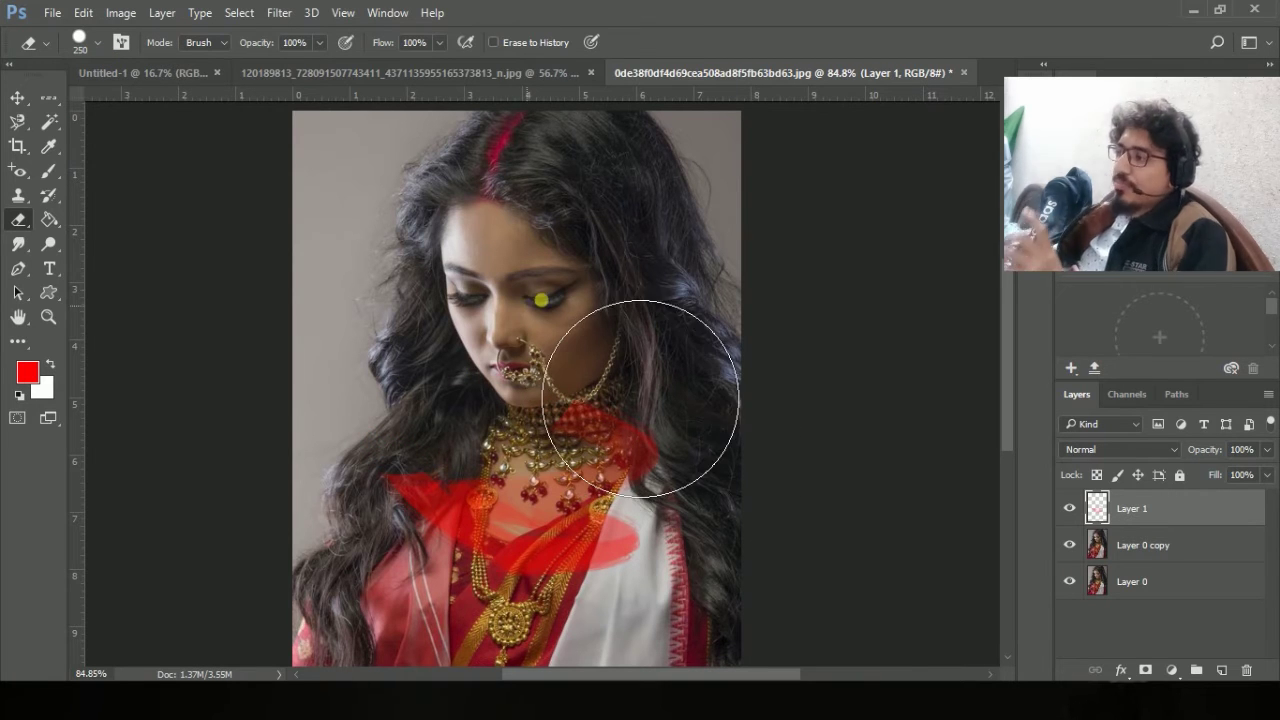
{"action": "mouse_move", "coordinate": [414, 296]}
{"action": "left_mouse_down"}
{"action": "mouse_move", "coordinate": [743, 514]}
{"action": "mouse_move", "coordinate": [232, 467]}
{"action": "left_mouse_up"}
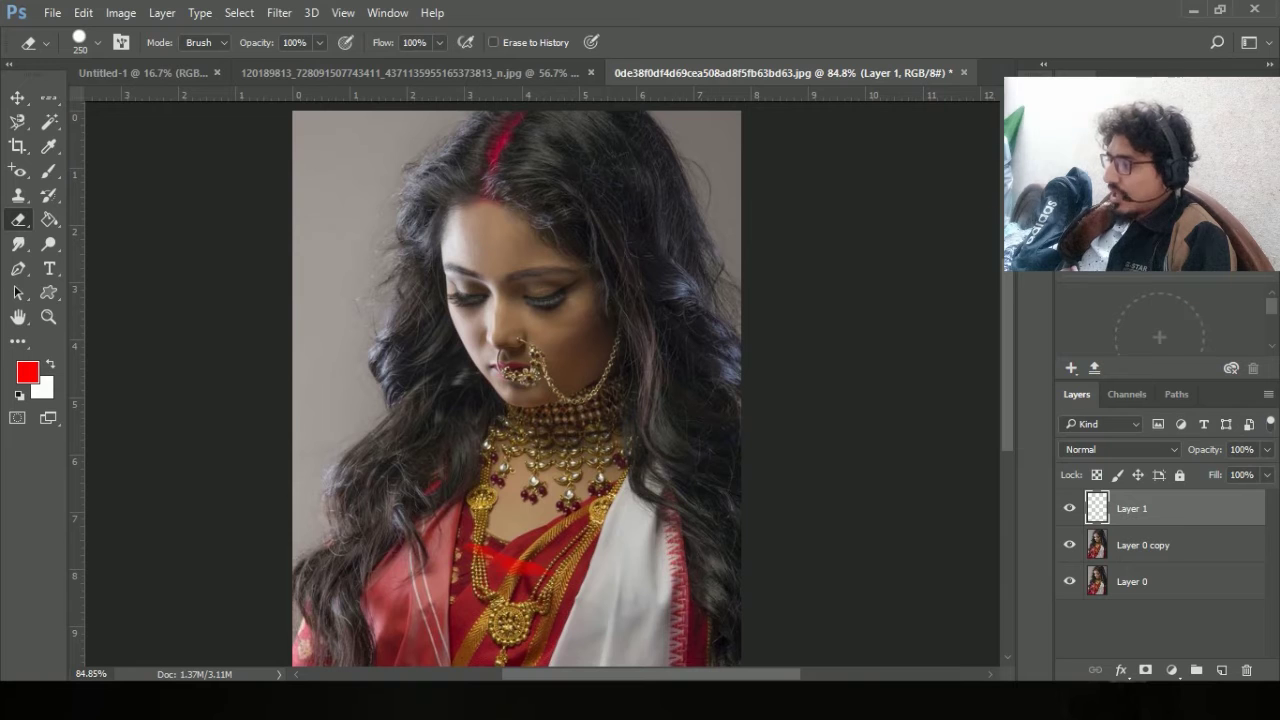
Close the Libraries tab group and choose purple as the foreground colour.
{"action": "left_click", "coordinate": [1269, 215]}
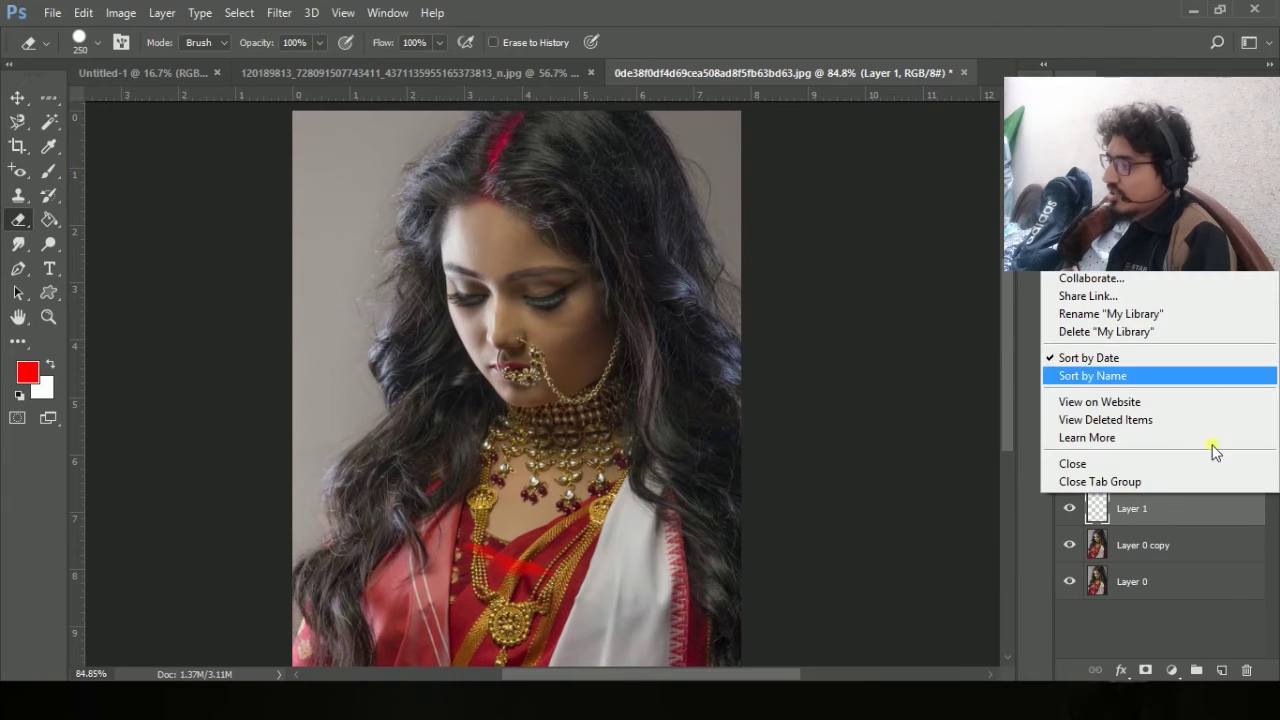
{"action": "left_click", "coordinate": [1139, 480]}
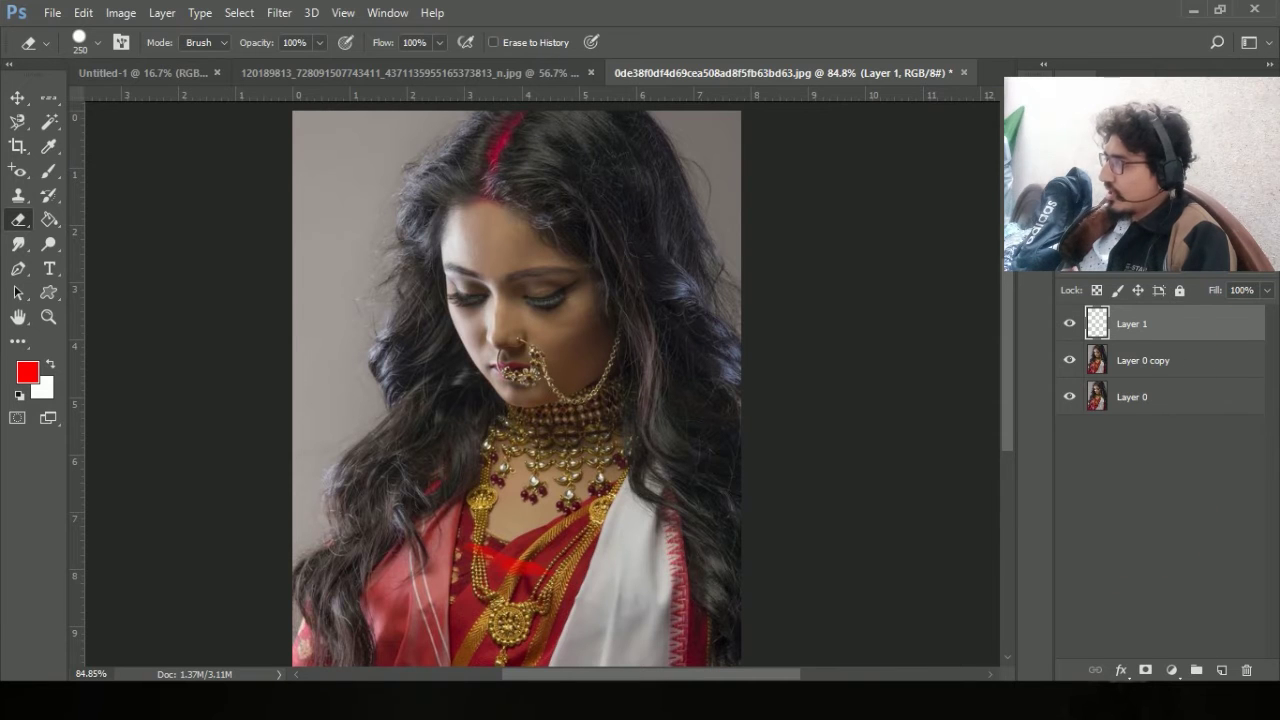
{"action": "left_click", "coordinate": [1126, 78]}
{"action": "left_click", "coordinate": [1082, 118]}
{"action": "left_click", "coordinate": [1135, 160]}
{"action": "left_click", "coordinate": [1110, 160]}
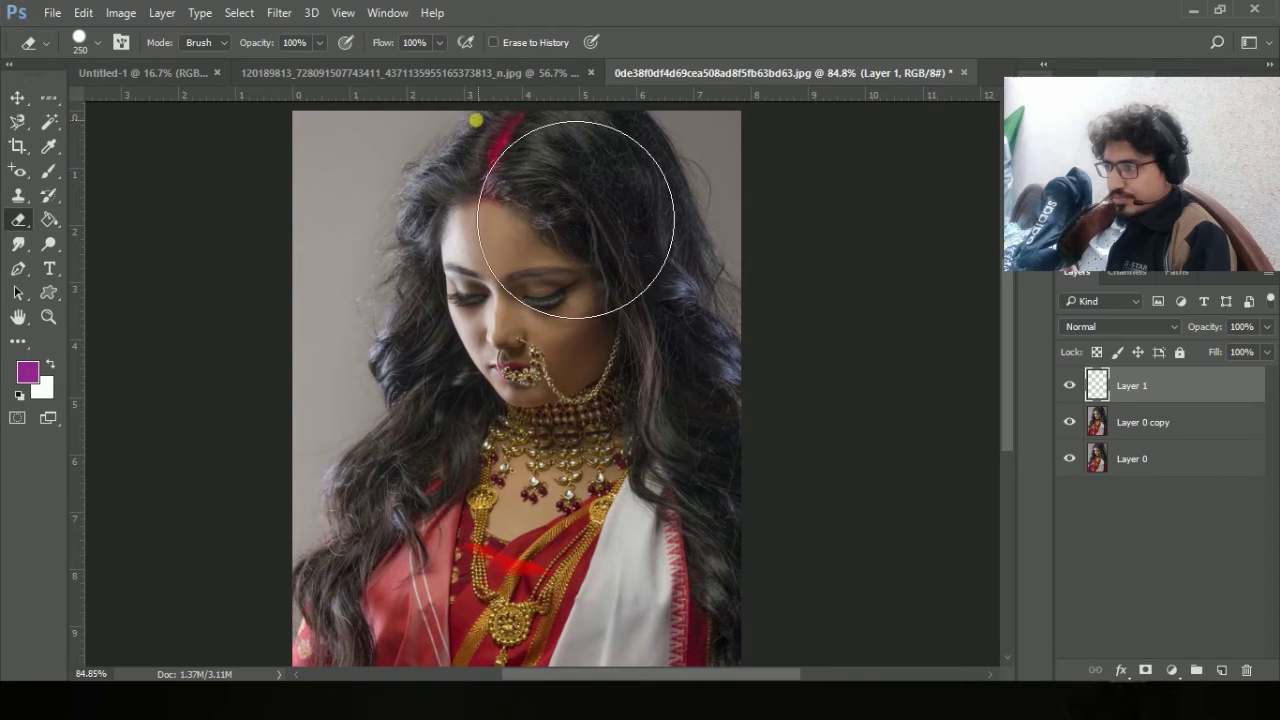
Switch to the Gradient tool and load the Blue, Red, Yellow preset in the Gradient Editor.
{"action": "left_click", "coordinate": [51, 224]}
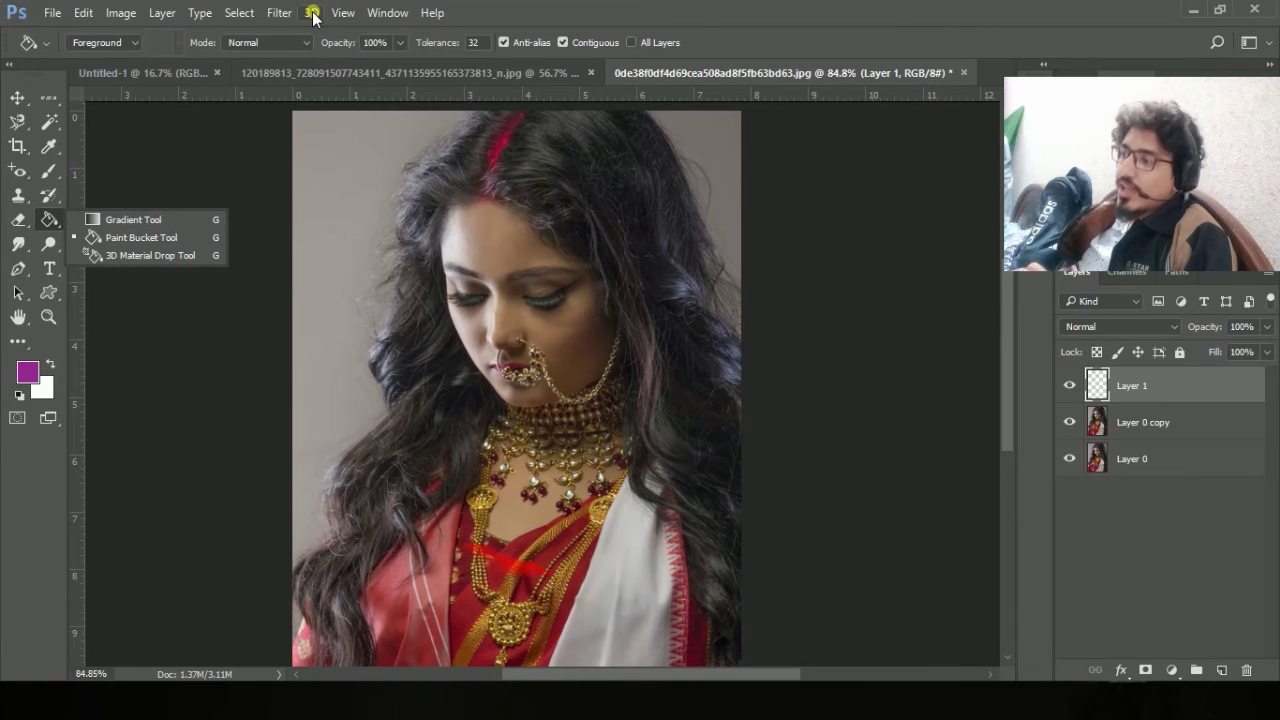
{"action": "left_click", "coordinate": [160, 220]}
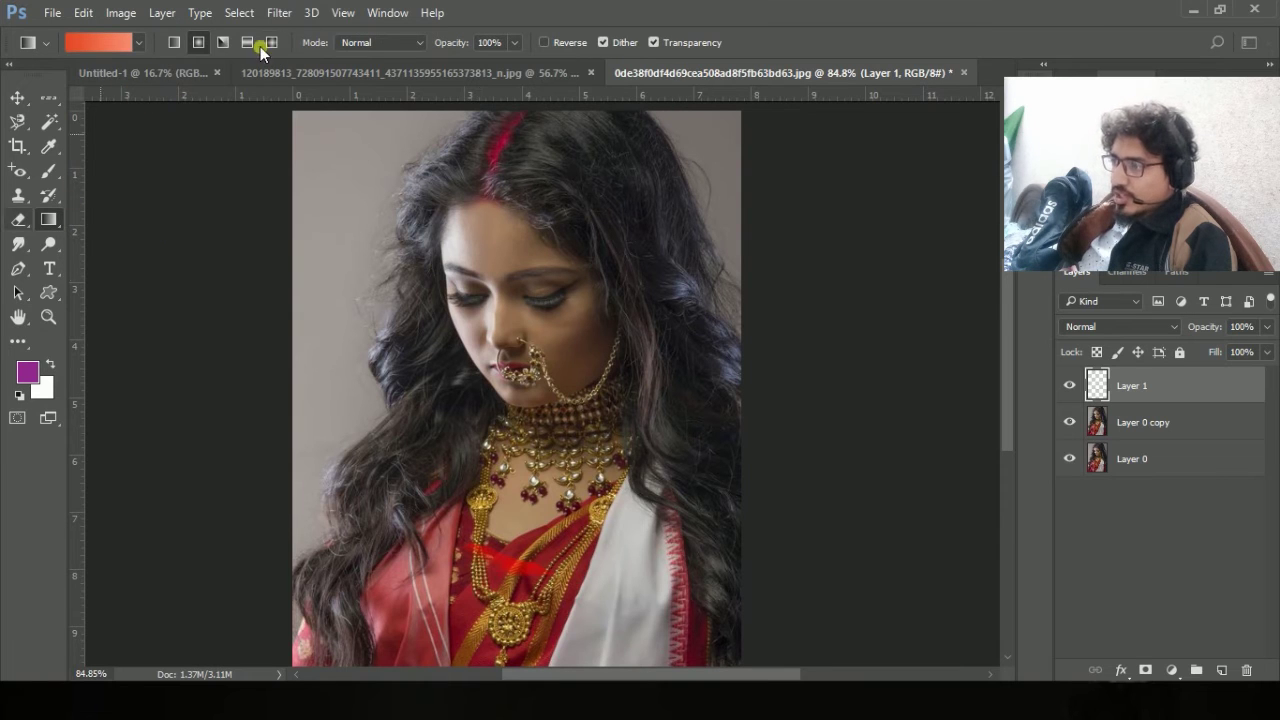
{"action": "left_click", "coordinate": [107, 43]}
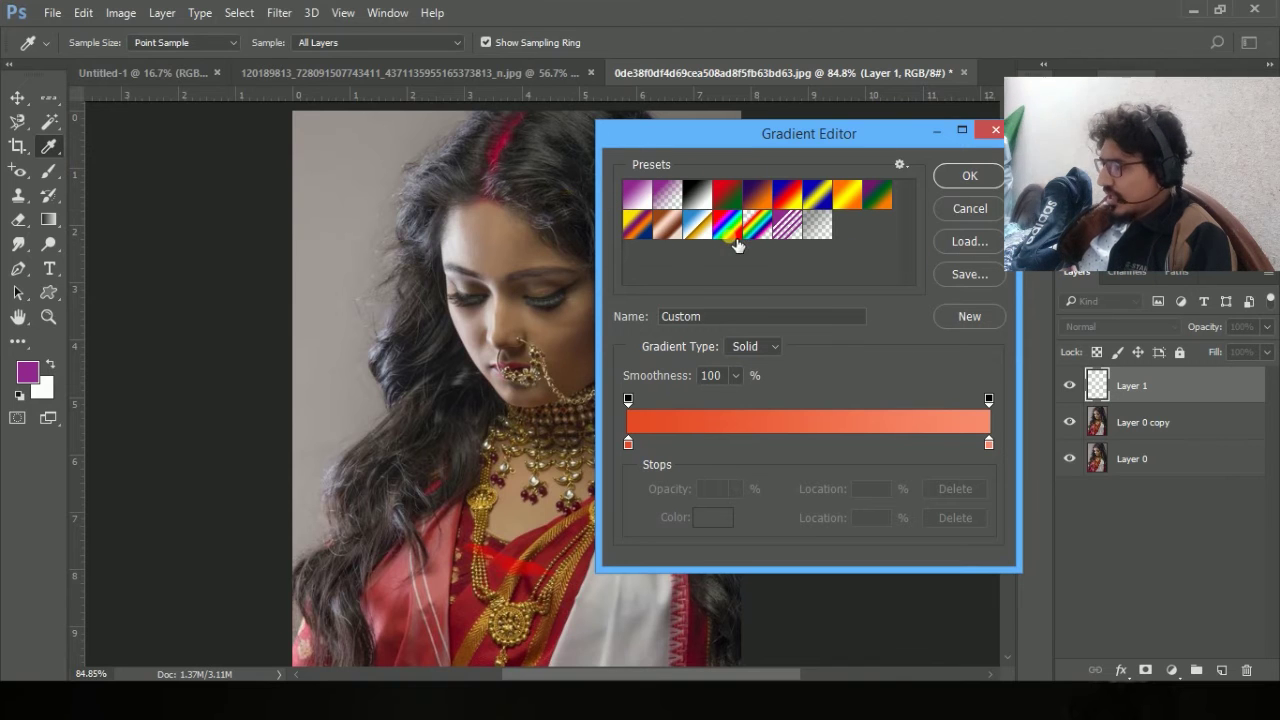
{"action": "left_click", "coordinate": [708, 206]}
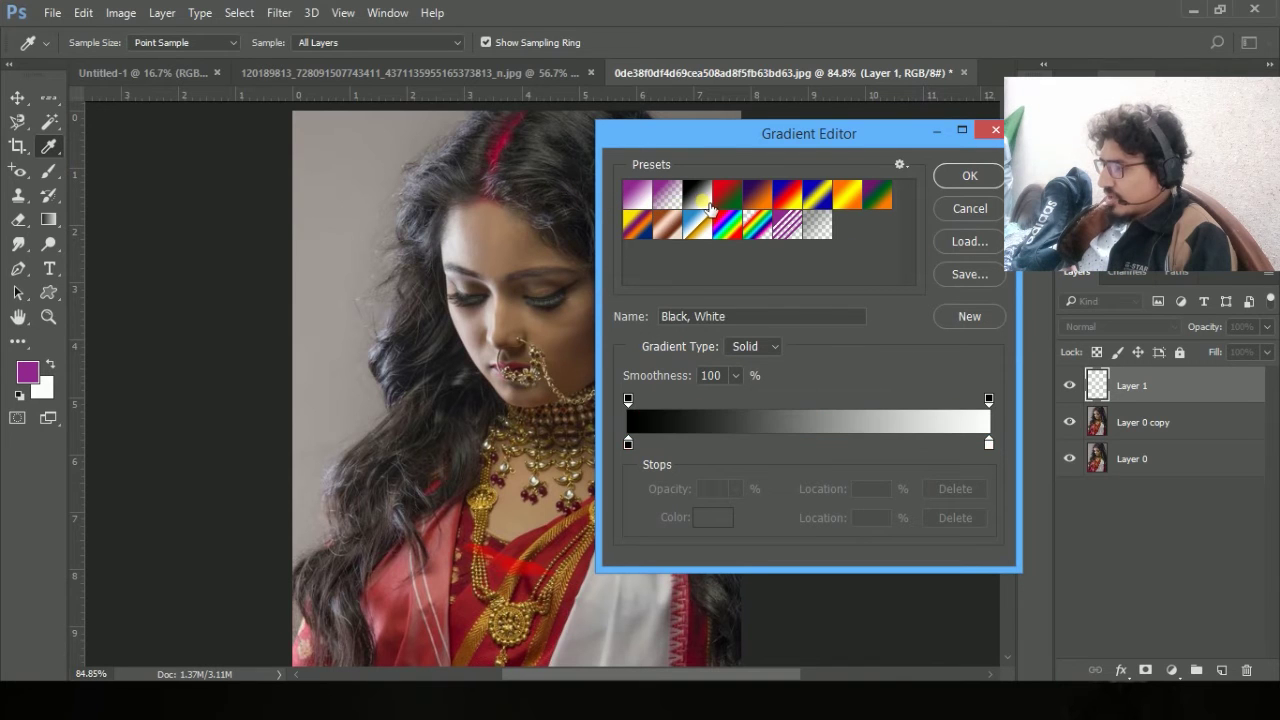
{"action": "left_click", "coordinate": [790, 200]}
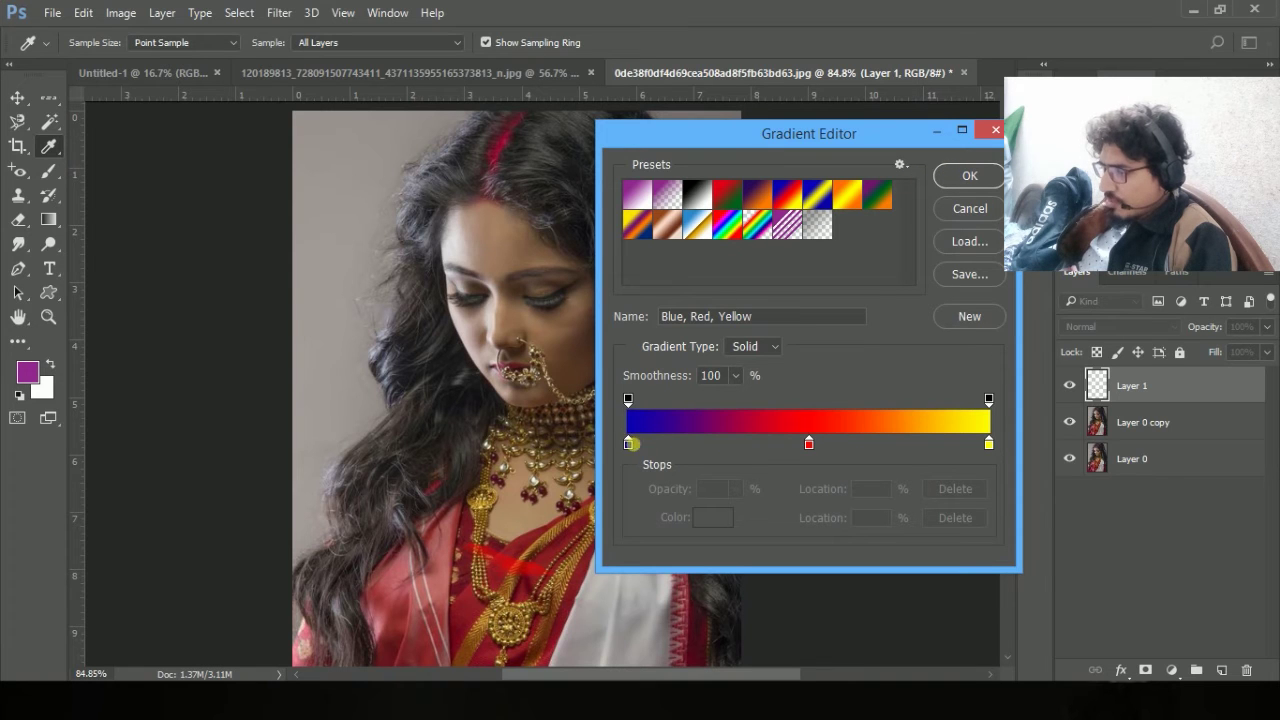
Change the gradient's blue starting stop to bright green 00ff12.
{"action": "left_click", "coordinate": [629, 443]}
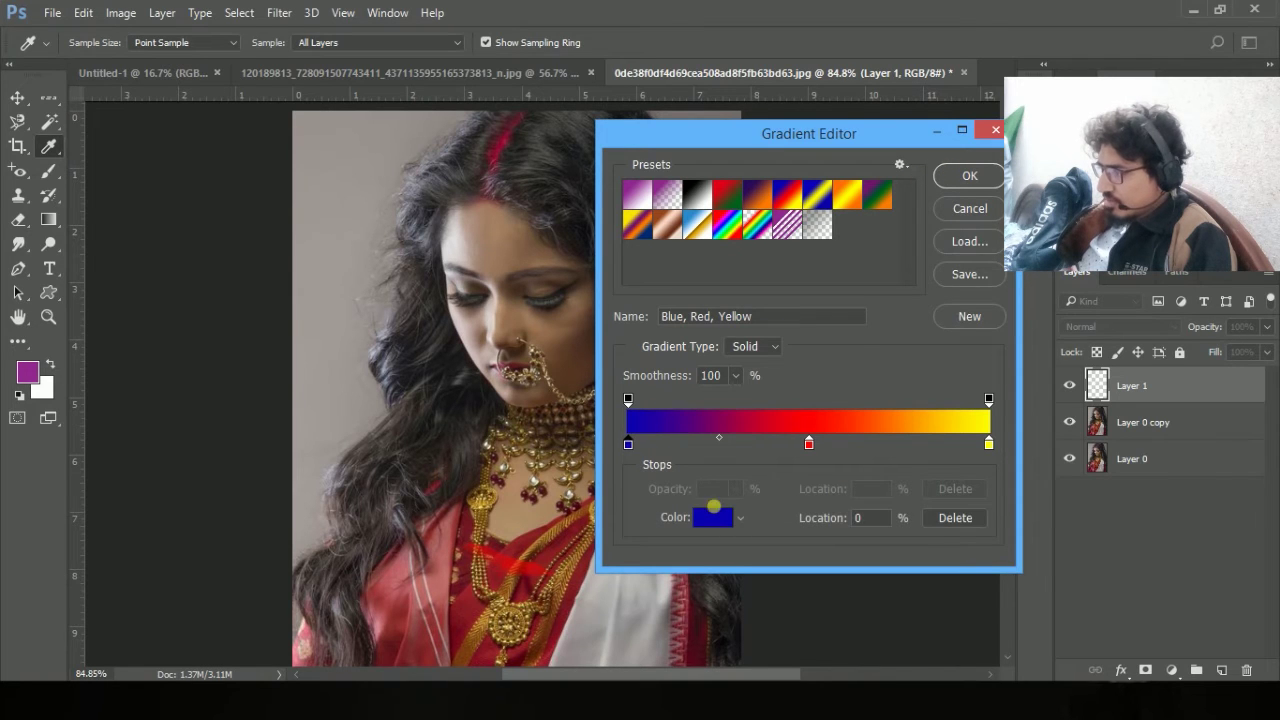
{"action": "left_click", "coordinate": [723, 519]}
{"action": "left_click", "coordinate": [740, 129]}
{"action": "left_click_drag", "start_coordinate": [877, 168], "coordinate": [964, 106]}
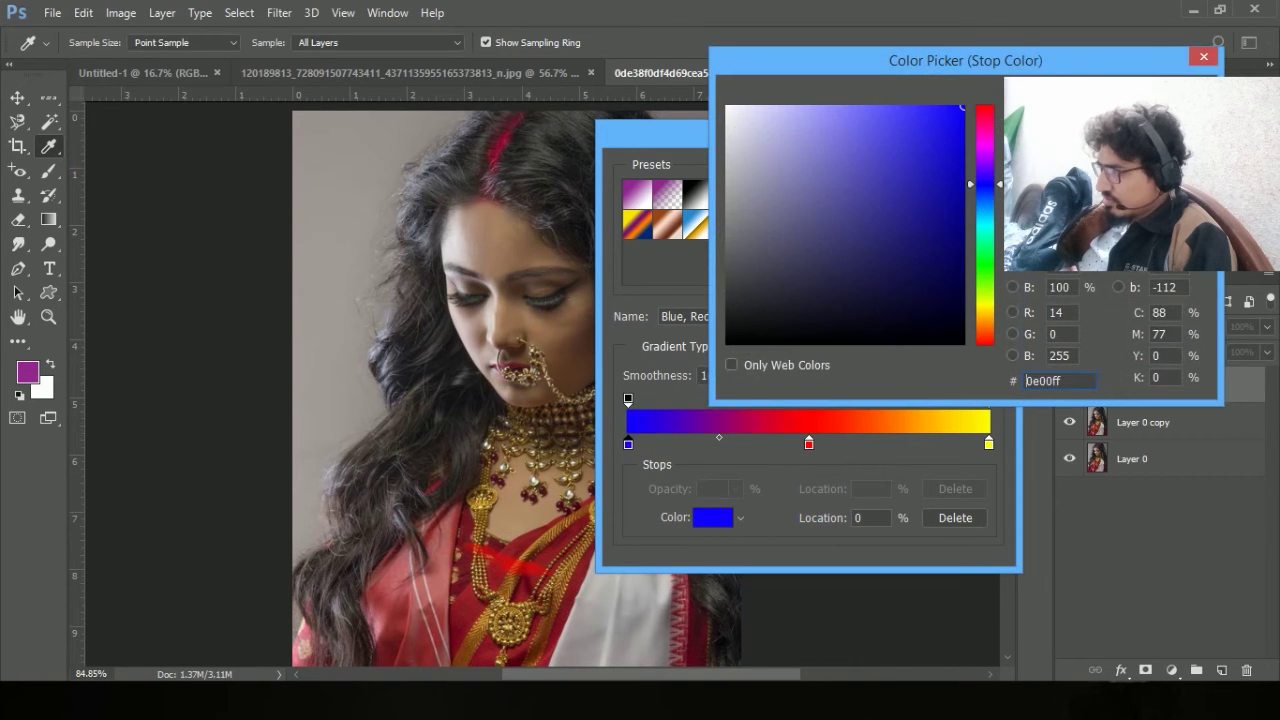
{"action": "left_click_drag", "start_coordinate": [969, 190], "coordinate": [980, 262]}
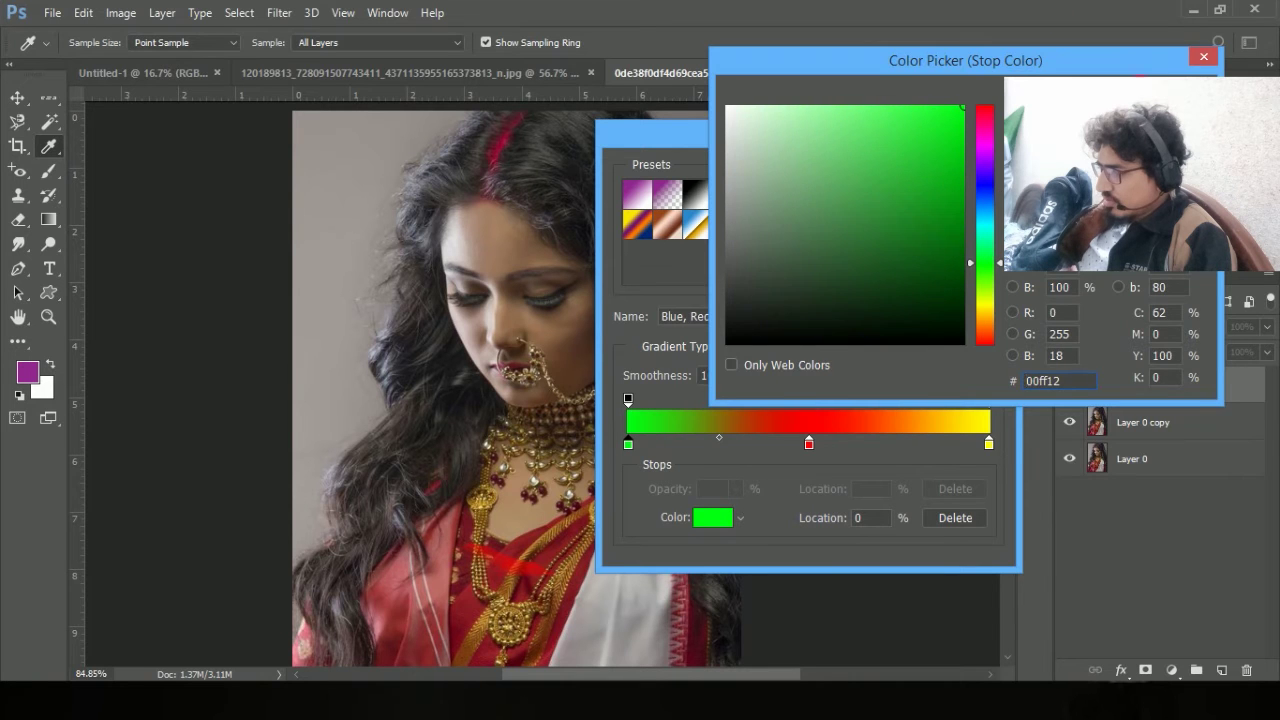
{"action": "key", "text": "Return"}
Move the gradient's red stop to 64% and add another colour stop at 32%.
{"action": "left_click_drag", "start_coordinate": [808, 445], "coordinate": [857, 442]}
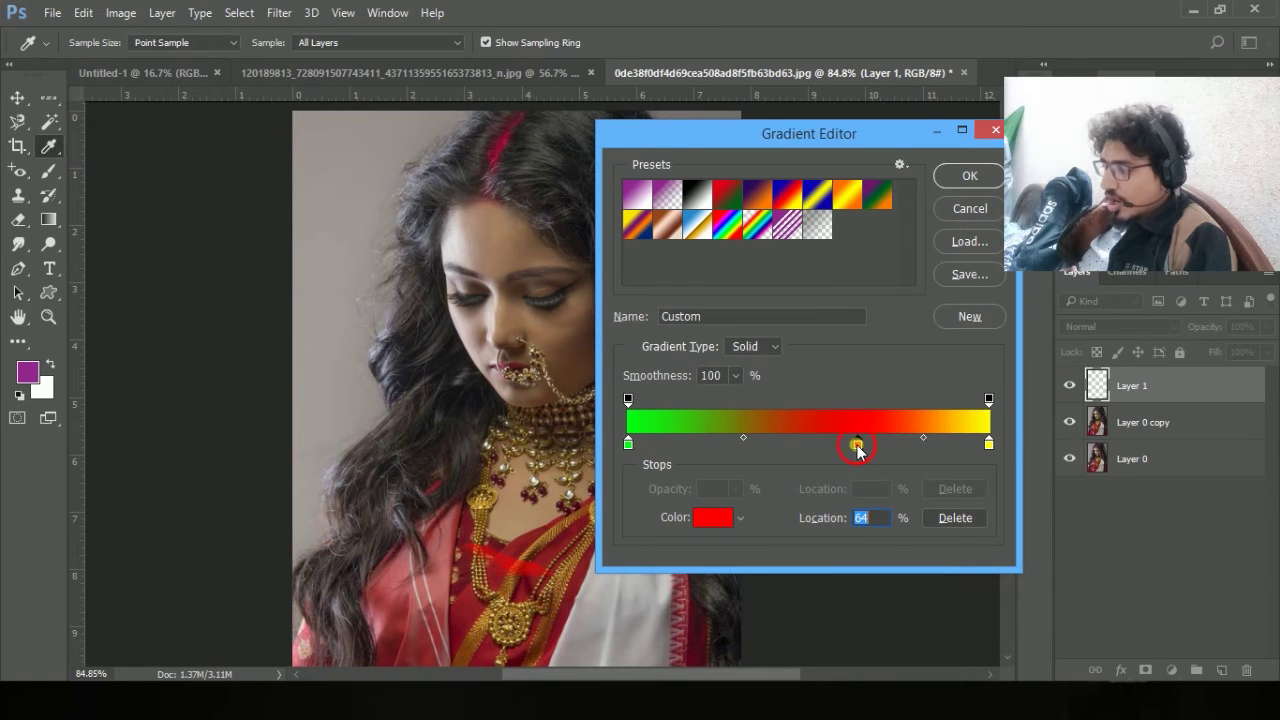
{"action": "left_click", "coordinate": [711, 443]}
{"action": "mouse_move", "coordinate": [737, 447]}
{"action": "left_mouse_down"}
{"action": "mouse_move", "coordinate": [823, 443]}
{"action": "mouse_move", "coordinate": [745, 446]}
{"action": "left_mouse_up"}
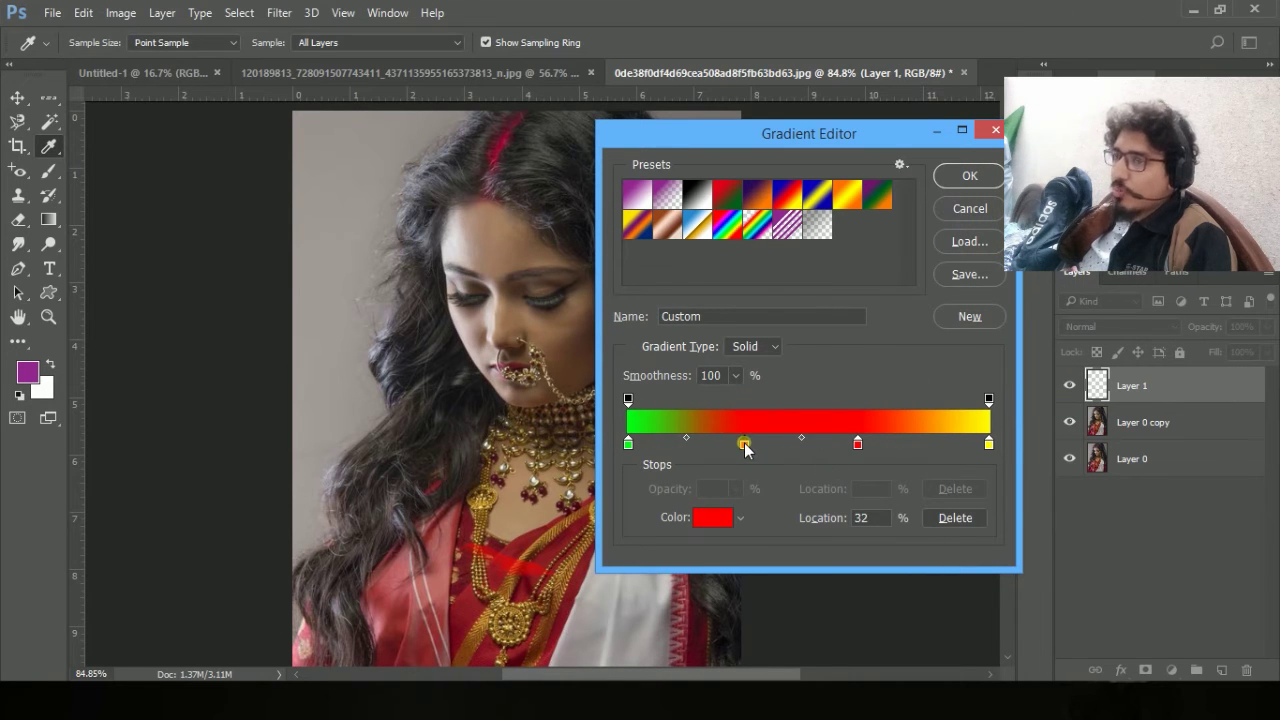
Set the 32% stop's colour to pink e69393 and accept the edited gradient.
{"action": "double_click", "coordinate": [743, 445]}
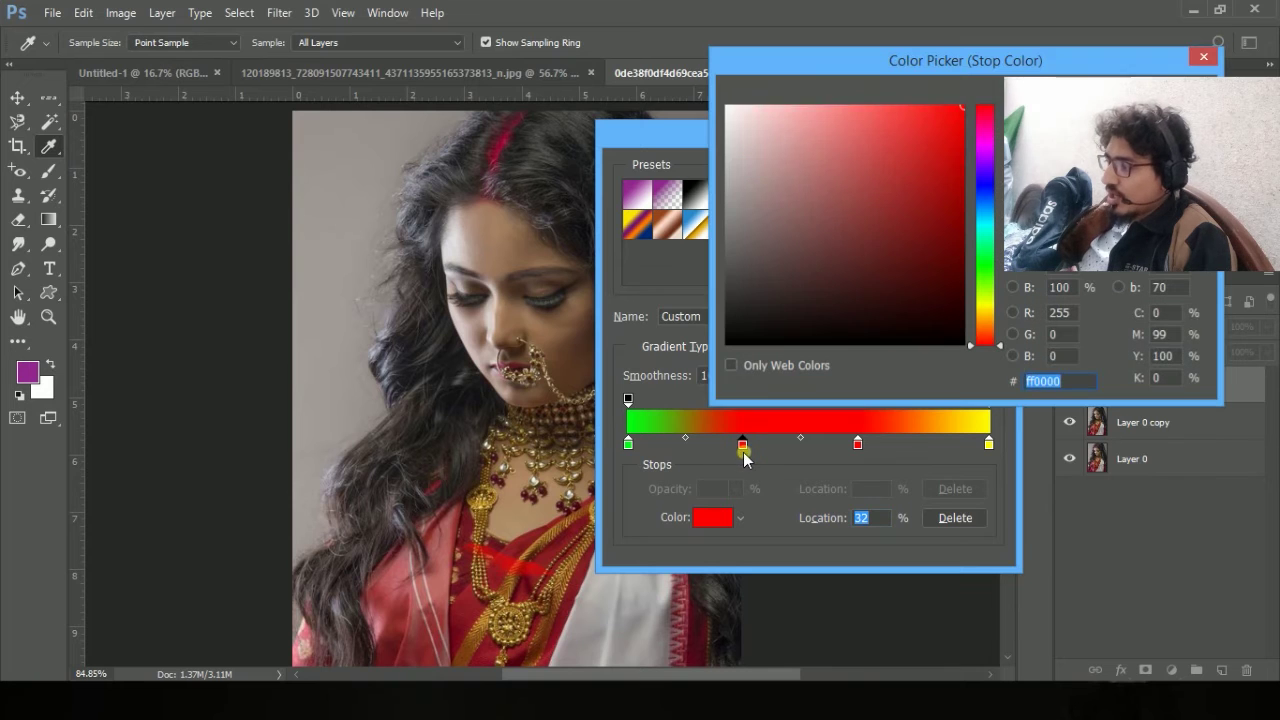
{"action": "left_click", "coordinate": [811, 129]}
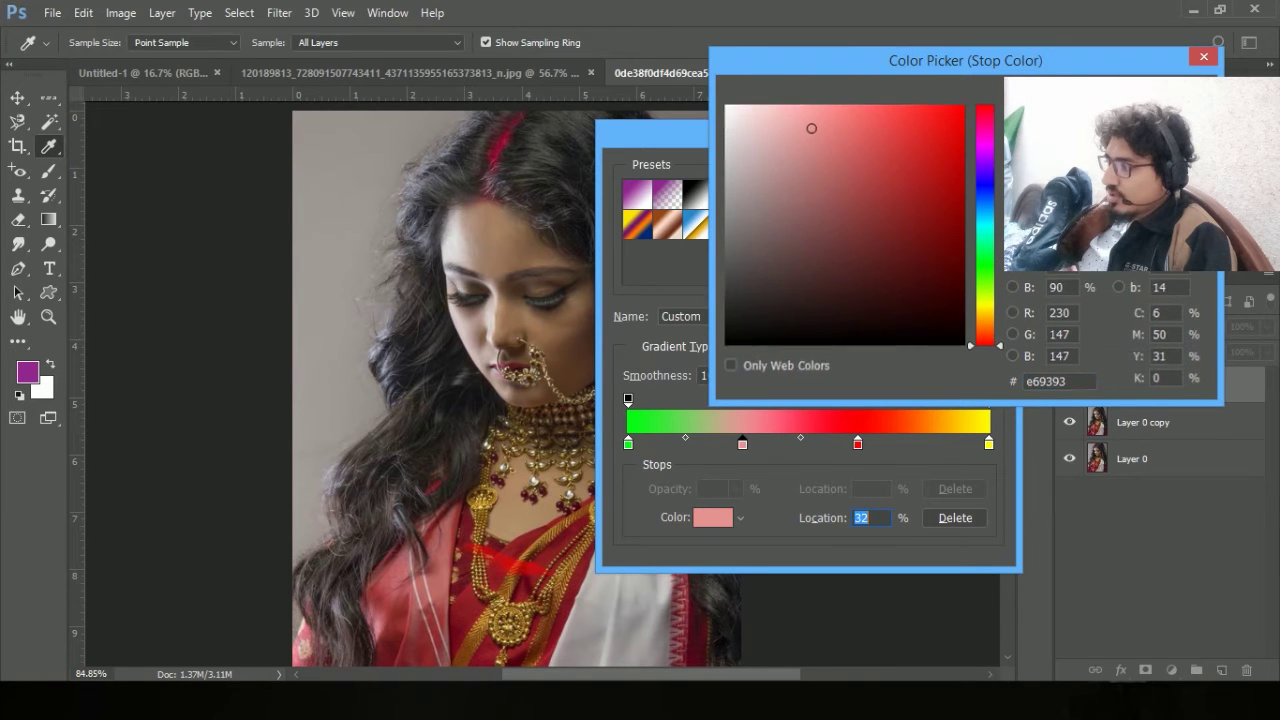
{"action": "key", "text": "Return"}
{"action": "left_click", "coordinate": [958, 173]}
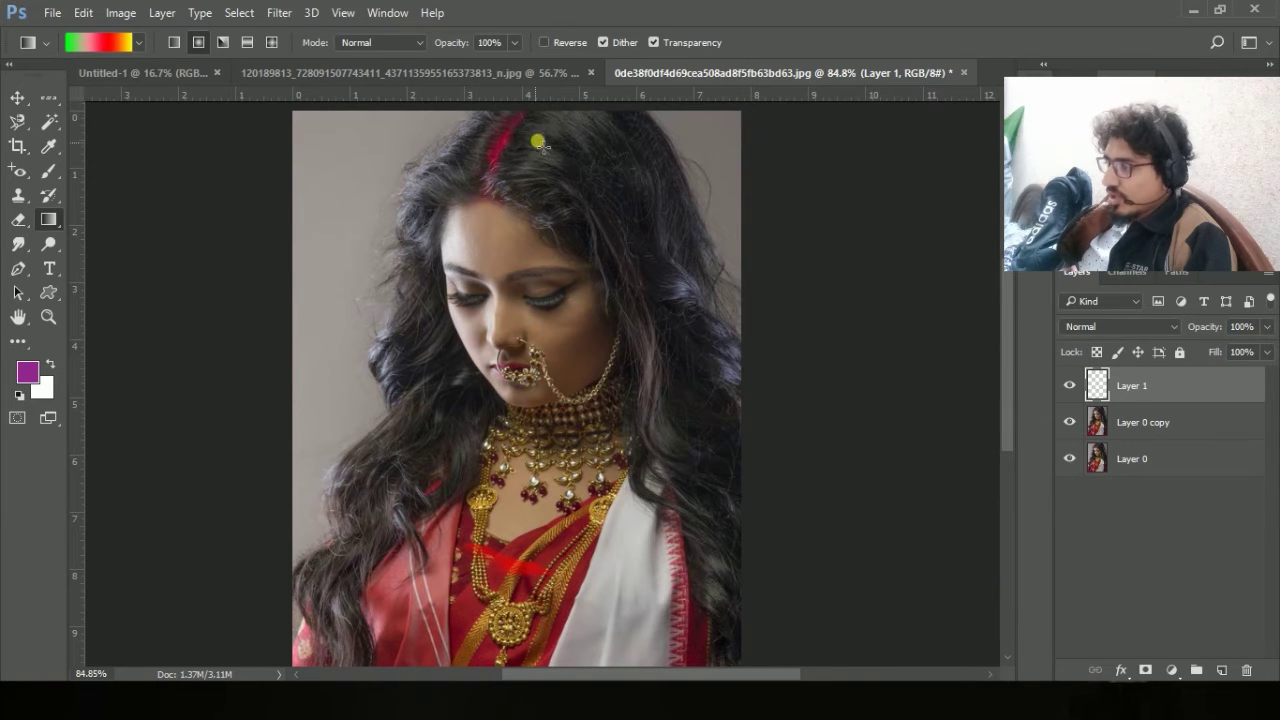
Fill Layer 1 with the custom radial gradient from top to bottom, and replace it with a linear gradient.
{"action": "left_click_drag", "start_coordinate": [531, 147], "coordinate": [524, 518]}
{"action": "scroll", "coordinate": [537, 394], "scroll_direction": "down", "scroll_amount": 2}
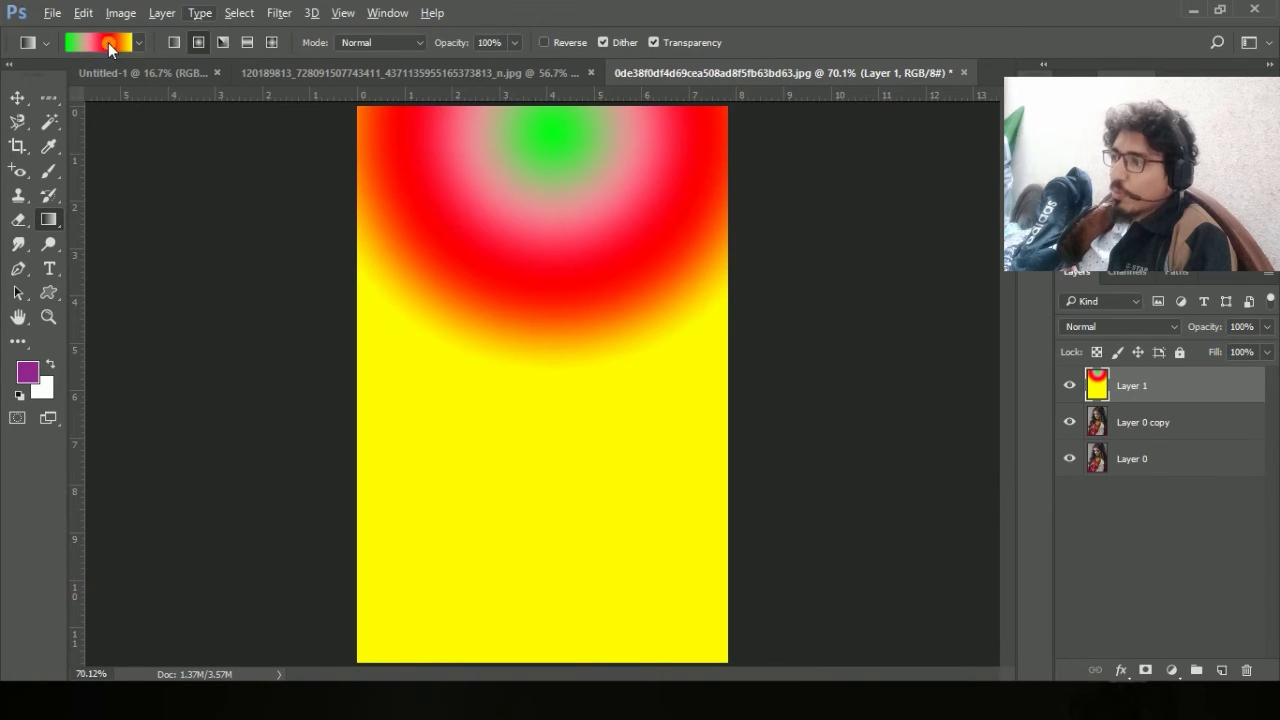
{"action": "left_click", "coordinate": [169, 44]}
{"action": "left_click", "coordinate": [196, 43]}
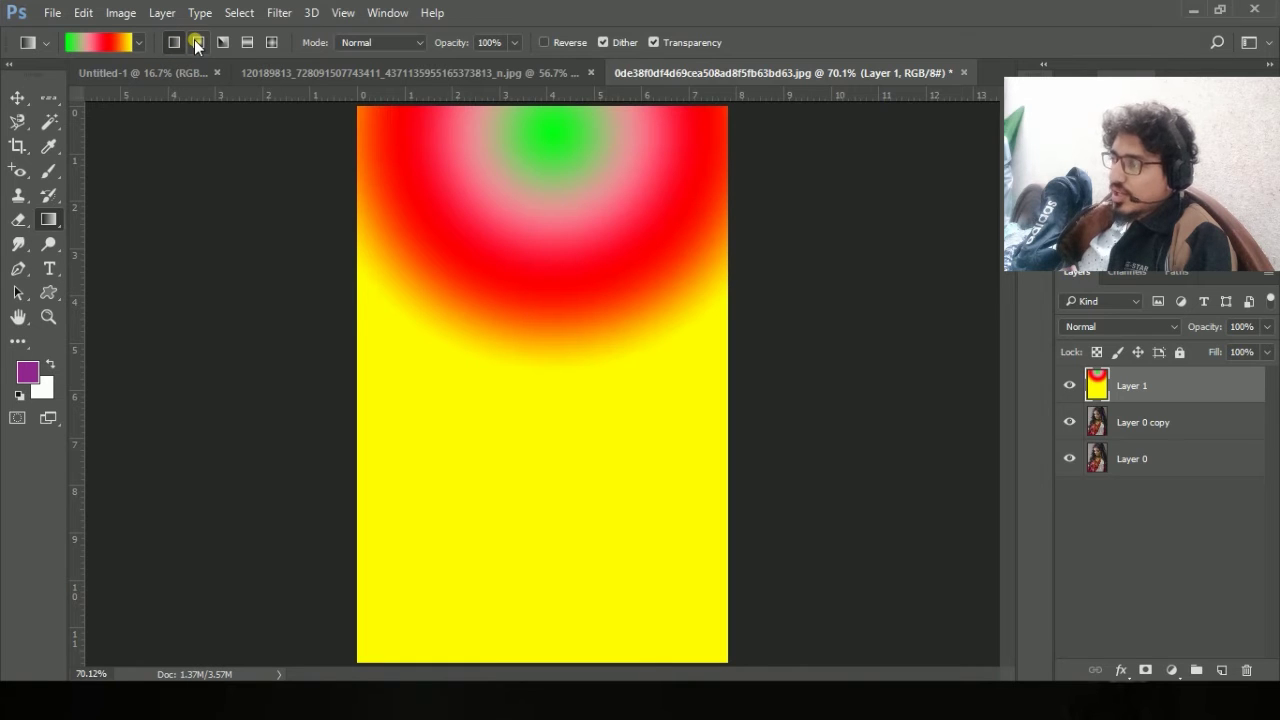
{"action": "left_click", "coordinate": [174, 42]}
{"action": "left_click_drag", "start_coordinate": [568, 383], "coordinate": [635, 625]}
{"action": "left_click_drag", "start_coordinate": [537, 180], "coordinate": [532, 540]}
Refill Layer 1 with an angle gradient, and replace it with a reflected gradient running down the canvas.
{"action": "left_click", "coordinate": [224, 38]}
{"action": "left_click_drag", "start_coordinate": [546, 210], "coordinate": [550, 620]}
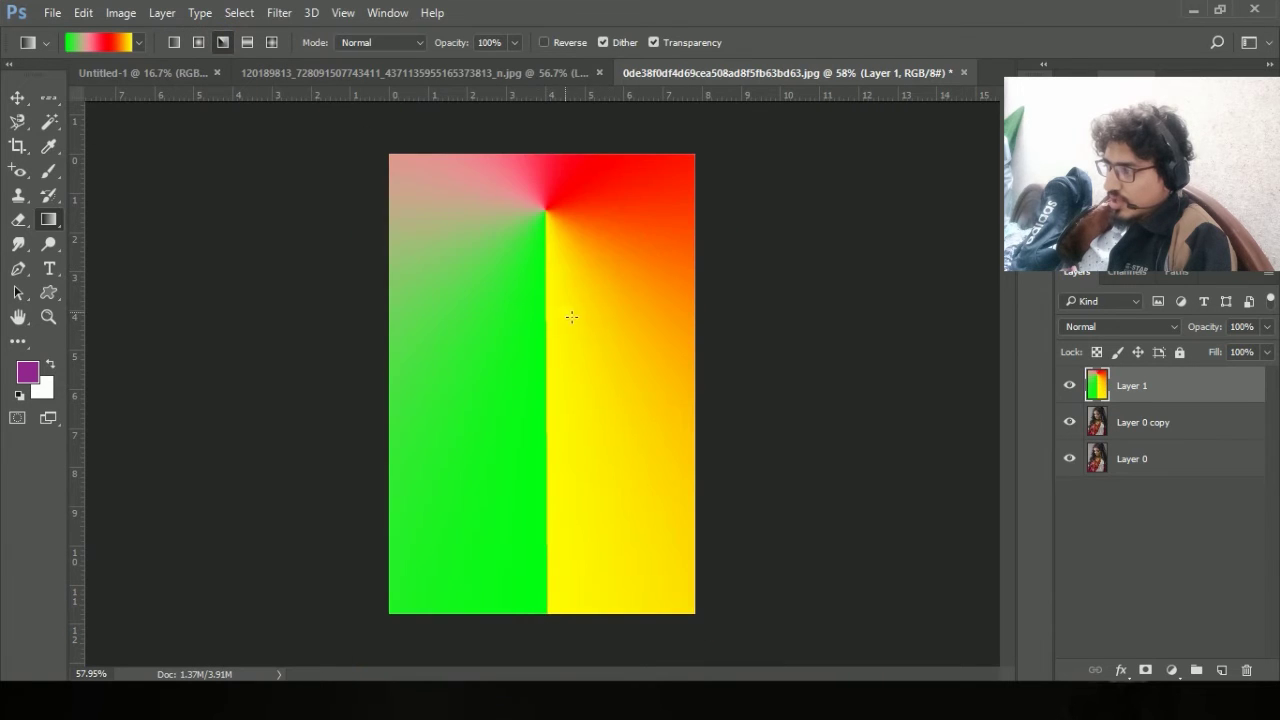
{"action": "left_click_drag", "start_coordinate": [566, 313], "coordinate": [551, 511]}
{"action": "left_click", "coordinate": [241, 42]}
{"action": "left_click_drag", "start_coordinate": [517, 206], "coordinate": [557, 614]}
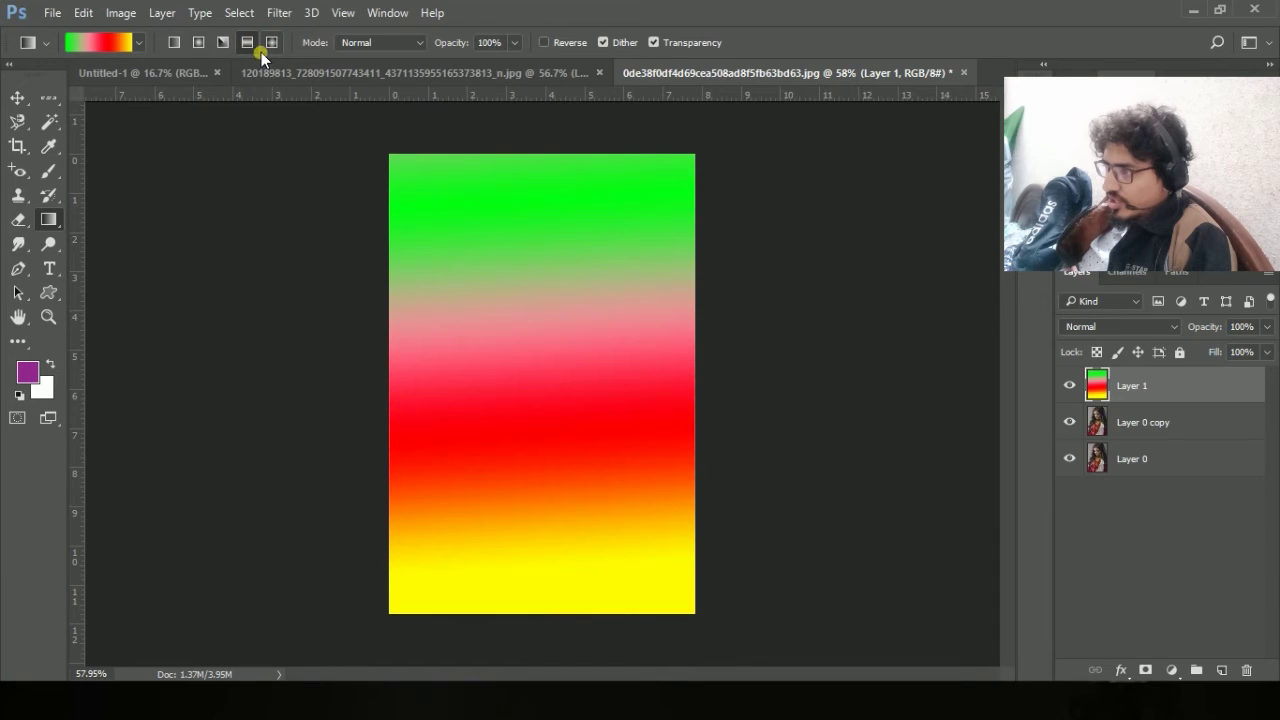
Fill Layer 1 with a tilted diamond gradient centred in the upper half of the canvas.
{"action": "left_click_drag", "start_coordinate": [580, 251], "coordinate": [617, 517]}
{"action": "left_click_drag", "start_coordinate": [466, 210], "coordinate": [560, 420]}
{"action": "left_click_drag", "start_coordinate": [530, 328], "coordinate": [591, 474]}
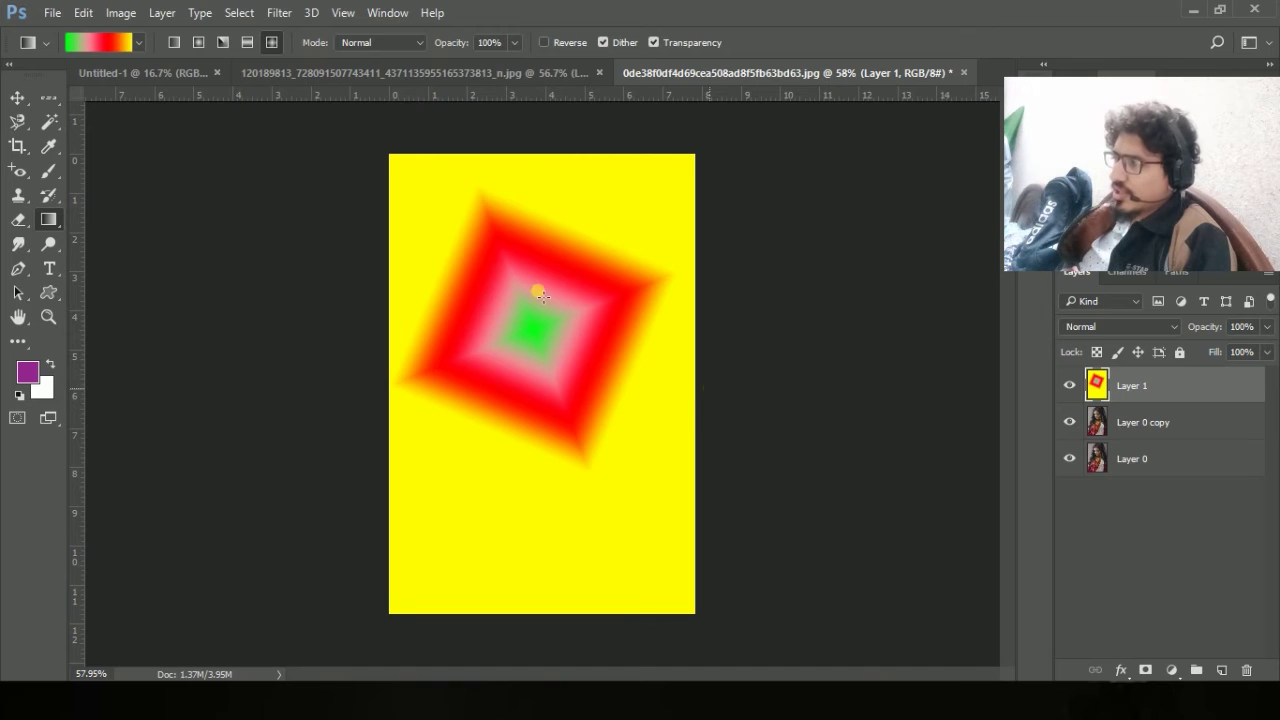
Use the Paint Bucket to fill the green tone around the diamond's centre with the purple foreground colour.
{"action": "right_click", "coordinate": [49, 220]}
{"action": "left_click", "coordinate": [163, 237]}
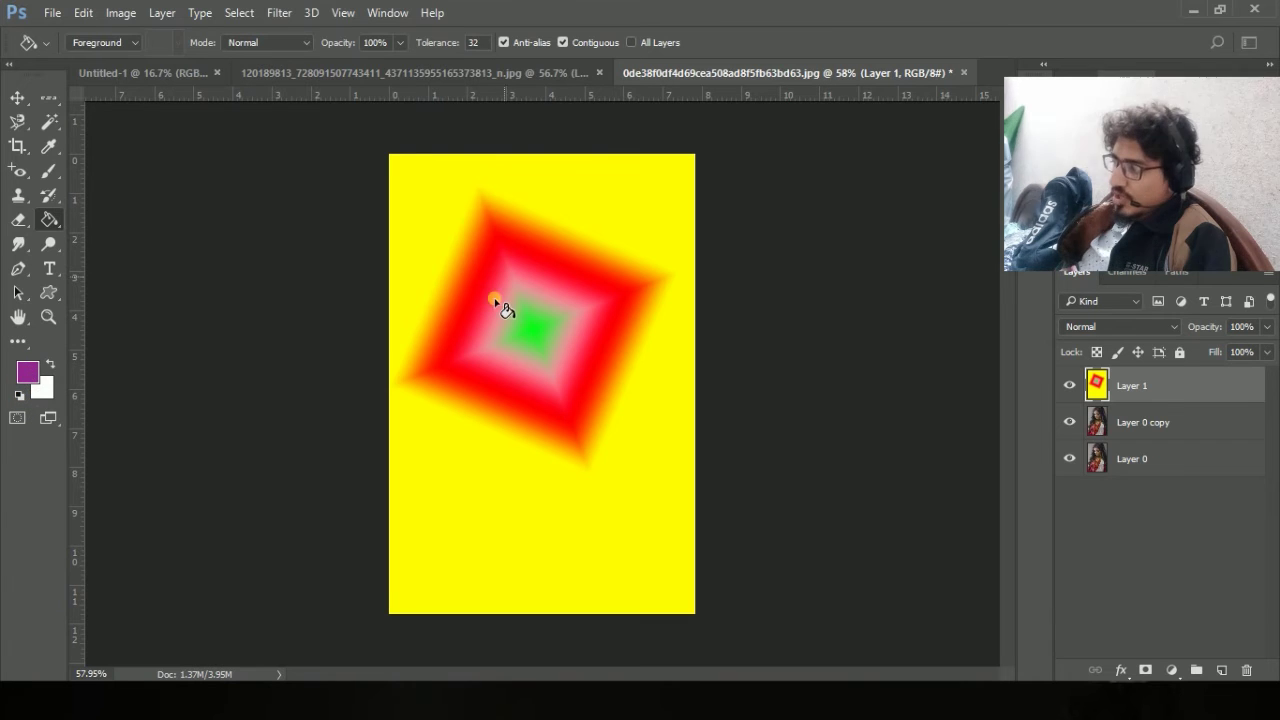
{"action": "left_click", "coordinate": [541, 341]}
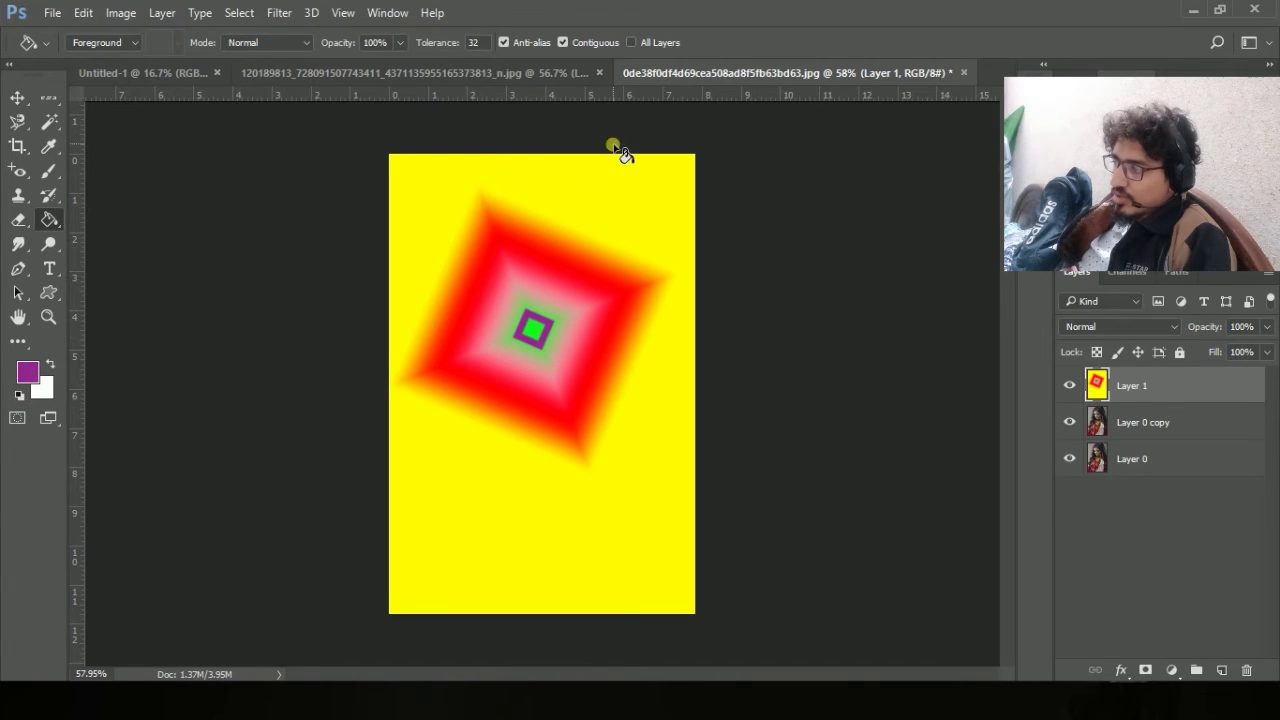
Fill the yellow background and several colour bands of the diamond on Layer 1 with the purple foreground colour using the Paint Bucket.
{"action": "left_click", "coordinate": [610, 232]}
{"action": "left_click", "coordinate": [574, 248]}
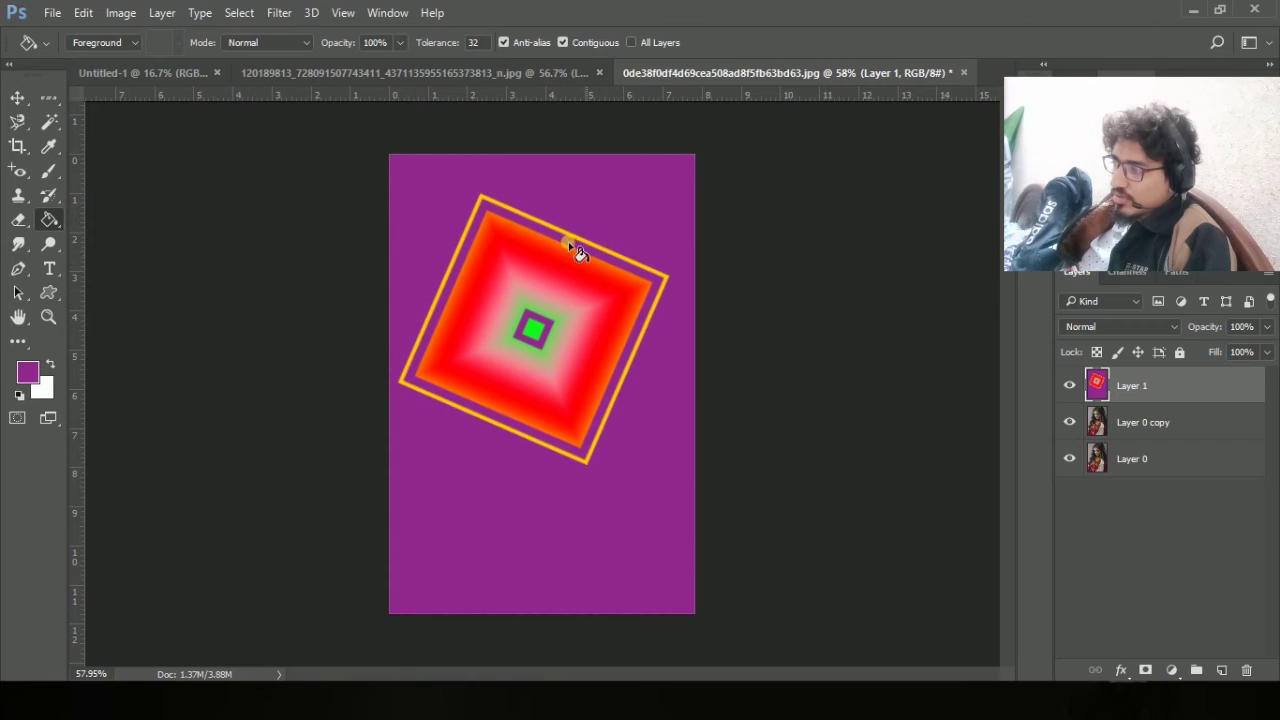
{"action": "left_click", "coordinate": [555, 287]}
{"action": "left_click", "coordinate": [564, 358]}
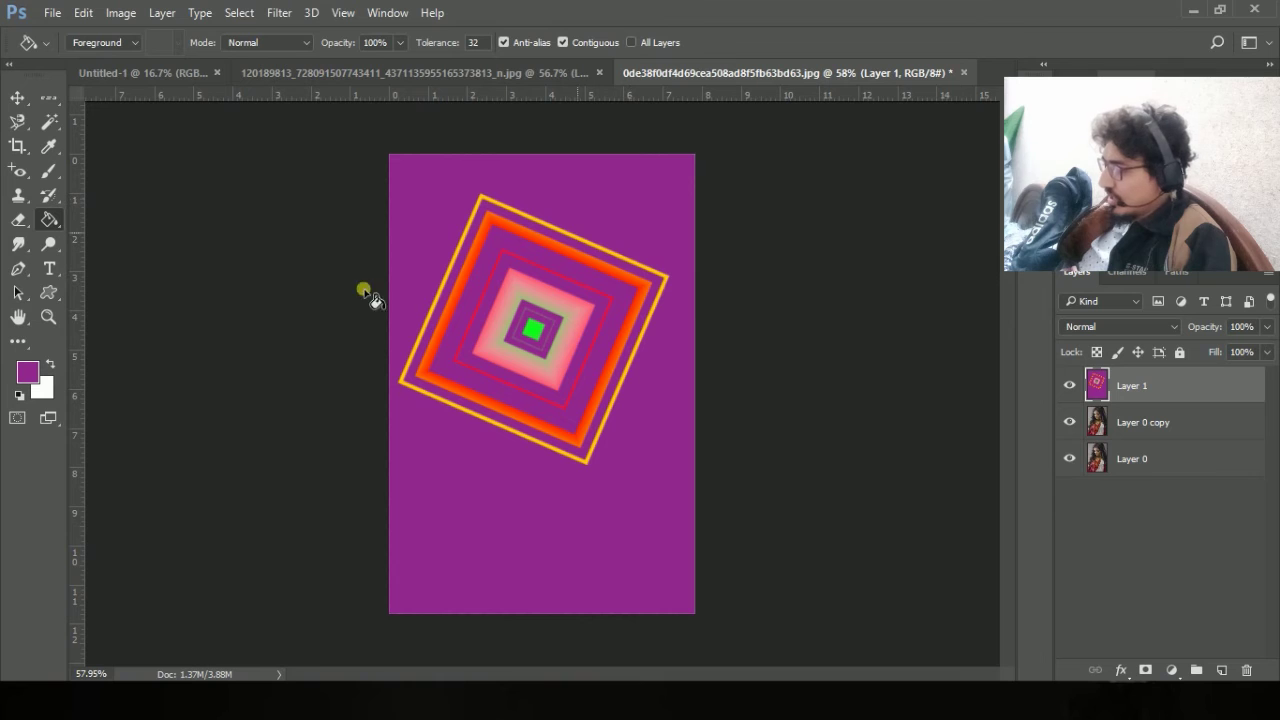
Add a new layer above Layer 1, fill it entirely with the purple foreground colour, and hide it.
{"action": "left_click", "coordinate": [1222, 670]}
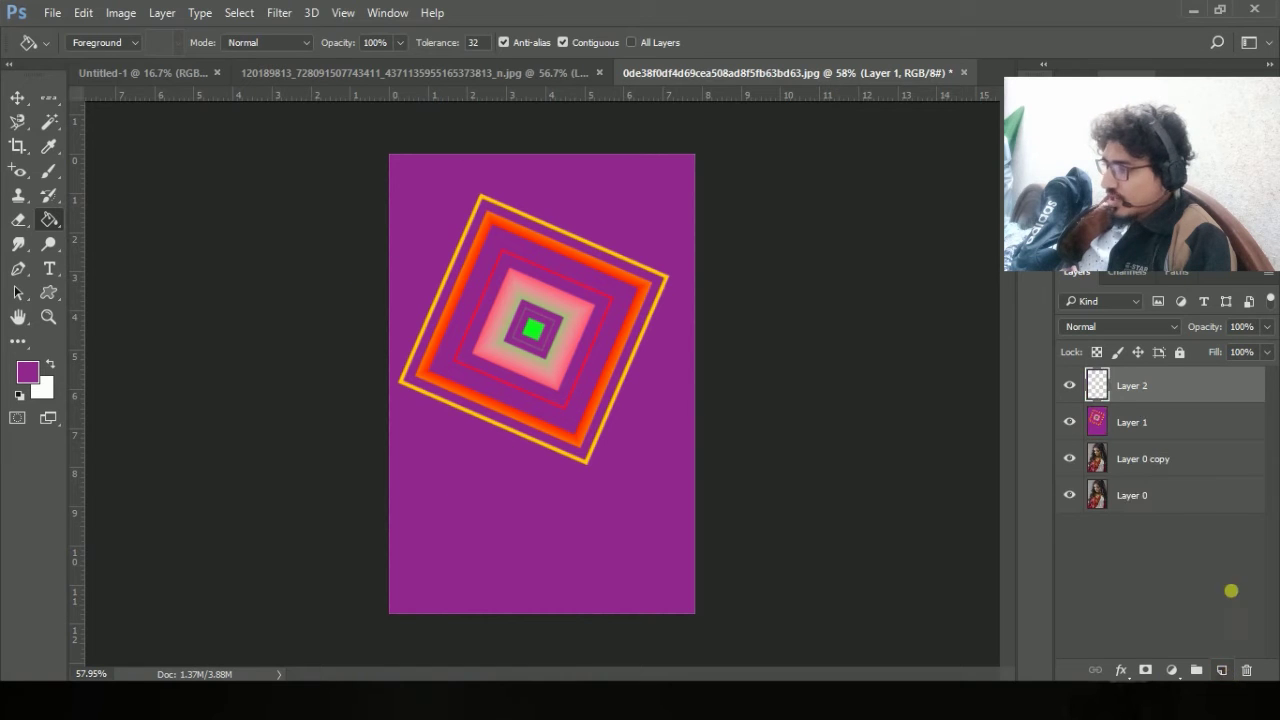
{"action": "left_click", "coordinate": [611, 207]}
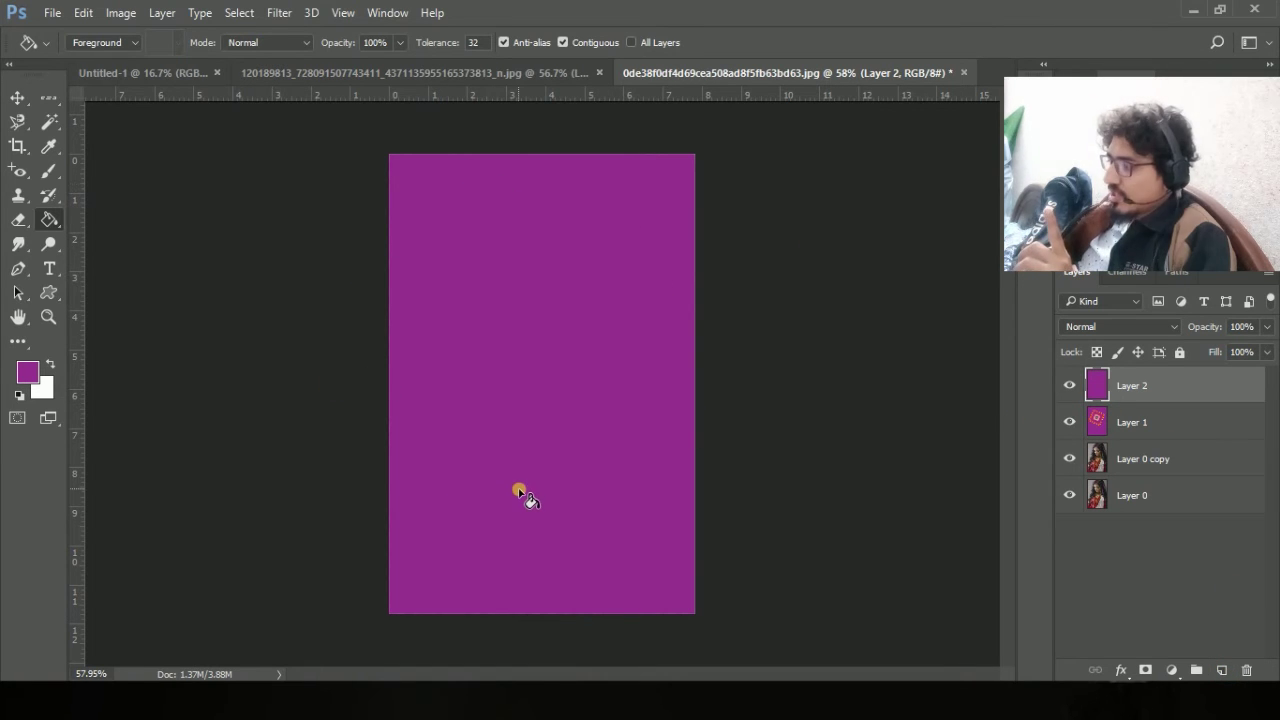
{"action": "left_click", "coordinate": [1069, 385]}
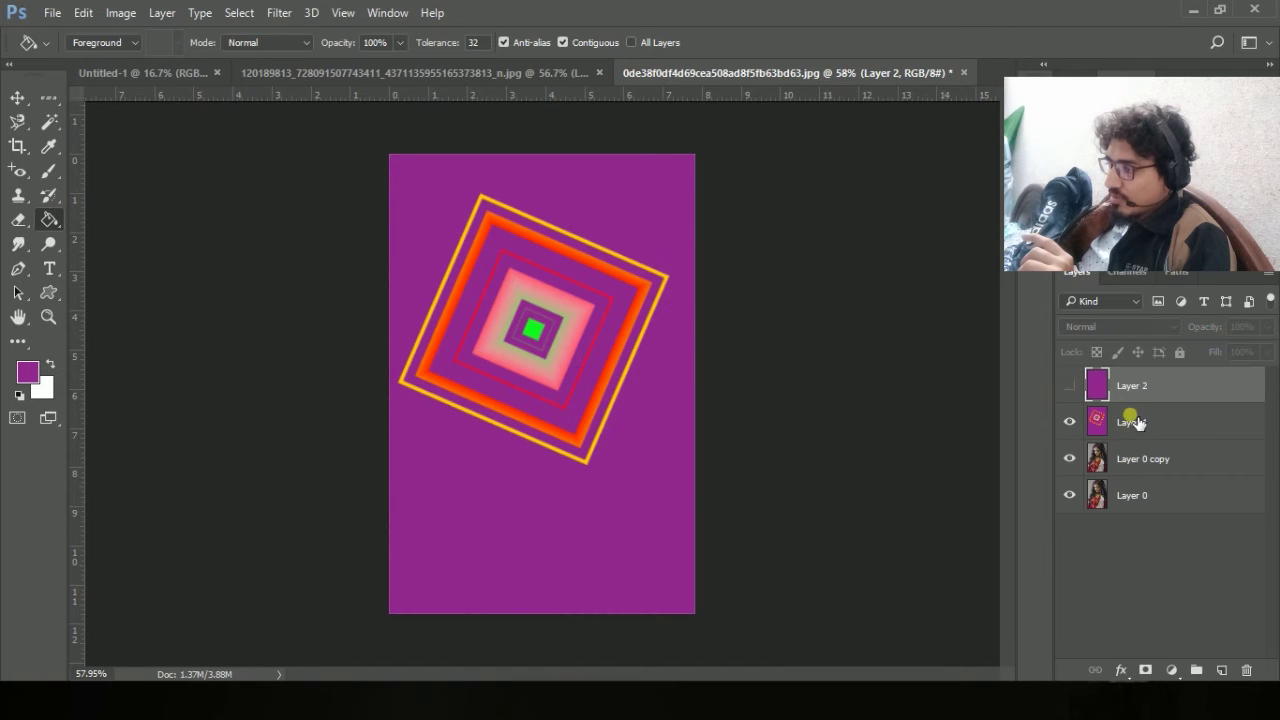
Fill pink bands around the diamond's centre on Layer 1 with purple, and delete Layer 1.
{"action": "left_click", "coordinate": [1132, 422]}
{"action": "left_click", "coordinate": [519, 285]}
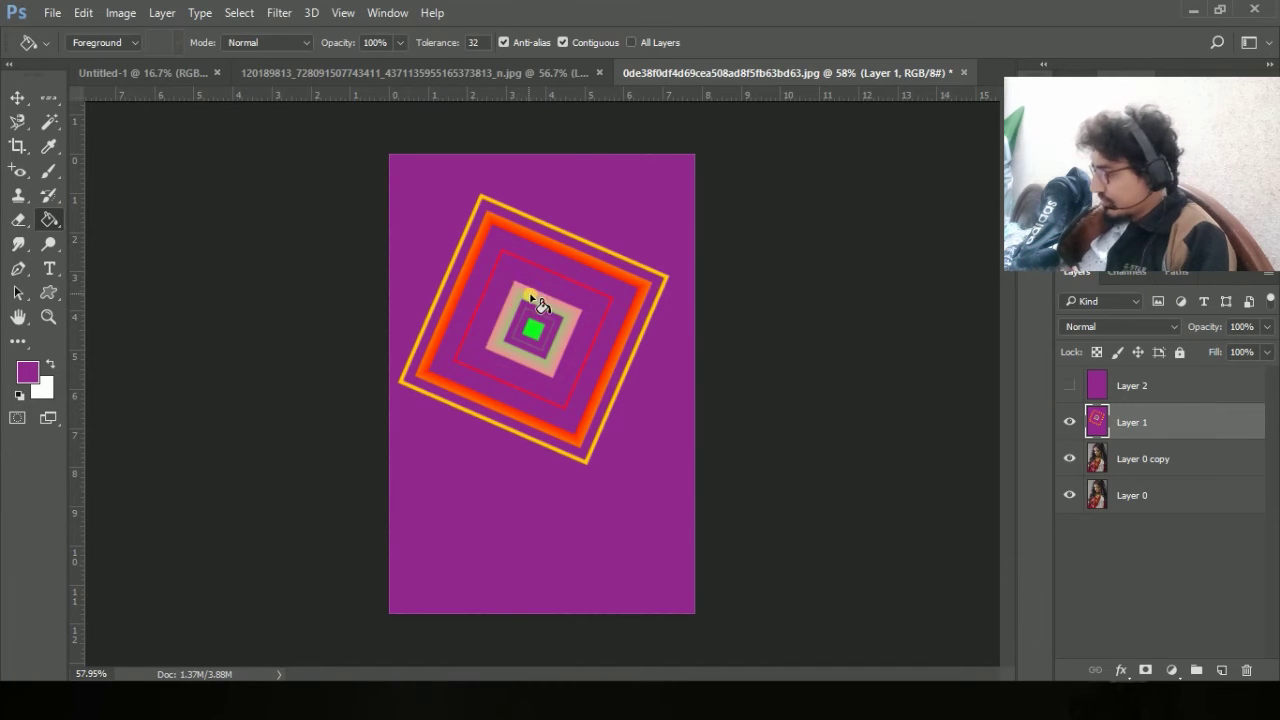
{"action": "left_click", "coordinate": [534, 300]}
{"action": "left_click", "coordinate": [1168, 420]}
{"action": "key", "text": "Delete"}
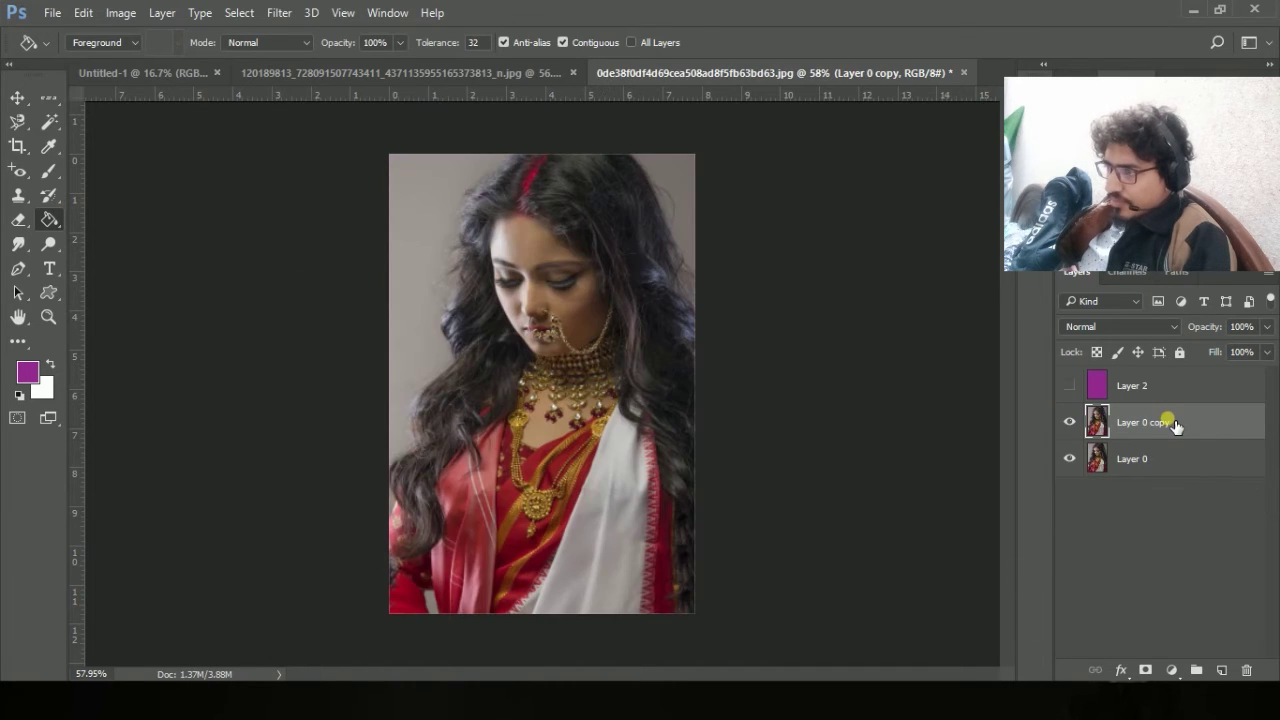
Choose a 9 px round brush preset for the Brush tool.
{"action": "left_click", "coordinate": [48, 172]}
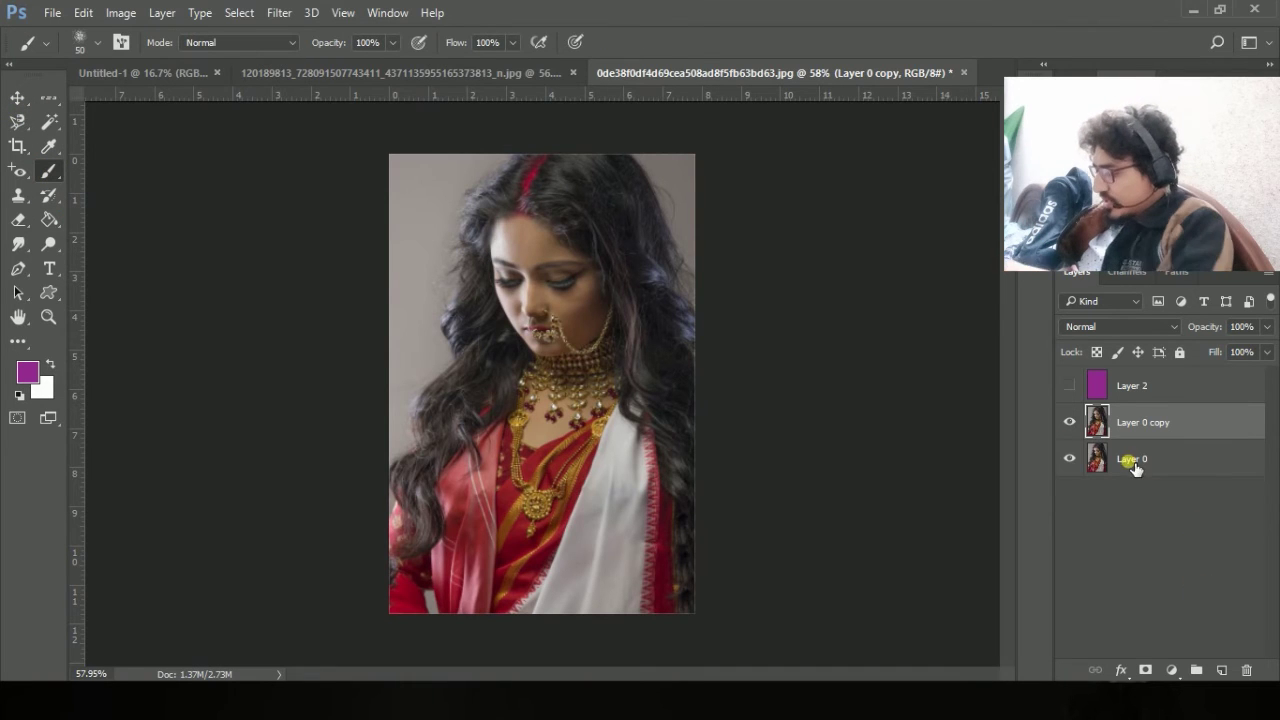
{"action": "right_click", "coordinate": [571, 241]}
{"action": "scroll", "coordinate": [650, 424], "scroll_direction": "up", "scroll_amount": 6}
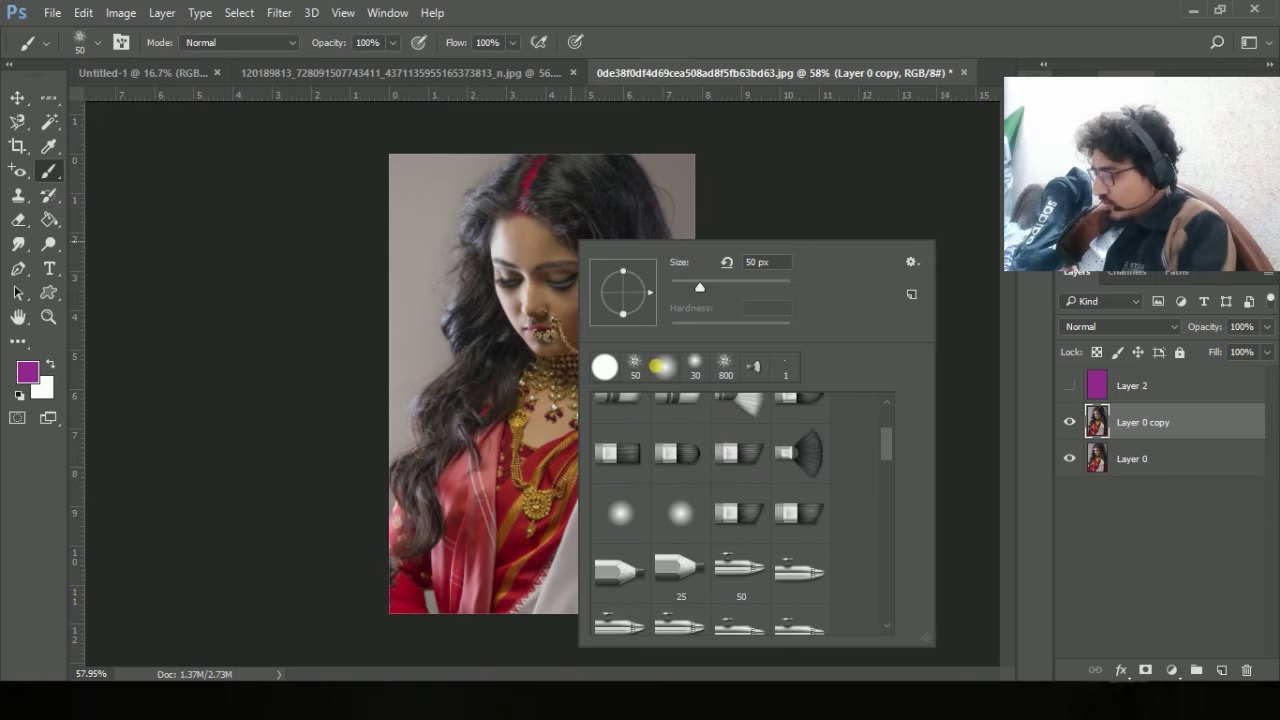
{"action": "left_click", "coordinate": [678, 424]}
{"action": "left_click", "coordinate": [657, 145]}
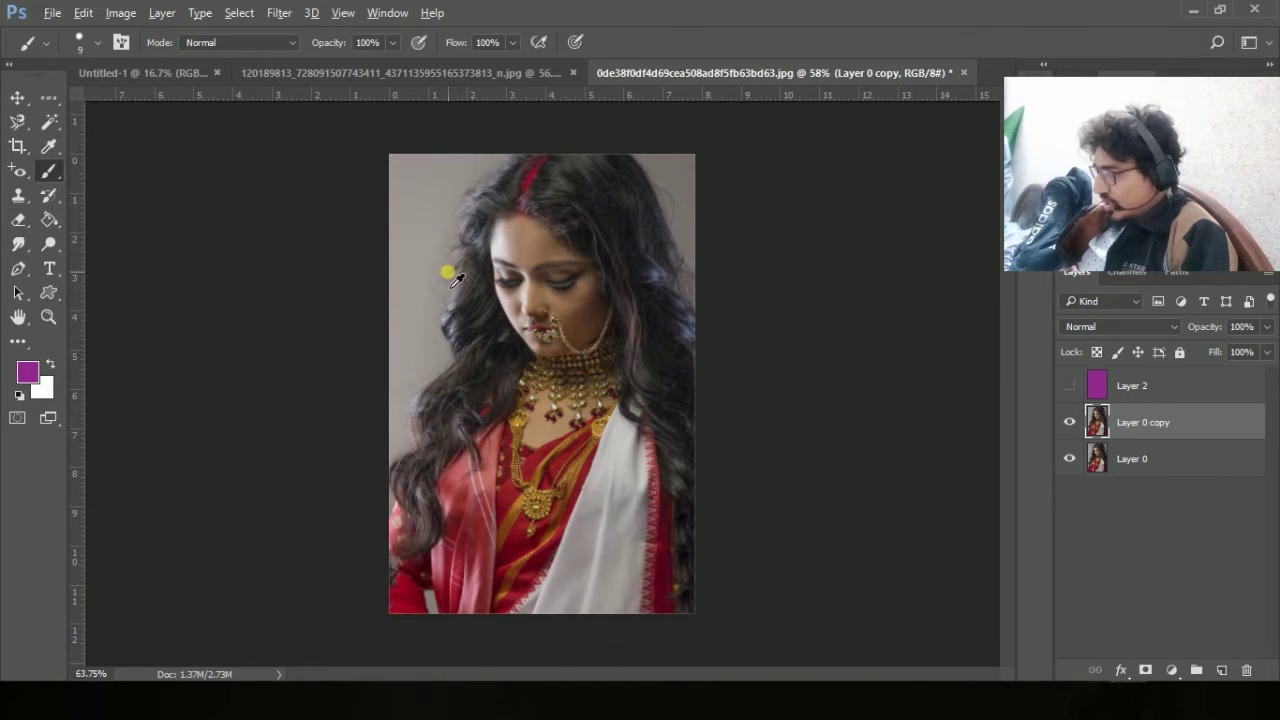
Add an empty layer directly above Layer 0 copy, keeping the purple Layer 2 hidden.
{"action": "scroll", "coordinate": [455, 281], "scroll_direction": "up", "scroll_amount": 6}
{"action": "key", "text": "ctrl+shift+alt+n"}
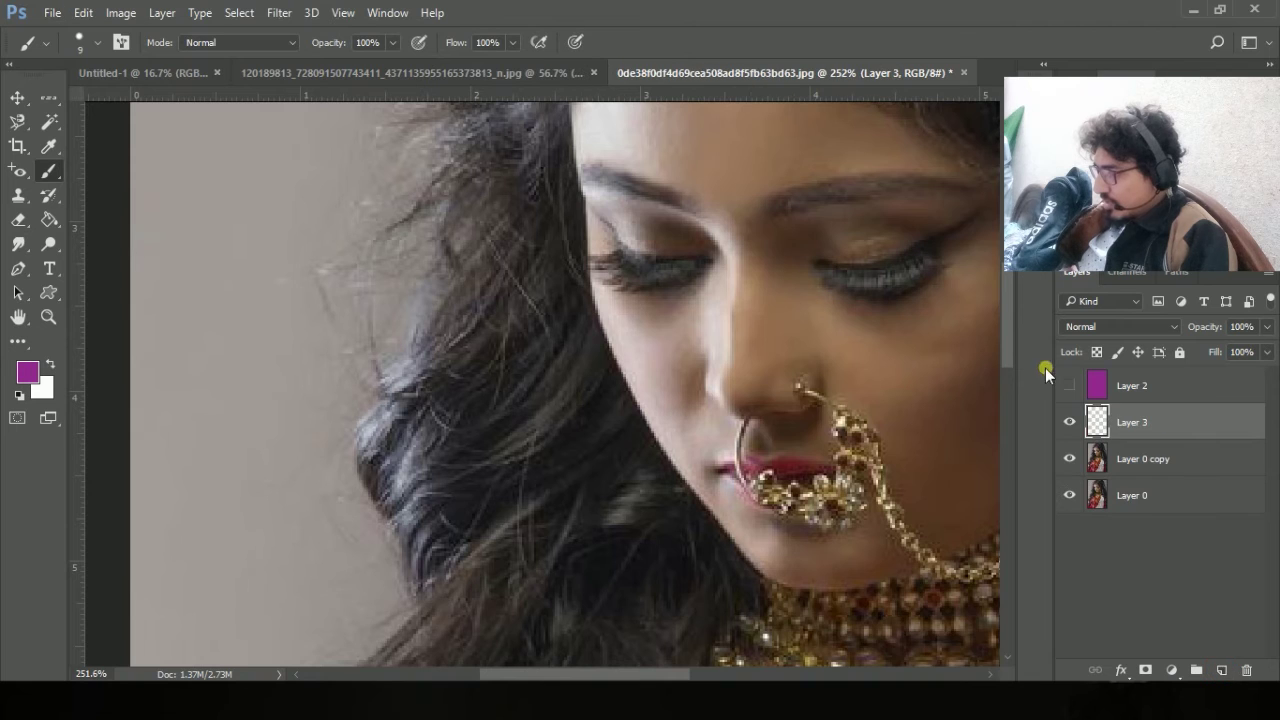
{"action": "left_click", "coordinate": [1069, 386]}
{"action": "left_click", "coordinate": [1069, 386]}
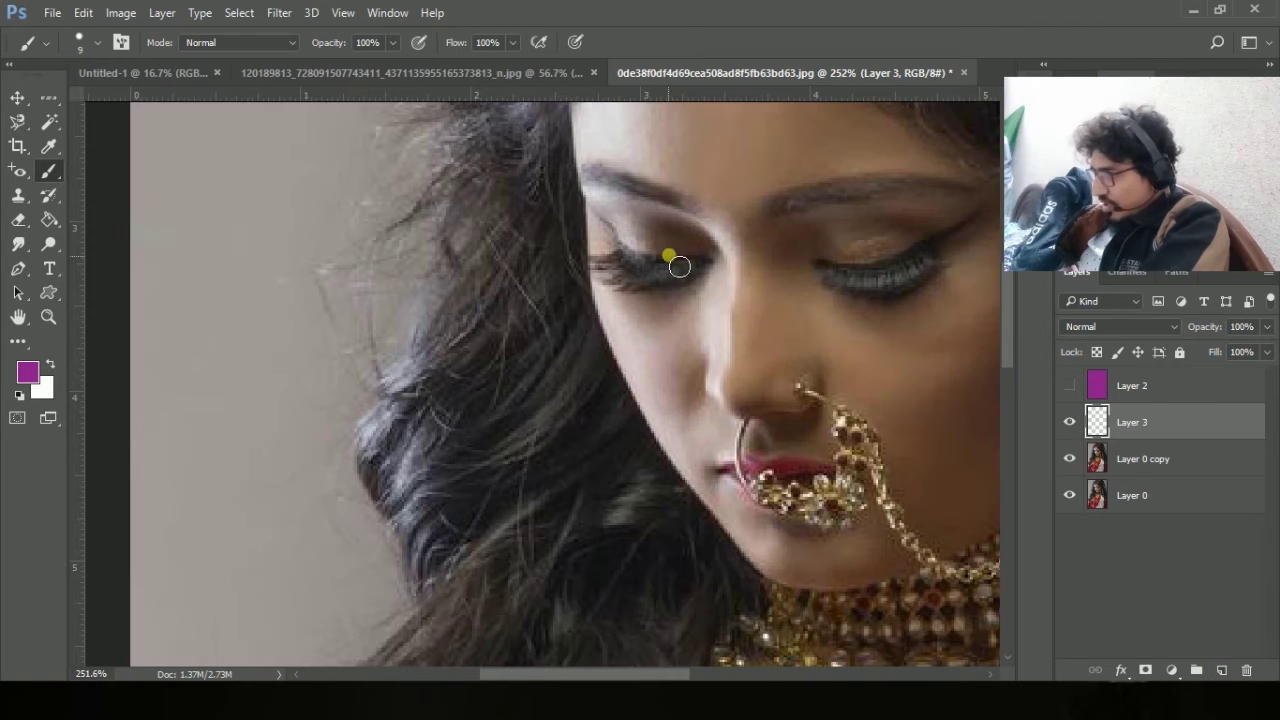
Reduce the brush size to 2 px and outline the eyebrow on the face's left side on Layer 3 in black.
{"action": "left_click_drag", "start_coordinate": [671, 257], "coordinate": [615, 322]}
{"action": "key", "text": "bracketleft"}
{"action": "key", "text": "bracketleft"}
{"action": "key", "text": "bracketleft"}
{"action": "key", "text": "bracketleft"}
{"action": "key", "text": "bracketleft"}
{"action": "key", "text": "bracketleft"}
{"action": "key", "text": "bracketleft"}
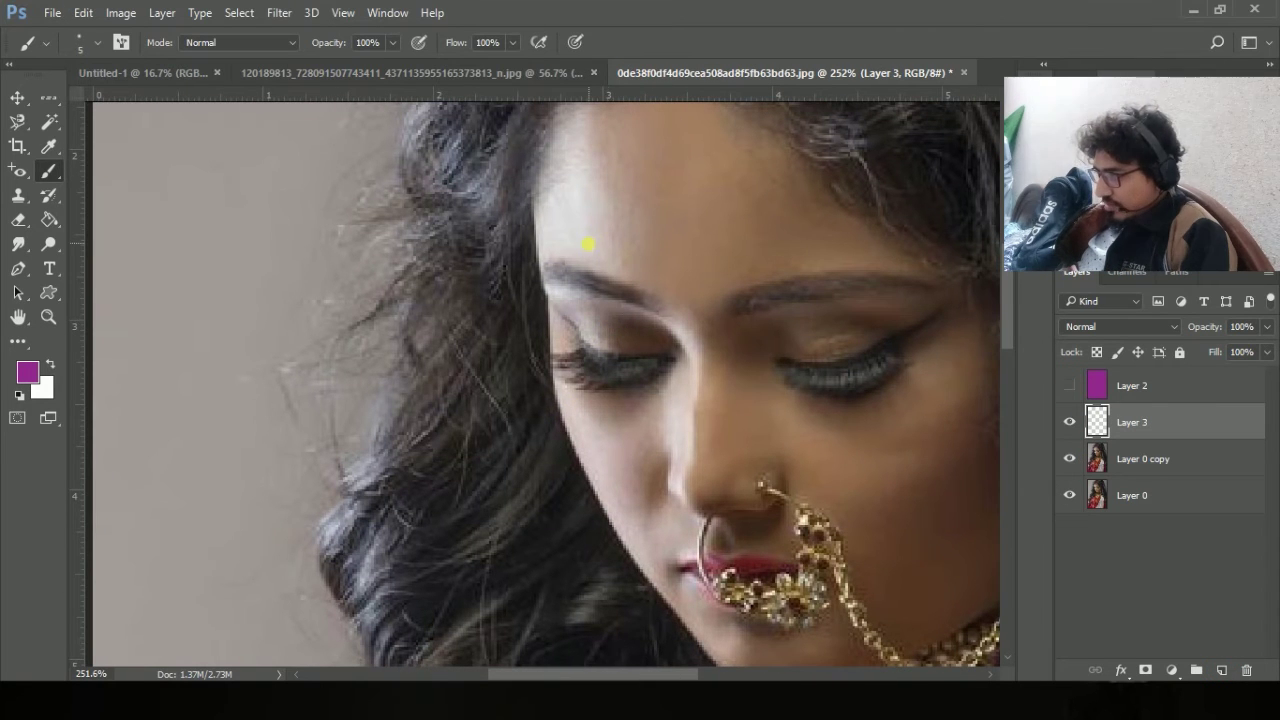
{"action": "left_click_drag", "start_coordinate": [657, 374], "coordinate": [580, 391]}
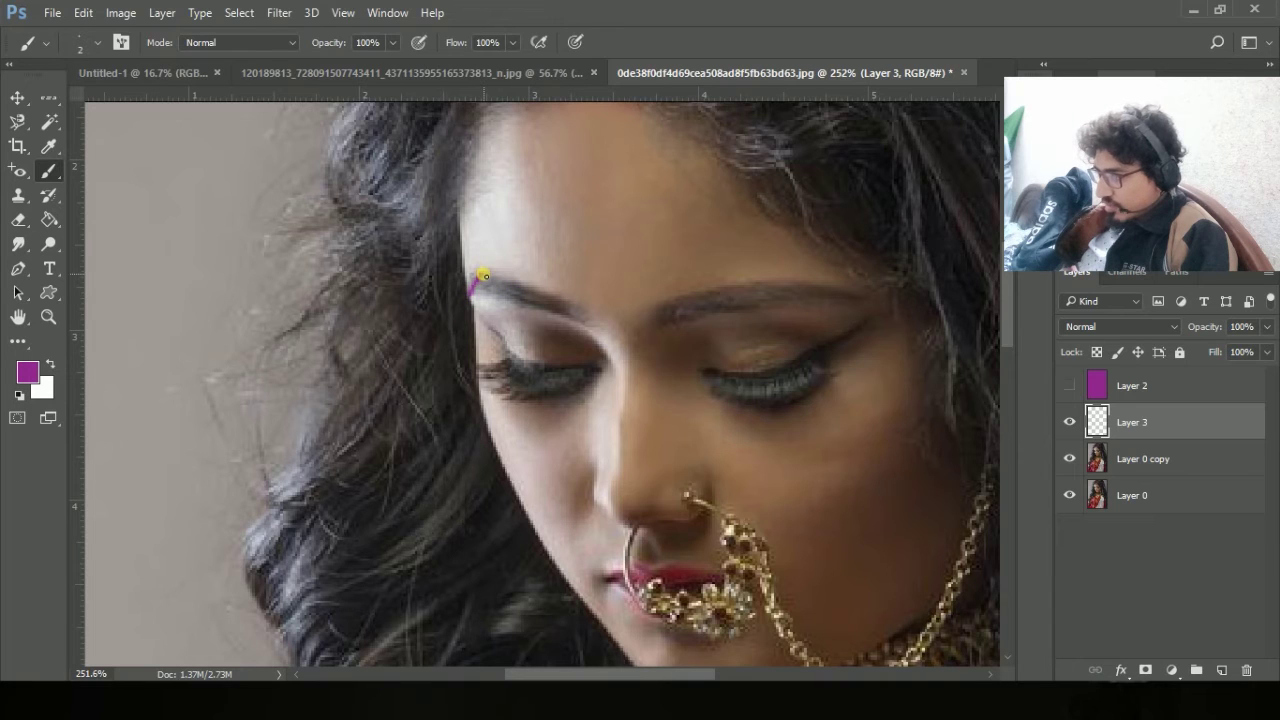
{"action": "left_click_drag", "start_coordinate": [468, 297], "coordinate": [474, 281]}
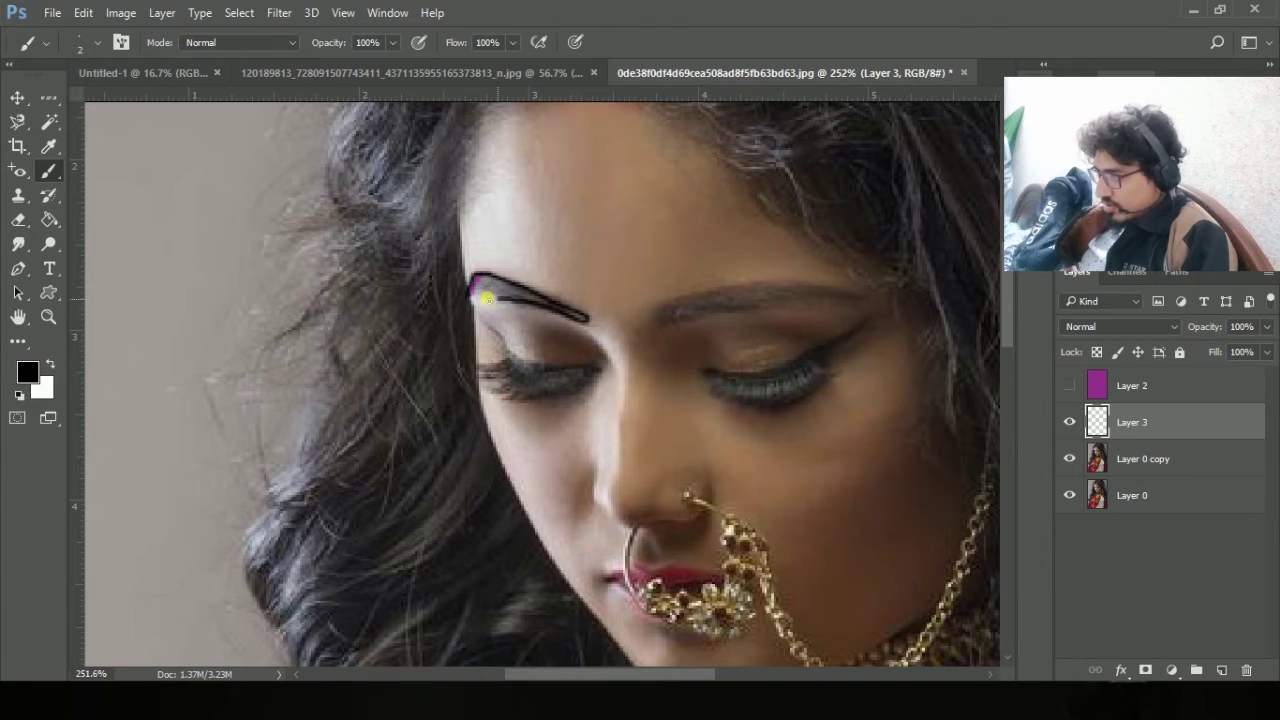
{"action": "mouse_move", "coordinate": [665, 304]}
{"action": "left_mouse_down"}
{"action": "mouse_move", "coordinate": [666, 329]}
{"action": "mouse_move", "coordinate": [749, 314]}
{"action": "left_mouse_up"}
{"action": "mouse_move", "coordinate": [839, 312]}
{"action": "left_mouse_down"}
{"action": "mouse_move", "coordinate": [866, 303]}
{"action": "mouse_move", "coordinate": [783, 274]}
{"action": "mouse_move", "coordinate": [686, 297]}
{"action": "left_mouse_up"}
{"action": "left_click_drag", "start_coordinate": [602, 435], "coordinate": [550, 350]}
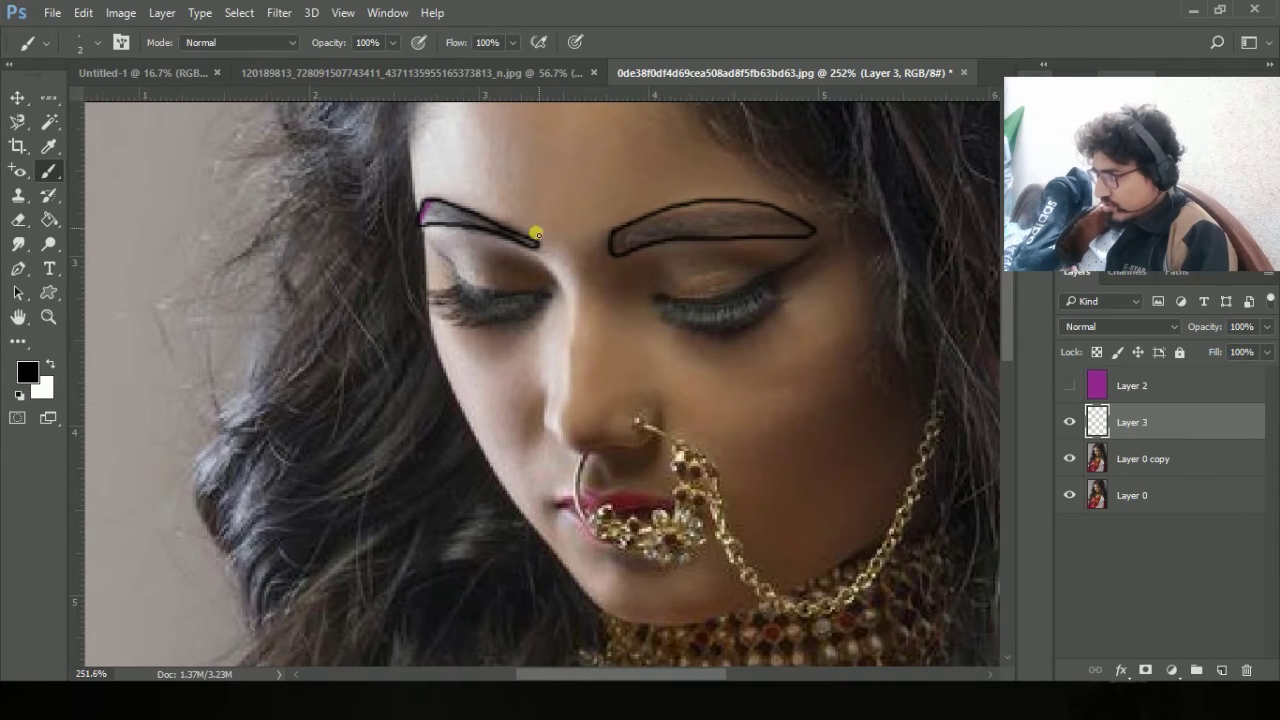
{"action": "key", "text": "ctrl+z"}
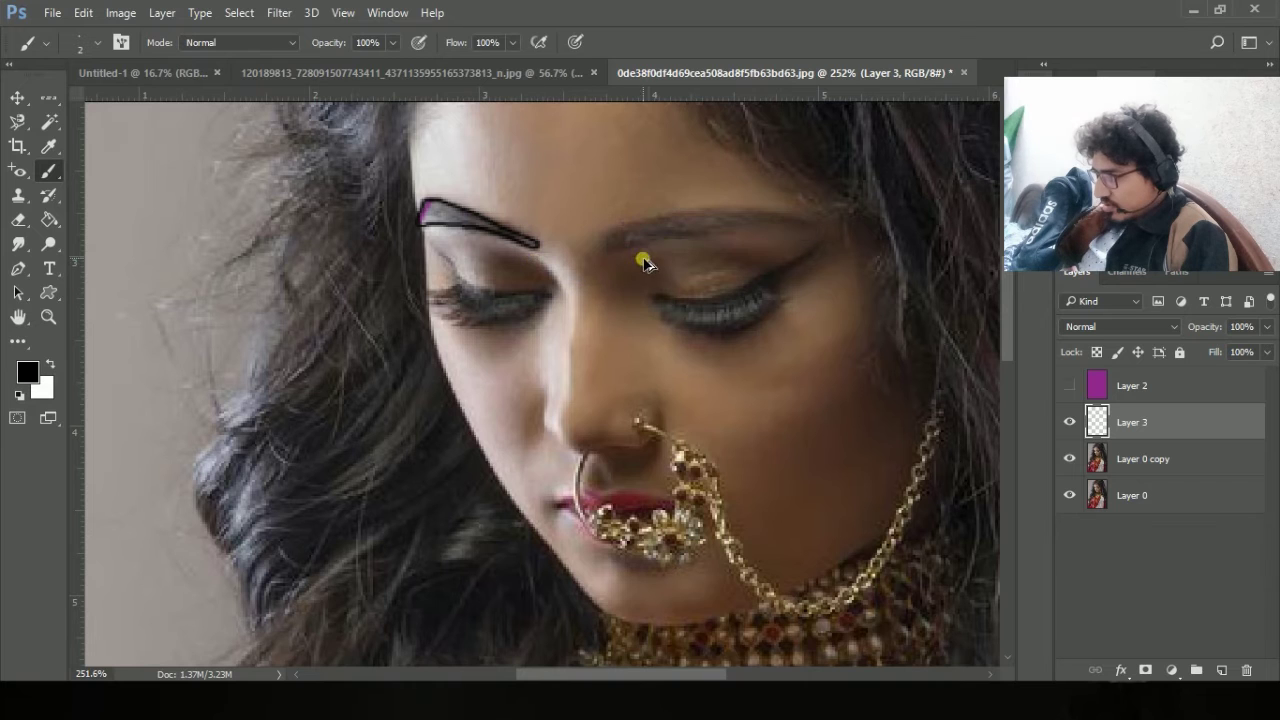
Outline the eyebrow on the face's right side in black, and trace the nose with a closely spaced double contour.
{"action": "mouse_move", "coordinate": [657, 246]}
{"action": "left_mouse_down"}
{"action": "mouse_move", "coordinate": [737, 223]}
{"action": "mouse_move", "coordinate": [808, 226]}
{"action": "mouse_move", "coordinate": [729, 209]}
{"action": "mouse_move", "coordinate": [607, 228]}
{"action": "left_mouse_up"}
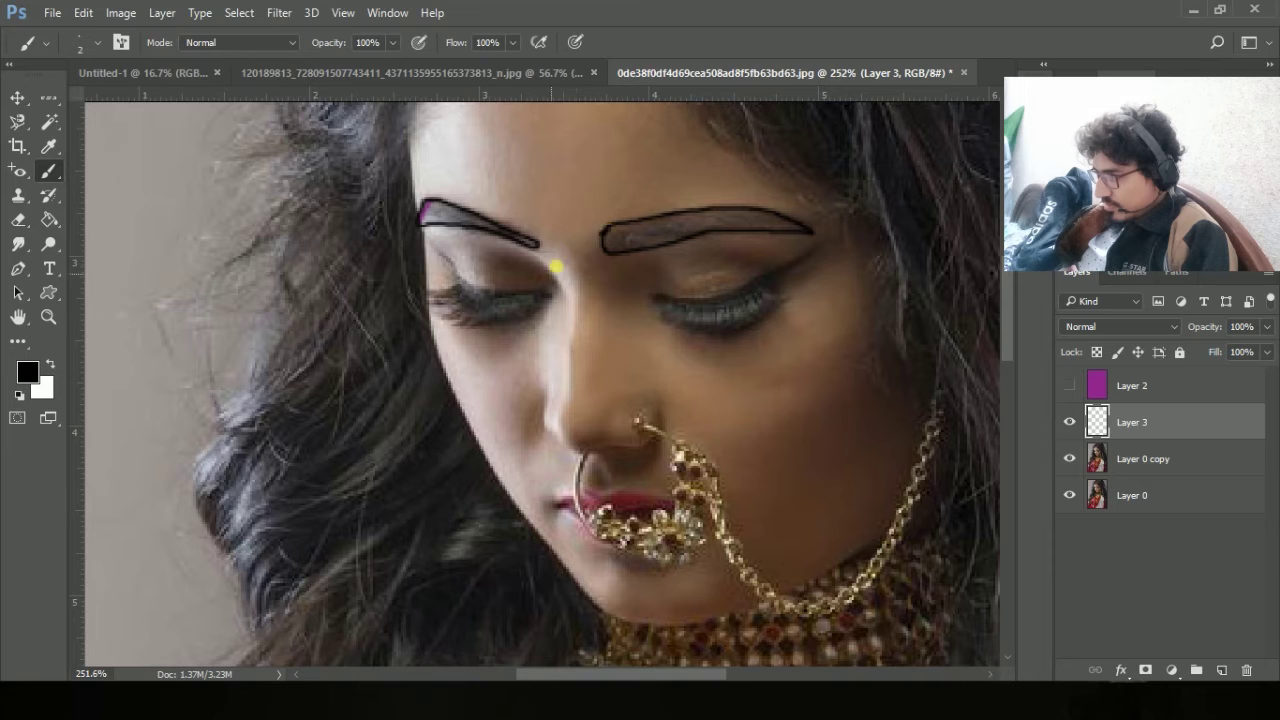
{"action": "left_click_drag", "start_coordinate": [546, 260], "coordinate": [567, 316]}
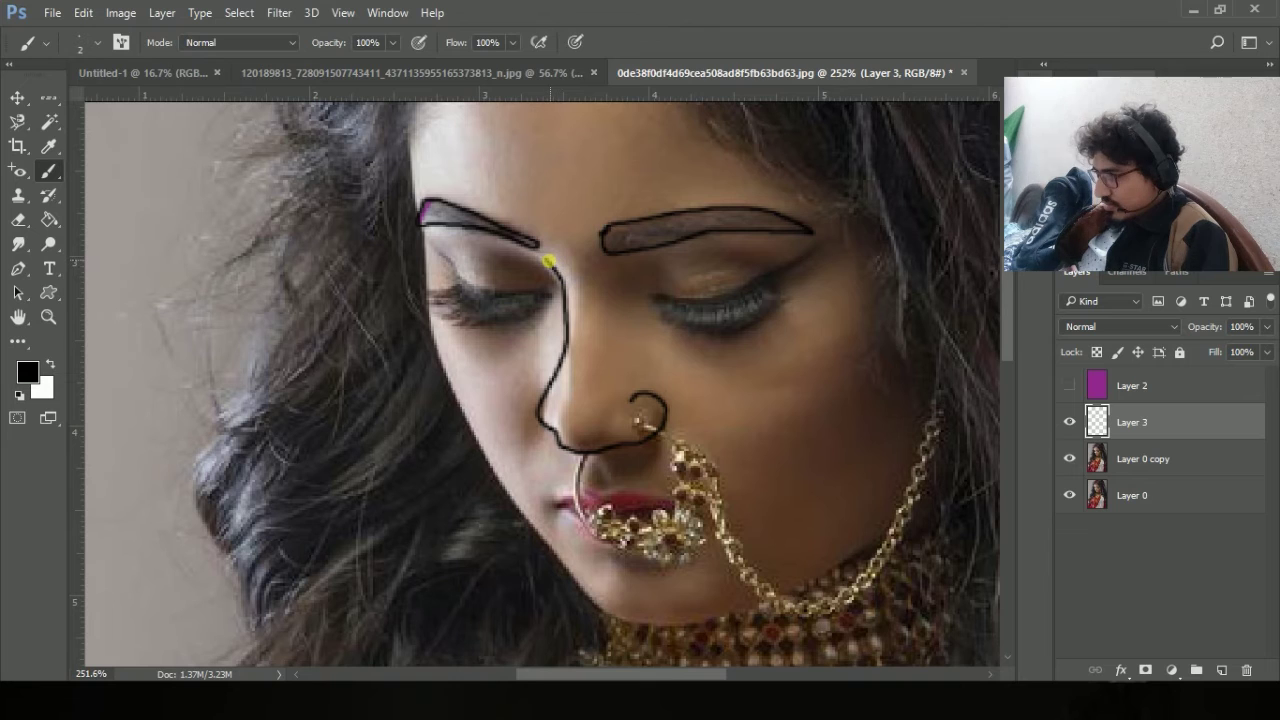
{"action": "left_click_drag", "start_coordinate": [550, 261], "coordinate": [565, 280]}
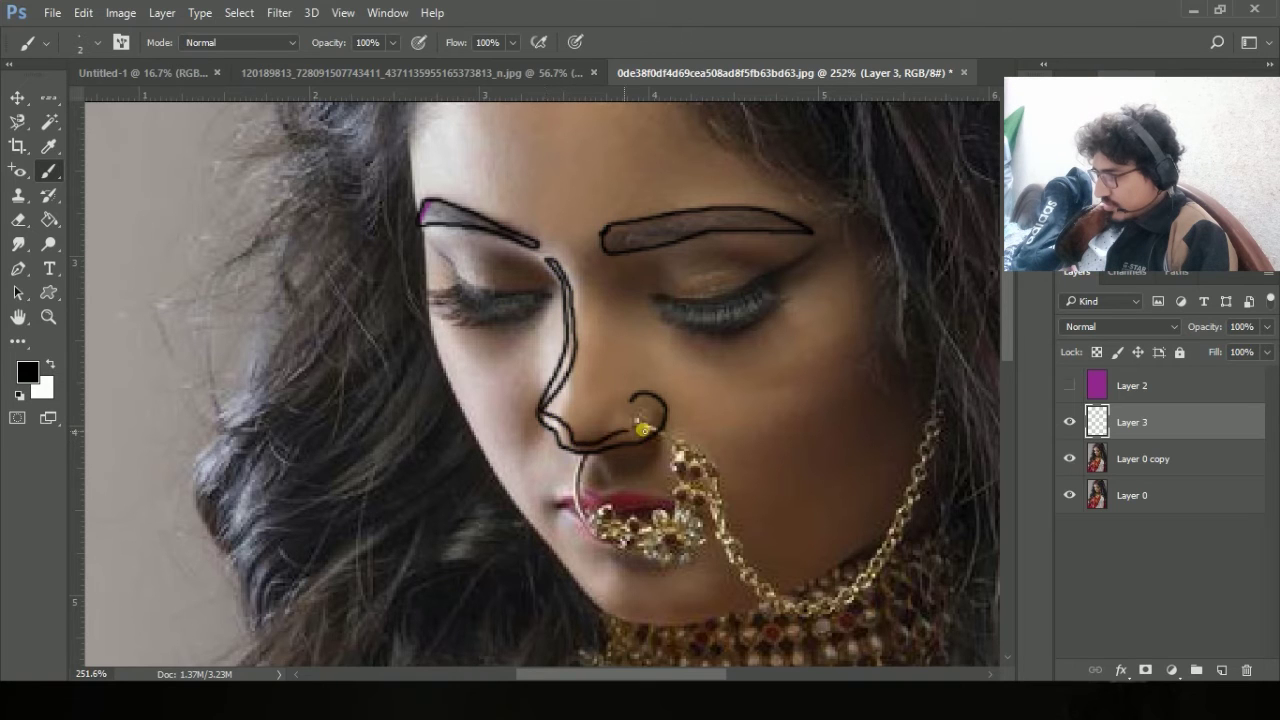
Hide Layer 0 copy and Layer 0 so only the Layer 3 line drawing is displayed.
{"action": "left_click", "coordinate": [1069, 460]}
{"action": "scroll", "coordinate": [708, 361], "scroll_direction": "down", "scroll_amount": 1}
{"action": "left_click", "coordinate": [1069, 495]}
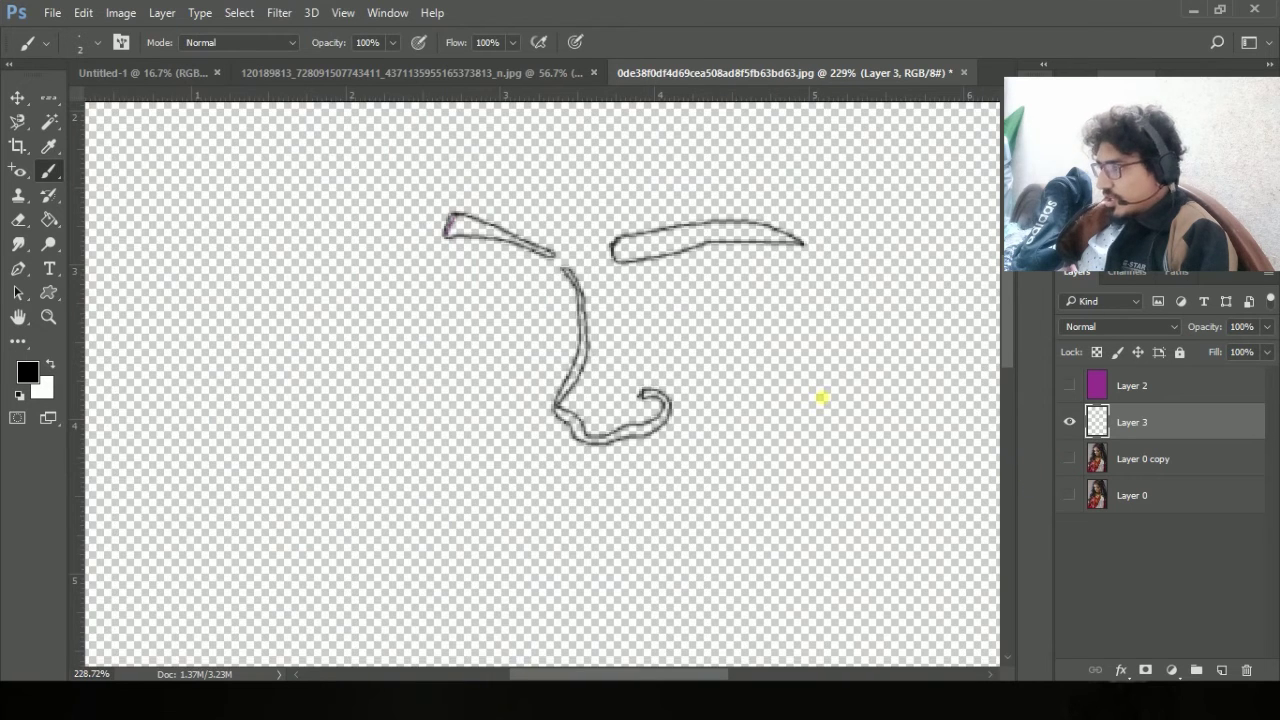
{"action": "scroll", "coordinate": [723, 371], "scroll_direction": "down", "scroll_amount": 2}
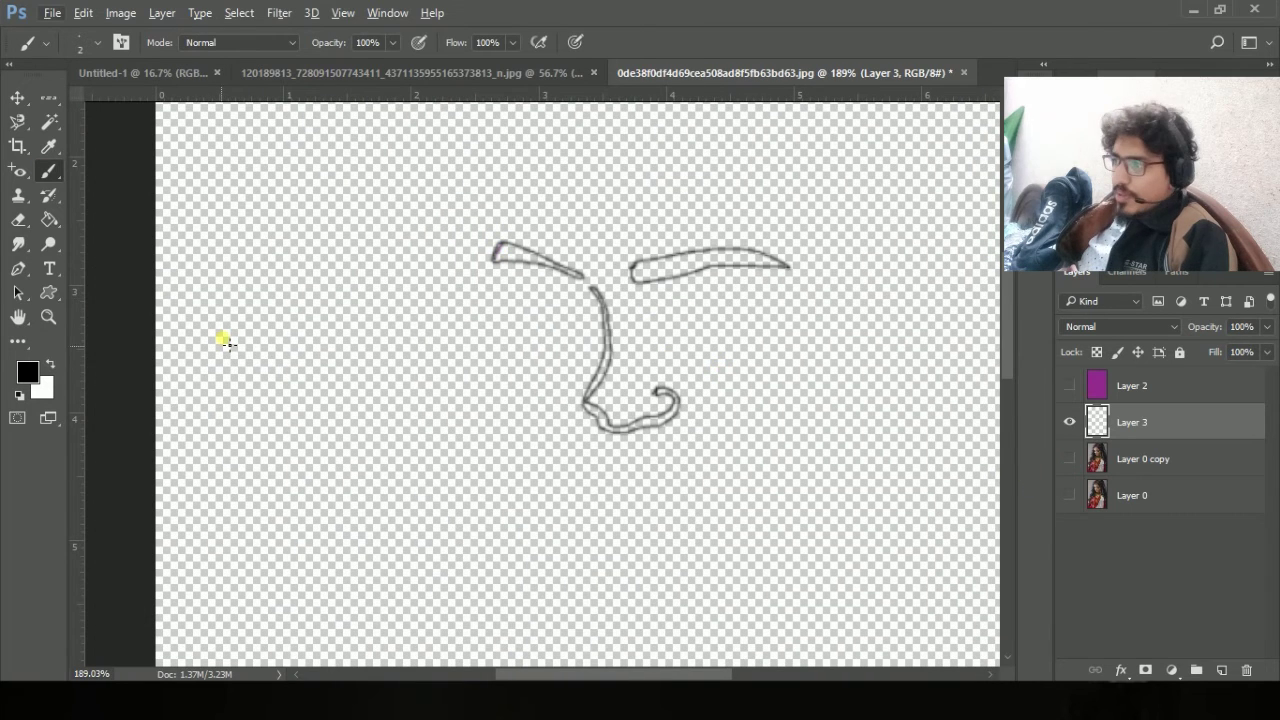
Fill both eyebrow outlines and the nose contour on Layer 3 with black using the Paint Bucket.
{"action": "left_click", "coordinate": [48, 220]}
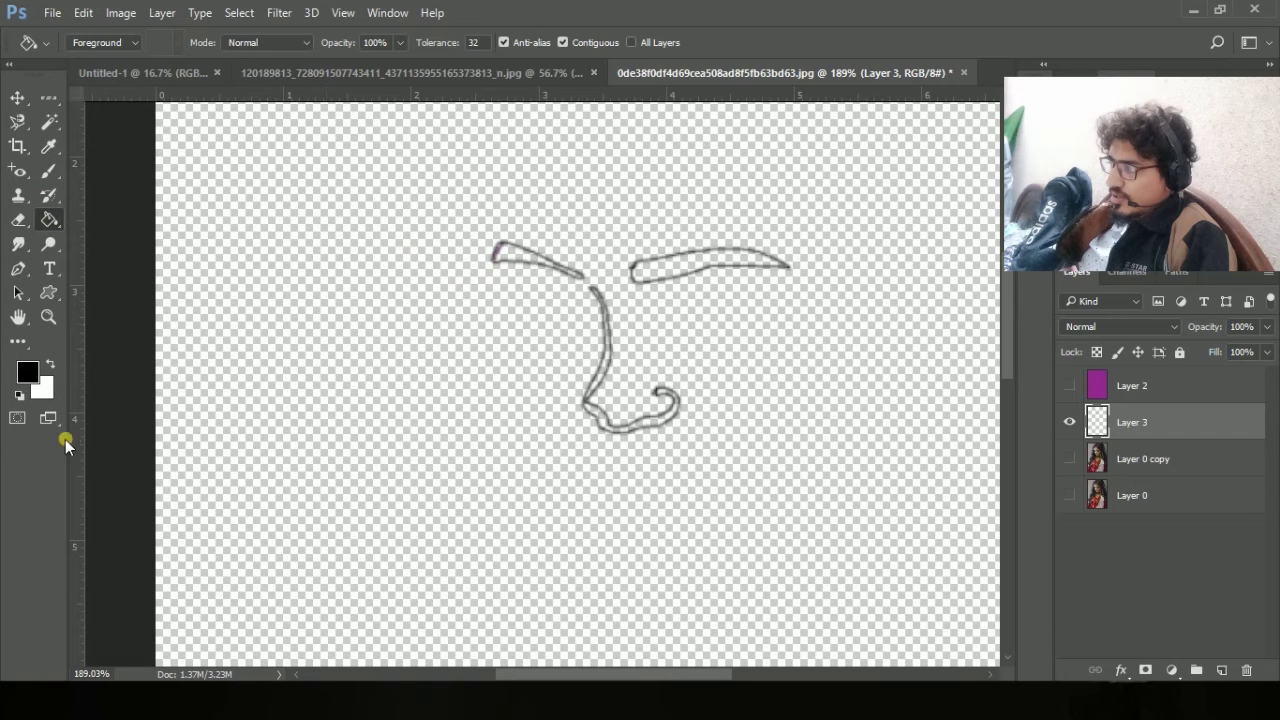
{"action": "left_click", "coordinate": [669, 269]}
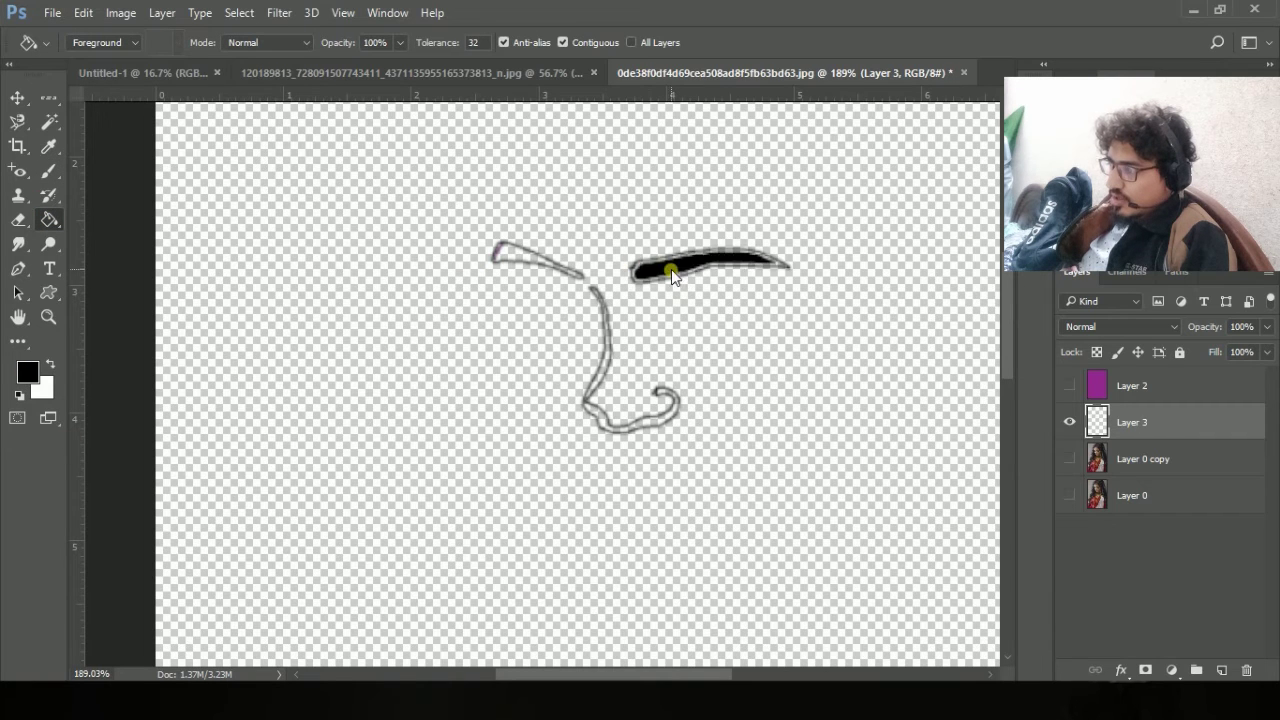
{"action": "left_click", "coordinate": [553, 270]}
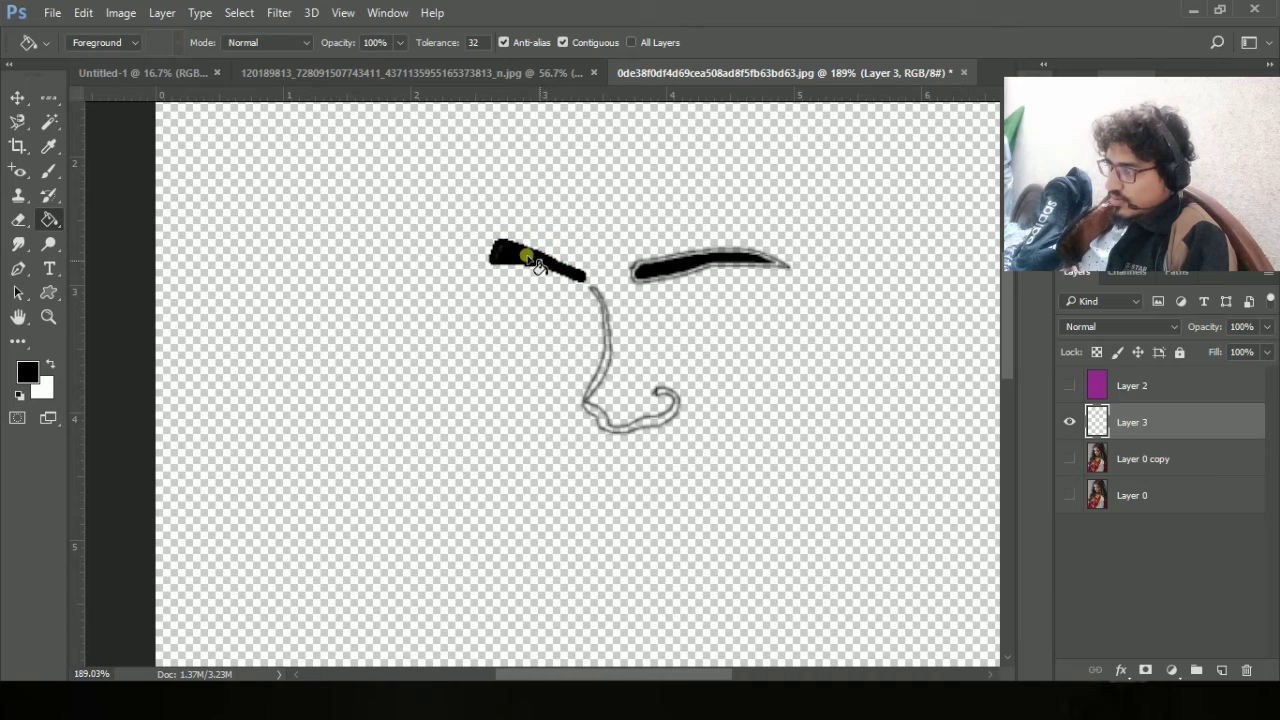
{"action": "left_click", "coordinate": [747, 262]}
{"action": "left_click", "coordinate": [660, 255]}
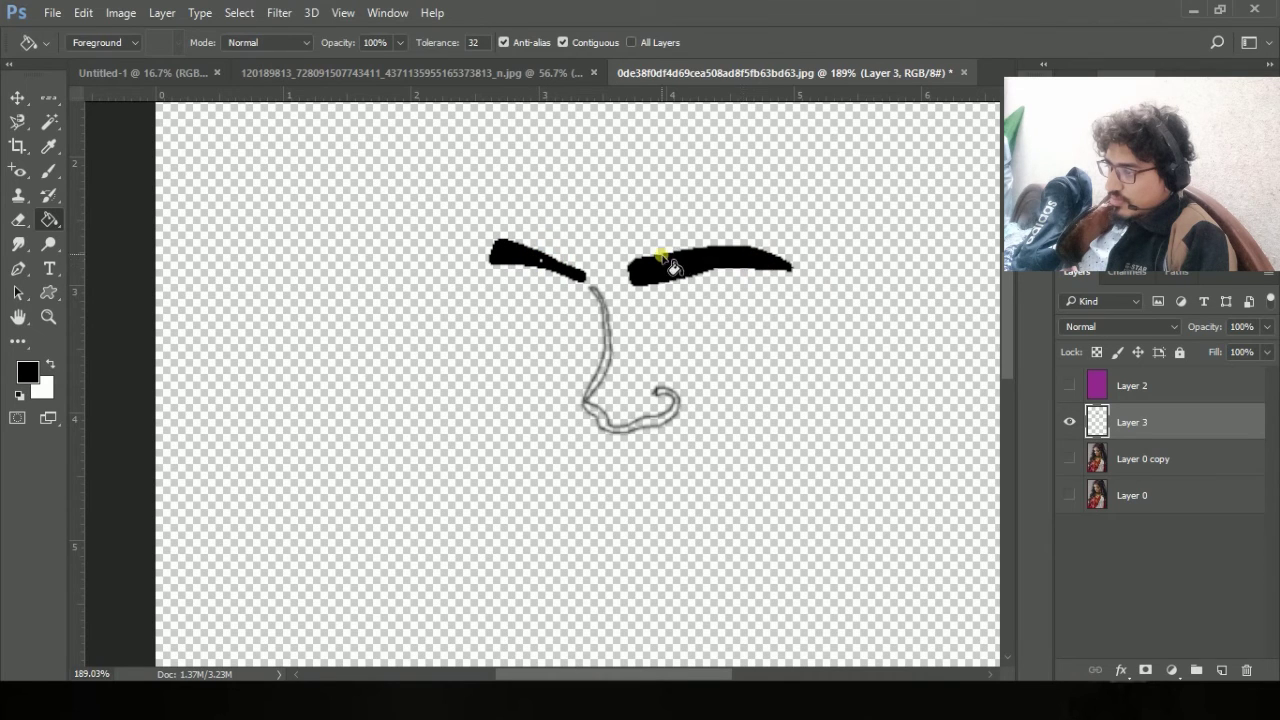
{"action": "left_click", "coordinate": [597, 410]}
{"action": "left_click", "coordinate": [658, 423]}
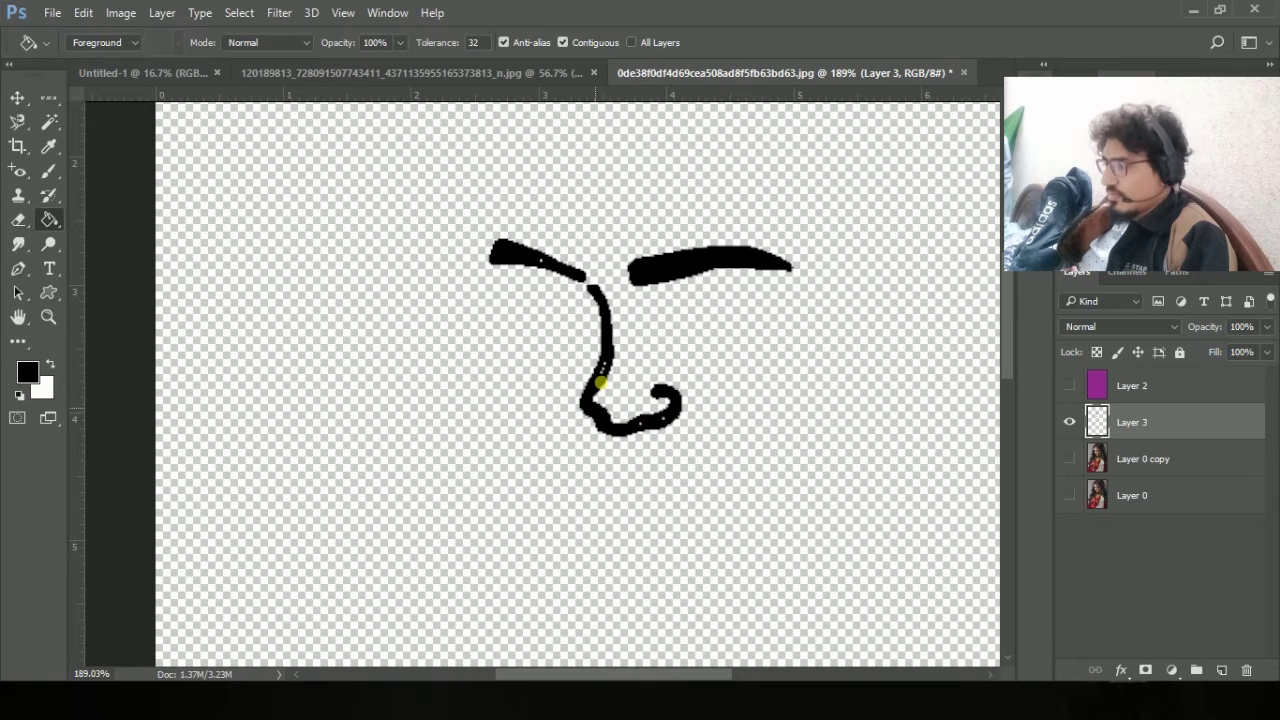
{"action": "scroll", "coordinate": [775, 410], "scroll_direction": "down", "scroll_amount": 4}
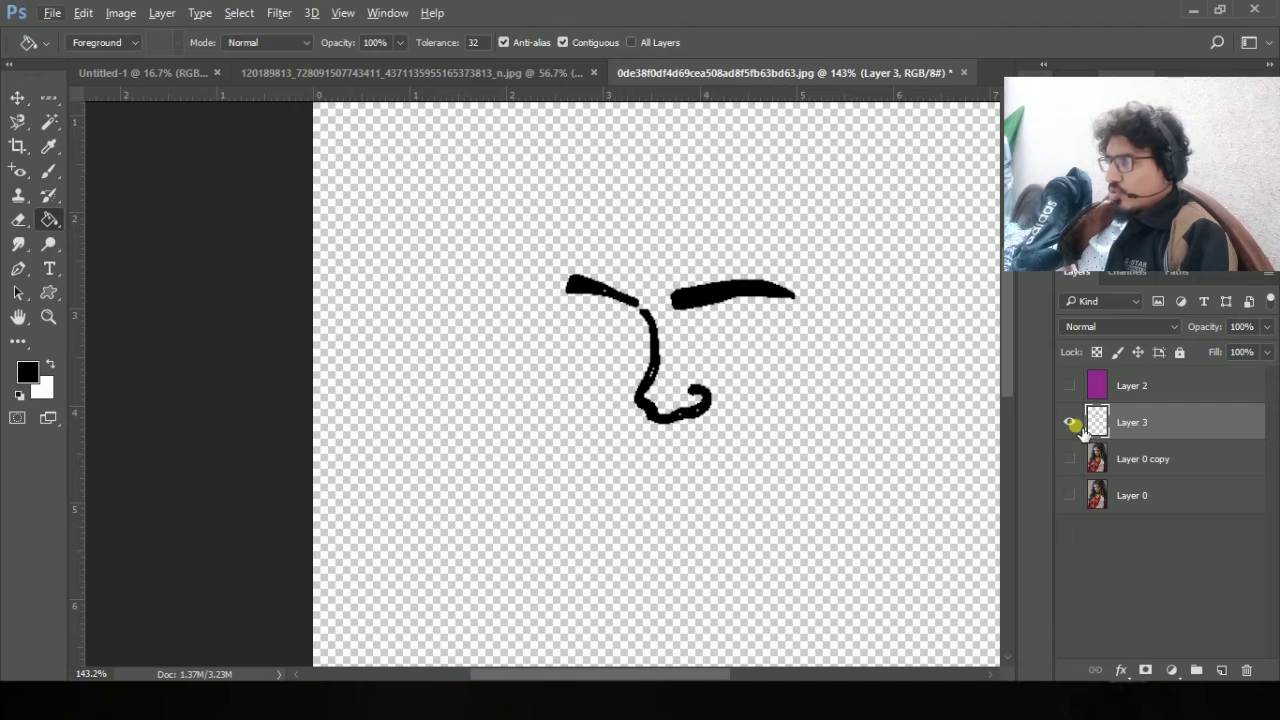
Make a tall rectangular selection overlapping the left eyebrow's outer end, fill it with black on Layer 3, and deselect.
{"action": "left_click", "coordinate": [61, 88]}
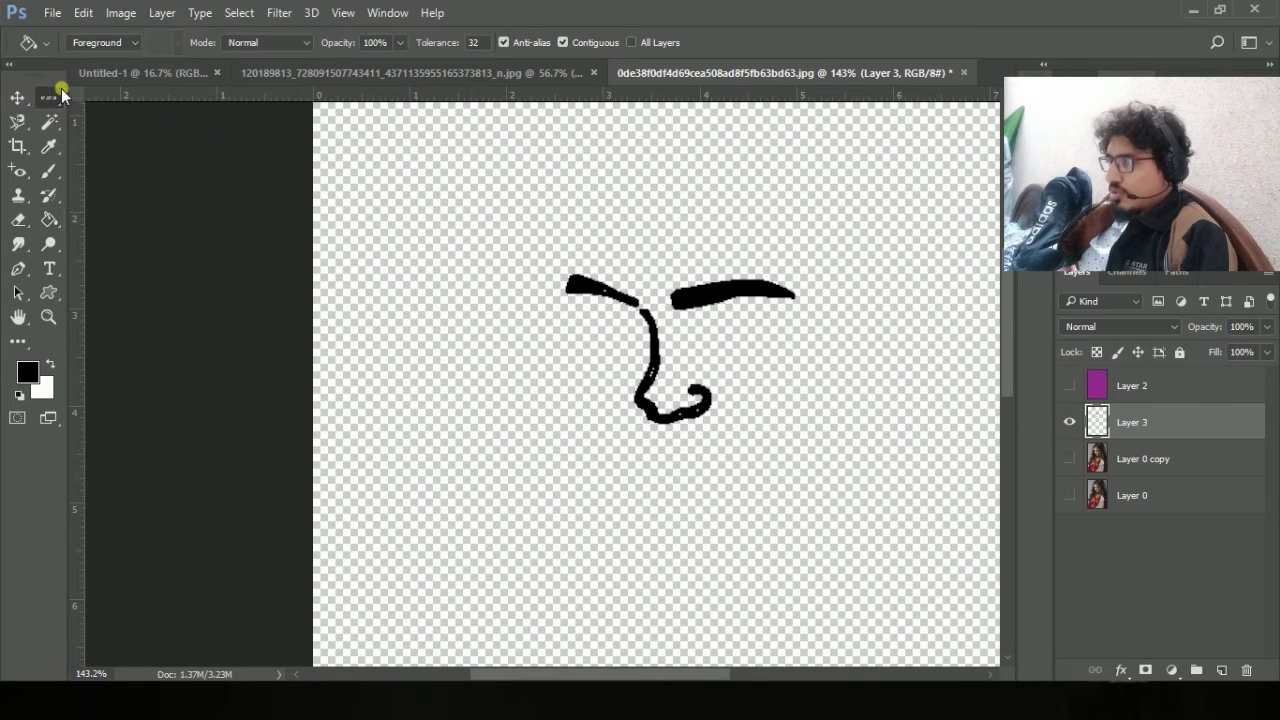
{"action": "left_click", "coordinate": [150, 97]}
{"action": "left_click_drag", "start_coordinate": [375, 160], "coordinate": [597, 503]}
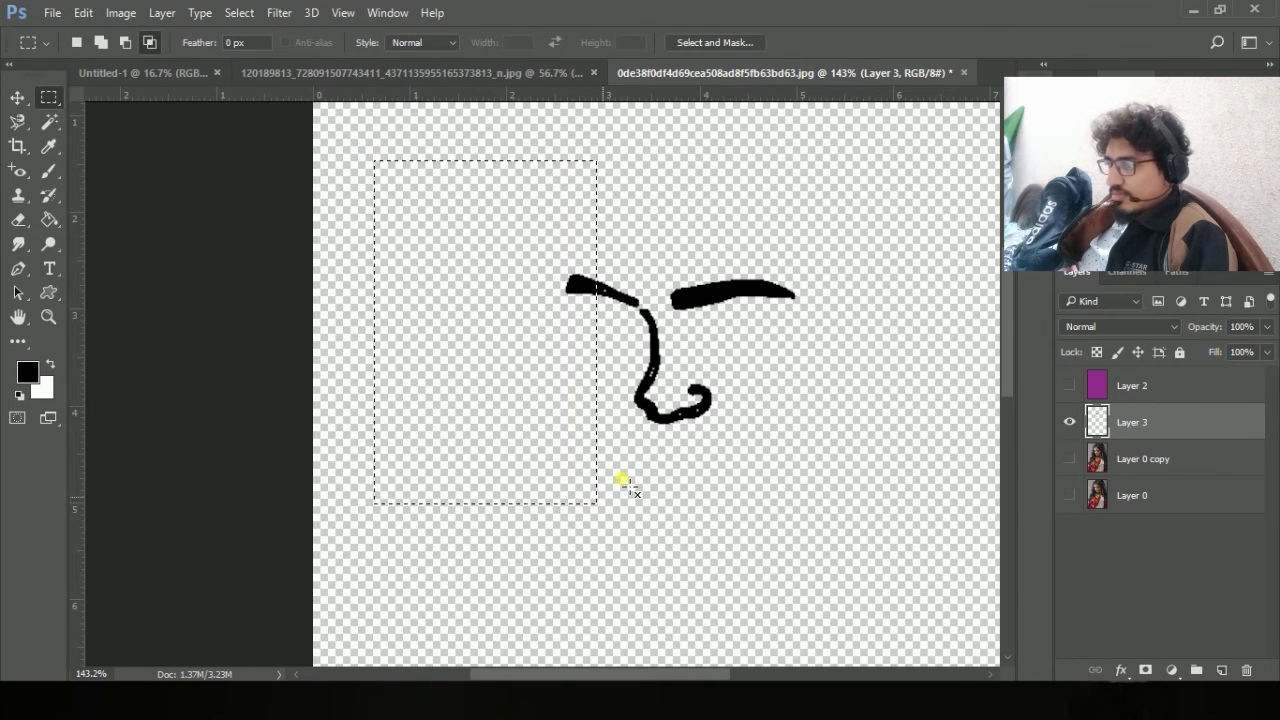
{"action": "left_click", "coordinate": [48, 222]}
{"action": "left_click", "coordinate": [493, 431]}
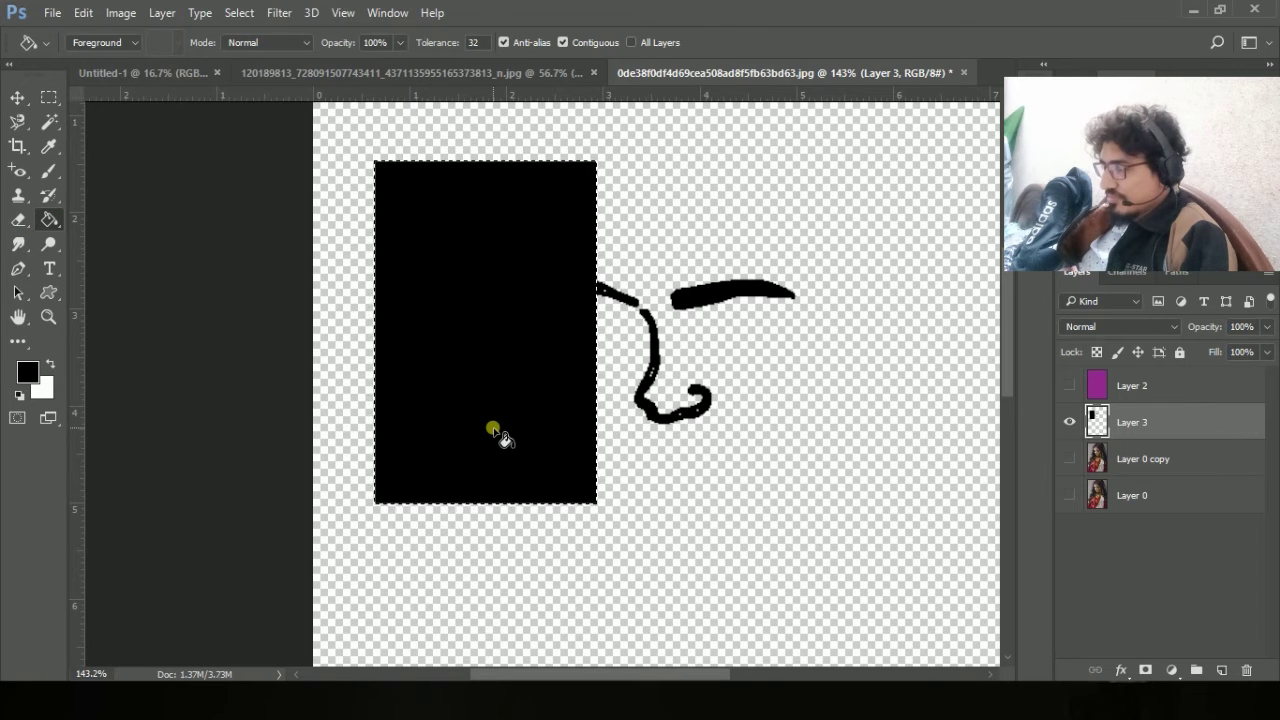
{"action": "key", "text": "ctrl+d"}
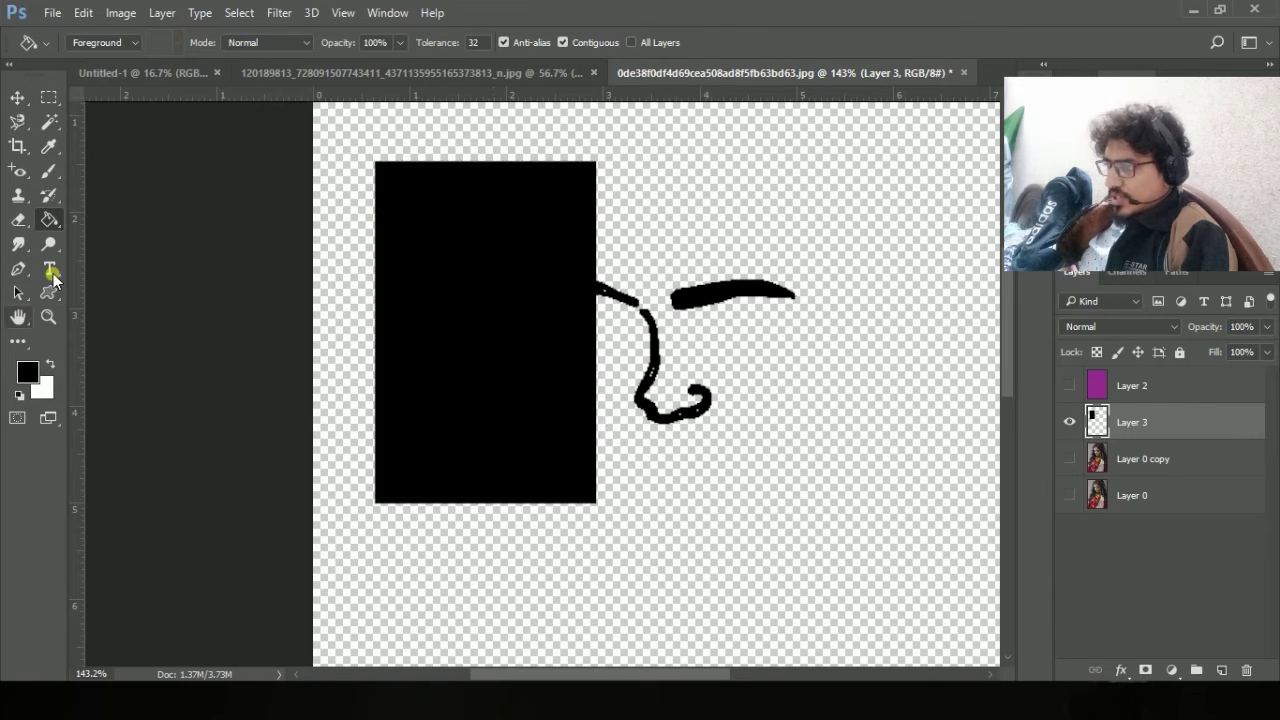
Activate the Smudge tool, show Layer 0 copy and Layer 0 again, and hide Layer 3.
{"action": "left_click", "coordinate": [21, 245]}
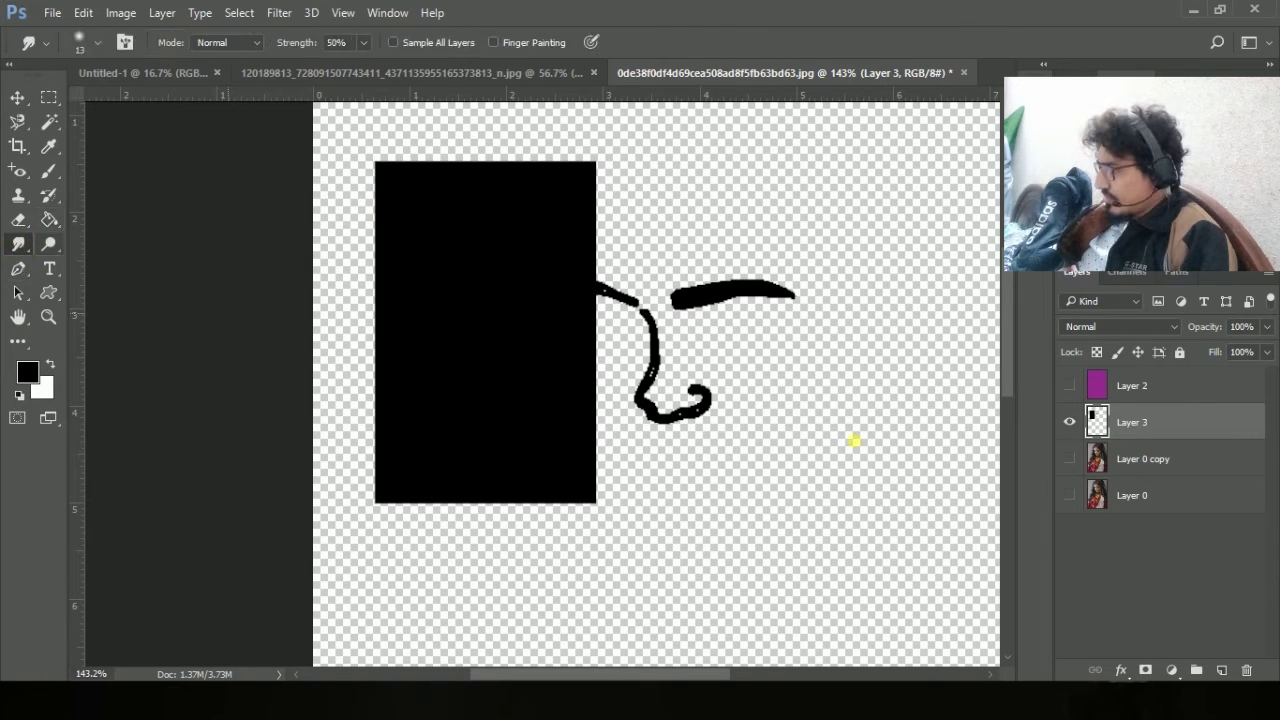
{"action": "left_click_drag", "start_coordinate": [1070, 467], "coordinate": [1070, 495]}
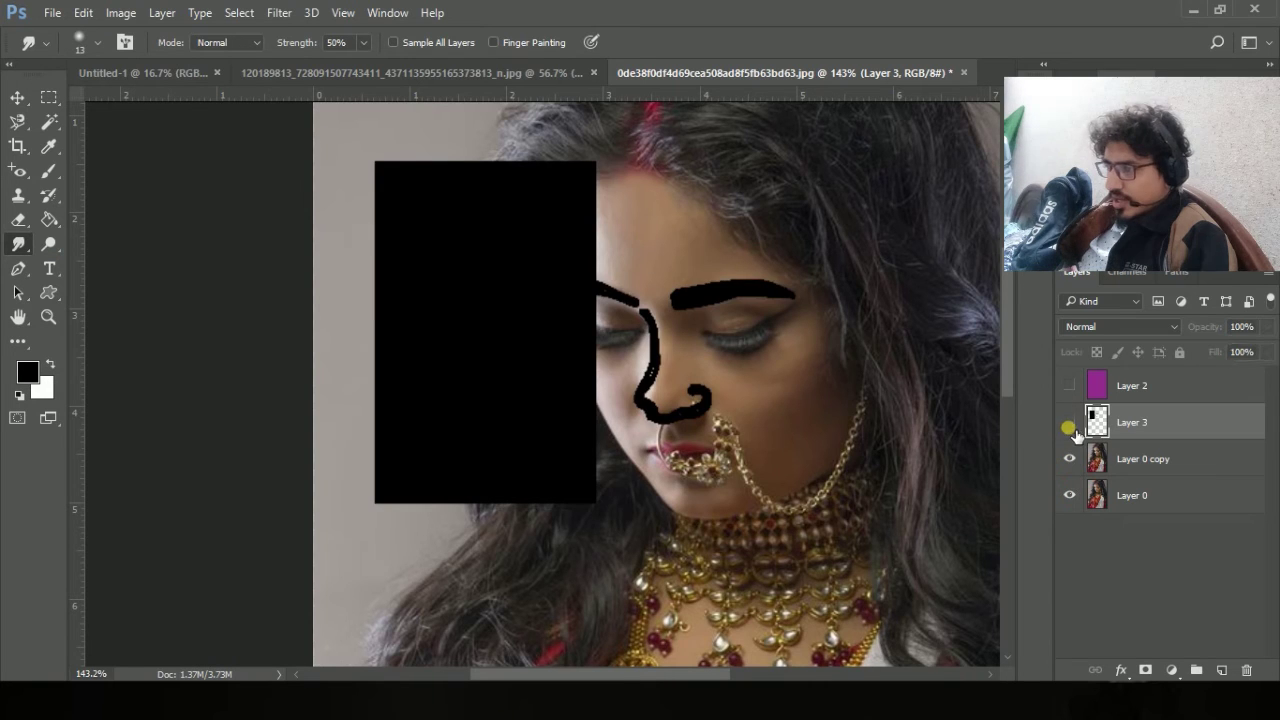
{"action": "left_click", "coordinate": [1070, 422]}
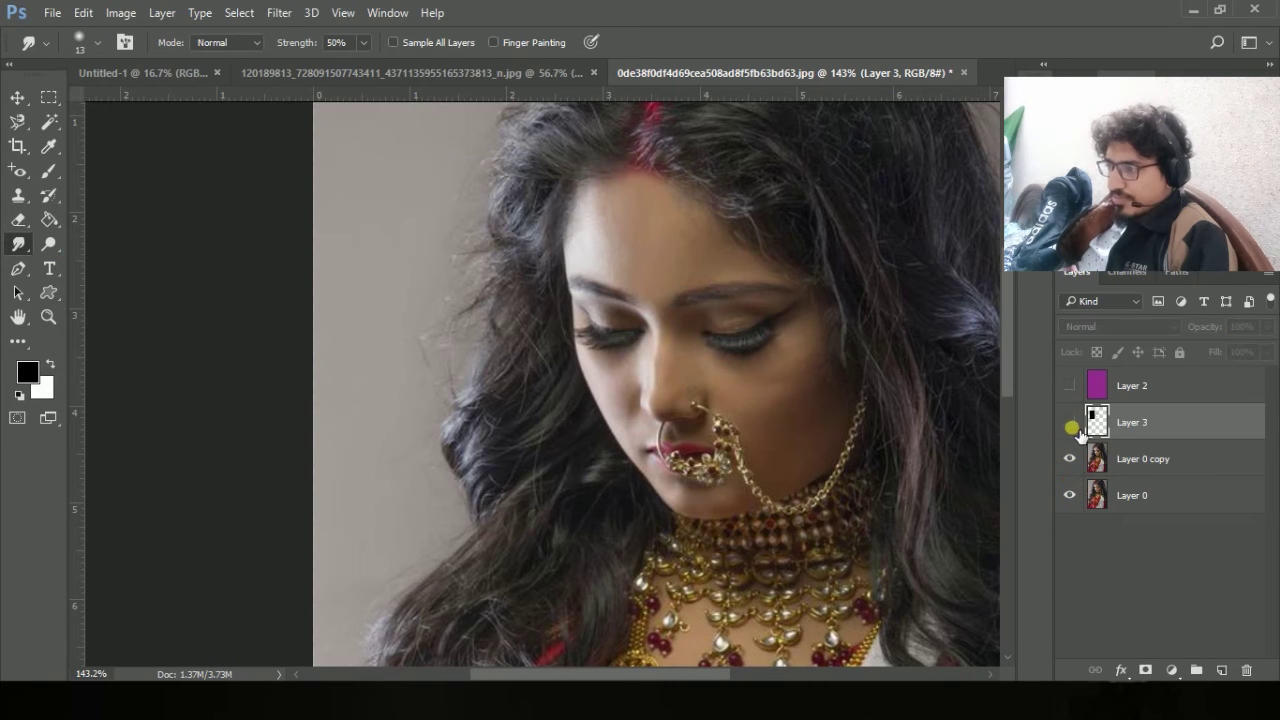
Smudge the skin around the left eyebrow and eye on Layer 0 copy with the Smudge tool at 50% strength.
{"action": "right_click", "coordinate": [24, 246]}
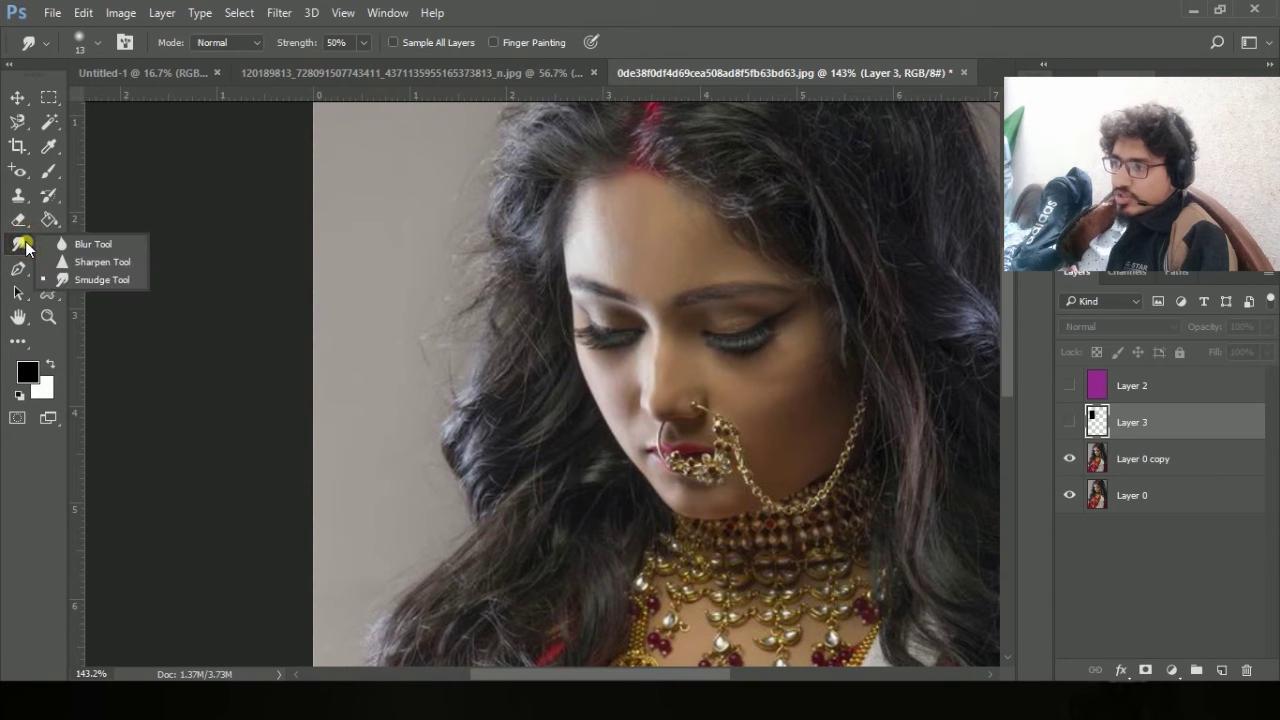
{"action": "left_click", "coordinate": [108, 279]}
{"action": "left_click_drag", "start_coordinate": [752, 335], "coordinate": [630, 364]}
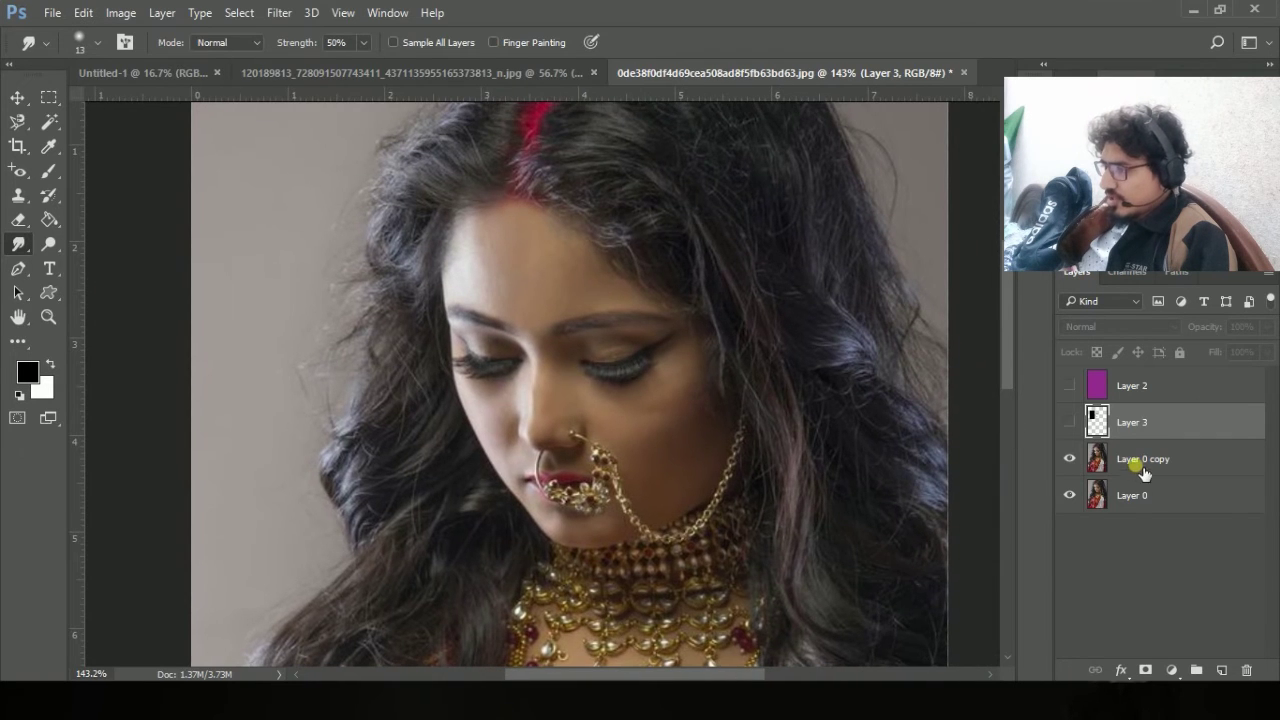
{"action": "left_click", "coordinate": [1143, 460]}
{"action": "scroll", "coordinate": [500, 277], "scroll_direction": "up", "scroll_amount": 5}
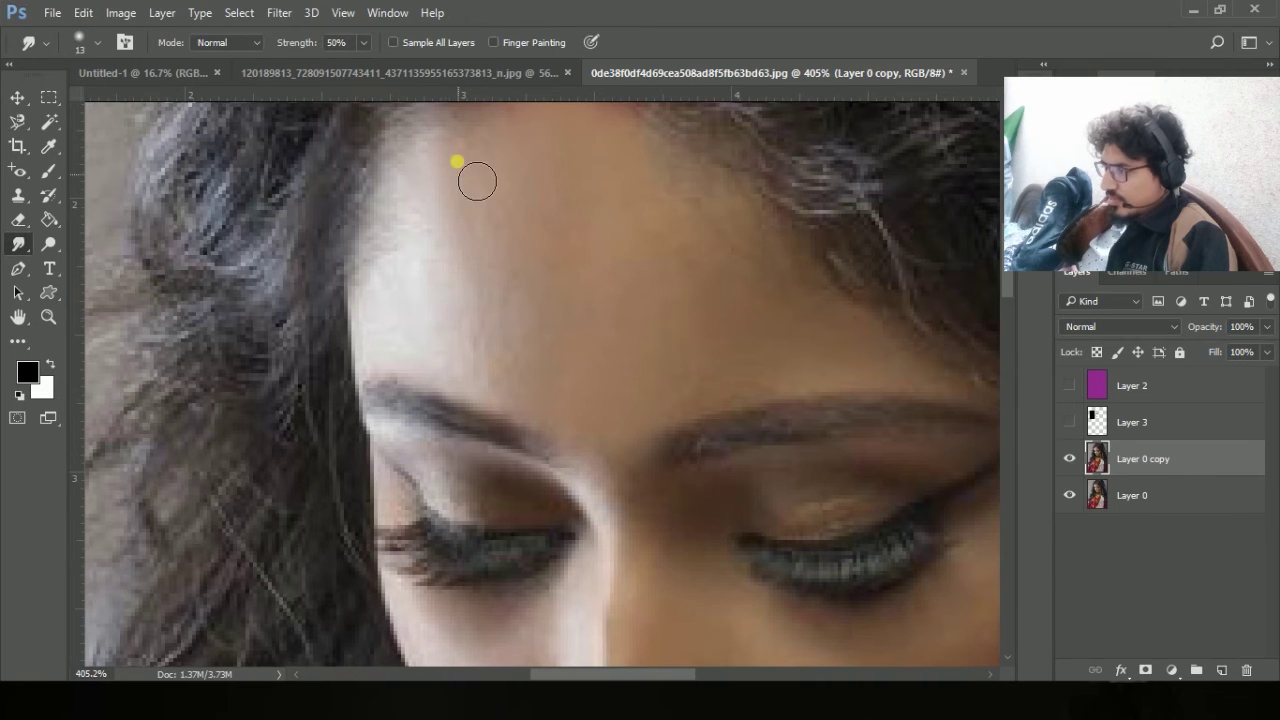
{"action": "left_click", "coordinate": [547, 358]}
{"action": "mouse_move", "coordinate": [533, 396]}
{"action": "left_mouse_down"}
{"action": "mouse_move", "coordinate": [517, 408]}
{"action": "mouse_move", "coordinate": [440, 372]}
{"action": "left_mouse_up"}
{"action": "left_click_drag", "start_coordinate": [420, 438], "coordinate": [590, 492]}
{"action": "left_click_drag", "start_coordinate": [608, 535], "coordinate": [541, 409]}
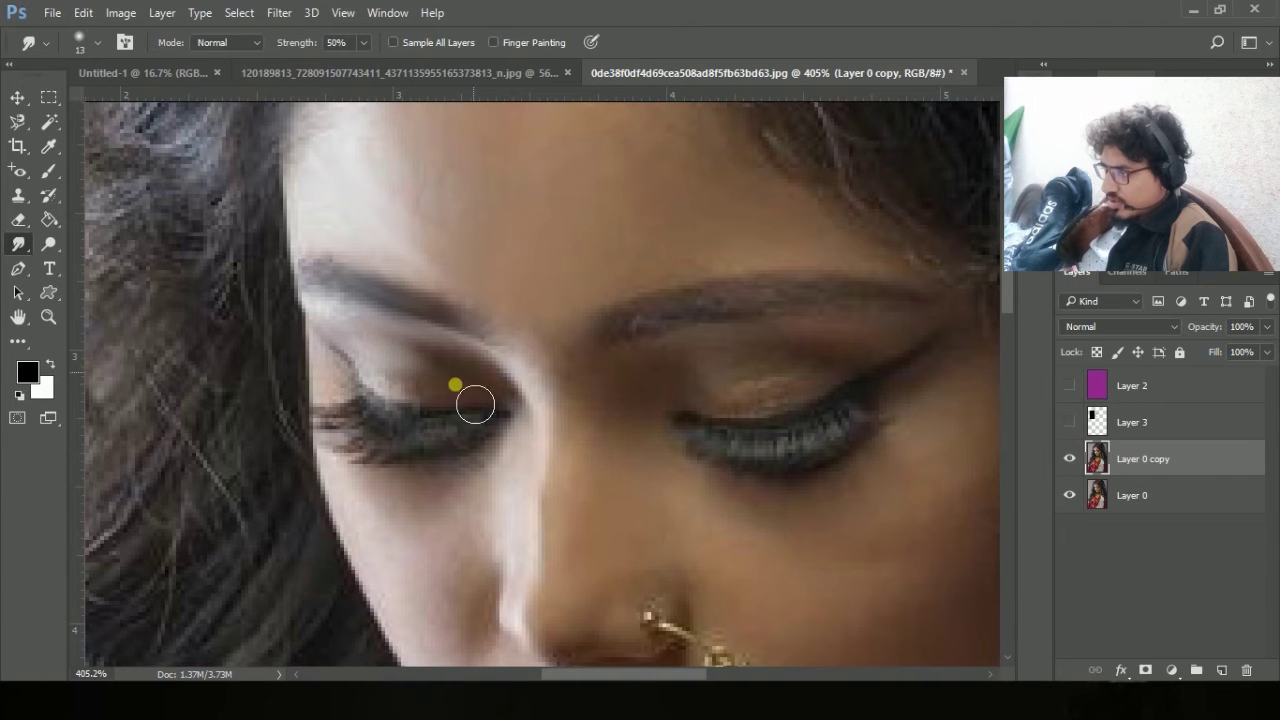
Smudge the left and right eyelids on Layer 0 copy to smooth the eye makeup.
{"action": "mouse_move", "coordinate": [369, 337]}
{"action": "left_mouse_down"}
{"action": "mouse_move", "coordinate": [391, 351]}
{"action": "mouse_move", "coordinate": [378, 347]}
{"action": "left_mouse_up"}
{"action": "left_click_drag", "start_coordinate": [440, 379], "coordinate": [367, 354]}
{"action": "left_click_drag", "start_coordinate": [912, 370], "coordinate": [838, 372]}
{"action": "mouse_move", "coordinate": [765, 400]}
{"action": "left_mouse_down"}
{"action": "mouse_move", "coordinate": [673, 394]}
{"action": "mouse_move", "coordinate": [777, 372]}
{"action": "mouse_move", "coordinate": [663, 431]}
{"action": "mouse_move", "coordinate": [783, 396]}
{"action": "mouse_move", "coordinate": [666, 405]}
{"action": "mouse_move", "coordinate": [833, 402]}
{"action": "mouse_move", "coordinate": [711, 419]}
{"action": "mouse_move", "coordinate": [769, 395]}
{"action": "mouse_move", "coordinate": [740, 433]}
{"action": "left_mouse_up"}
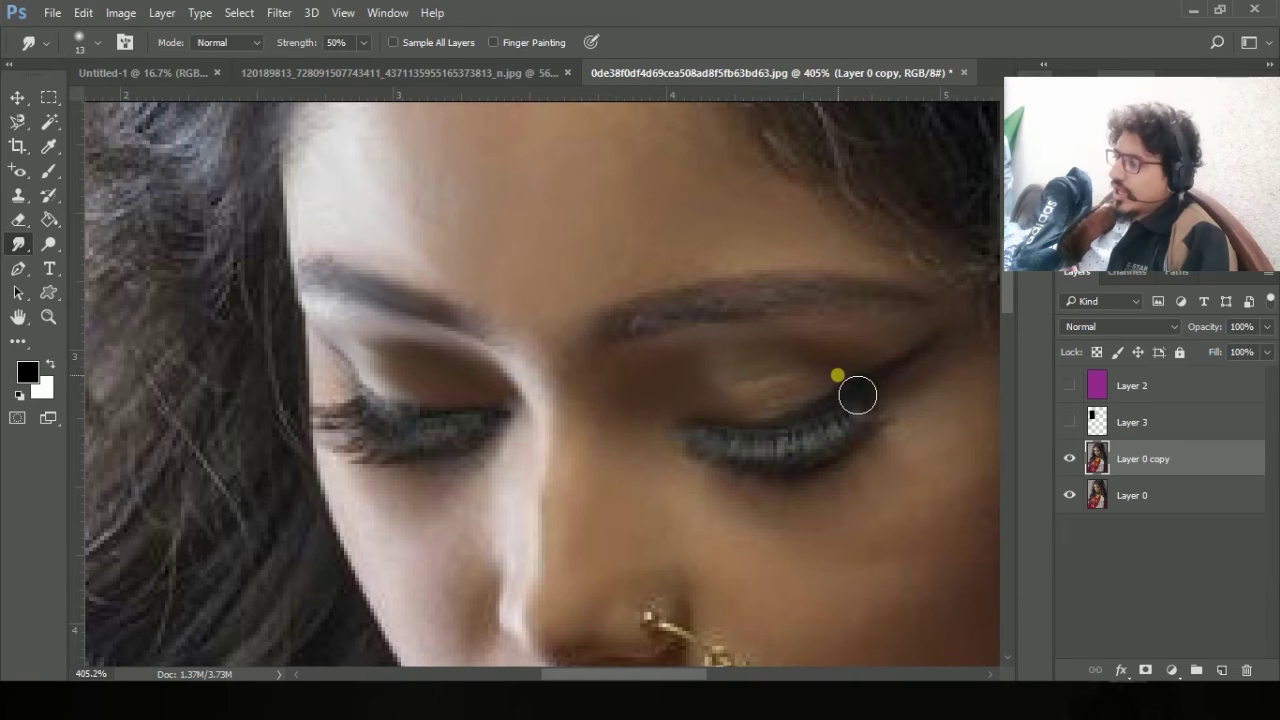
{"action": "mouse_move", "coordinate": [854, 361]}
{"action": "left_mouse_down"}
{"action": "mouse_move", "coordinate": [849, 383]}
{"action": "mouse_move", "coordinate": [773, 377]}
{"action": "left_mouse_up"}
{"action": "scroll", "coordinate": [605, 407], "scroll_direction": "down", "scroll_amount": 5}
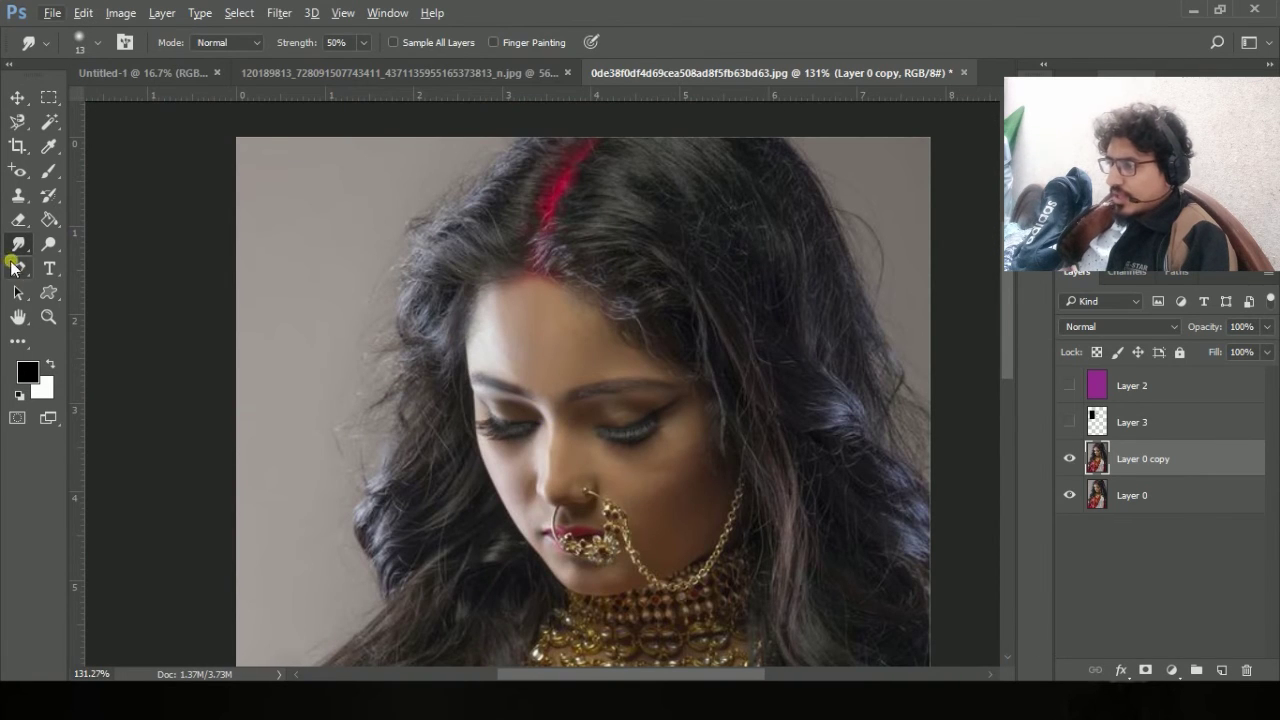
Brighten the forehead with the Dodge tool at 50% exposure, and desaturate the forehead and nose with the Sponge tool at 50% flow.
{"action": "left_click", "coordinate": [48, 249]}
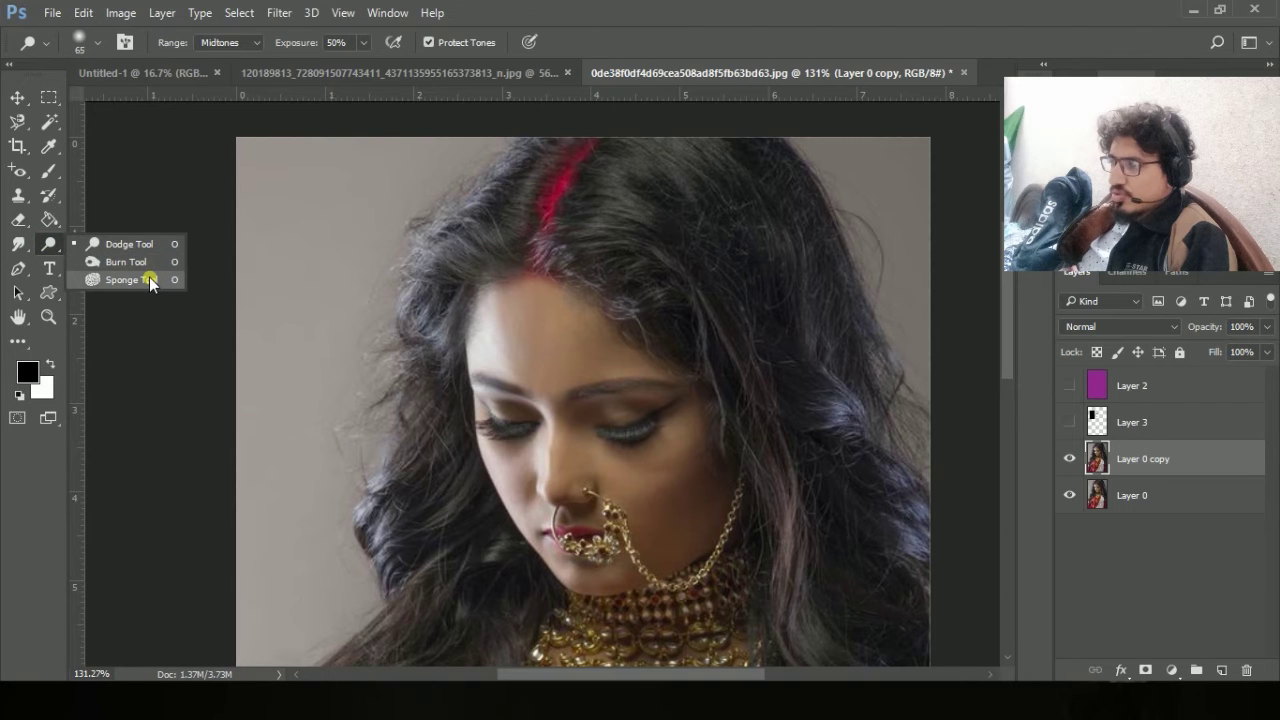
{"action": "mouse_move", "coordinate": [517, 357]}
{"action": "left_mouse_down"}
{"action": "mouse_move", "coordinate": [563, 354]}
{"action": "mouse_move", "coordinate": [562, 314]}
{"action": "mouse_move", "coordinate": [514, 343]}
{"action": "mouse_move", "coordinate": [514, 357]}
{"action": "mouse_move", "coordinate": [554, 340]}
{"action": "mouse_move", "coordinate": [600, 352]}
{"action": "left_mouse_up"}
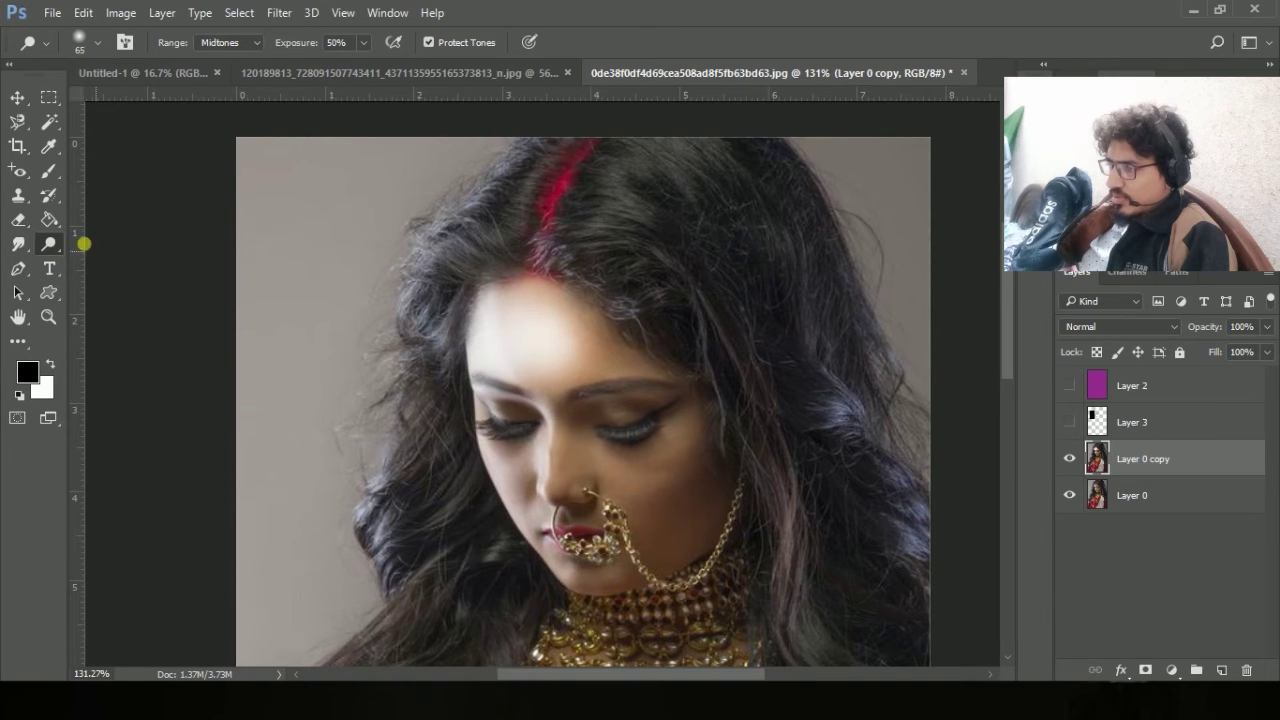
{"action": "left_click", "coordinate": [50, 245]}
{"action": "left_click", "coordinate": [90, 267]}
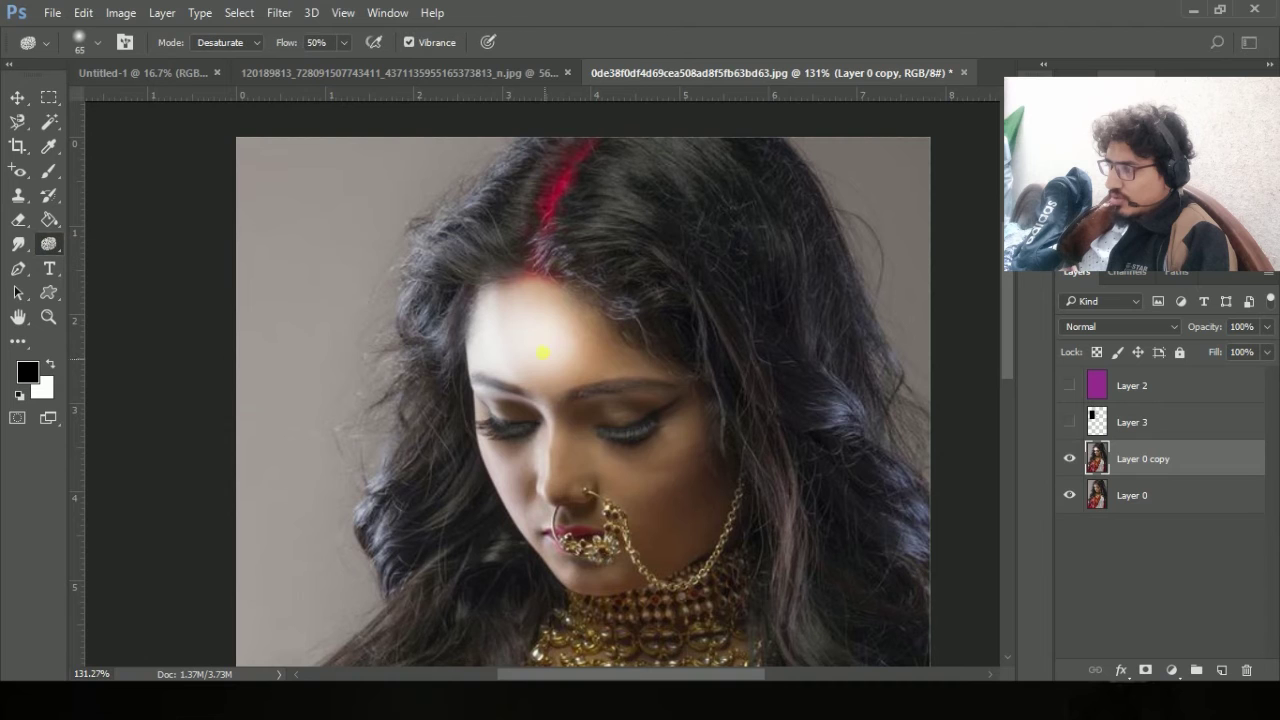
{"action": "mouse_move", "coordinate": [566, 371]}
{"action": "left_mouse_down"}
{"action": "mouse_move", "coordinate": [600, 412]}
{"action": "mouse_move", "coordinate": [556, 344]}
{"action": "mouse_move", "coordinate": [587, 473]}
{"action": "mouse_move", "coordinate": [632, 410]}
{"action": "mouse_move", "coordinate": [588, 546]}
{"action": "mouse_move", "coordinate": [537, 366]}
{"action": "mouse_move", "coordinate": [565, 547]}
{"action": "mouse_move", "coordinate": [600, 554]}
{"action": "mouse_move", "coordinate": [510, 419]}
{"action": "mouse_move", "coordinate": [560, 542]}
{"action": "left_mouse_up"}
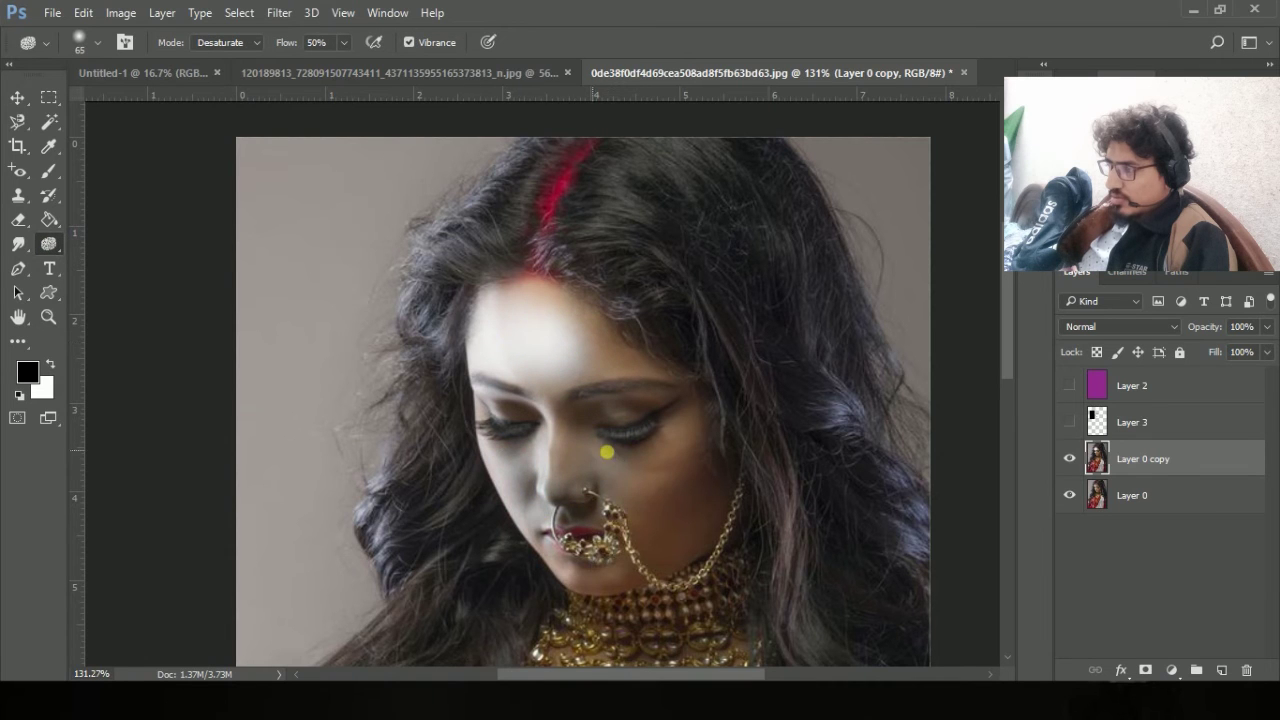
Desaturate the cheek, mouth, chin and nose ring with the Sponge tool in Desaturate mode.
{"action": "key", "text": "space"}
{"action": "left_click_drag", "start_coordinate": [606, 451], "coordinate": [452, 311]}
{"action": "scroll", "coordinate": [450, 312], "scroll_direction": "up", "scroll_amount": 2}
{"action": "scroll", "coordinate": [423, 297], "scroll_direction": "up", "scroll_amount": 1}
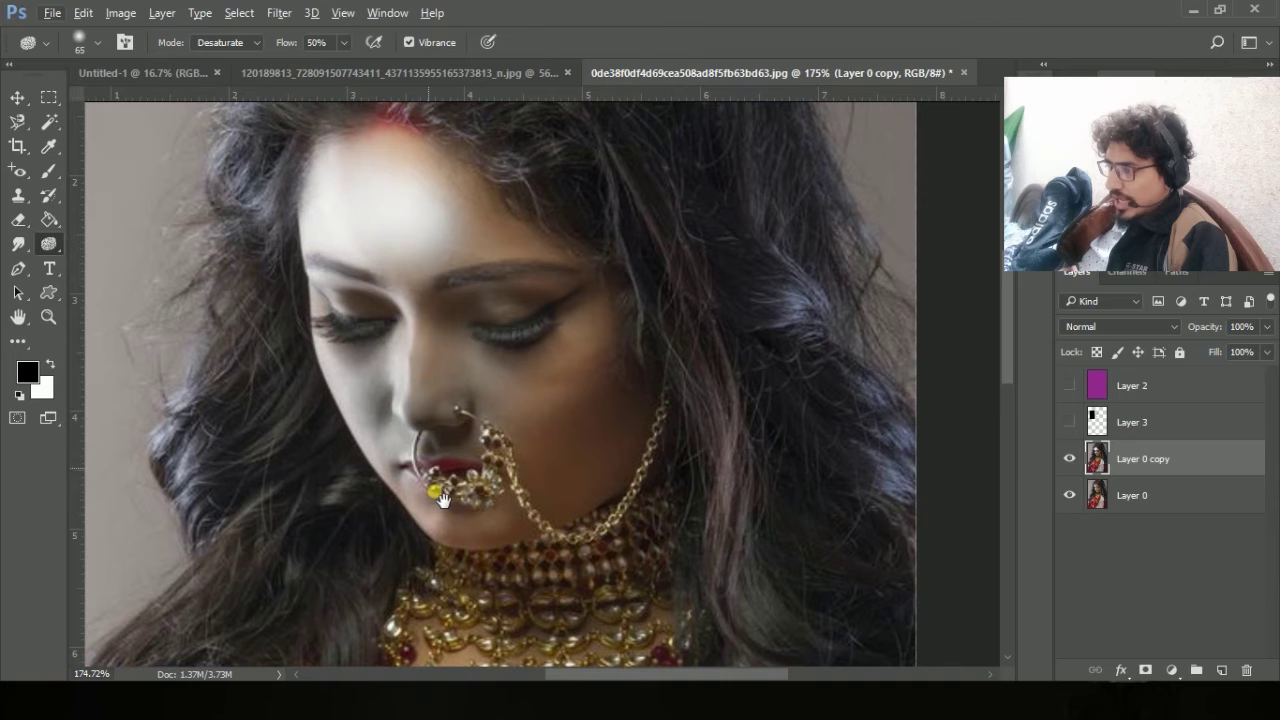
{"action": "mouse_move", "coordinate": [498, 528]}
{"action": "left_mouse_down"}
{"action": "mouse_move", "coordinate": [525, 567]}
{"action": "mouse_move", "coordinate": [464, 518]}
{"action": "mouse_move", "coordinate": [541, 597]}
{"action": "mouse_move", "coordinate": [361, 313]}
{"action": "mouse_move", "coordinate": [338, 225]}
{"action": "mouse_move", "coordinate": [362, 190]}
{"action": "mouse_move", "coordinate": [383, 293]}
{"action": "mouse_move", "coordinate": [317, 319]}
{"action": "mouse_move", "coordinate": [371, 330]}
{"action": "left_mouse_up"}
{"action": "key", "text": "space"}
{"action": "left_click_drag", "start_coordinate": [386, 200], "coordinate": [384, 146]}
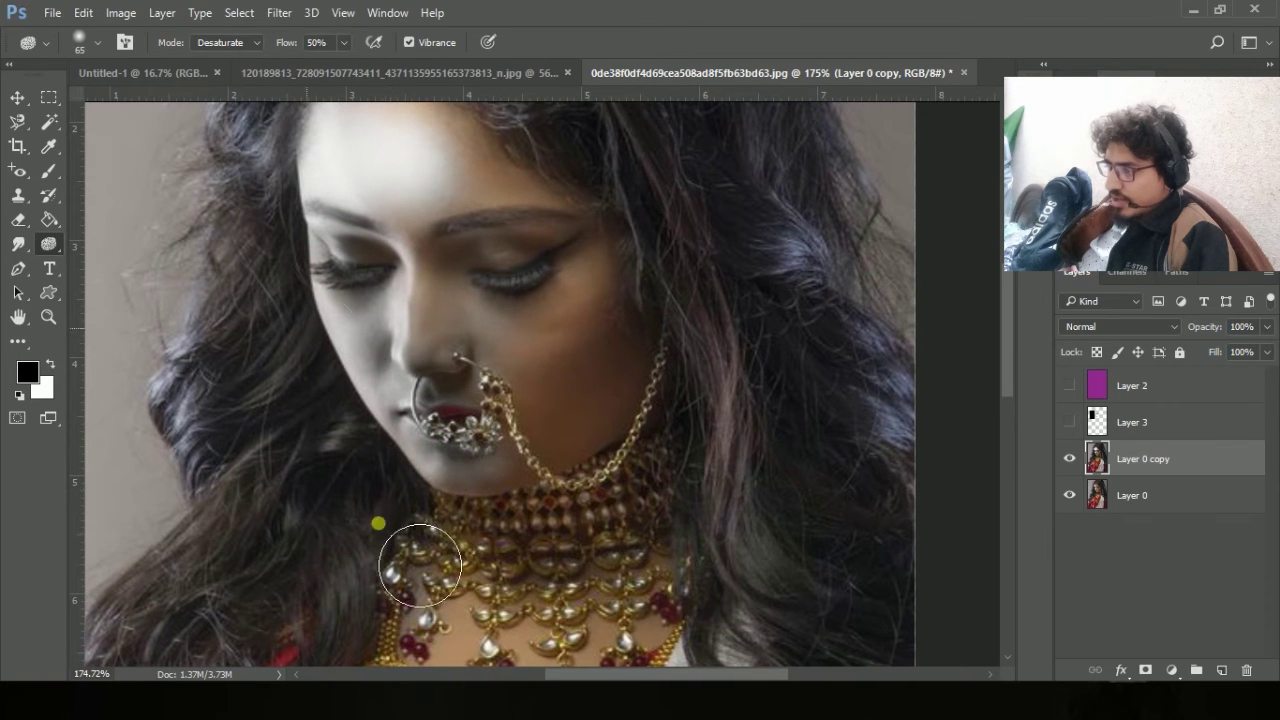
{"action": "right_click", "coordinate": [45, 243]}
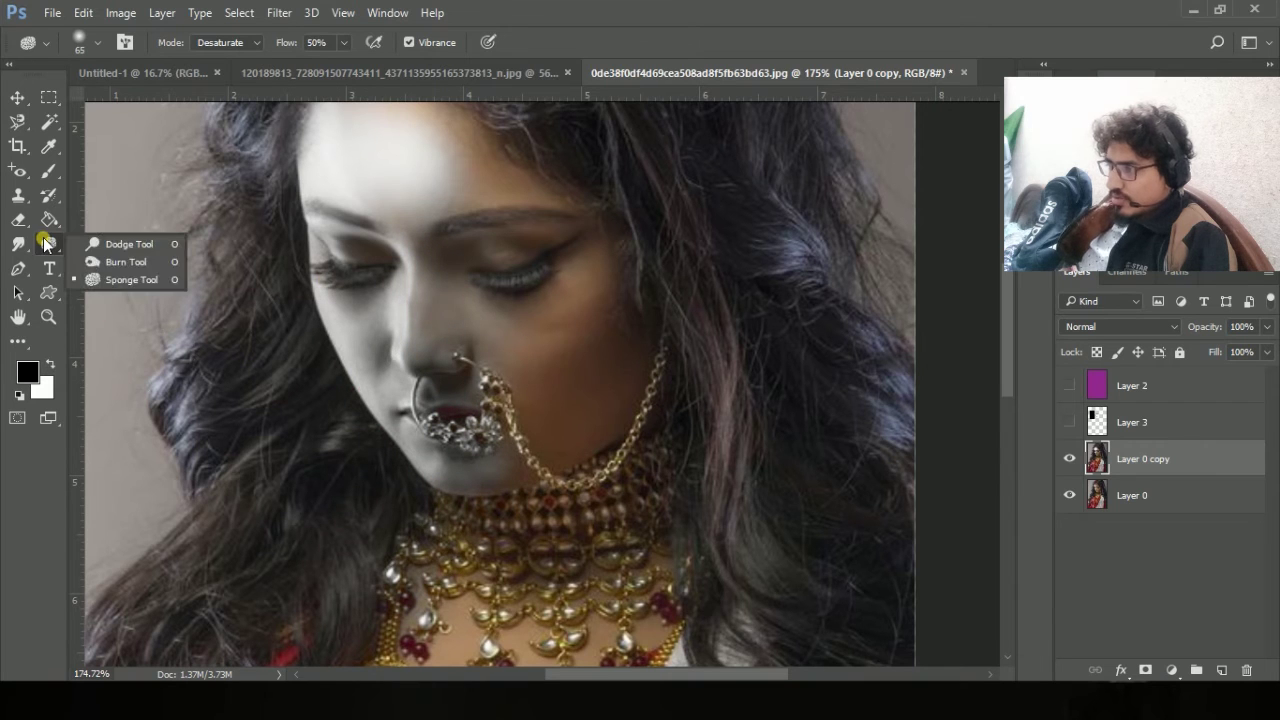
{"action": "left_click", "coordinate": [134, 279]}
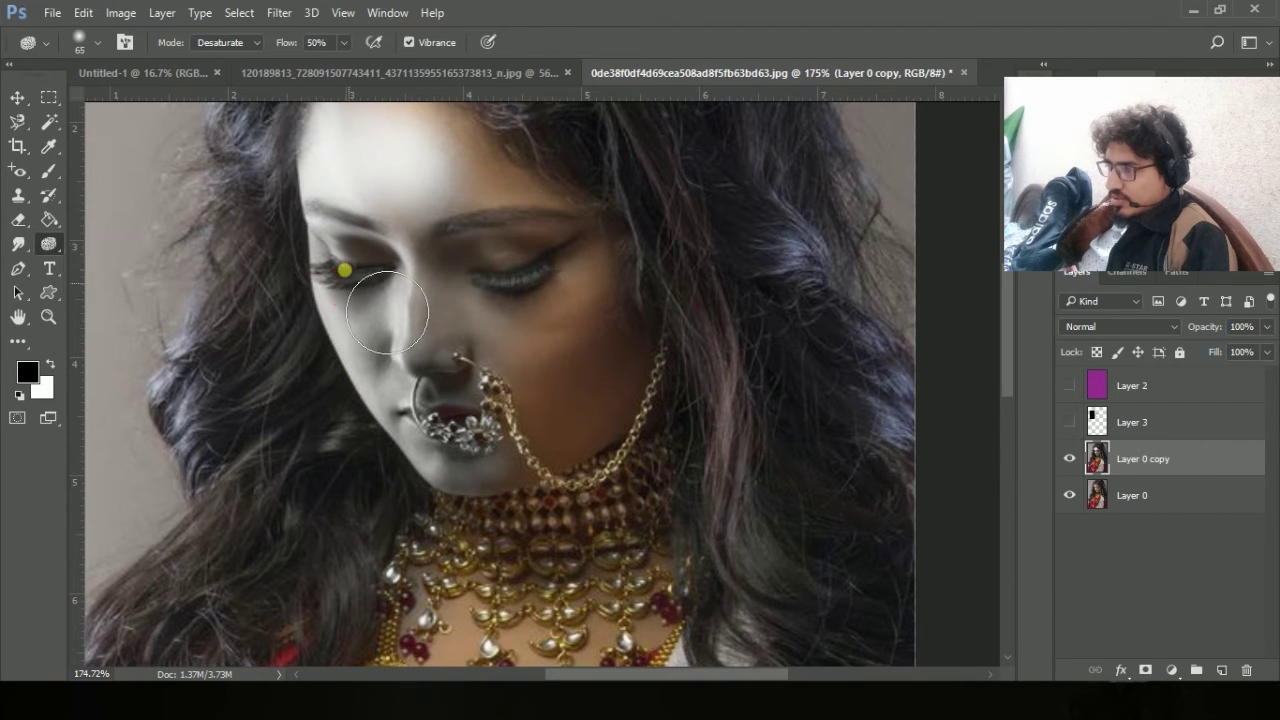
Darken the forehead, eyes and cheek with the Burn tool, using the Midtones range at 50% exposure.
{"action": "right_click", "coordinate": [48, 243]}
{"action": "left_click", "coordinate": [130, 246]}
{"action": "mouse_move", "coordinate": [245, 195]}
{"action": "left_mouse_down"}
{"action": "mouse_move", "coordinate": [410, 357]}
{"action": "mouse_move", "coordinate": [365, 323]}
{"action": "mouse_move", "coordinate": [439, 406]}
{"action": "mouse_move", "coordinate": [458, 502]}
{"action": "mouse_move", "coordinate": [380, 312]}
{"action": "mouse_move", "coordinate": [468, 515]}
{"action": "mouse_move", "coordinate": [386, 344]}
{"action": "mouse_move", "coordinate": [380, 283]}
{"action": "mouse_move", "coordinate": [399, 211]}
{"action": "mouse_move", "coordinate": [408, 325]}
{"action": "mouse_move", "coordinate": [386, 315]}
{"action": "mouse_move", "coordinate": [360, 246]}
{"action": "left_mouse_up"}
{"action": "mouse_move", "coordinate": [357, 196]}
{"action": "left_mouse_down"}
{"action": "mouse_move", "coordinate": [361, 280]}
{"action": "mouse_move", "coordinate": [420, 331]}
{"action": "mouse_move", "coordinate": [412, 215]}
{"action": "left_mouse_up"}
{"action": "scroll", "coordinate": [371, 288], "scroll_direction": "down", "scroll_amount": 2}
{"action": "mouse_move", "coordinate": [534, 310]}
{"action": "left_mouse_down"}
{"action": "mouse_move", "coordinate": [582, 356]}
{"action": "mouse_move", "coordinate": [554, 420]}
{"action": "left_mouse_up"}
{"action": "scroll", "coordinate": [369, 379], "scroll_direction": "down", "scroll_amount": 1}
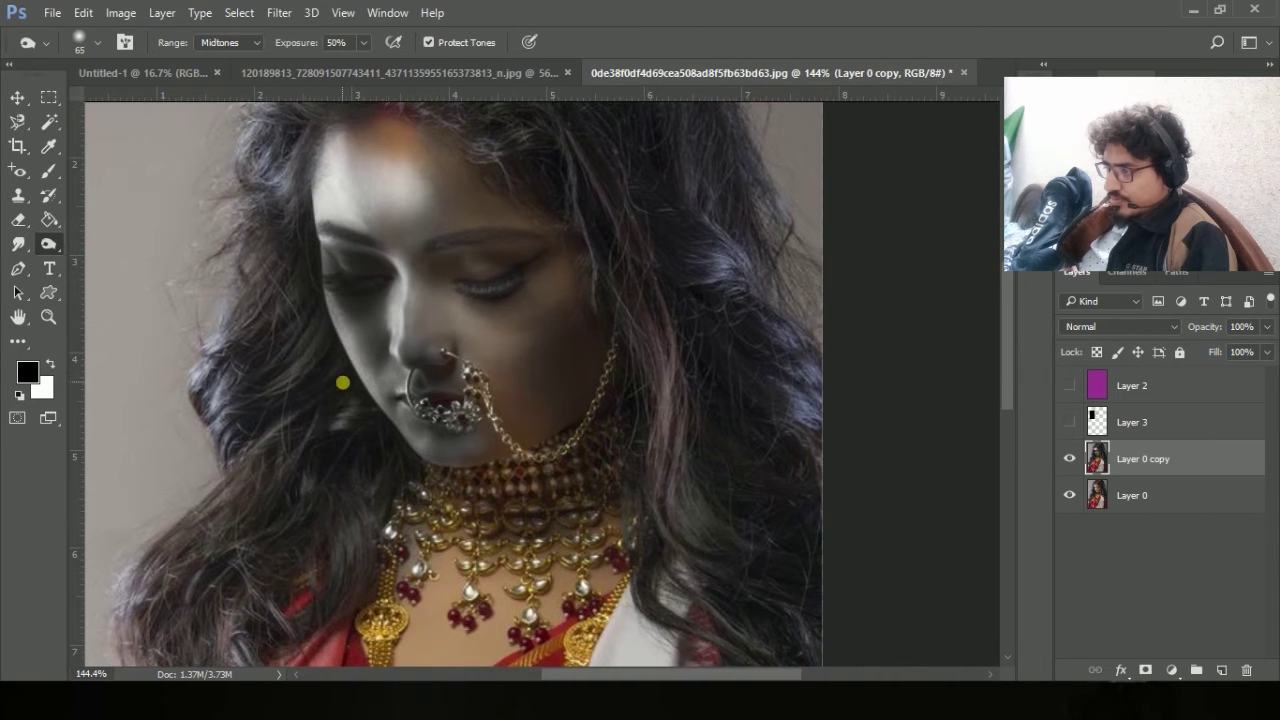
{"action": "scroll", "coordinate": [343, 380], "scroll_direction": "down", "scroll_amount": 2}
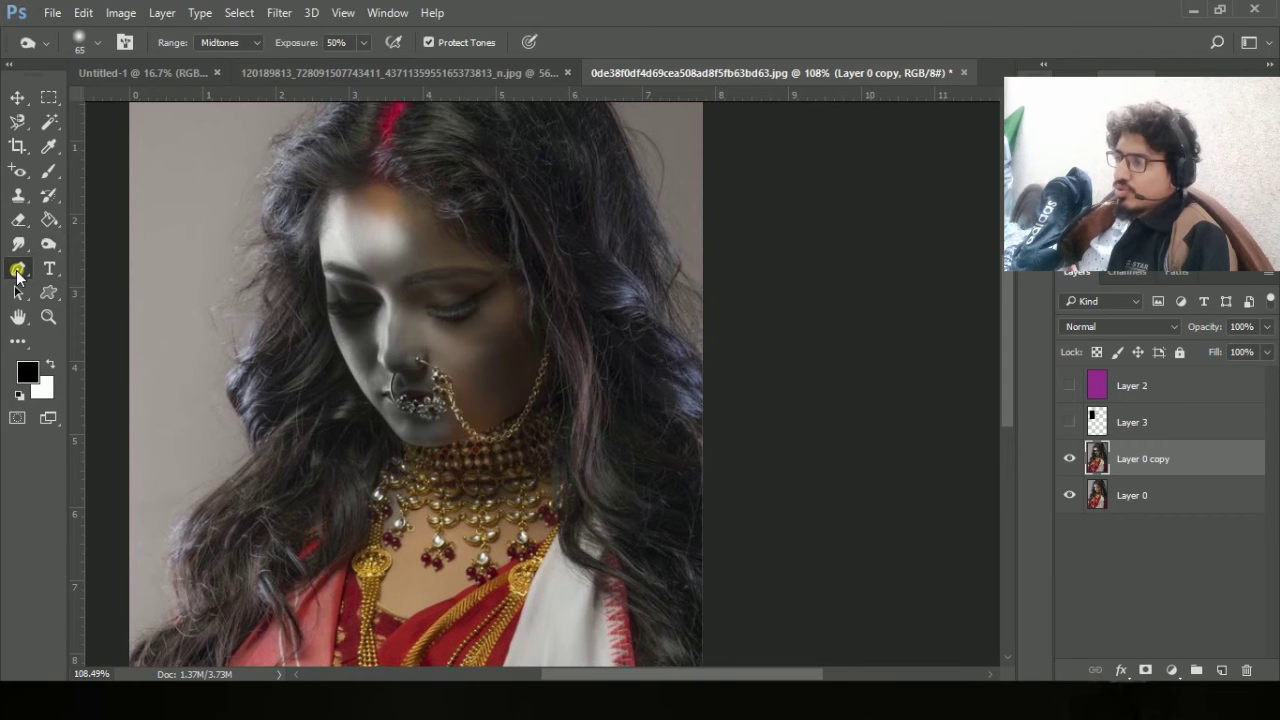
Activate the Pen tool in Path mode, hide Layer 0 copy, and select Layer 0.
{"action": "left_click", "coordinate": [18, 272]}
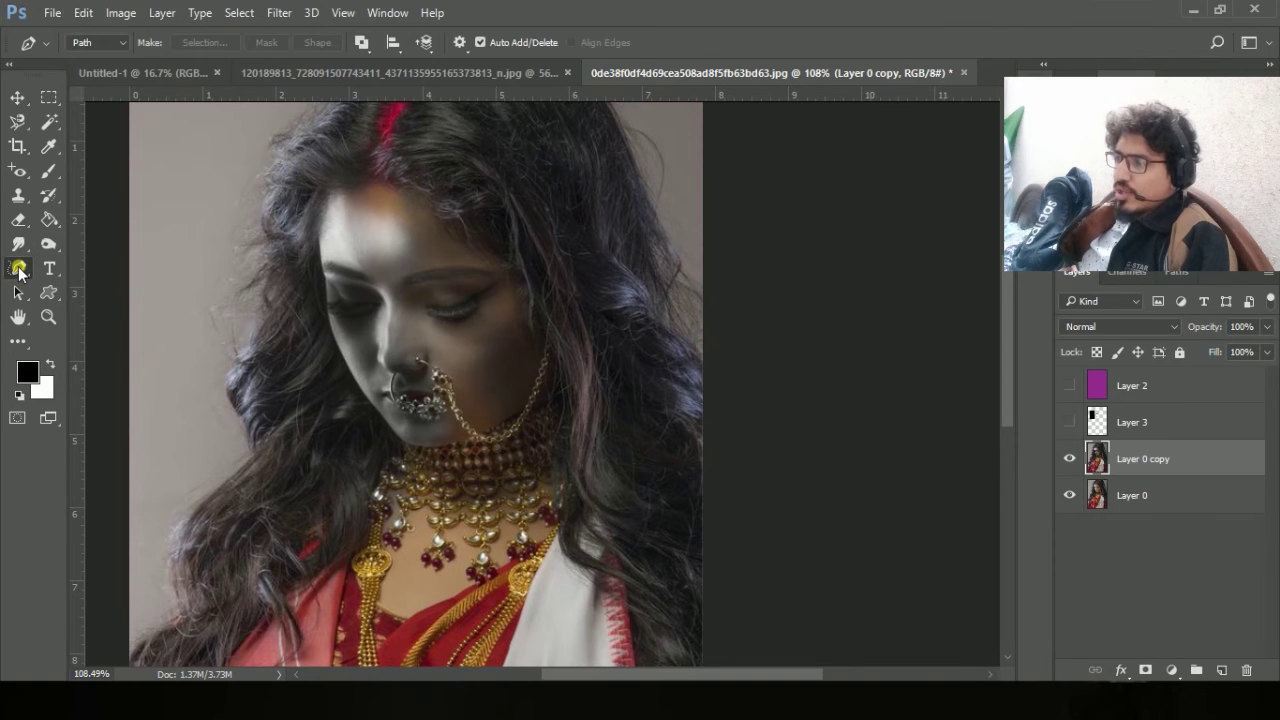
{"action": "right_click", "coordinate": [18, 270]}
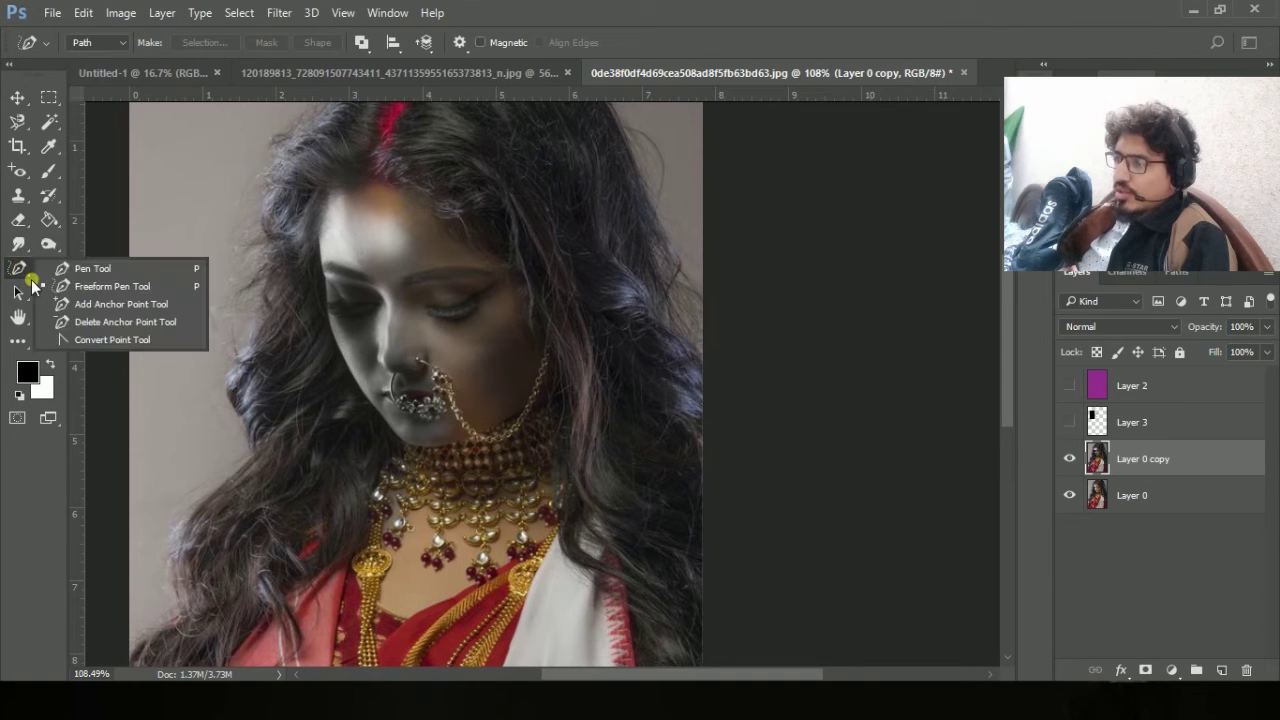
{"action": "left_click", "coordinate": [125, 272]}
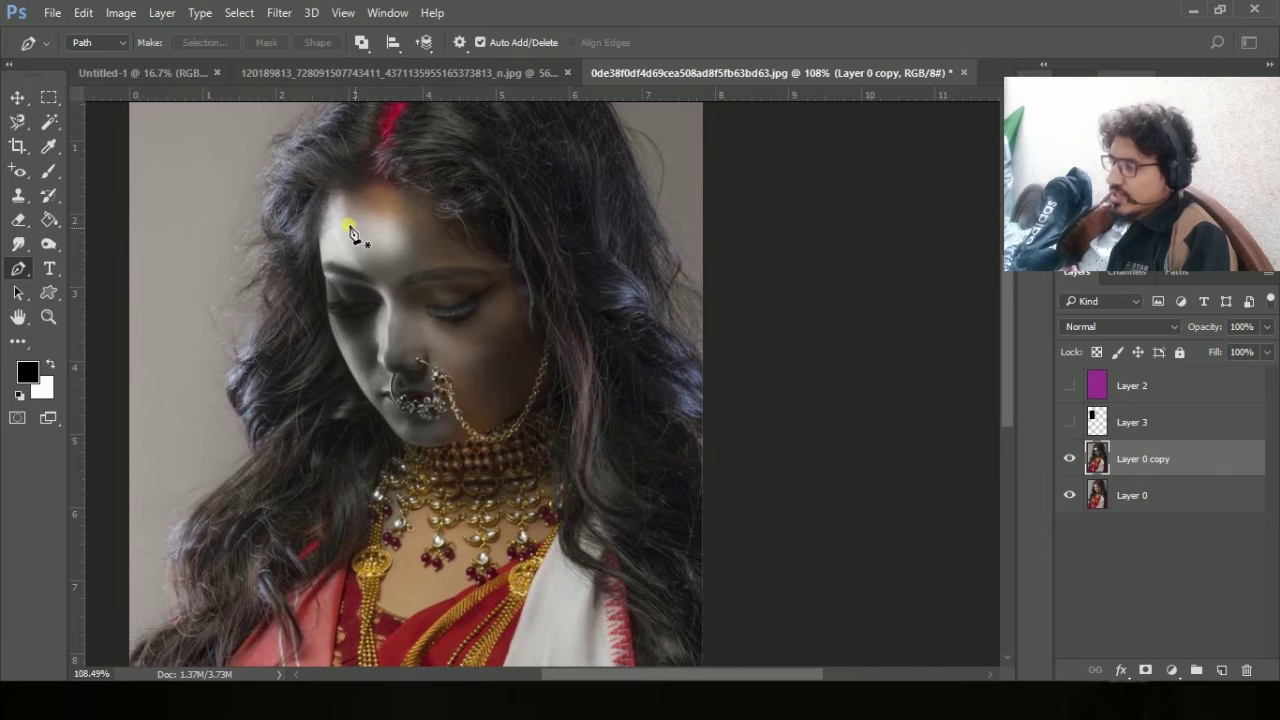
{"action": "left_click", "coordinate": [1069, 458]}
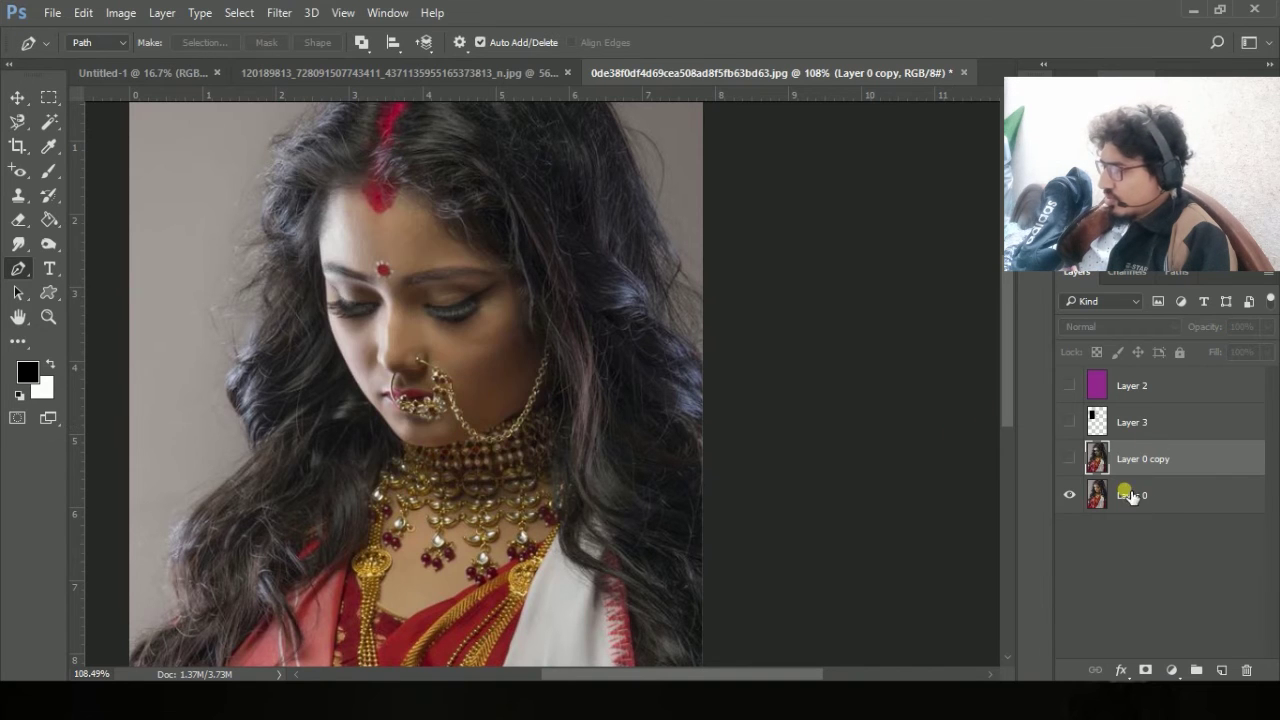
{"action": "left_click", "coordinate": [1133, 497]}
{"action": "left_click", "coordinate": [116, 44]}
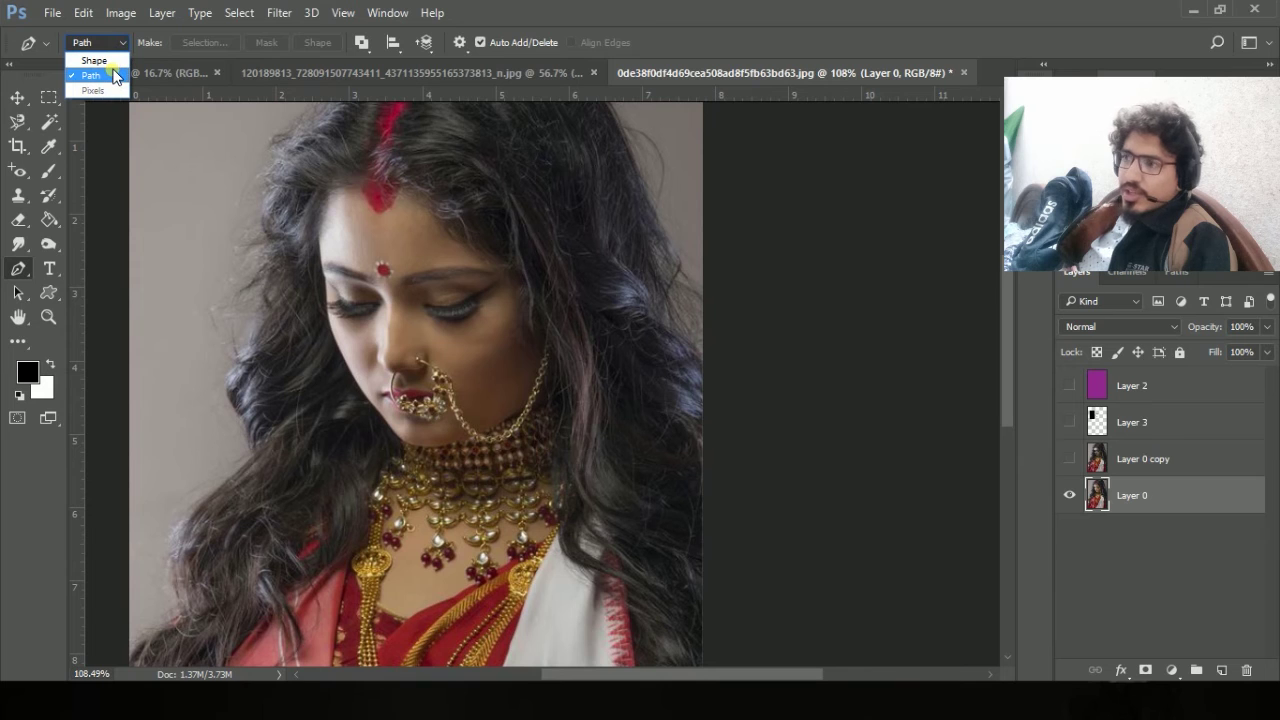
Start a pen path at the left hairline and add a curved anchor point along the forehead's outer edge.
{"action": "scroll", "coordinate": [345, 245], "scroll_direction": "up", "scroll_amount": 3}
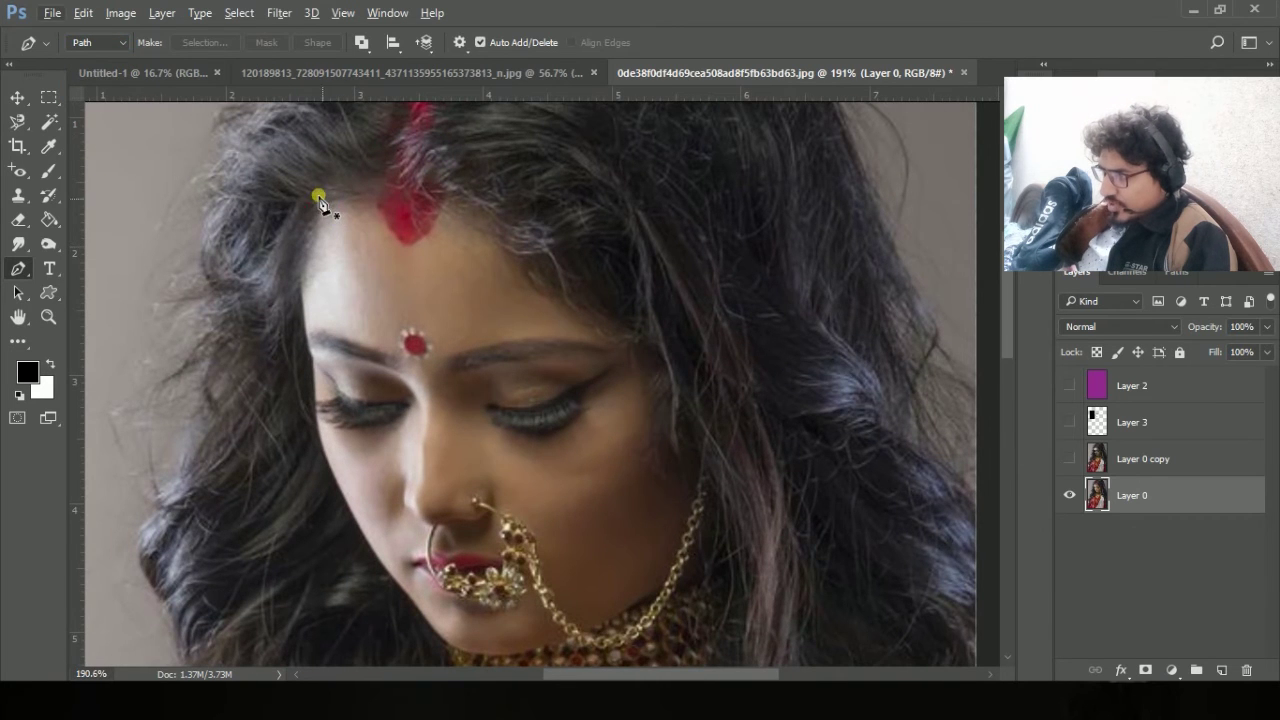
{"action": "left_click", "coordinate": [318, 194]}
{"action": "left_click_drag", "start_coordinate": [304, 295], "coordinate": [289, 350]}
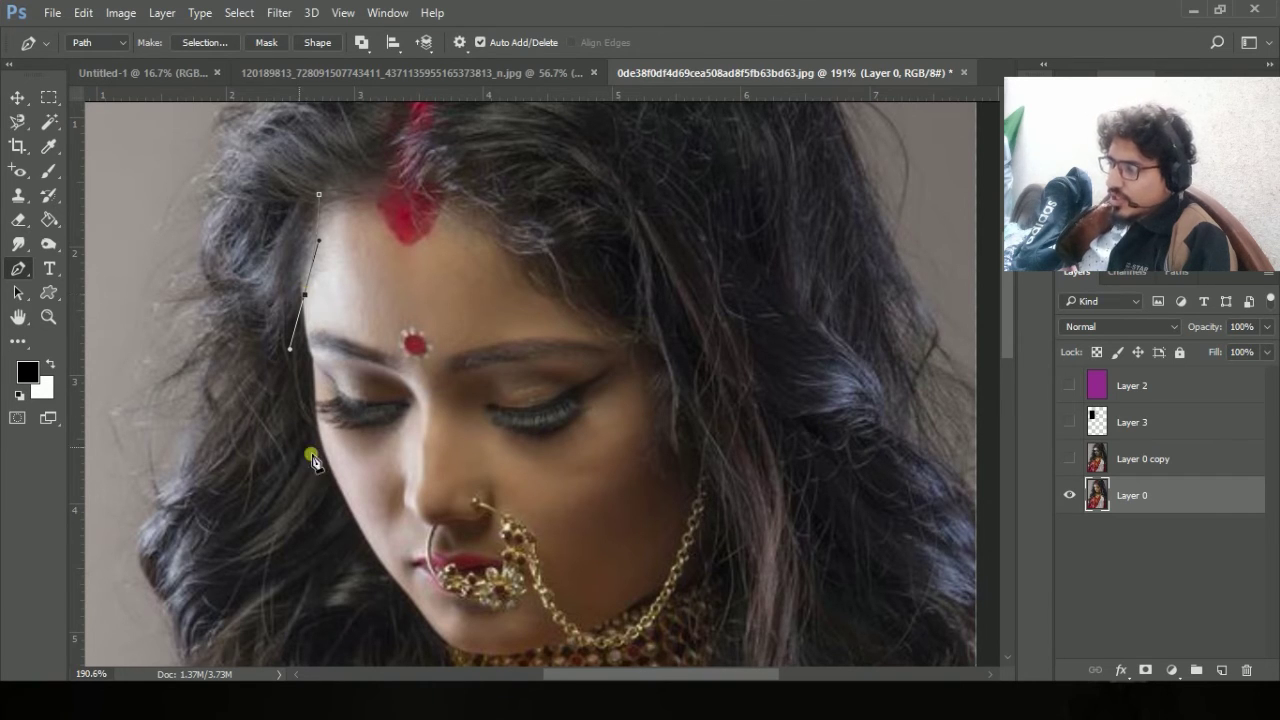
{"action": "left_click_drag", "start_coordinate": [317, 352], "coordinate": [328, 421]}
{"action": "left_click_drag", "start_coordinate": [229, 389], "coordinate": [189, 503]}
{"action": "scroll", "coordinate": [351, 286], "scroll_direction": "up", "scroll_amount": 2}
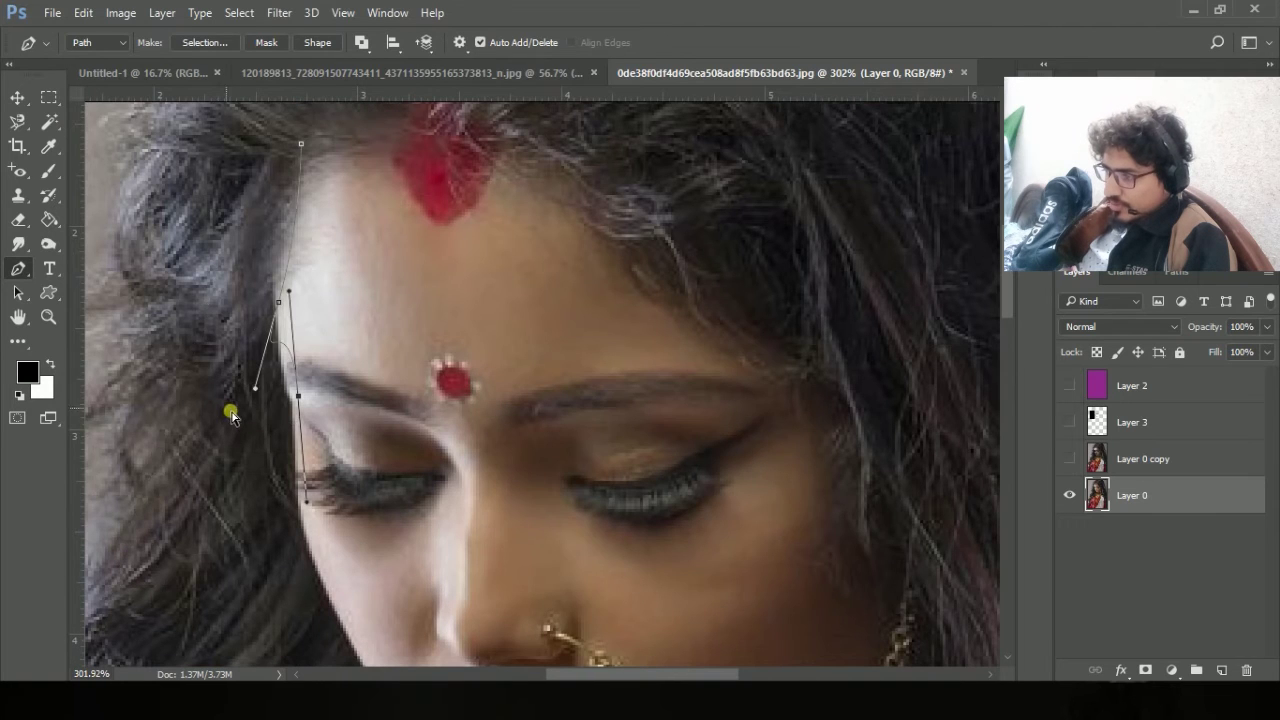
{"action": "key", "text": "ctrl+alt+z"}
{"action": "key", "text": "ctrl+alt+z"}
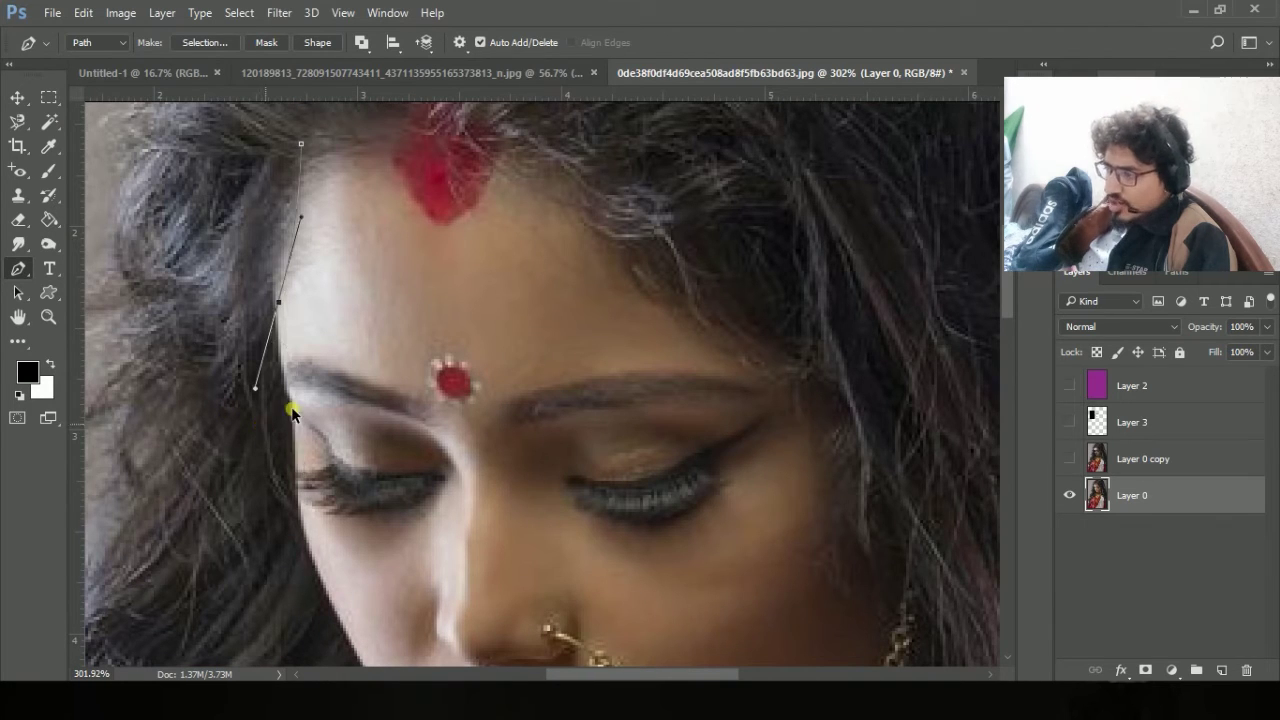
Extend the path along the outer eyebrow, eye and cheek edge, removing the outgoing handles at the curved anchor points.
{"action": "left_click", "coordinate": [280, 305], "text": "alt"}
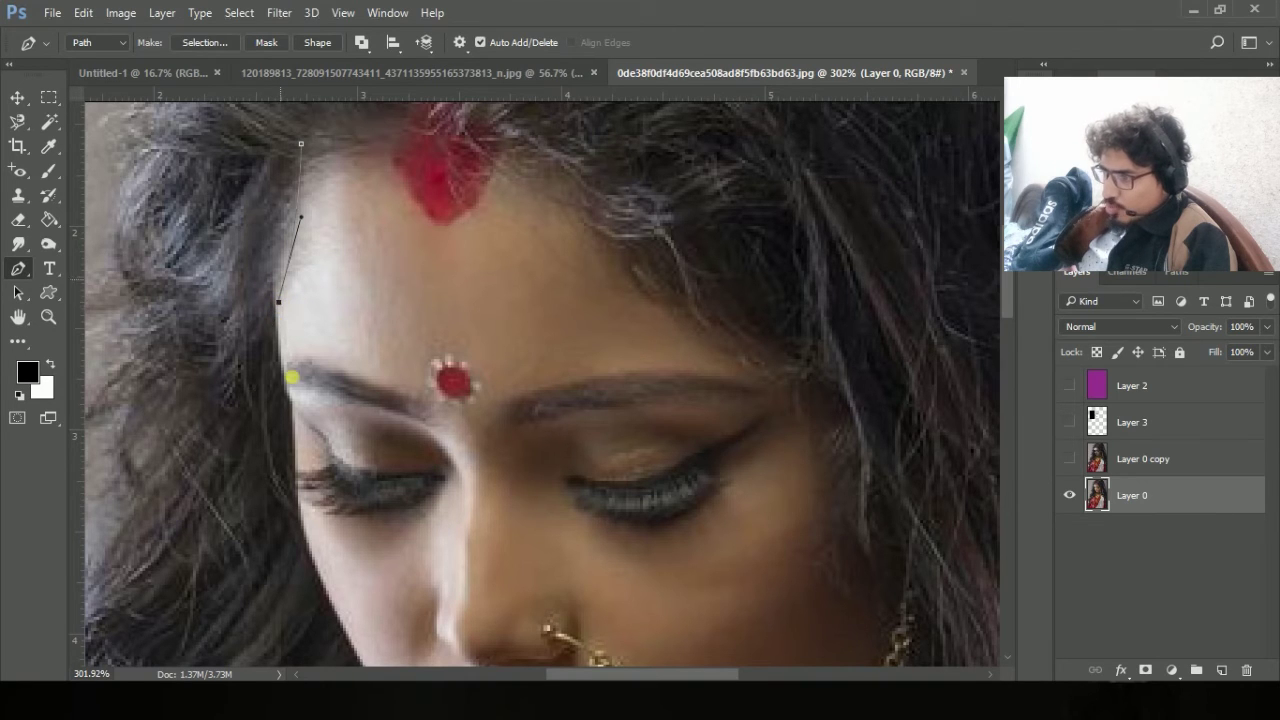
{"action": "left_click_drag", "start_coordinate": [297, 410], "coordinate": [285, 527]}
{"action": "left_click", "coordinate": [296, 487], "text": "alt"}
{"action": "left_click_drag", "start_coordinate": [304, 364], "coordinate": [254, 277]}
{"action": "left_click_drag", "start_coordinate": [280, 462], "coordinate": [329, 531]}
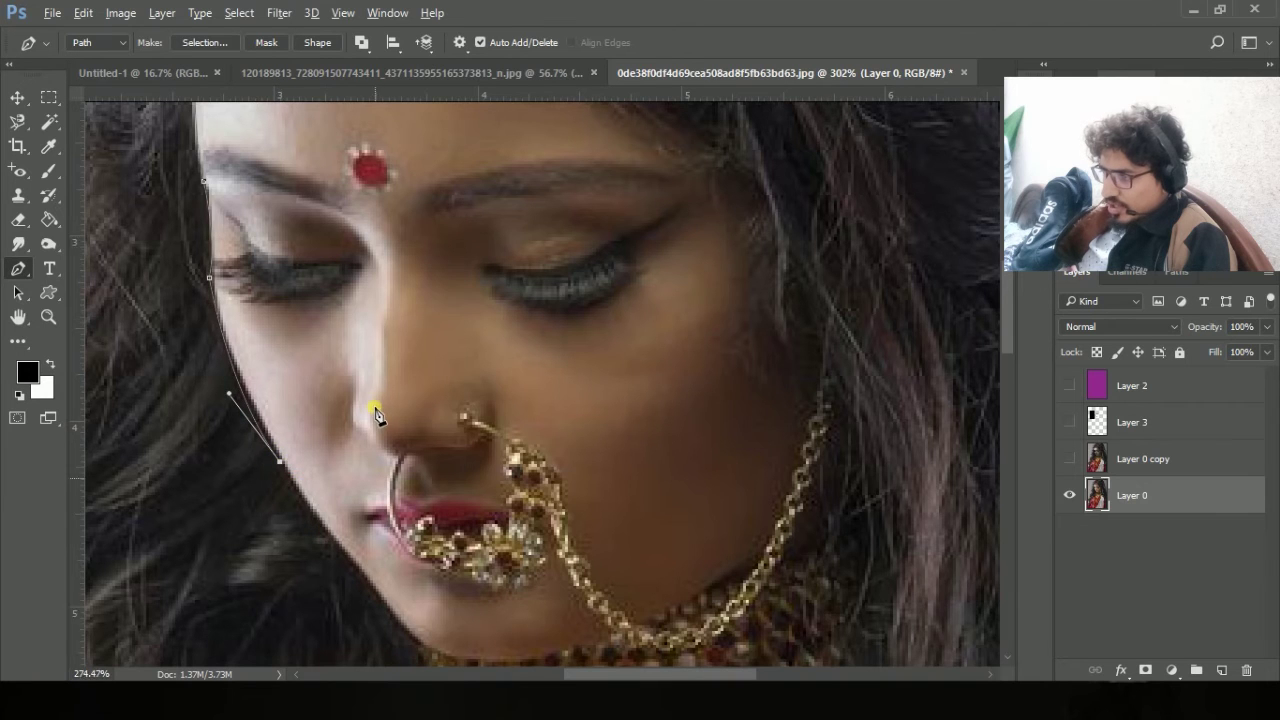
Carry the path up from the cheek across the forehead and close it at the hairline starting point.
{"action": "scroll", "coordinate": [284, 470], "scroll_direction": "down", "scroll_amount": 3}
{"action": "left_click_drag", "start_coordinate": [408, 315], "coordinate": [404, 294]}
{"action": "left_click", "coordinate": [368, 220]}
{"action": "left_click_drag", "start_coordinate": [318, 226], "coordinate": [280, 249]}
{"action": "scroll", "coordinate": [366, 274], "scroll_direction": "down", "scroll_amount": 2}
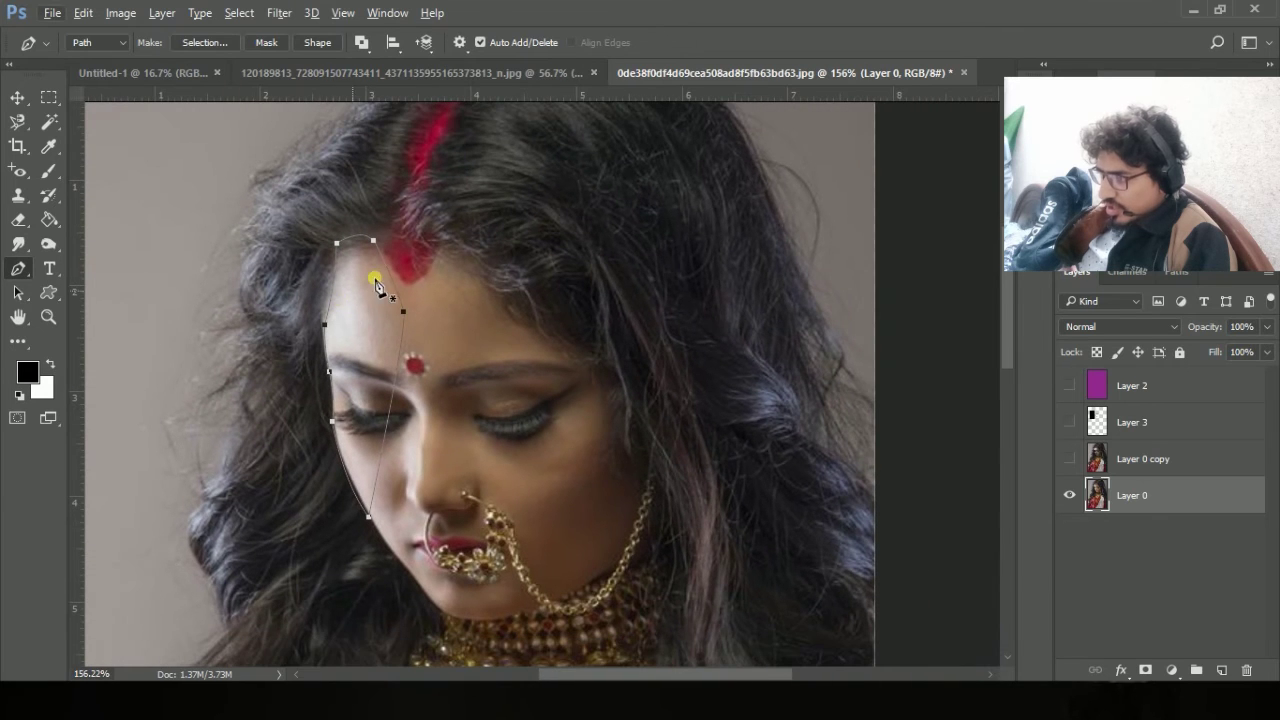
Convert the closed path into a new anti-aliased selection with a feather radius of 0 pixels.
{"action": "right_click", "coordinate": [370, 296]}
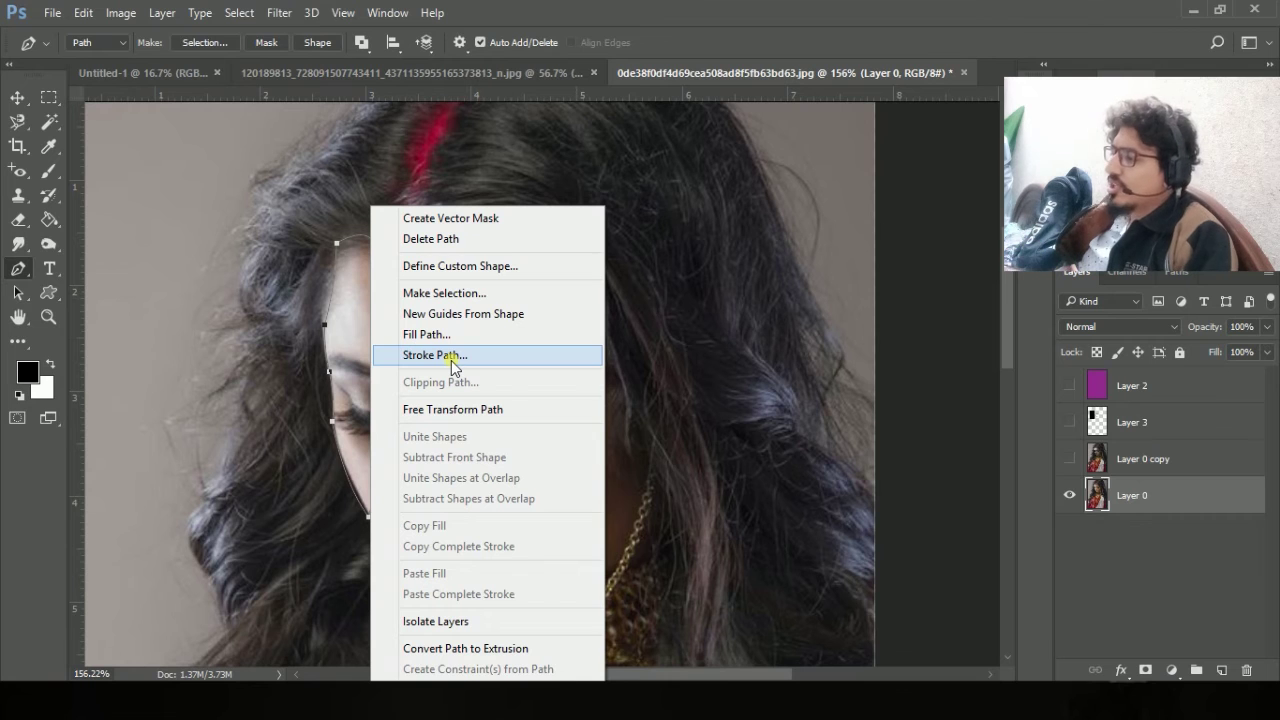
{"action": "left_click", "coordinate": [468, 296]}
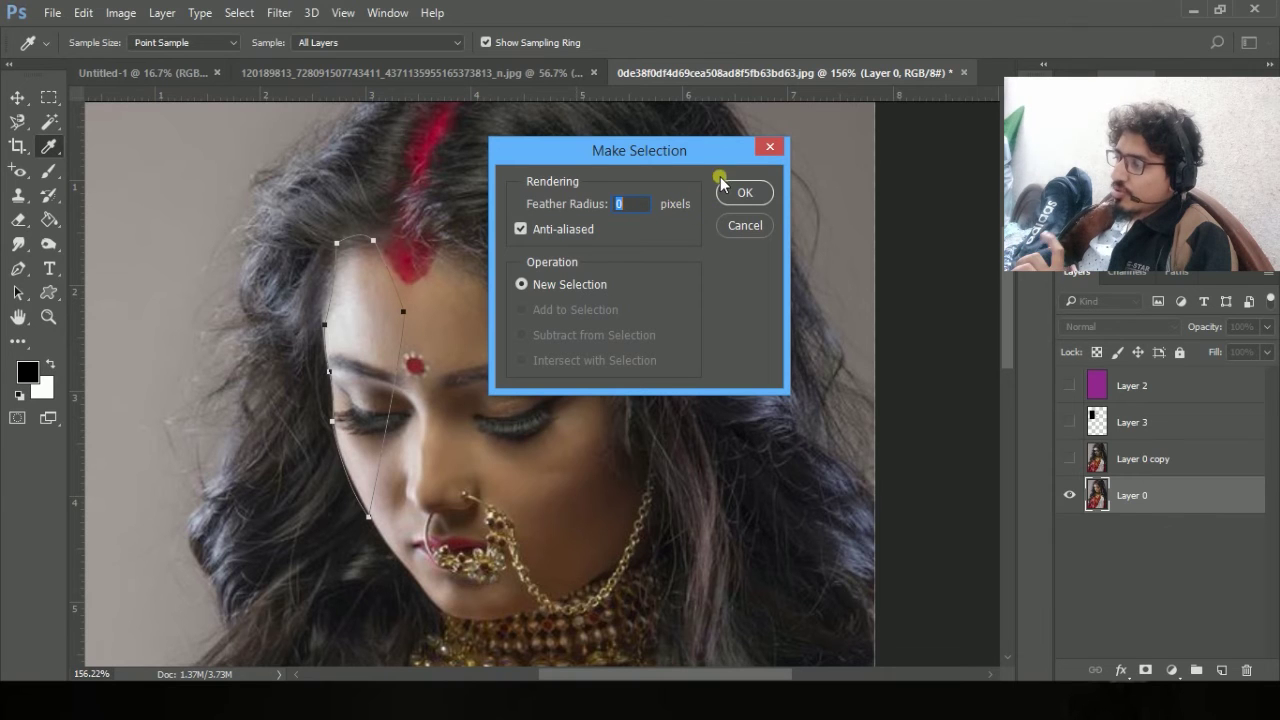
{"action": "left_click", "coordinate": [747, 193]}
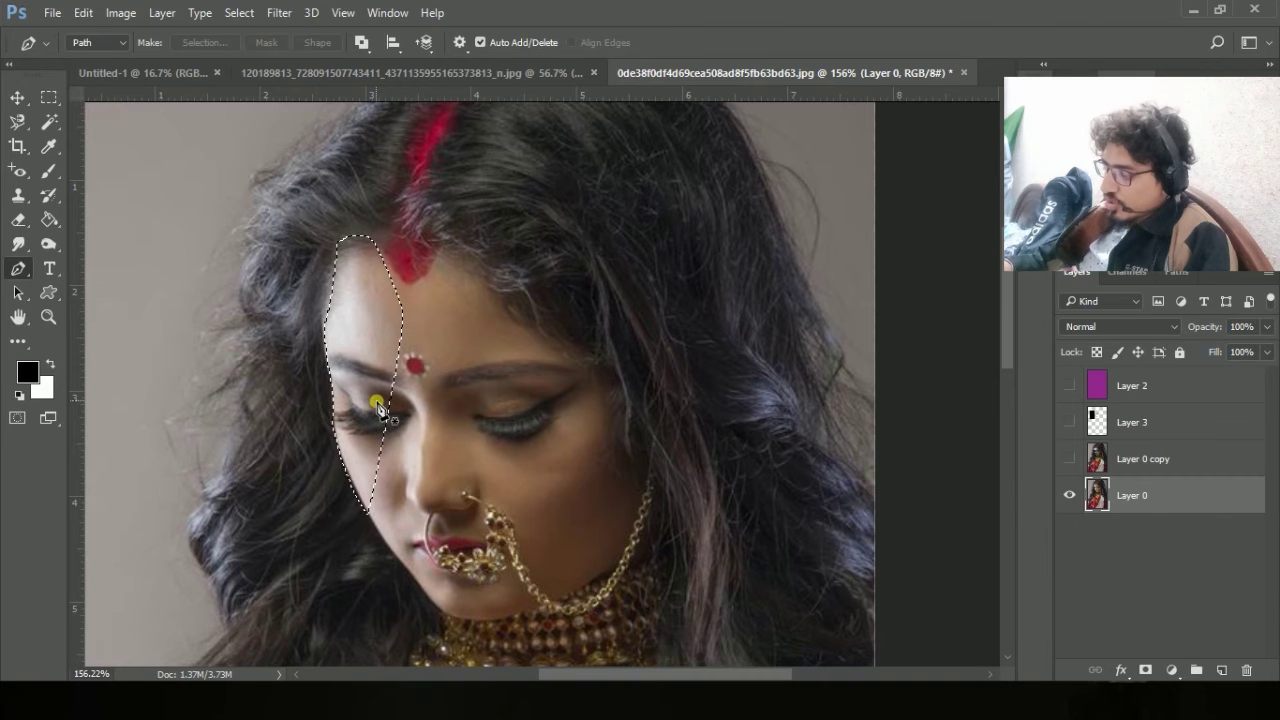
Copy the selected face section to a new layer, check it with Layer 0 hidden, and undo back to the path.
{"action": "key", "text": "ctrl+j"}
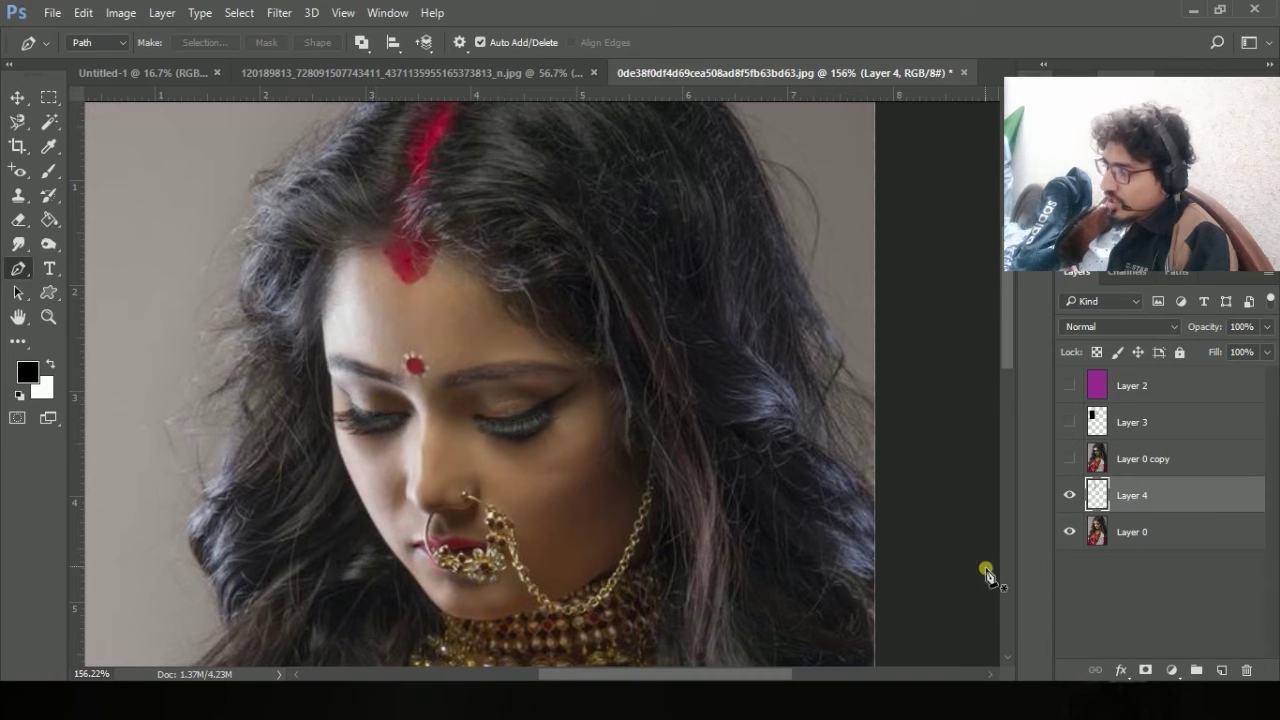
{"action": "left_click", "coordinate": [1069, 531]}
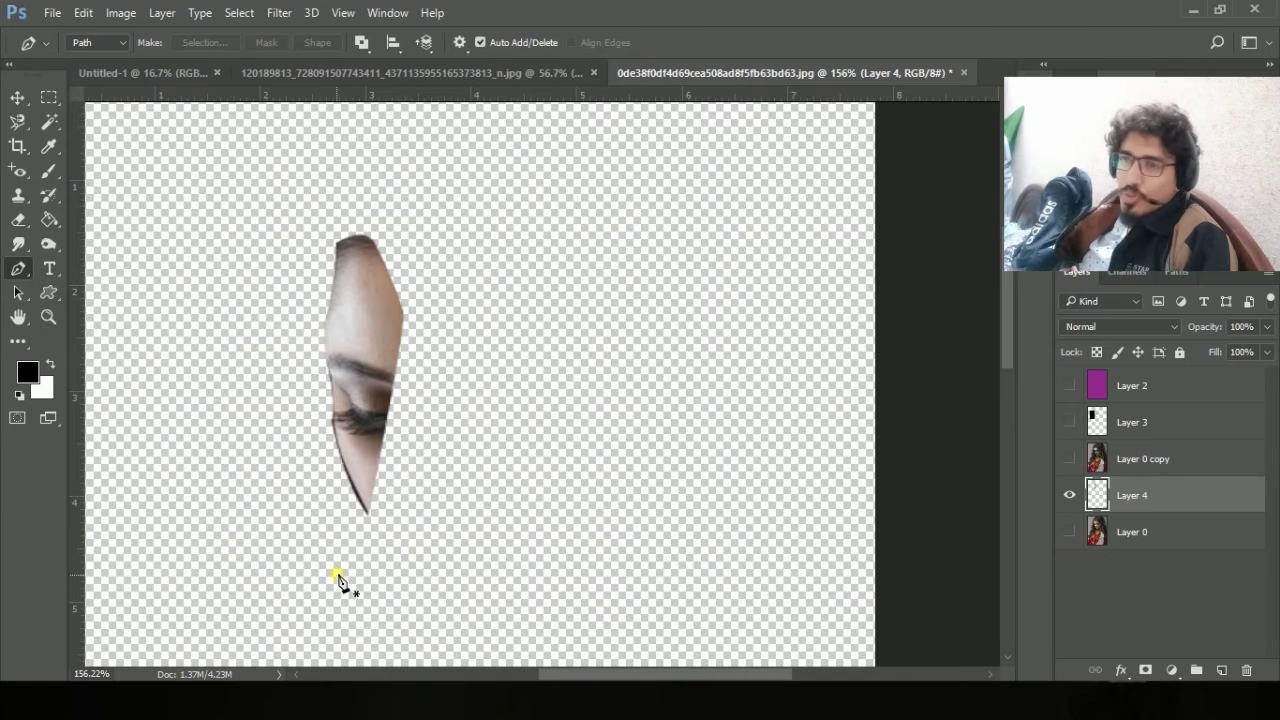
{"action": "left_click", "coordinate": [1069, 531]}
{"action": "key", "text": "ctrl+alt+z"}
{"action": "key", "text": "ctrl+alt+z"}
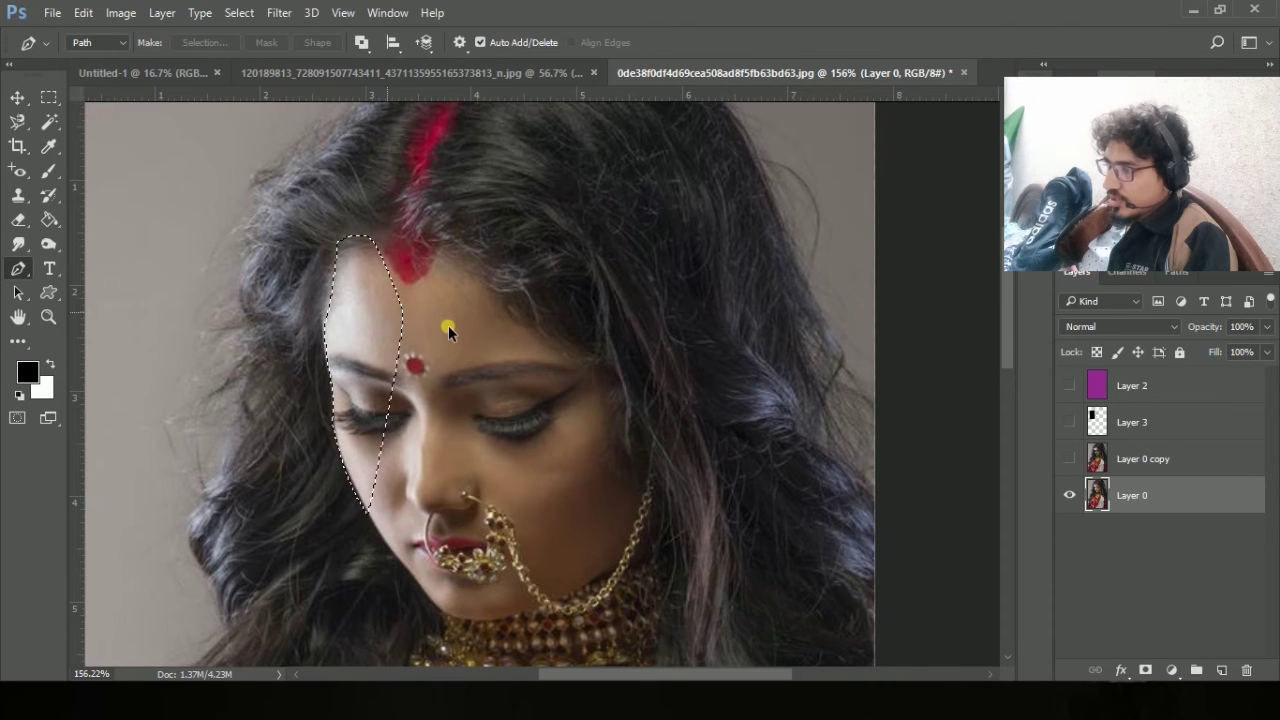
Create a vector mask on Layer 0 from the closed face path, inspect the masked section up close, and undo the mask.
{"action": "right_click", "coordinate": [356, 301]}
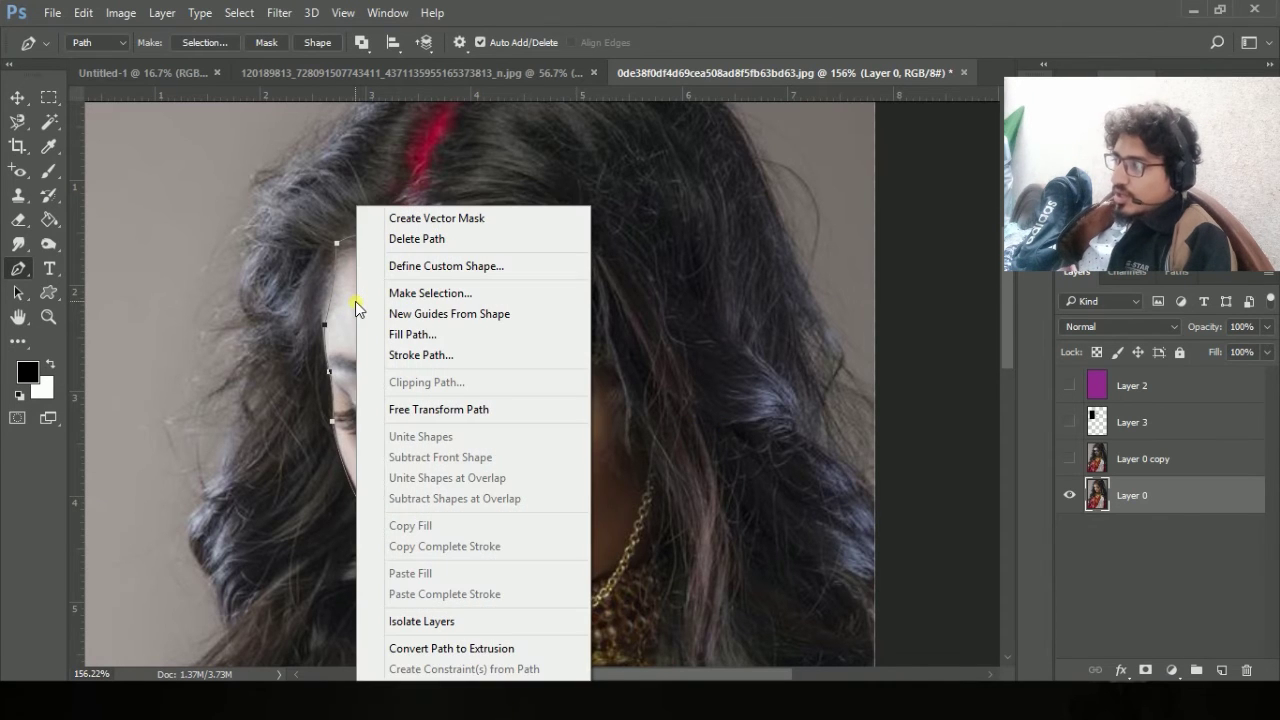
{"action": "left_click", "coordinate": [429, 222]}
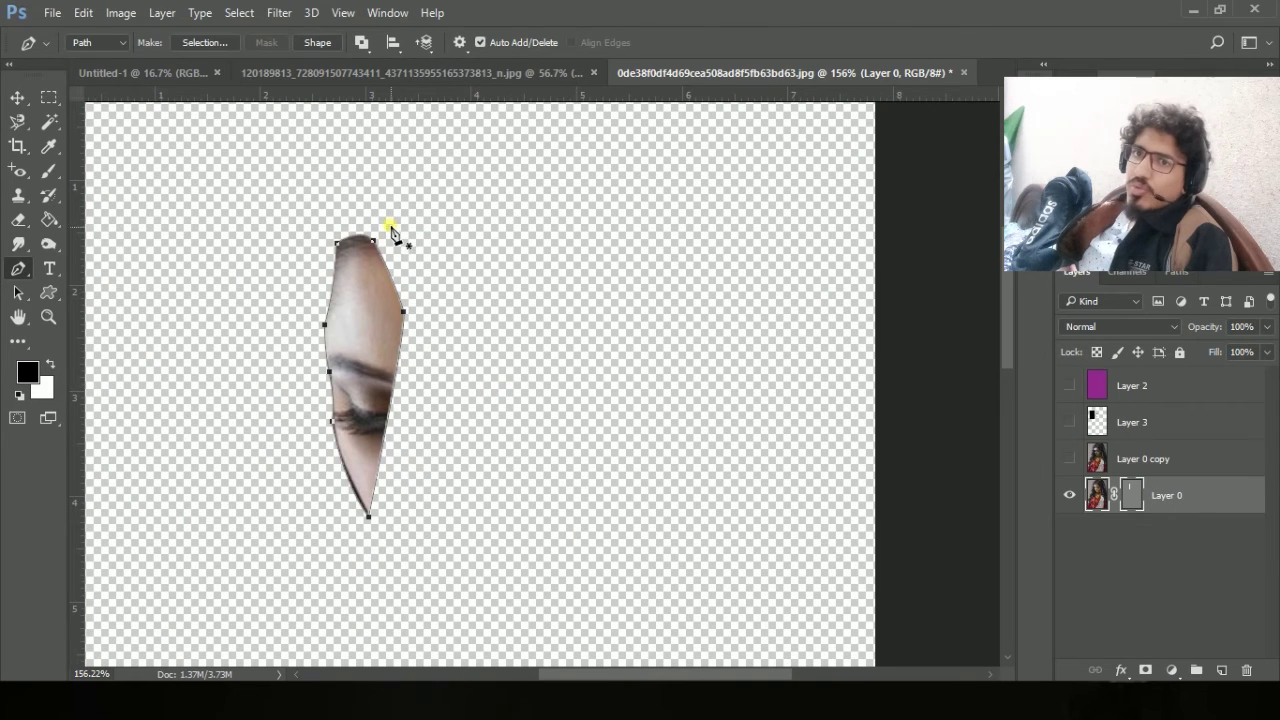
{"action": "scroll", "coordinate": [395, 243], "scroll_direction": "up", "scroll_amount": 5}
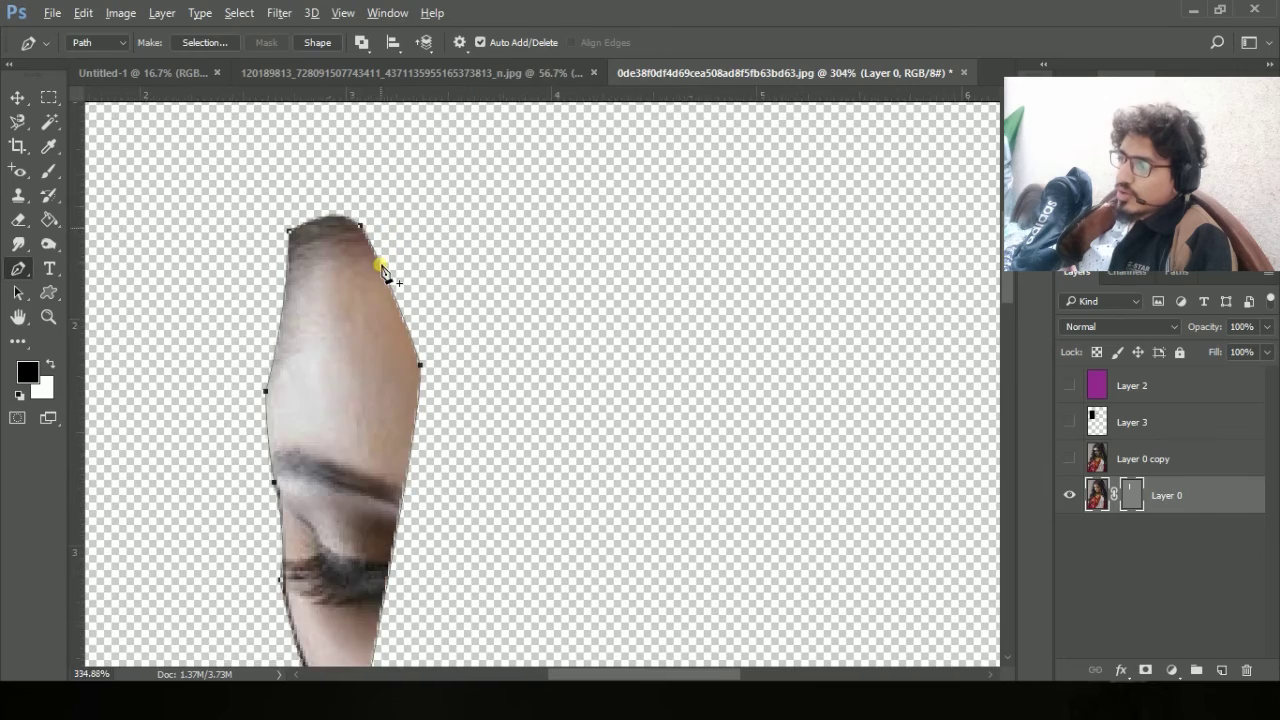
{"action": "scroll", "coordinate": [379, 281], "scroll_direction": "down", "scroll_amount": 3}
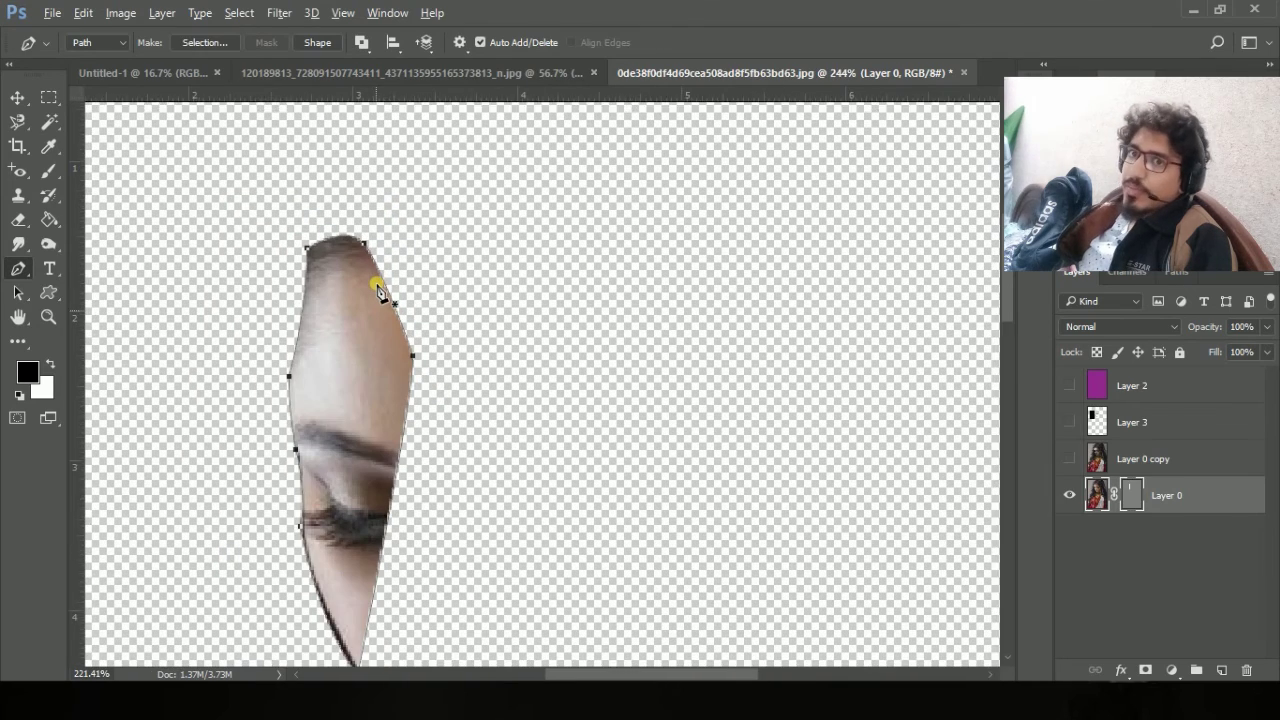
{"action": "left_click_drag", "start_coordinate": [457, 351], "coordinate": [508, 271]}
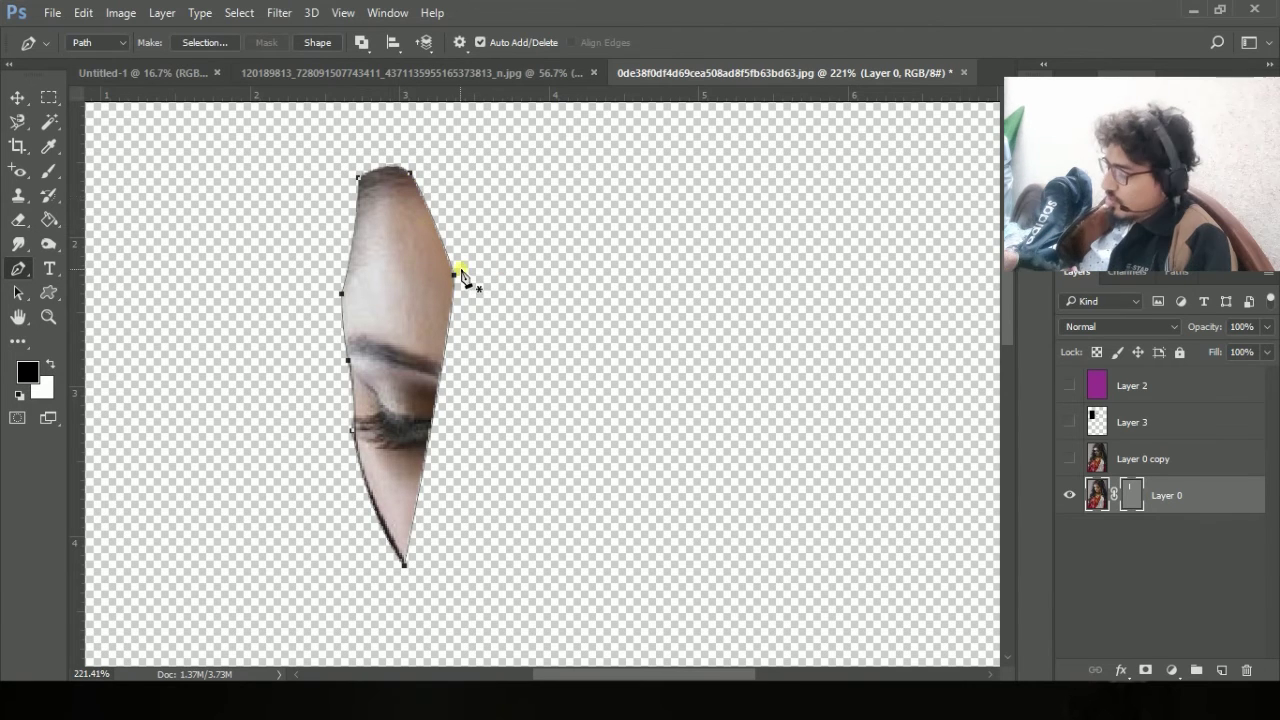
{"action": "key", "text": "Return"}
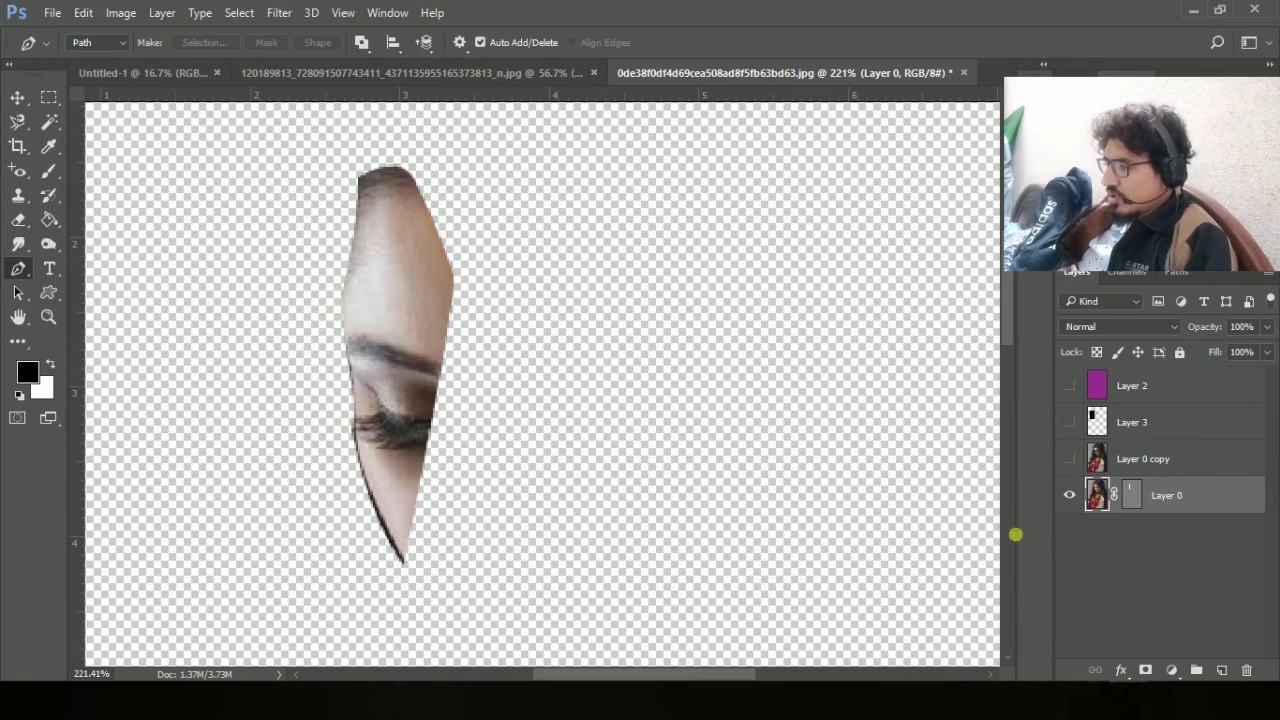
{"action": "key", "text": "ctrl+z"}
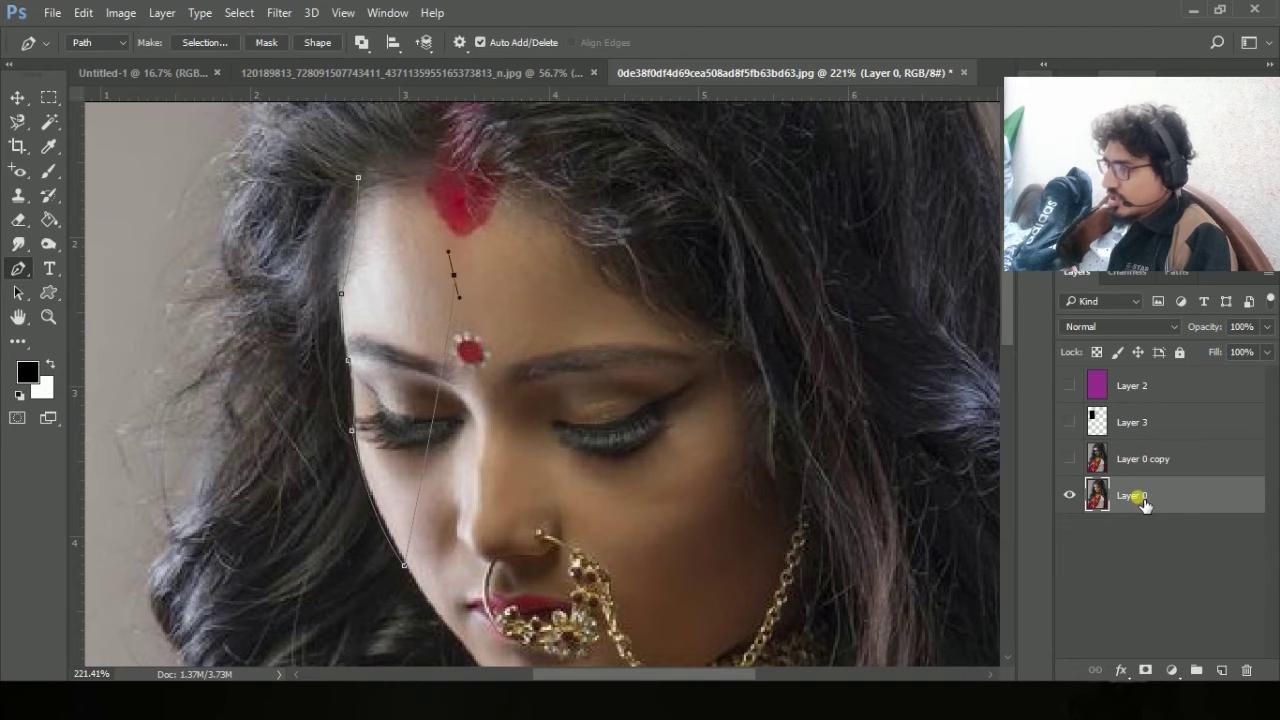
{"action": "left_click", "coordinate": [1087, 495]}
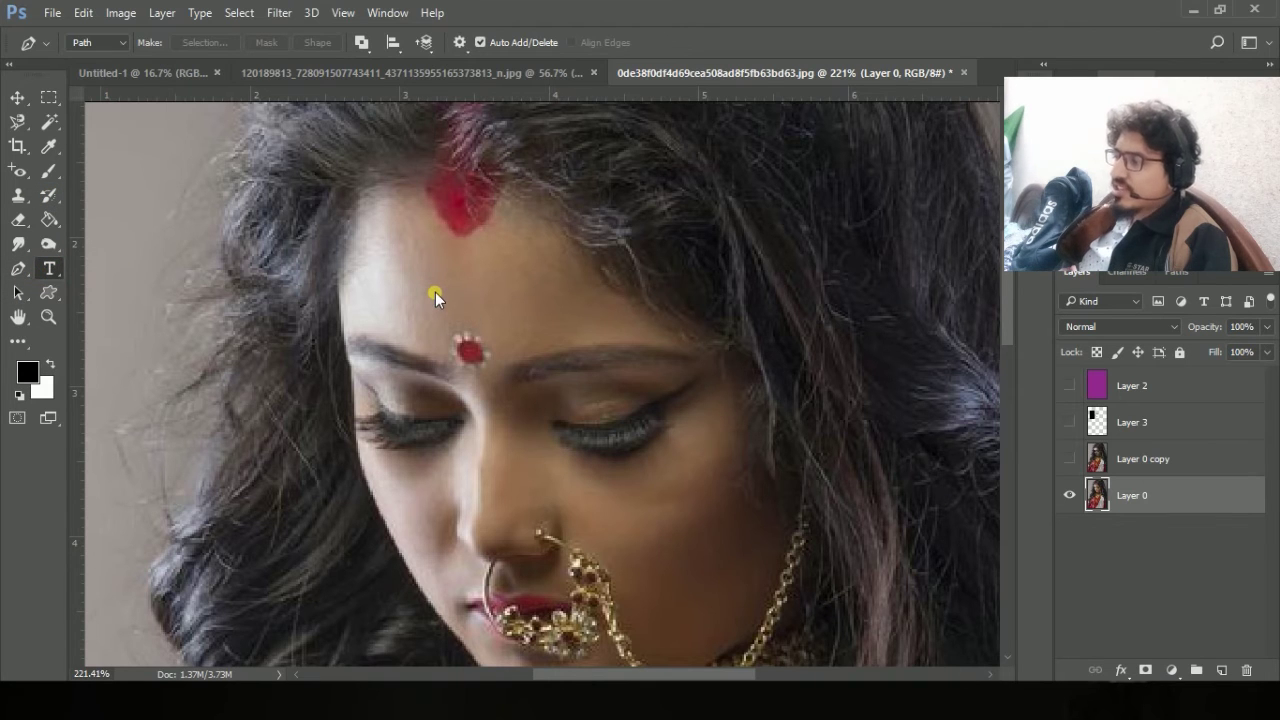
Delete the hidden Layer 0 copy and Layer 3, keeping Layer 0 and Layer 2.
{"action": "scroll", "coordinate": [435, 292], "scroll_direction": "down", "scroll_amount": 3}
{"action": "key", "text": "t"}
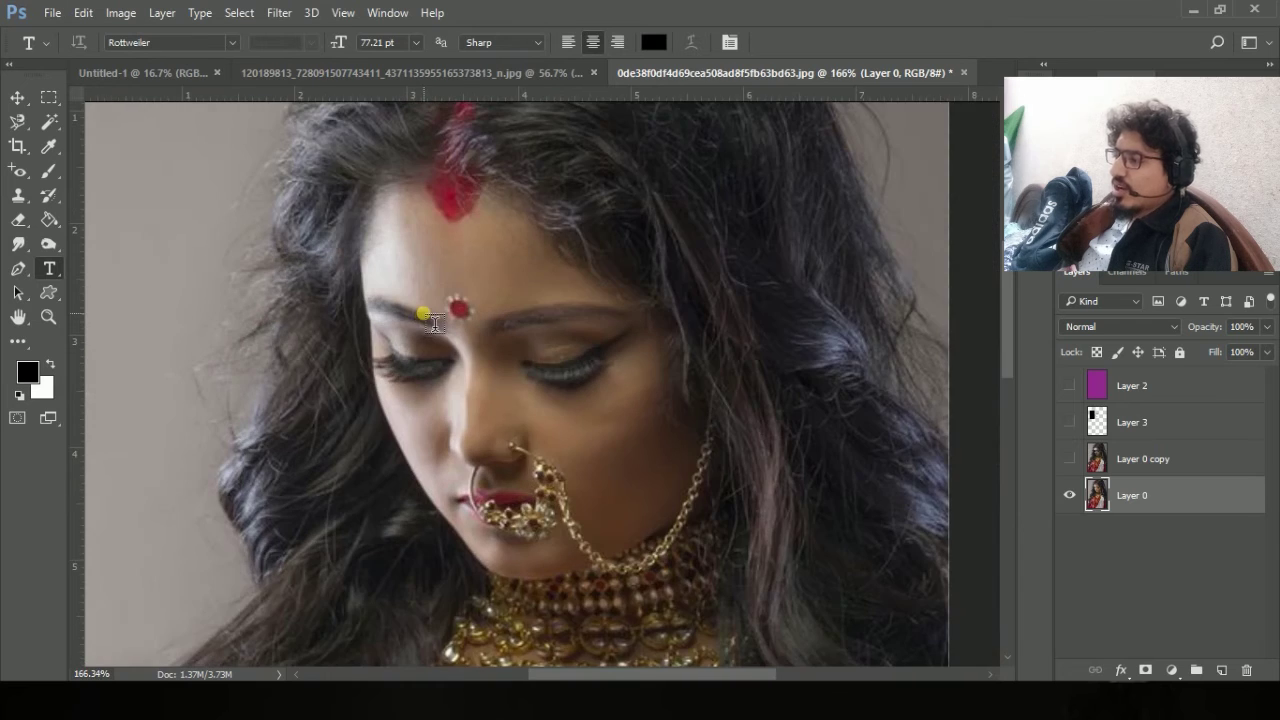
{"action": "scroll", "coordinate": [435, 322], "scroll_direction": "down", "scroll_amount": 3}
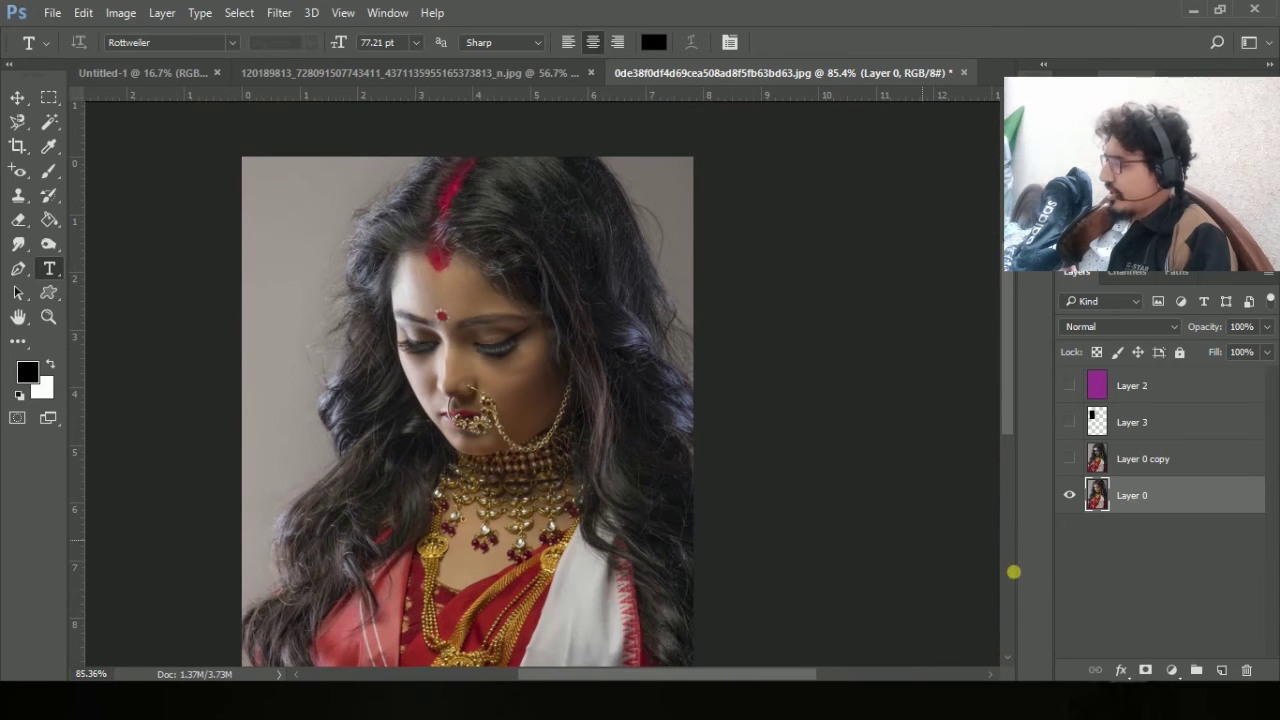
{"action": "left_click", "coordinate": [1140, 460]}
{"action": "left_click", "coordinate": [1070, 459]}
{"action": "left_click", "coordinate": [1155, 458]}
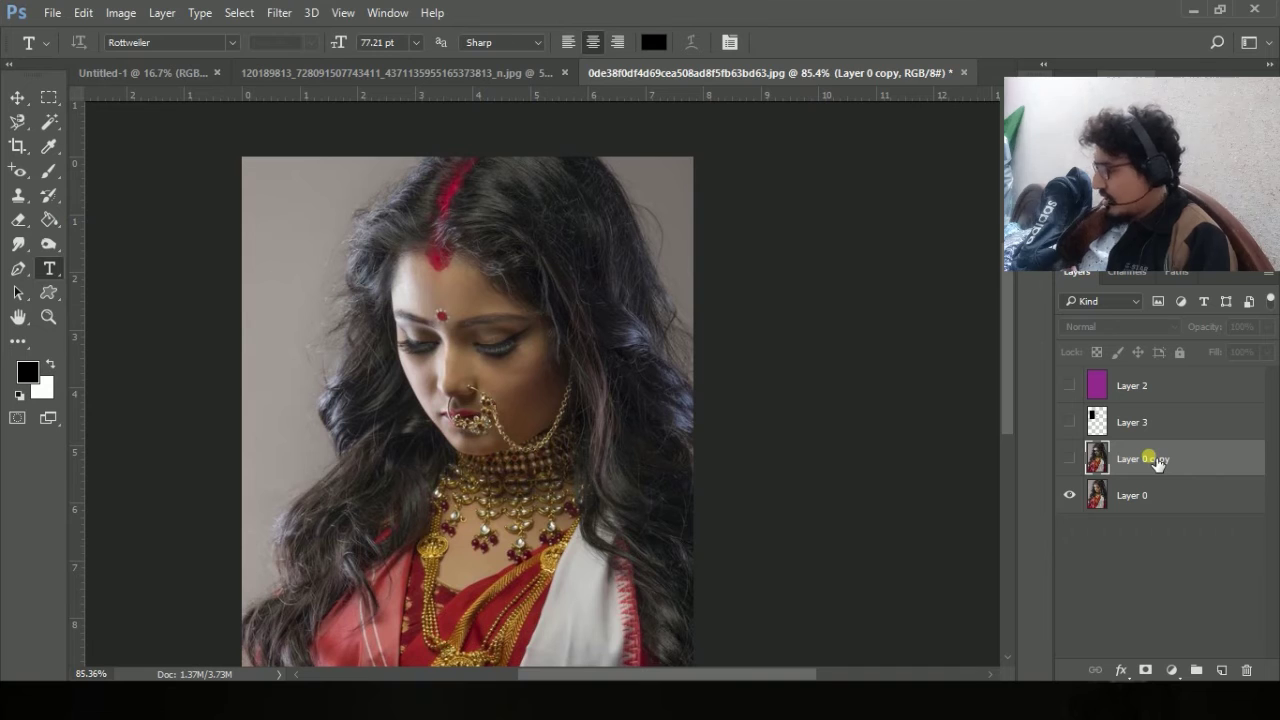
{"action": "key", "text": "Delete"}
{"action": "left_click", "coordinate": [1147, 436]}
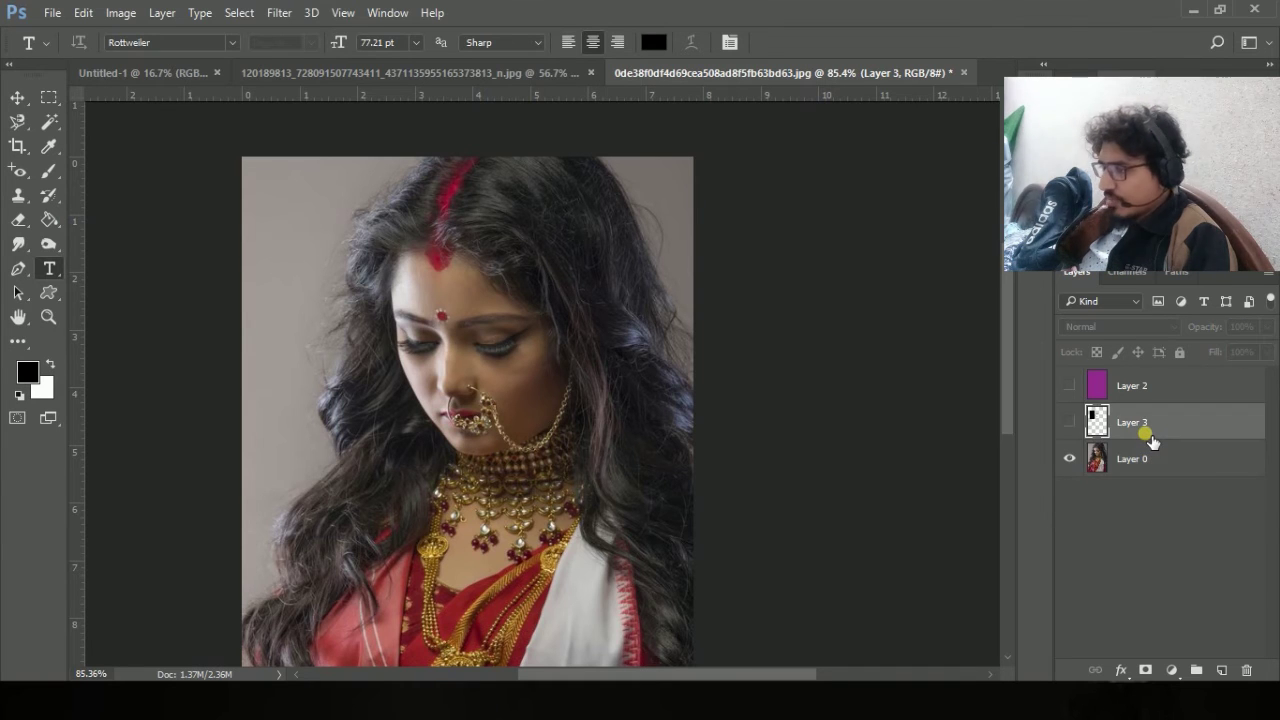
{"action": "key", "text": "Delete"}
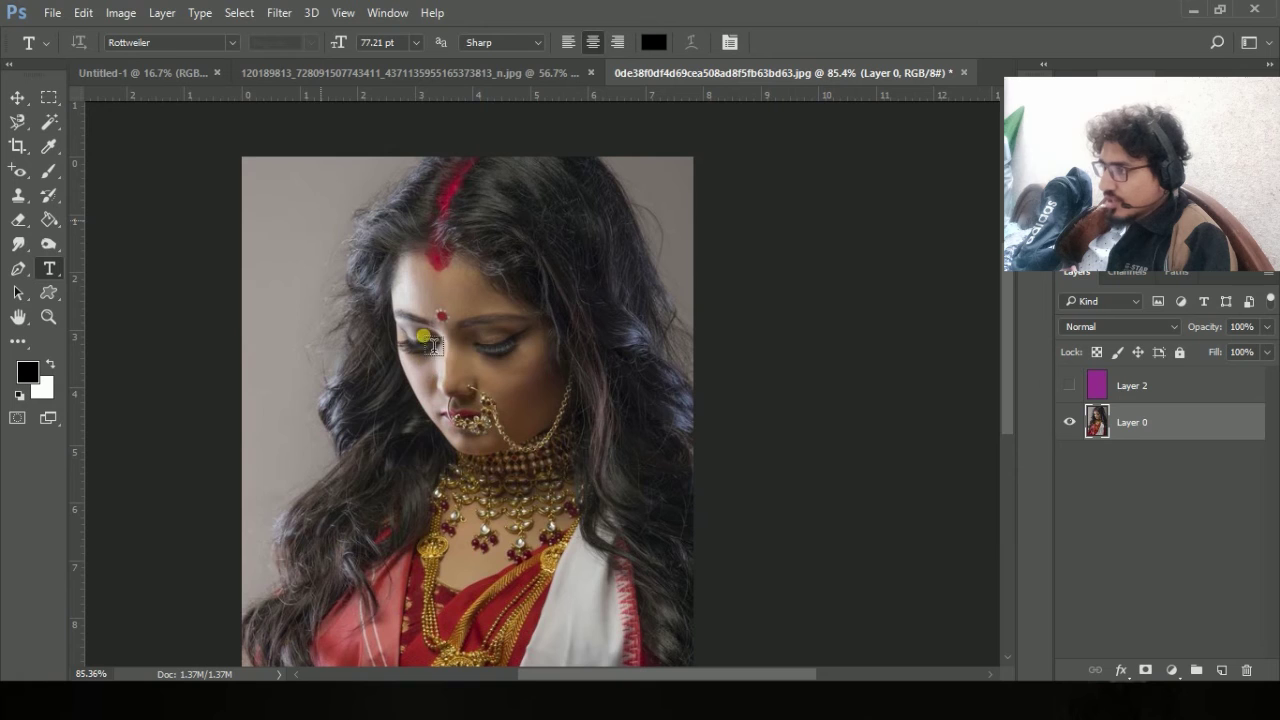
Add the point text "Hmtist" on the grey backdrop near the photo's upper-left corner, replacing the trial letters "isjdhjsd".
{"action": "left_click", "coordinate": [320, 220]}
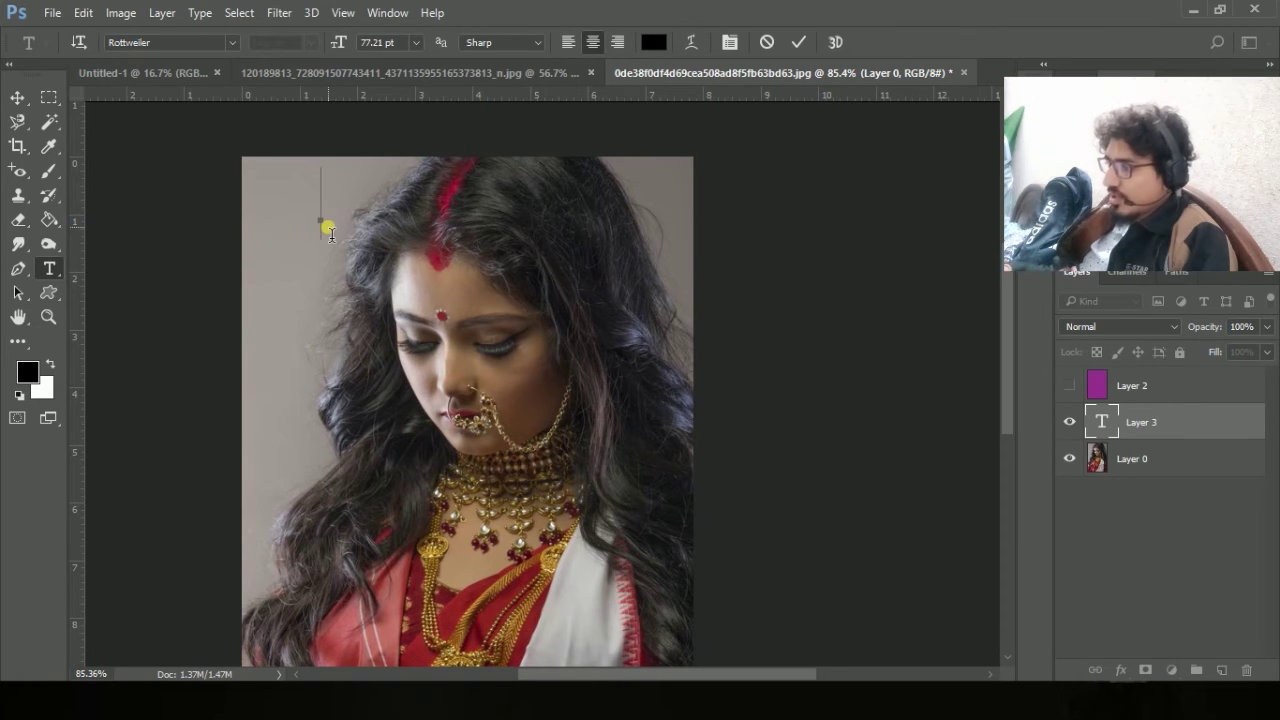
{"action": "type", "text": "isjdhisd"}
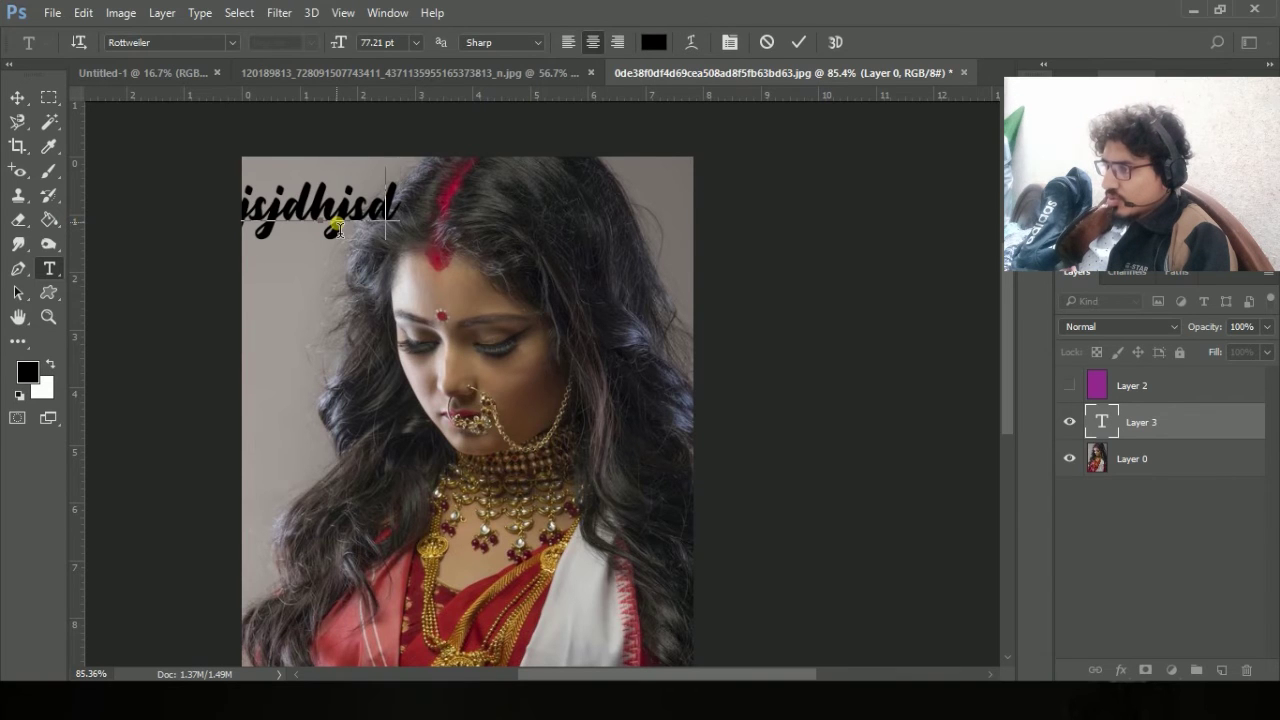
{"action": "key", "text": "BackSpace"}
{"action": "key", "text": "BackSpace"}
{"action": "key", "text": "BackSpace"}
{"action": "key", "text": "BackSpace"}
{"action": "key", "text": "BackSpace"}
{"action": "key", "text": "BackSpace"}
{"action": "key", "text": "BackSpace"}
{"action": "key", "text": "BackSpace"}
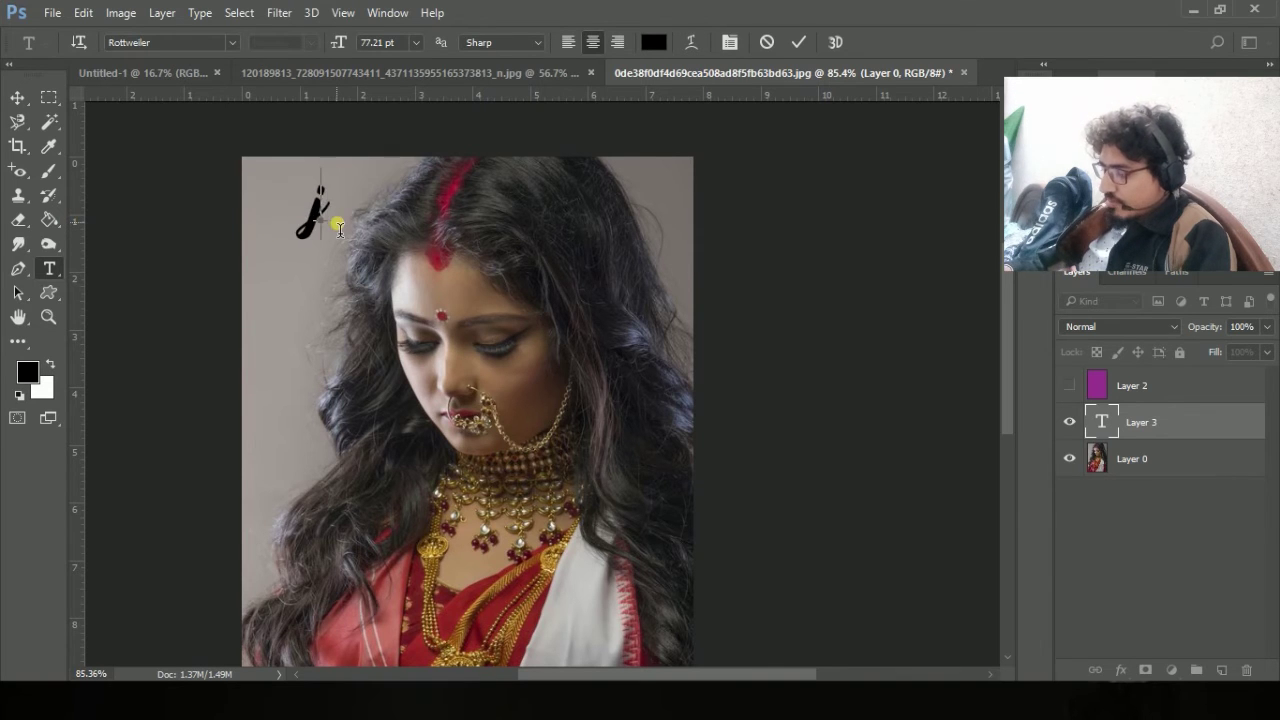
{"action": "type", "text": "Hmtist"}
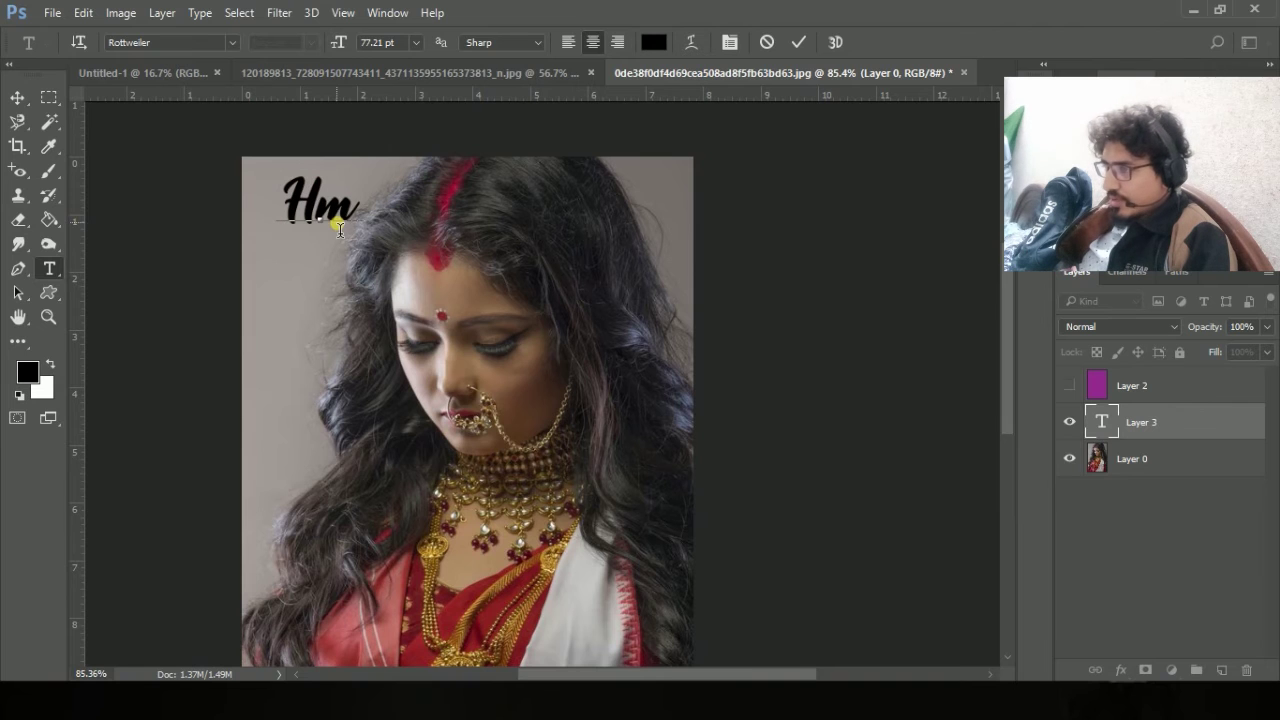
{"action": "left_click", "coordinate": [17, 97]}
{"action": "left_click_drag", "start_coordinate": [345, 349], "coordinate": [295, 304]}
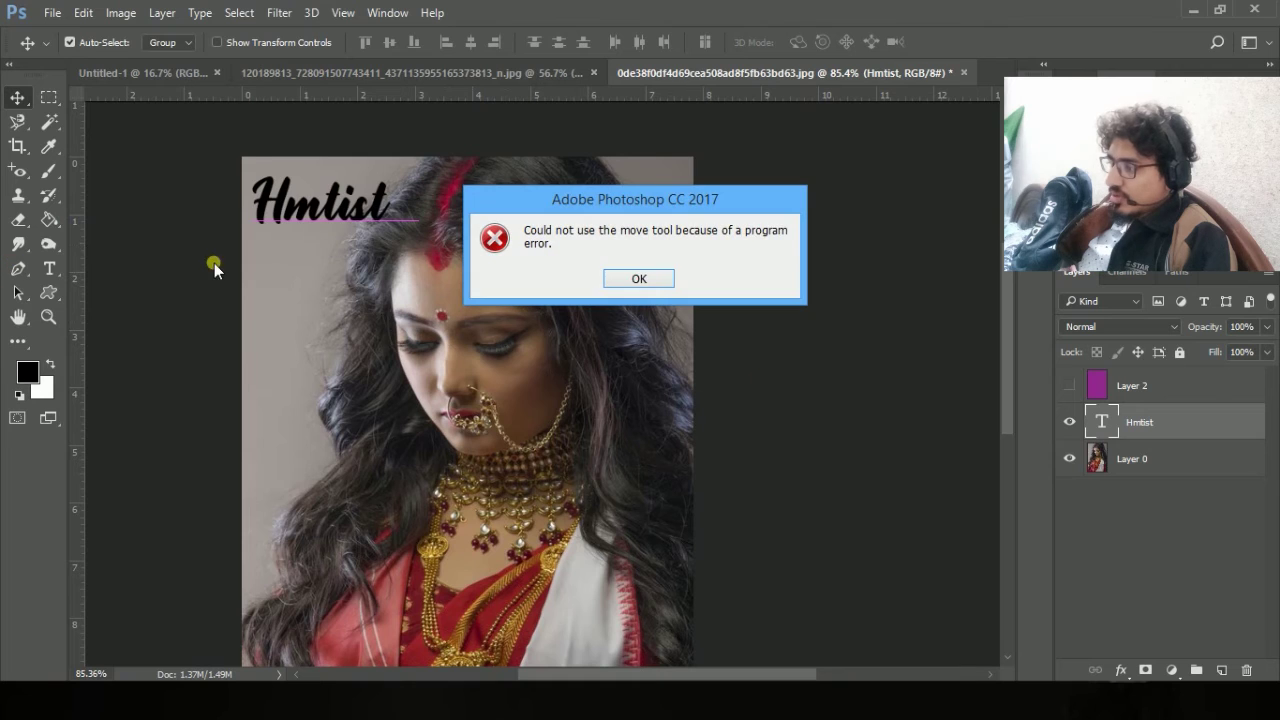
{"action": "left_click", "coordinate": [640, 279]}
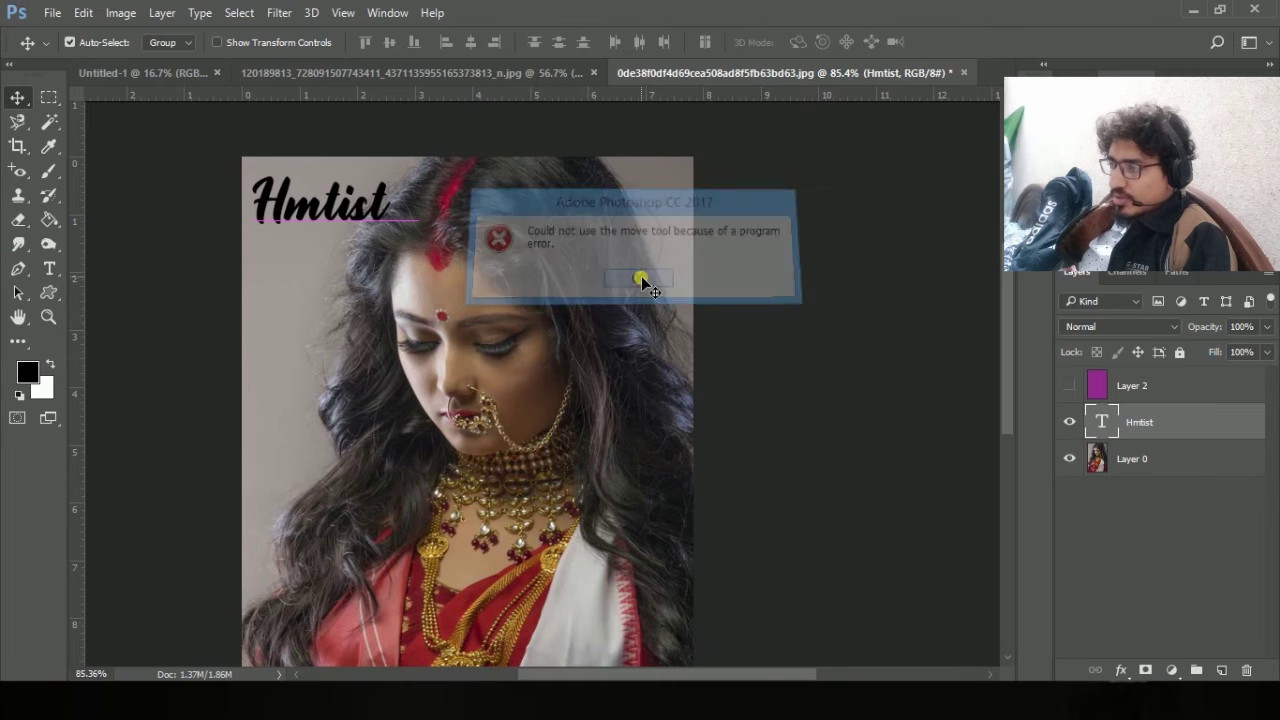
Colour only the letters "tist" yellow and move the text down and right over the hairline.
{"action": "left_click", "coordinate": [60, 266]}
{"action": "left_click_drag", "start_coordinate": [386, 206], "coordinate": [322, 213]}
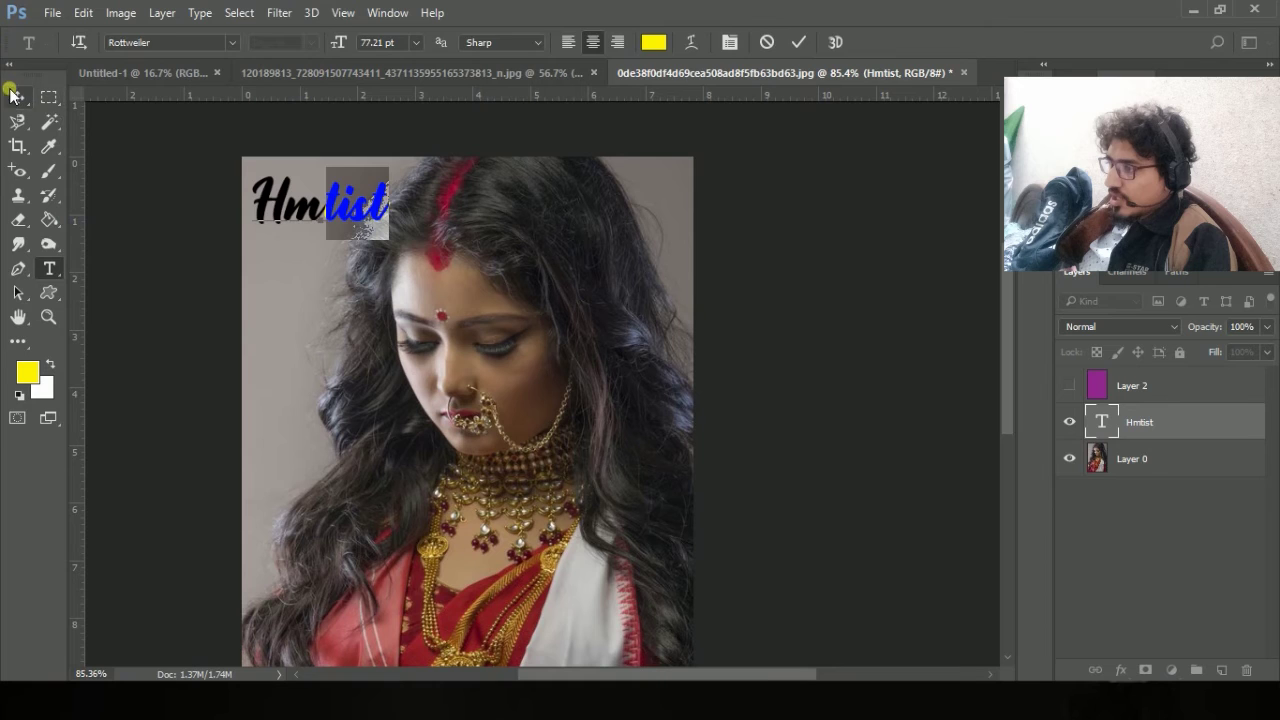
{"action": "left_click", "coordinate": [17, 97]}
{"action": "left_click_drag", "start_coordinate": [329, 208], "coordinate": [398, 244]}
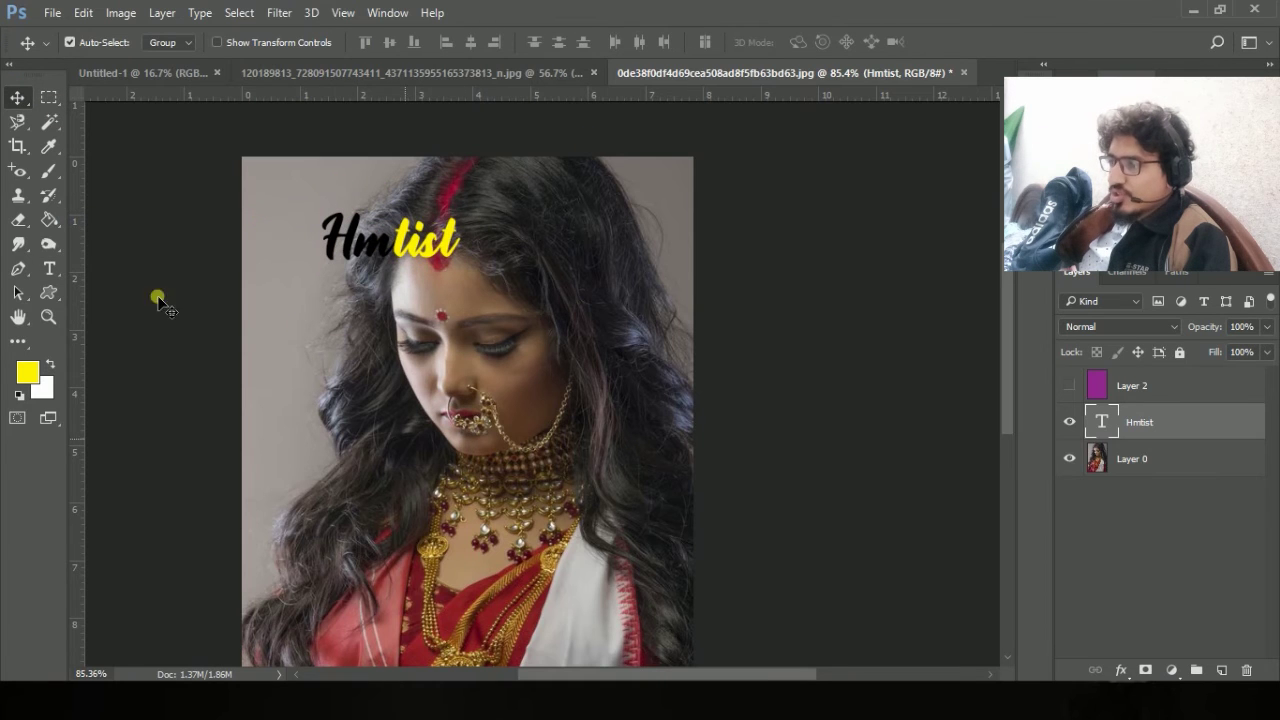
Recolour the whole Hmtist text layer to cyan 00deff without selecting its individual letters.
{"action": "left_click", "coordinate": [48, 270]}
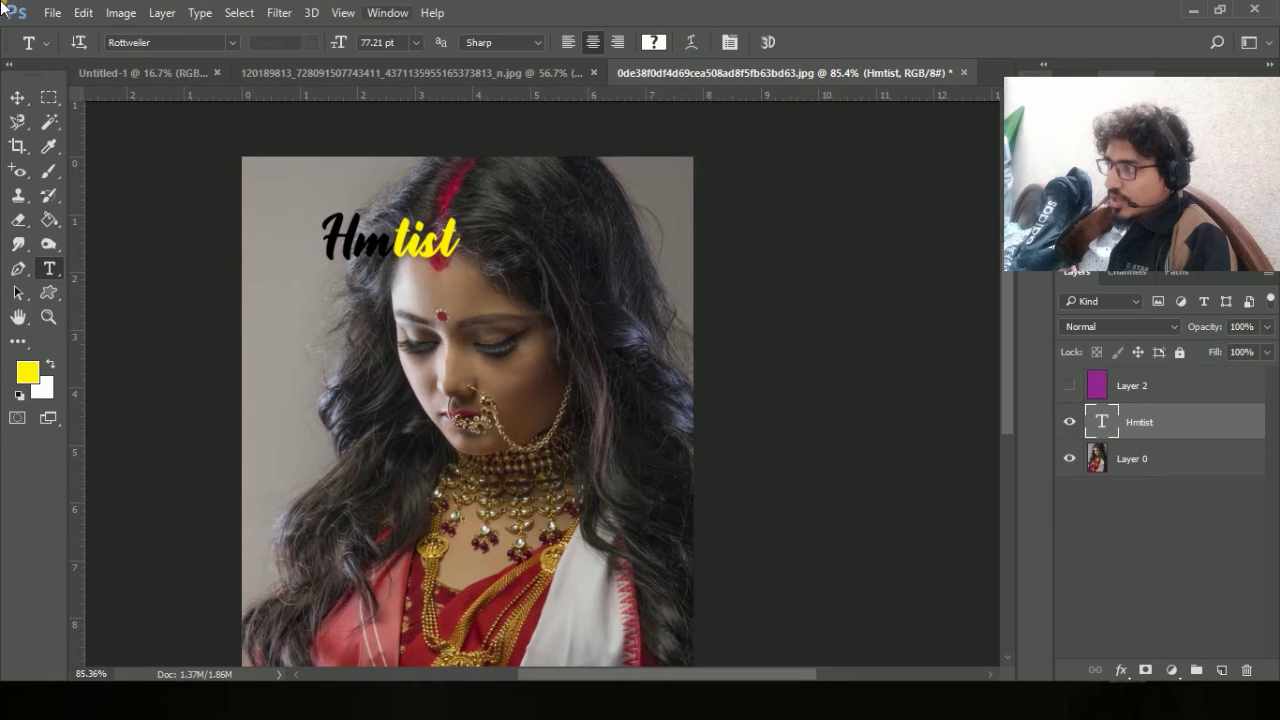
{"action": "left_click", "coordinate": [665, 47]}
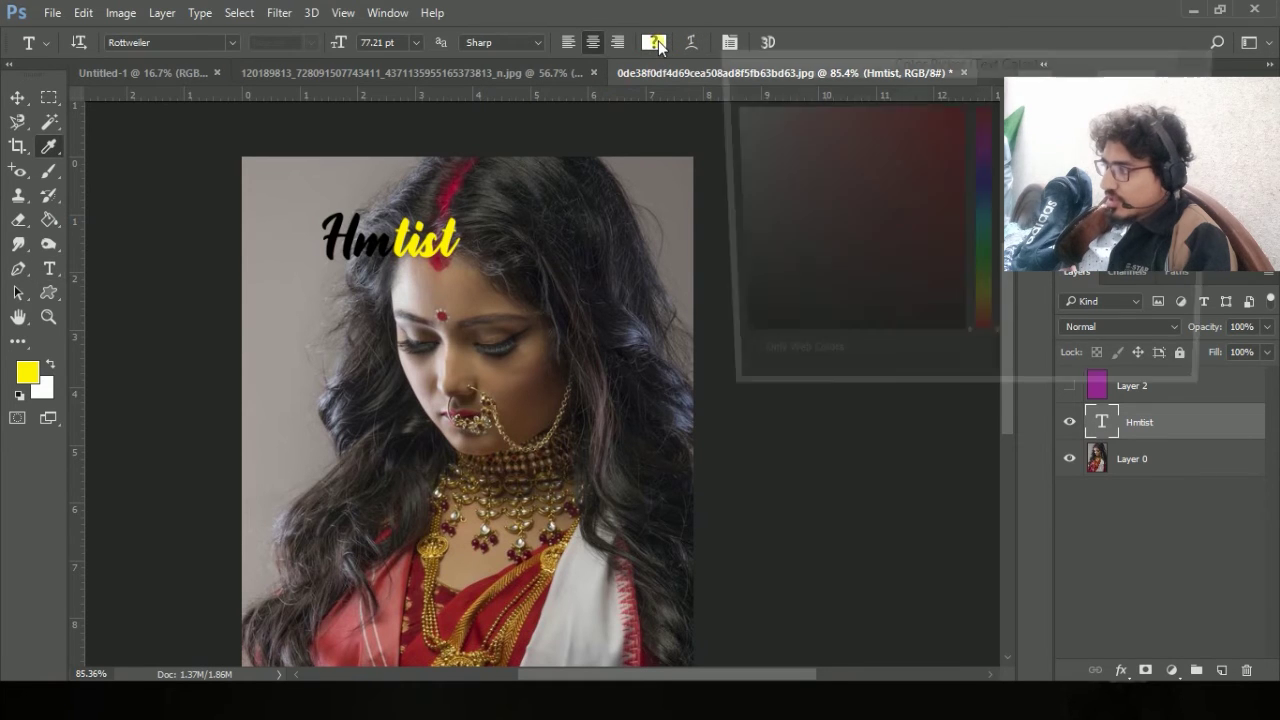
{"action": "mouse_move", "coordinate": [951, 128]}
{"action": "left_mouse_down"}
{"action": "mouse_move", "coordinate": [974, 105]}
{"action": "mouse_move", "coordinate": [937, 163]}
{"action": "mouse_move", "coordinate": [922, 288]}
{"action": "mouse_move", "coordinate": [801, 121]}
{"action": "left_mouse_up"}
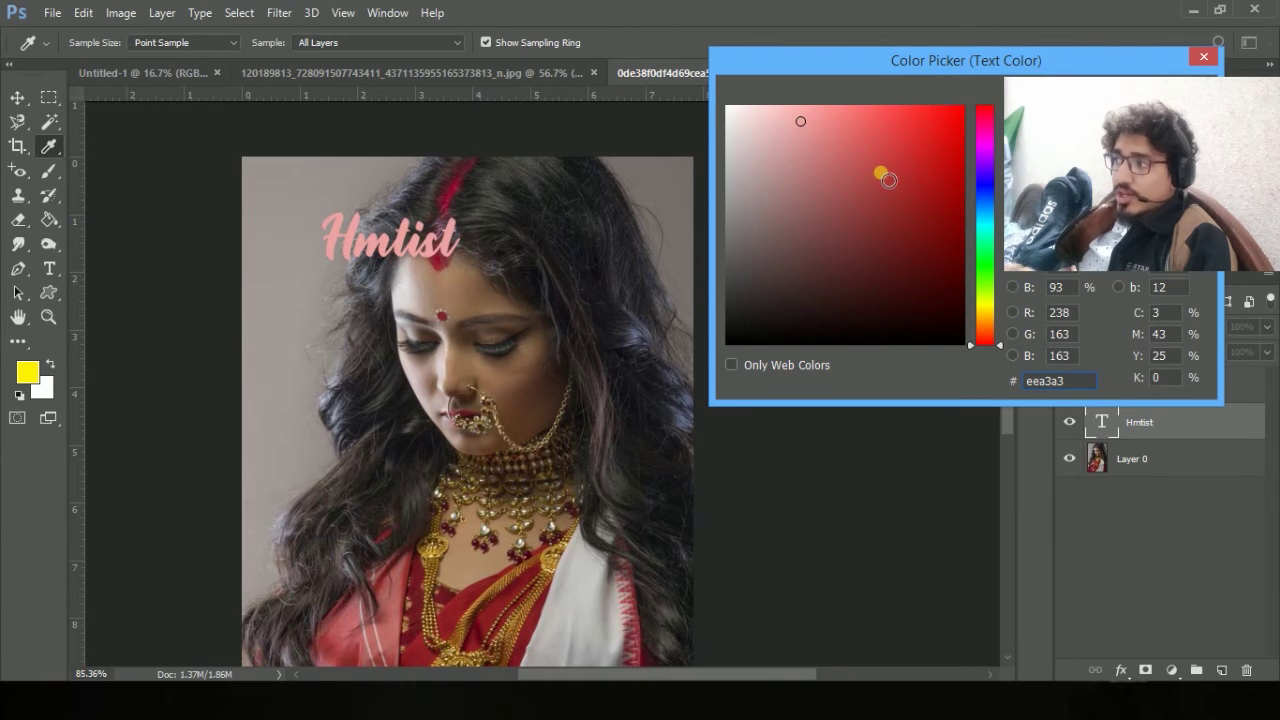
{"action": "mouse_move", "coordinate": [889, 180]}
{"action": "left_mouse_down"}
{"action": "mouse_move", "coordinate": [959, 79]}
{"action": "mouse_move", "coordinate": [900, 190]}
{"action": "mouse_move", "coordinate": [995, 230]}
{"action": "left_mouse_up"}
{"action": "left_click", "coordinate": [990, 222]}
{"action": "left_click_drag", "start_coordinate": [903, 168], "coordinate": [990, 98]}
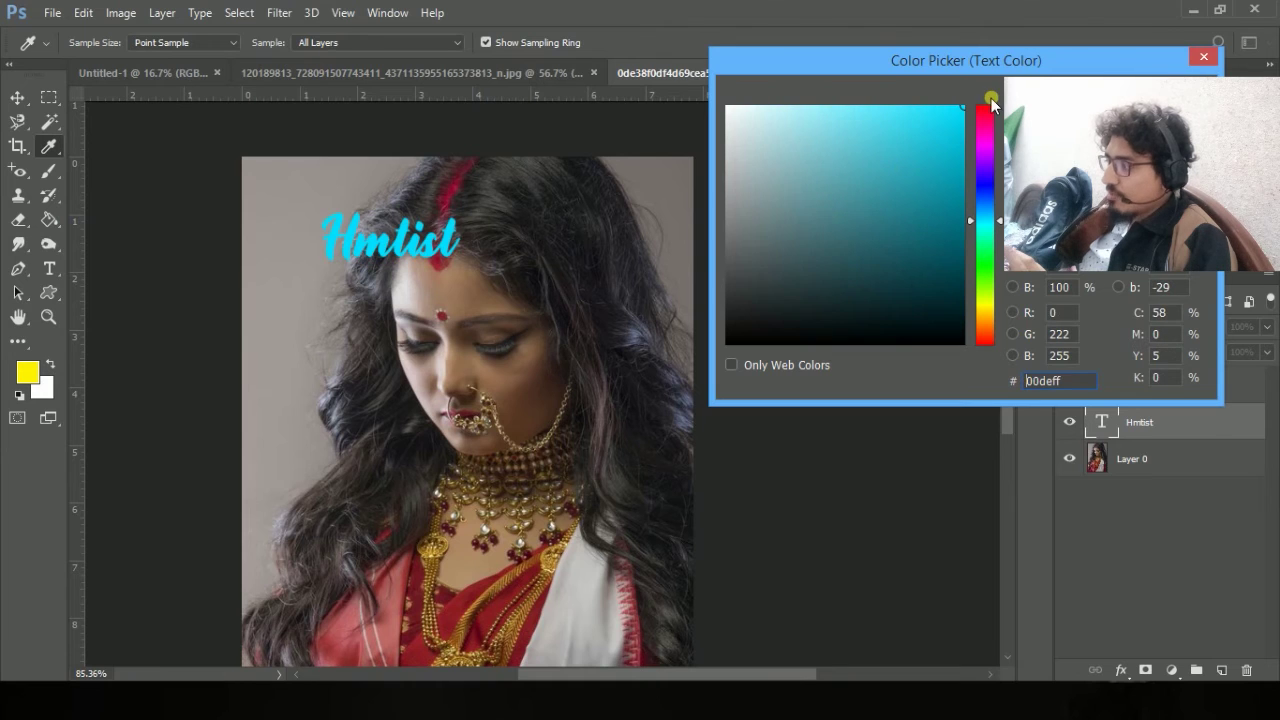
{"action": "key", "text": "Return"}
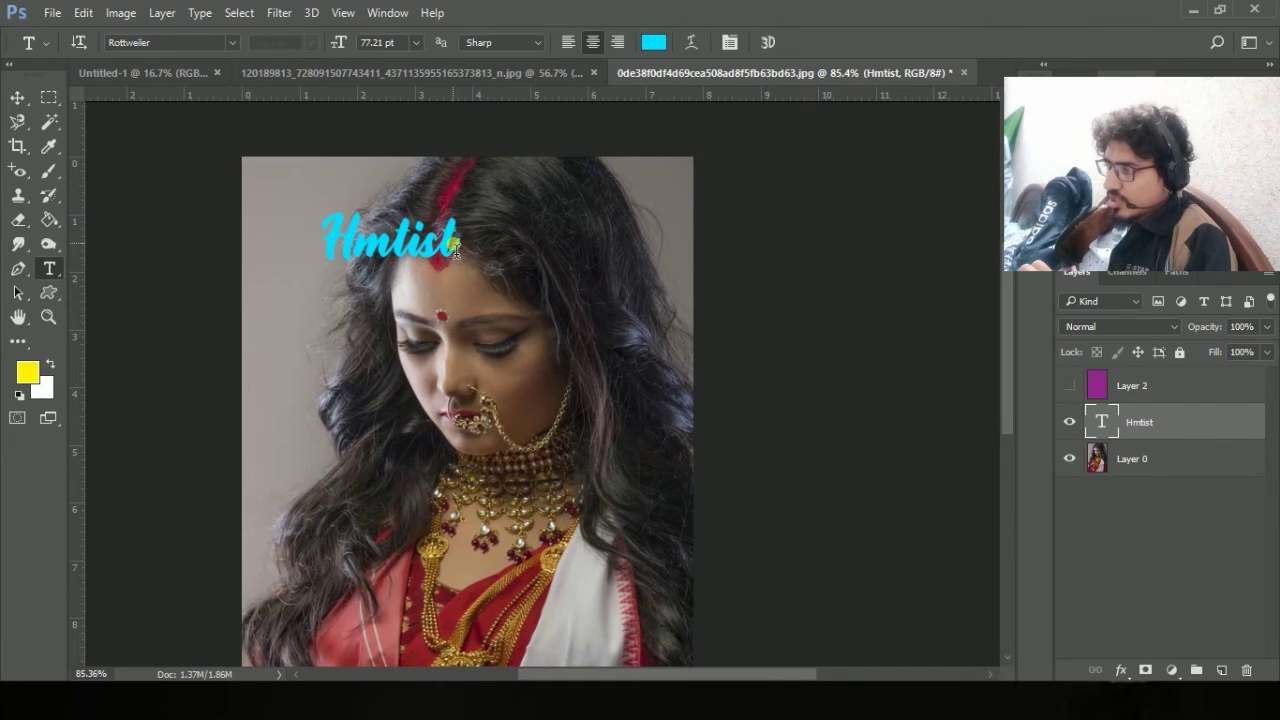
Select the whole word "Hmtist", set the foreground colour to off-white fffef0, and commit the text.
{"action": "left_click_drag", "start_coordinate": [455, 245], "coordinate": [290, 234]}
{"action": "left_click_drag", "start_coordinate": [817, 194], "coordinate": [742, 88]}
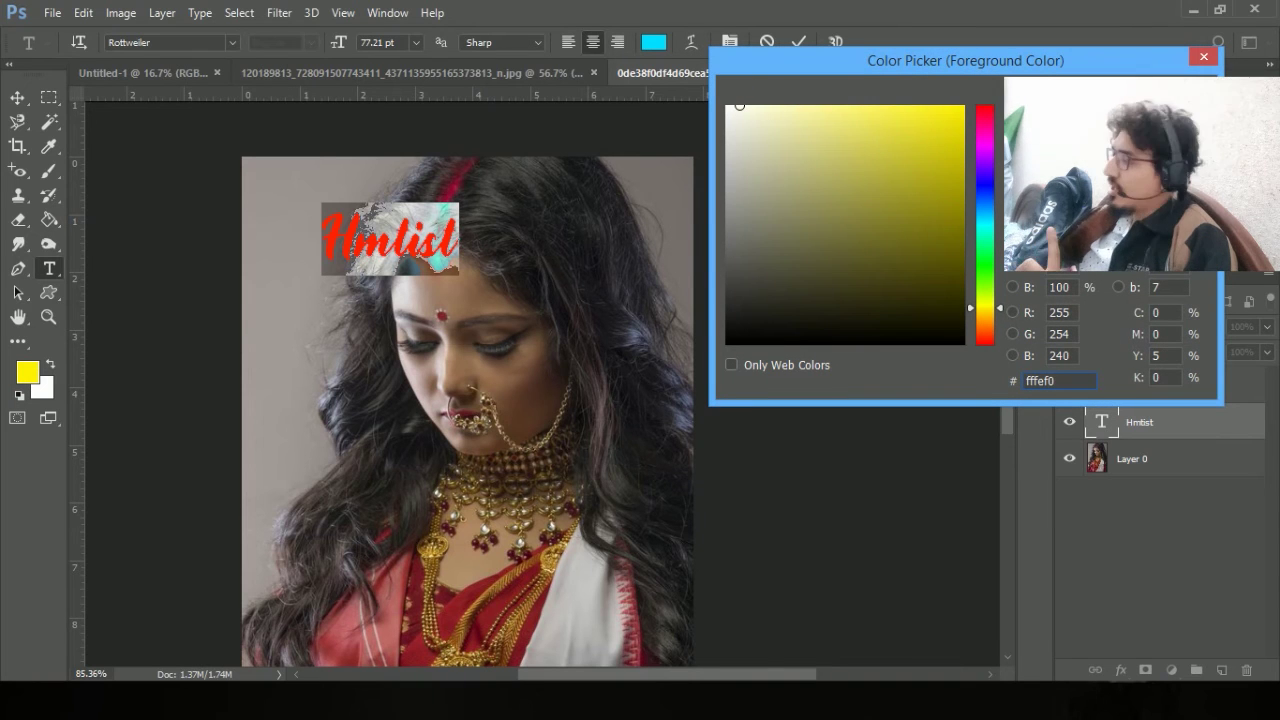
{"action": "left_click", "coordinate": [1155, 93]}
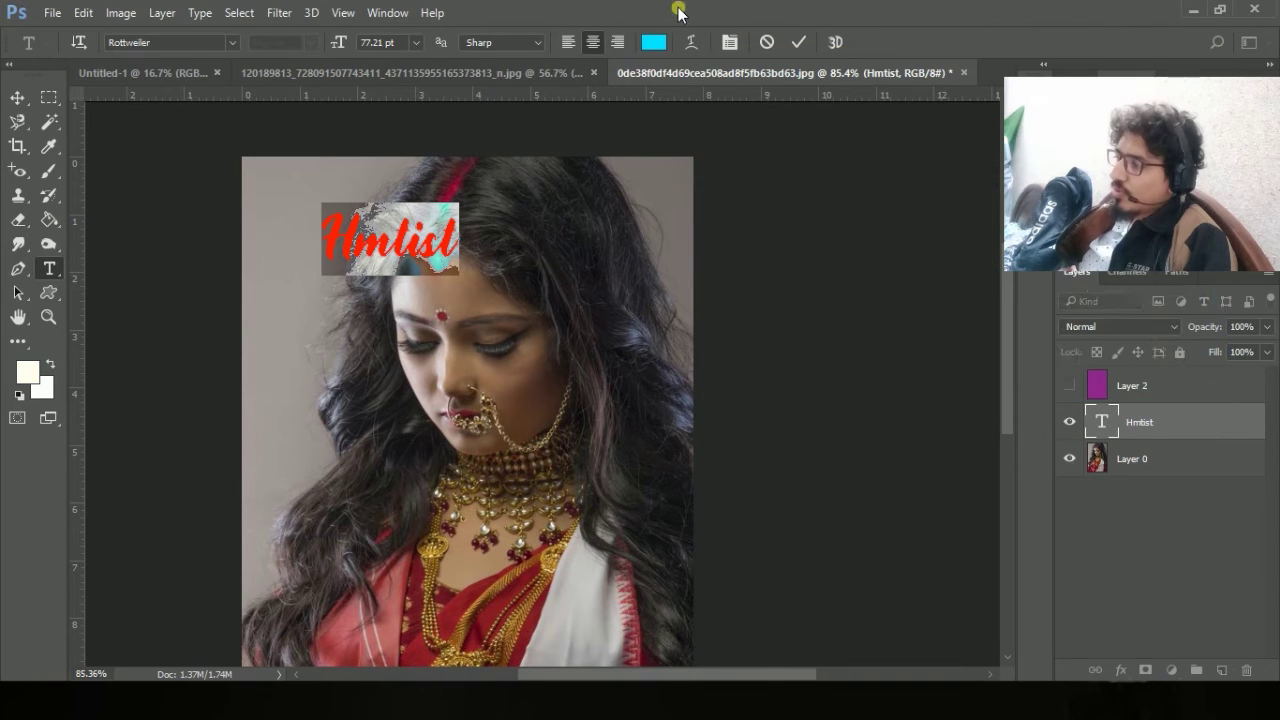
{"action": "left_click", "coordinate": [18, 97]}
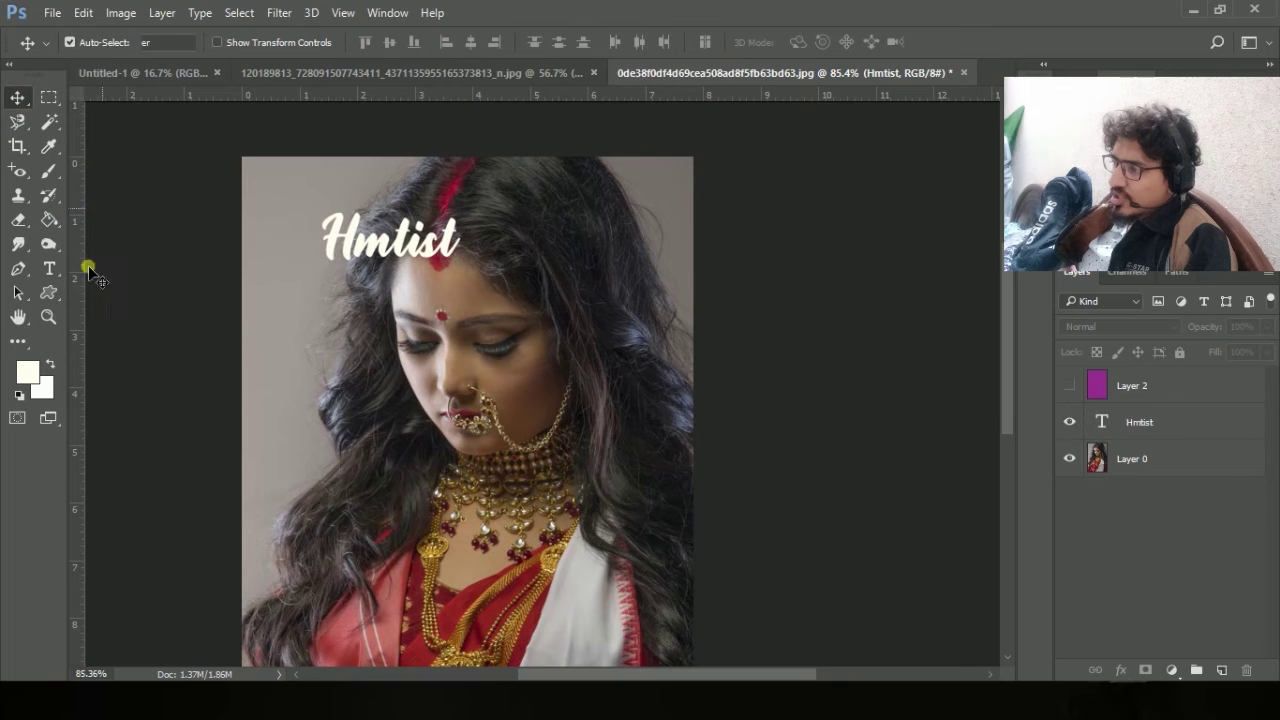
With no layer selected, set the Type tool's text colour to yellow faed00.
{"action": "left_click", "coordinate": [47, 270]}
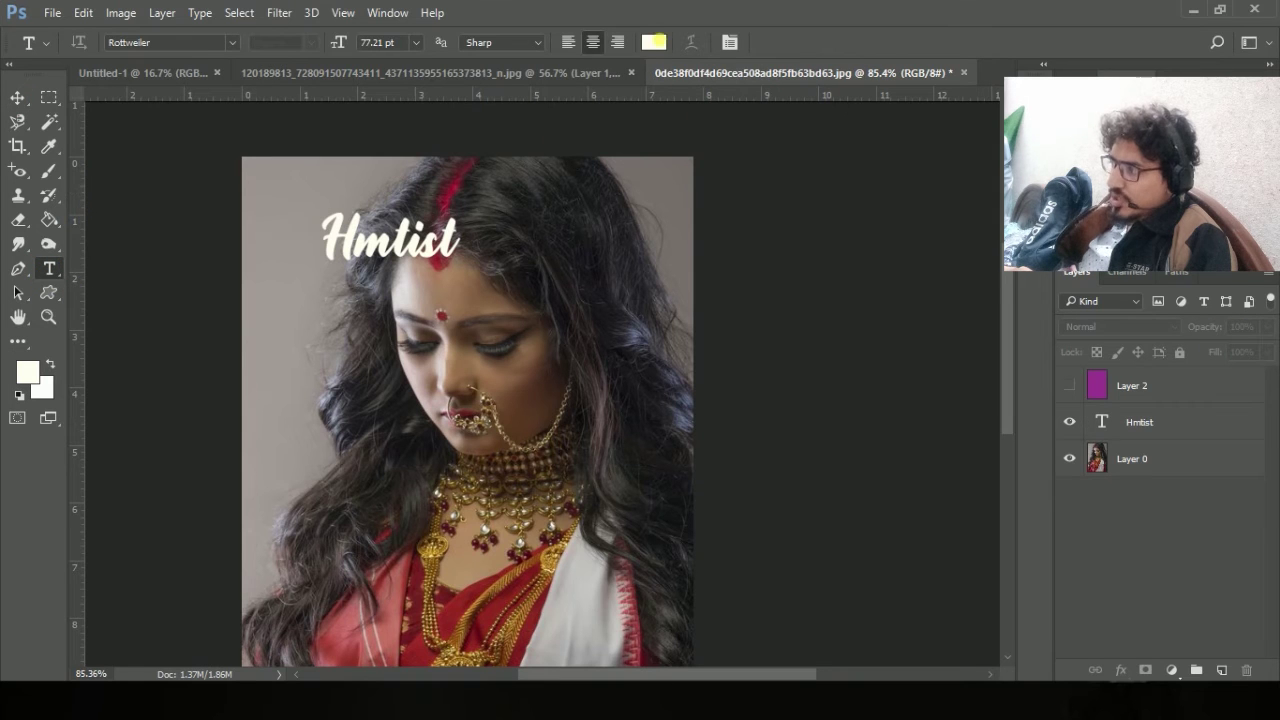
{"action": "left_click", "coordinate": [660, 52]}
{"action": "left_click", "coordinate": [928, 129]}
{"action": "left_click", "coordinate": [924, 118]}
{"action": "left_click", "coordinate": [964, 110]}
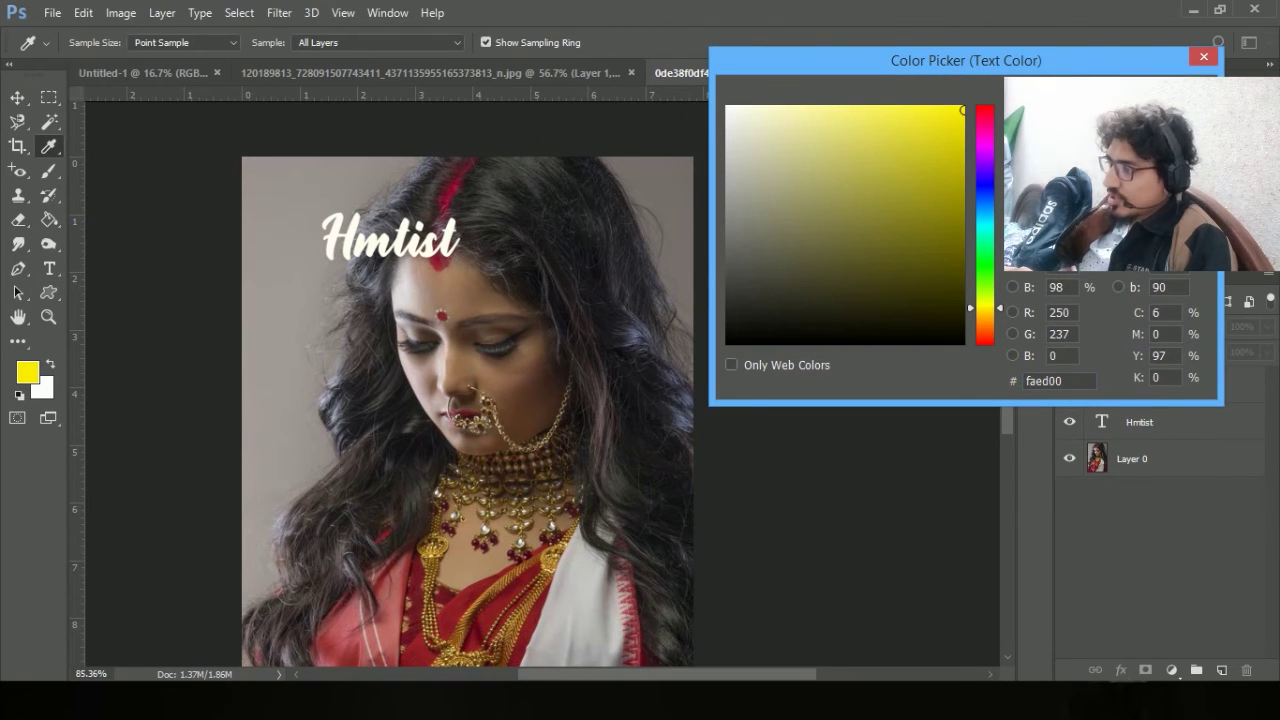
{"action": "left_click", "coordinate": [1157, 90]}
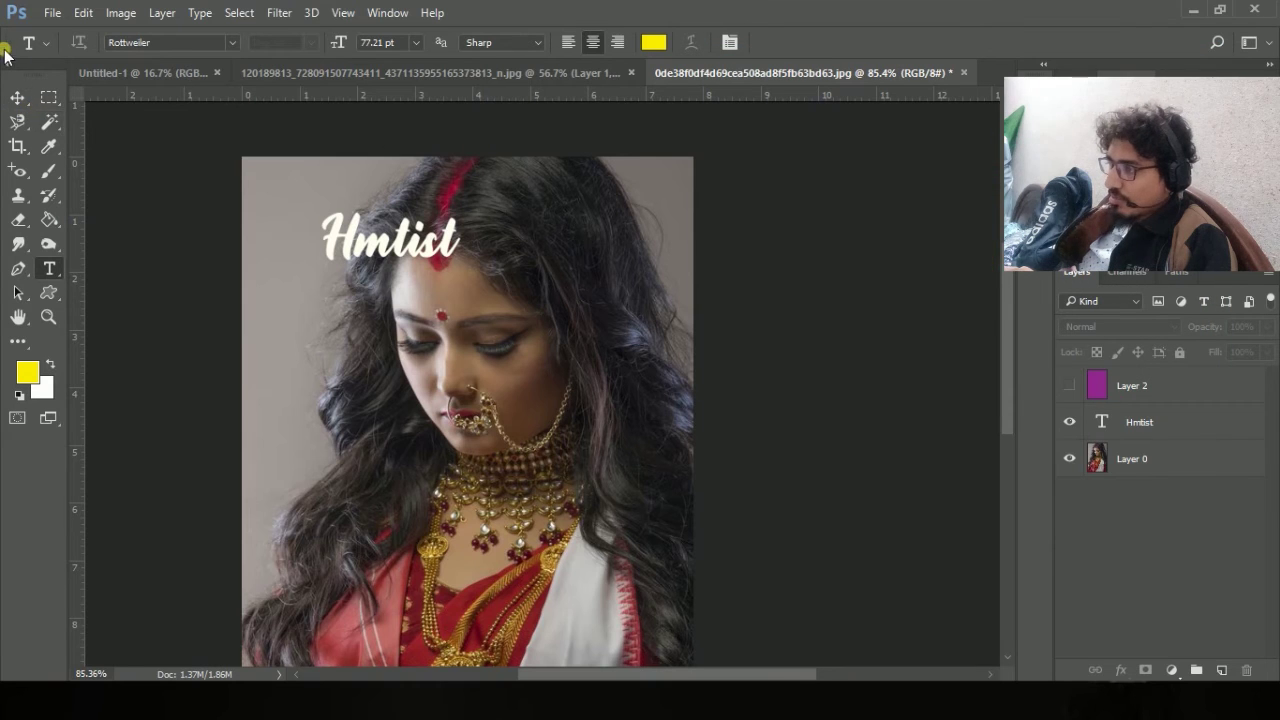
Move the Hmtist text up and left from the hairline, and select Layer 0 with the Type tool active.
{"action": "left_click", "coordinate": [17, 97]}
{"action": "left_click_drag", "start_coordinate": [438, 258], "coordinate": [88, 280]}
{"action": "left_click", "coordinate": [639, 280]}
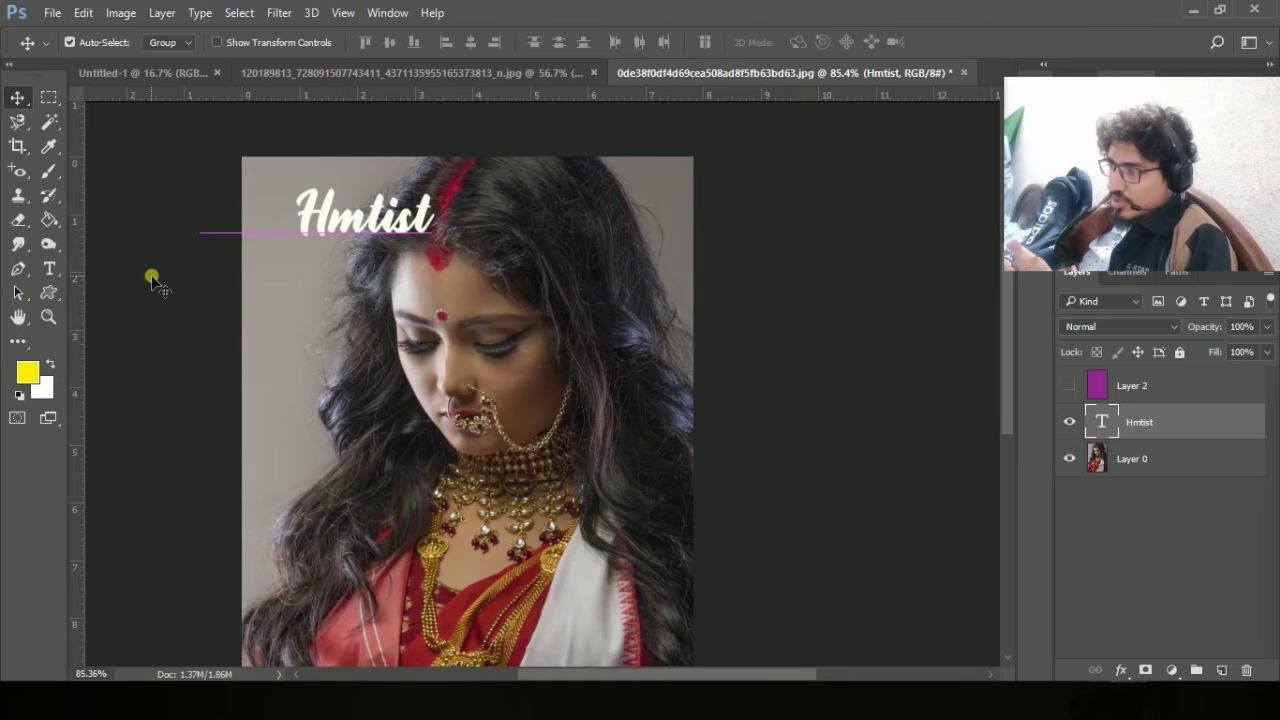
{"action": "left_click", "coordinate": [44, 270]}
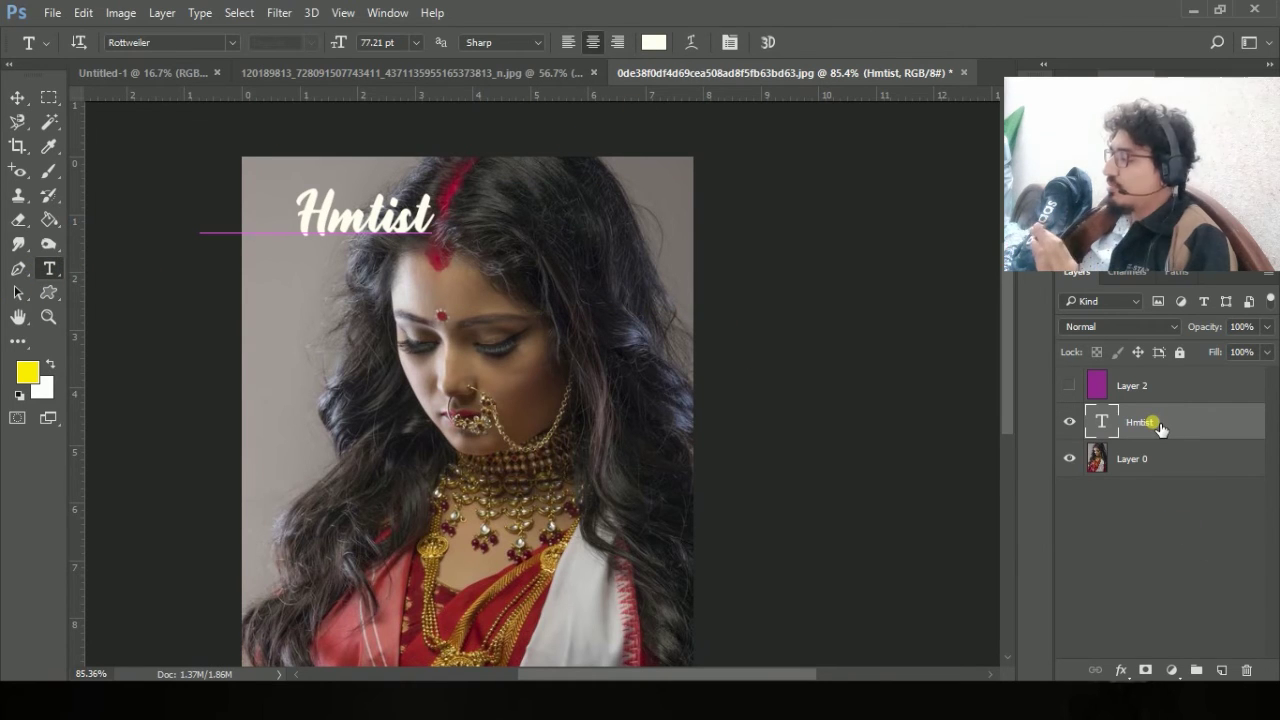
{"action": "left_click", "coordinate": [1140, 458]}
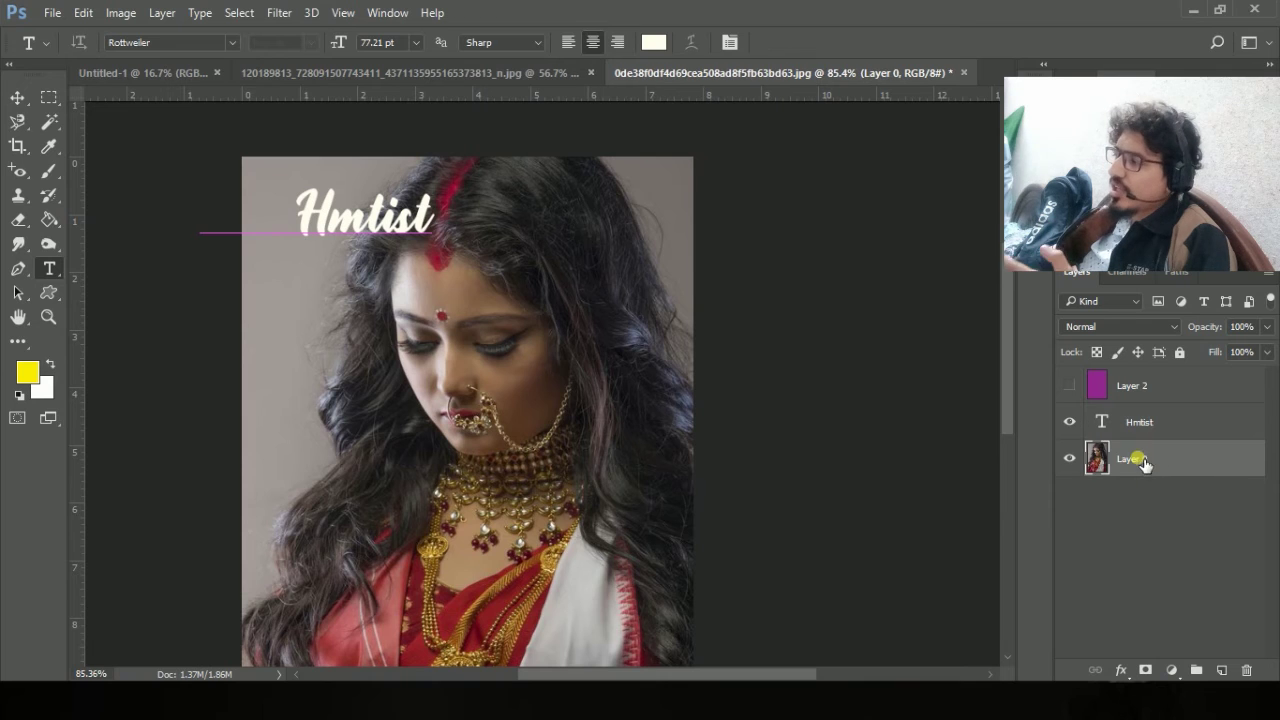
Set the Type tool's text colour to dark olive 363301 while Layer 0 is the active layer.
{"action": "left_click", "coordinate": [655, 42]}
{"action": "left_click_drag", "start_coordinate": [843, 174], "coordinate": [961, 294]}
{"action": "left_click_drag", "start_coordinate": [848, 234], "coordinate": [346, 160]}
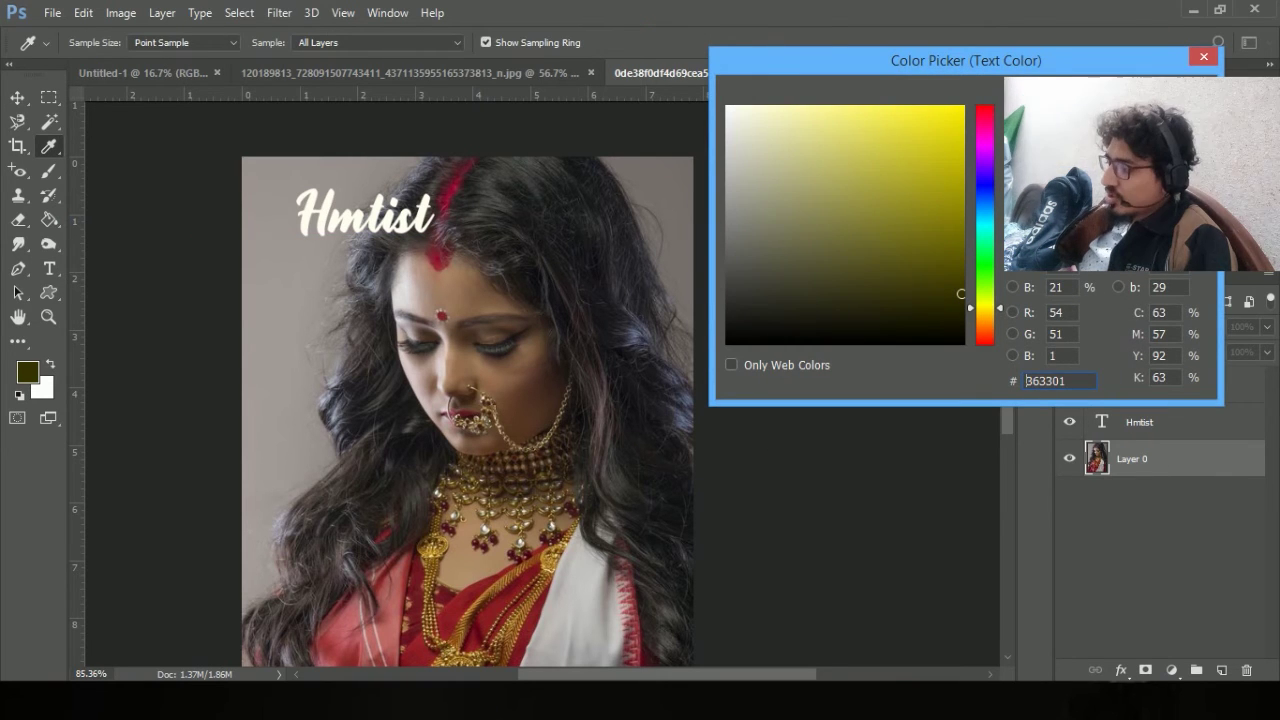
{"action": "key", "text": "Return"}
Select the Hmtist text layer and recolour the whole layer to magenta f000ff.
{"action": "left_click", "coordinate": [1150, 425]}
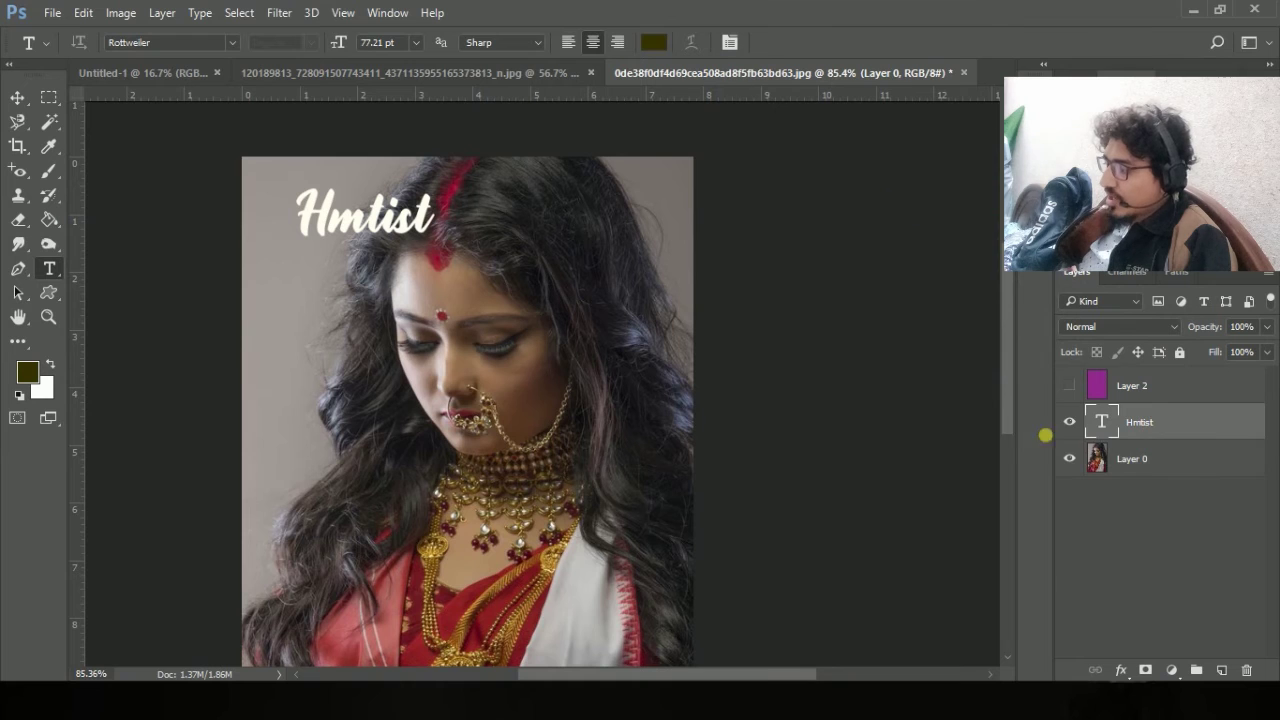
{"action": "left_click", "coordinate": [656, 48]}
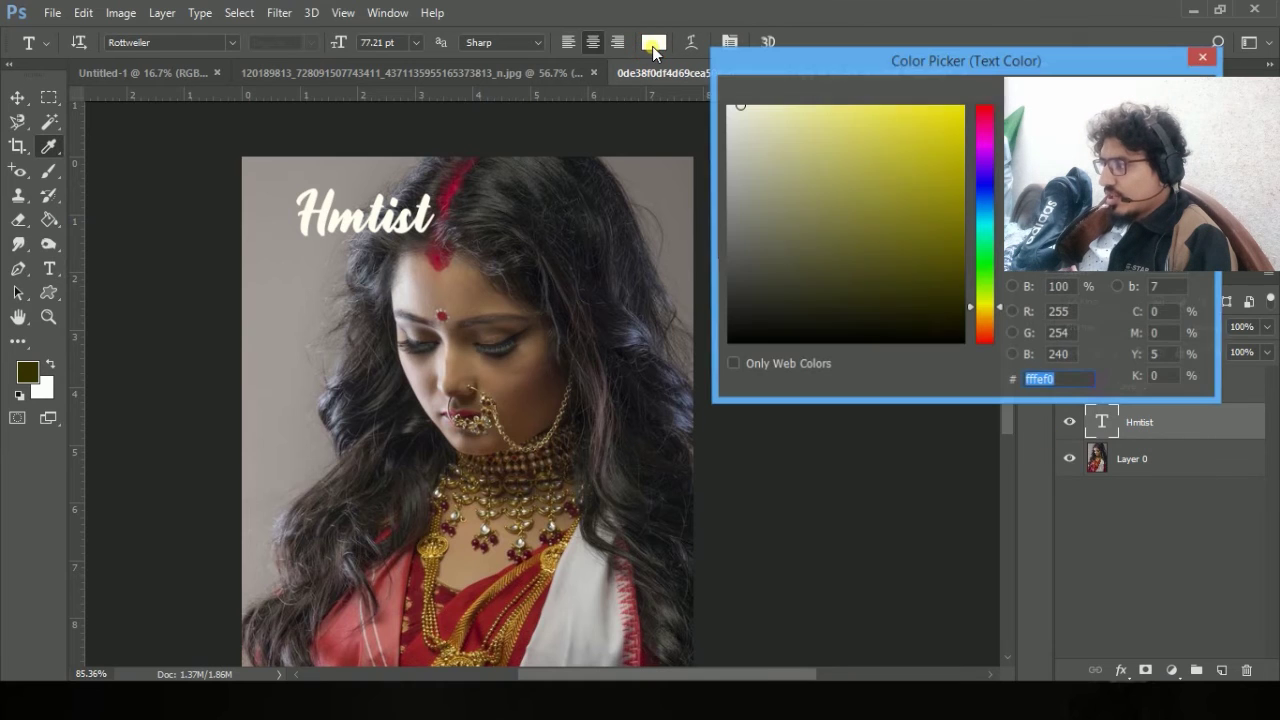
{"action": "type", "text": "fff200"}
{"action": "left_click", "coordinate": [988, 148]}
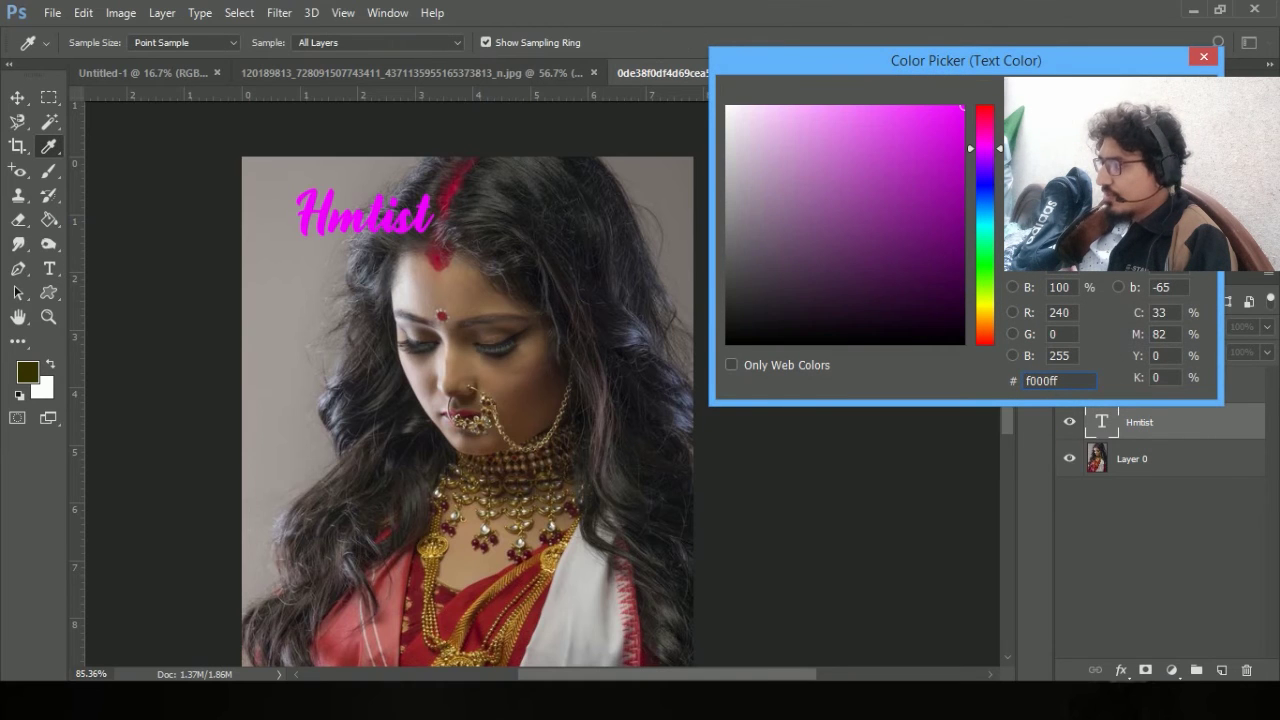
{"action": "left_click", "coordinate": [1157, 94]}
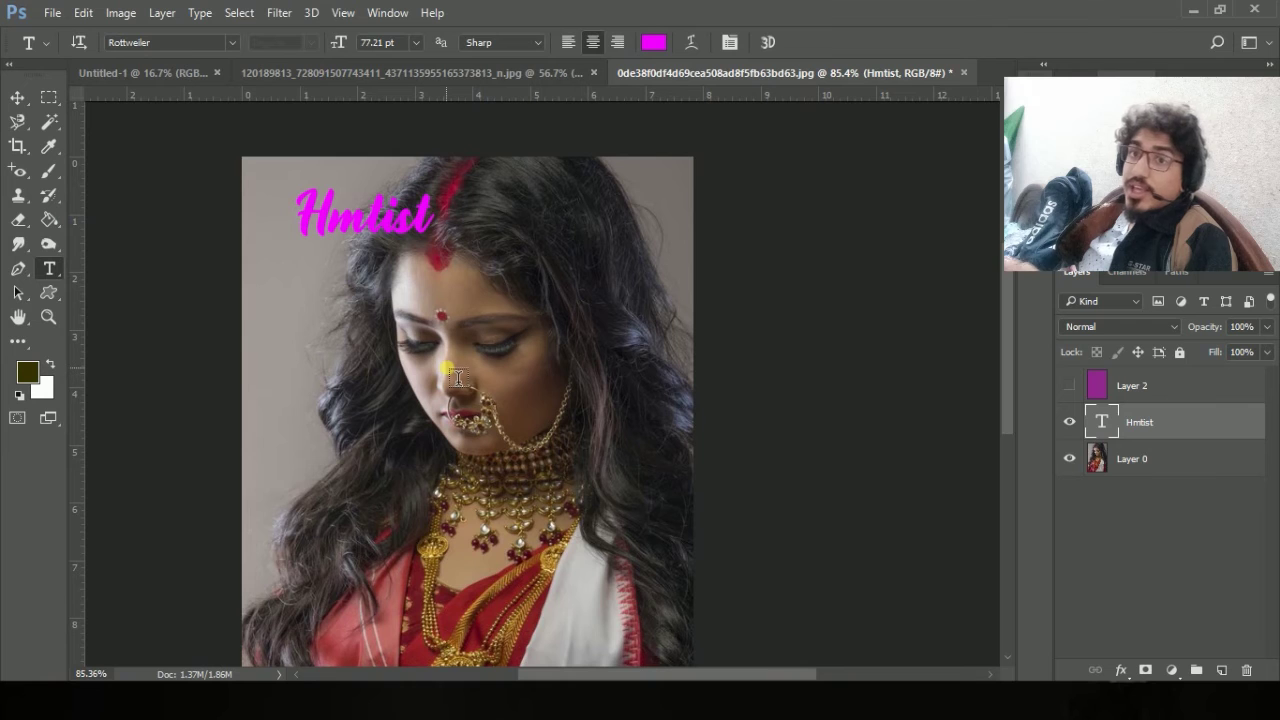
Recolour the whole Hmtist text layer to pure red ff0000.
{"action": "left_click", "coordinate": [654, 42]}
{"action": "left_click", "coordinate": [962, 227]}
{"action": "mouse_move", "coordinate": [986, 214]}
{"action": "left_mouse_down"}
{"action": "mouse_move", "coordinate": [985, 106]}
{"action": "mouse_move", "coordinate": [966, 105]}
{"action": "left_mouse_up"}
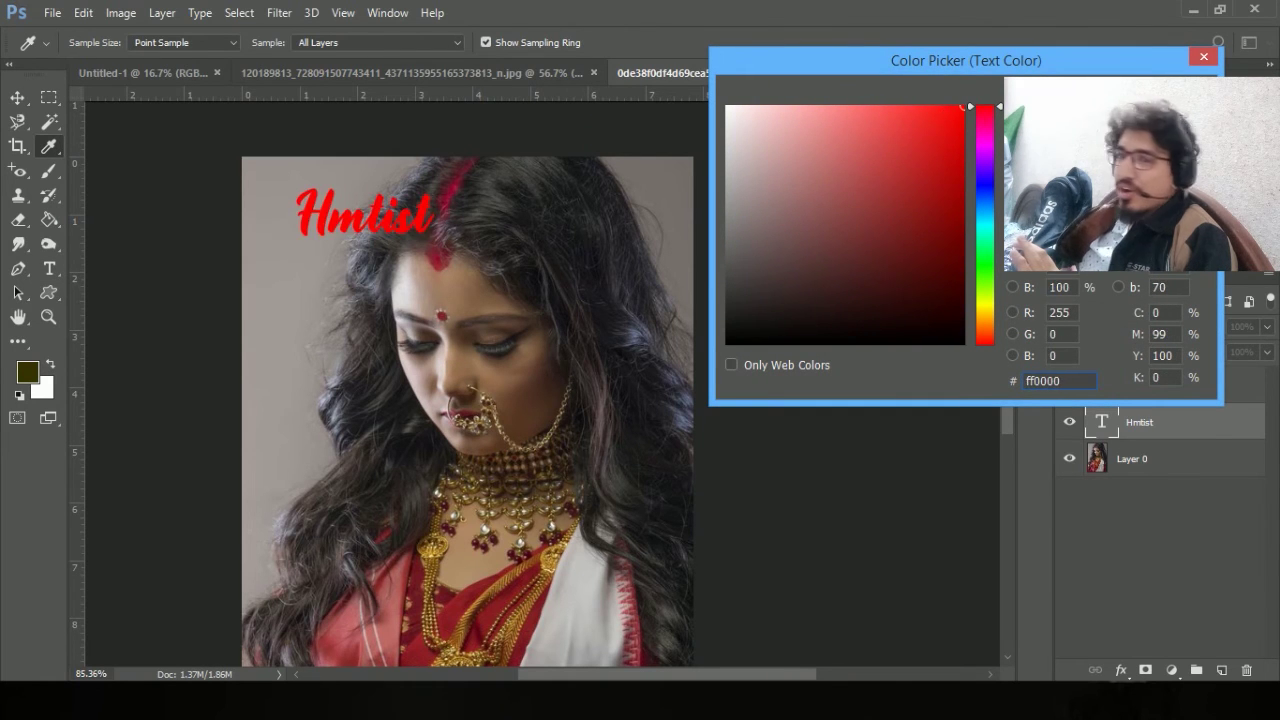
{"action": "key", "text": "Return"}
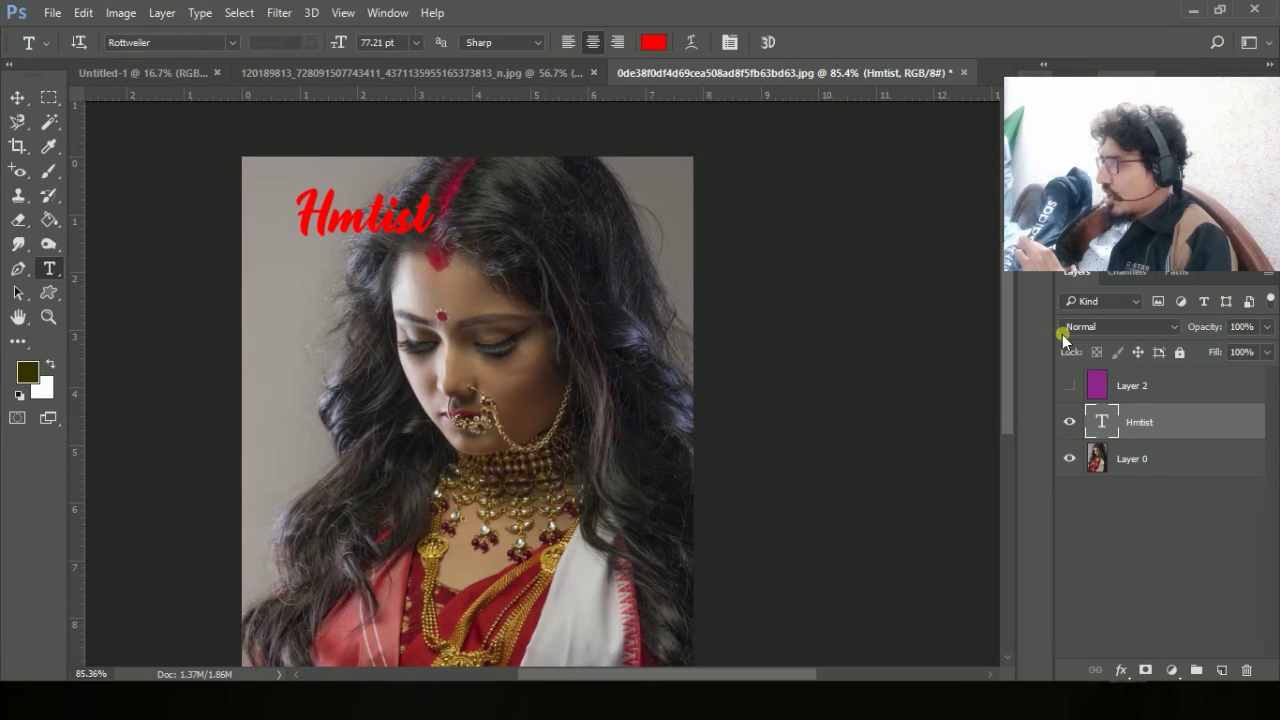
Show the Character settings and change the Hmtist text's font to Brush Script Std.
{"action": "left_click", "coordinate": [385, 13]}
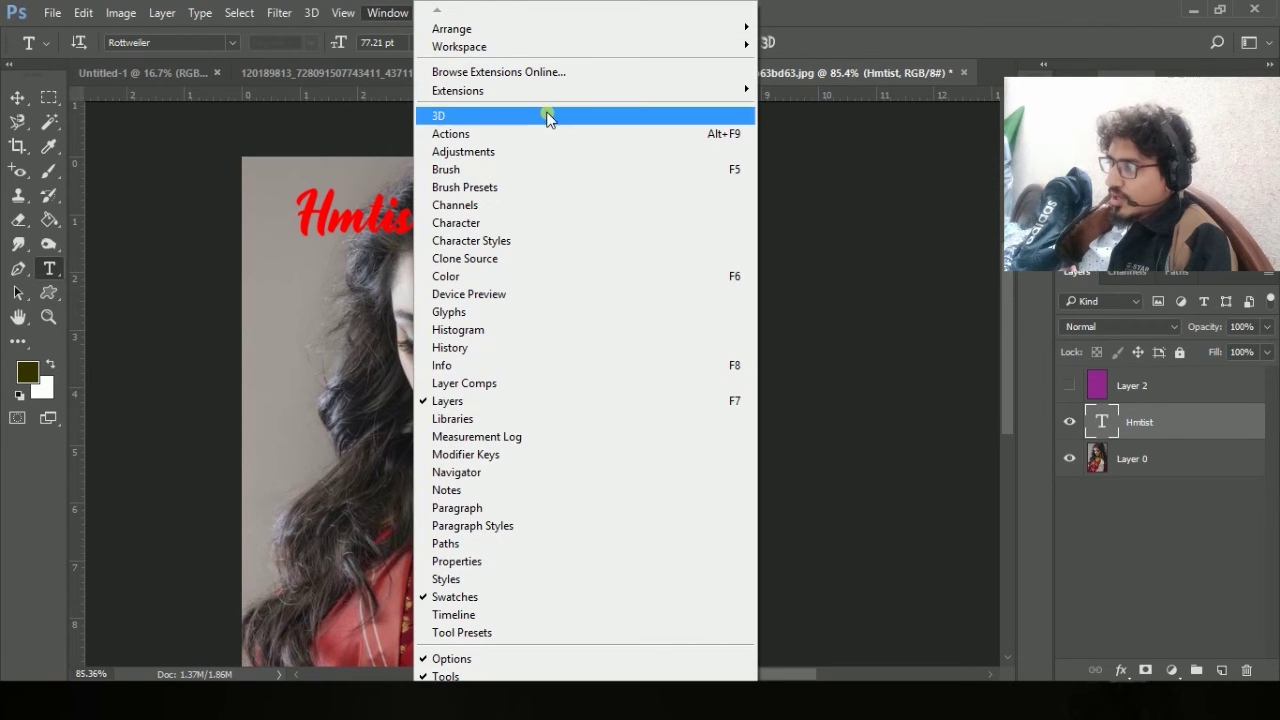
{"action": "left_click", "coordinate": [475, 222]}
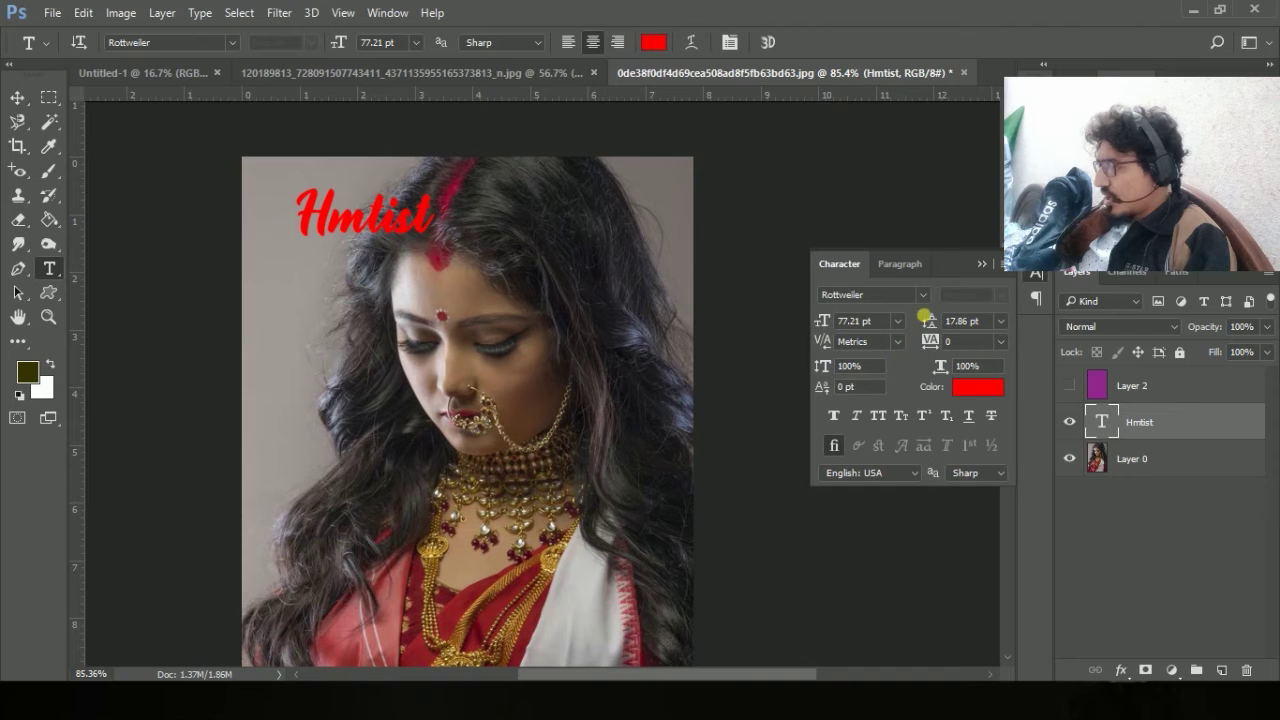
{"action": "left_click", "coordinate": [904, 295]}
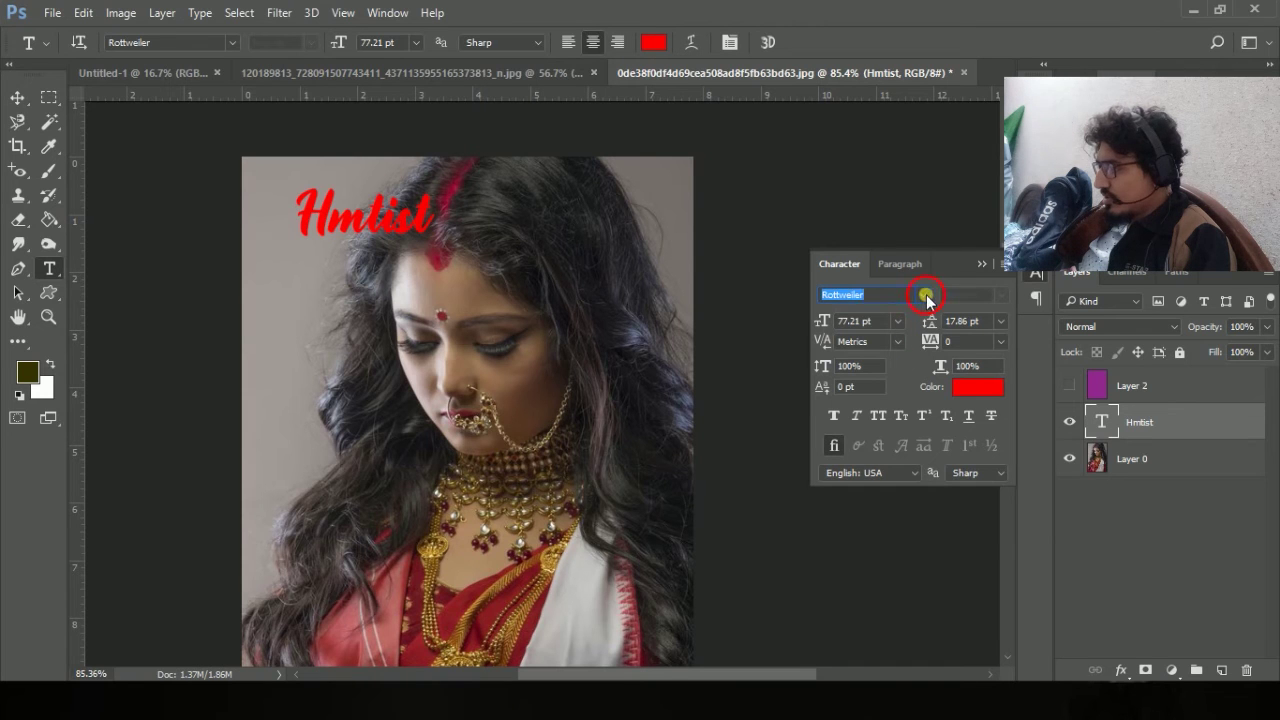
{"action": "left_click", "coordinate": [926, 296]}
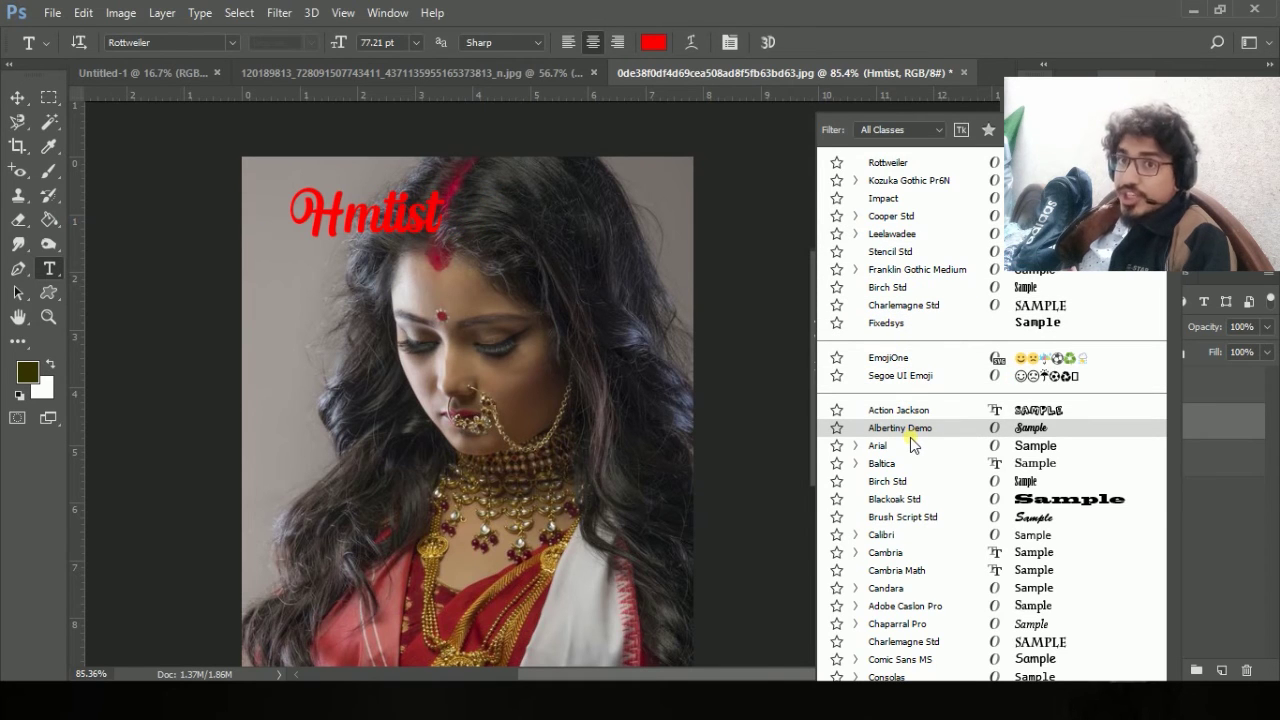
{"action": "left_click", "coordinate": [920, 518]}
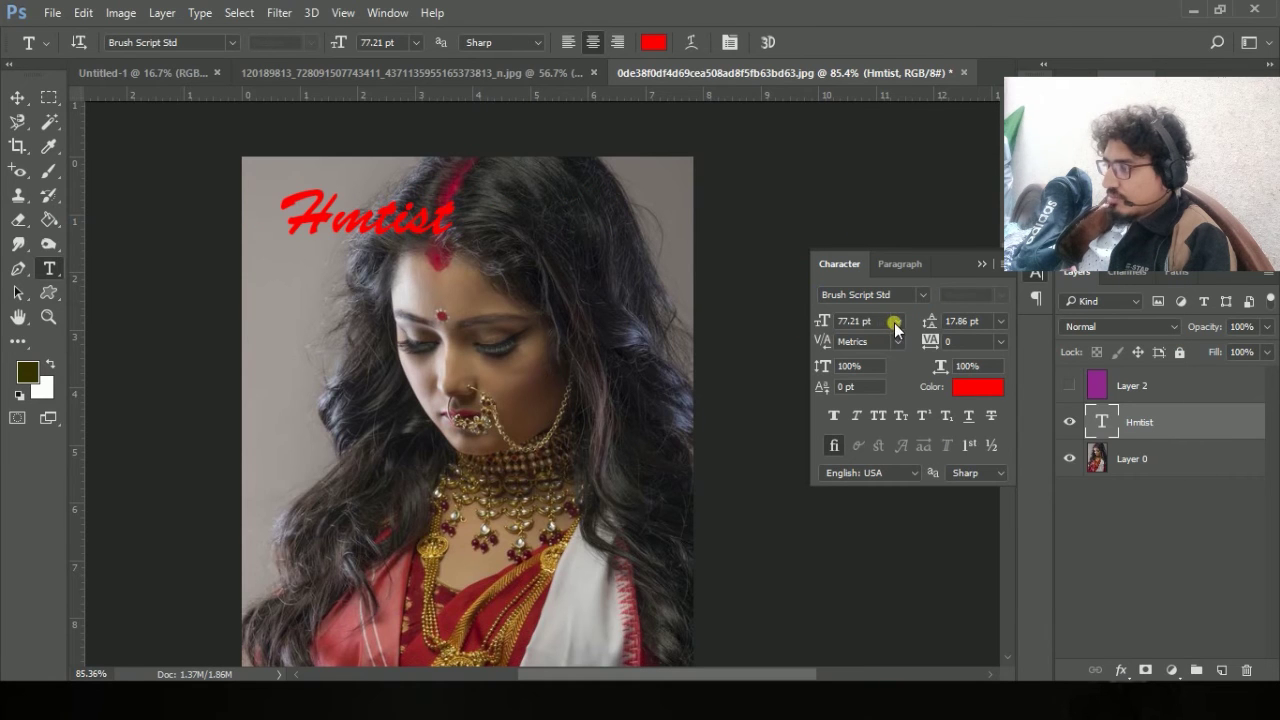
Enlarge the Hmtist text to 106.21 pt and apply All Caps to it.
{"action": "left_click_drag", "start_coordinate": [822, 322], "coordinate": [864, 337]}
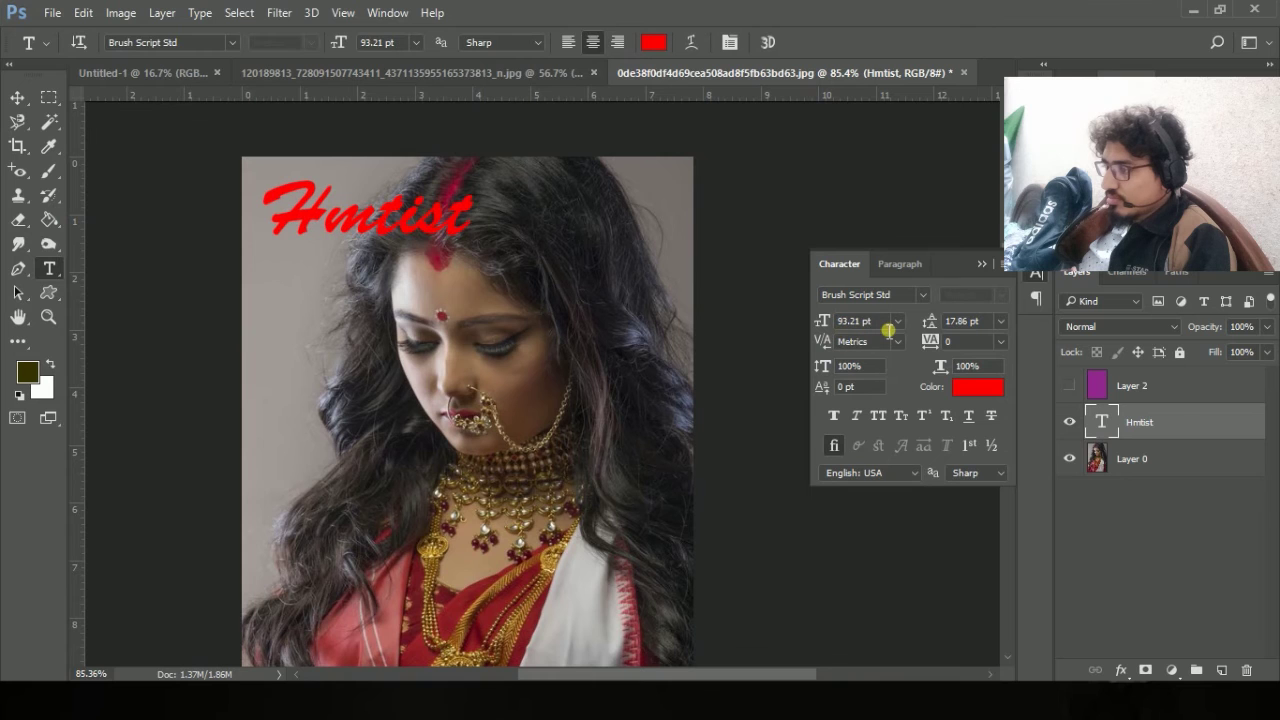
{"action": "mouse_move", "coordinate": [820, 323]}
{"action": "left_mouse_down"}
{"action": "mouse_move", "coordinate": [848, 326]}
{"action": "mouse_move", "coordinate": [815, 324]}
{"action": "left_mouse_up"}
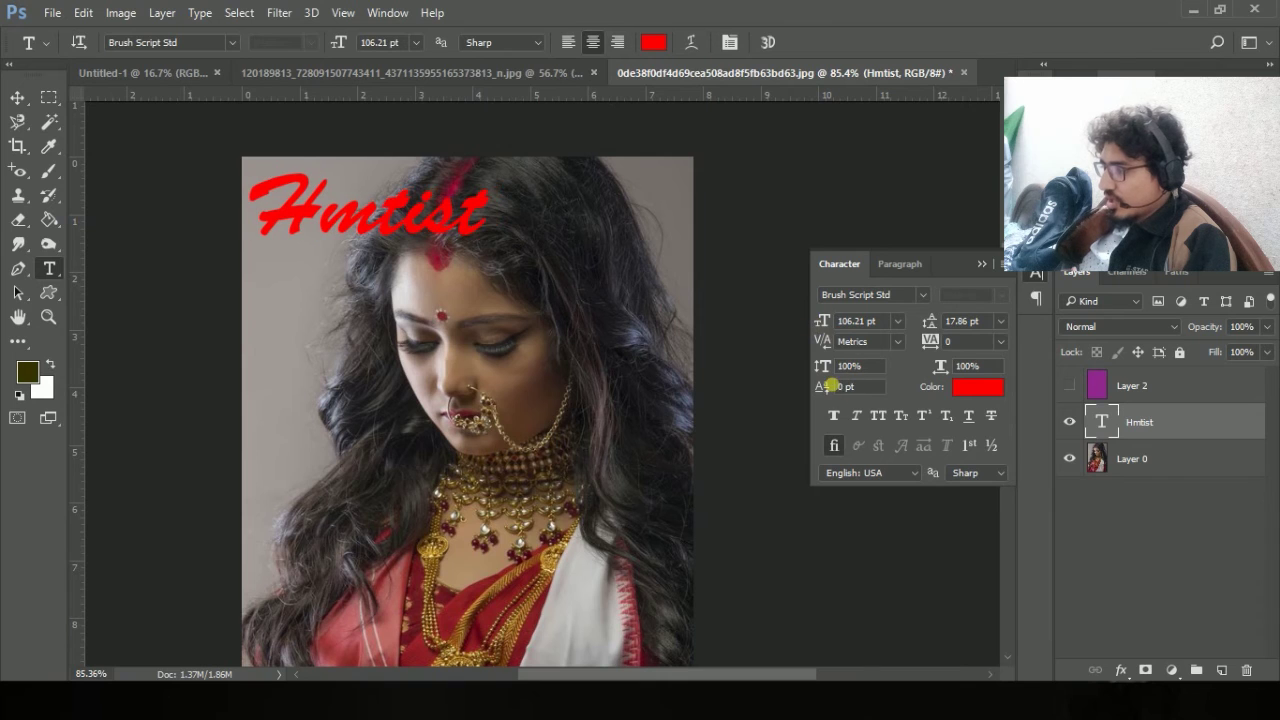
{"action": "left_click", "coordinate": [856, 415]}
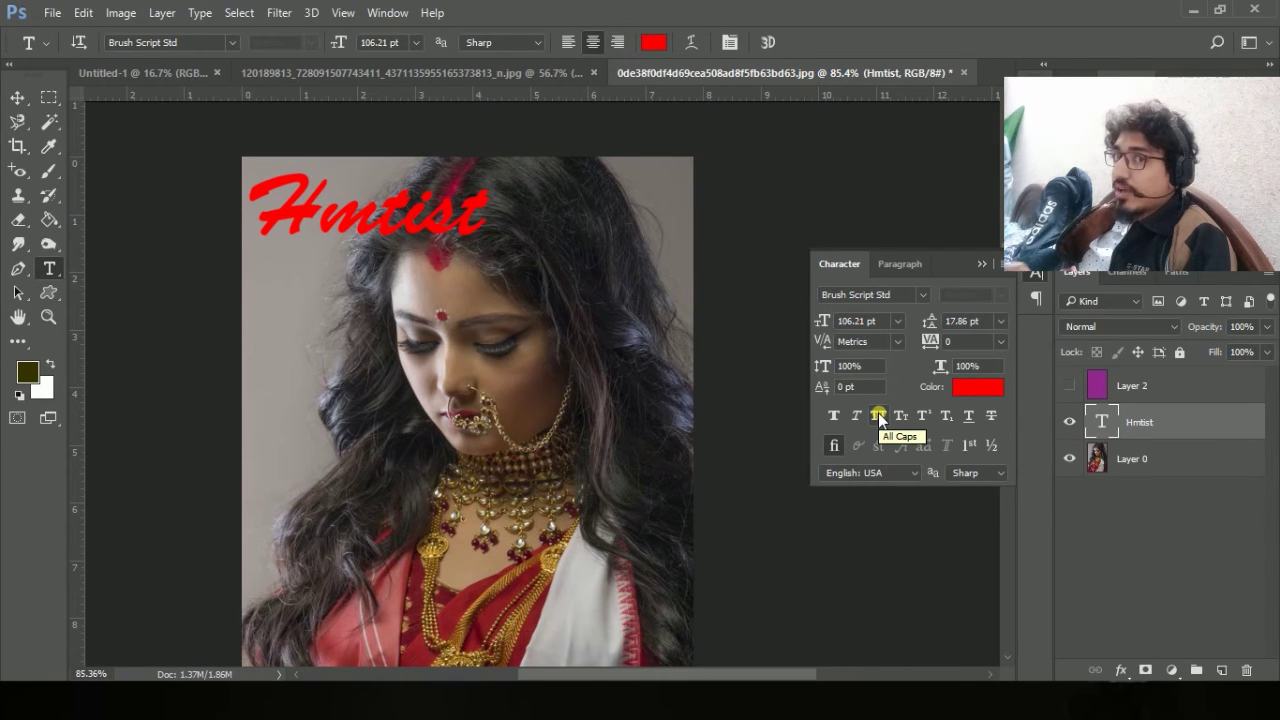
{"action": "left_click", "coordinate": [878, 416]}
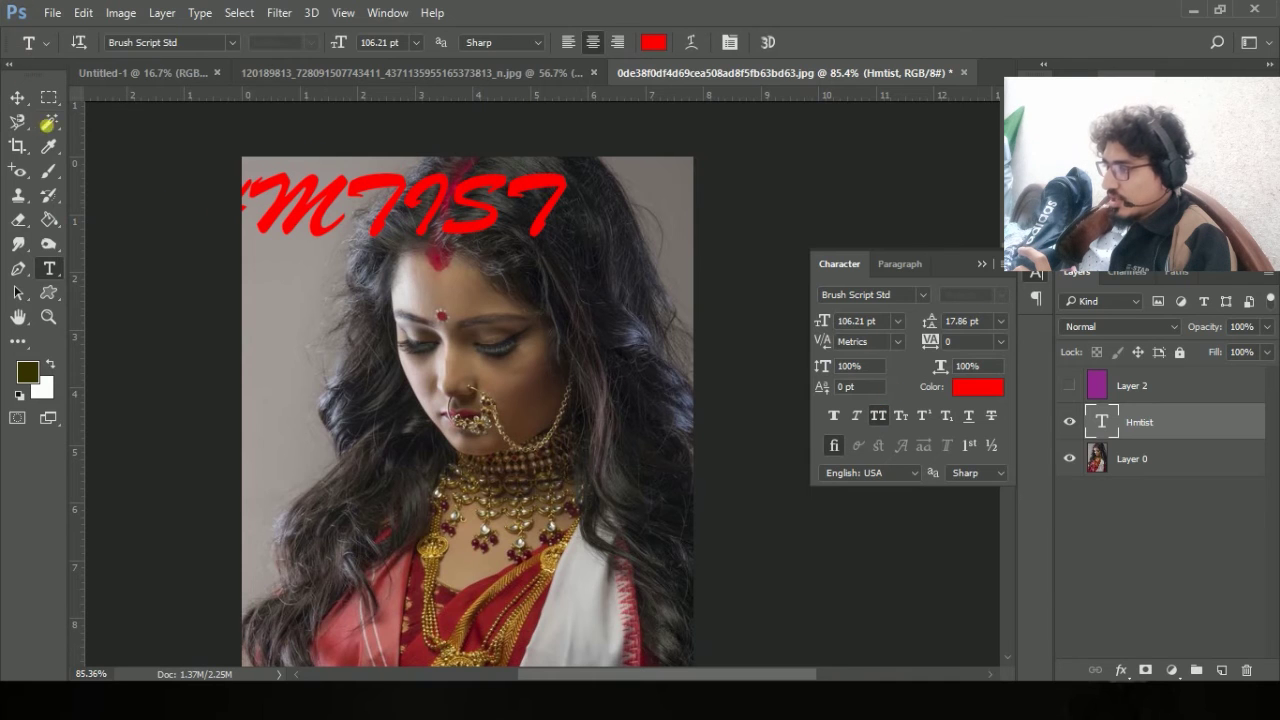
{"action": "left_click", "coordinate": [18, 98]}
{"action": "left_click_drag", "start_coordinate": [490, 208], "coordinate": [588, 280]}
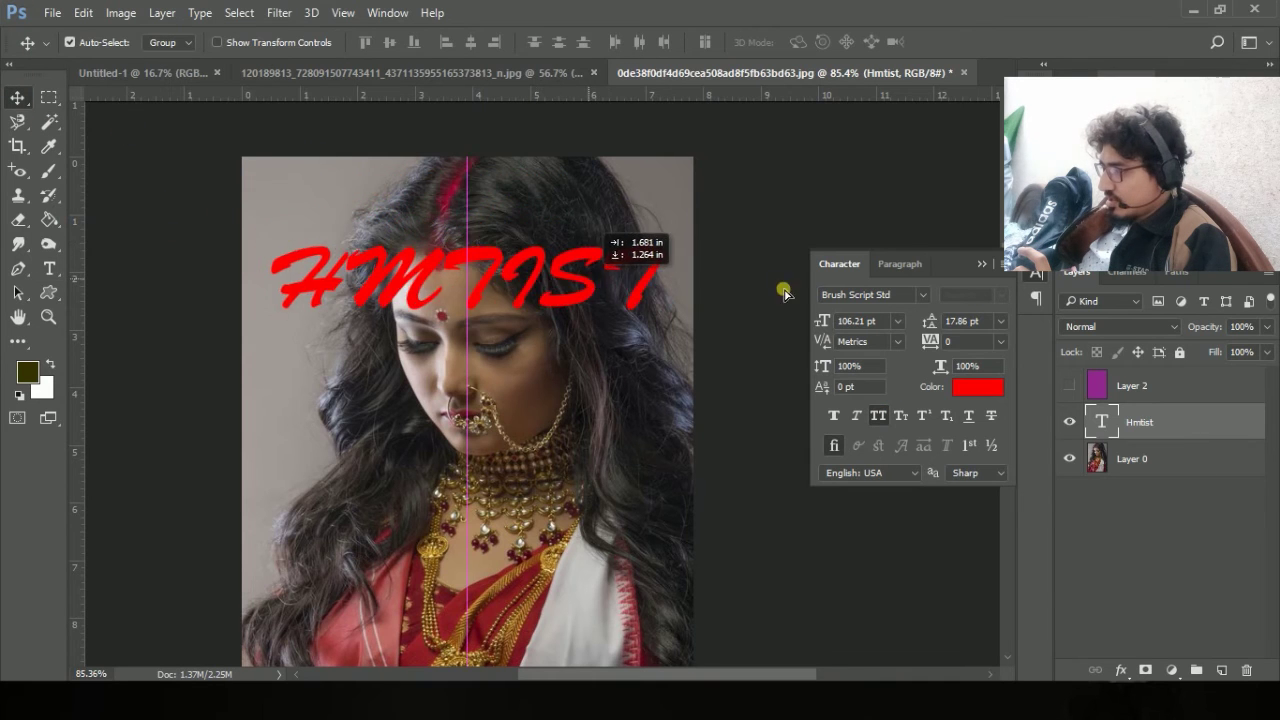
{"action": "left_click_drag", "start_coordinate": [785, 294], "coordinate": [920, 300]}
{"action": "left_click", "coordinate": [665, 284]}
Change the text's font to Charlemagne Std and move the word down and right so it fits fully within the photo.
{"action": "left_click", "coordinate": [906, 308]}
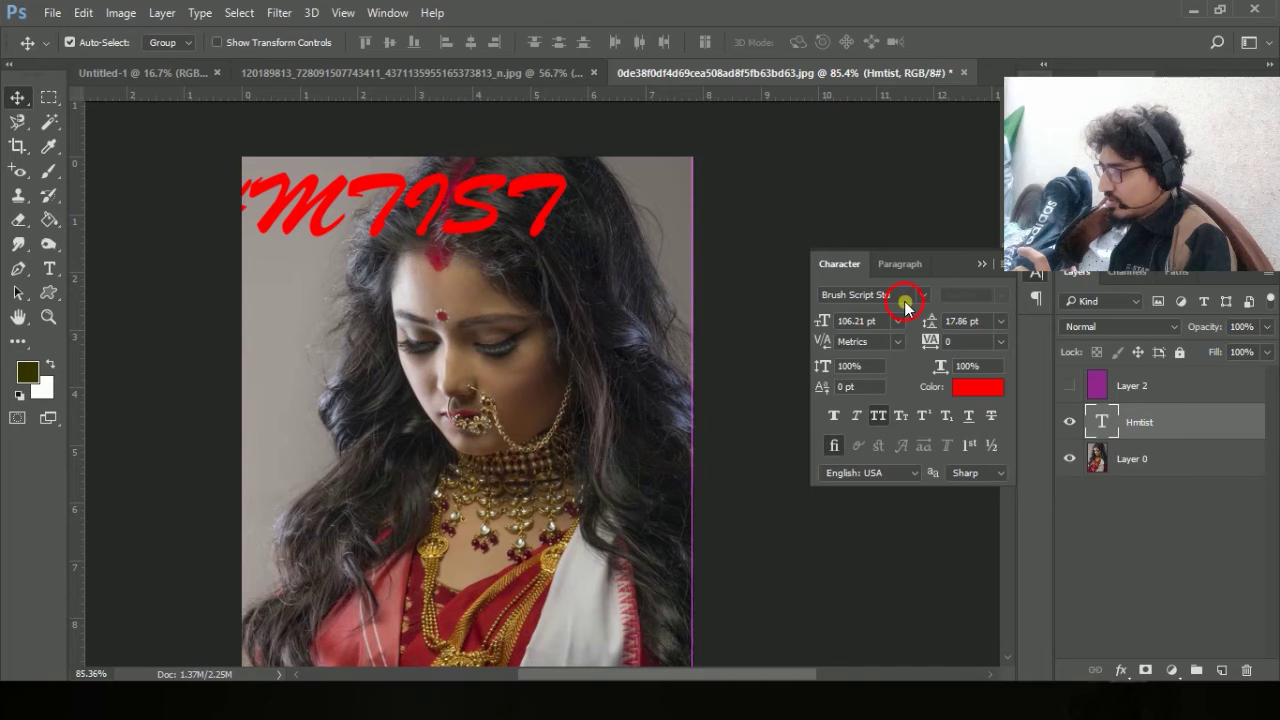
{"action": "left_click", "coordinate": [903, 291]}
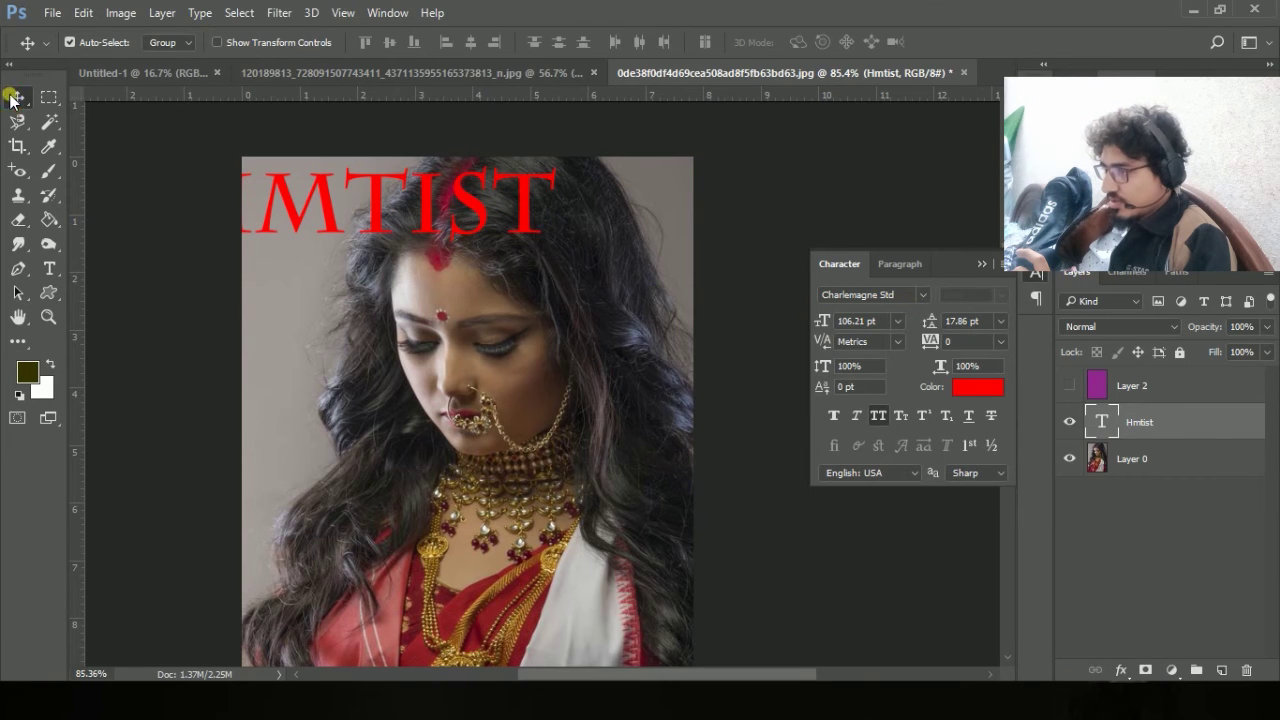
{"action": "left_click_drag", "start_coordinate": [383, 205], "coordinate": [458, 240]}
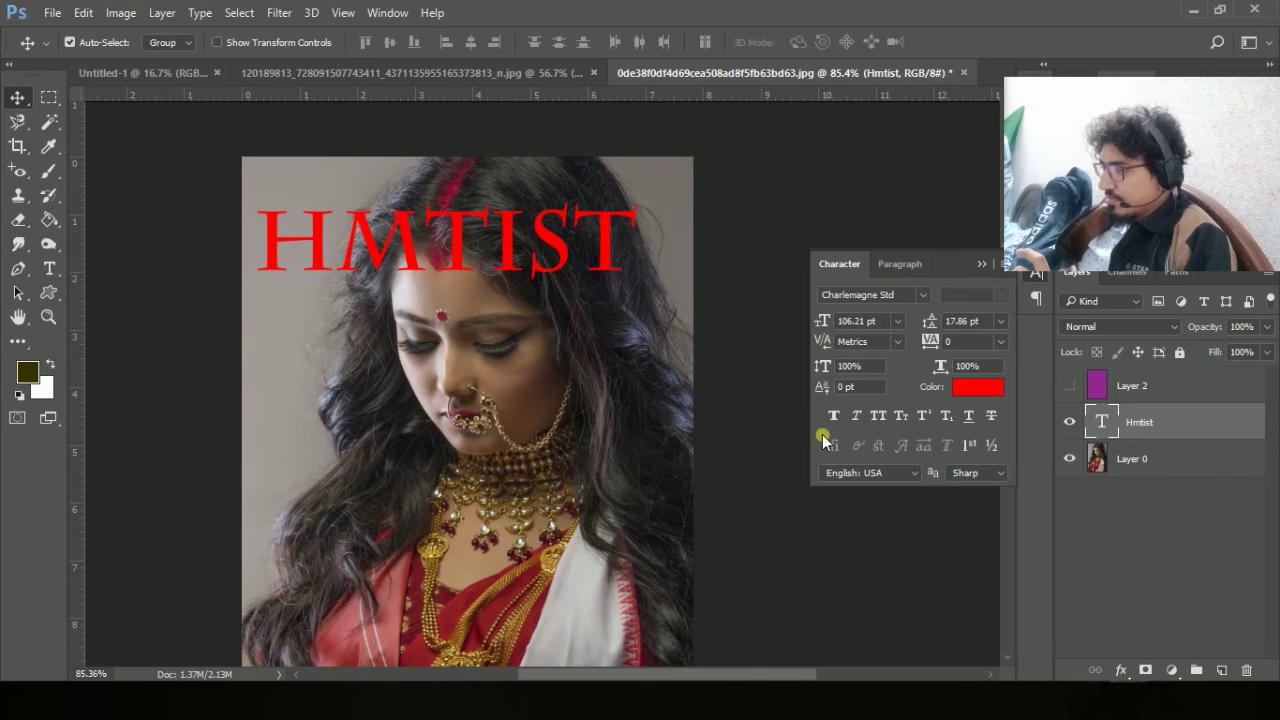
Set the Hmtist text's leading to 49.86 pt and collapse the Character settings.
{"action": "left_click", "coordinate": [962, 321]}
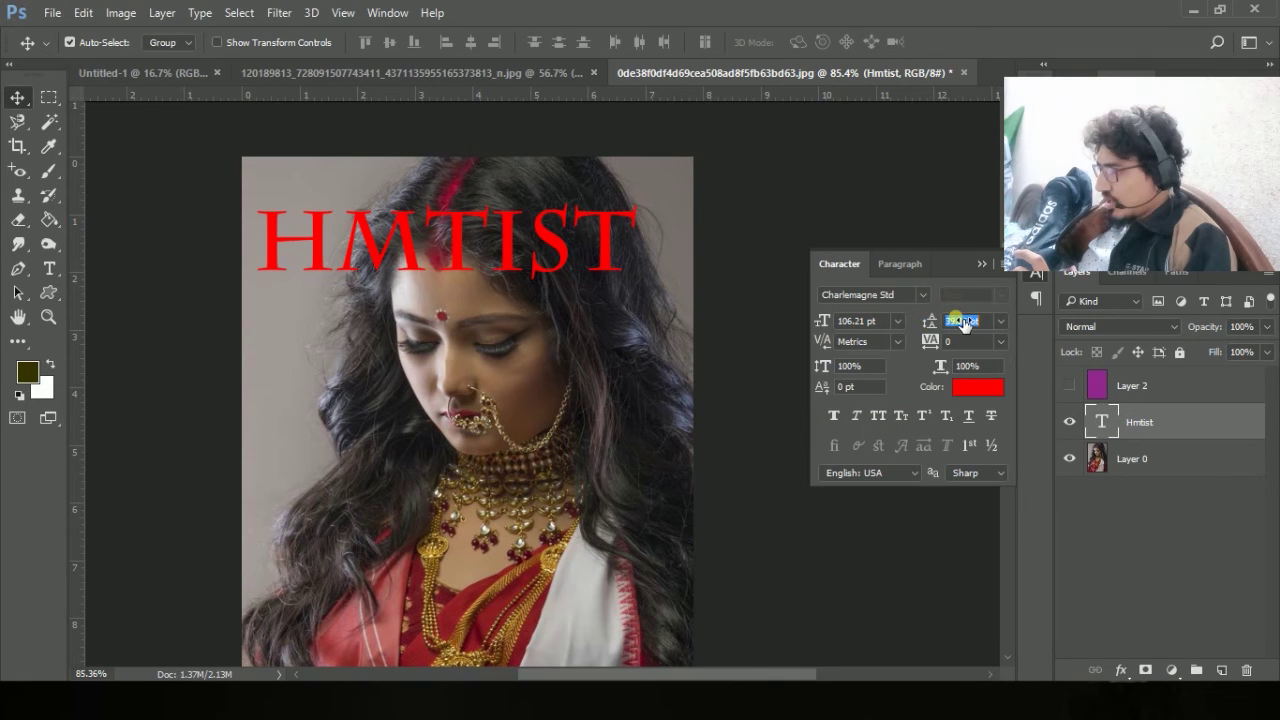
{"action": "left_click_drag", "start_coordinate": [962, 321], "coordinate": [961, 322]}
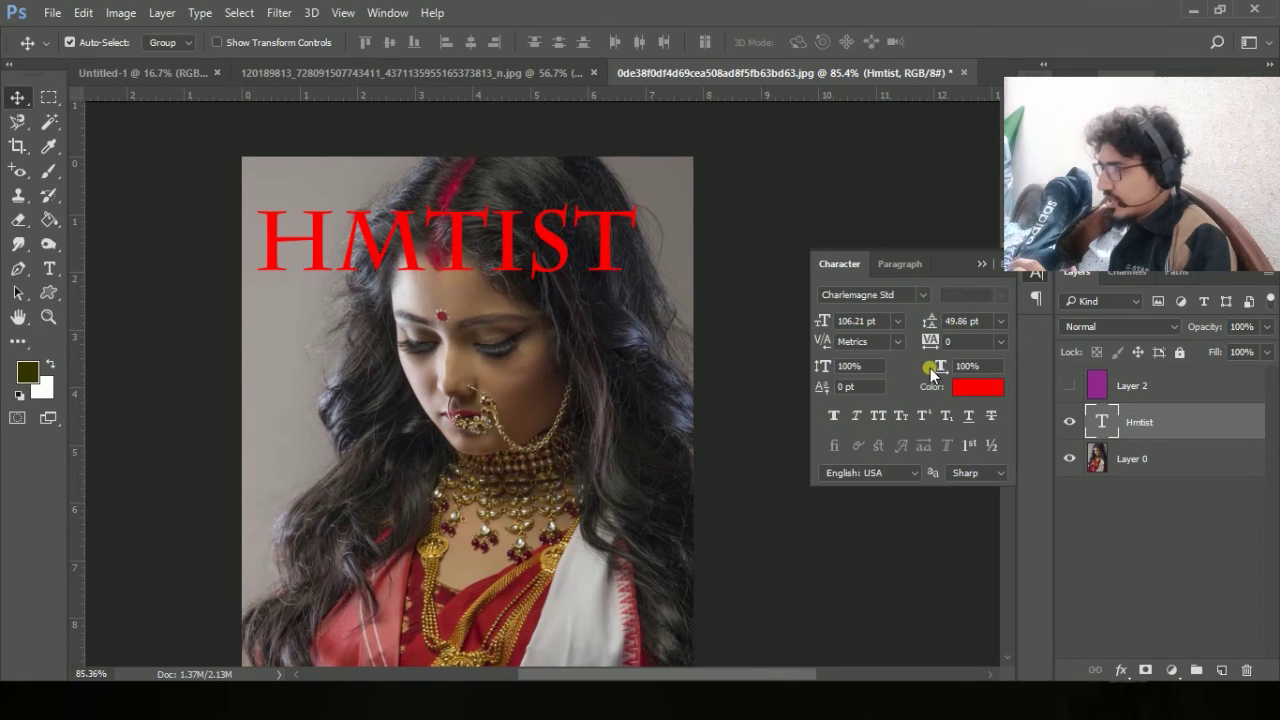
{"action": "left_click", "coordinate": [984, 265]}
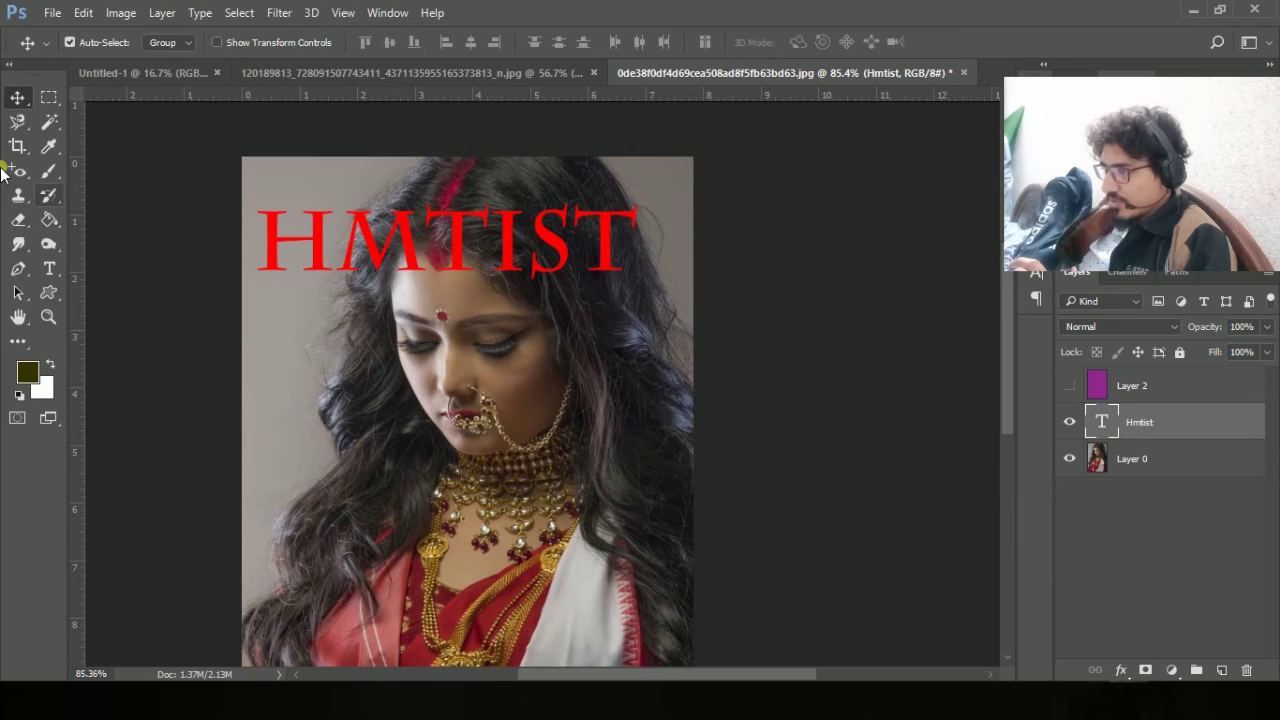
Add a second line containing a first name below HMTIST in the same text layer, and commit the text.
{"action": "left_click", "coordinate": [49, 268]}
{"action": "left_click", "coordinate": [614, 250]}
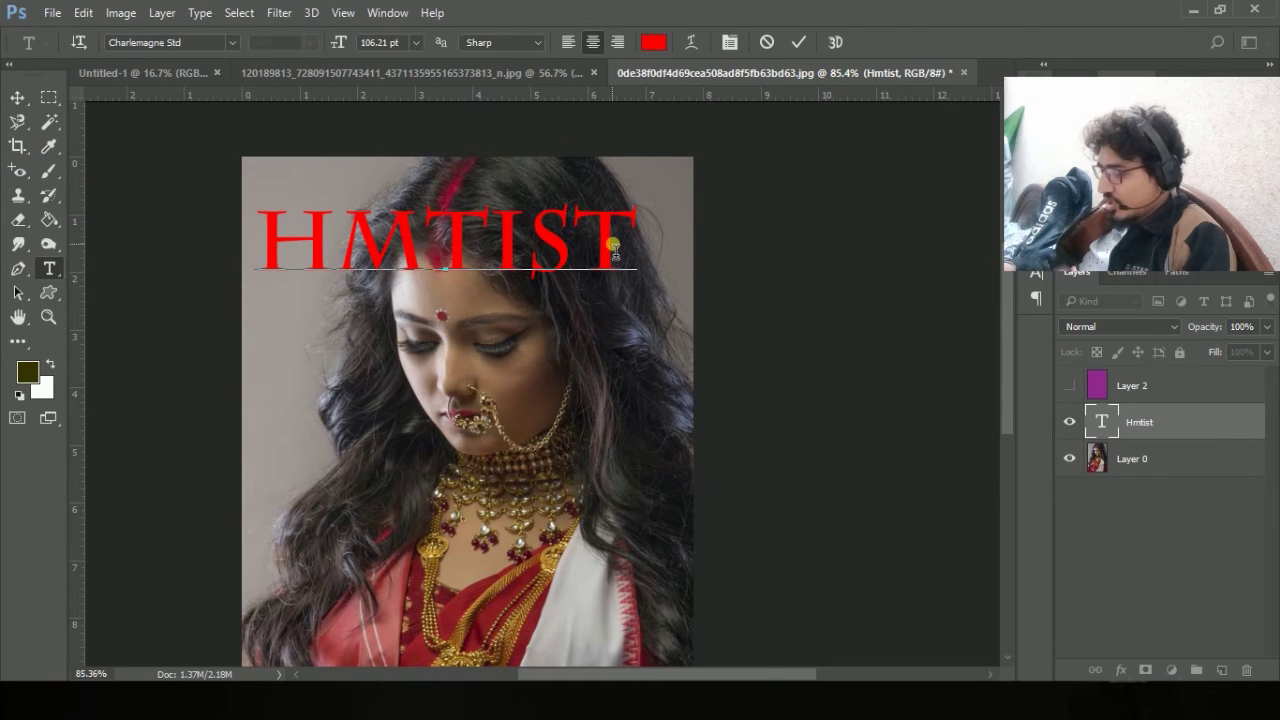
{"action": "type", "text": "HAMZA"}
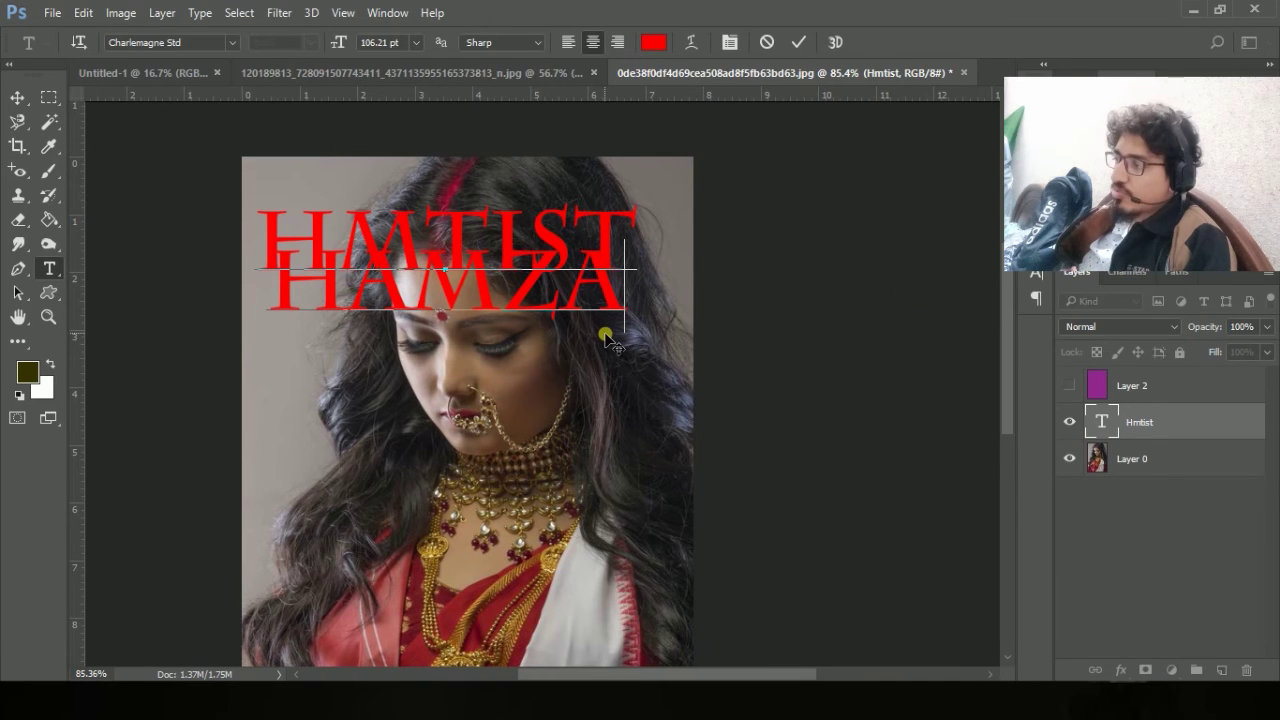
{"action": "left_click", "coordinate": [13, 99]}
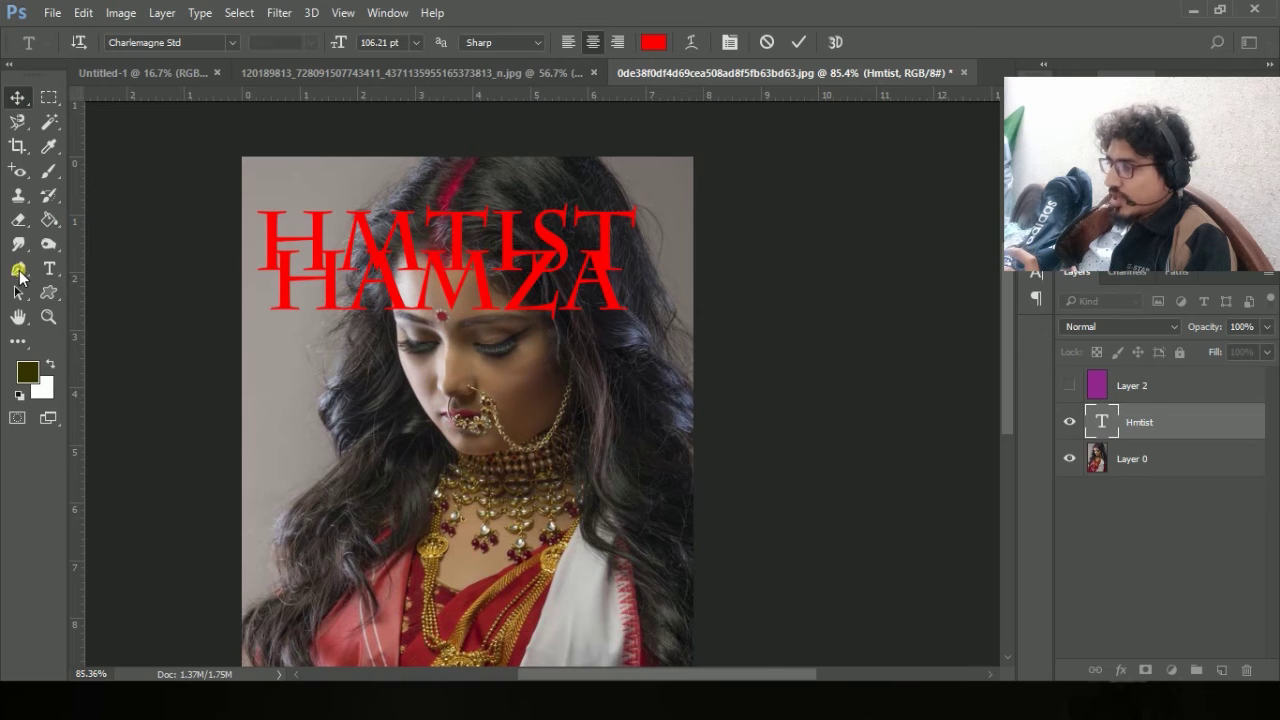
Increase the leading between the two text lines to 159.86 pt and collapse the Character settings.
{"action": "left_click", "coordinate": [1037, 274]}
{"action": "left_click", "coordinate": [960, 322]}
{"action": "left_click_drag", "start_coordinate": [940, 320], "coordinate": [1034, 302]}
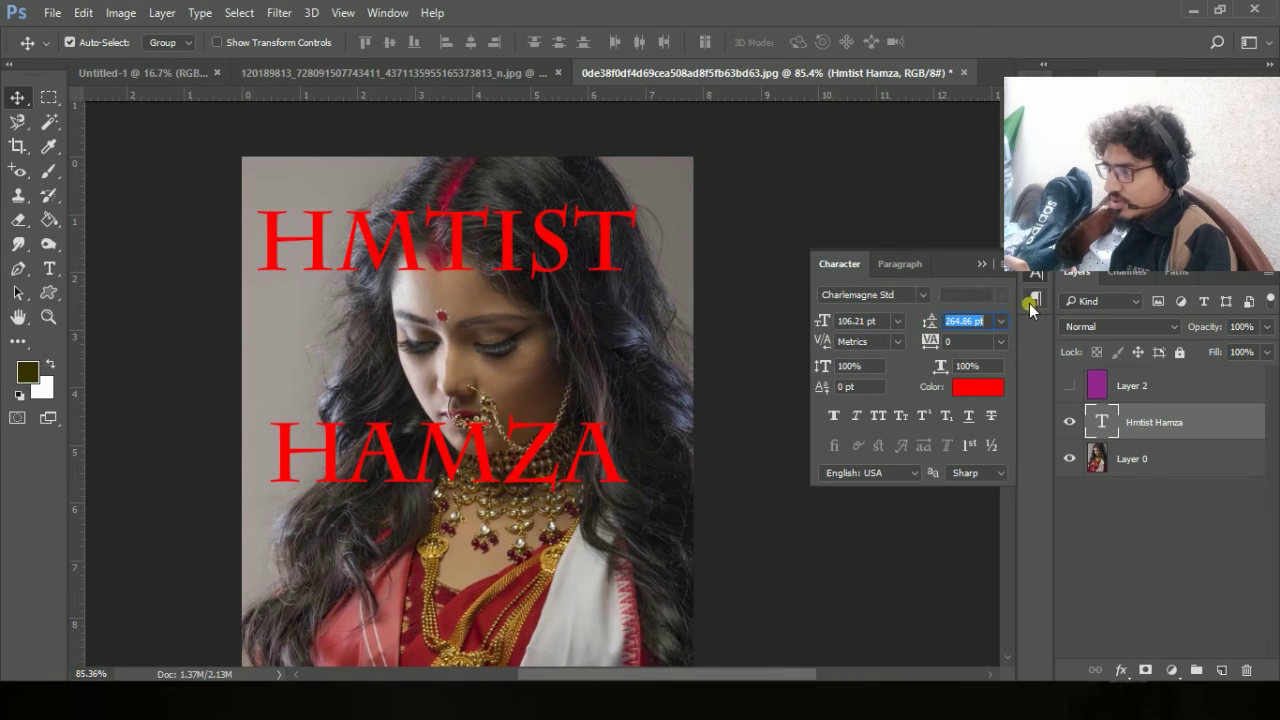
{"action": "left_click_drag", "start_coordinate": [928, 323], "coordinate": [832, 325]}
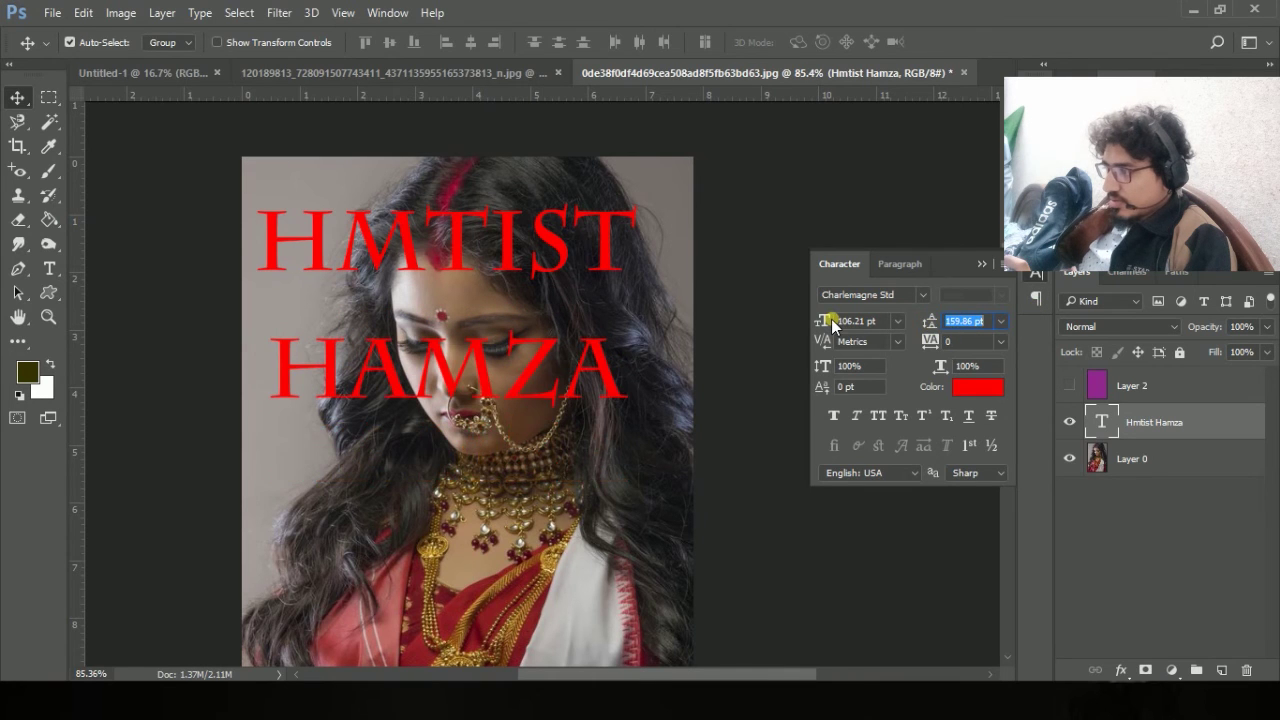
{"action": "left_click", "coordinate": [981, 263]}
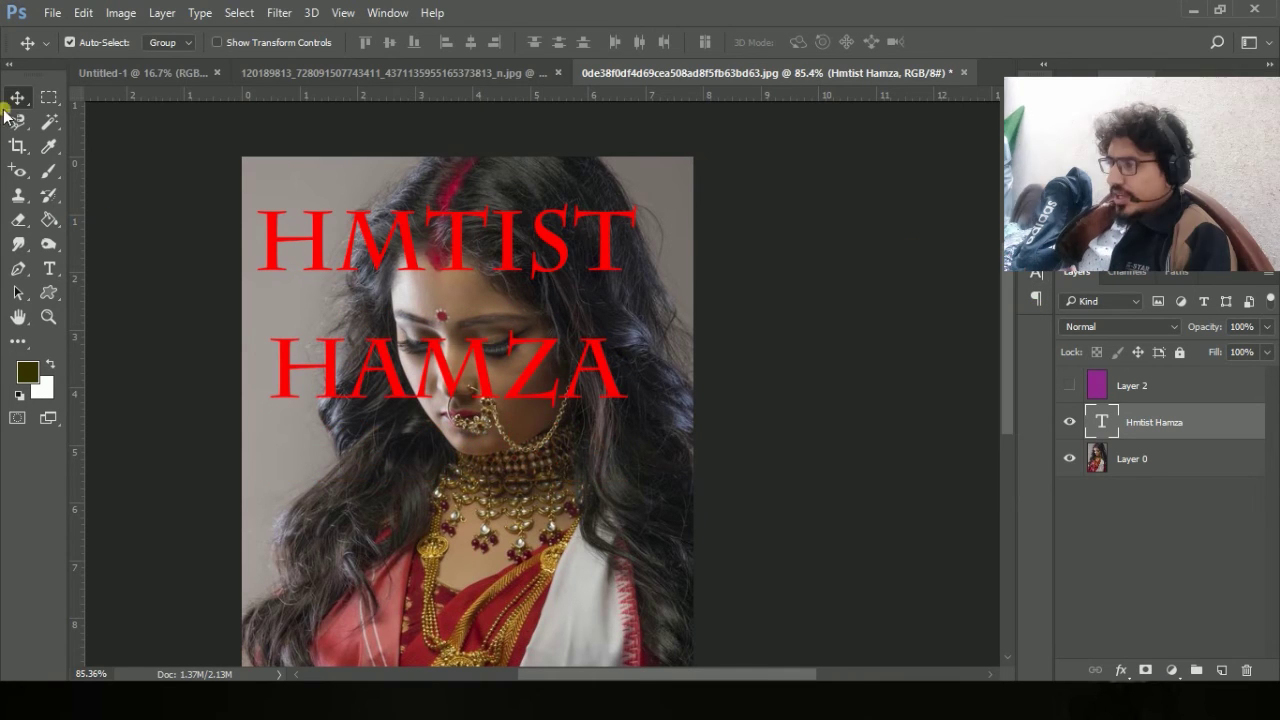
Move the two-line text slightly lower over the face, and delete the text layer.
{"action": "left_click_drag", "start_coordinate": [469, 260], "coordinate": [482, 310]}
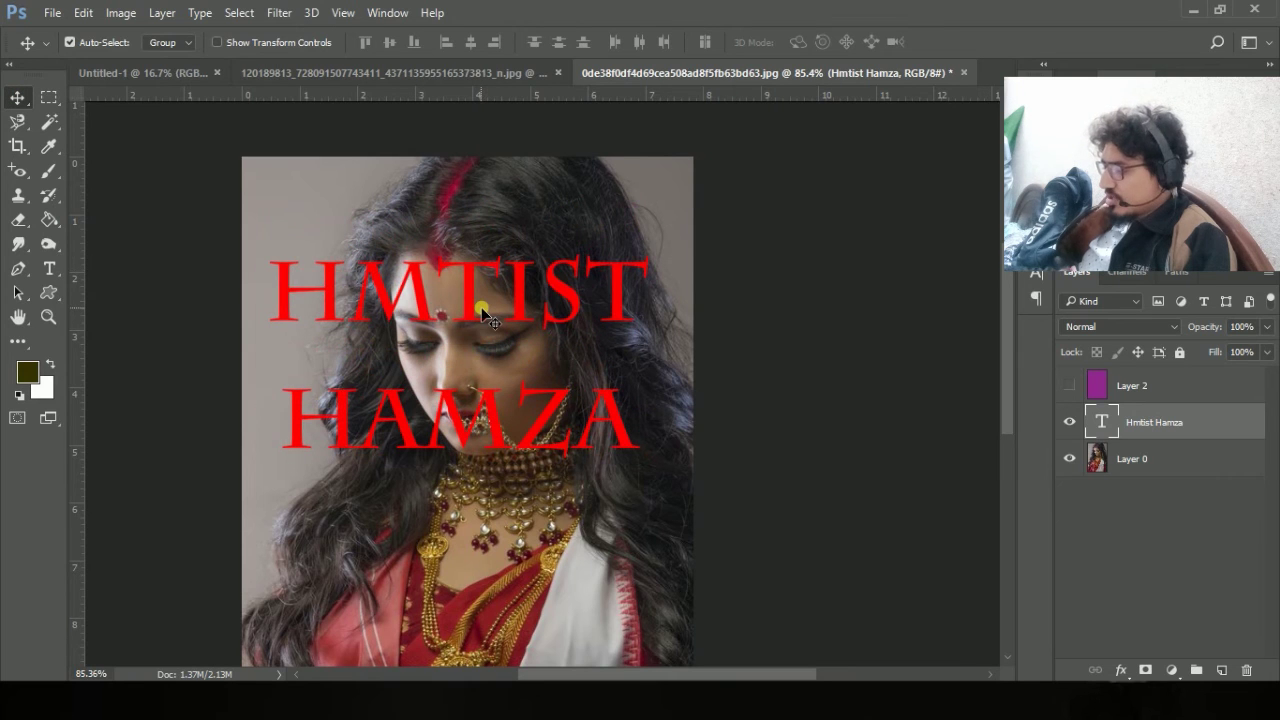
{"action": "key", "text": "Delete"}
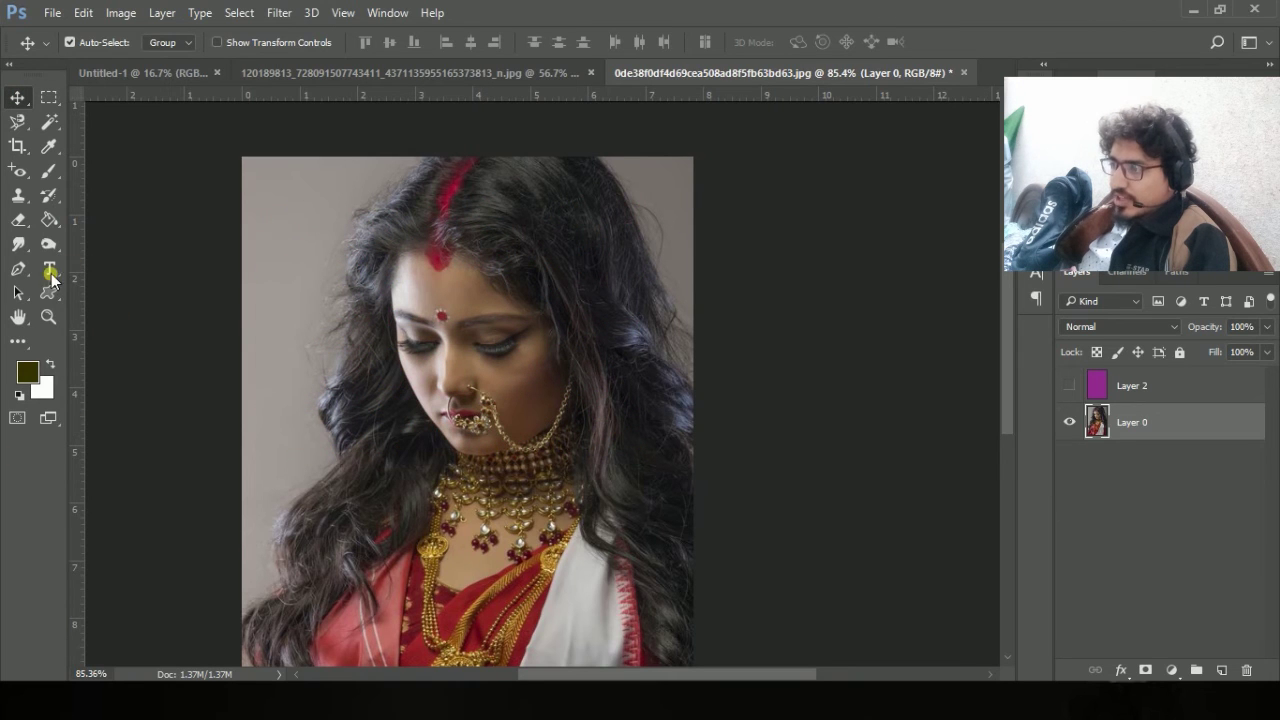
Draw a closed, curved four-point path over the woman's forehead and cheek with the Pen tool, and activate the Path Selection tool.
{"action": "left_click", "coordinate": [16, 296]}
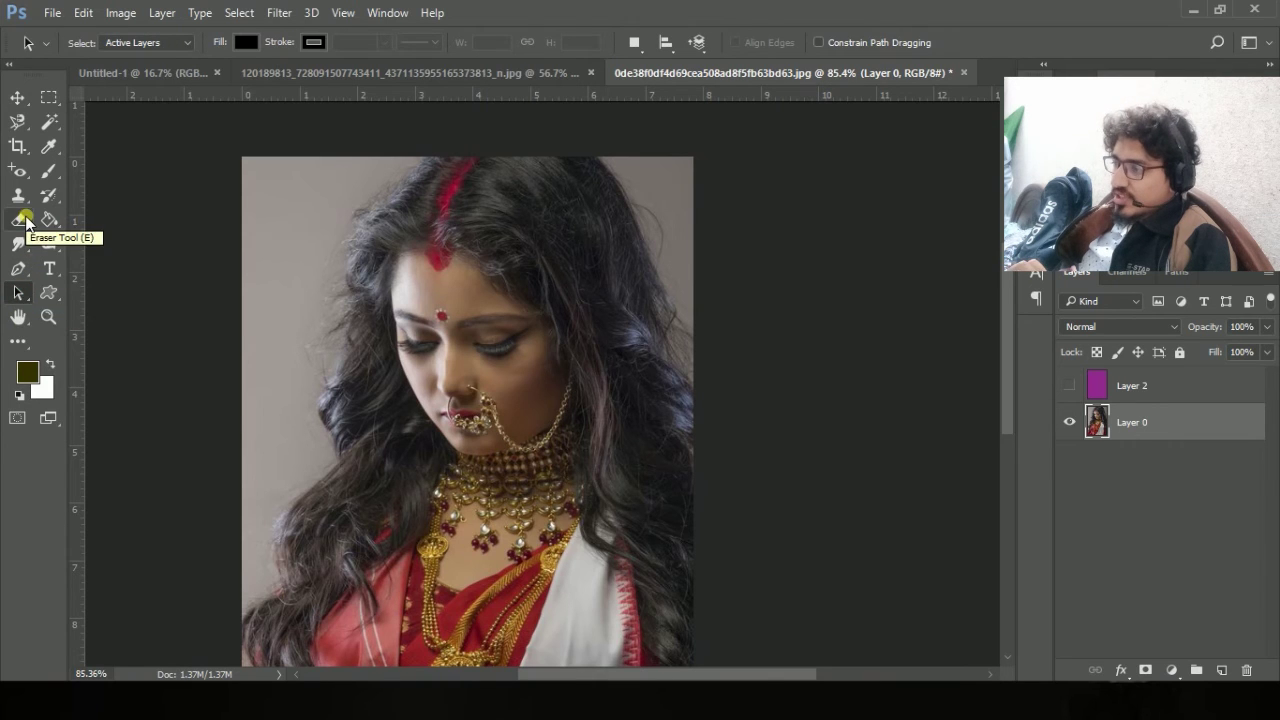
{"action": "left_click", "coordinate": [18, 268]}
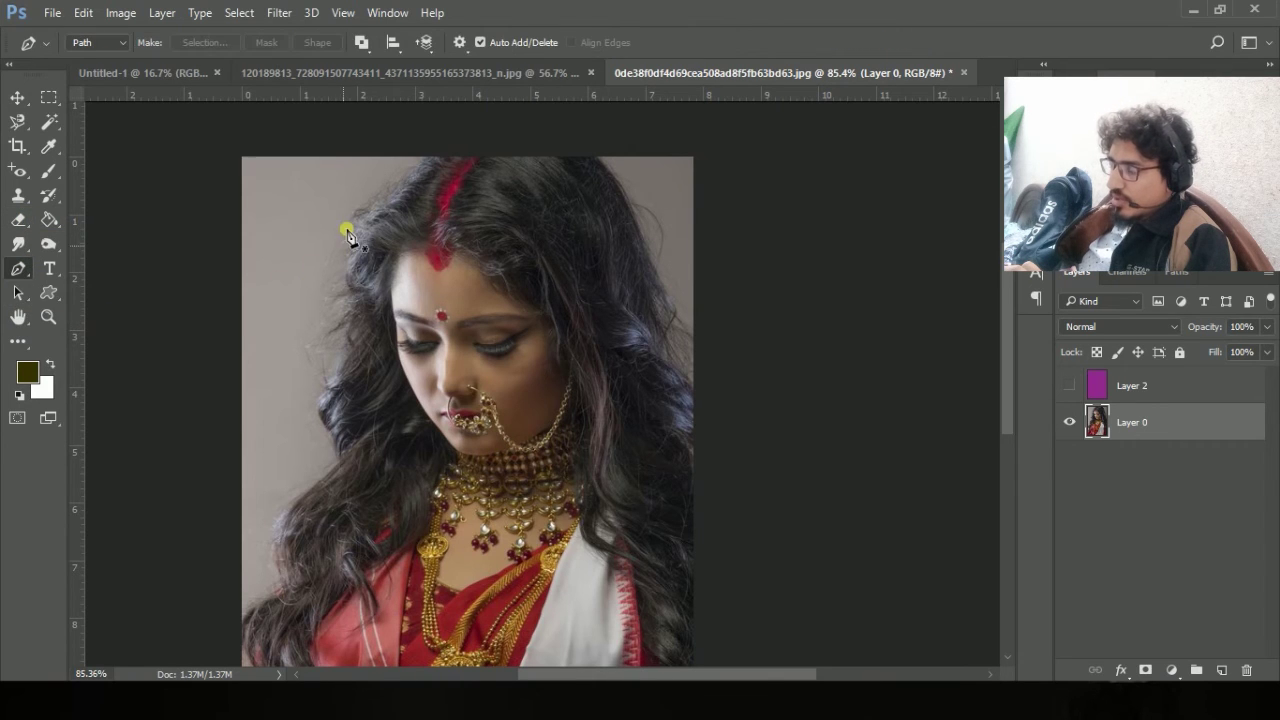
{"action": "left_click", "coordinate": [307, 222]}
{"action": "left_click_drag", "start_coordinate": [284, 381], "coordinate": [328, 408]}
{"action": "left_click_drag", "start_coordinate": [442, 402], "coordinate": [455, 382]}
{"action": "left_click_drag", "start_coordinate": [492, 206], "coordinate": [467, 195]}
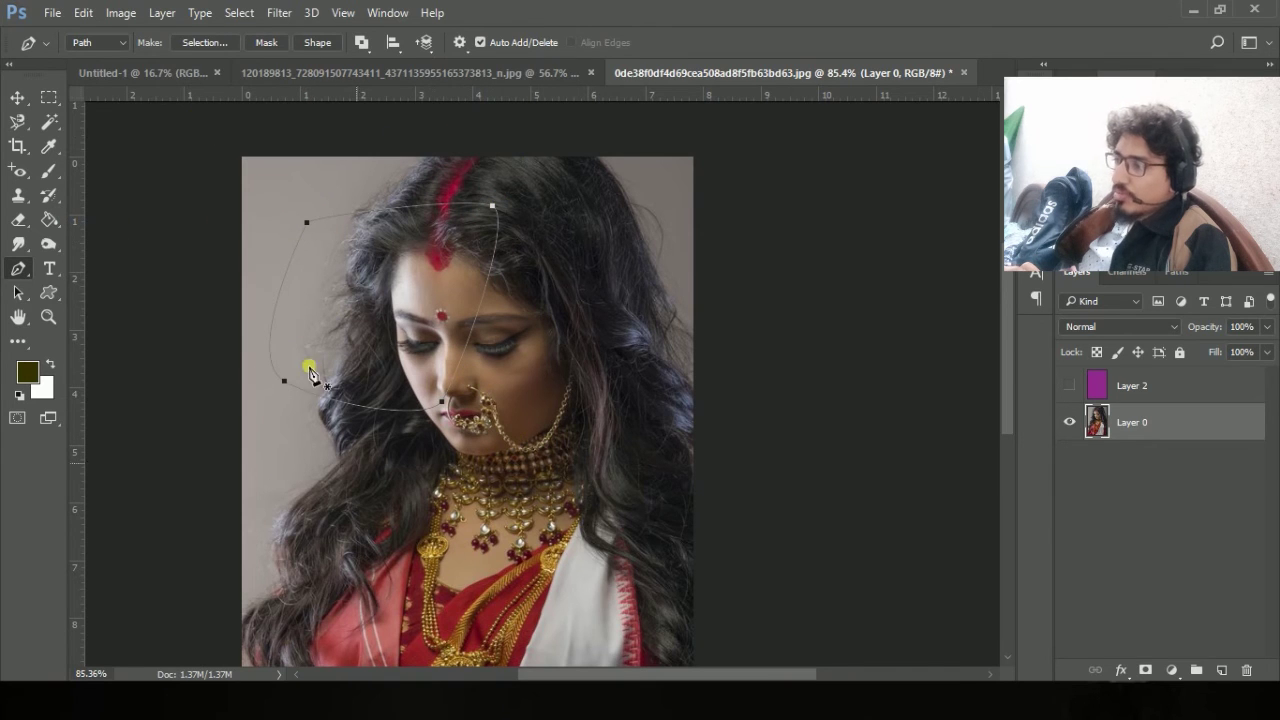
{"action": "left_click", "coordinate": [14, 296]}
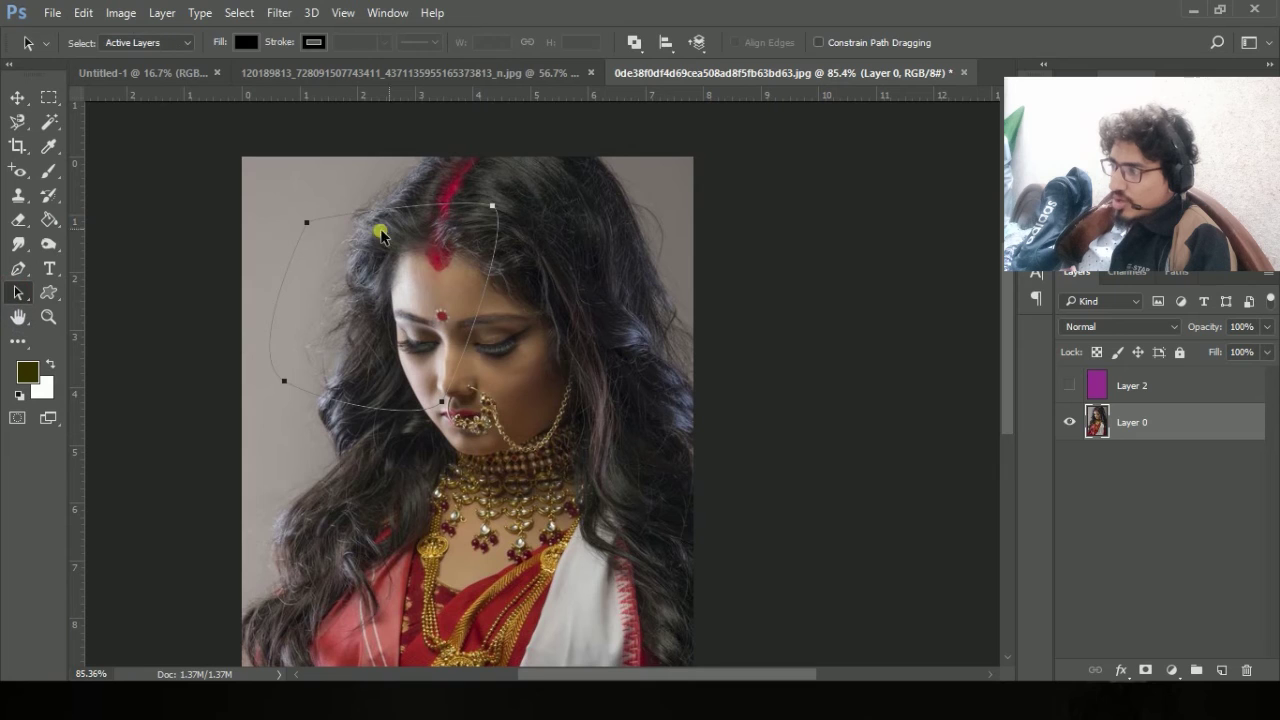
Reposition the closed curved path several times over the woman's face with the Path Selection tool, and delete it.
{"action": "left_click_drag", "start_coordinate": [307, 223], "coordinate": [410, 332]}
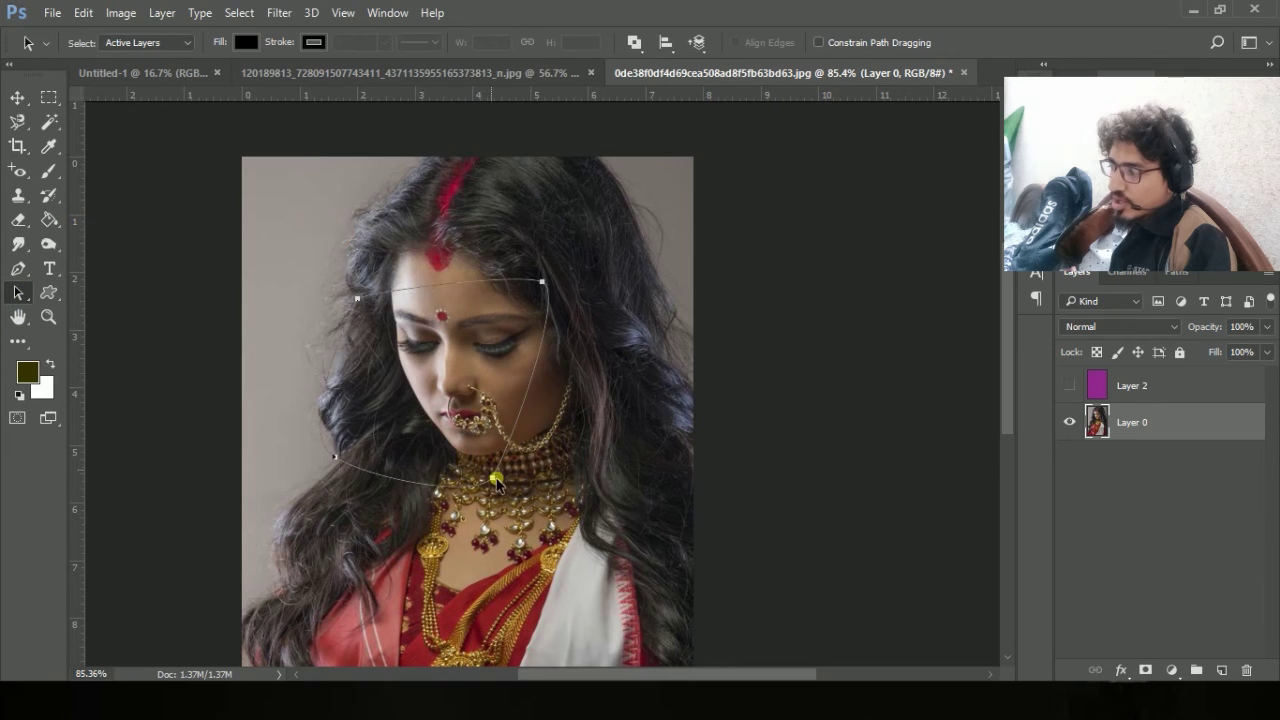
{"action": "left_click_drag", "start_coordinate": [492, 478], "coordinate": [566, 386]}
{"action": "left_click_drag", "start_coordinate": [566, 387], "coordinate": [460, 496]}
{"action": "left_click_drag", "start_coordinate": [509, 300], "coordinate": [563, 228]}
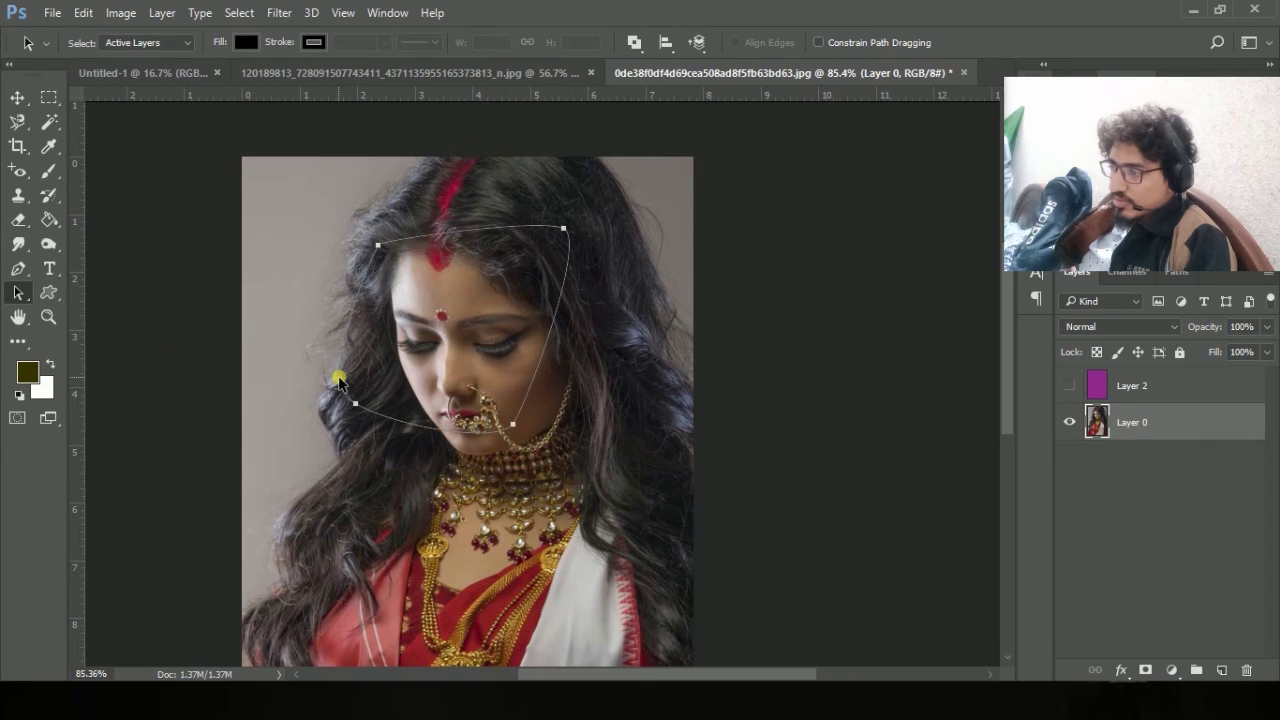
{"action": "key", "text": "Delete"}
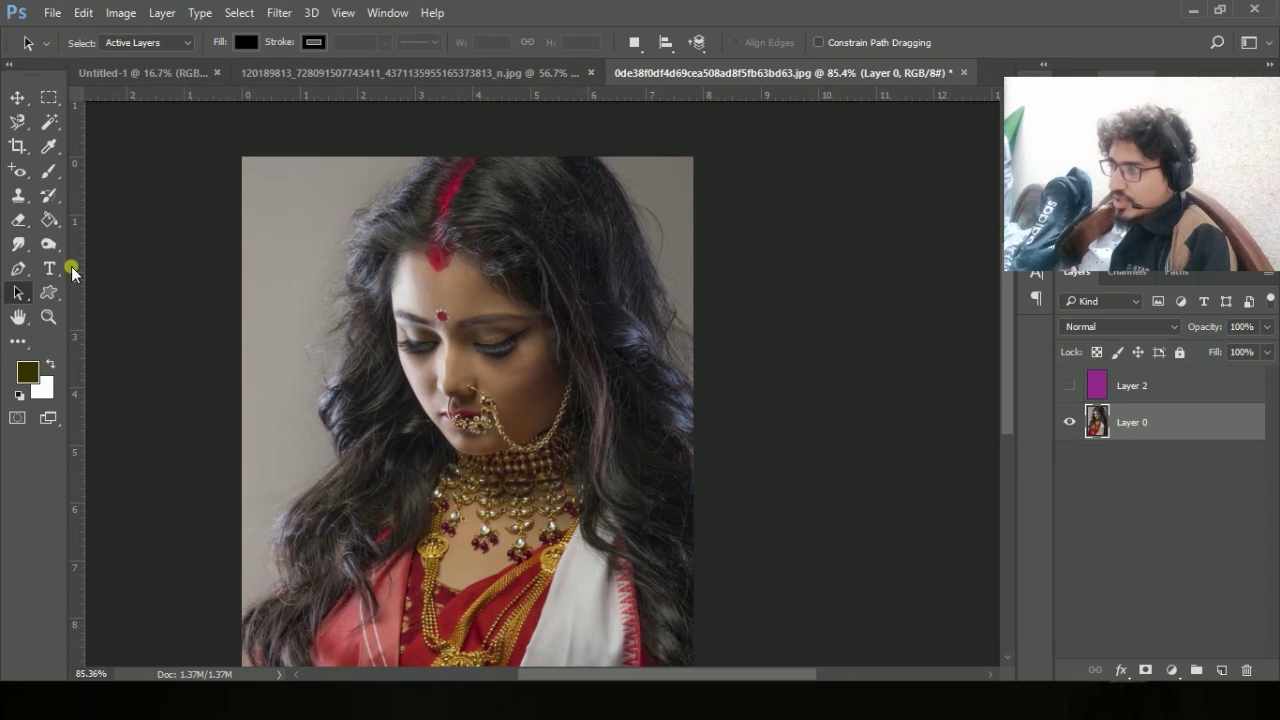
Draw a closed four-point filled shape about 264 by 226 px over the forehead with the Pen tool in Shape mode.
{"action": "left_click", "coordinate": [18, 270]}
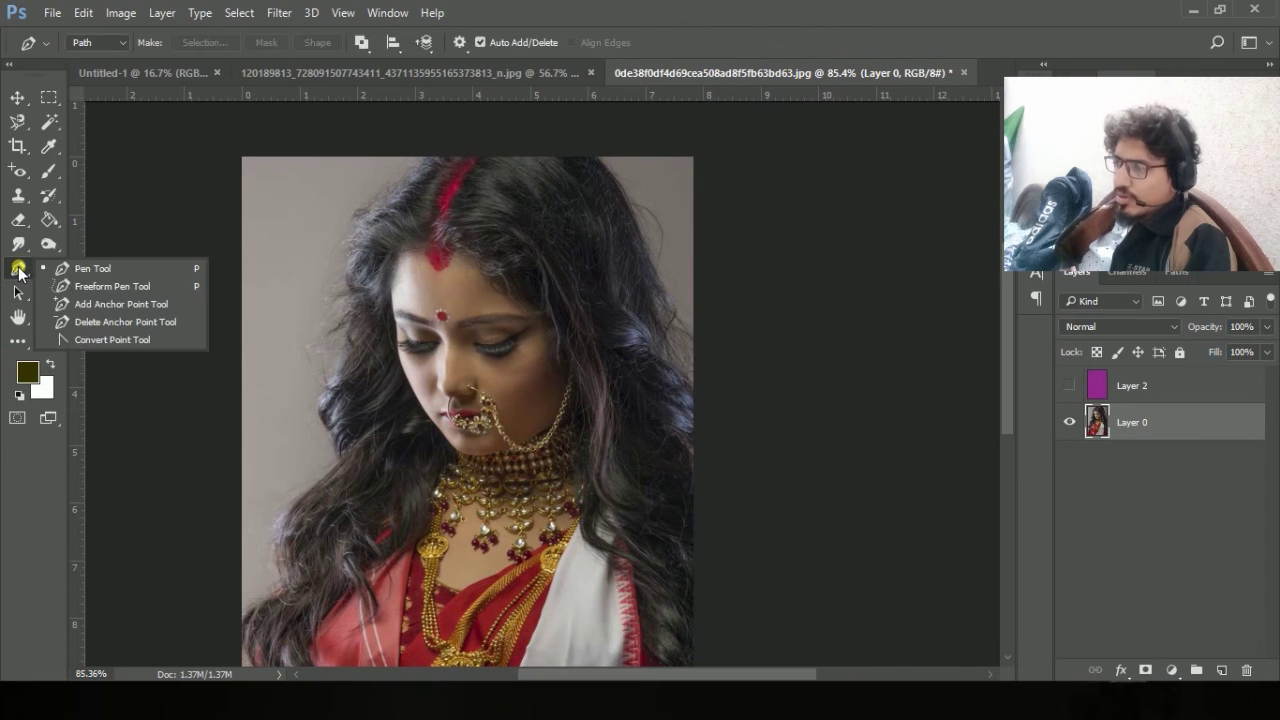
{"action": "left_click", "coordinate": [97, 42]}
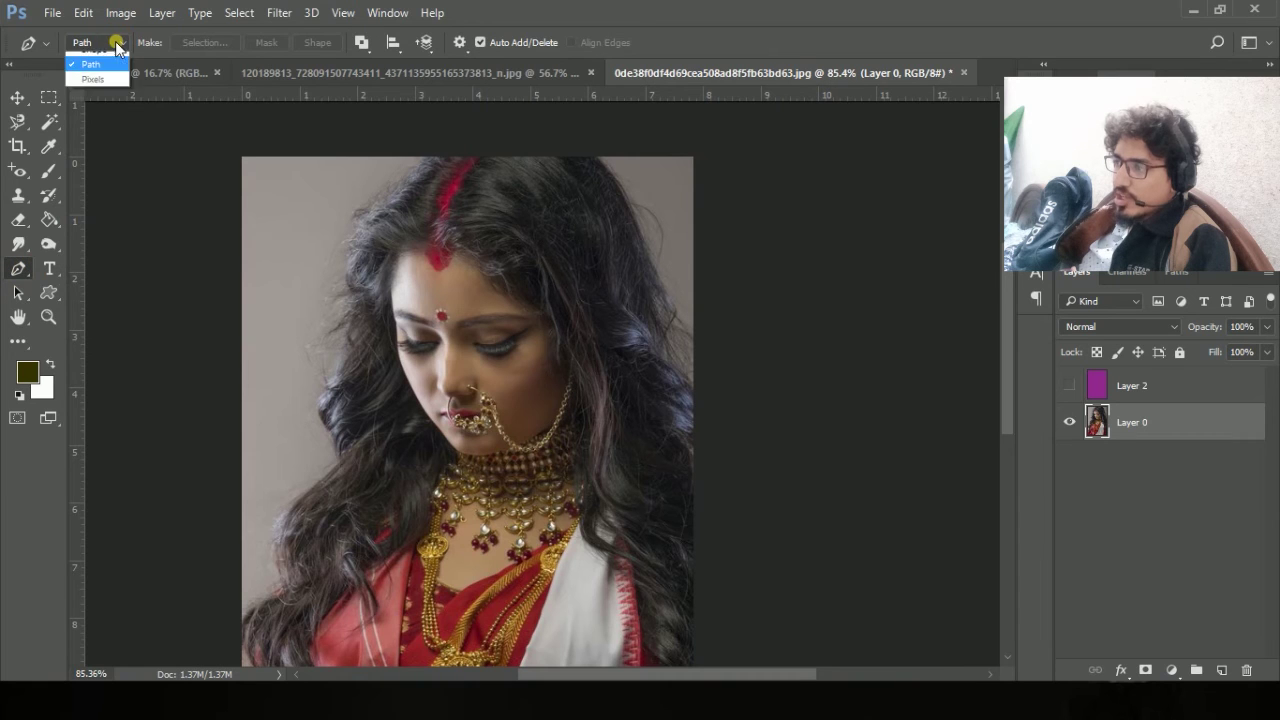
{"action": "left_click", "coordinate": [100, 52]}
{"action": "left_click", "coordinate": [312, 196]}
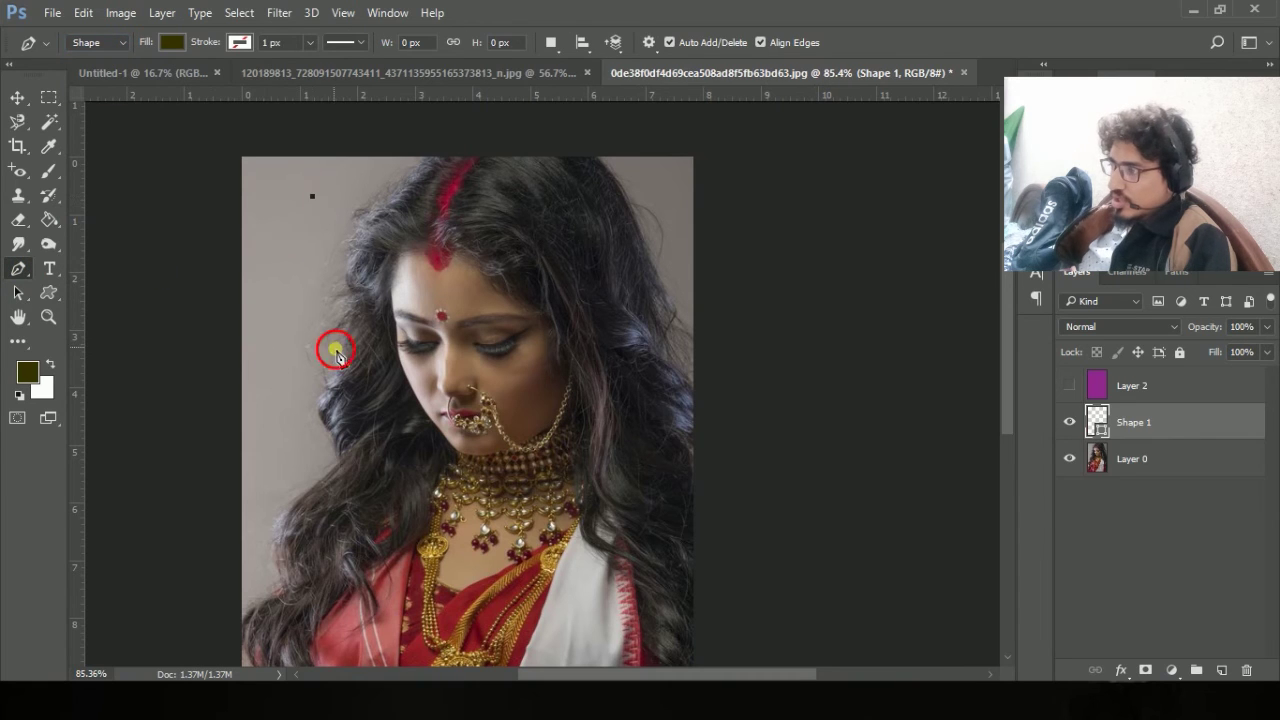
{"action": "left_click", "coordinate": [336, 349]}
{"action": "left_click_drag", "start_coordinate": [495, 267], "coordinate": [524, 194]}
{"action": "left_click", "coordinate": [313, 197]}
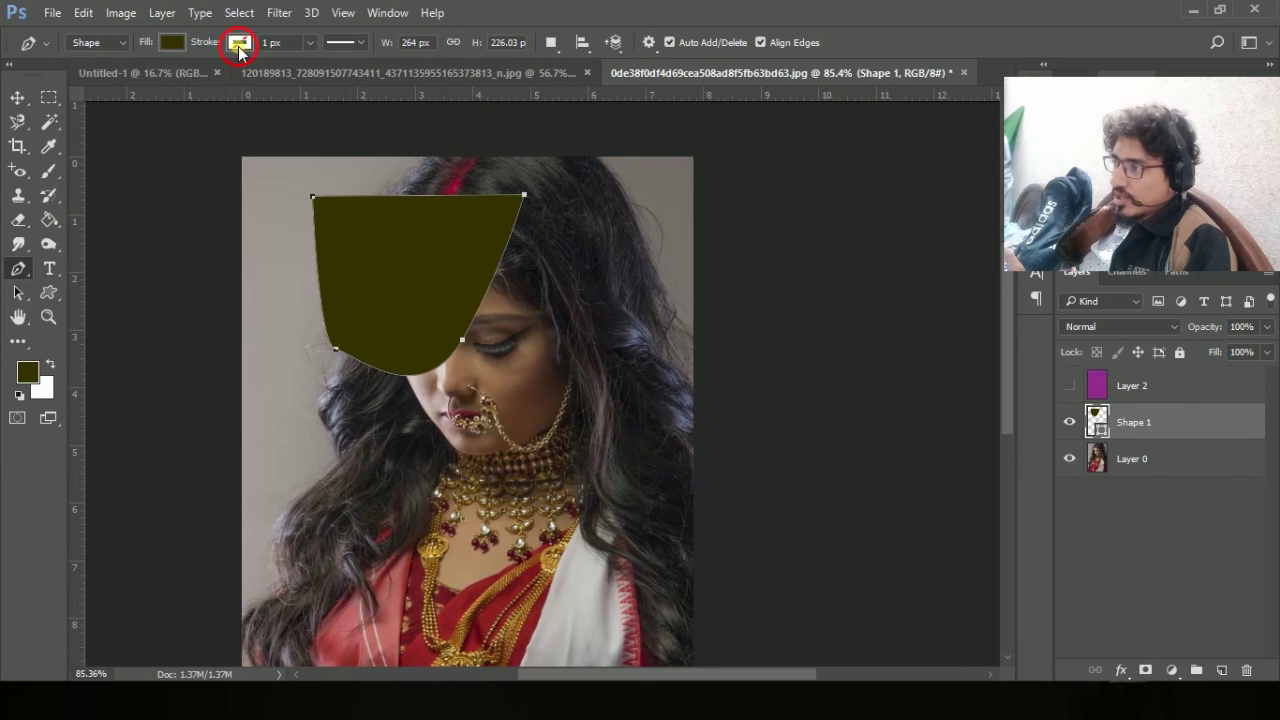
Give the pen-drawn shape a solid black stroke 12.12 px wide.
{"action": "left_click", "coordinate": [171, 42]}
{"action": "left_click", "coordinate": [193, 143]}
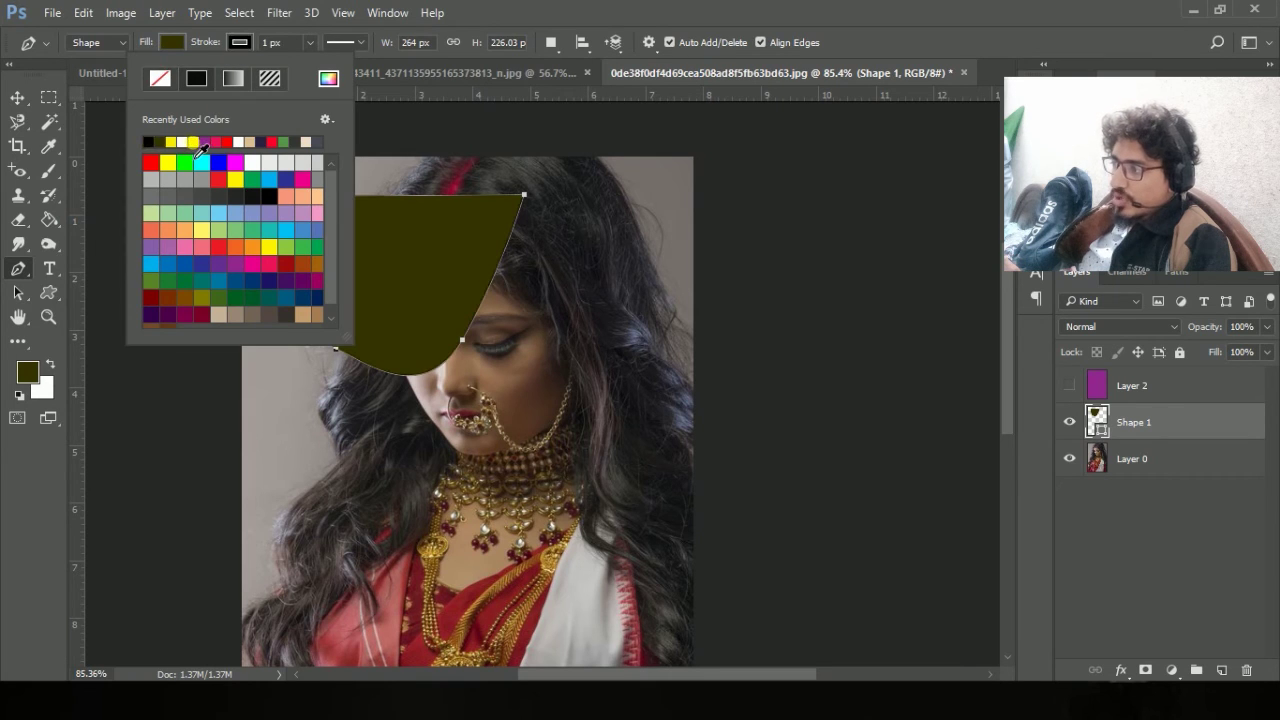
{"action": "left_click", "coordinate": [307, 42]}
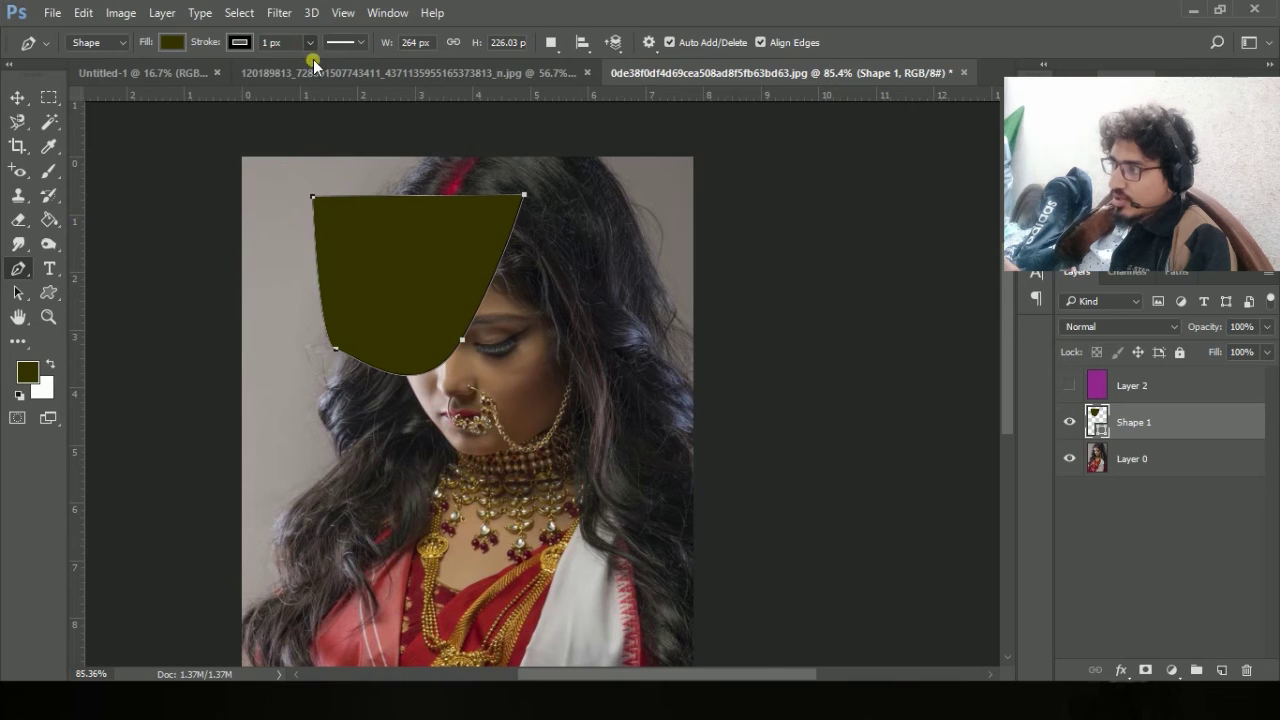
{"action": "mouse_move", "coordinate": [312, 63]}
{"action": "left_mouse_down"}
{"action": "mouse_move", "coordinate": [348, 65]}
{"action": "mouse_move", "coordinate": [325, 65]}
{"action": "left_mouse_up"}
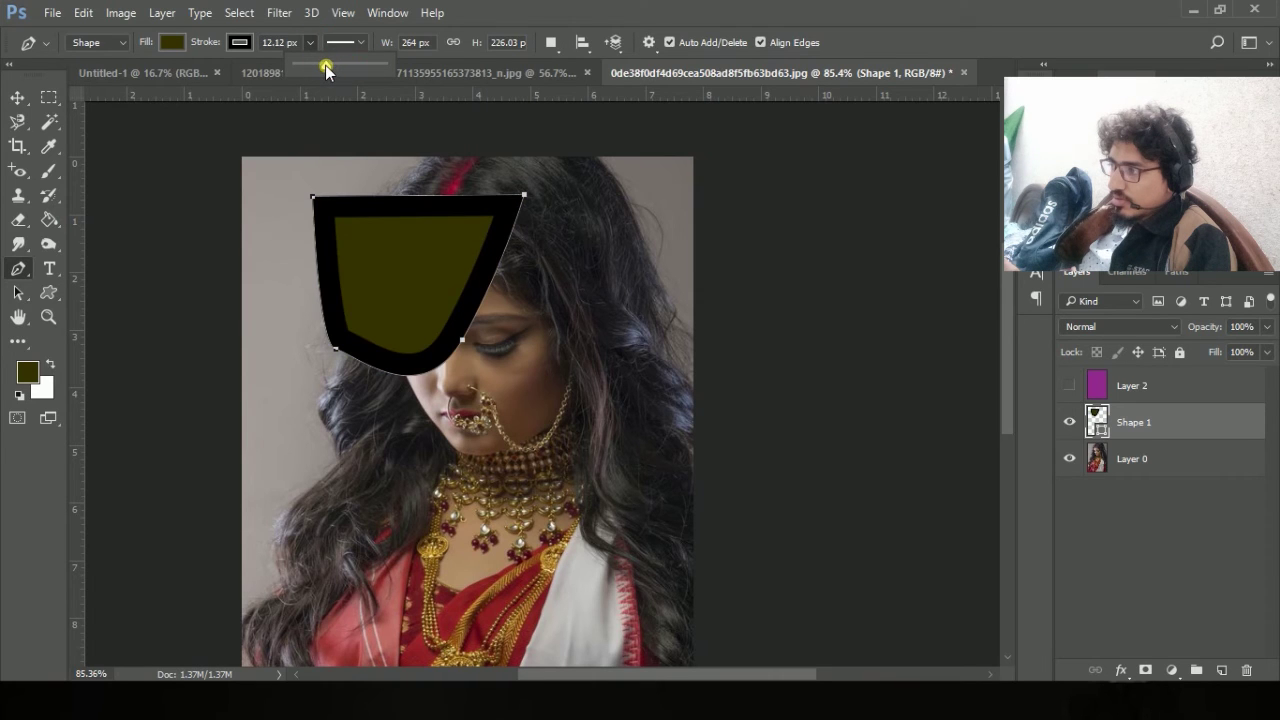
Move the stroked shape lower over the face, and delete its layer.
{"action": "left_click", "coordinate": [18, 97]}
{"action": "left_click_drag", "start_coordinate": [423, 274], "coordinate": [450, 331]}
{"action": "key", "text": "Delete"}
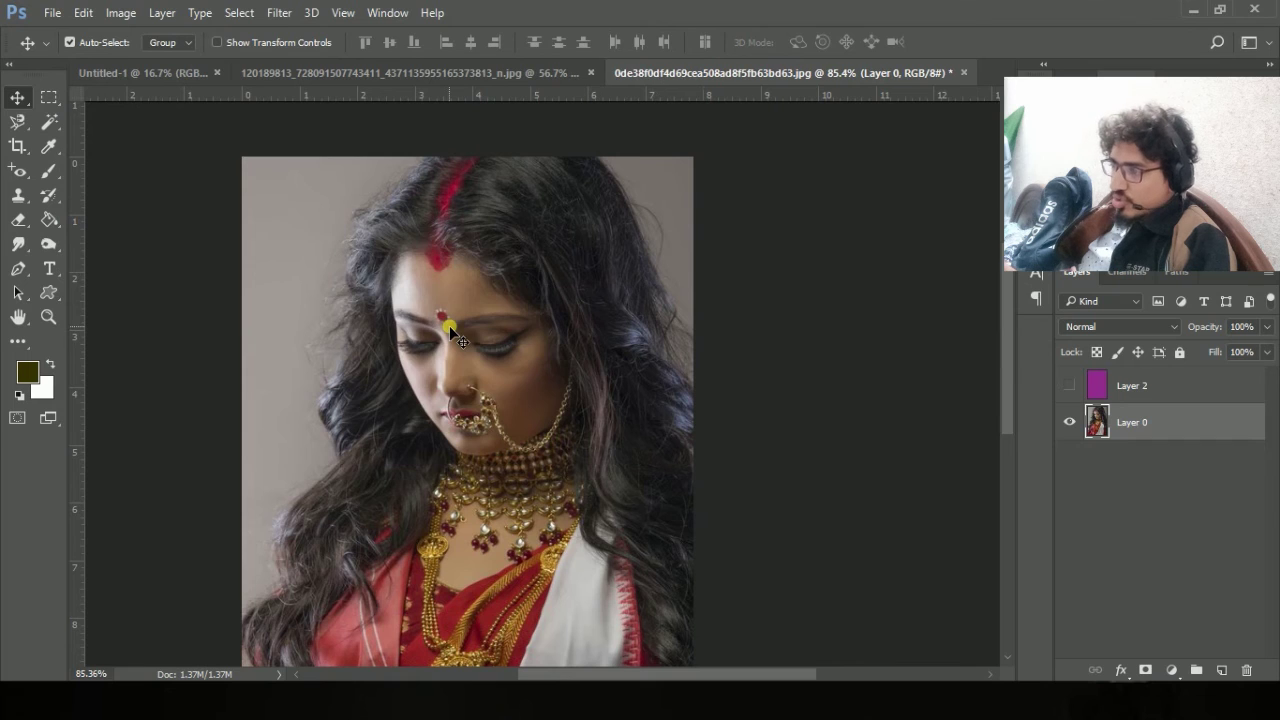
Draw a filled rectangle about 388 by 290 px and move it over the face to X 166 px, Y 69 px.
{"action": "left_click", "coordinate": [49, 293]}
{"action": "right_click", "coordinate": [49, 297]}
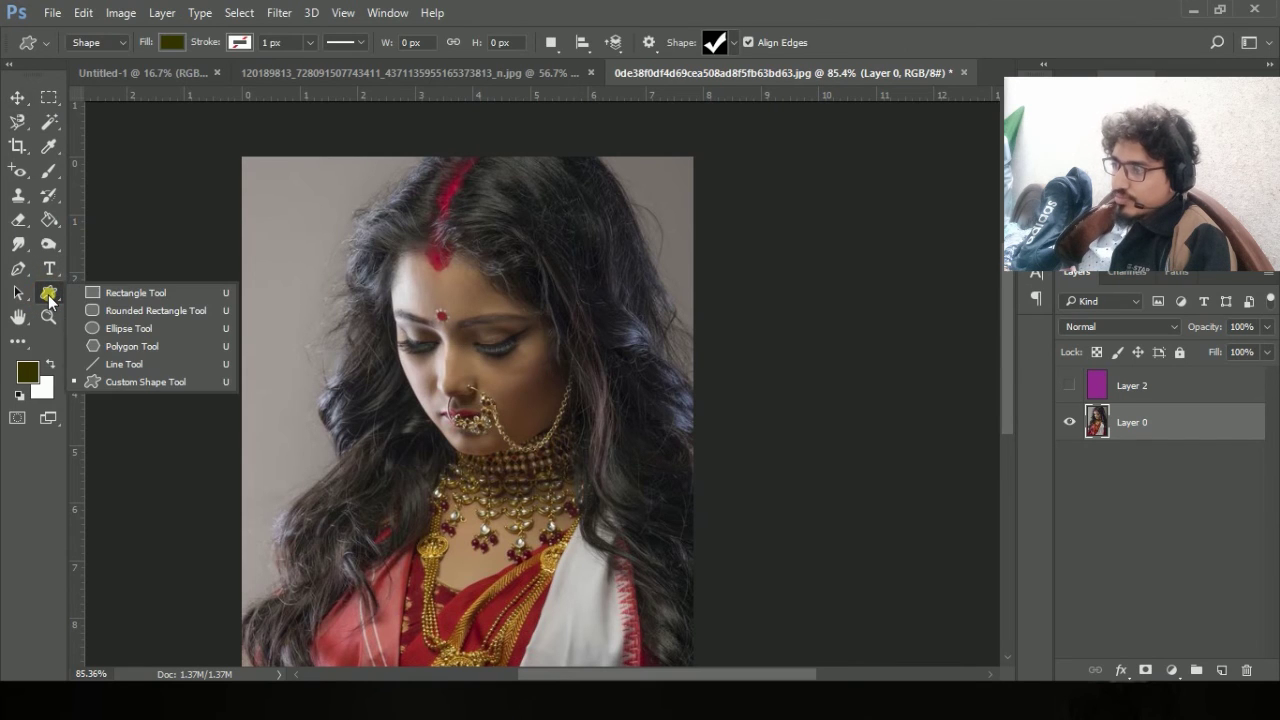
{"action": "left_click", "coordinate": [130, 292]}
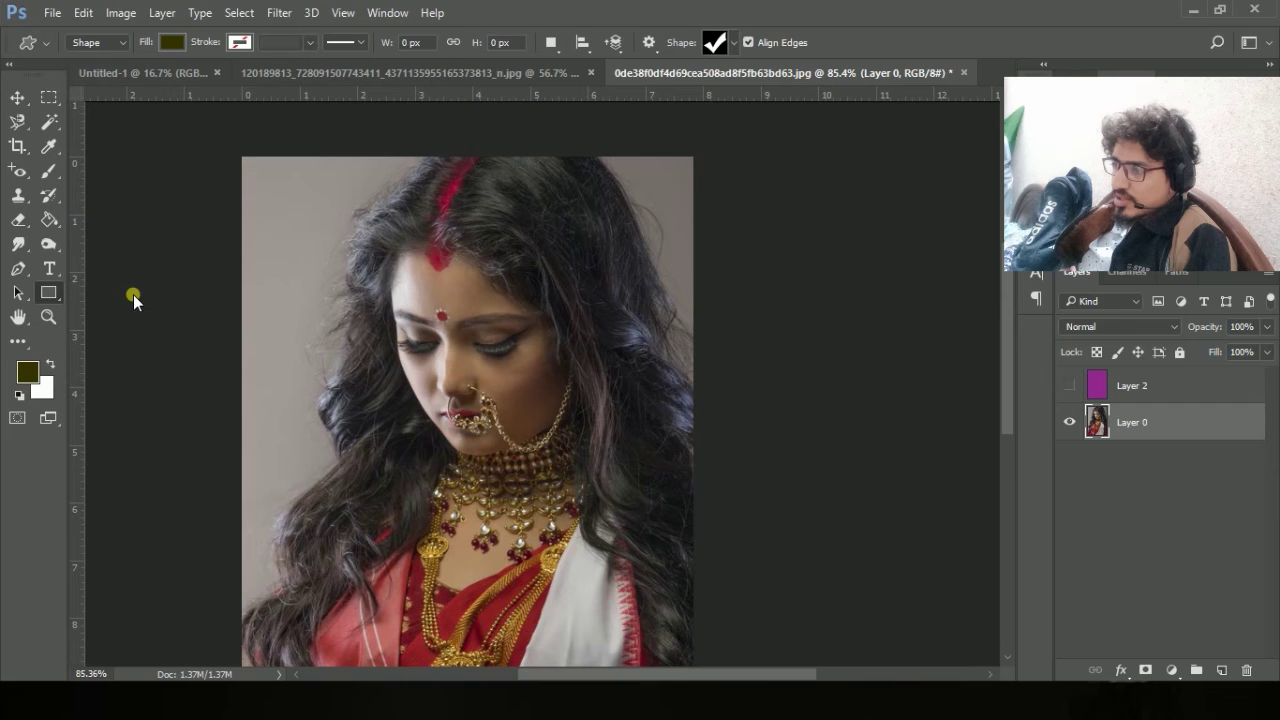
{"action": "left_click_drag", "start_coordinate": [202, 274], "coordinate": [512, 505]}
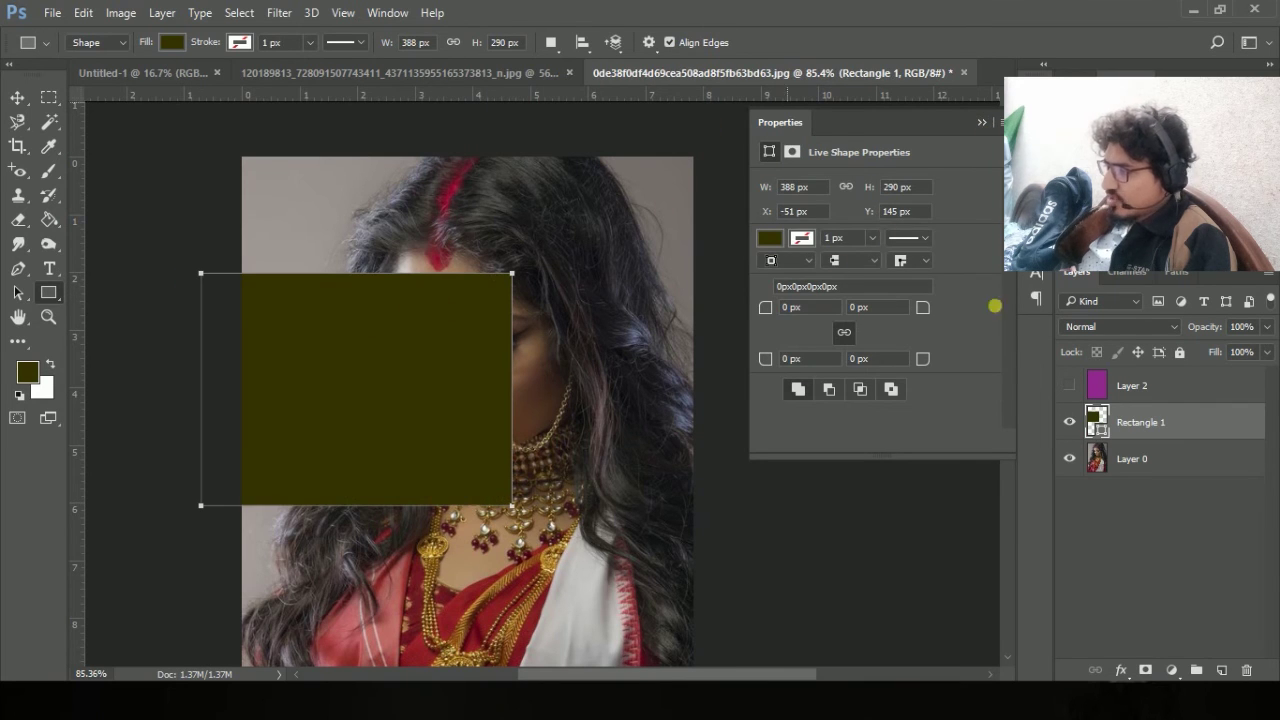
{"action": "left_click", "coordinate": [18, 96]}
{"action": "left_click_drag", "start_coordinate": [509, 366], "coordinate": [464, 409]}
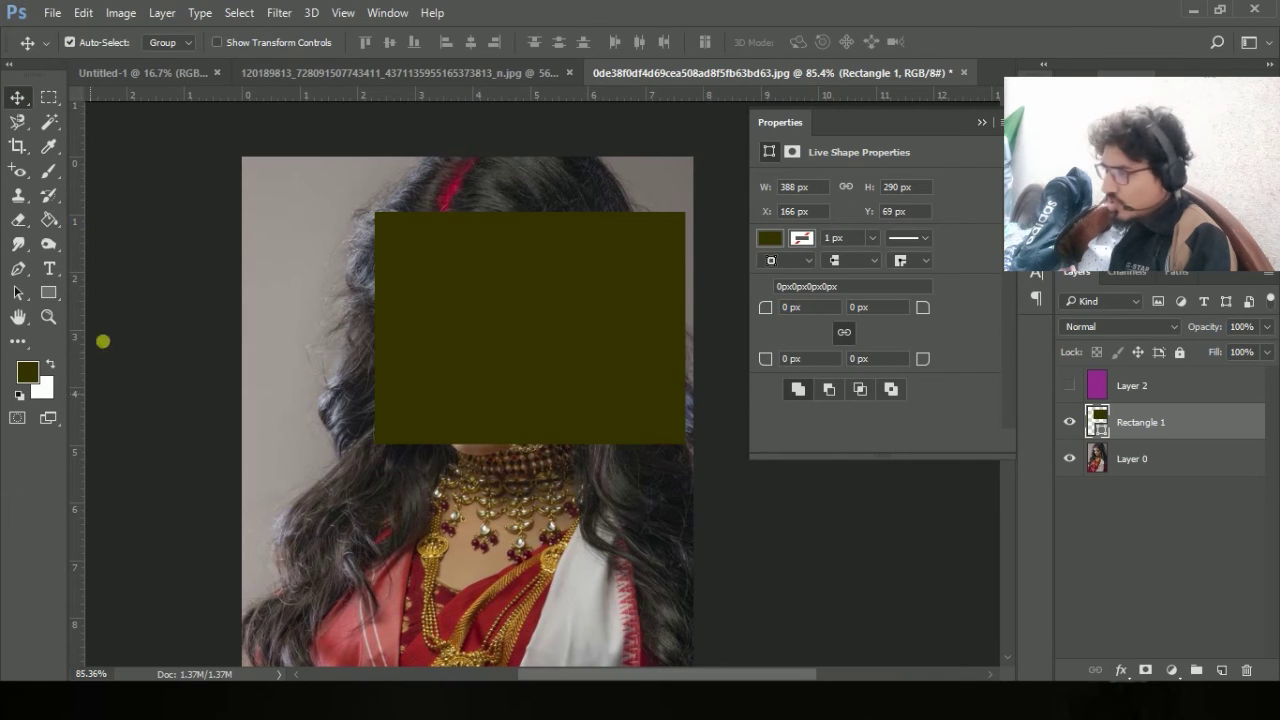
{"action": "left_click", "coordinate": [18, 292]}
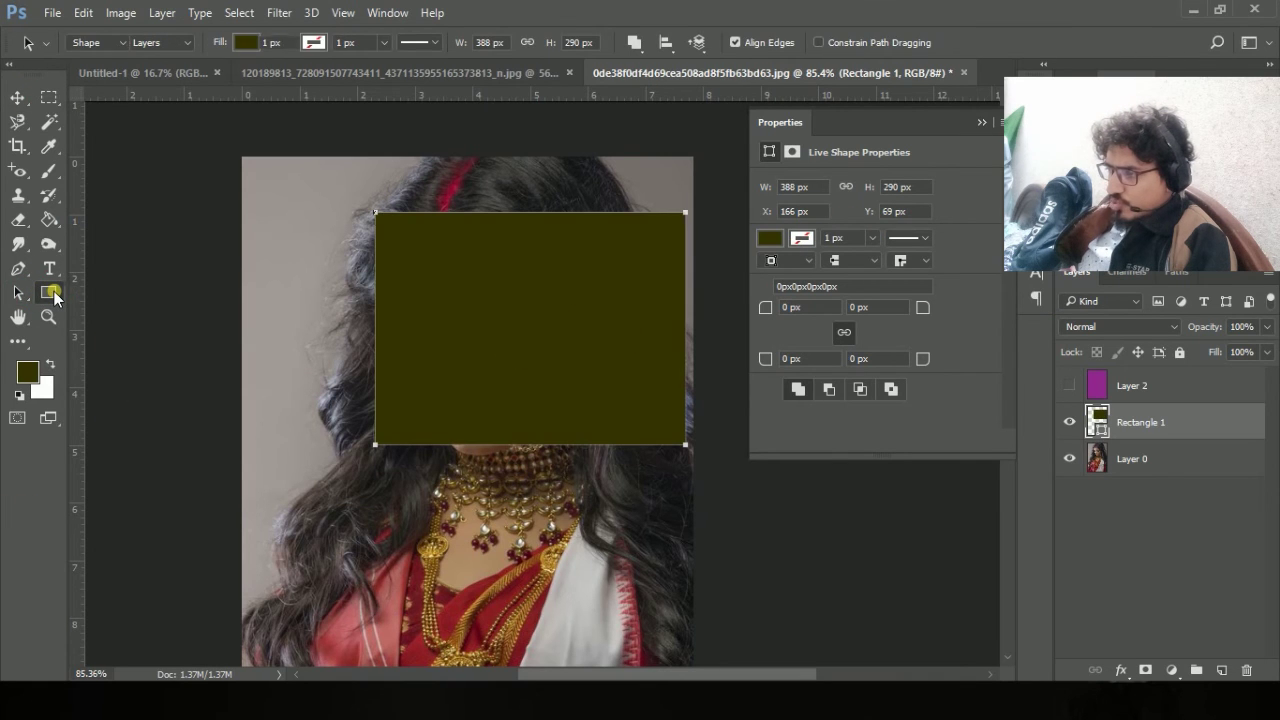
Append the All set to the shape library of the Custom Shape tool.
{"action": "left_click", "coordinate": [50, 293]}
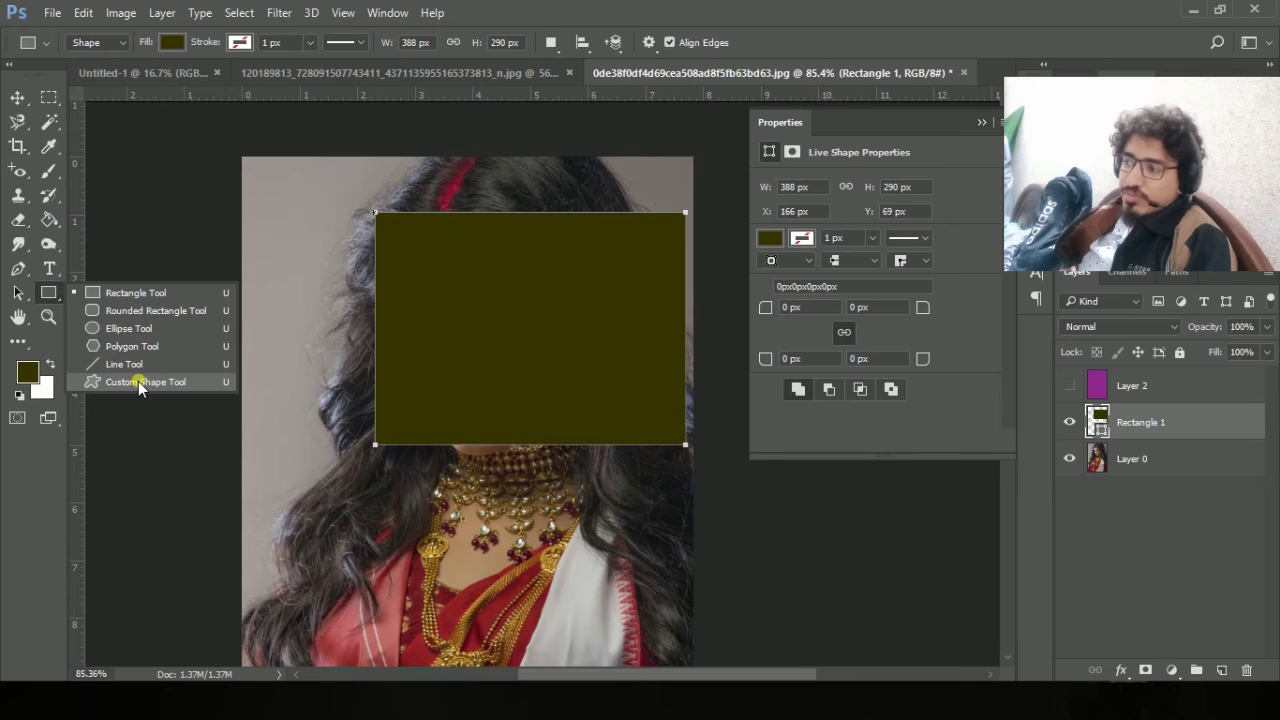
{"action": "left_click", "coordinate": [147, 381]}
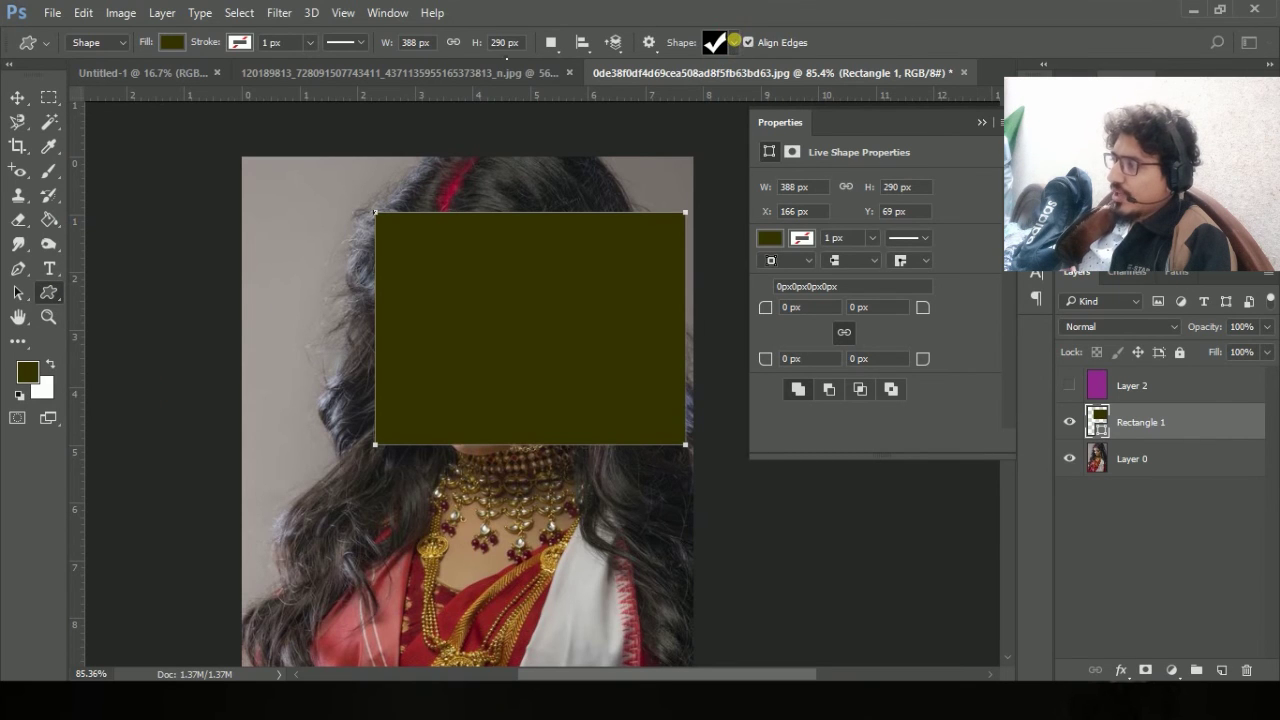
{"action": "left_click", "coordinate": [735, 42]}
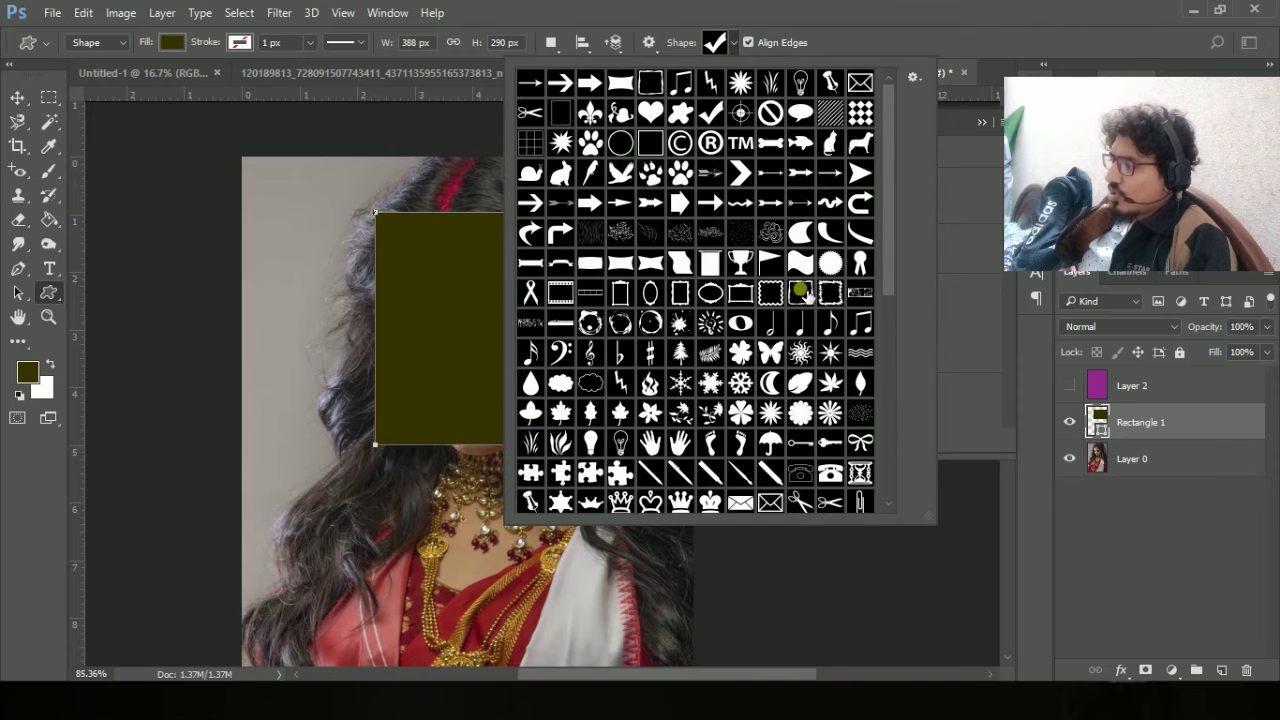
{"action": "left_click_drag", "start_coordinate": [890, 208], "coordinate": [875, 165]}
{"action": "left_click_drag", "start_coordinate": [878, 289], "coordinate": [863, 132]}
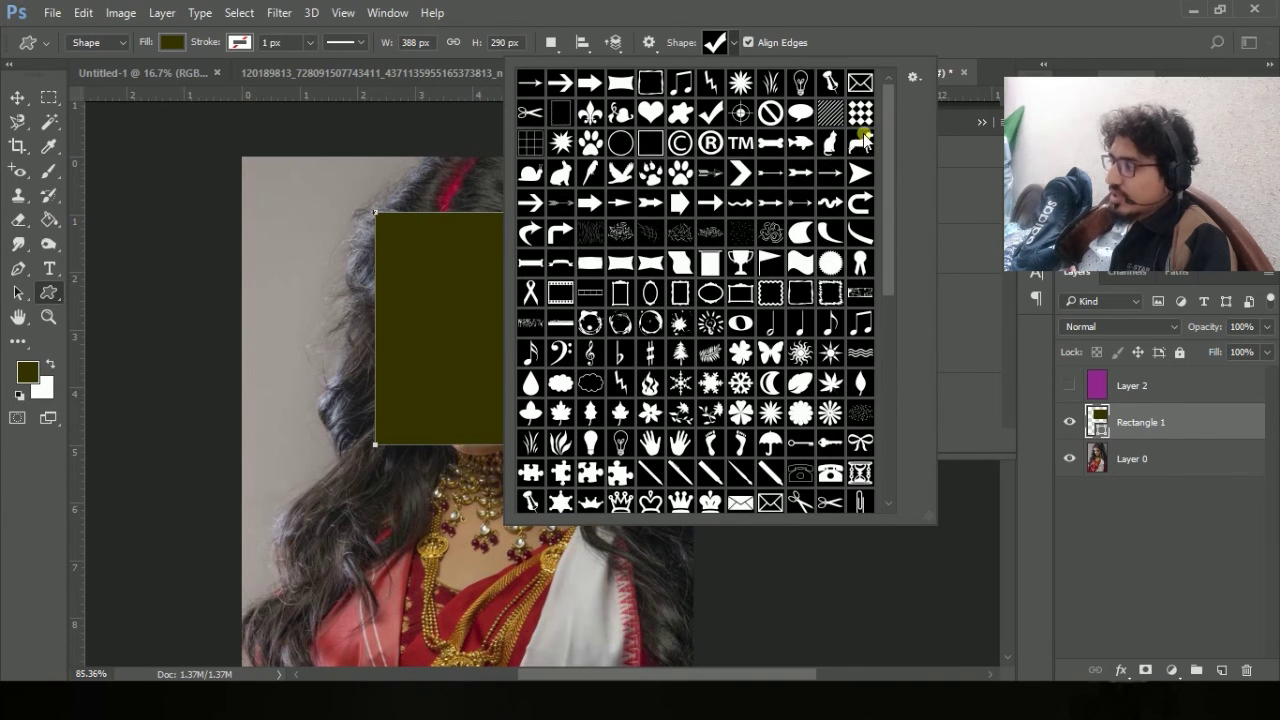
{"action": "left_click", "coordinate": [915, 80]}
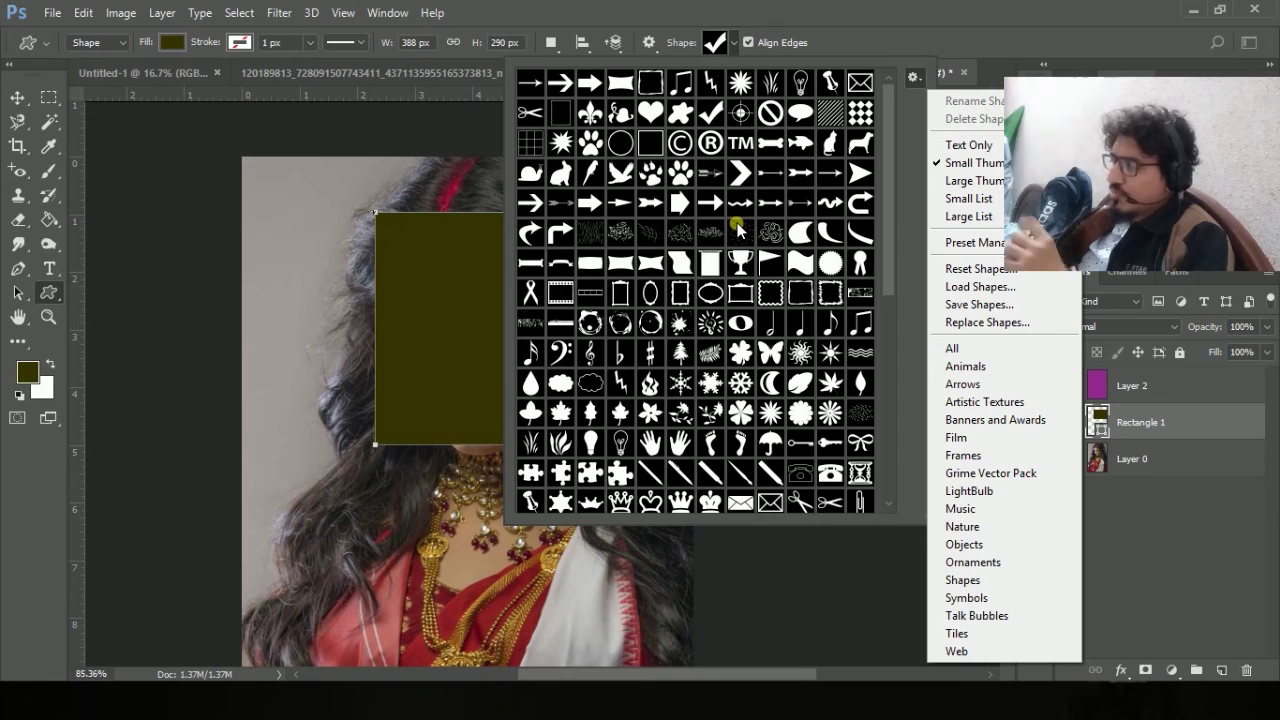
{"action": "left_click", "coordinate": [1004, 352]}
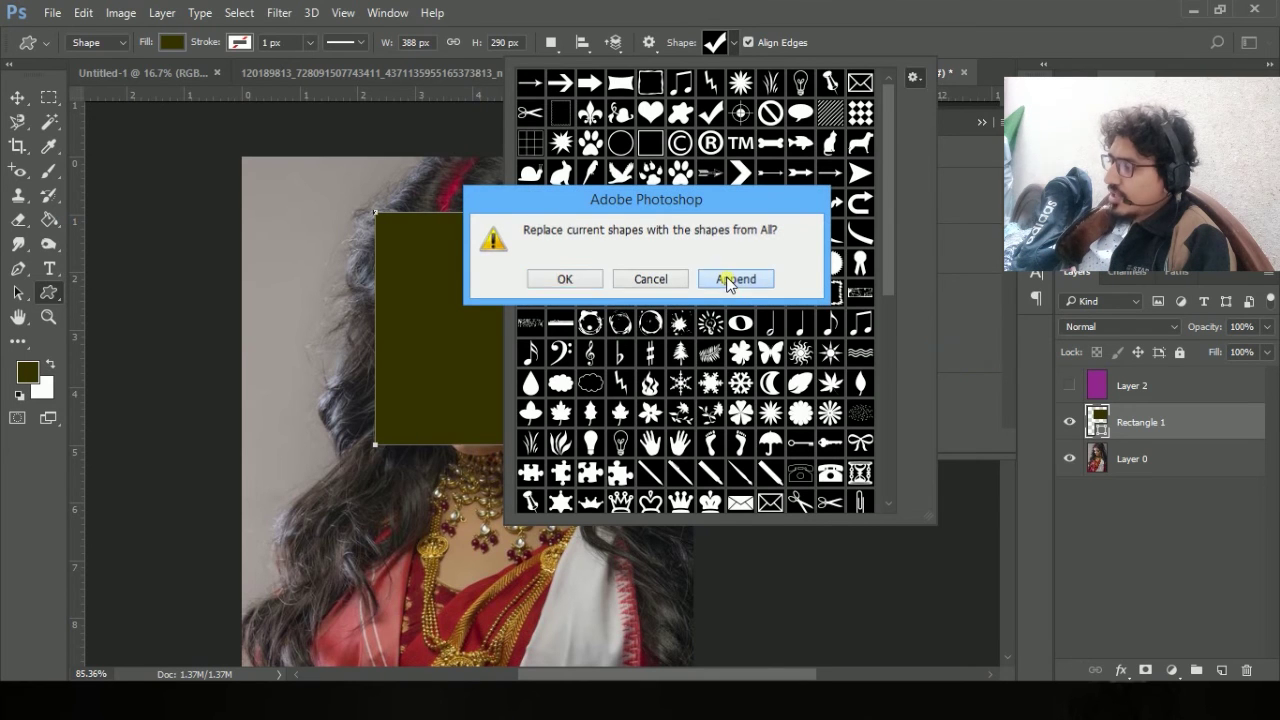
{"action": "left_click", "coordinate": [735, 279]}
Choose the rabbit from the extended custom shape library, and delete the rectangle layer.
{"action": "scroll", "coordinate": [811, 225], "scroll_direction": "down", "scroll_amount": 5}
{"action": "left_click_drag", "start_coordinate": [898, 208], "coordinate": [870, 58]}
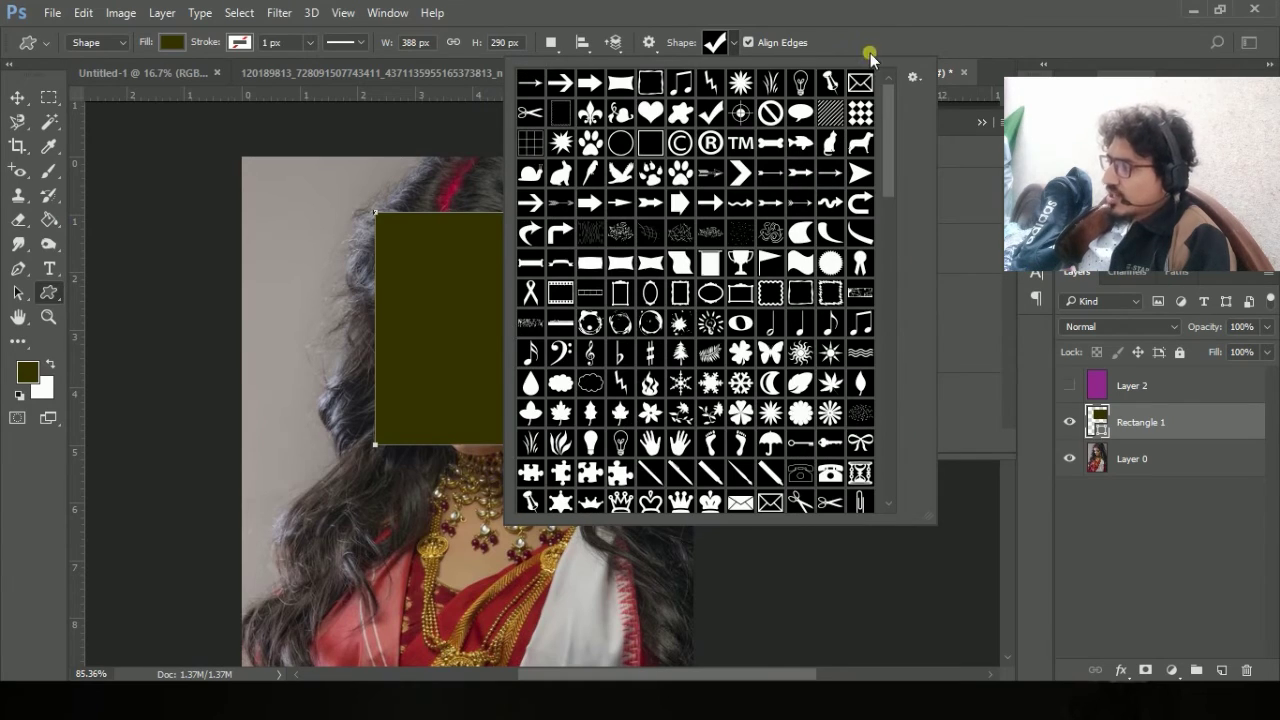
{"action": "left_click", "coordinate": [916, 79]}
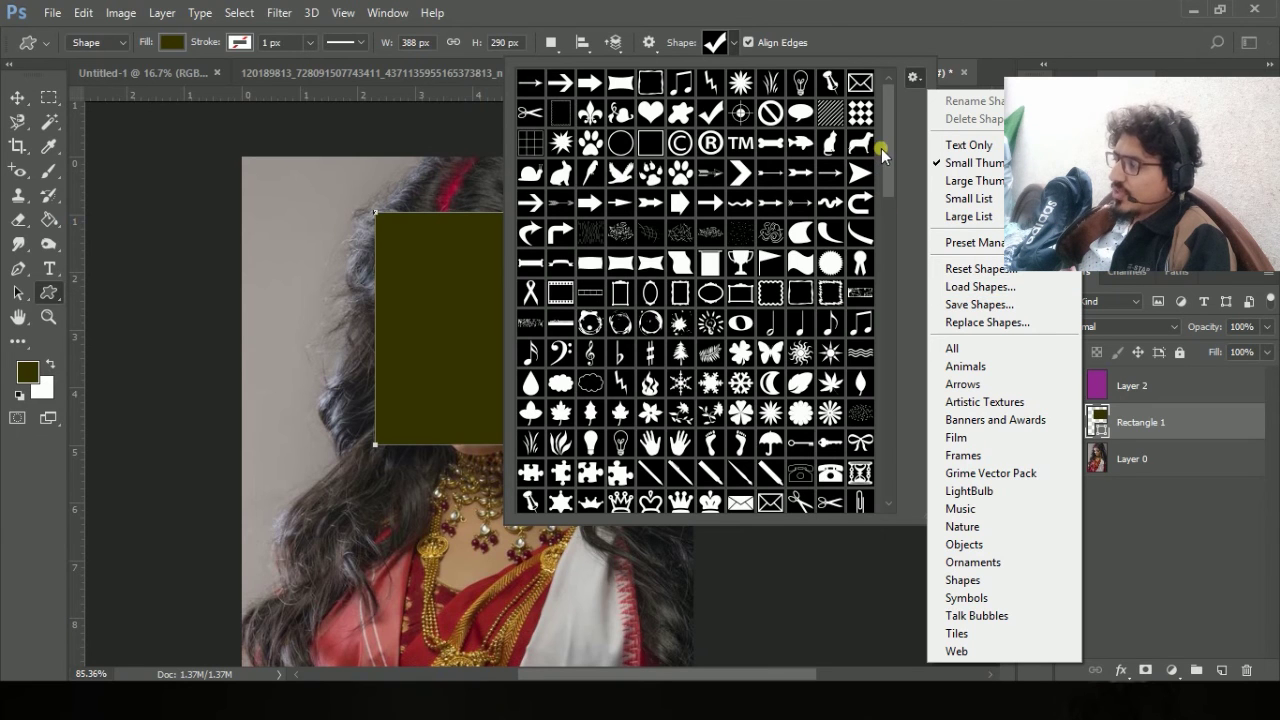
{"action": "left_click", "coordinate": [889, 326]}
{"action": "left_click_drag", "start_coordinate": [886, 160], "coordinate": [891, 300]}
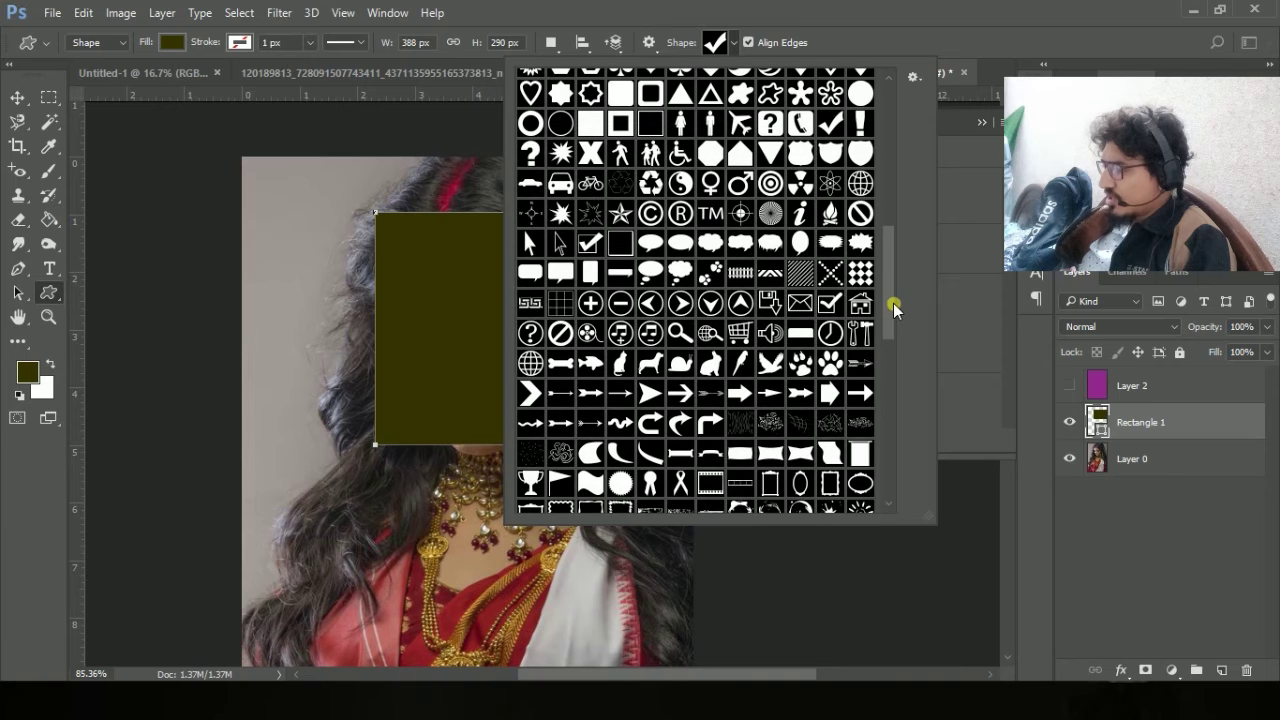
{"action": "left_click", "coordinate": [706, 363]}
{"action": "left_click", "coordinate": [655, 8]}
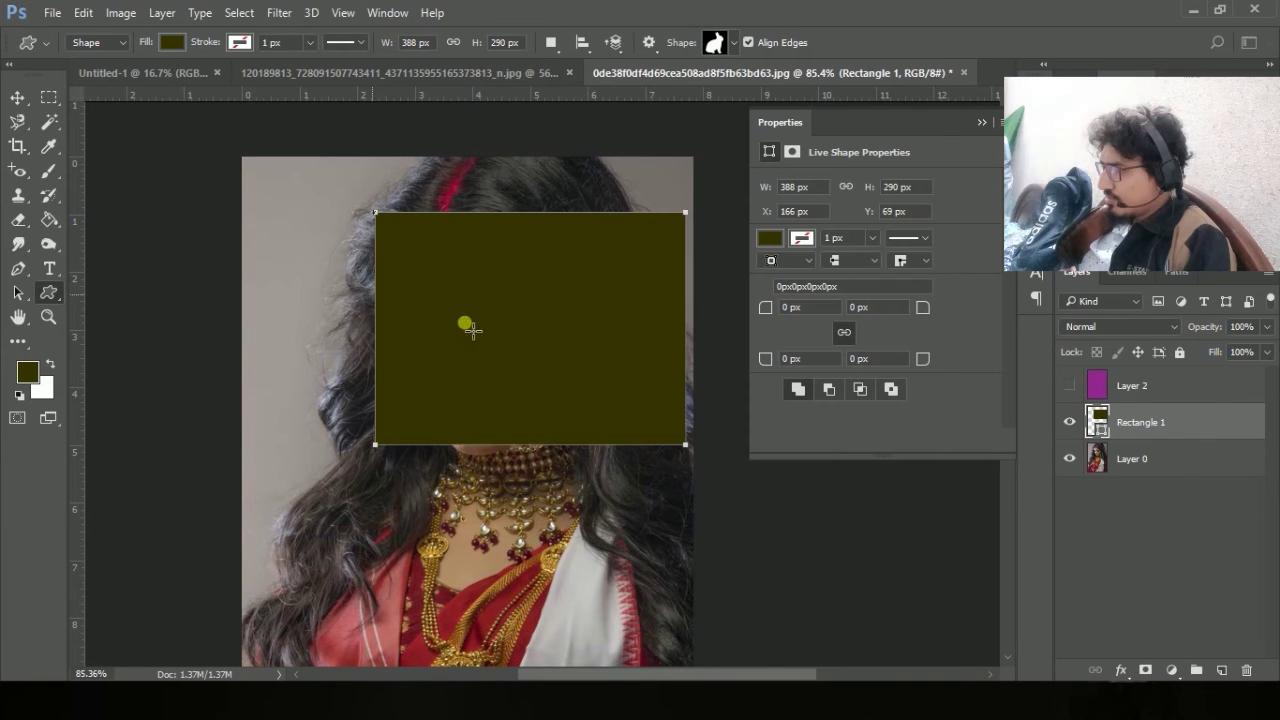
{"action": "left_click", "coordinate": [980, 122]}
{"action": "key", "text": "Delete"}
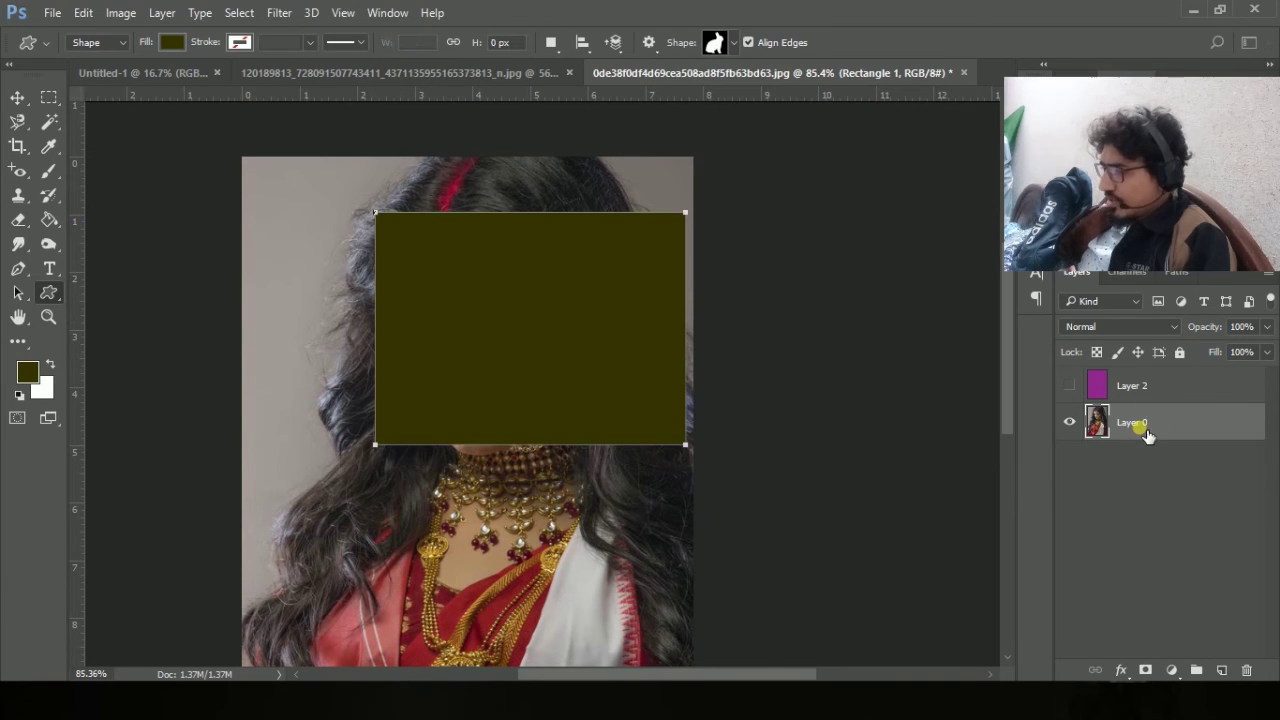
Draw a rabbit about 207 by 247 px over the face, another over the sari, and a flattened one about 426 by 92 px across the forehead.
{"action": "left_click_drag", "start_coordinate": [437, 288], "coordinate": [597, 486]}
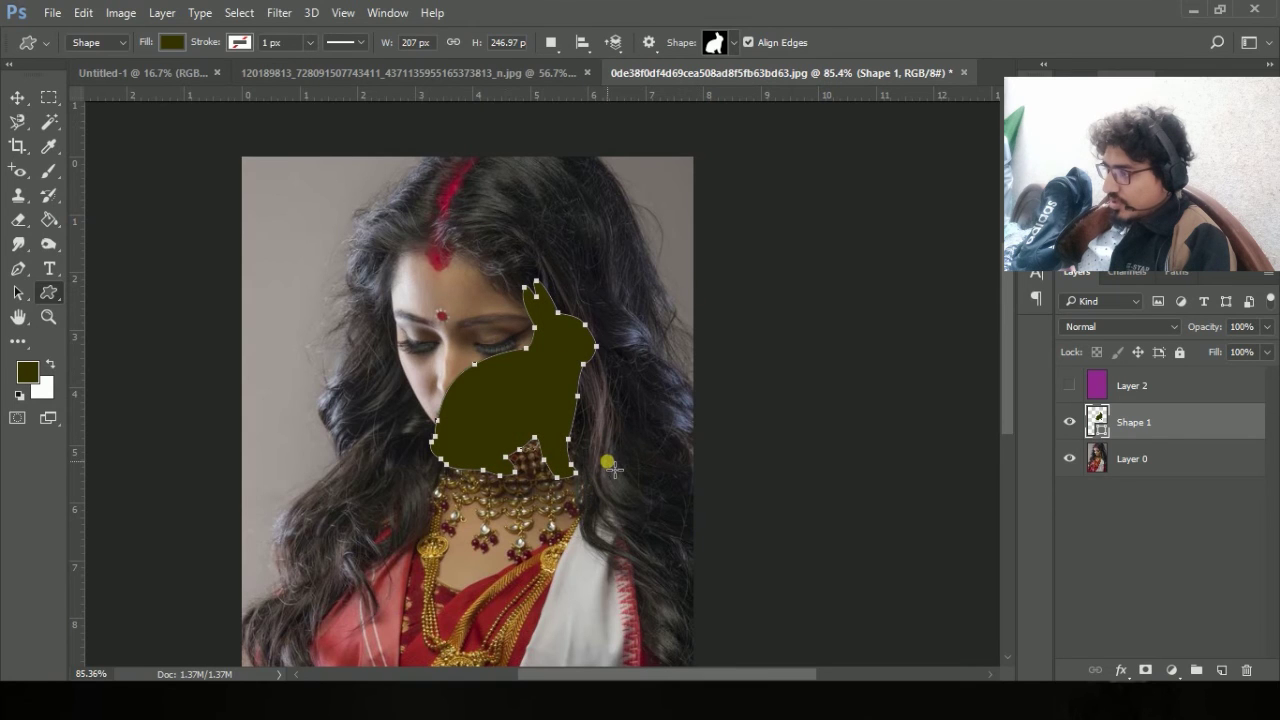
{"action": "scroll", "coordinate": [609, 467], "scroll_direction": "down", "scroll_amount": 2}
{"action": "left_click_drag", "start_coordinate": [494, 396], "coordinate": [611, 563]}
{"action": "left_click_drag", "start_coordinate": [429, 206], "coordinate": [660, 258]}
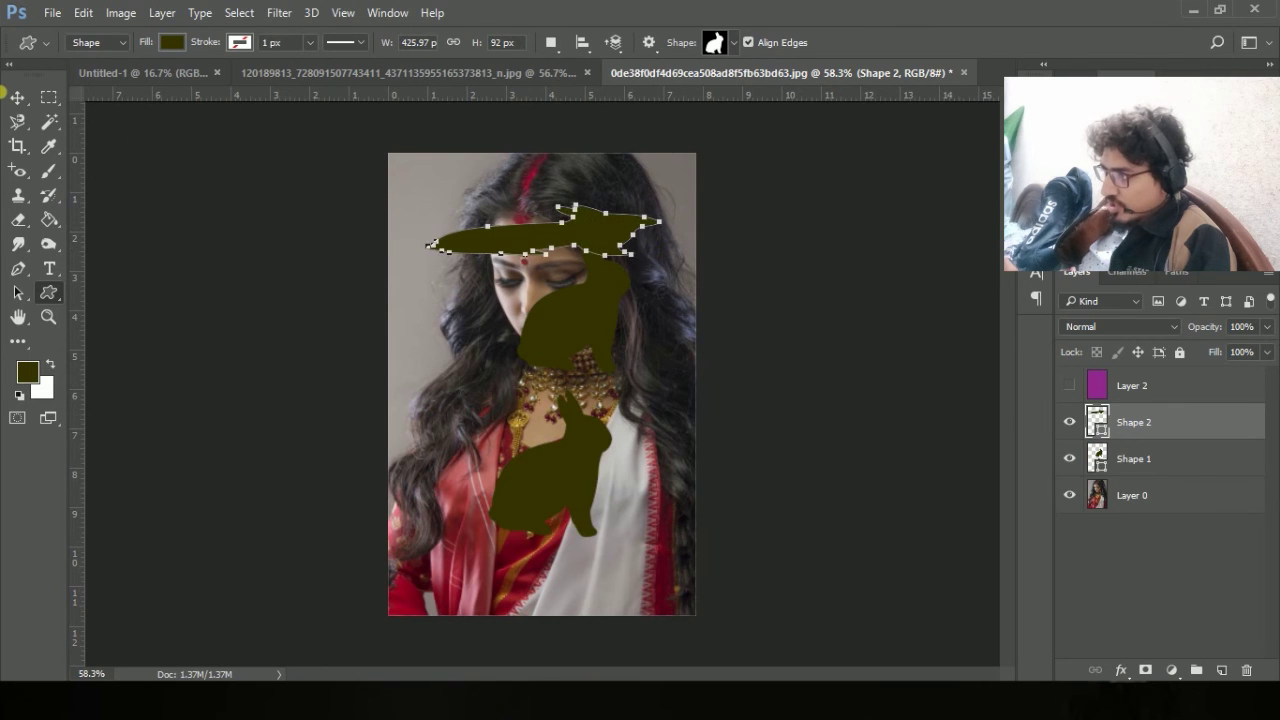
Swap the foreground and background colours, and draw another rabbit about 251 by 299 px over the chest with an off-white fill.
{"action": "left_click", "coordinate": [54, 363]}
{"action": "left_click_drag", "start_coordinate": [472, 350], "coordinate": [611, 587]}
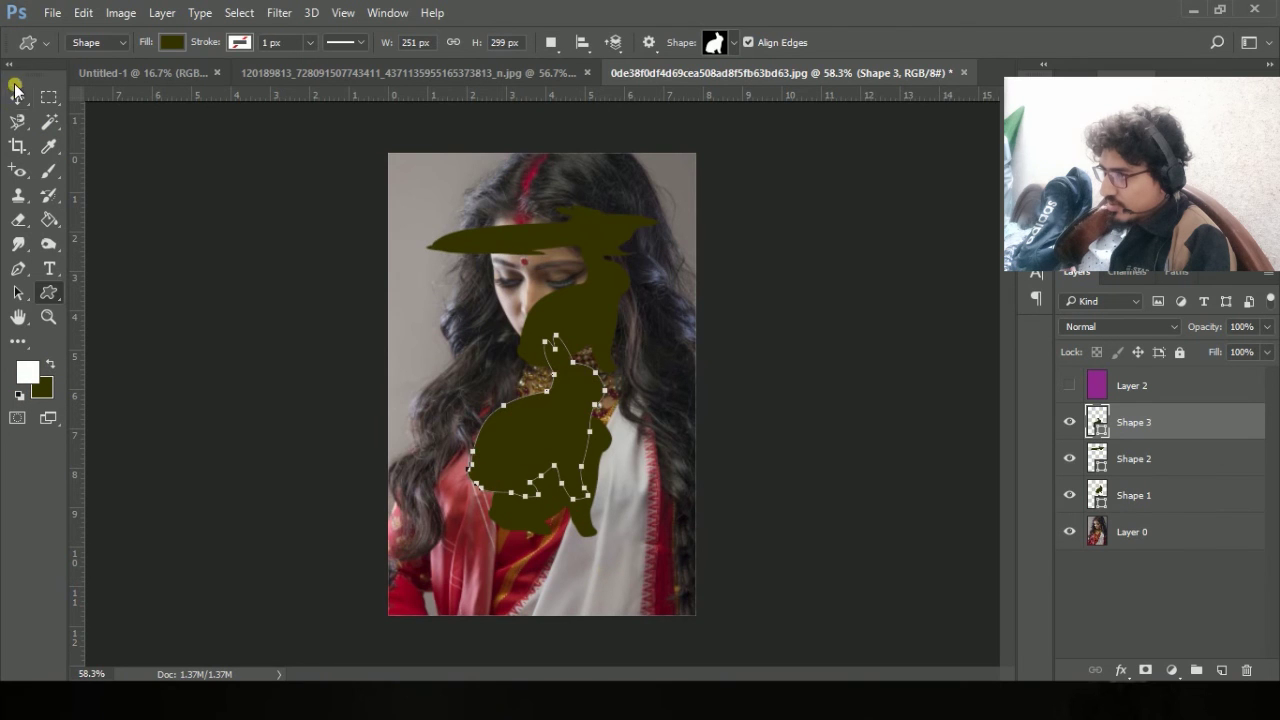
{"action": "left_click", "coordinate": [170, 44]}
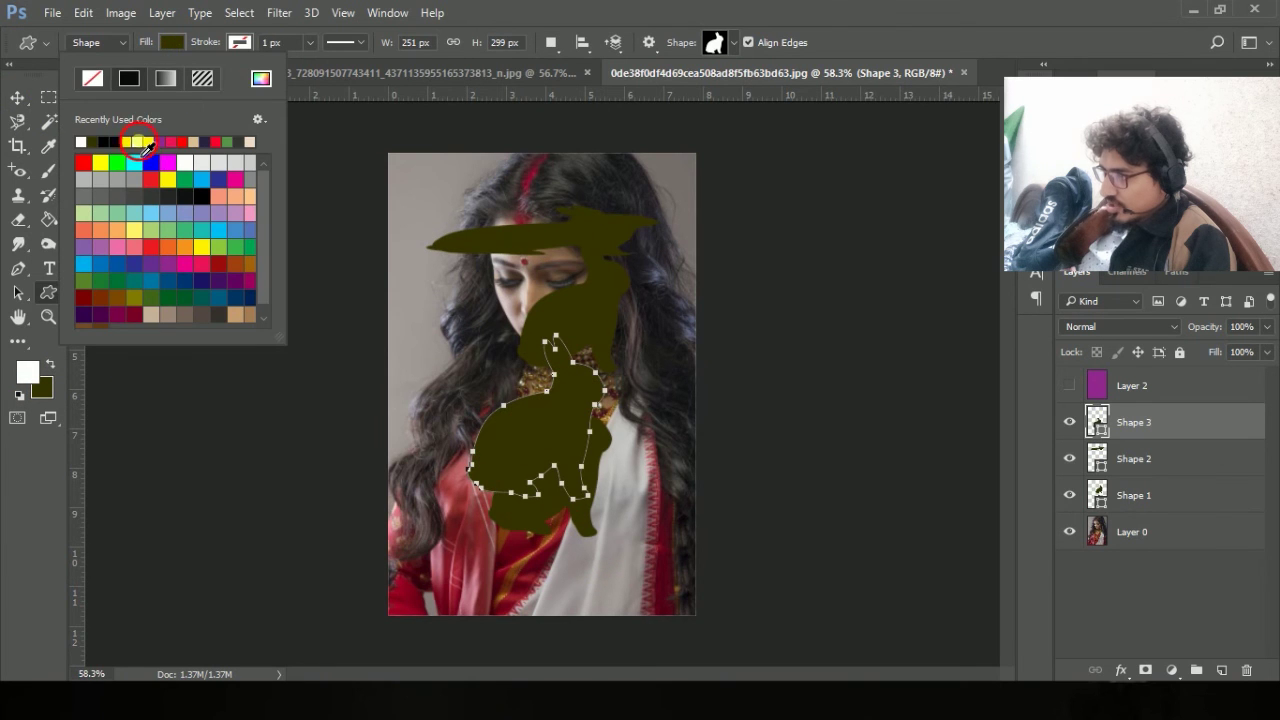
{"action": "left_click", "coordinate": [145, 143]}
Move the off-white rabbit over the necklace between the dark rabbits.
{"action": "left_click", "coordinate": [17, 97]}
{"action": "left_click_drag", "start_coordinate": [529, 423], "coordinate": [570, 465]}
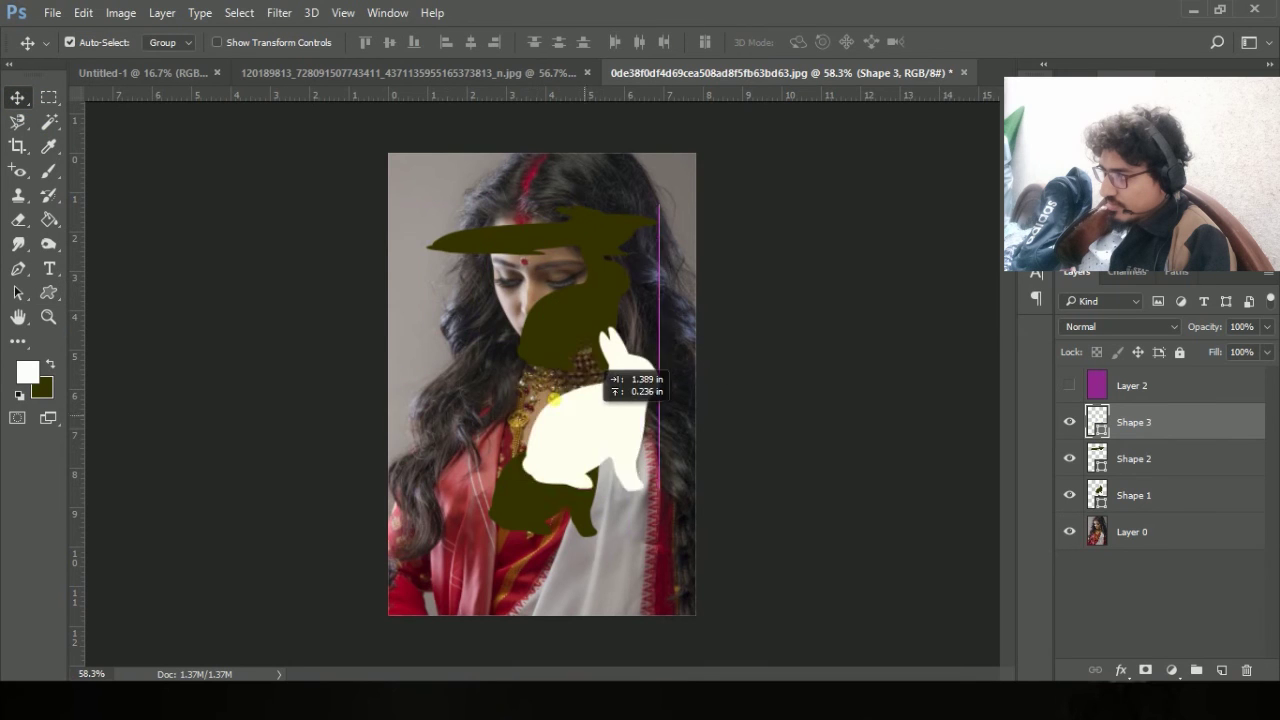
{"action": "left_click_drag", "start_coordinate": [612, 380], "coordinate": [587, 355]}
Delete the Shape 2, Shape 1 and Shape 3 layers, shifting the off-white rabbit lower before removing it.
{"action": "left_click", "coordinate": [1128, 457]}
{"action": "key", "text": "Delete"}
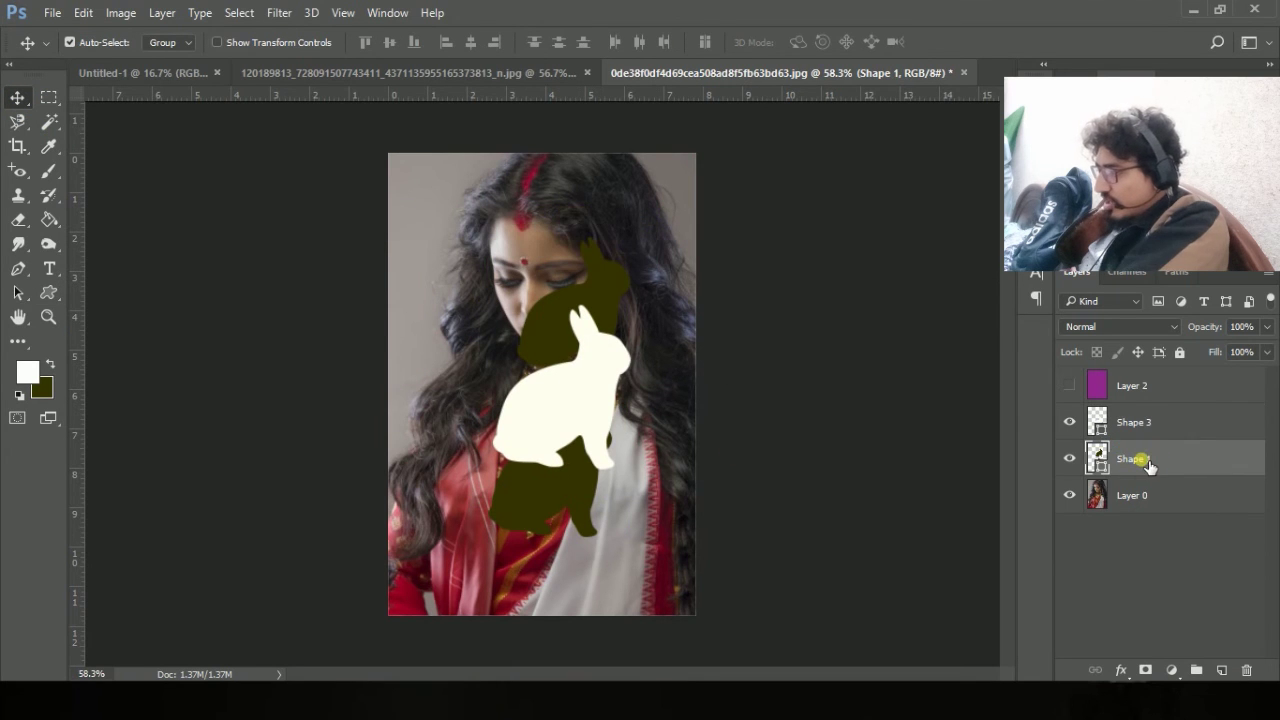
{"action": "key", "text": "Delete"}
{"action": "left_click", "coordinate": [1114, 421]}
{"action": "left_click_drag", "start_coordinate": [574, 409], "coordinate": [566, 512]}
{"action": "key", "text": "Delete"}
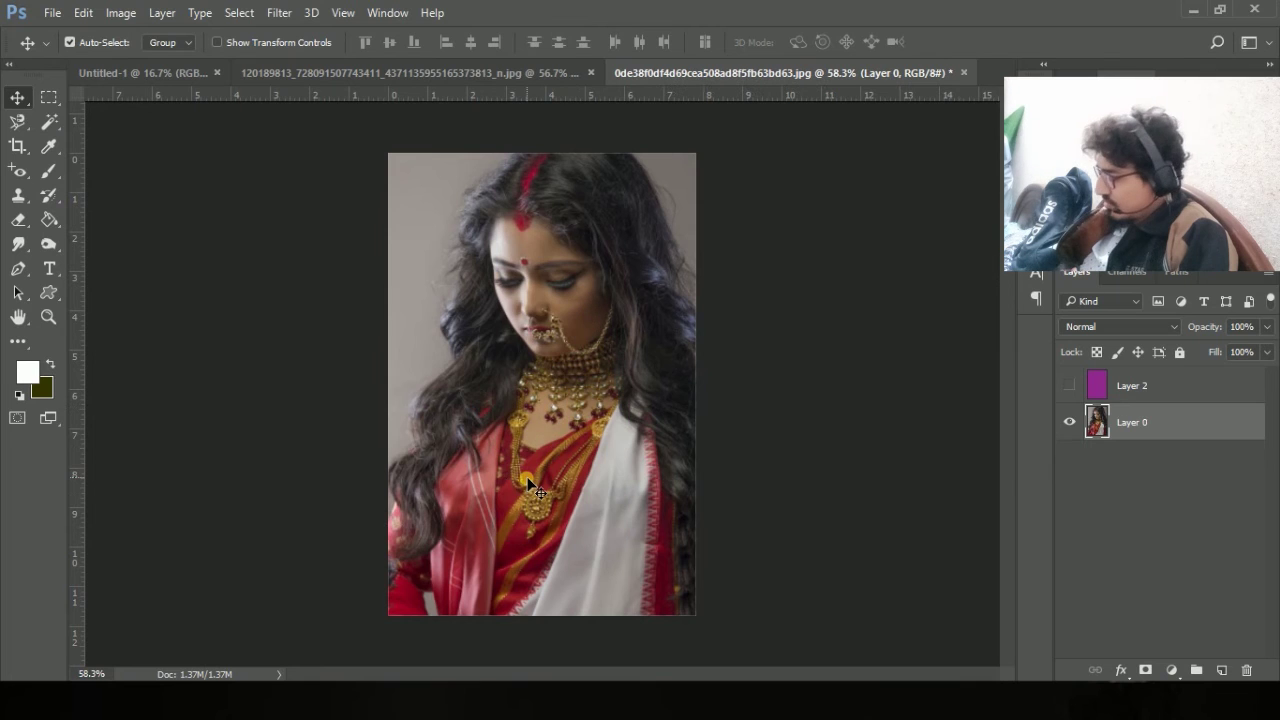
Examine the portrait's necklace and face up close with the Hand tool, and return to viewing the whole image.
{"action": "left_click", "coordinate": [20, 318]}
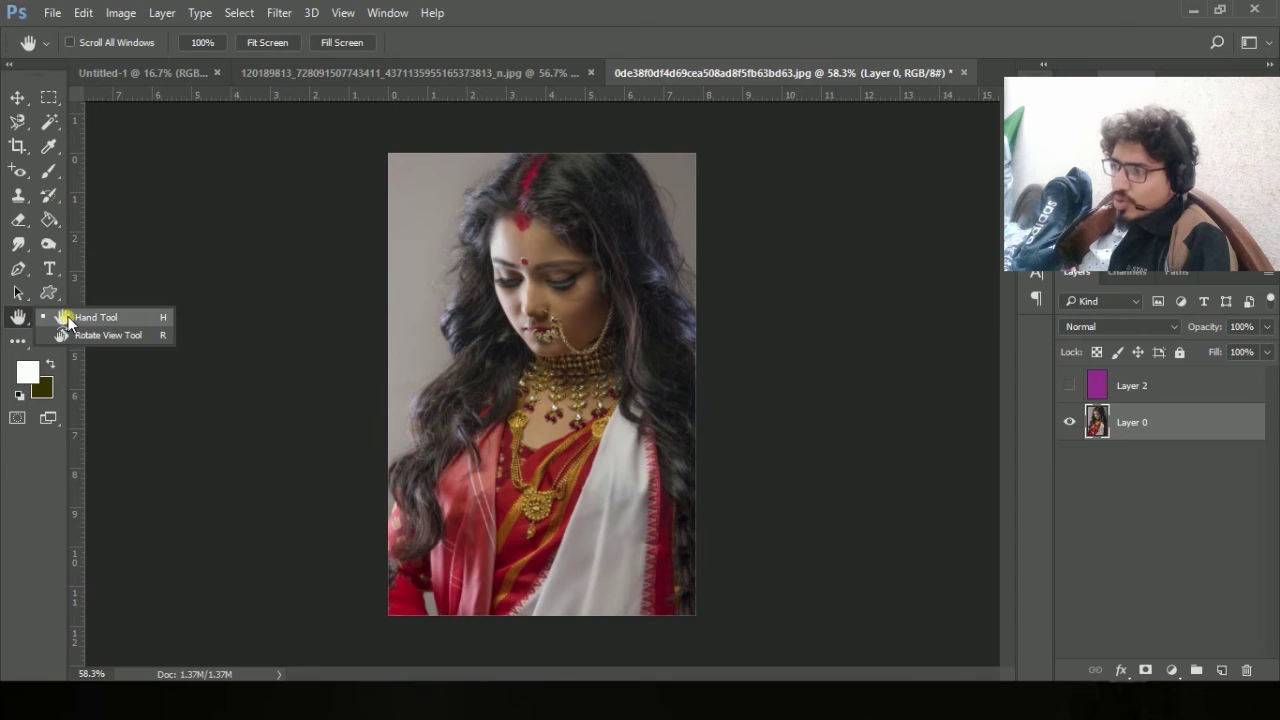
{"action": "left_click", "coordinate": [62, 317]}
{"action": "scroll", "coordinate": [571, 385], "scroll_direction": "up", "scroll_amount": 9}
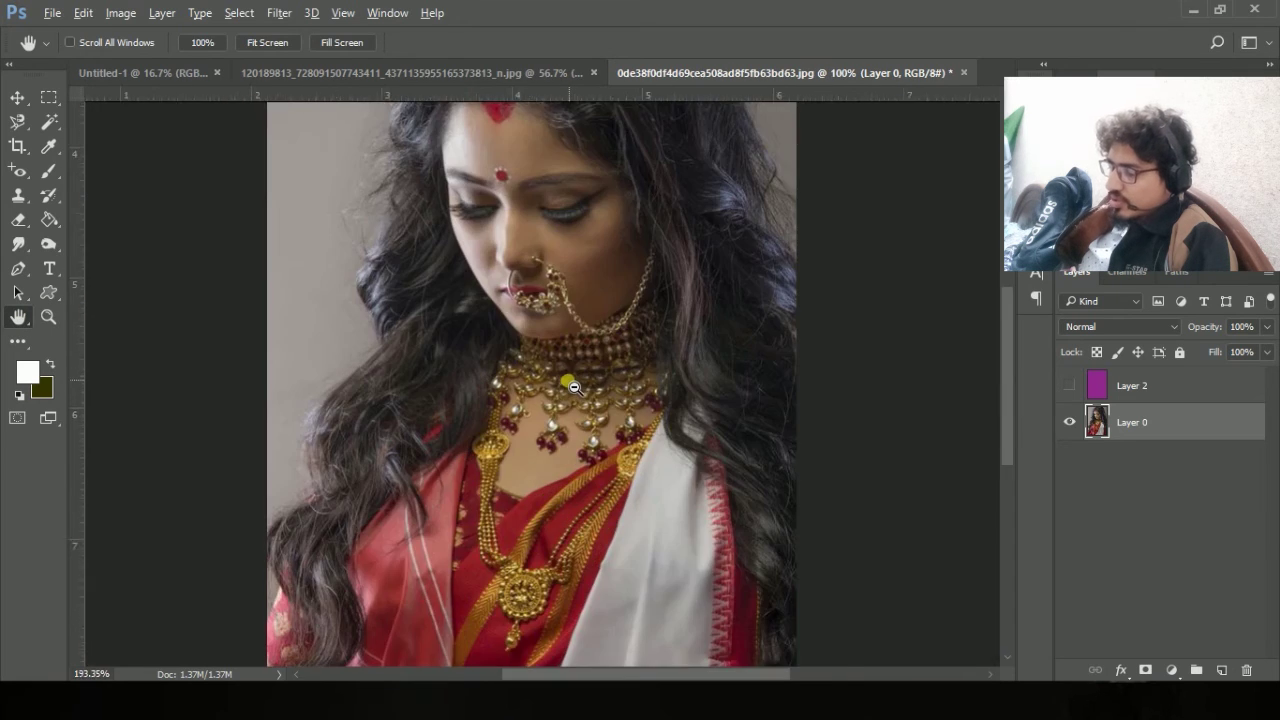
{"action": "left_click_drag", "start_coordinate": [515, 378], "coordinate": [392, 382]}
{"action": "left_click_drag", "start_coordinate": [388, 280], "coordinate": [634, 622]}
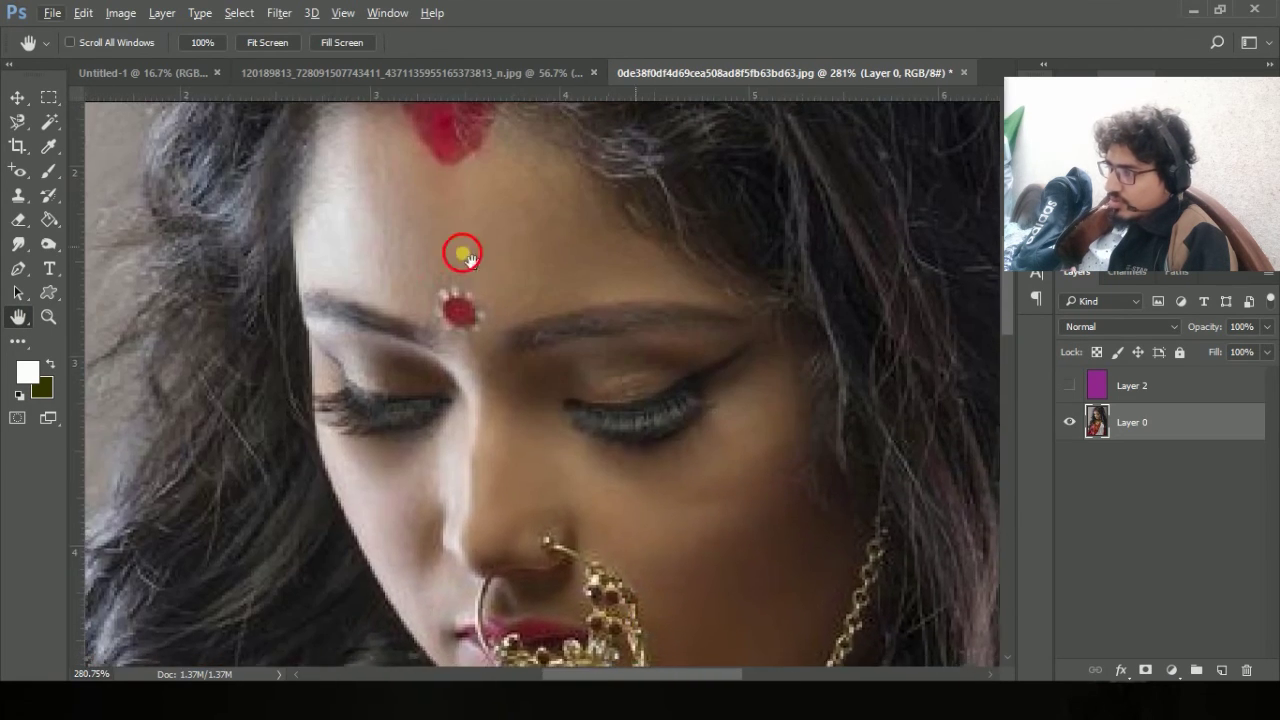
{"action": "left_click_drag", "start_coordinate": [463, 254], "coordinate": [626, 525]}
{"action": "scroll", "coordinate": [516, 360], "scroll_direction": "down", "scroll_amount": 2}
{"action": "scroll", "coordinate": [516, 362], "scroll_direction": "down", "scroll_amount": 16}
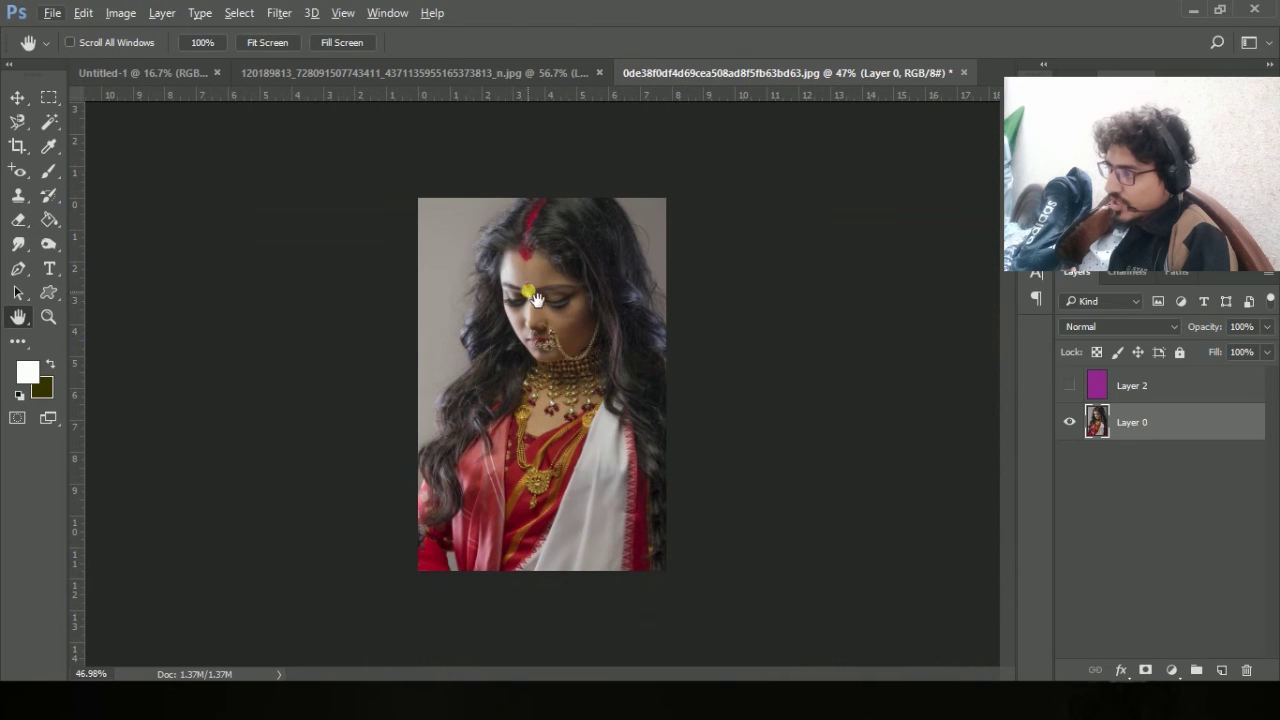
Try shifting the portrait layer with the Move tool, and undo the move.
{"action": "left_click", "coordinate": [16, 97]}
{"action": "left_click_drag", "start_coordinate": [622, 368], "coordinate": [551, 313]}
{"action": "key", "text": "ctrl+z"}
{"action": "scroll", "coordinate": [551, 313], "scroll_direction": "up", "scroll_amount": 3}
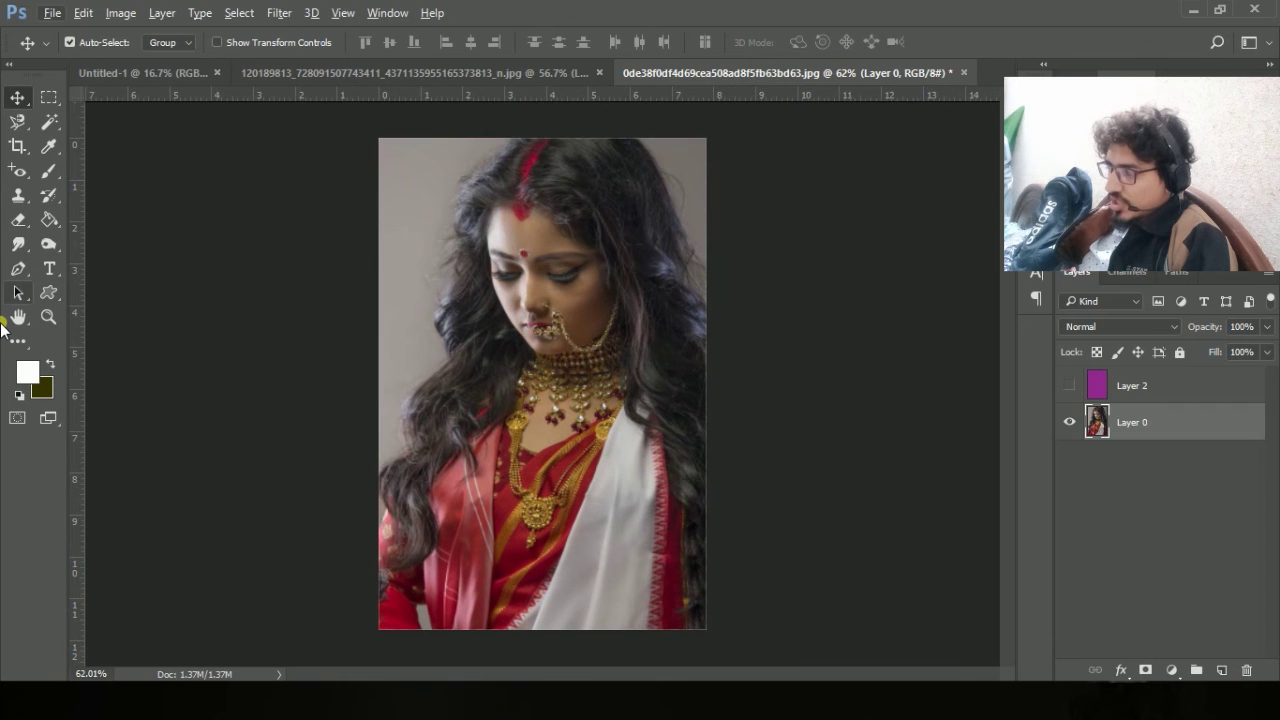
Inspect the necklace, face and hair at high magnification, panning across the portrait with the Hand tool and temporarily from the Move tool.
{"action": "left_click", "coordinate": [17, 317]}
{"action": "scroll", "coordinate": [640, 482], "scroll_direction": "up", "scroll_amount": 3}
{"action": "scroll", "coordinate": [640, 482], "scroll_direction": "up", "scroll_amount": 6}
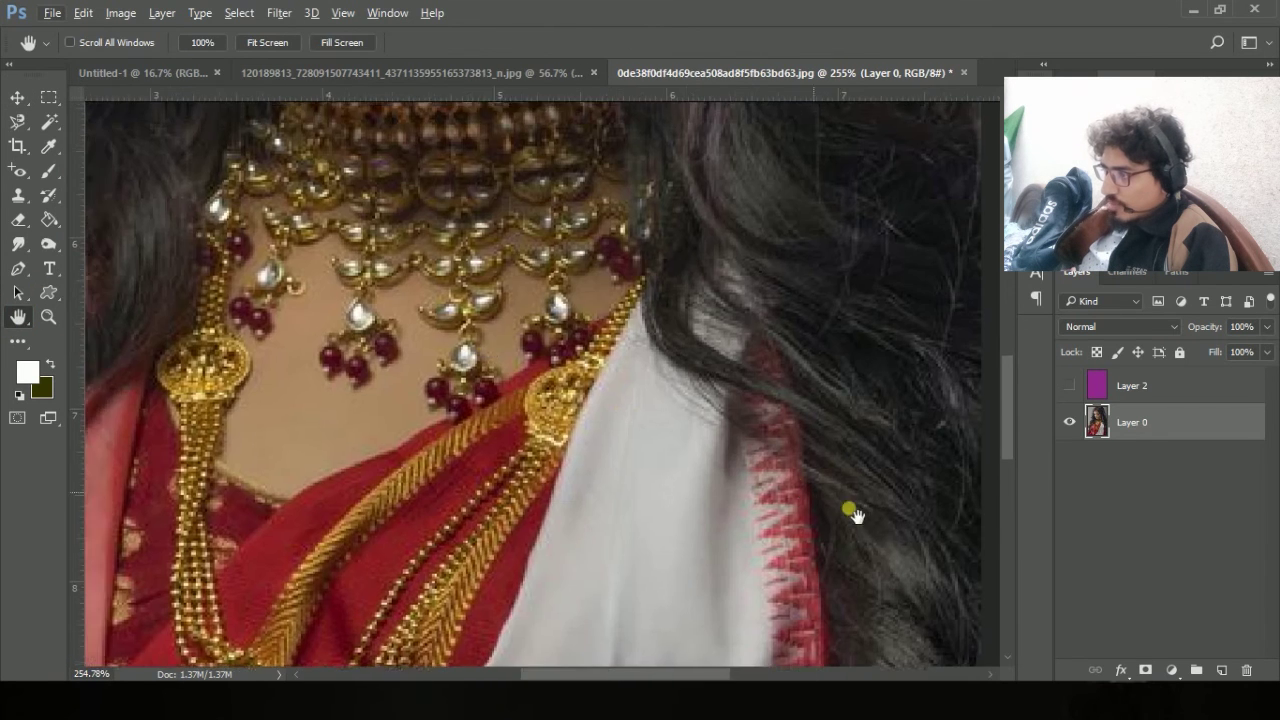
{"action": "left_click_drag", "start_coordinate": [395, 195], "coordinate": [600, 560]}
{"action": "left_click_drag", "start_coordinate": [508, 245], "coordinate": [546, 366]}
{"action": "left_click_drag", "start_coordinate": [840, 400], "coordinate": [662, 370]}
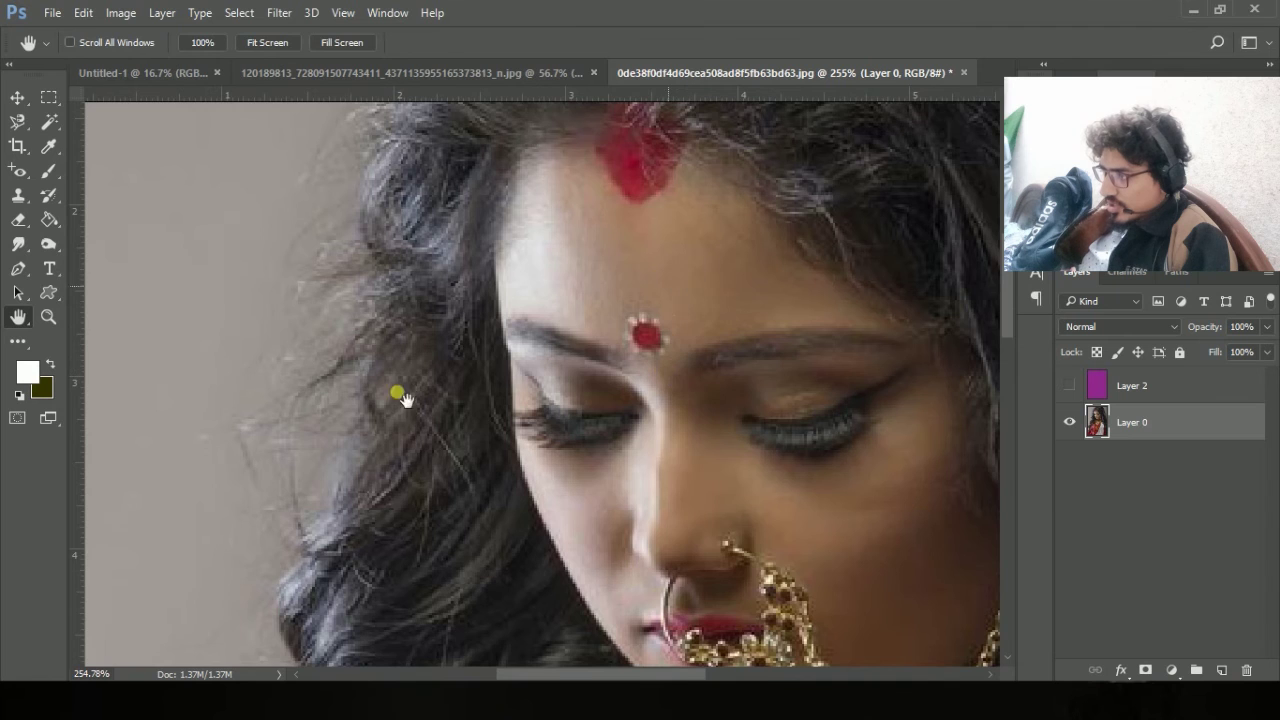
{"action": "left_click_drag", "start_coordinate": [397, 392], "coordinate": [326, 424]}
{"action": "left_click", "coordinate": [17, 98]}
{"action": "key", "text": "space"}
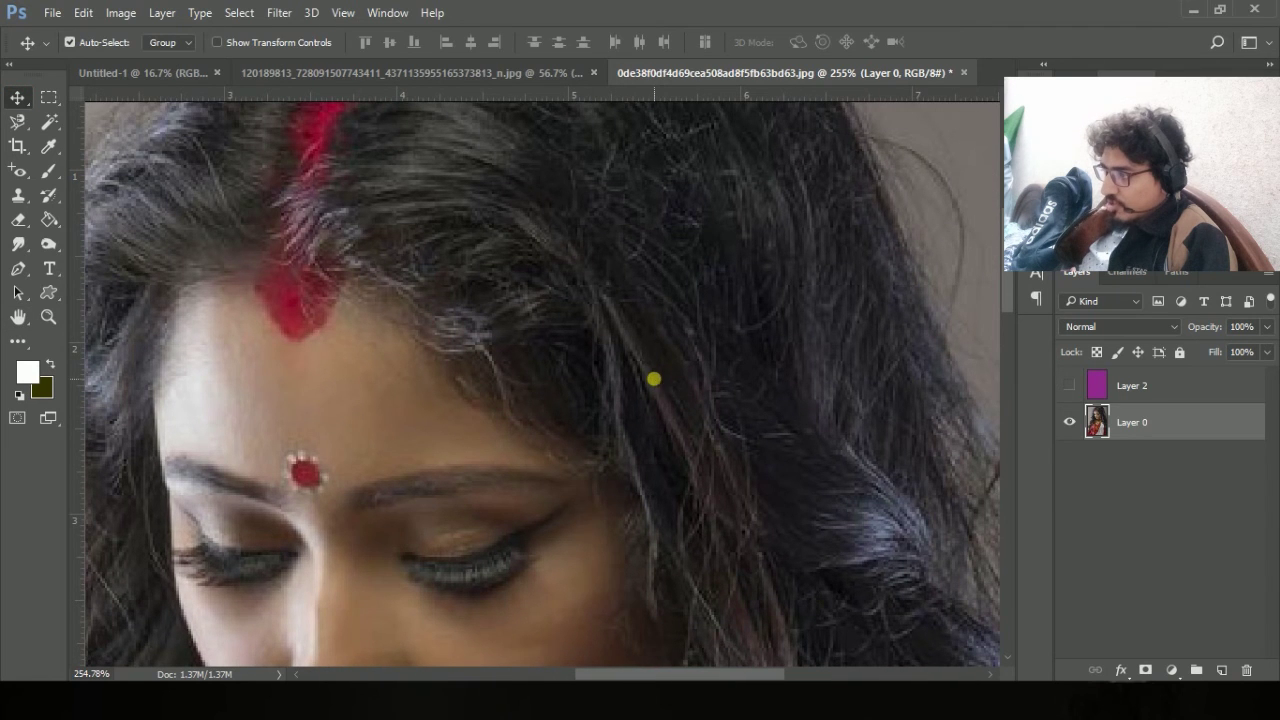
Magnify the forehead to 300% with the Zoom tool, and reduce the magnification until the whole portrait fits in view.
{"action": "left_click", "coordinate": [48, 317]}
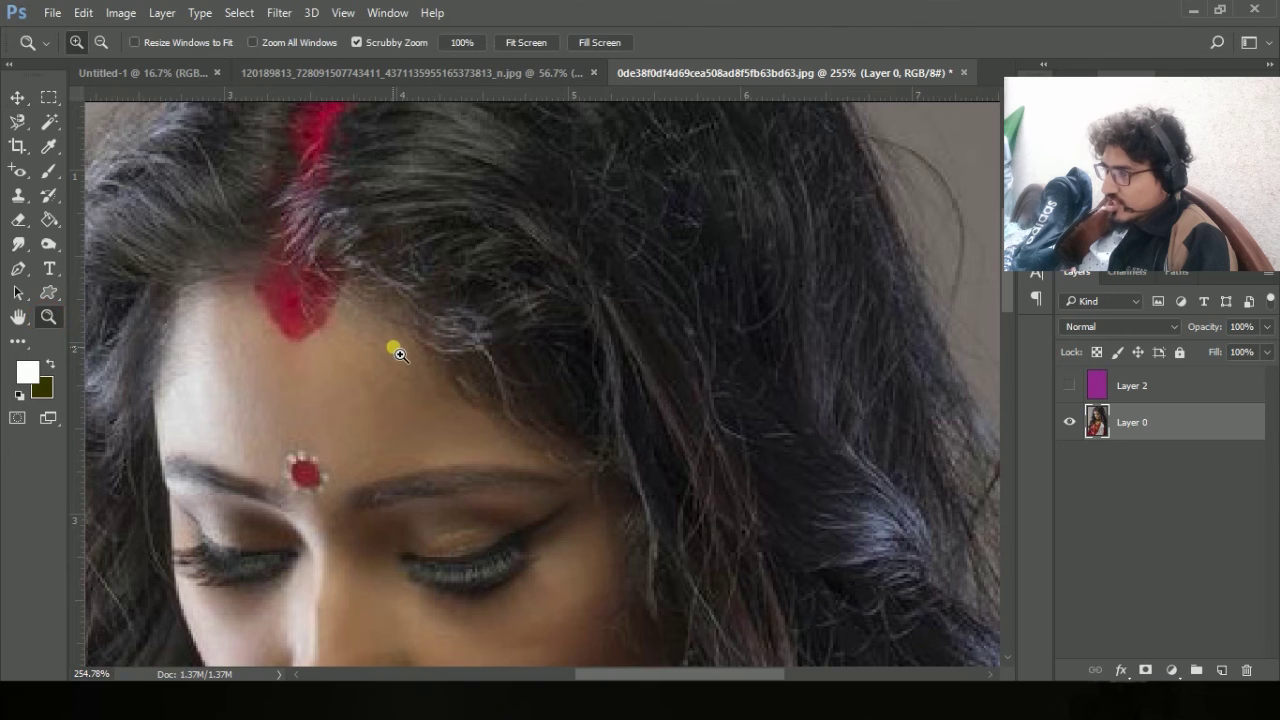
{"action": "left_click", "coordinate": [396, 350]}
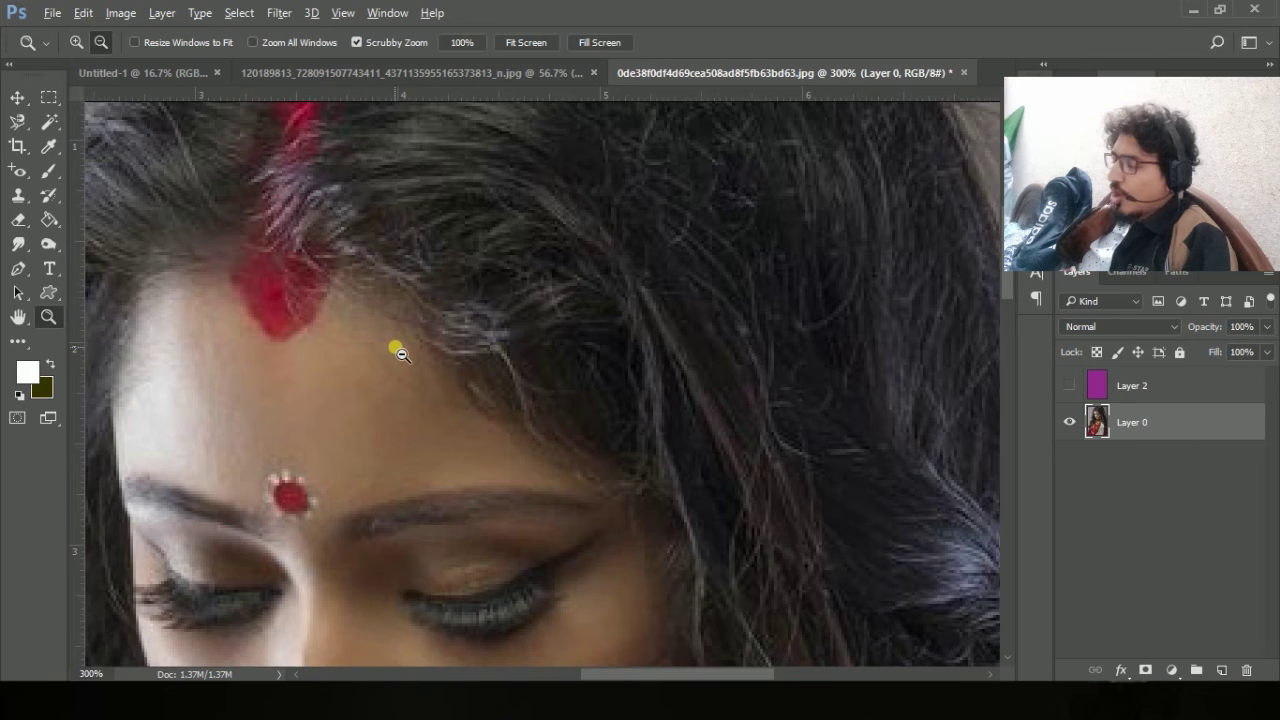
{"action": "left_click", "coordinate": [398, 351], "text": "alt"}
{"action": "left_click", "coordinate": [400, 361], "text": "alt"}
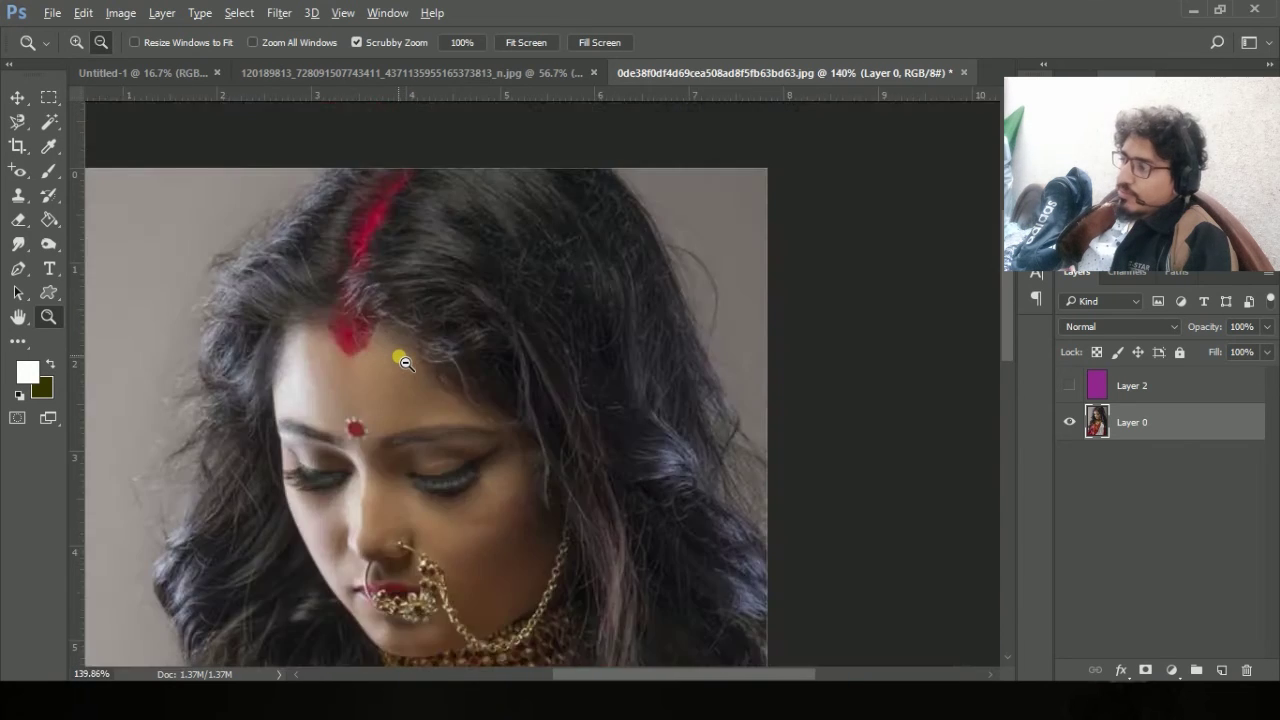
{"action": "left_click", "coordinate": [400, 361], "text": "alt"}
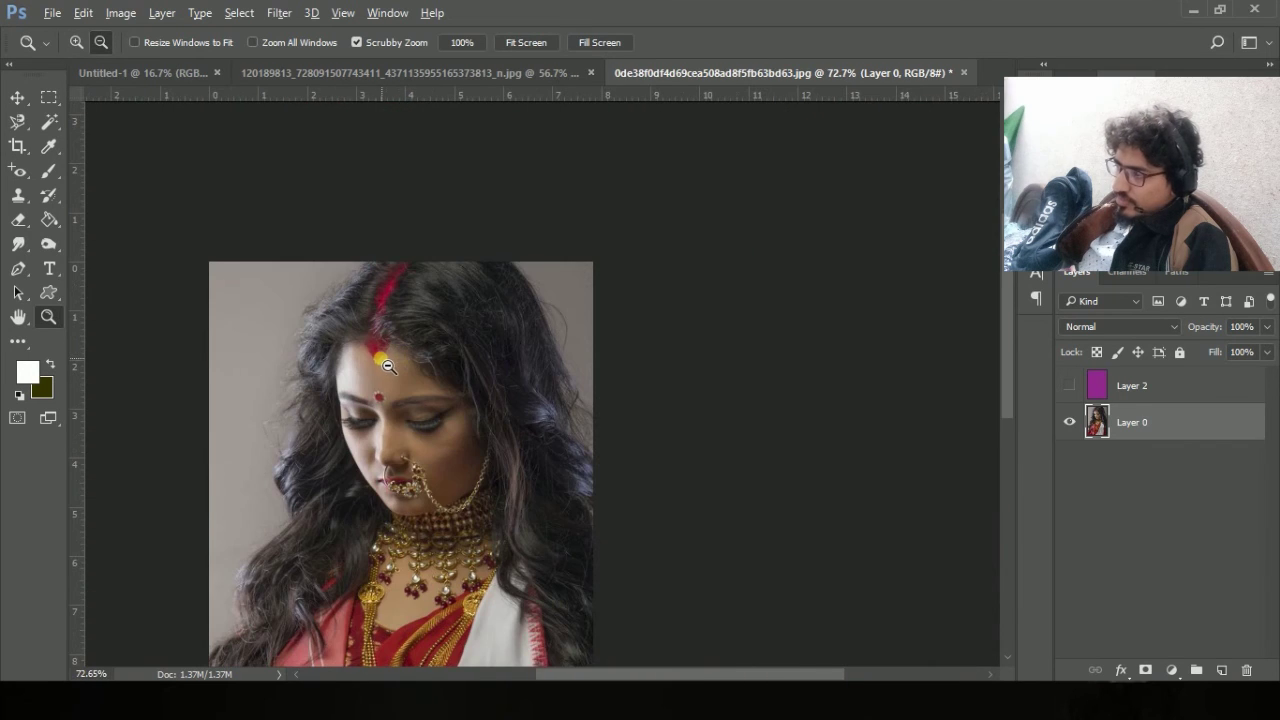
{"action": "scroll", "coordinate": [382, 360], "scroll_direction": "down", "scroll_amount": 7}
{"action": "scroll", "coordinate": [247, 387], "scroll_direction": "up", "scroll_amount": 2}
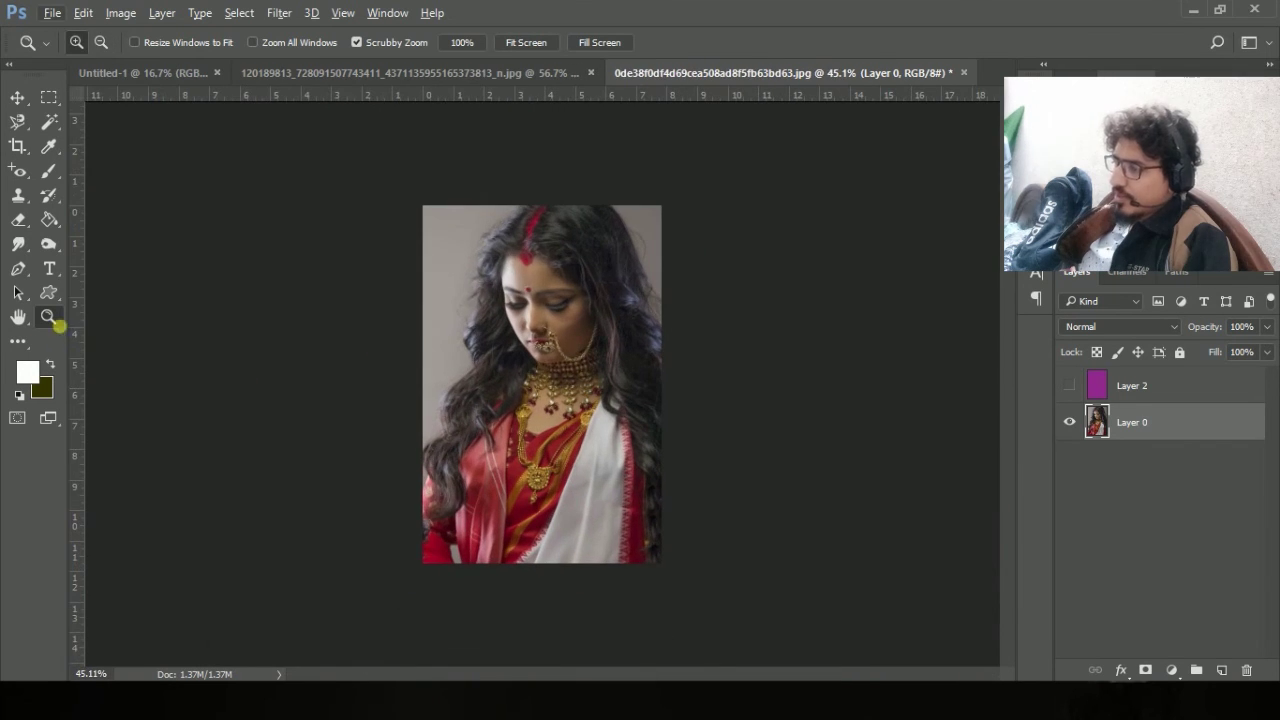
Reveal the Edit Toolbar option, and switch back to the Move tool.
{"action": "left_click", "coordinate": [24, 342]}
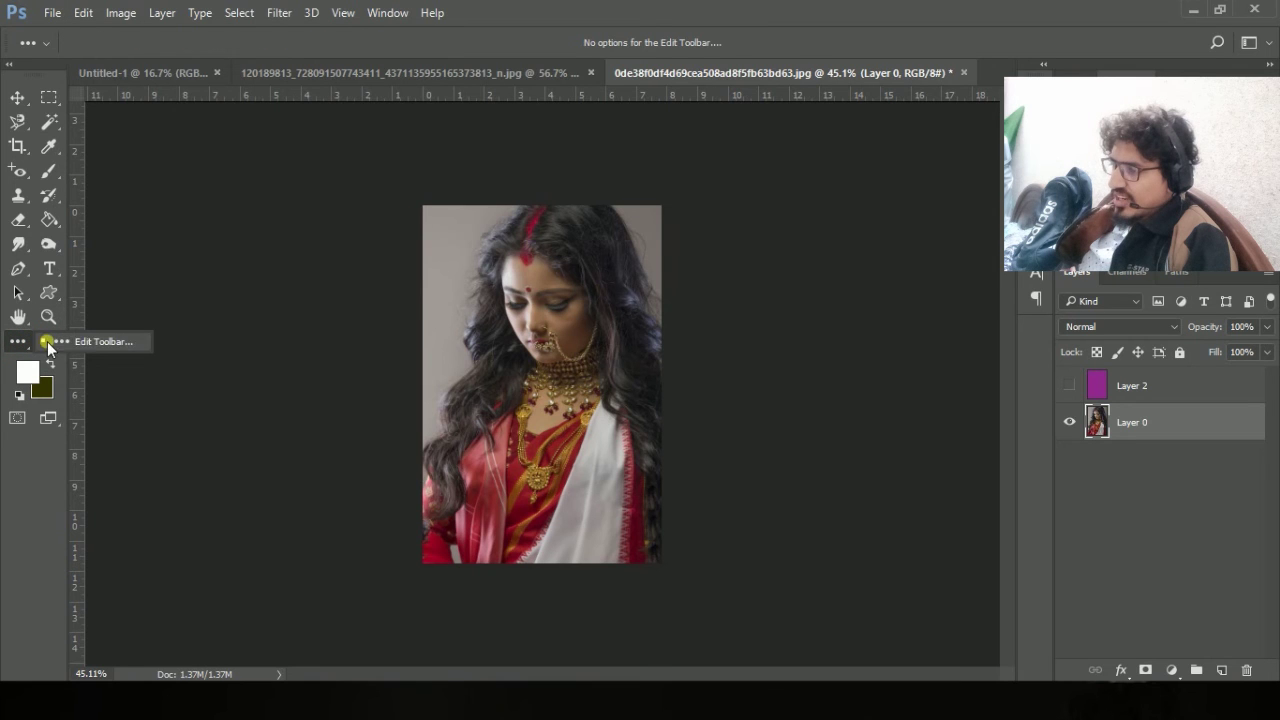
{"action": "left_click", "coordinate": [14, 101]}
{"action": "scroll", "coordinate": [336, 370], "scroll_direction": "up", "scroll_amount": 3}
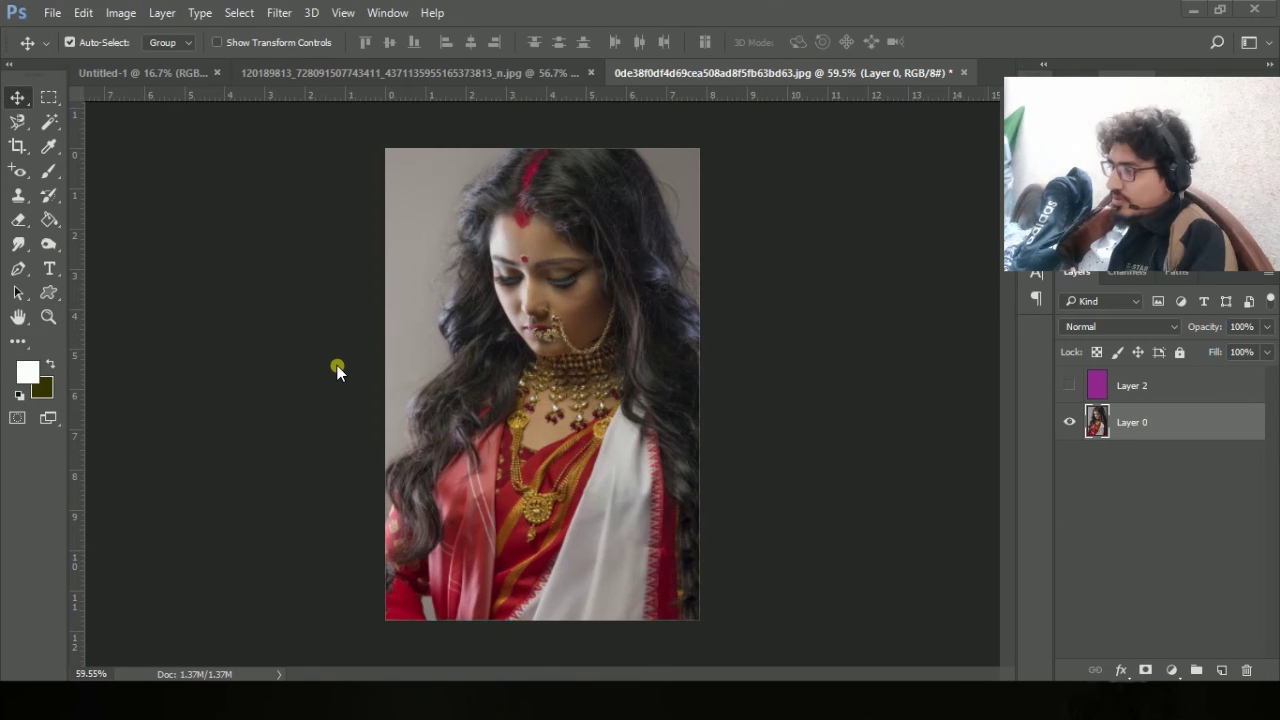
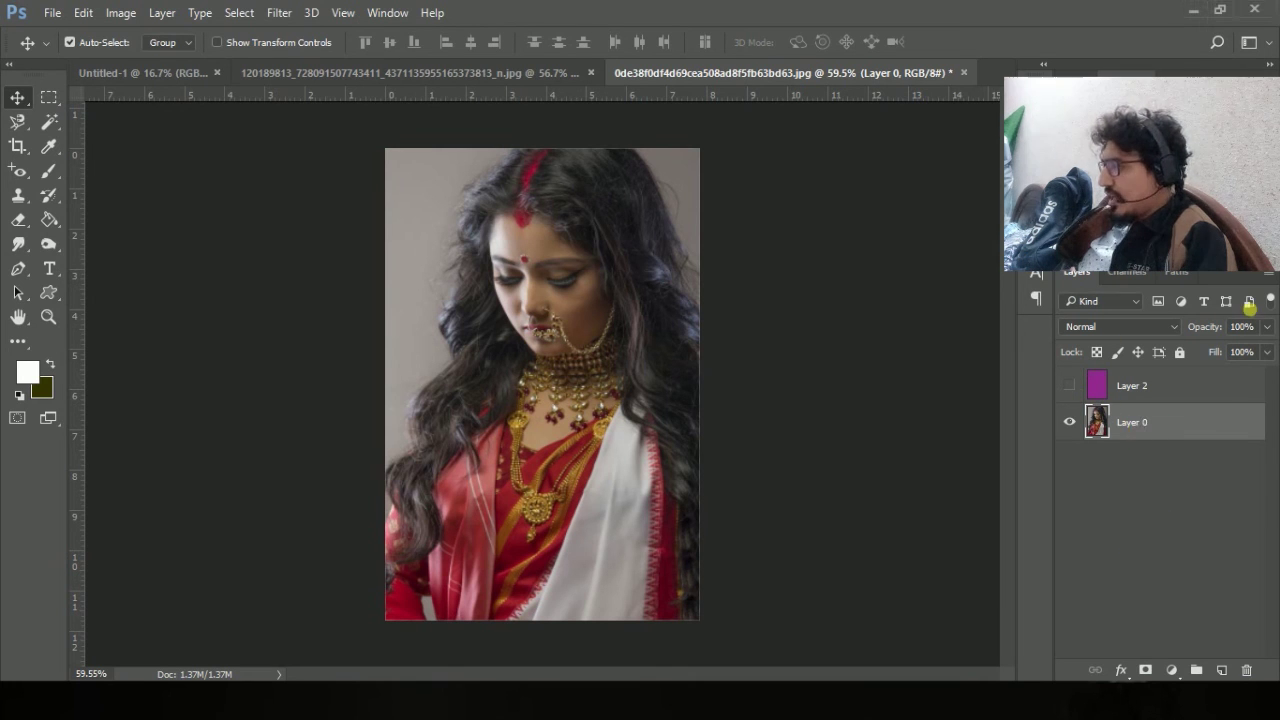
Add a layer mask to Layer 0 and undo it, and view the available adjustment layer types without adding one.
{"action": "left_click", "coordinate": [1146, 670]}
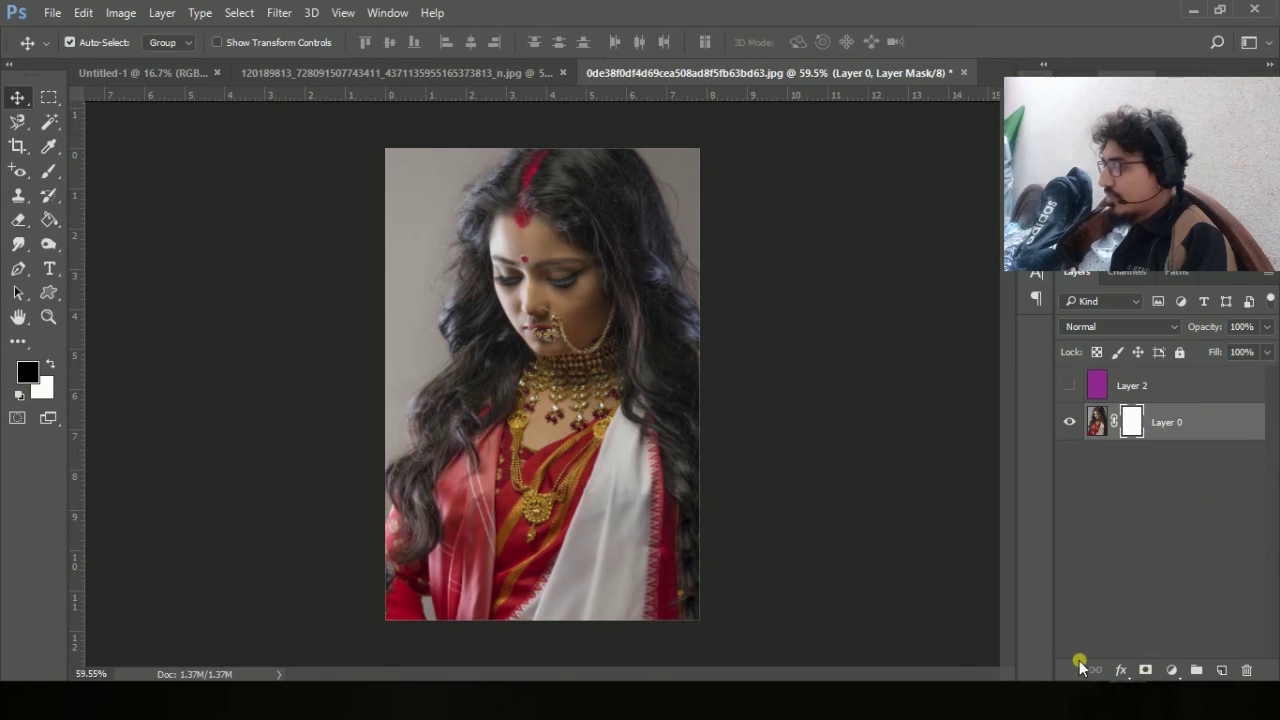
{"action": "key", "text": "ctrl+z"}
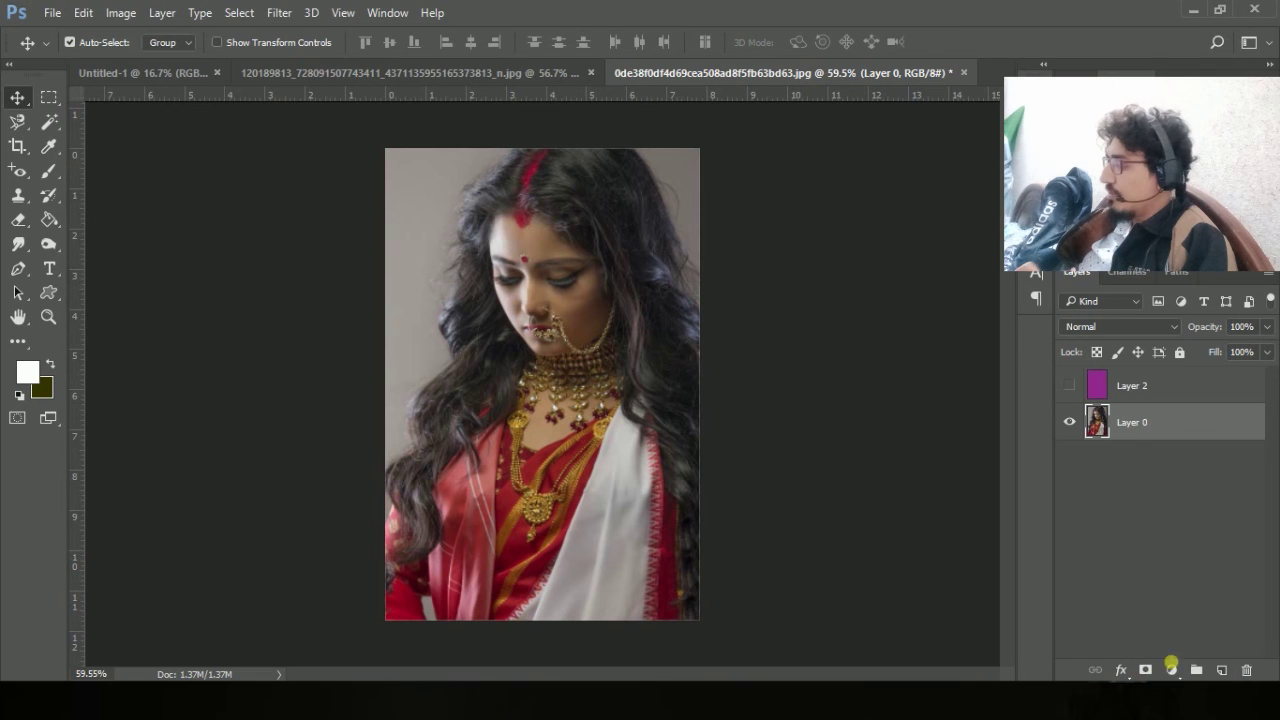
{"action": "left_click", "coordinate": [1172, 670]}
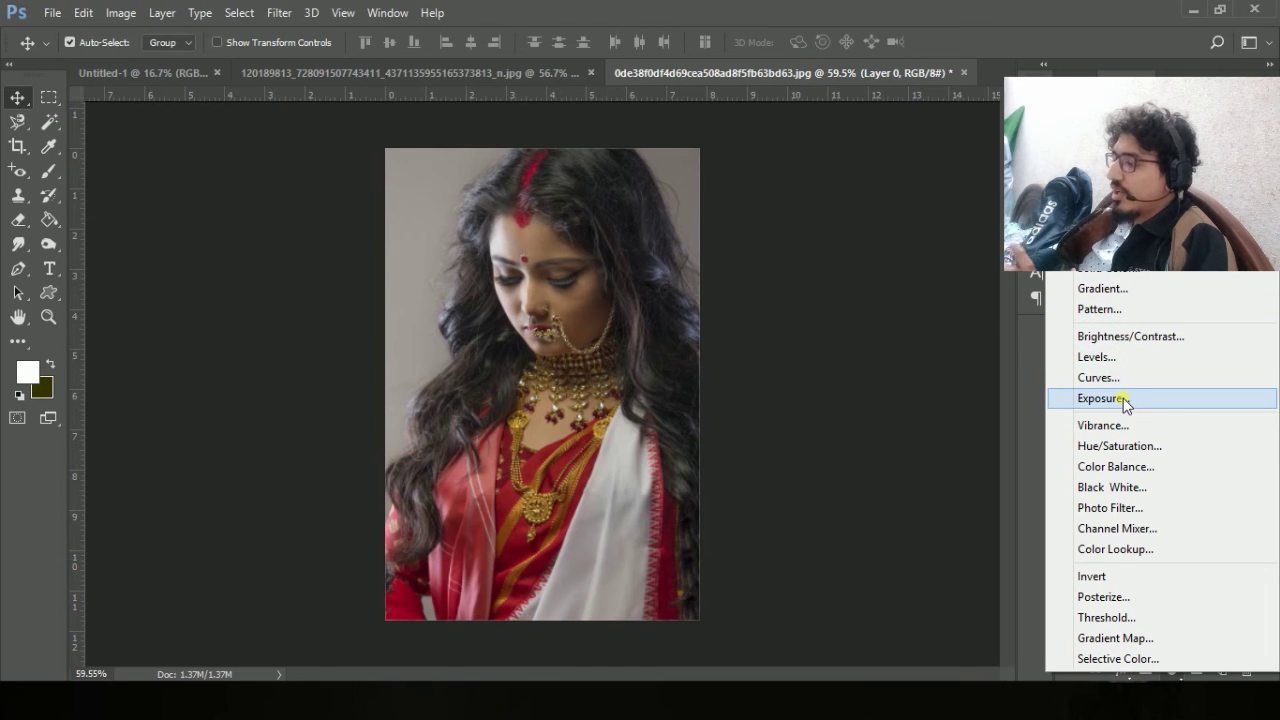
{"action": "left_click", "coordinate": [1031, 398]}
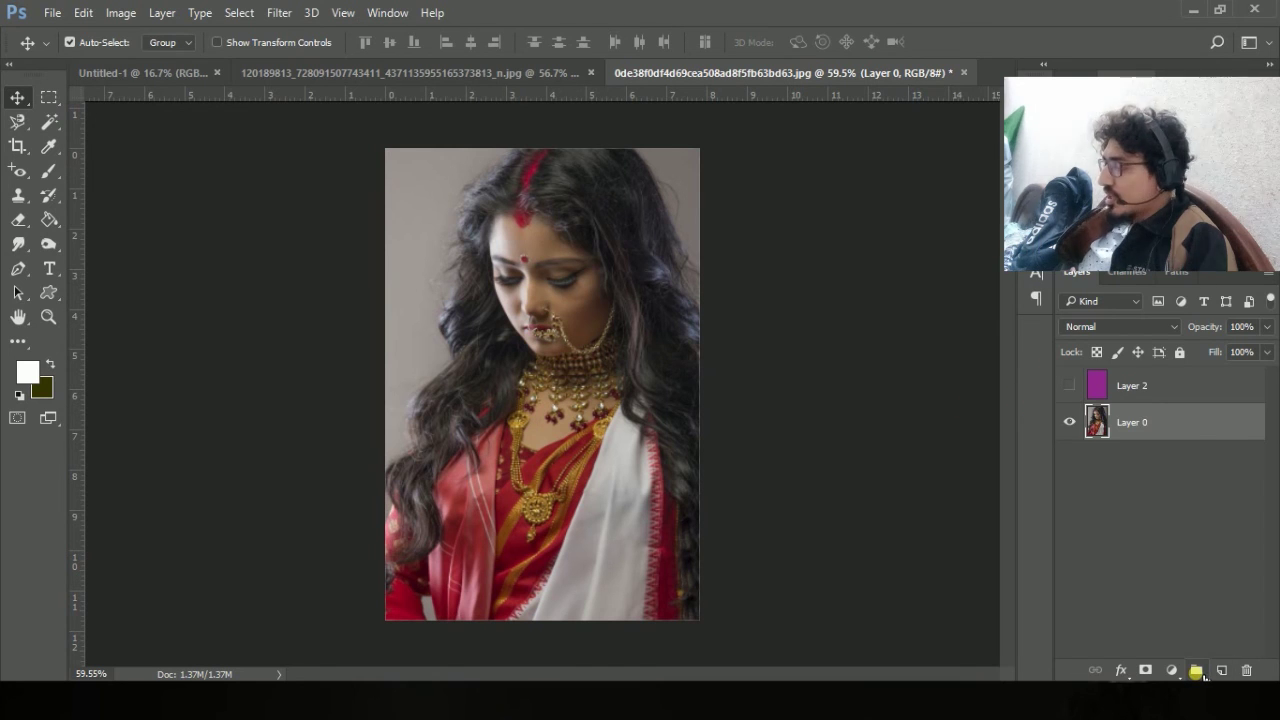
Create a layer group and undo it, and delete the empty Layer 3 above the portrait.
{"action": "left_click", "coordinate": [1197, 670]}
{"action": "key", "text": "ctrl+z"}
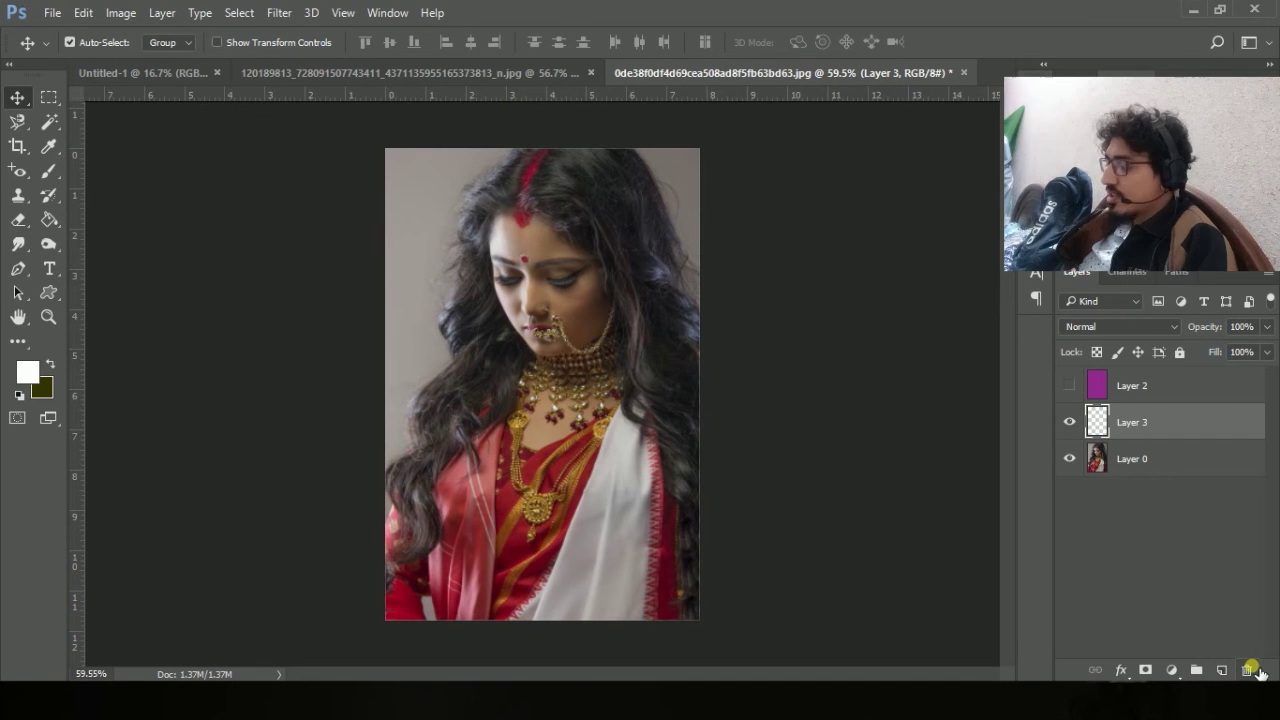
{"action": "left_click", "coordinate": [1252, 672]}
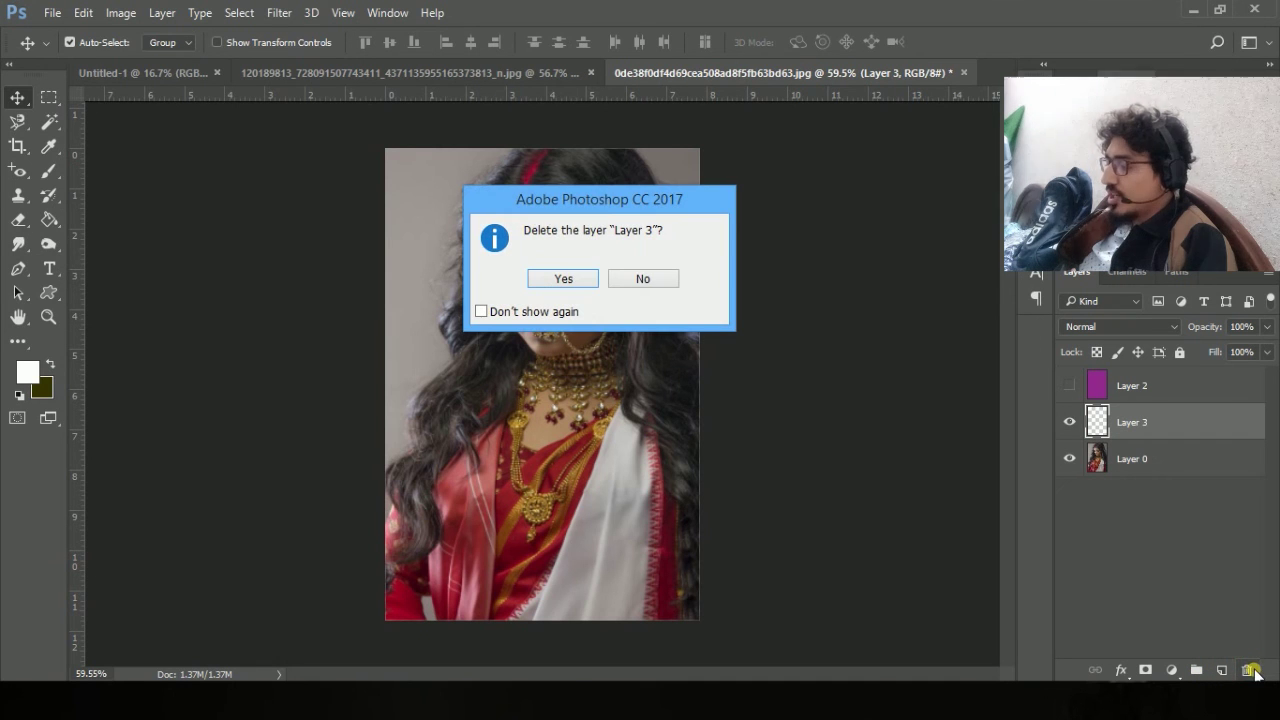
{"action": "left_click", "coordinate": [565, 280]}
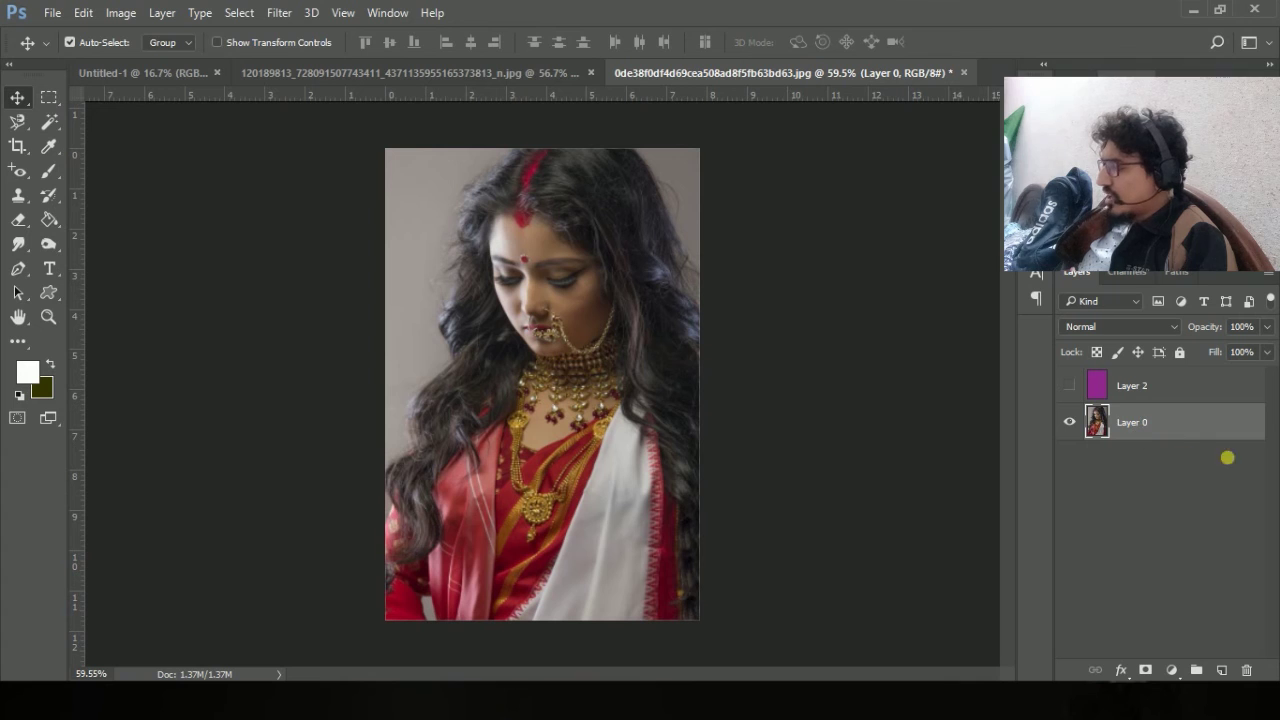
Add an Exposure adjustment layer above Layer 0 with exposure +1.67 and offset -0.0375.
{"action": "left_click", "coordinate": [1173, 670]}
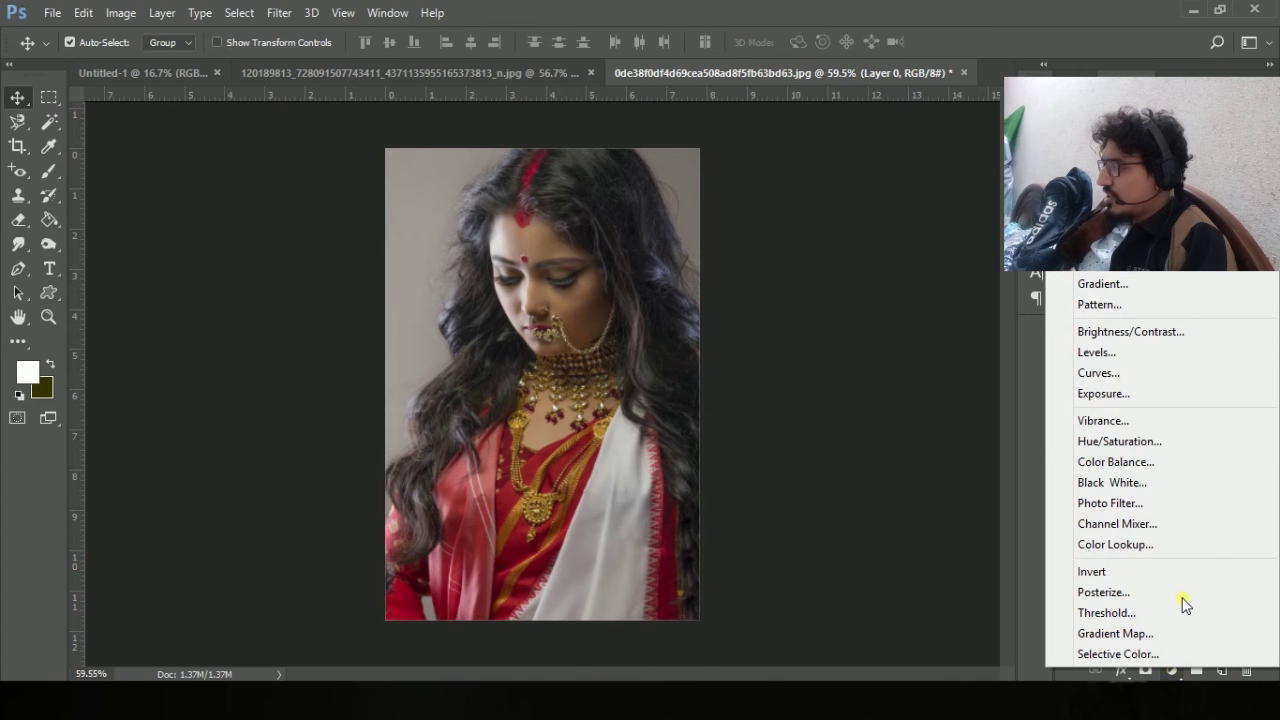
{"action": "left_click", "coordinate": [1118, 393]}
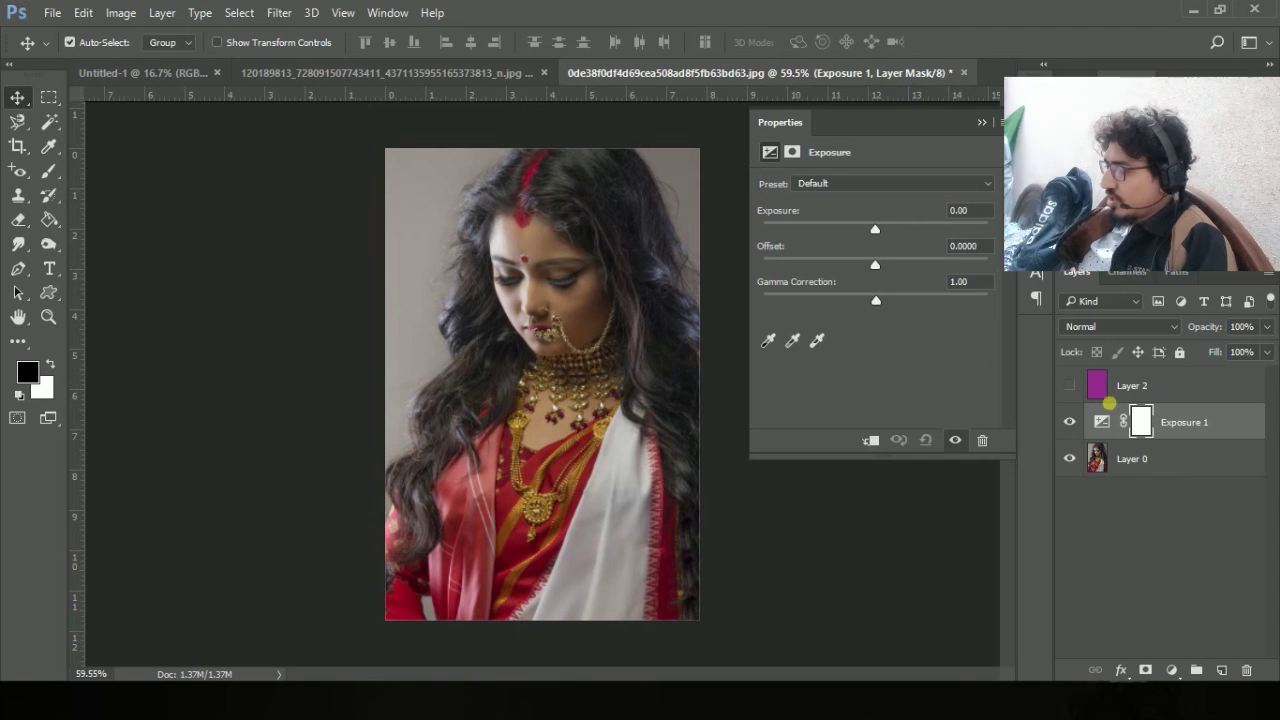
{"action": "left_click_drag", "start_coordinate": [828, 226], "coordinate": [866, 264]}
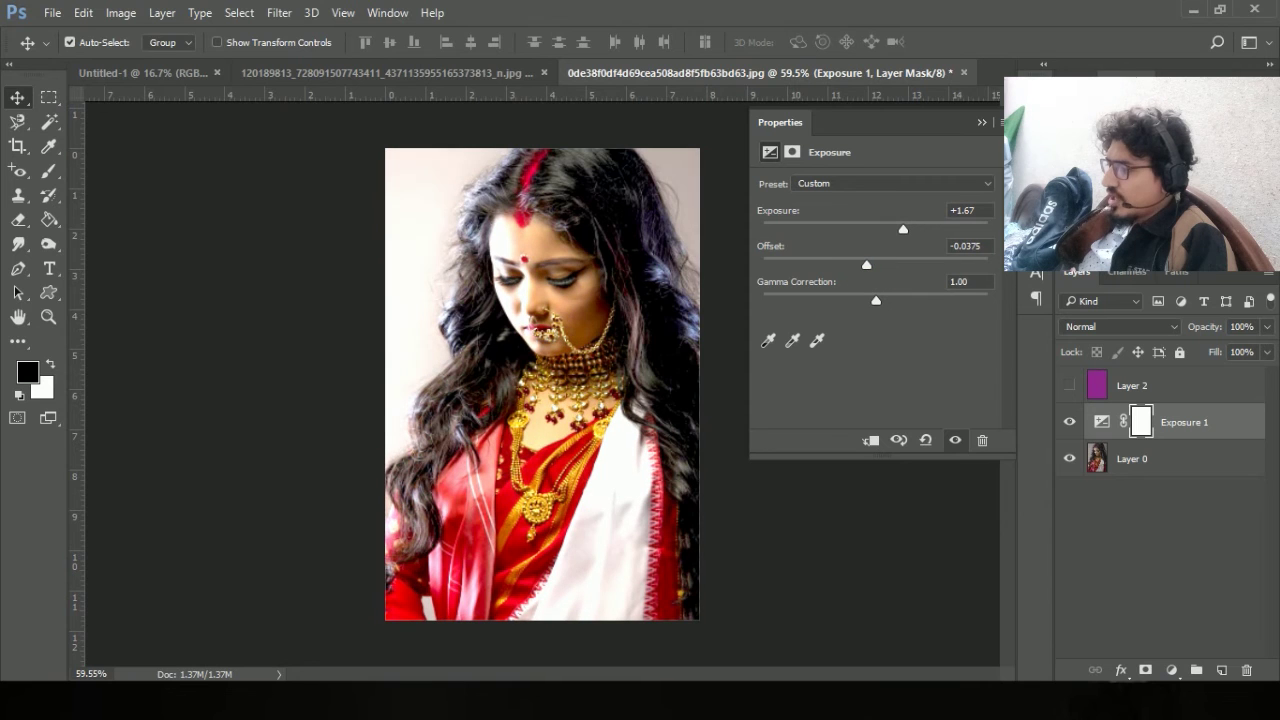
Add a Hue/Saturation adjustment layer above the Exposure layer and set its hue to -10.
{"action": "left_click", "coordinate": [1174, 670]}
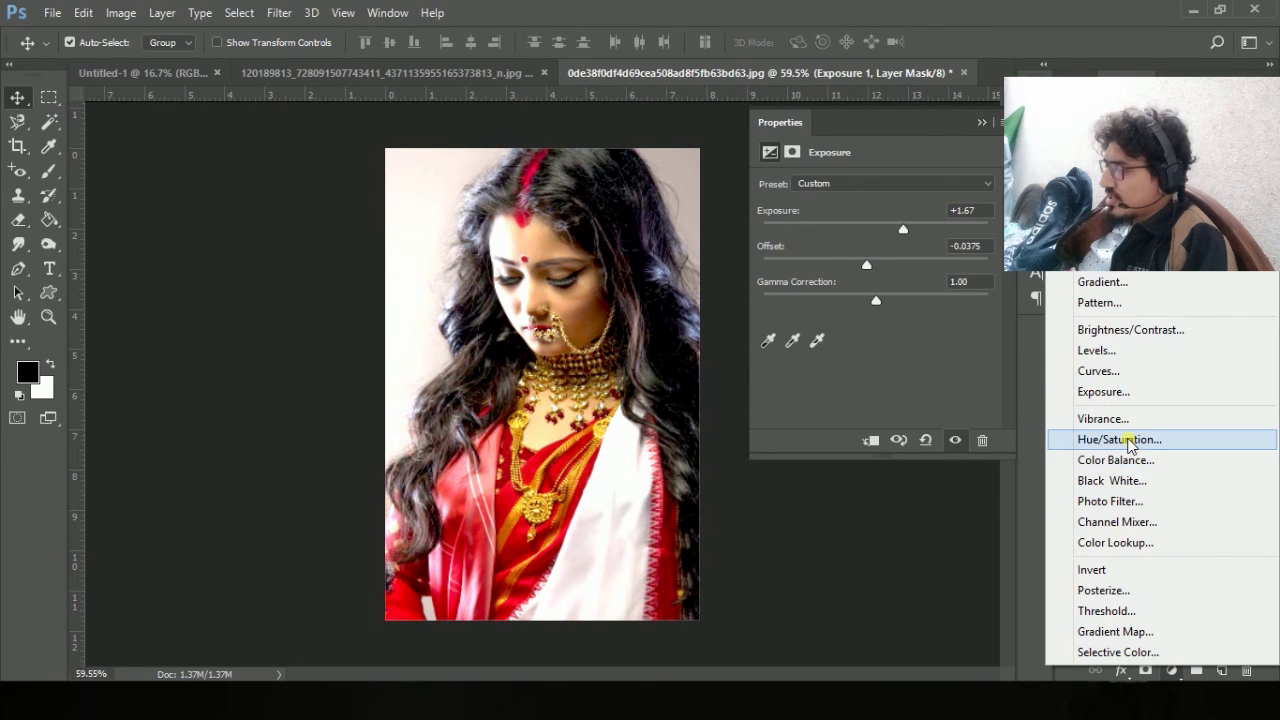
{"action": "left_click", "coordinate": [1130, 445]}
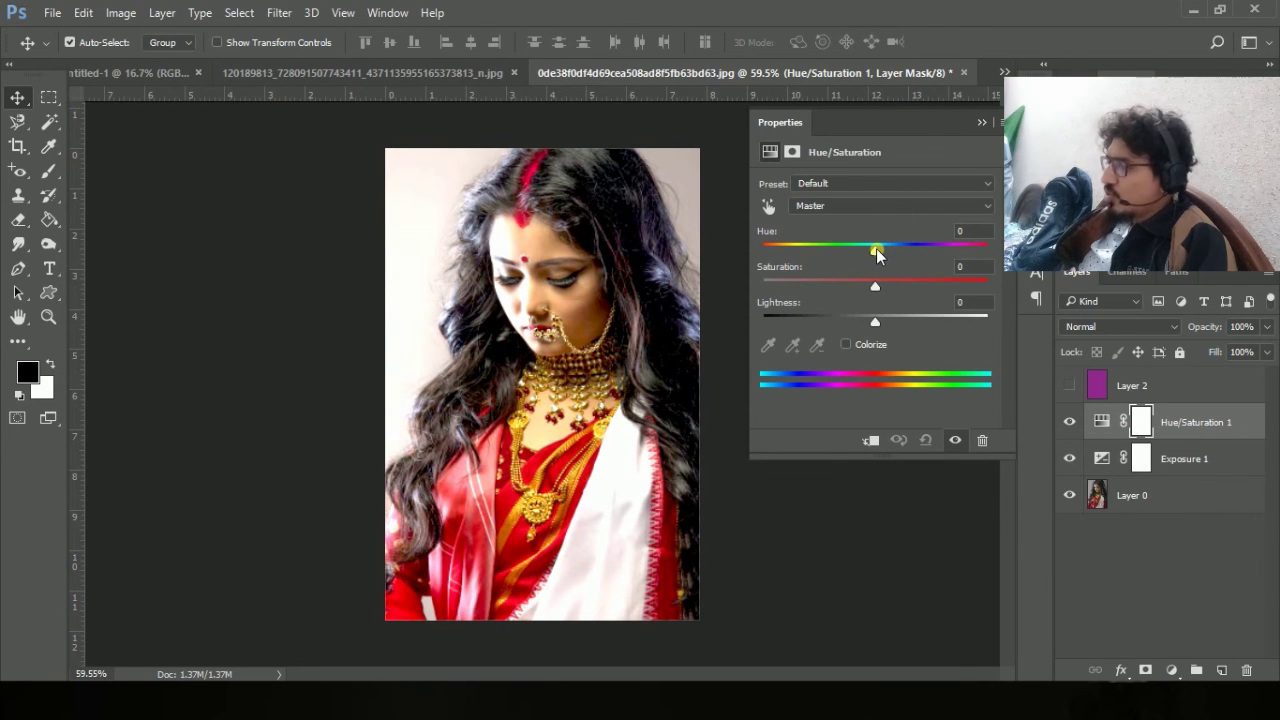
{"action": "mouse_move", "coordinate": [876, 248]}
{"action": "left_mouse_down"}
{"action": "mouse_move", "coordinate": [834, 252]}
{"action": "mouse_move", "coordinate": [865, 249]}
{"action": "left_mouse_up"}
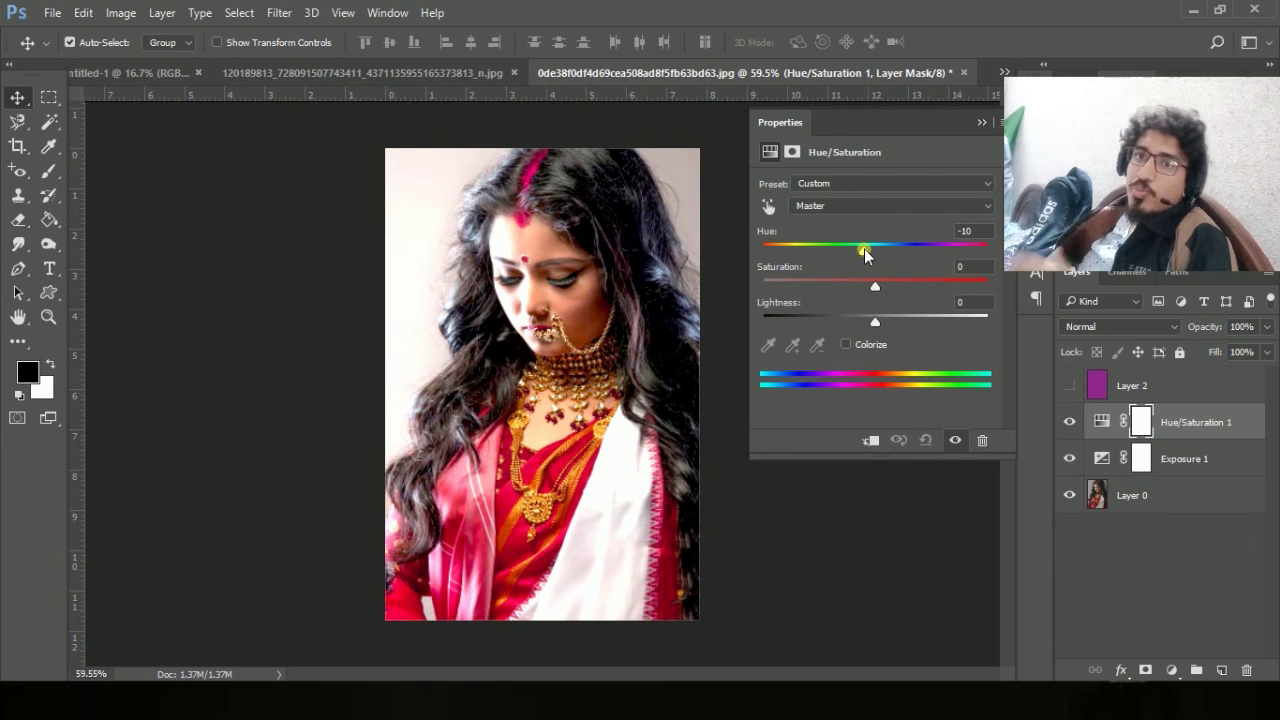
Vary the adjustment's hue, saturation and lightness, and apply the Sepia preset.
{"action": "left_click_drag", "start_coordinate": [864, 248], "coordinate": [826, 246]}
{"action": "left_click_drag", "start_coordinate": [870, 286], "coordinate": [901, 298]}
{"action": "left_click_drag", "start_coordinate": [826, 252], "coordinate": [846, 252]}
{"action": "left_click_drag", "start_coordinate": [875, 321], "coordinate": [900, 249]}
{"action": "left_click", "coordinate": [837, 186]}
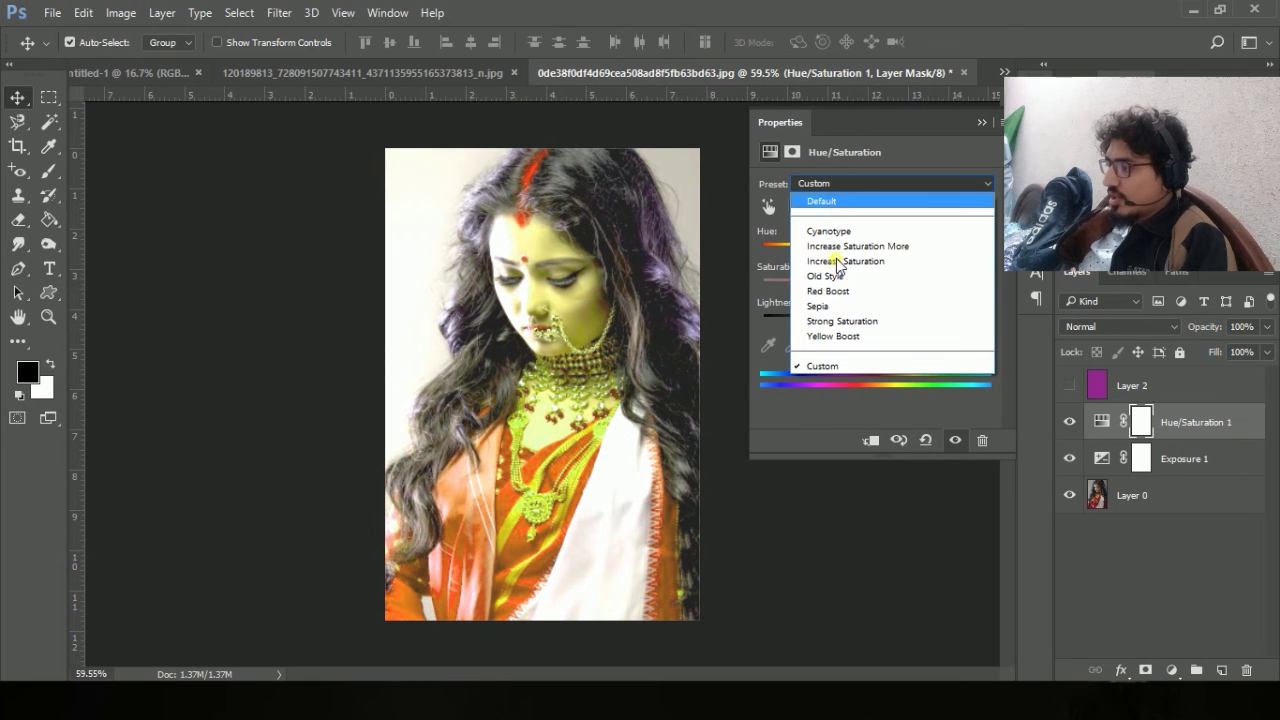
{"action": "left_click", "coordinate": [819, 310]}
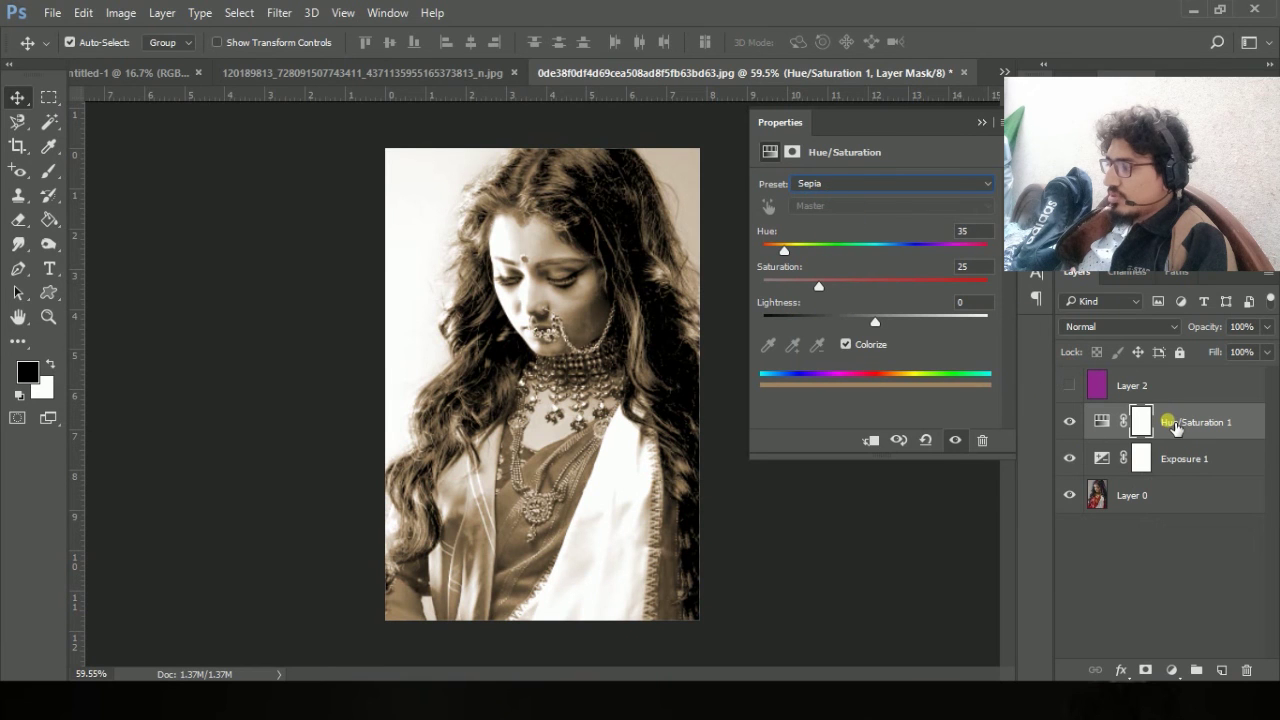
Delete the Hue/Saturation 1 and Exposure 1 adjustment layers.
{"action": "key", "text": "Delete"}
{"action": "key", "text": "Delete"}
{"action": "key", "text": "Delete"}
{"action": "key", "text": "Delete"}
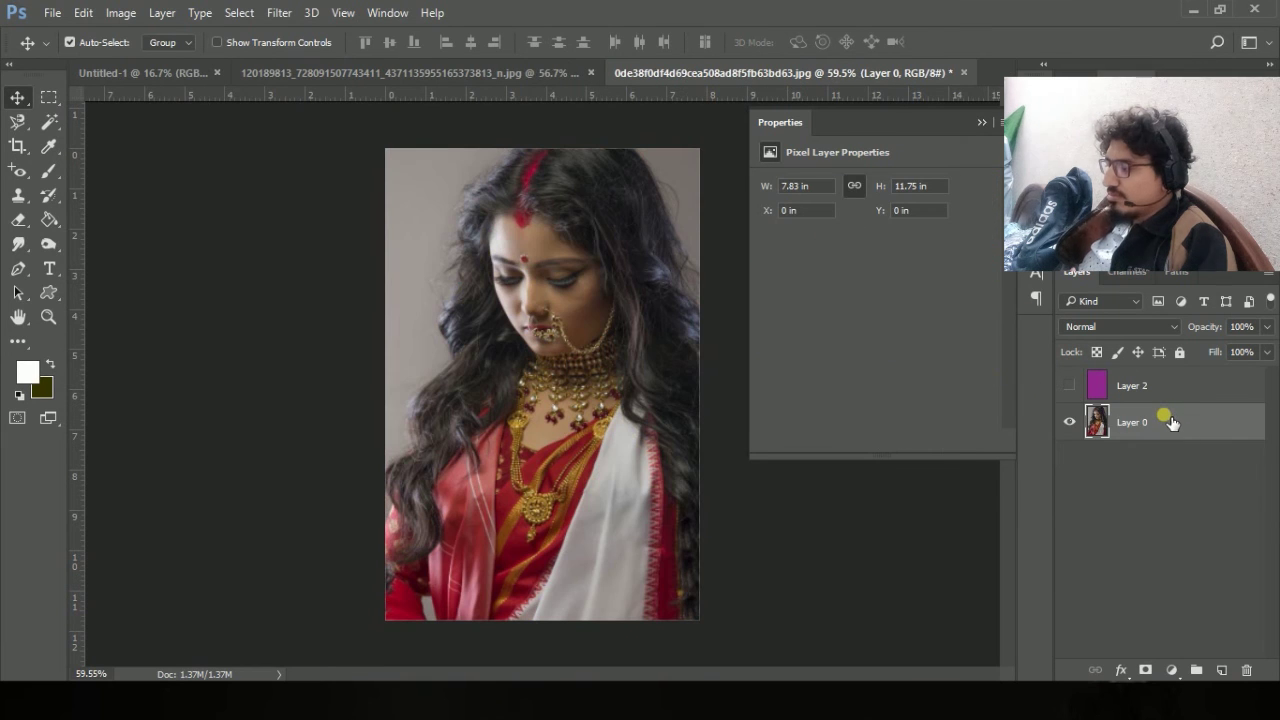
Toggle Layer 0's visibility off and on, and select and show the purple Layer 2.
{"action": "left_click", "coordinate": [1070, 424]}
{"action": "left_click", "coordinate": [1070, 424]}
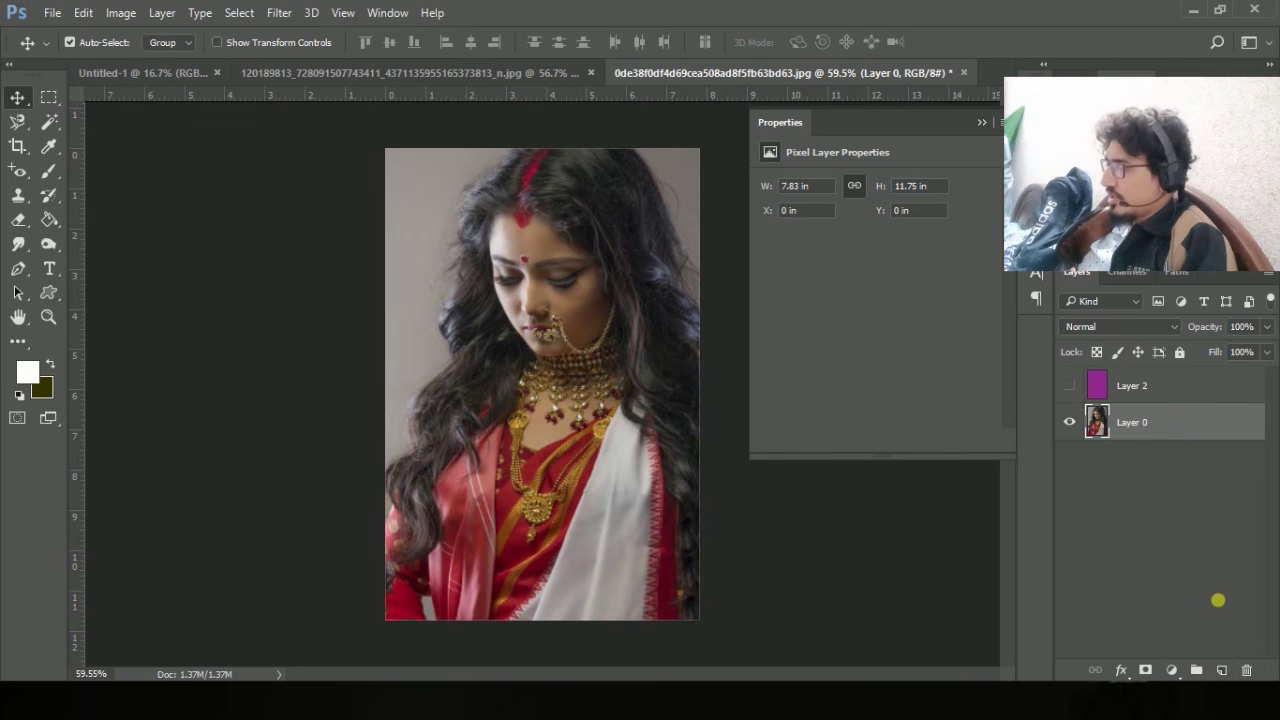
{"action": "left_click", "coordinate": [1120, 385]}
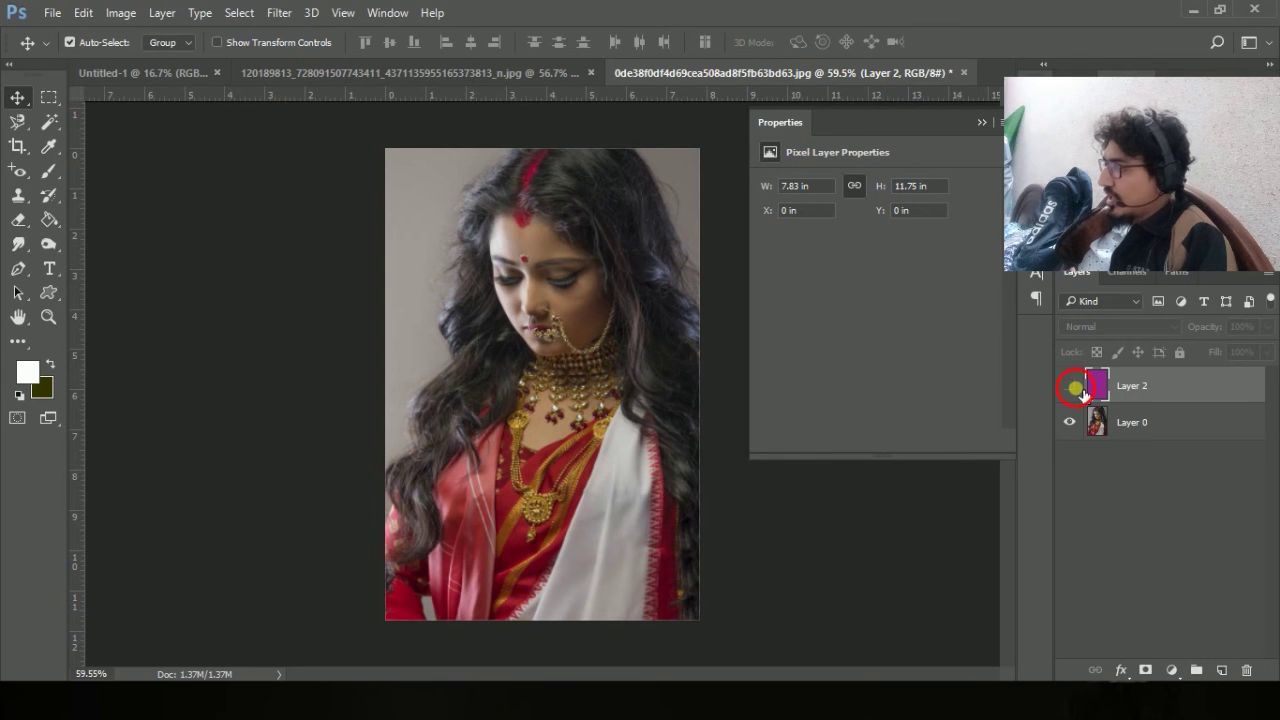
{"action": "left_click", "coordinate": [1072, 387]}
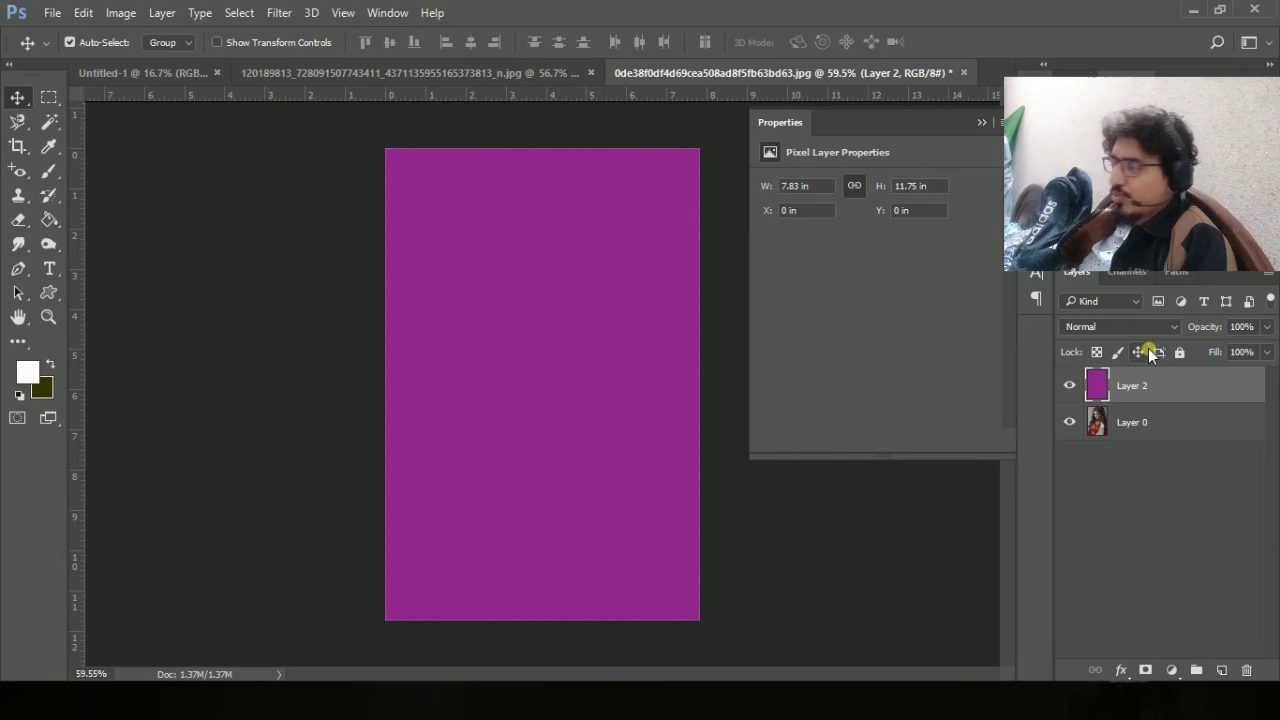
Try the Dissolve, Darken, Multiply and Overlay blend modes on the purple Layer 2.
{"action": "left_click", "coordinate": [1166, 328]}
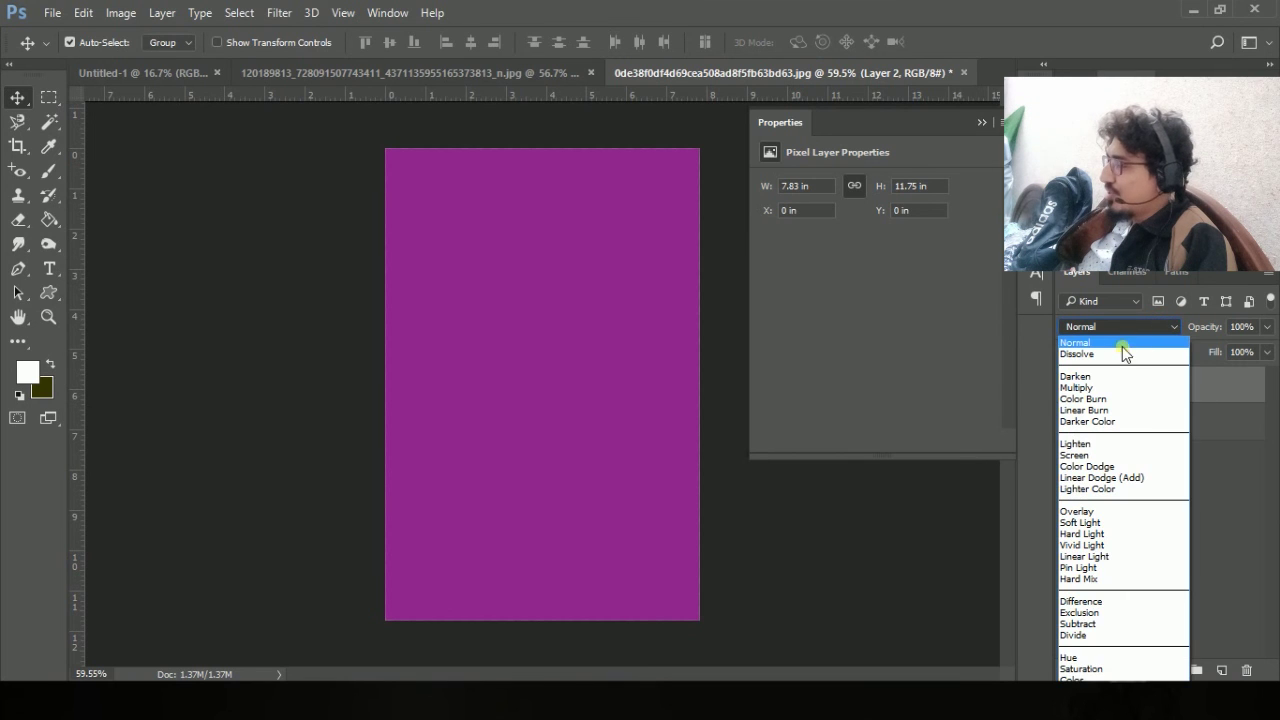
{"action": "left_click", "coordinate": [1123, 352]}
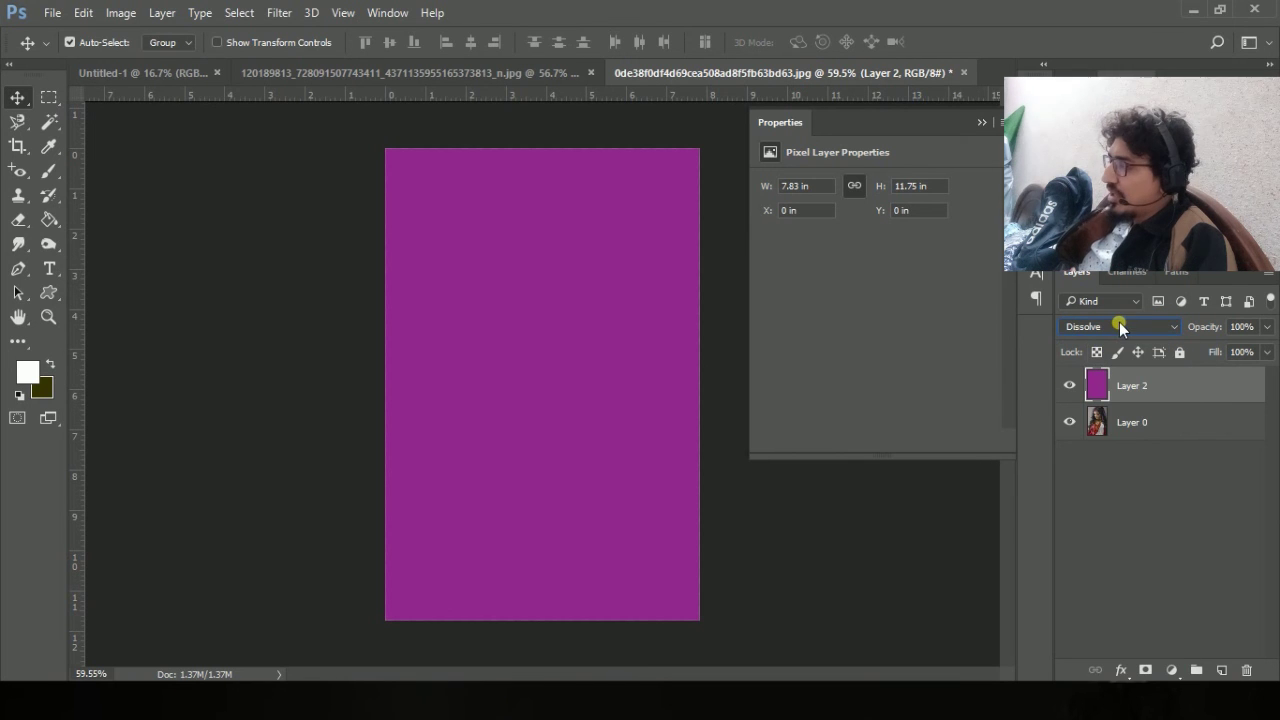
{"action": "left_click", "coordinate": [1120, 325]}
{"action": "left_click", "coordinate": [1070, 372]}
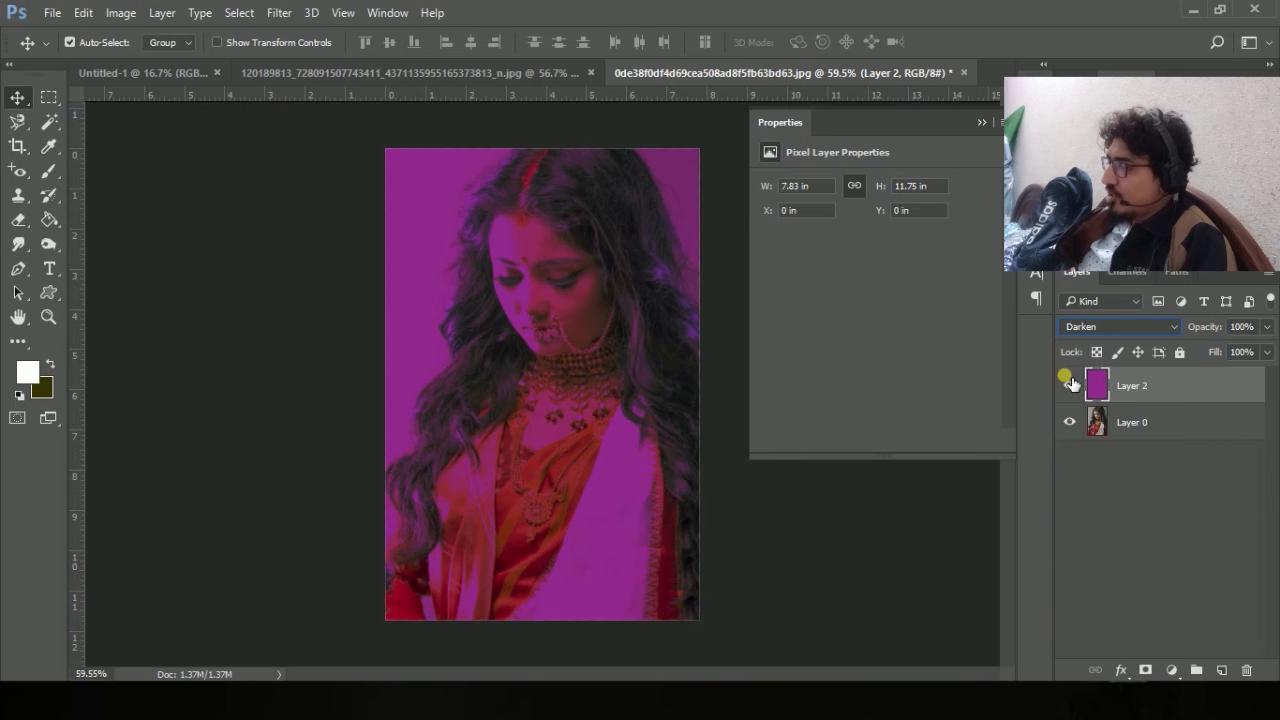
{"action": "left_click", "coordinate": [1113, 335]}
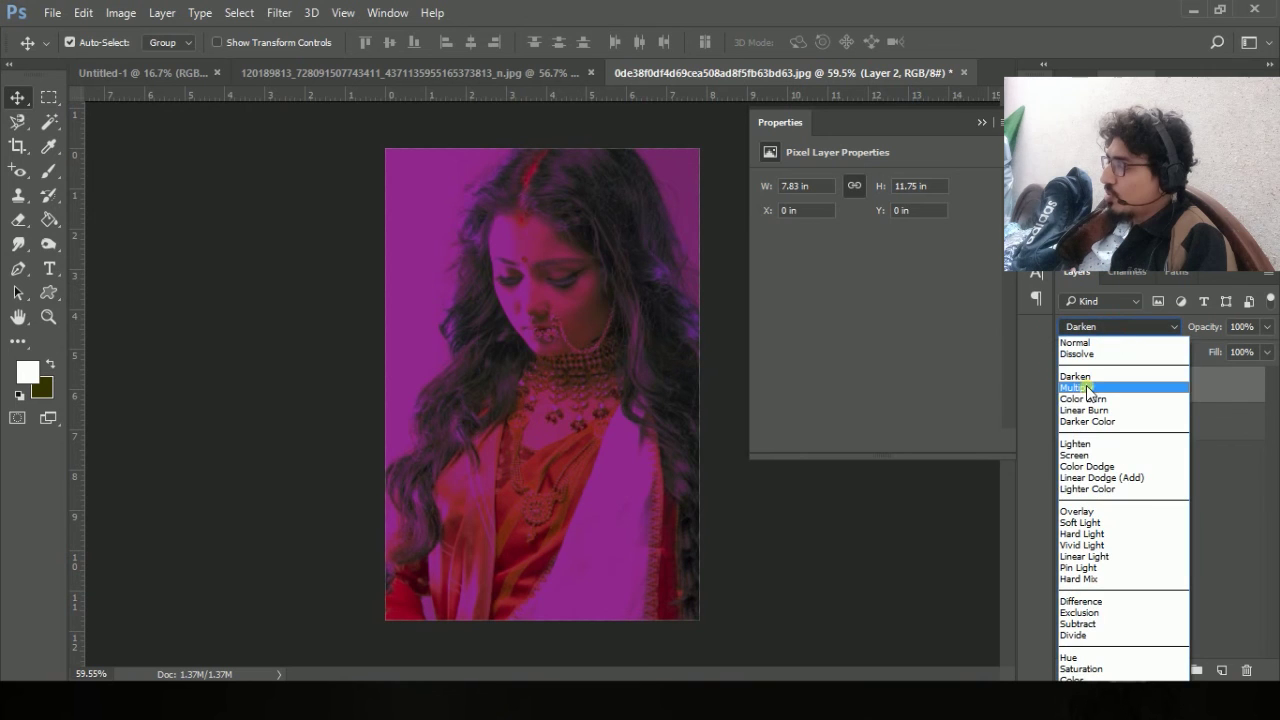
{"action": "left_click", "coordinate": [1095, 390]}
{"action": "left_click", "coordinate": [1106, 332]}
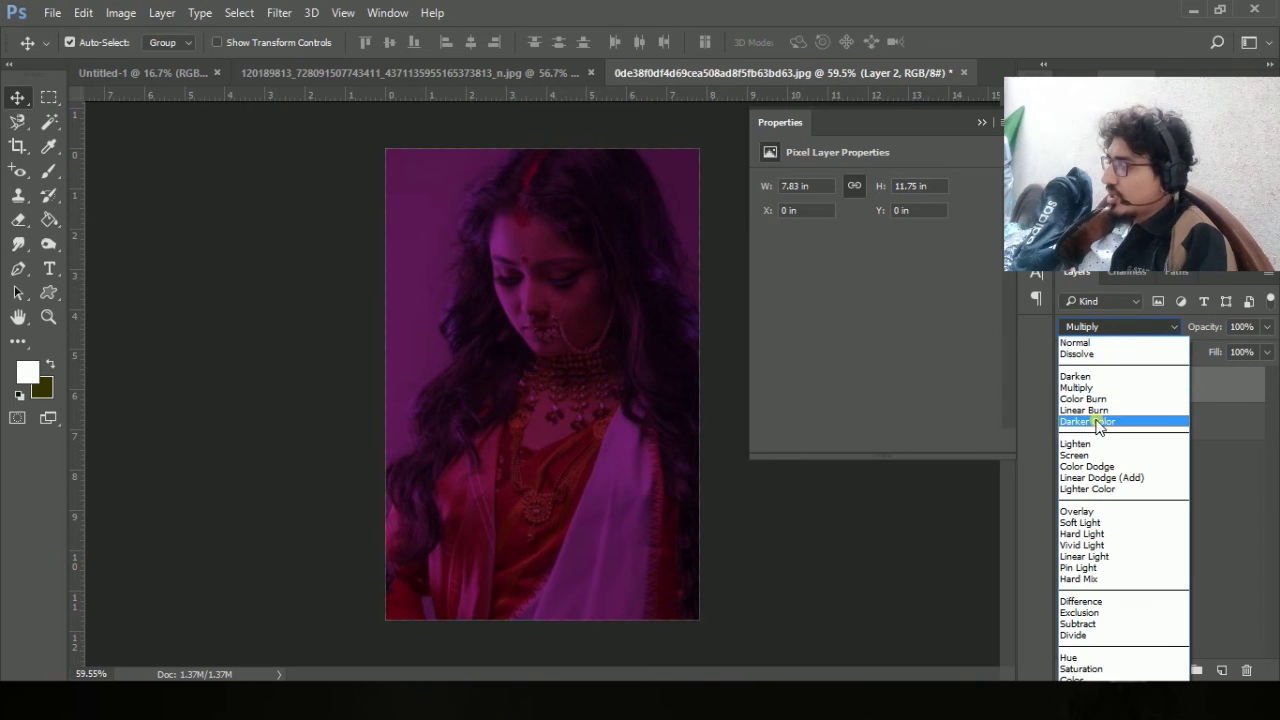
{"action": "left_click", "coordinate": [1088, 510]}
{"action": "left_click", "coordinate": [1121, 332]}
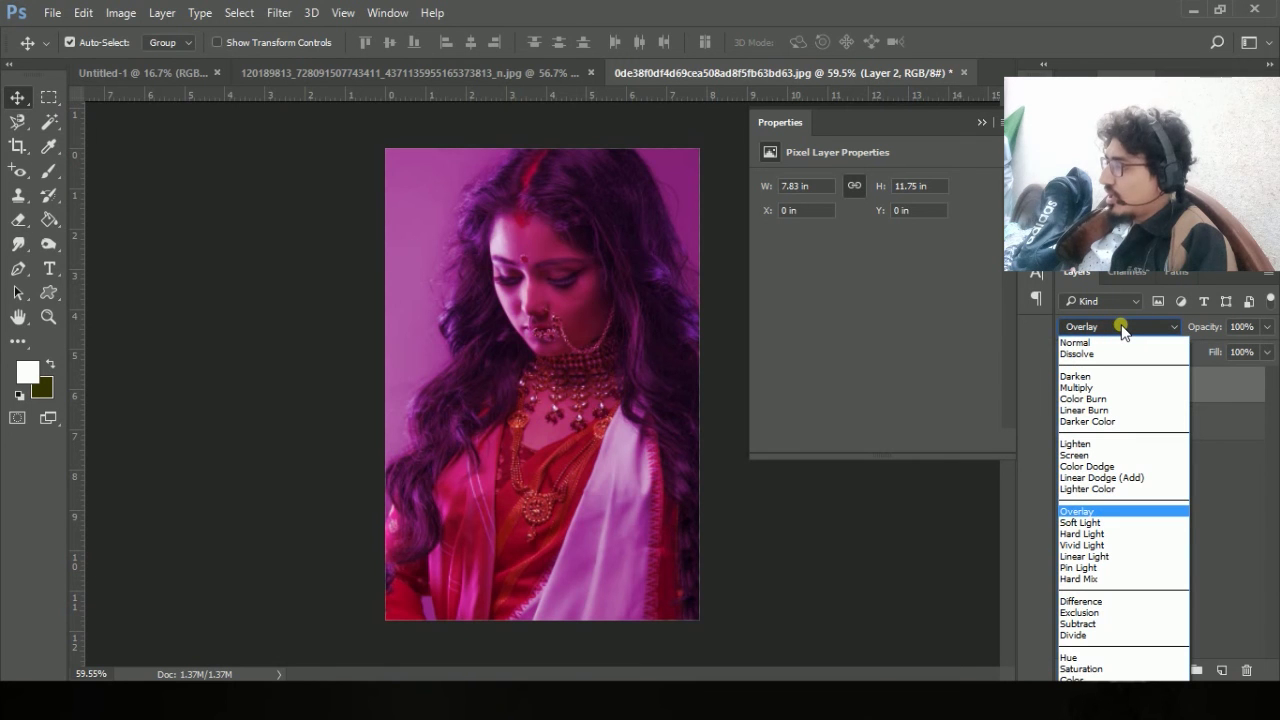
Cycle Layer 2 through the blend modes after Overlay, including Hard Light, Difference and Divide, ending on Subtract.
{"action": "key", "text": "Down"}
{"action": "key", "text": "Return"}
{"action": "key", "text": "Down"}
{"action": "key", "text": "Down"}
{"action": "key", "text": "Down"}
{"action": "key", "text": "Down"}
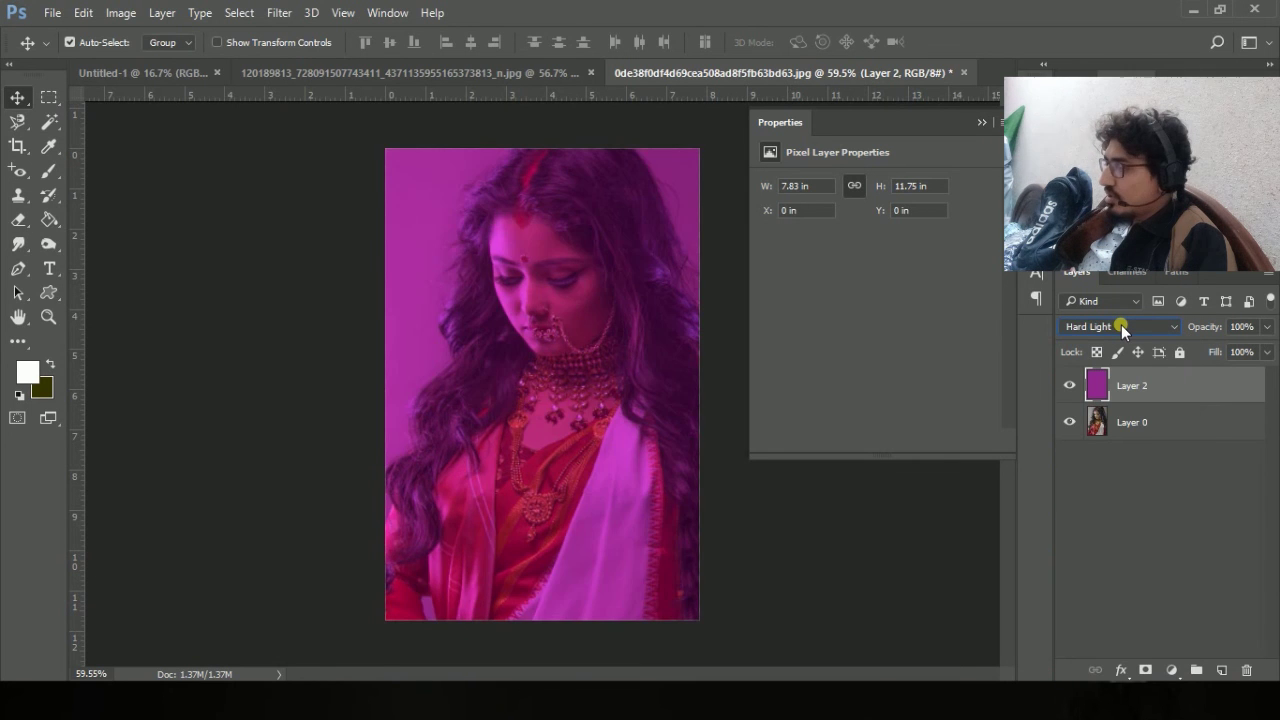
{"action": "key", "text": "Down"}
{"action": "key", "text": "Down"}
{"action": "key", "text": "Down"}
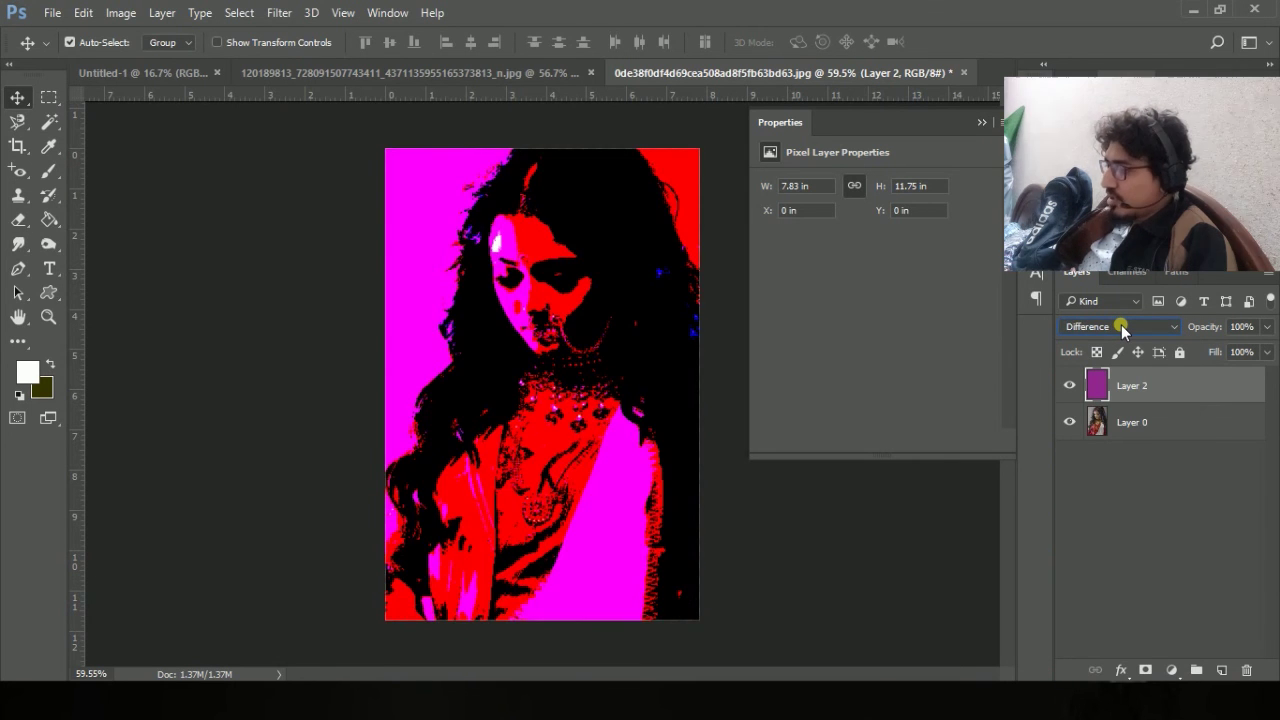
{"action": "key", "text": "Down"}
{"action": "key", "text": "Down"}
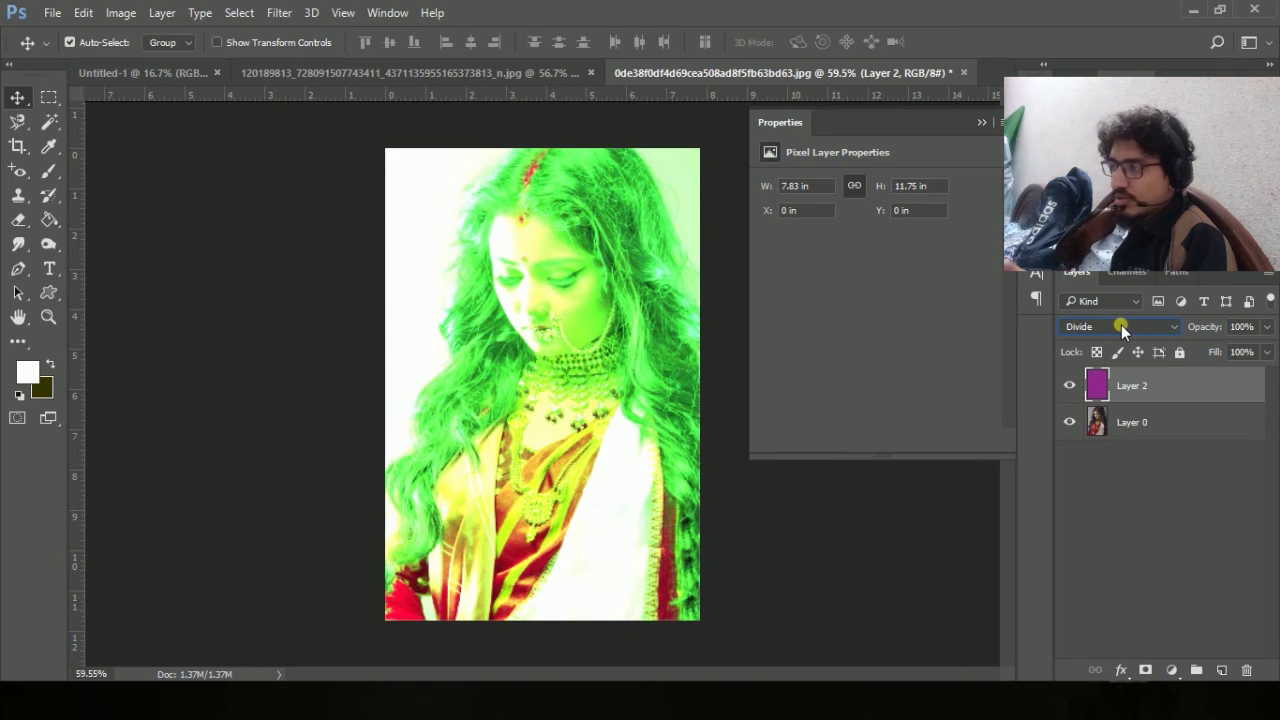
{"action": "key", "text": "Up"}
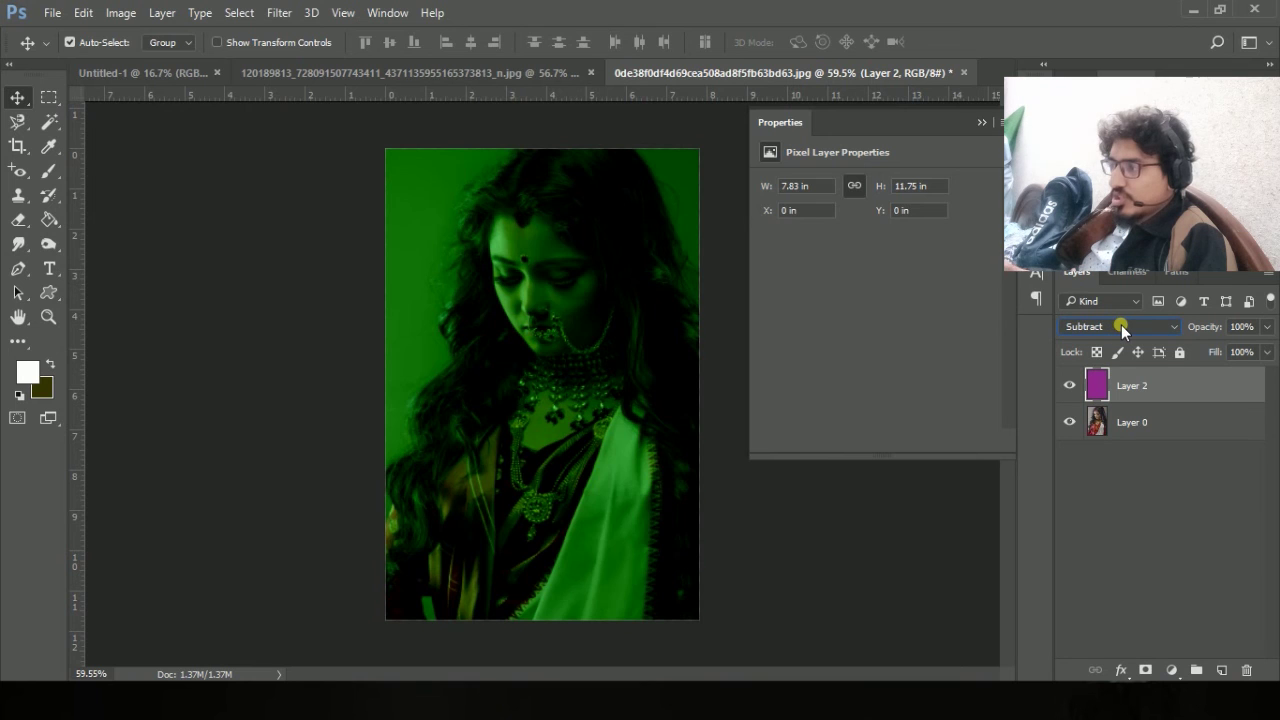
Vary Layer 2's opacity, leave it at 98%, and hide the layer.
{"action": "left_click", "coordinate": [1142, 380]}
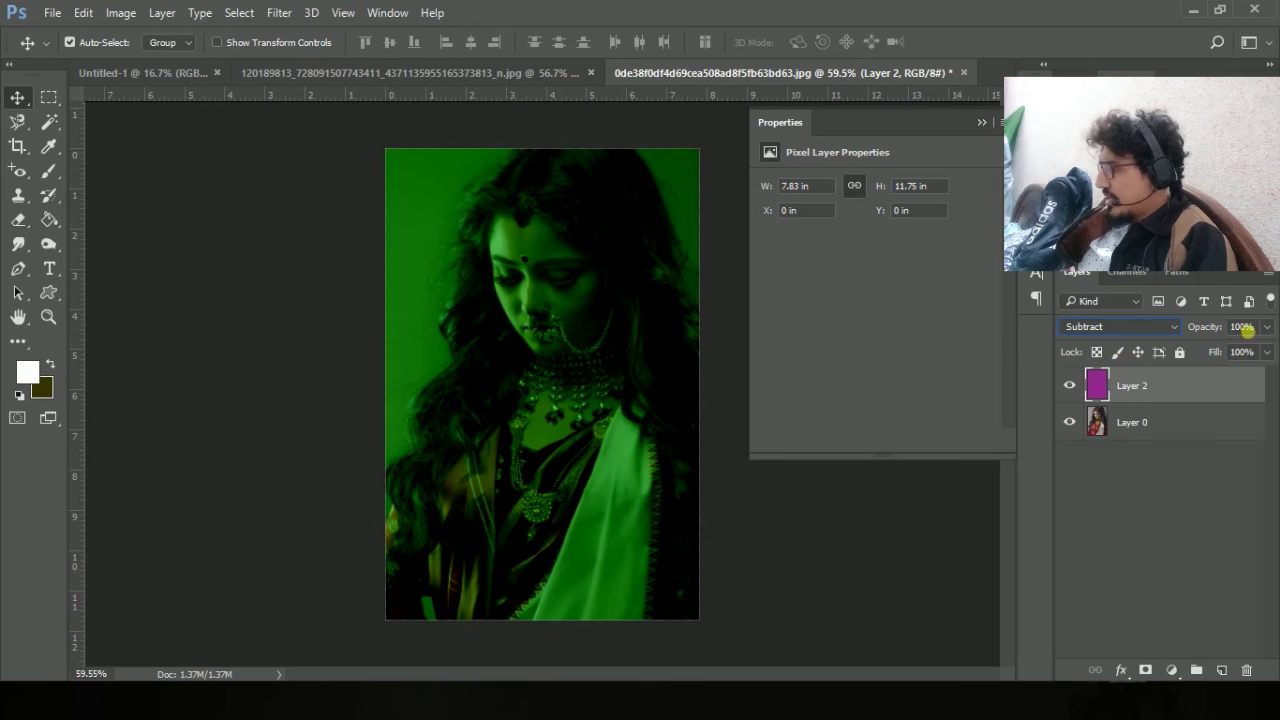
{"action": "left_click", "coordinate": [1267, 326]}
{"action": "left_click_drag", "start_coordinate": [1198, 342], "coordinate": [1264, 362]}
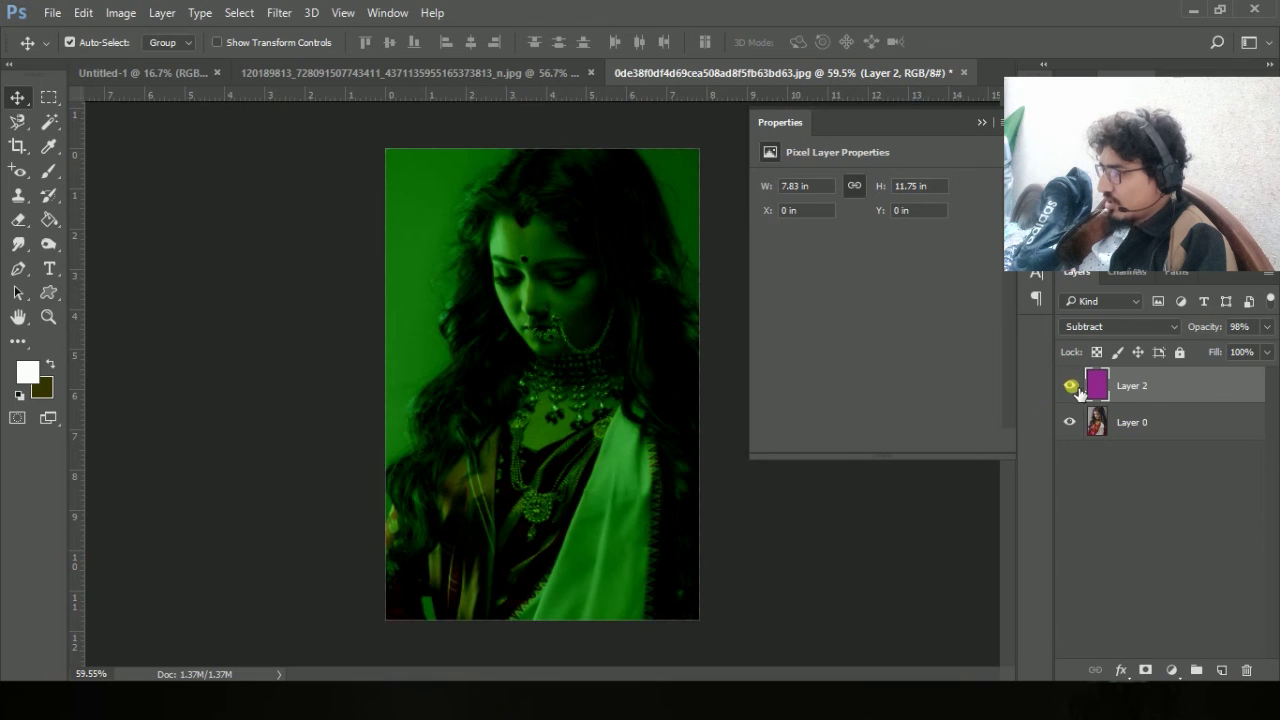
{"action": "left_click", "coordinate": [1071, 386]}
Look through the layer filter types, keep Kind, and delete the hidden Layer 2.
{"action": "left_click", "coordinate": [1152, 423]}
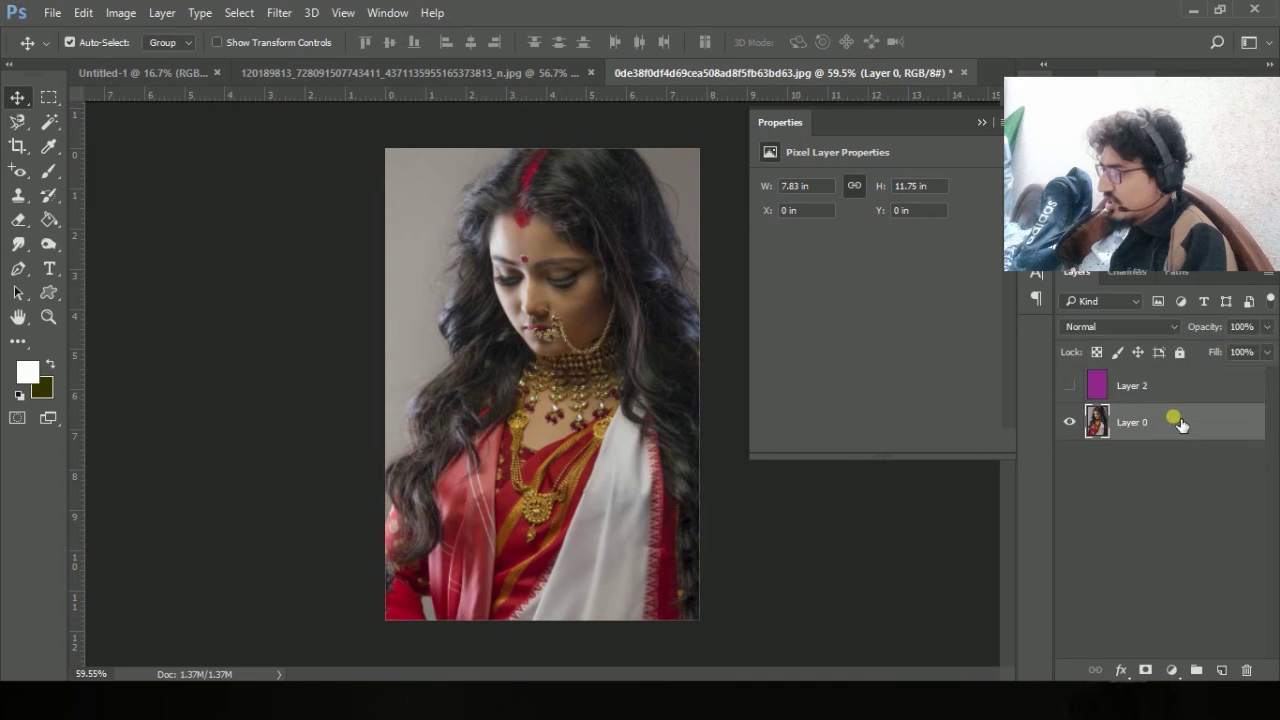
{"action": "left_click", "coordinate": [1129, 302]}
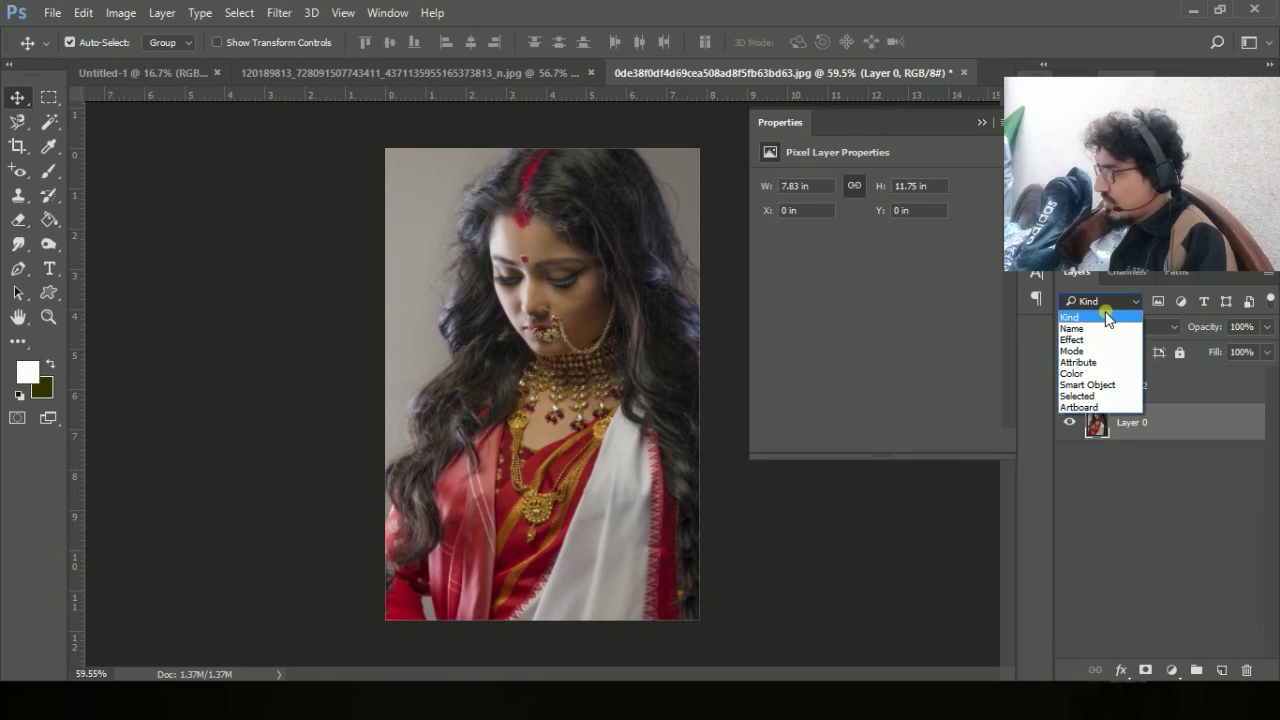
{"action": "left_click", "coordinate": [1108, 317]}
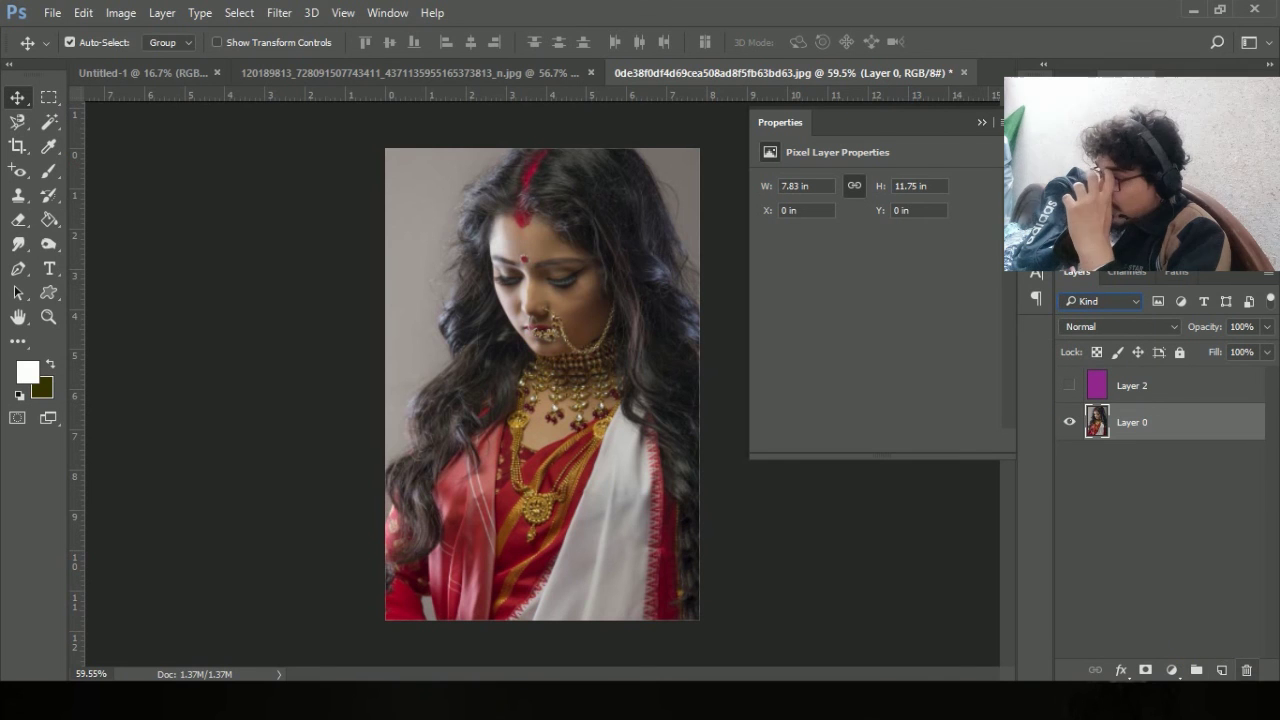
{"action": "left_click", "coordinate": [1150, 390]}
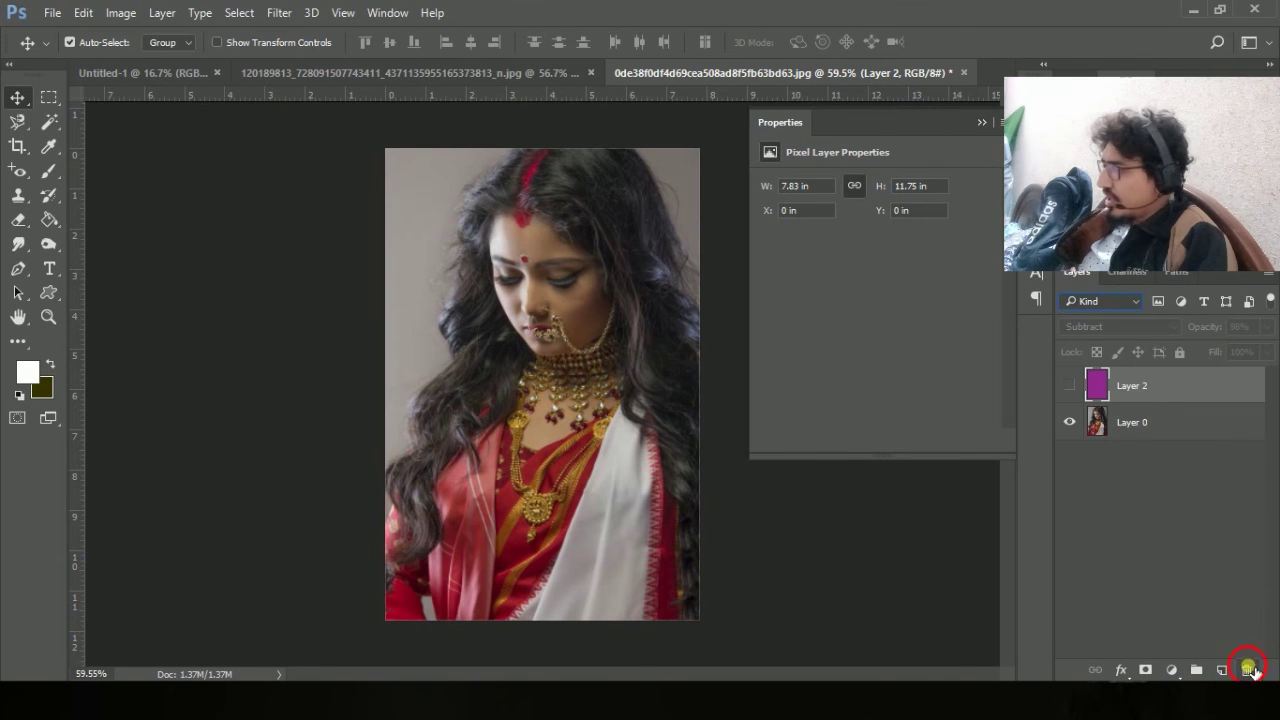
{"action": "left_click", "coordinate": [1248, 669]}
{"action": "left_click", "coordinate": [555, 279]}
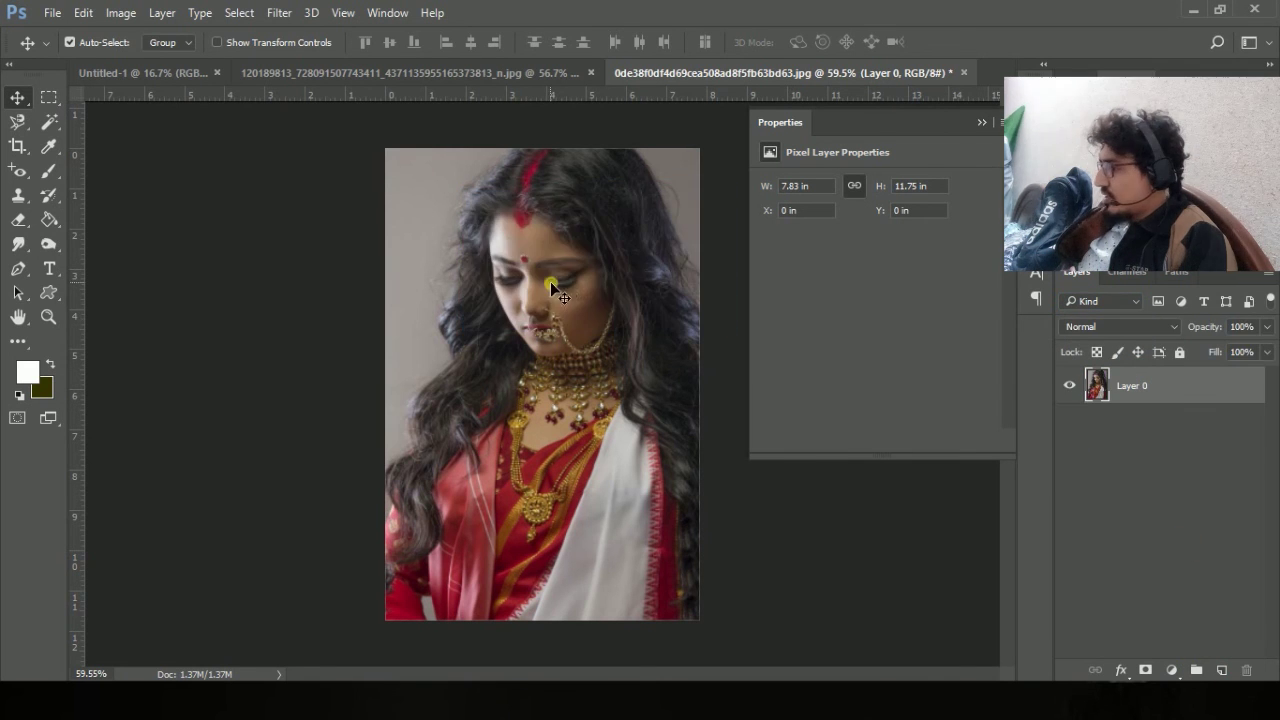
Examine the photo with its Red and Green channels hidden, restore the RGB composite, and view the paths before returning to the layers.
{"action": "left_click", "coordinate": [1129, 272]}
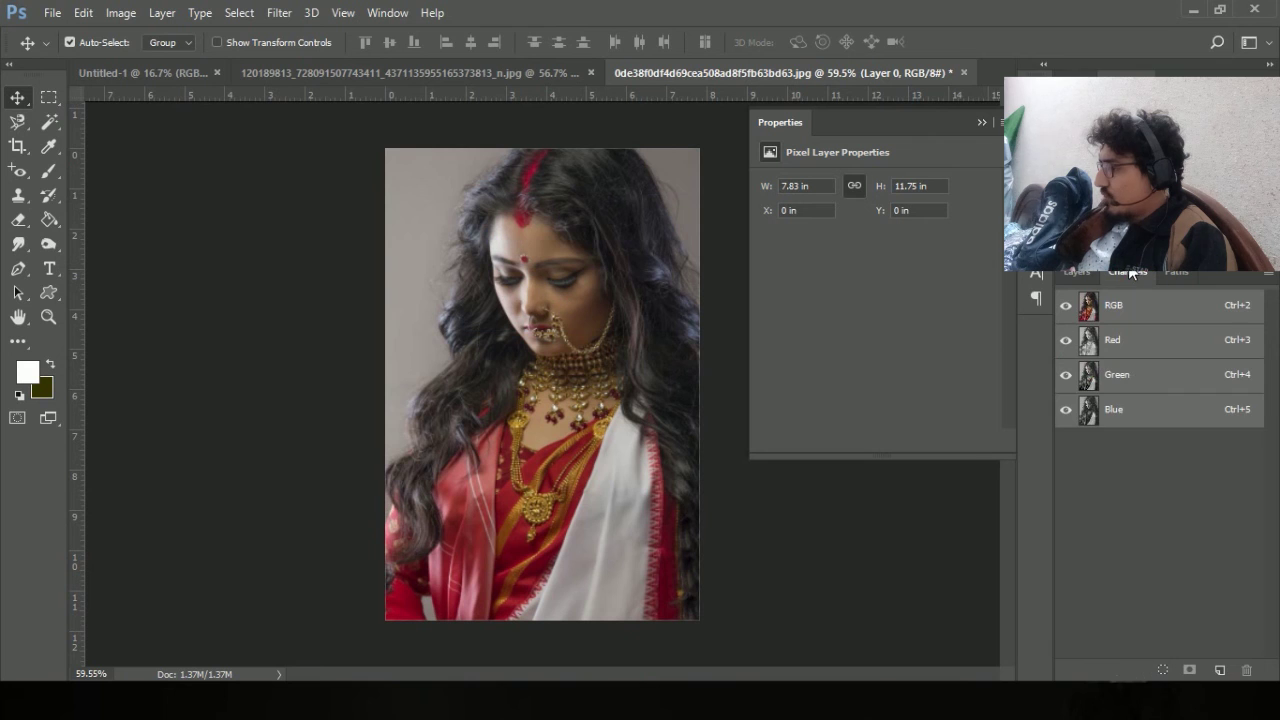
{"action": "left_click", "coordinate": [1065, 340]}
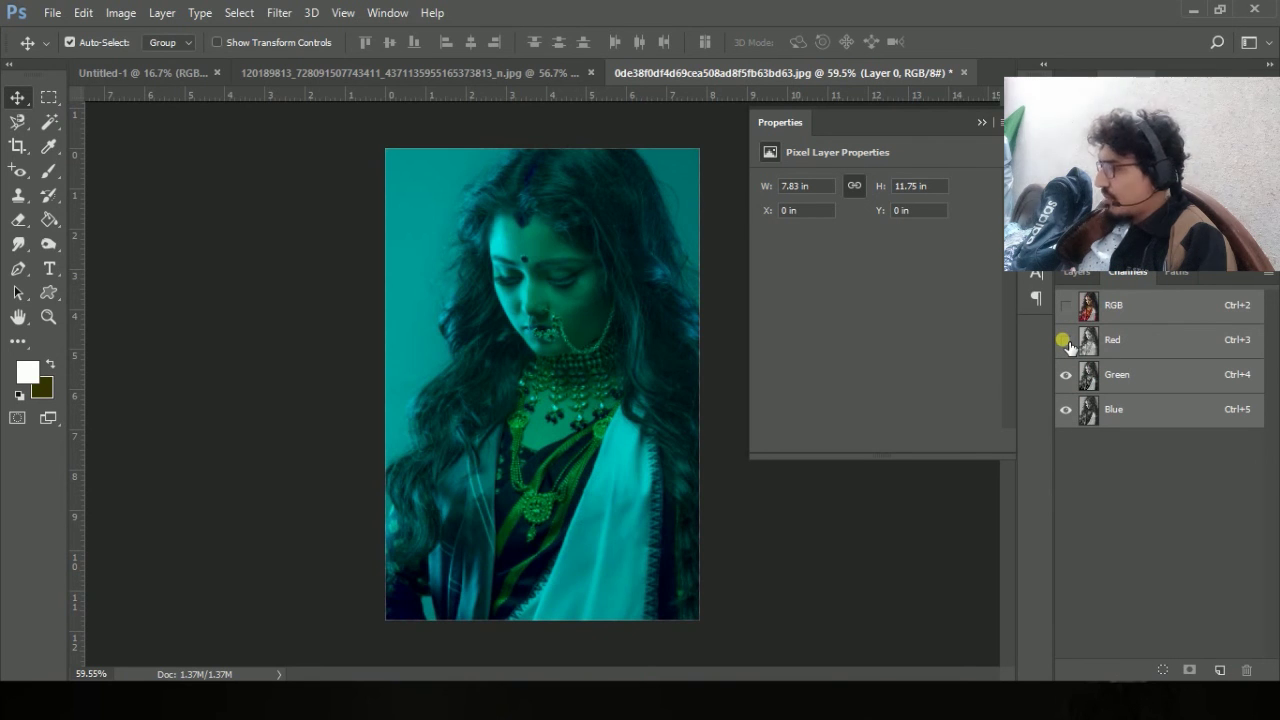
{"action": "left_click", "coordinate": [1065, 374]}
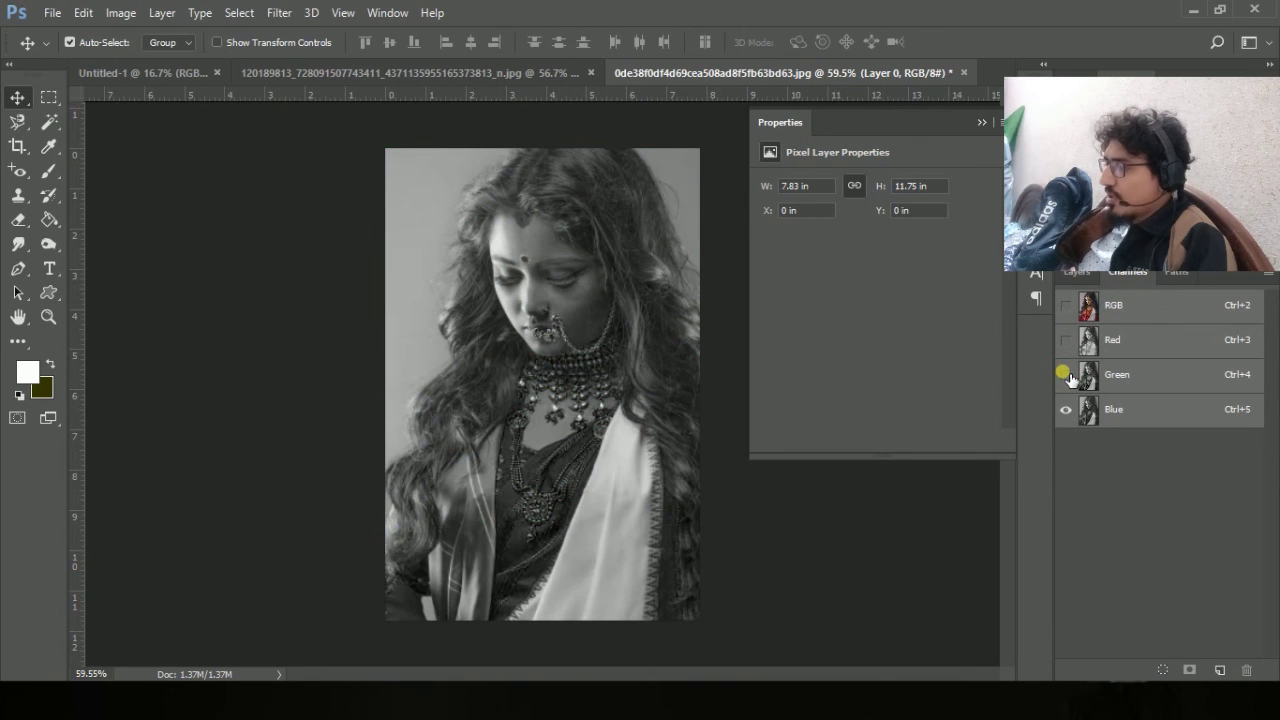
{"action": "left_click", "coordinate": [1066, 410]}
{"action": "left_click", "coordinate": [1065, 305]}
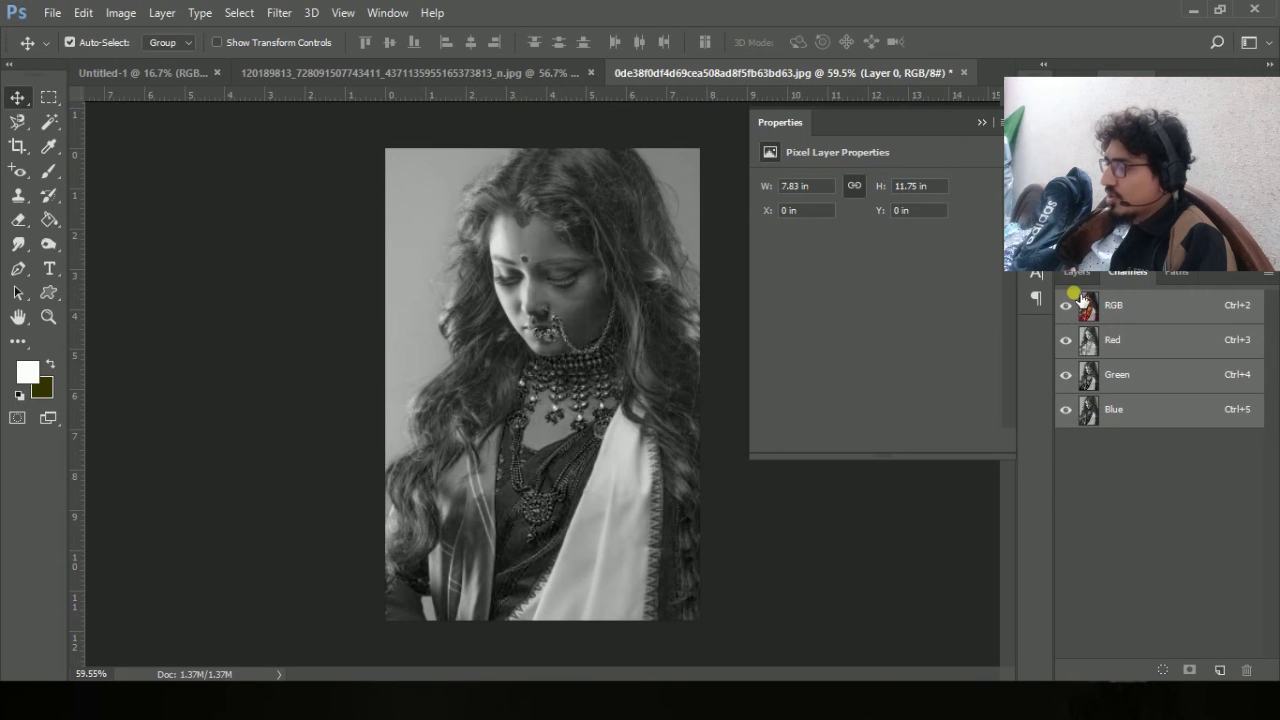
{"action": "left_click", "coordinate": [1176, 273]}
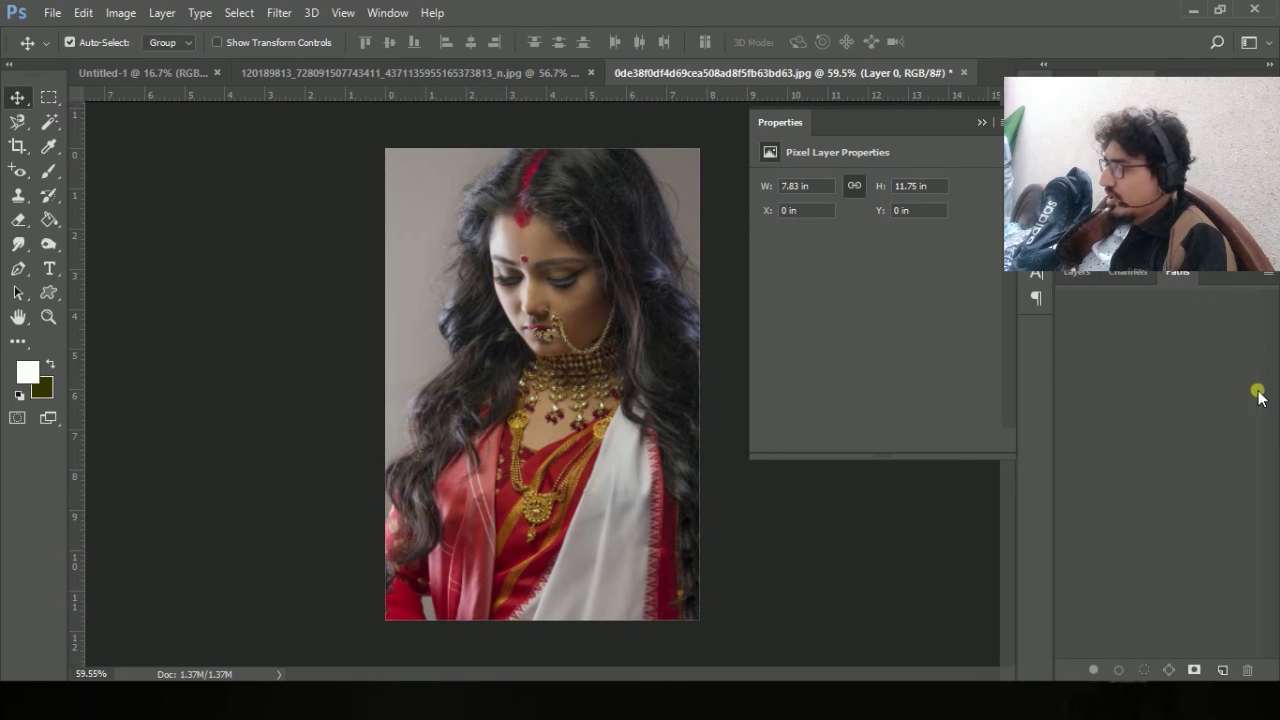
{"action": "left_click", "coordinate": [1070, 273]}
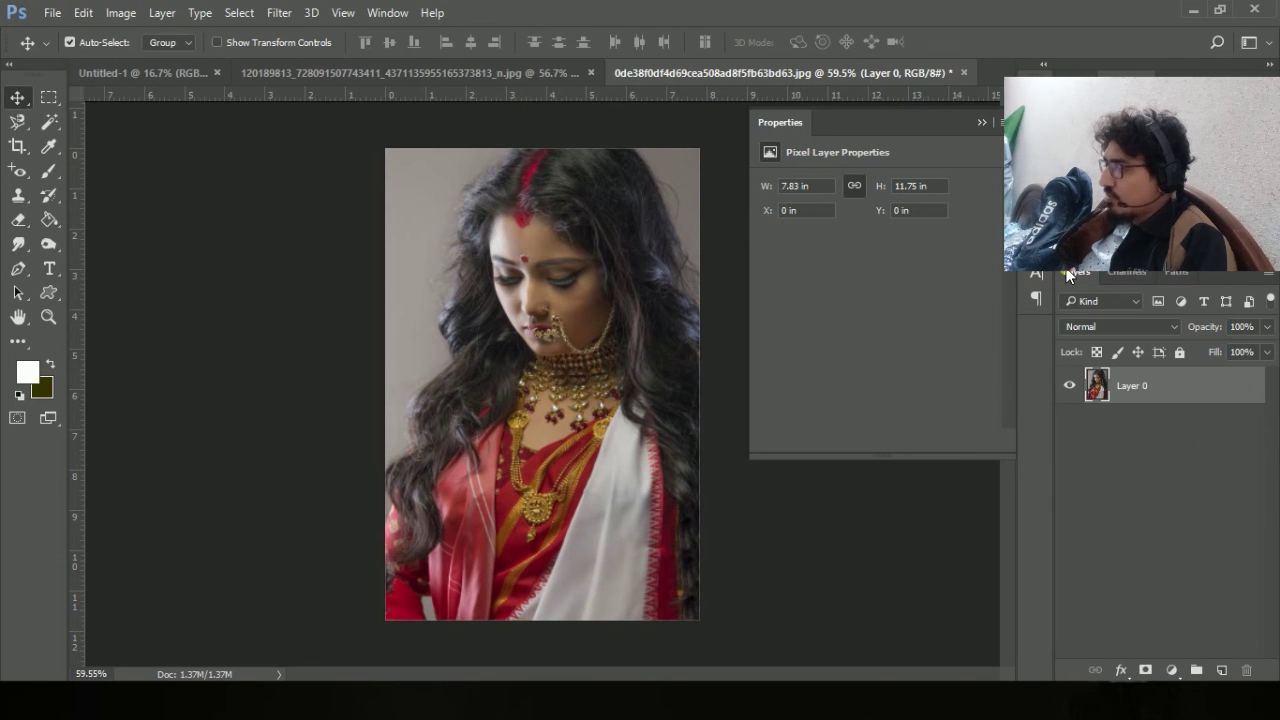
Collapse the Properties panel and close the Layers panel group.
{"action": "left_click", "coordinate": [982, 123]}
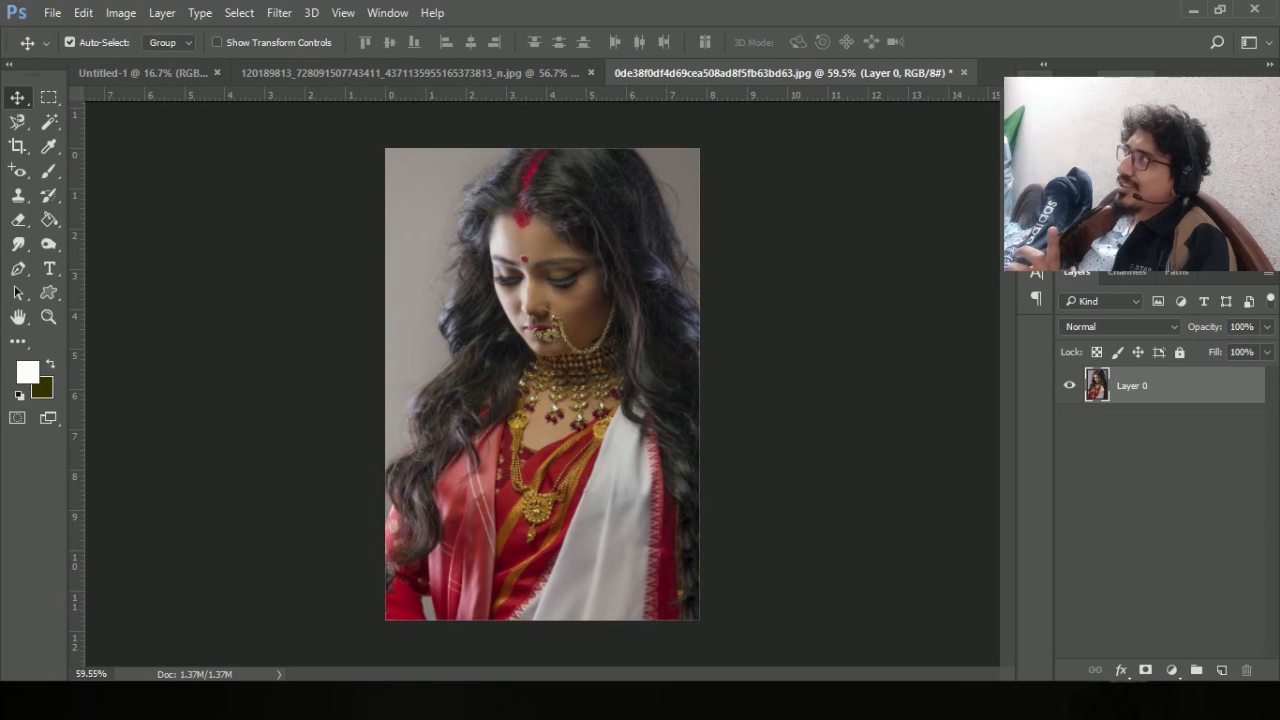
{"action": "left_click", "coordinate": [1270, 64]}
{"action": "left_click", "coordinate": [1270, 64]}
{"action": "left_click", "coordinate": [1268, 78]}
{"action": "left_click", "coordinate": [1087, 354]}
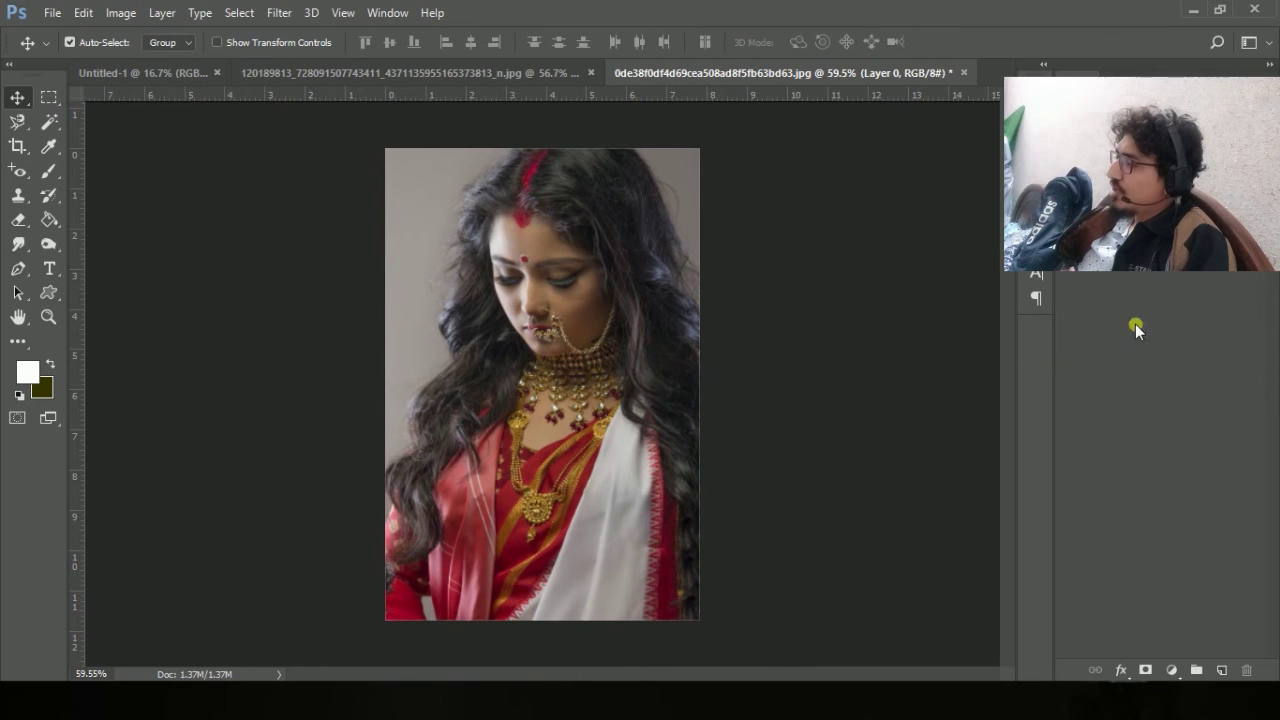
{"action": "left_click", "coordinate": [1268, 78]}
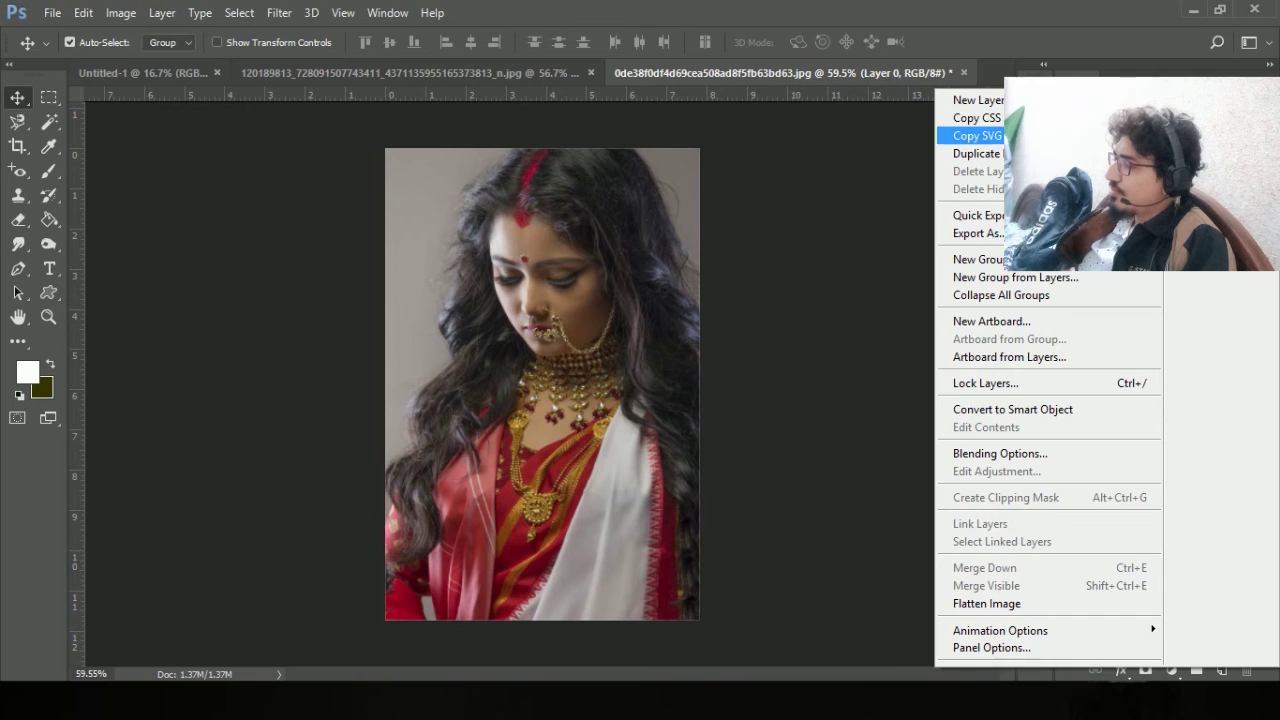
{"action": "left_click", "coordinate": [1003, 691]}
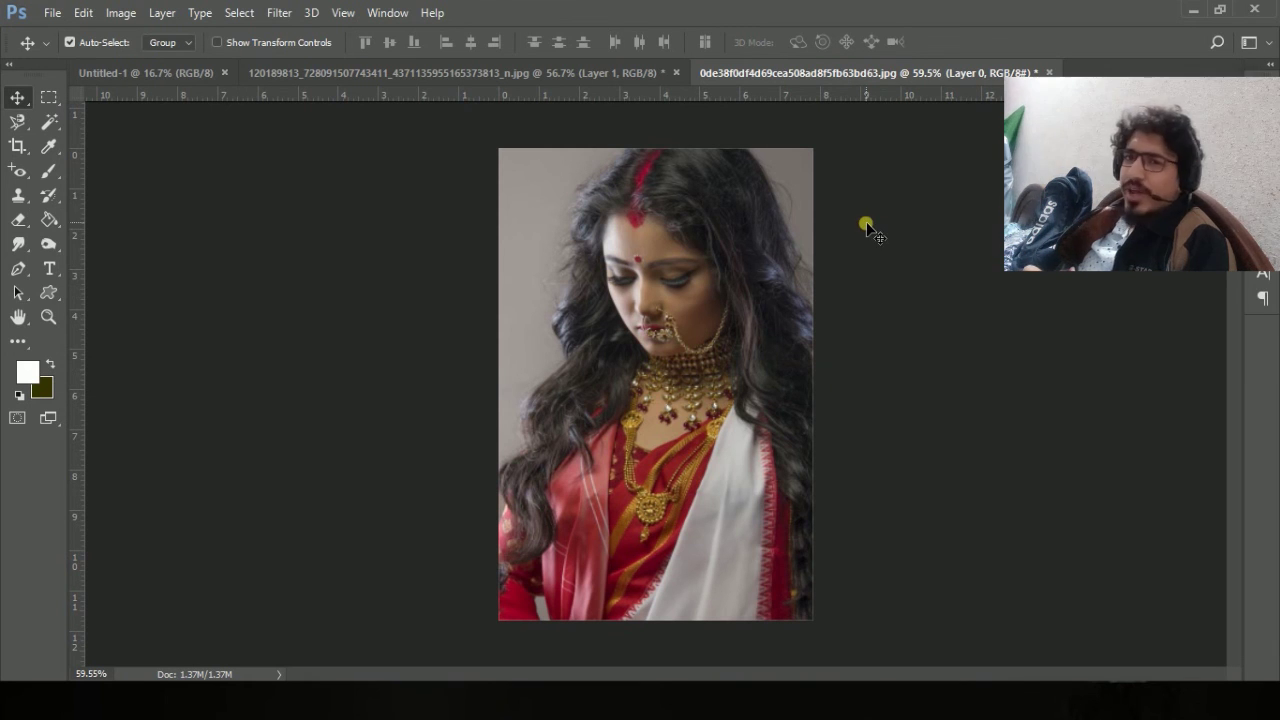
Reopen the Layers and Color panels.
{"action": "left_click", "coordinate": [389, 16]}
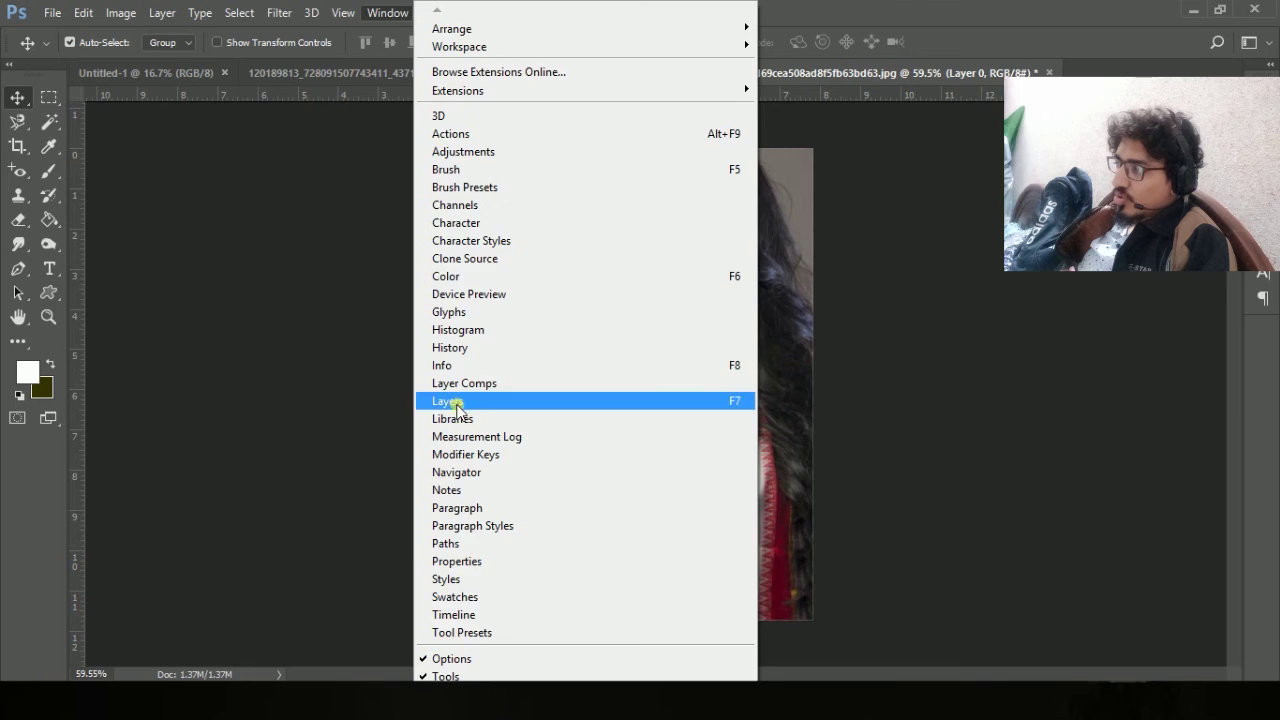
{"action": "left_click", "coordinate": [447, 401]}
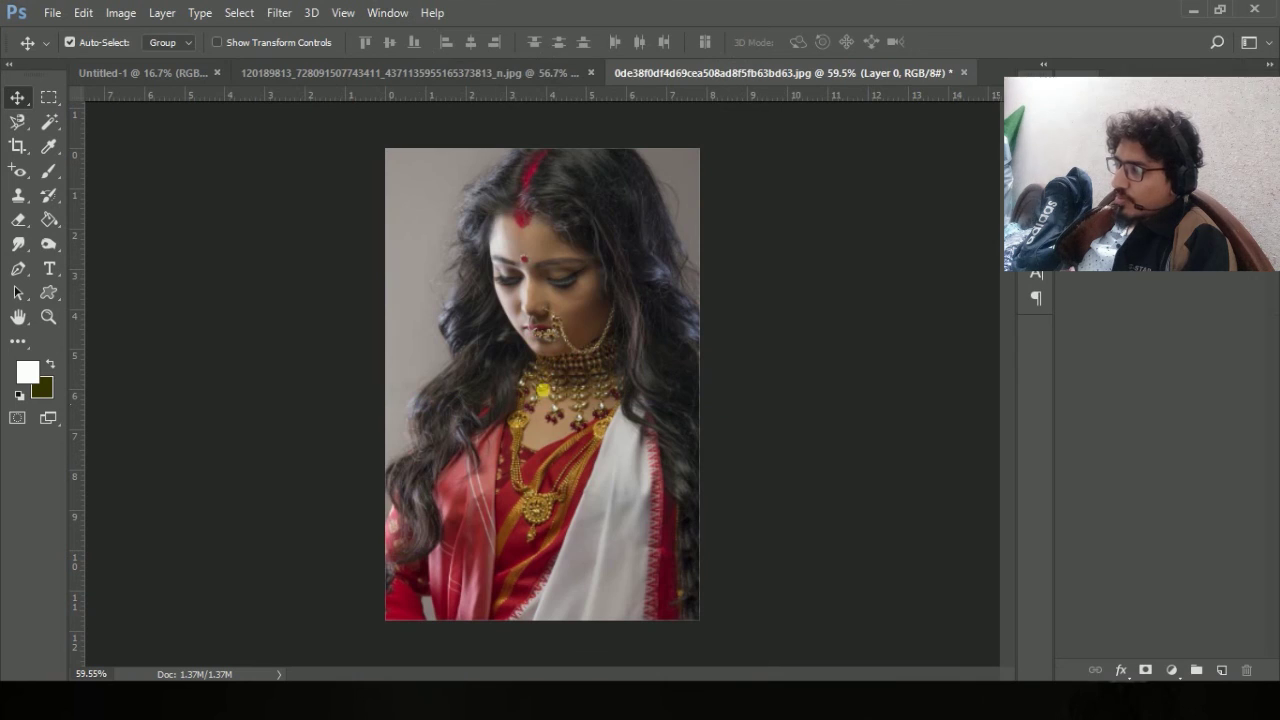
{"action": "left_click", "coordinate": [376, 13]}
{"action": "left_click", "coordinate": [455, 276]}
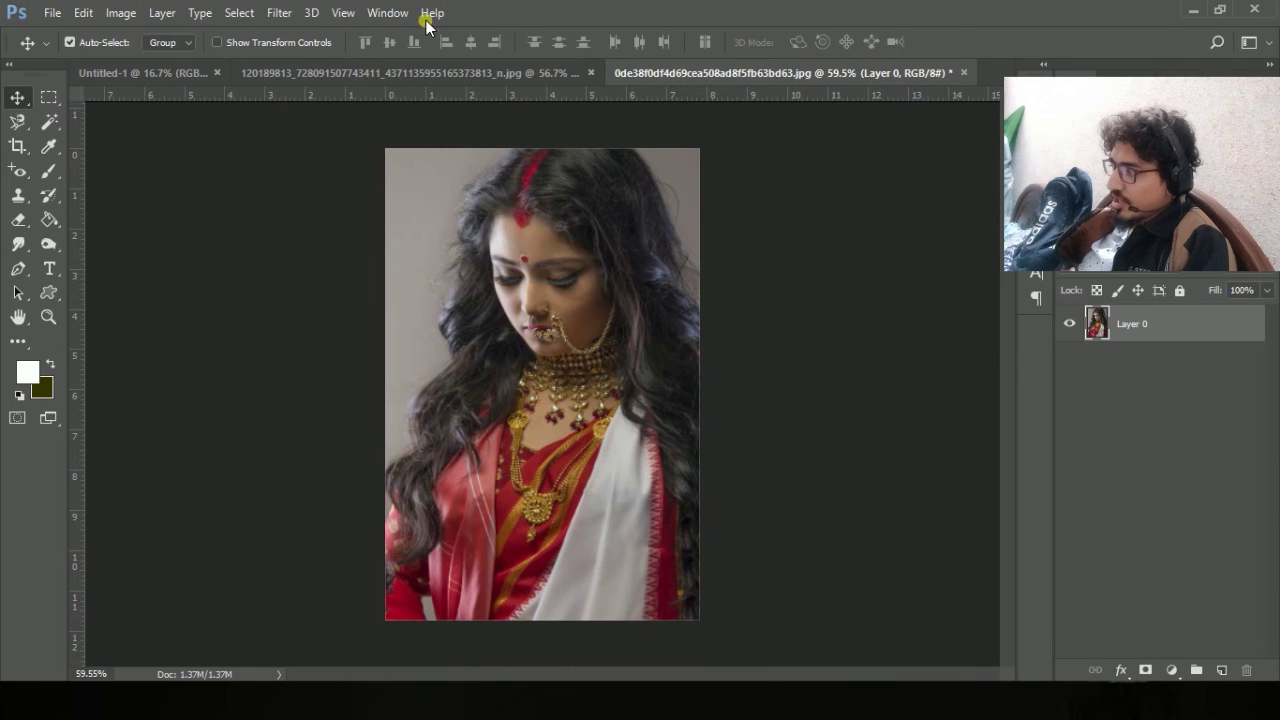
Reset the Essentials workspace to its default panel layout.
{"action": "left_click", "coordinate": [386, 13]}
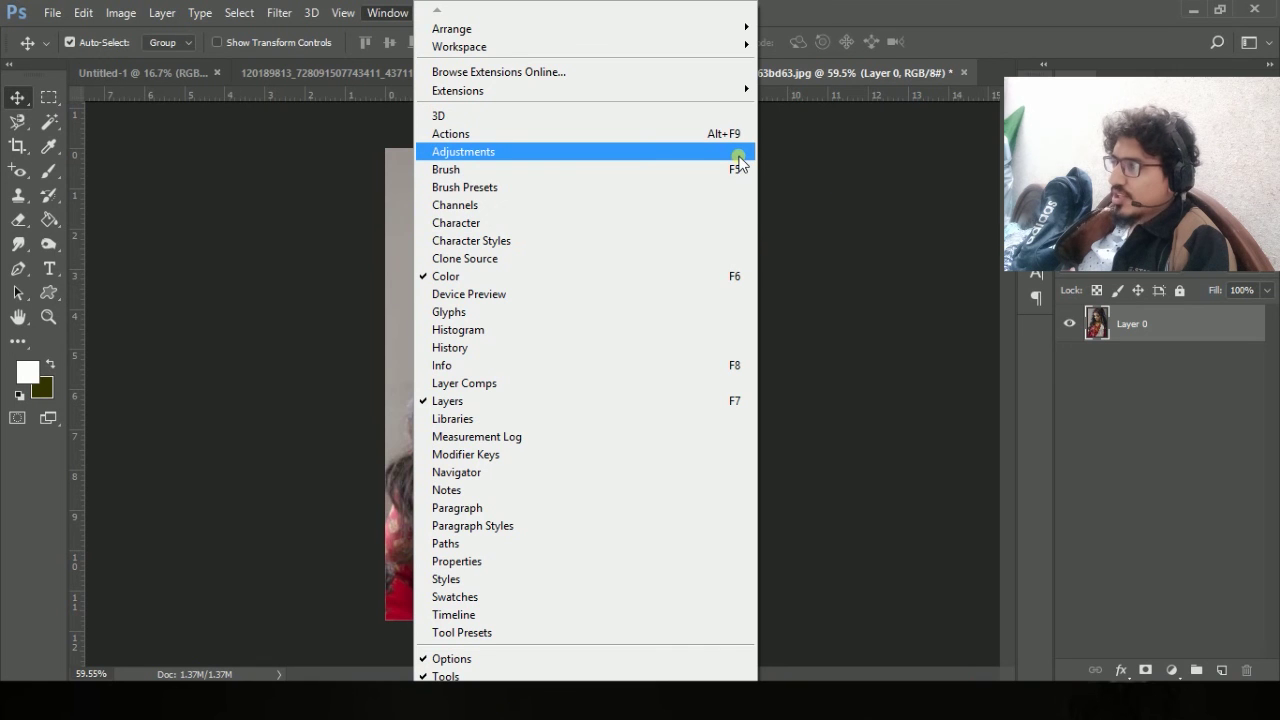
{"action": "mouse_move", "coordinate": [708, 58]}
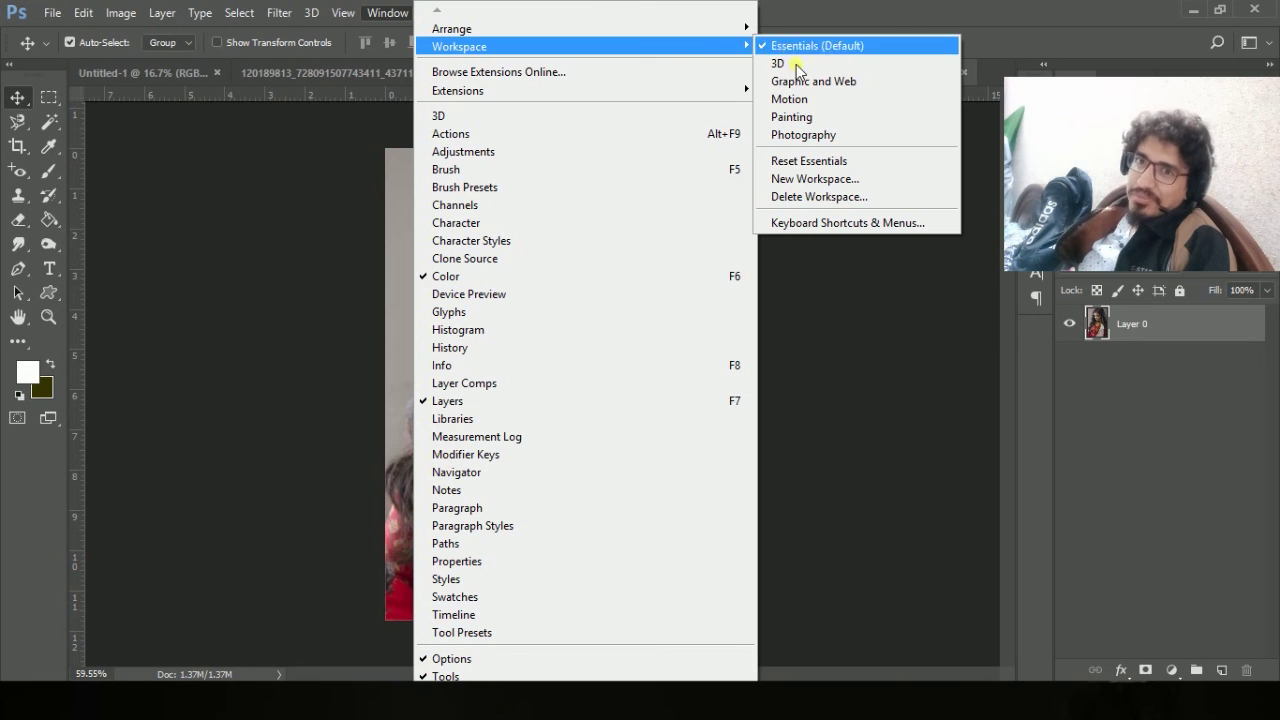
{"action": "left_click", "coordinate": [826, 162]}
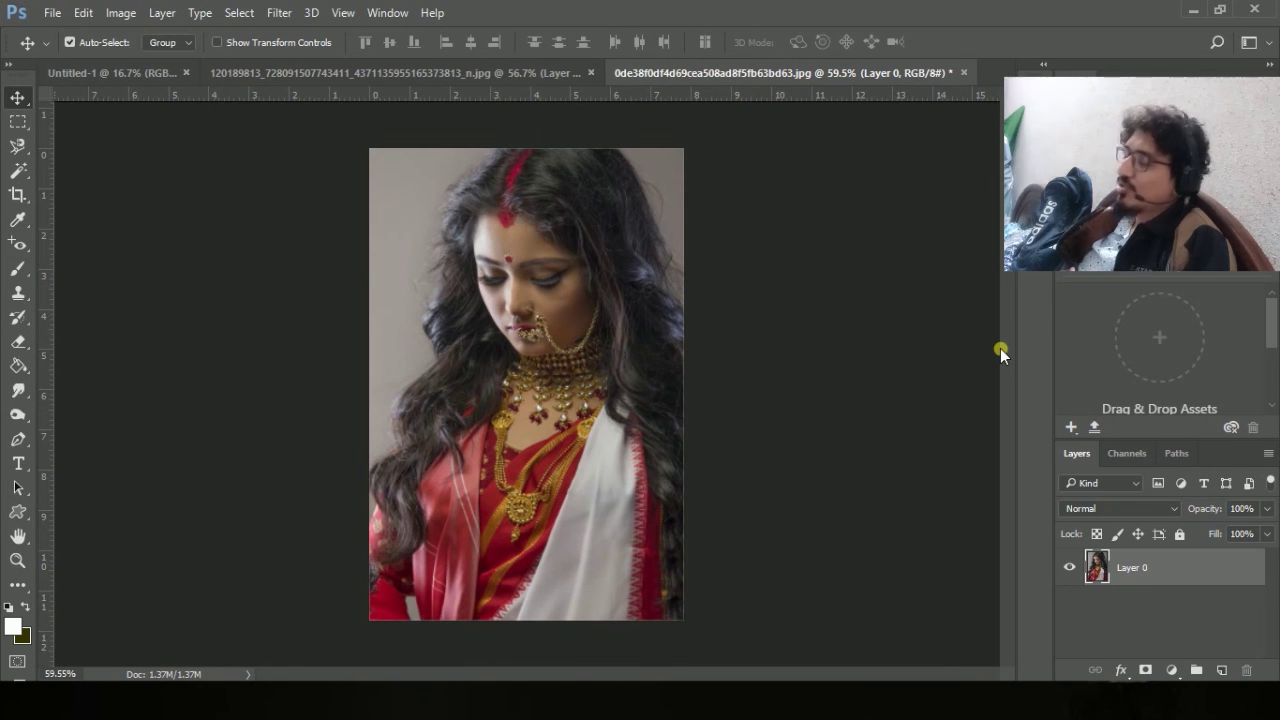
Switch the toolbar to two columns and close the Libraries panel group.
{"action": "left_click", "coordinate": [10, 66]}
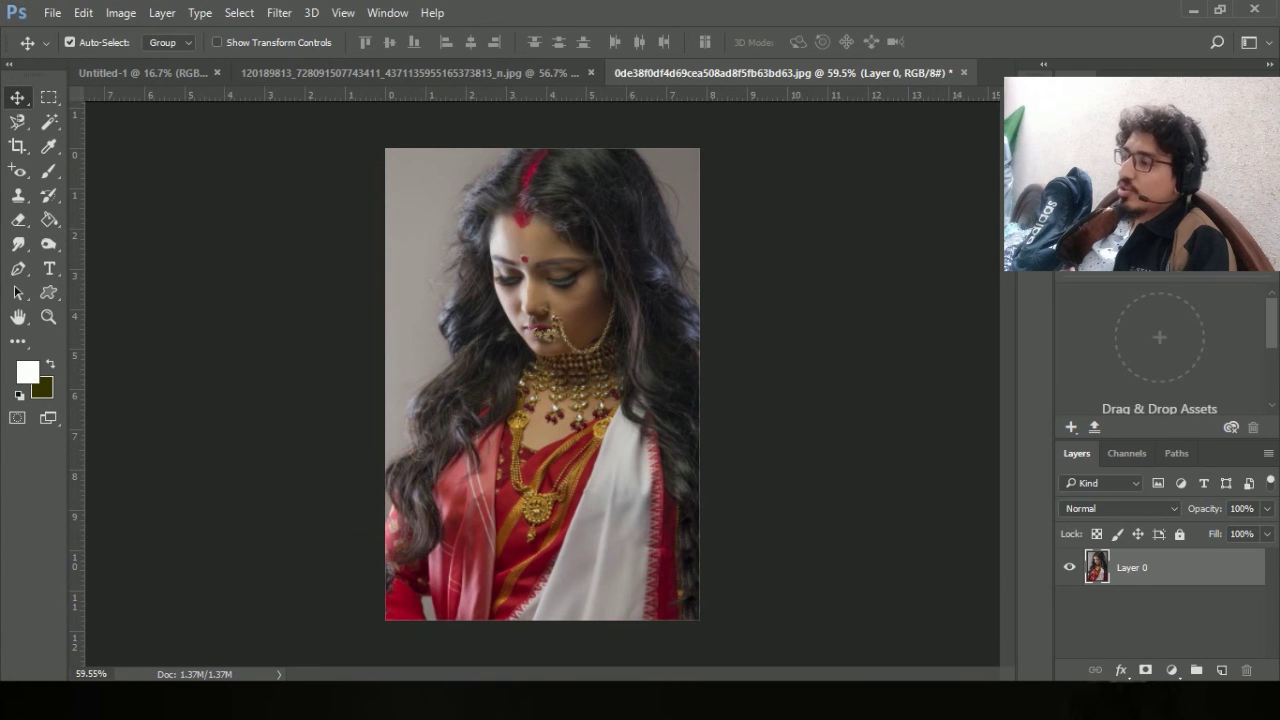
{"action": "left_click", "coordinate": [1269, 212]}
{"action": "left_click", "coordinate": [1065, 460]}
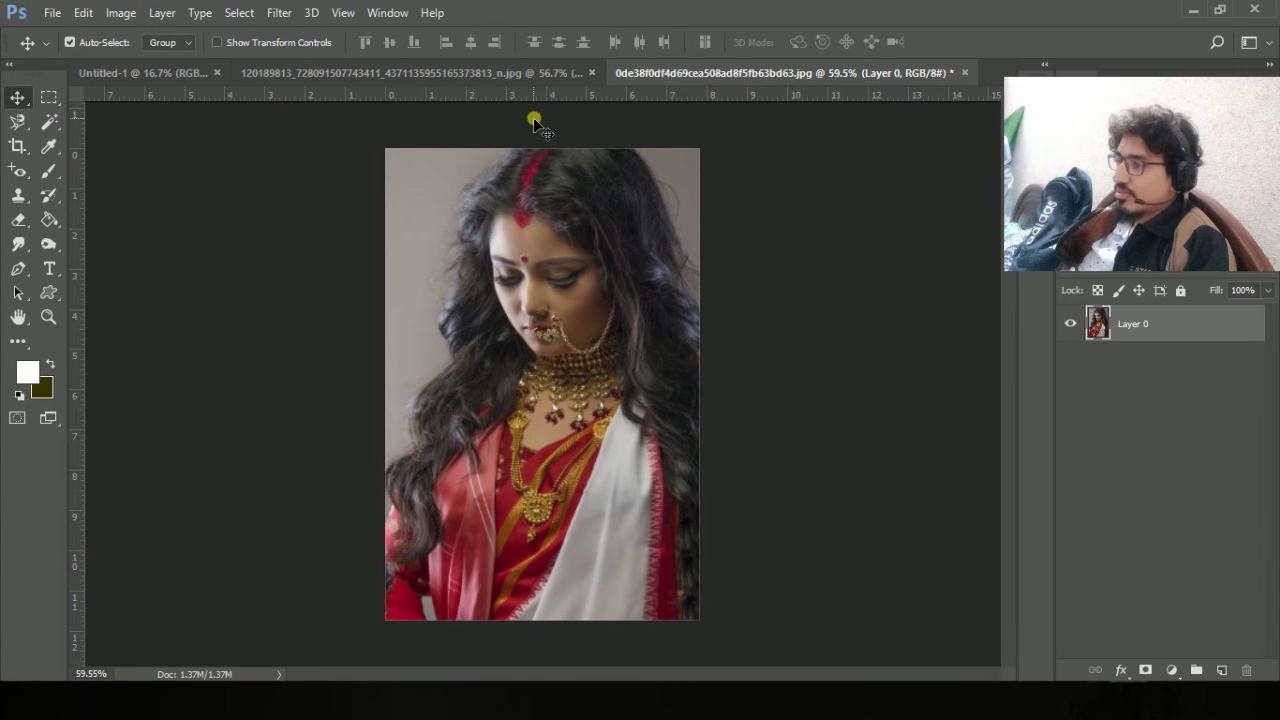
Switch to the 3D workspace and extend the Layers panel group upward.
{"action": "left_click", "coordinate": [385, 13]}
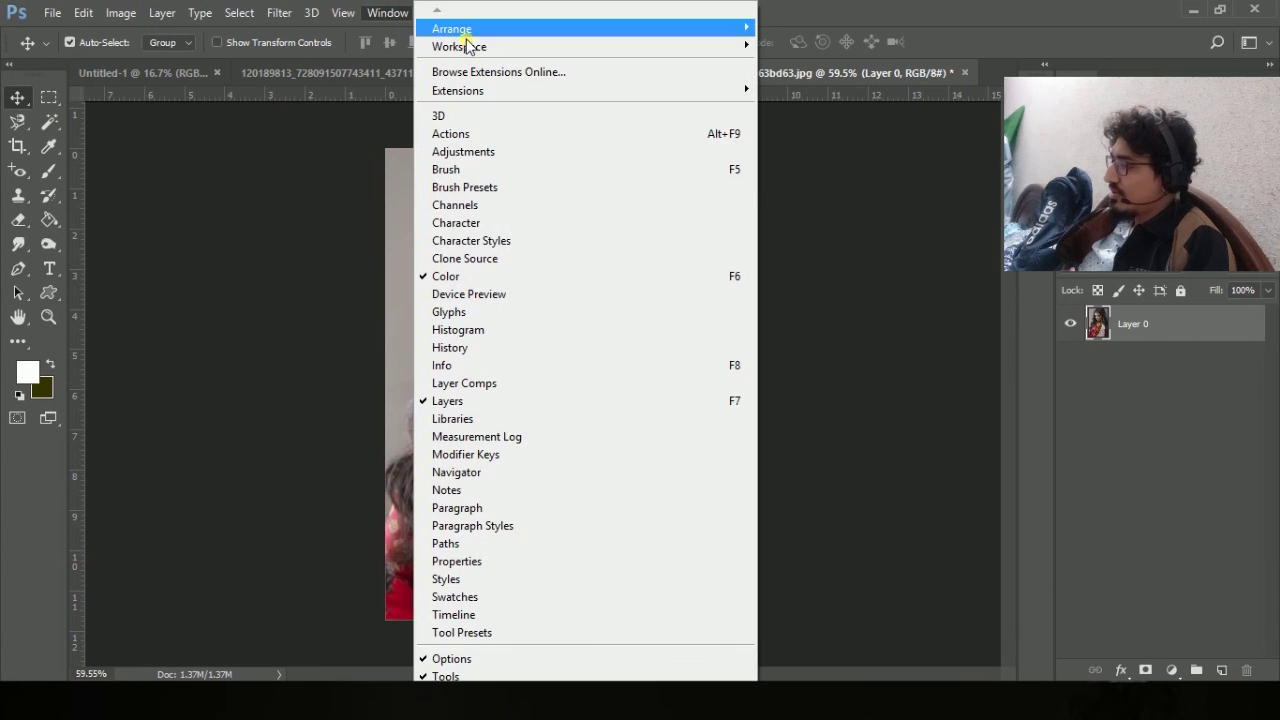
{"action": "mouse_move", "coordinate": [605, 48]}
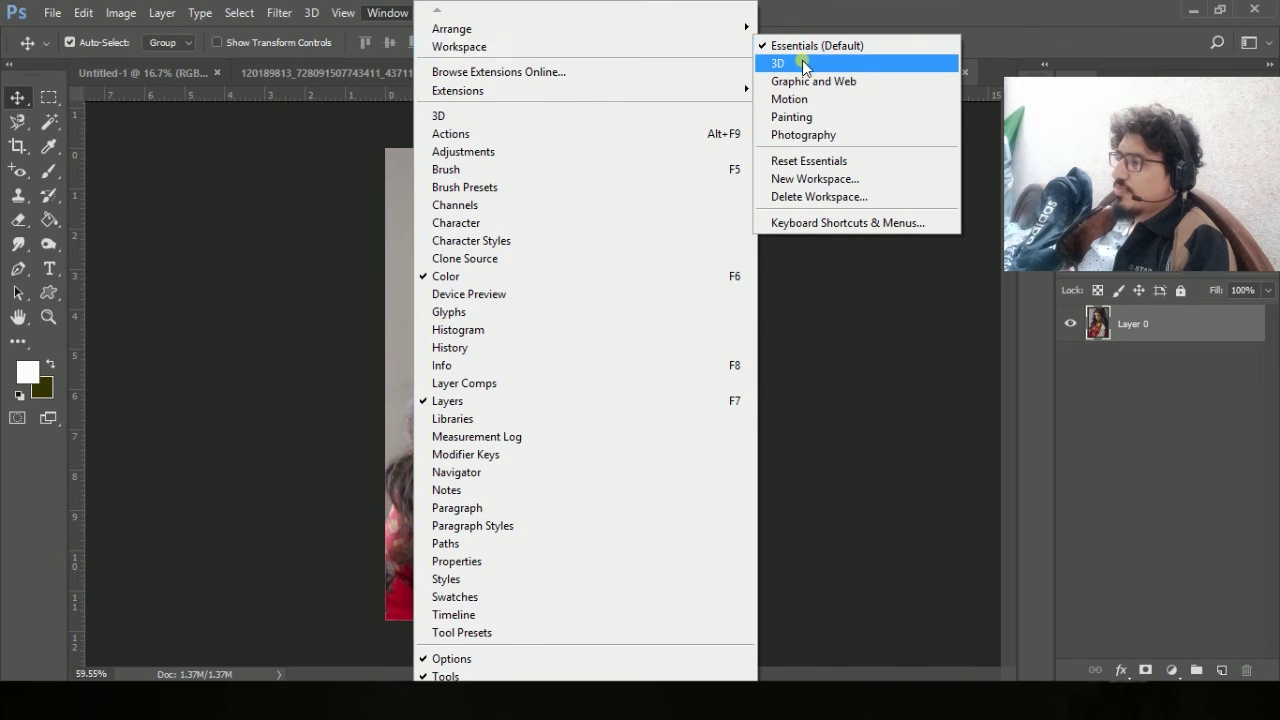
{"action": "left_click", "coordinate": [775, 104]}
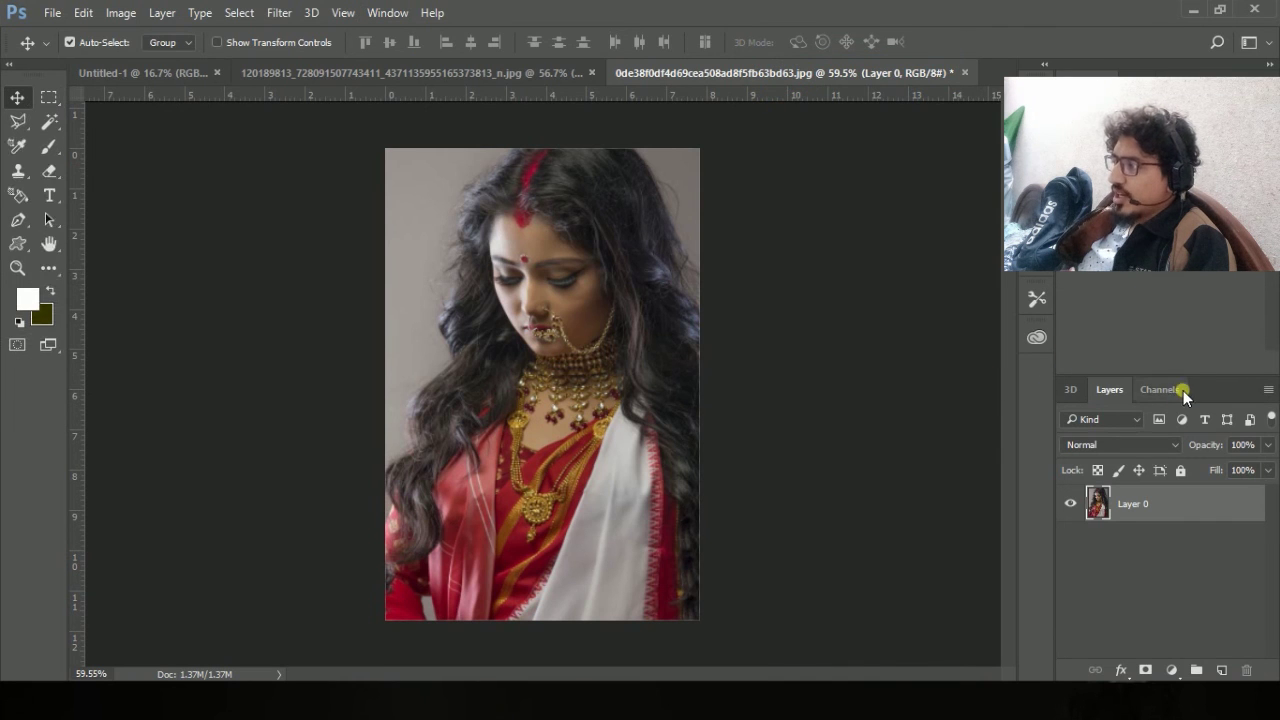
{"action": "left_click_drag", "start_coordinate": [1218, 385], "coordinate": [1218, 311]}
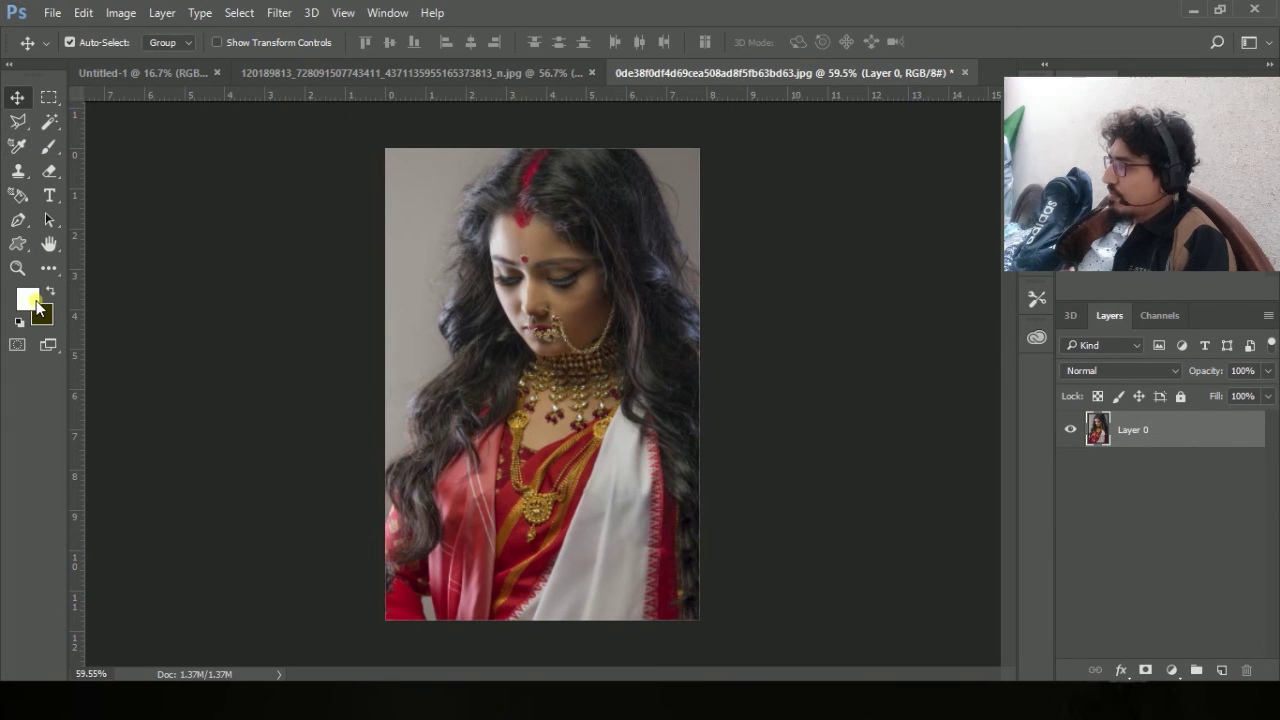
Switch to the Painting workspace and expand the collapsed Layers panel below Brush Presets, making it taller.
{"action": "left_click", "coordinate": [388, 12]}
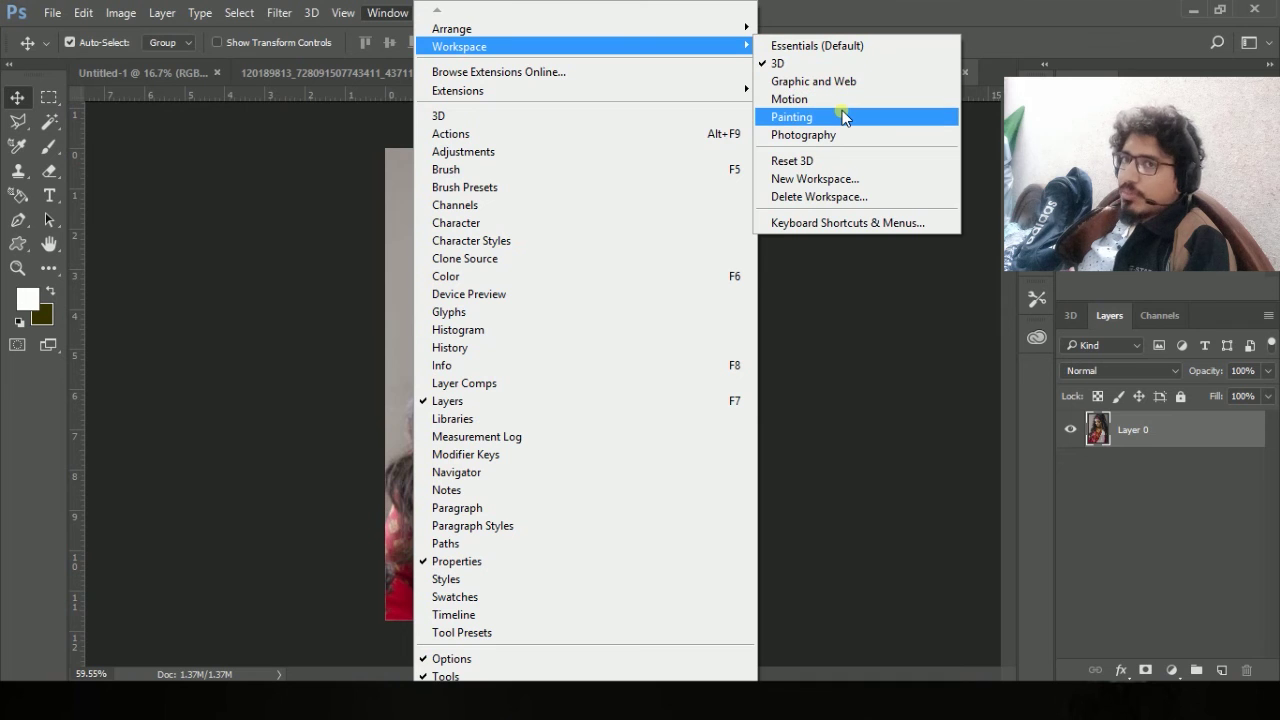
{"action": "left_click", "coordinate": [843, 117]}
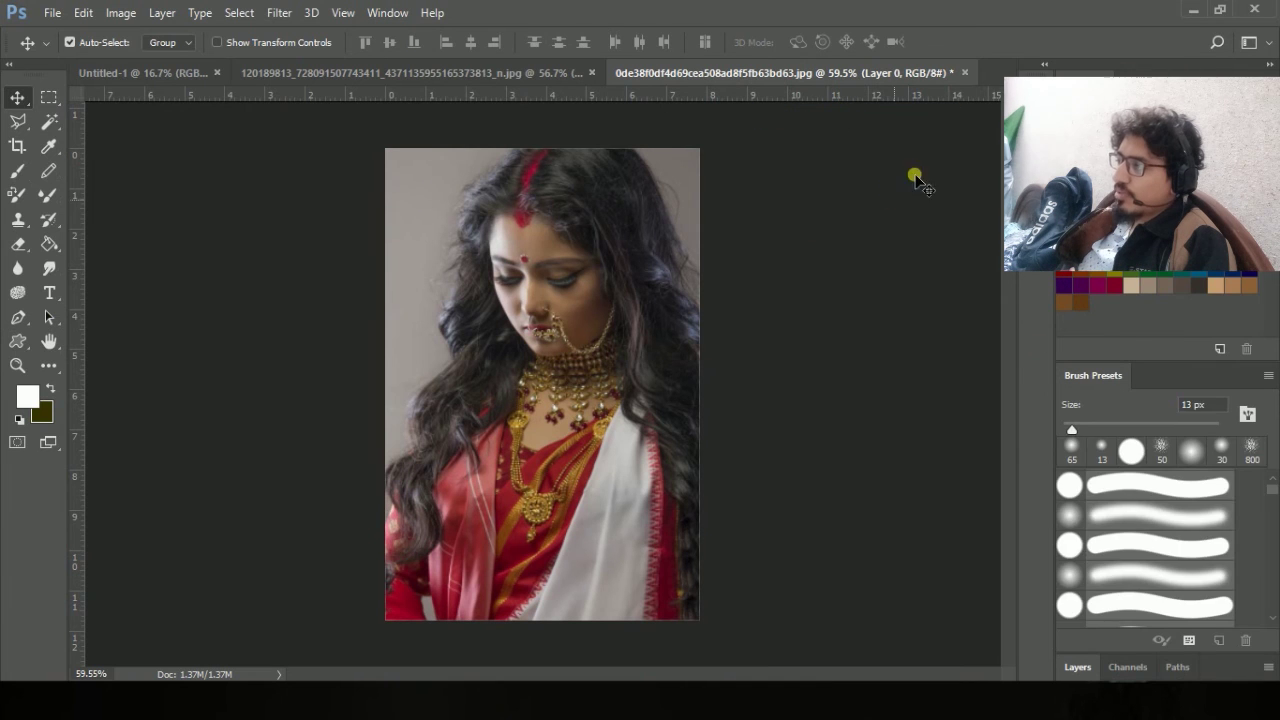
{"action": "left_click_drag", "start_coordinate": [1178, 361], "coordinate": [1178, 257]}
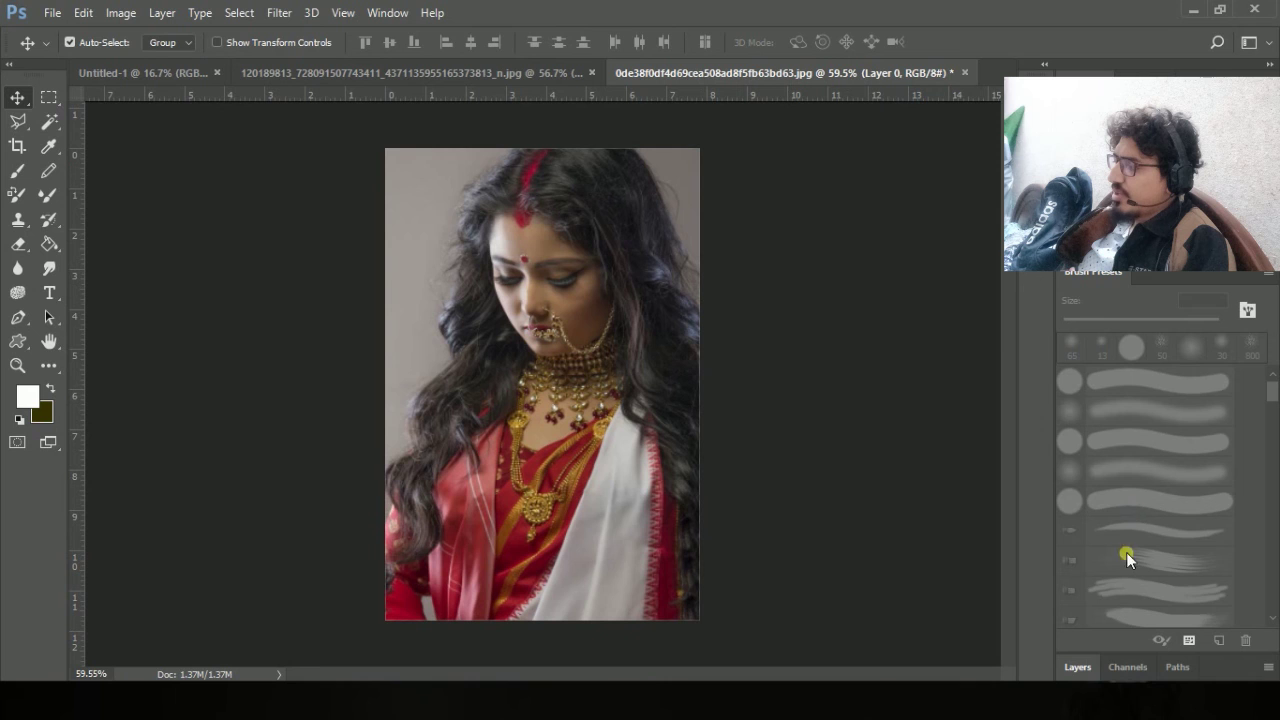
{"action": "left_click", "coordinate": [1077, 667]}
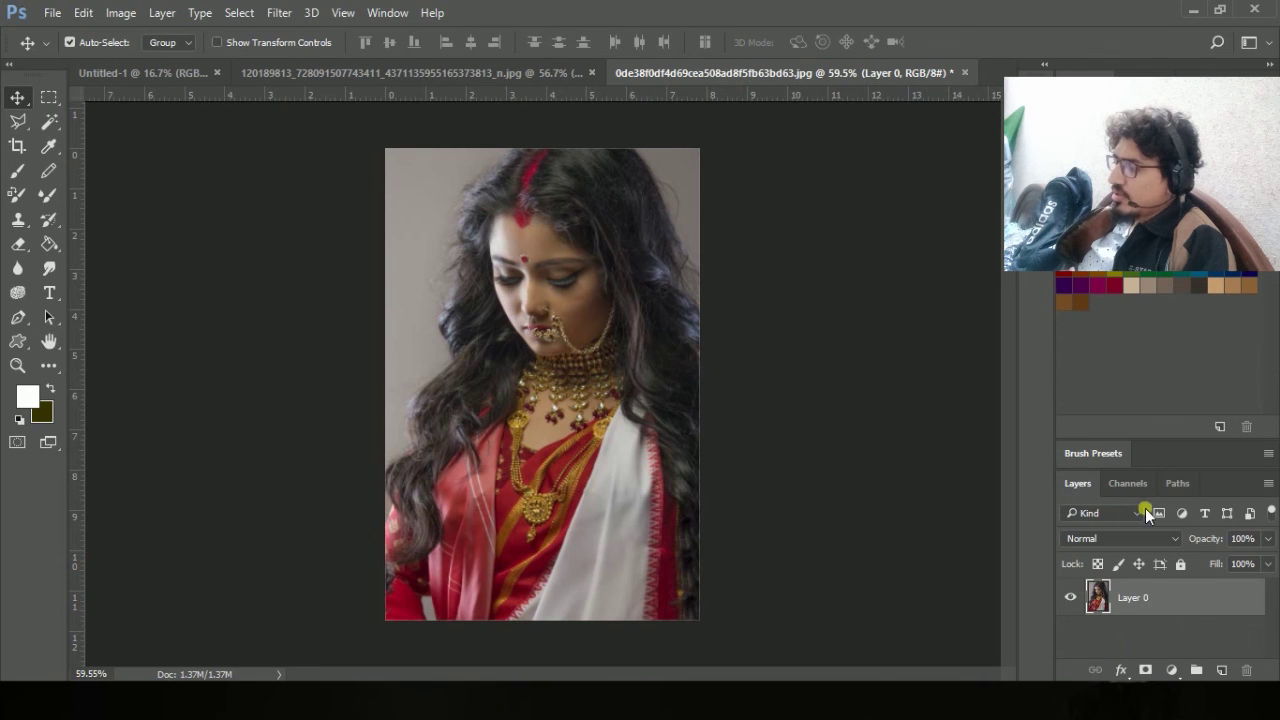
{"action": "left_click_drag", "start_coordinate": [1203, 443], "coordinate": [1201, 313]}
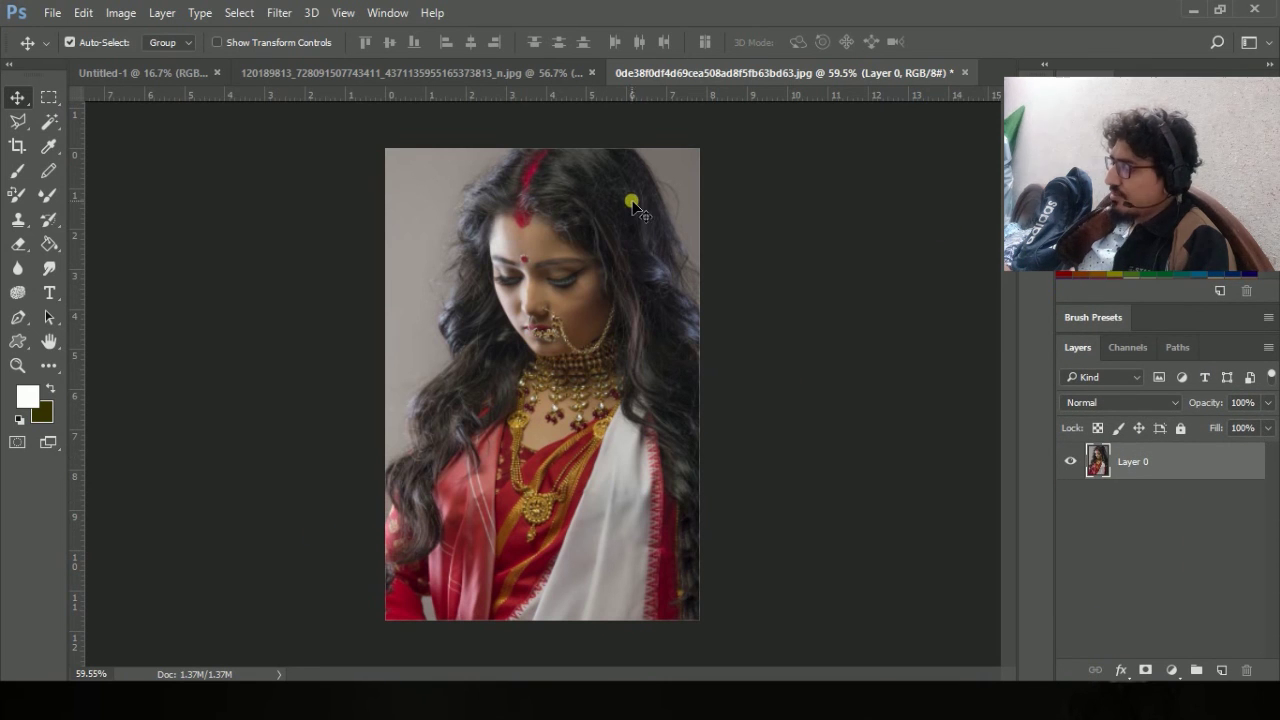